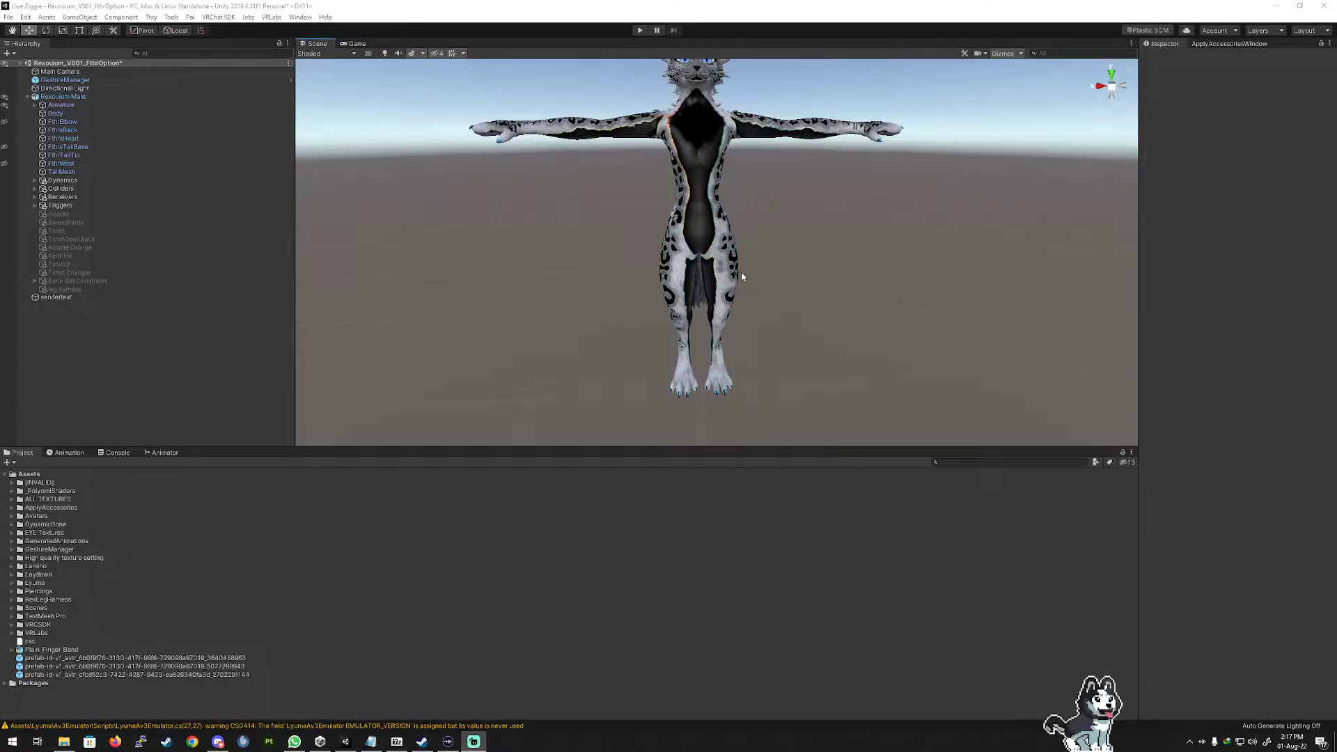
# Enable the leg harness object on the avatar and inspect its fit around the legs from the front and side.
pyautogui.click(68, 289)
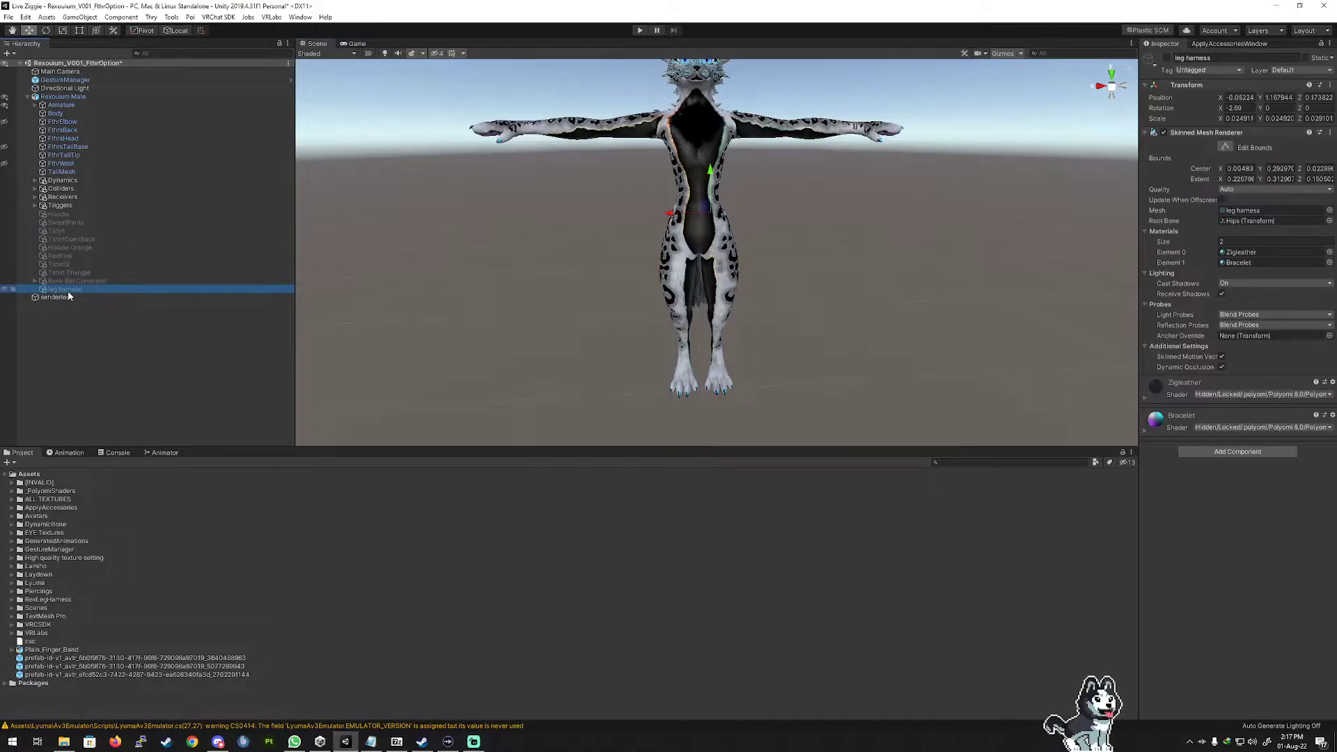
pyautogui.click(1167, 59)
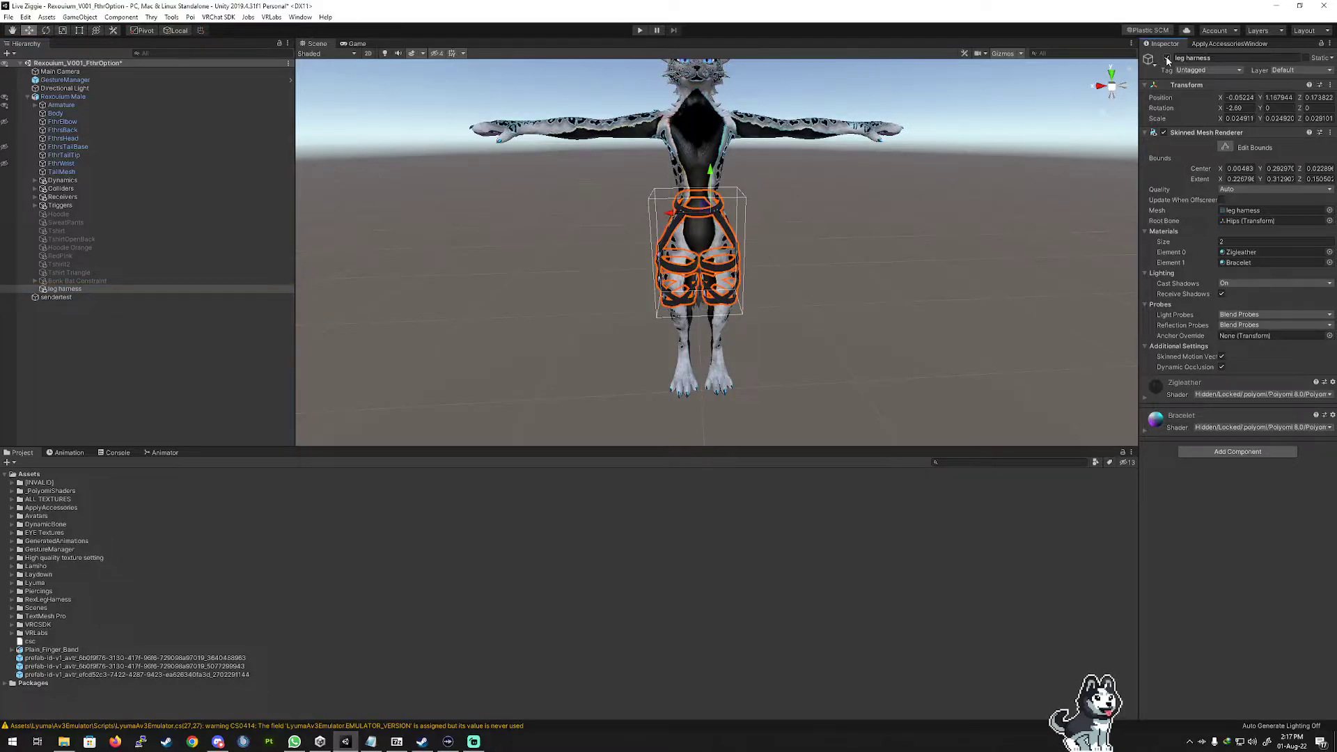
pyautogui.click(863, 254)
pyautogui.scroll(6, 744, 159)
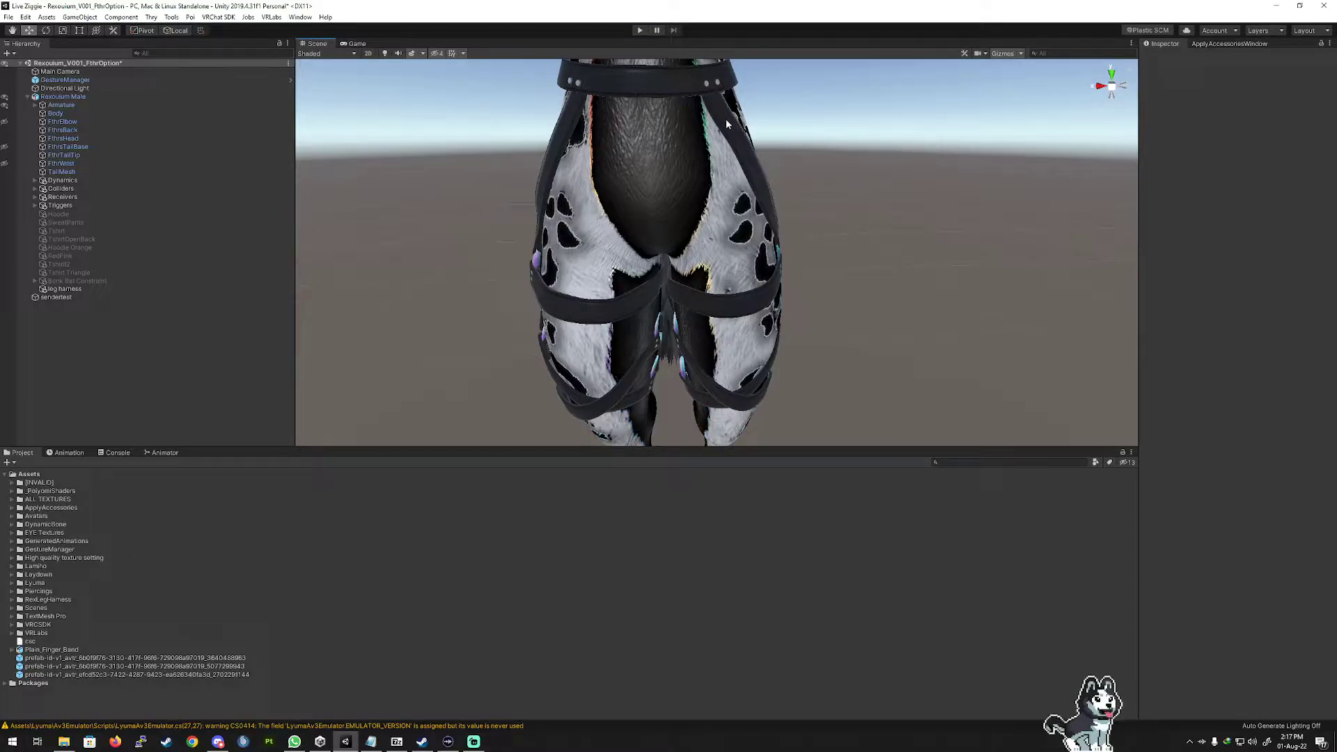
pyautogui.moveTo(851, 172); pyautogui.dragTo(881, 193, button='right')
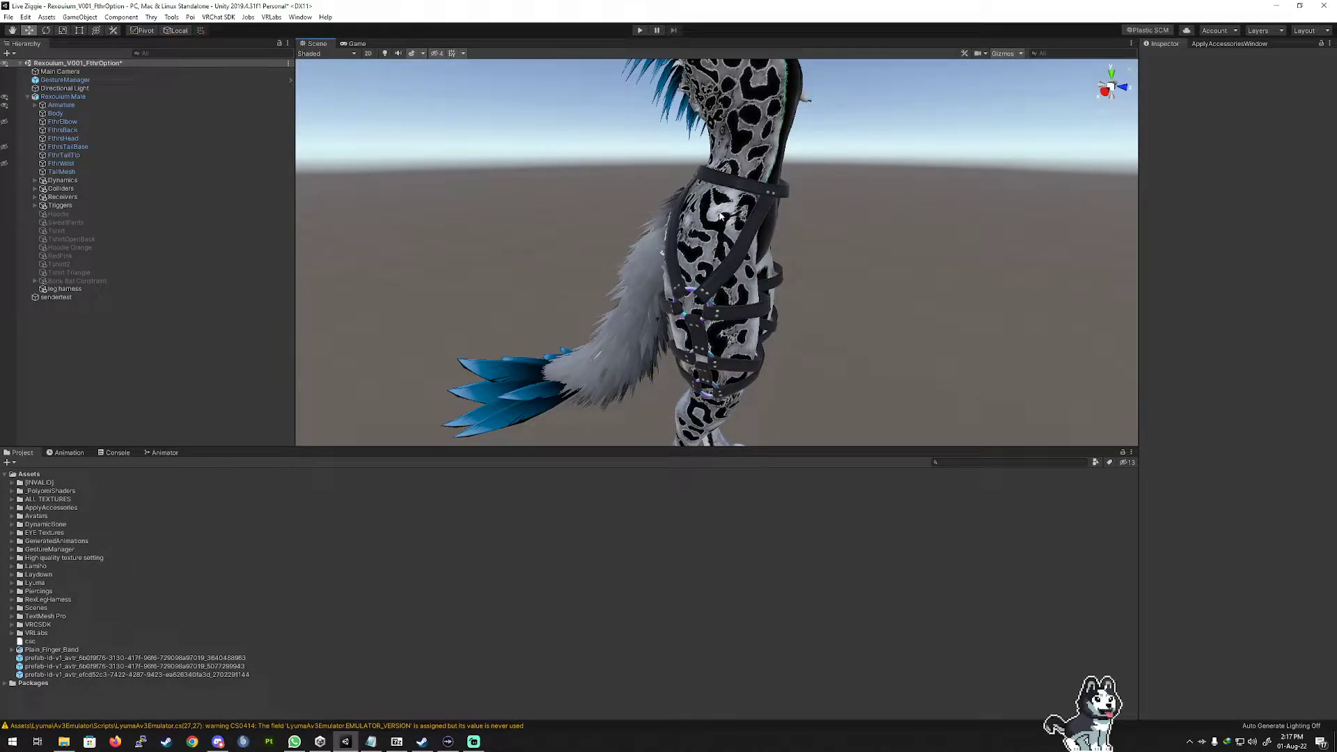
pyautogui.moveTo(612, 244); pyautogui.dragTo(646, 244, button='right')
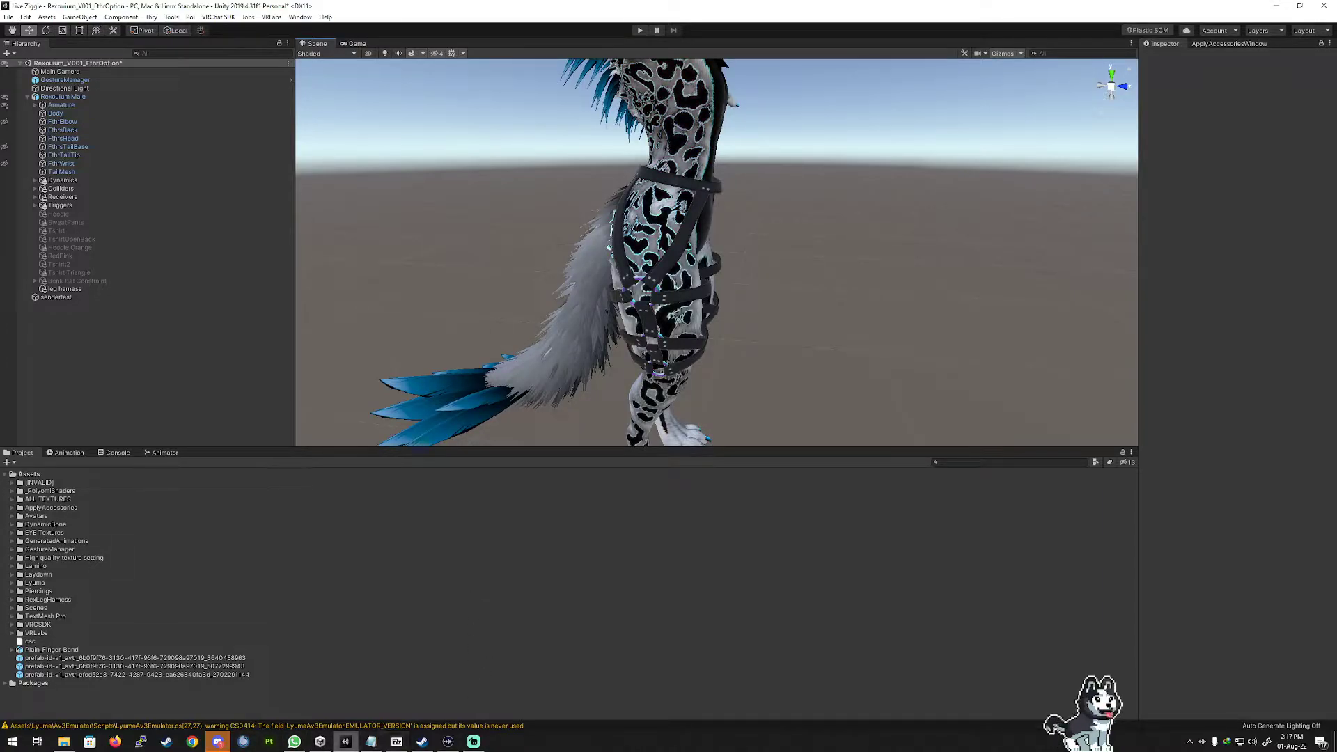
# Switch to Adobe Substance 3D Painter, start a new project and open the selection of its mesh file.
pyautogui.moveTo(364, 748)
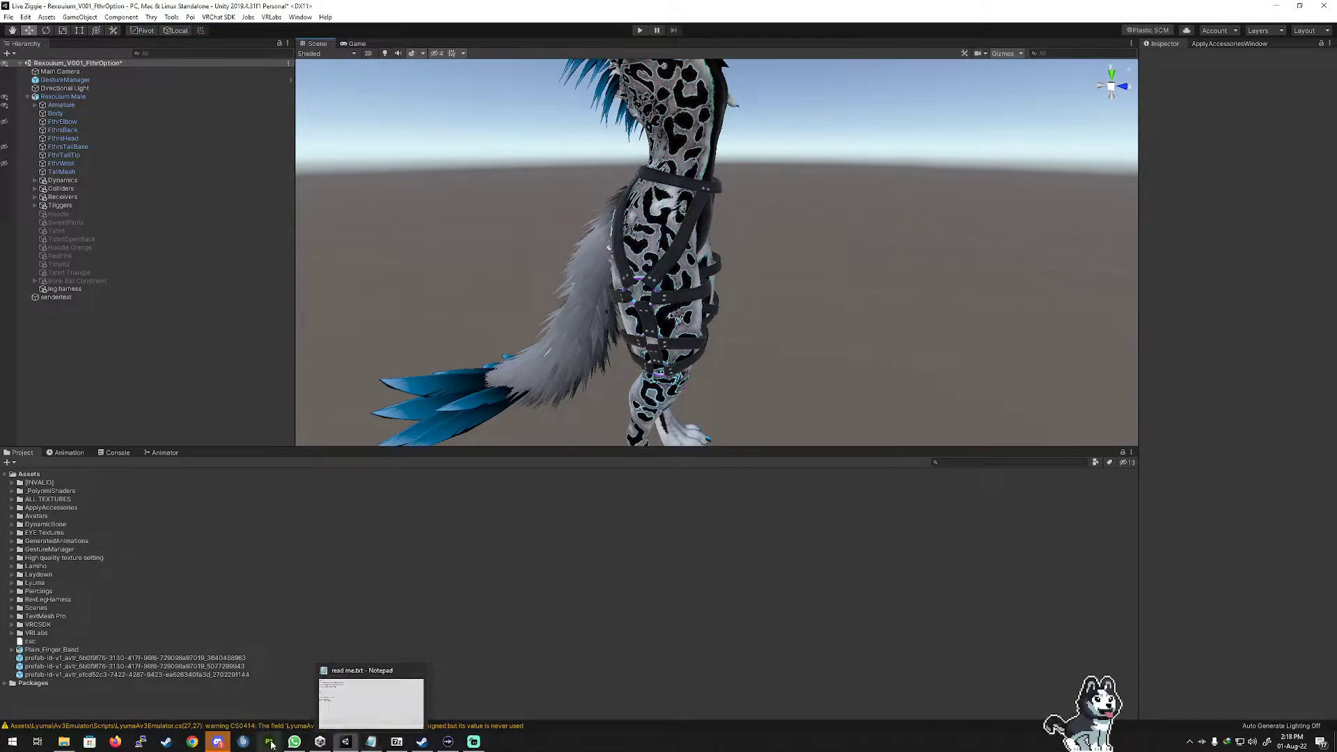
pyautogui.click(270, 743)
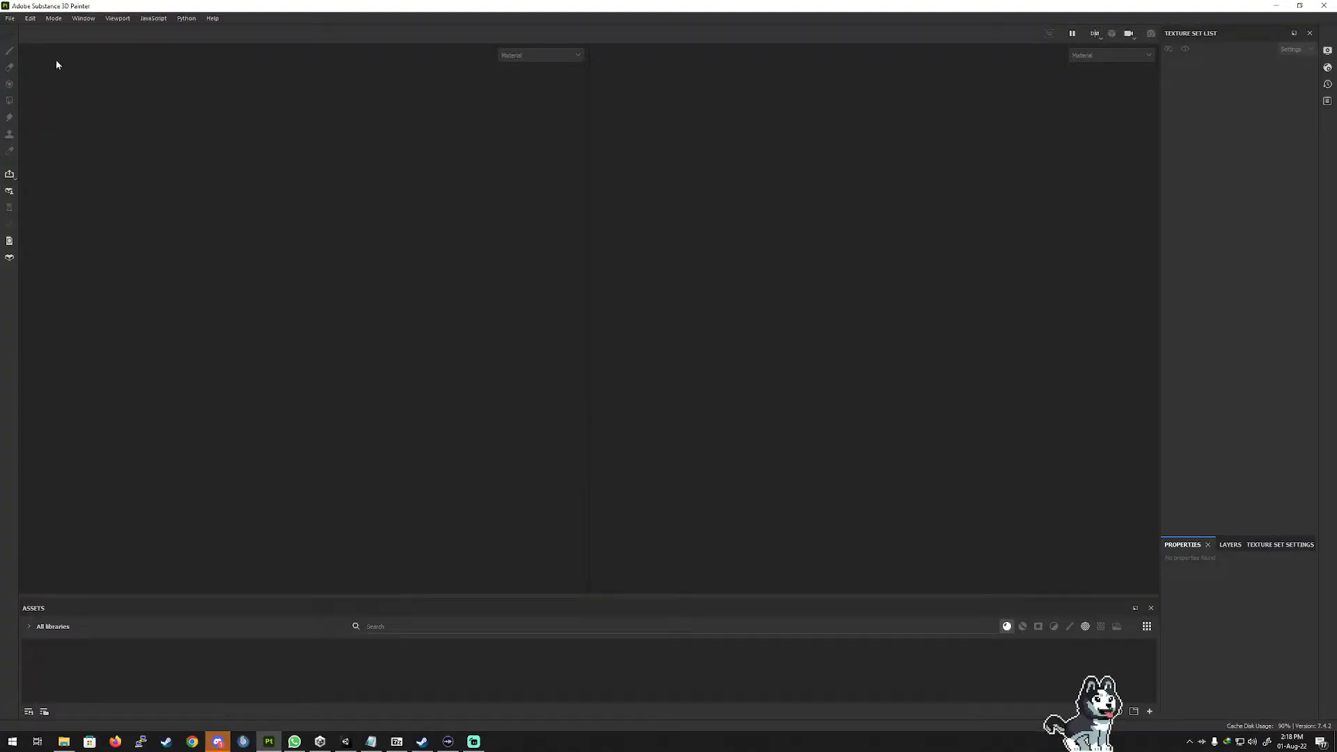
pyautogui.click(10, 19)
pyautogui.click(24, 32)
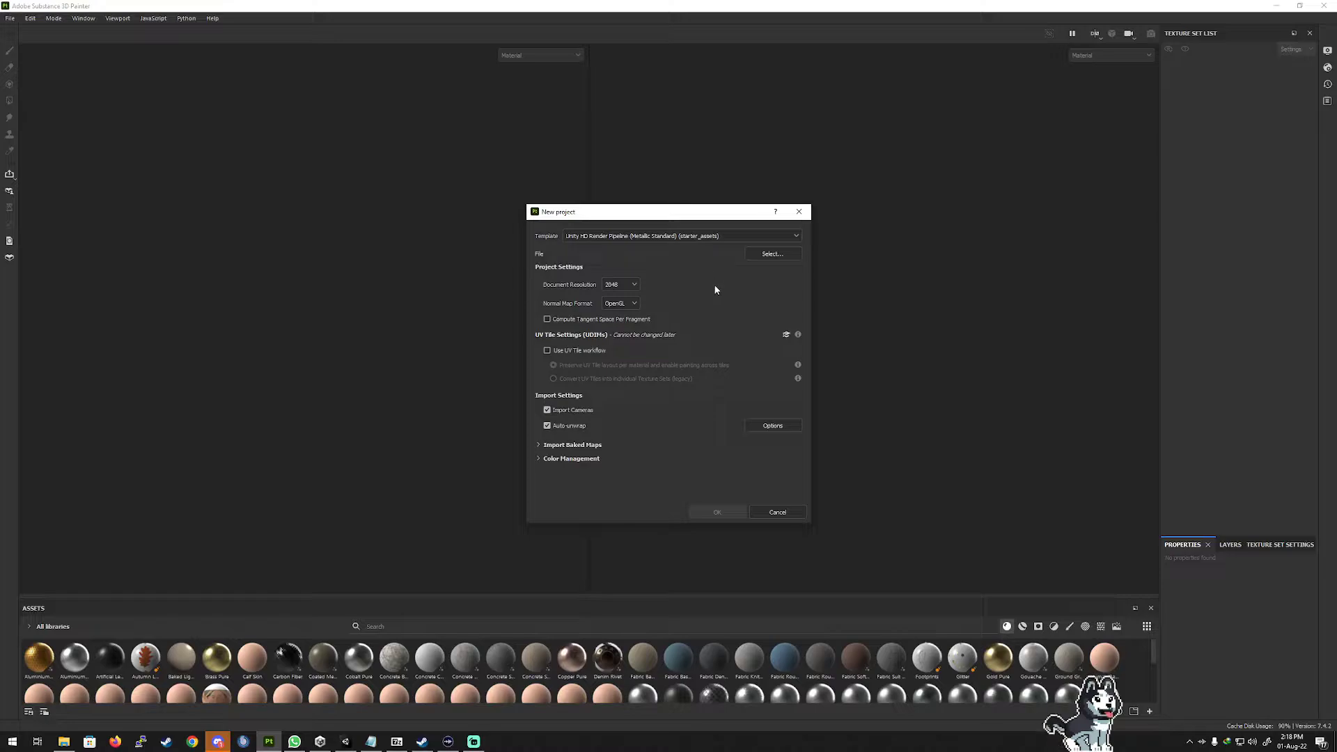
pyautogui.click(775, 254)
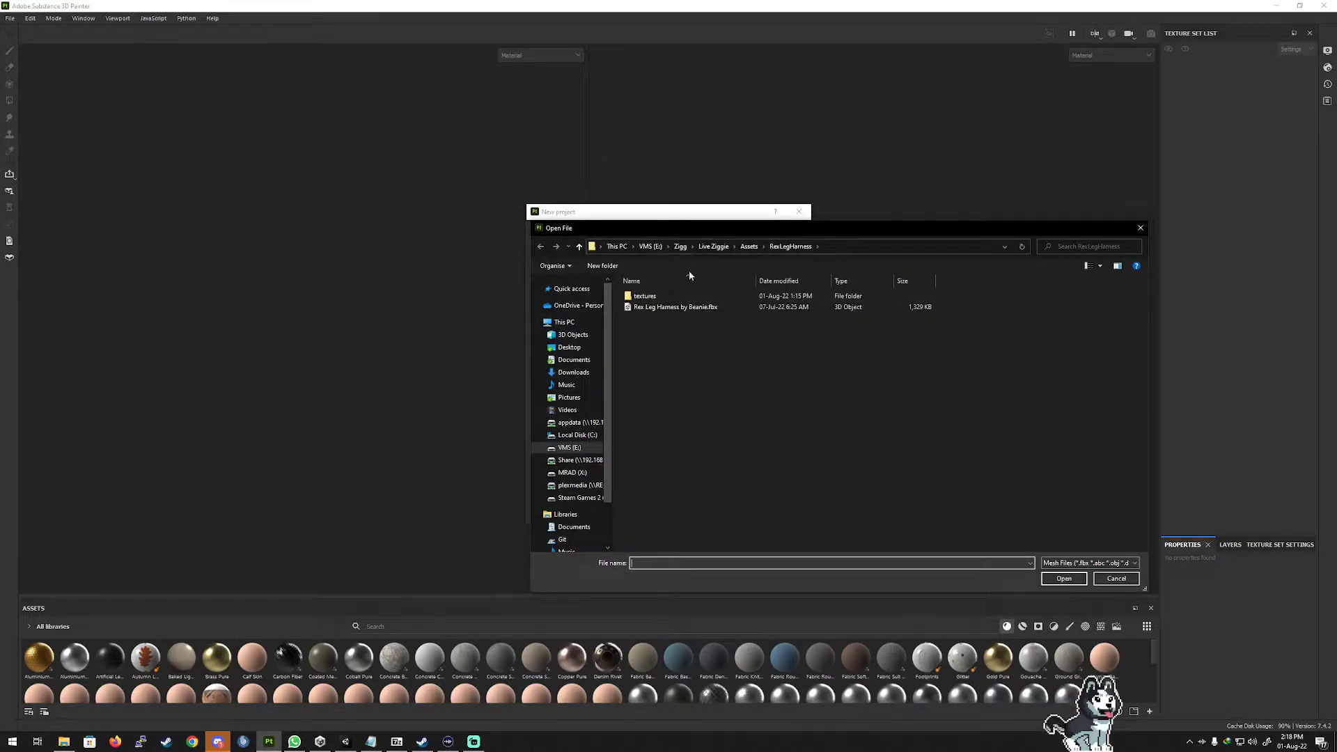
# Browse from the Zigg folder through Live Ziggie and Assets to the RexLegHarness folder.
pyautogui.click(679, 247)
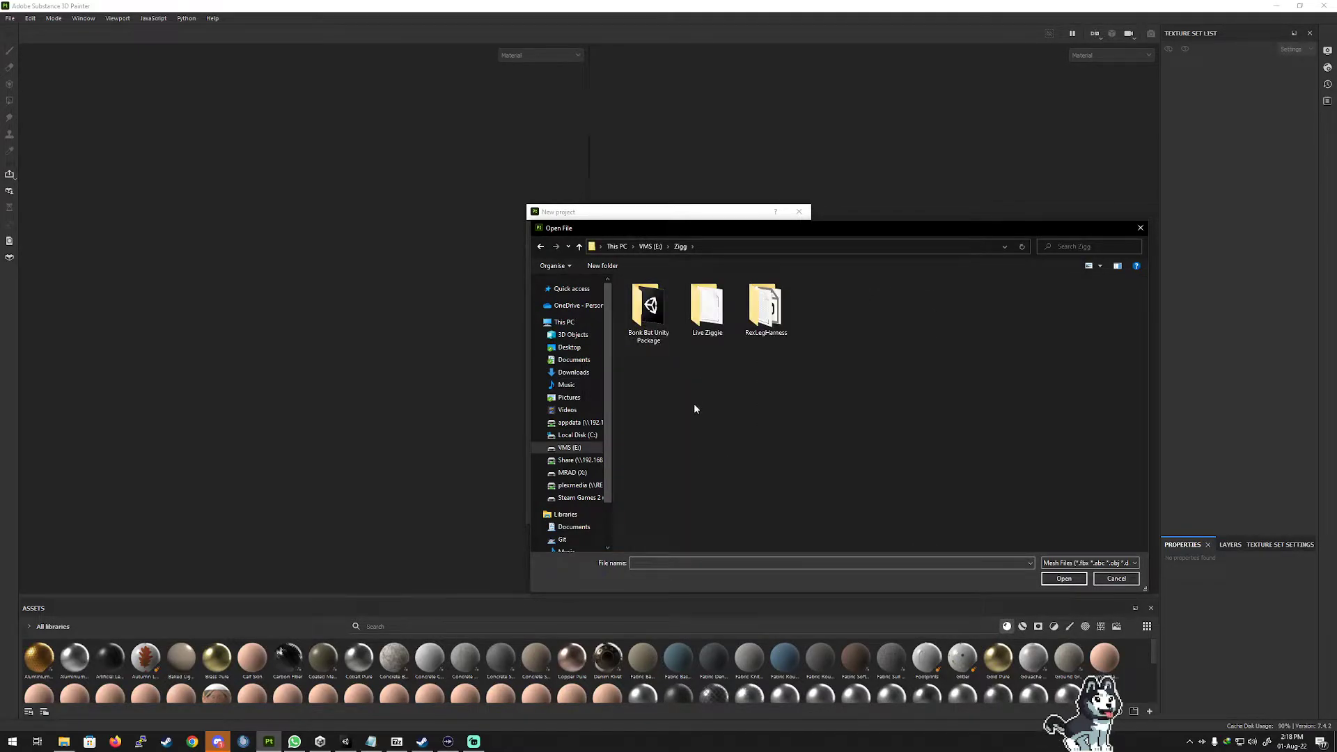
pyautogui.doubleClick(709, 305)
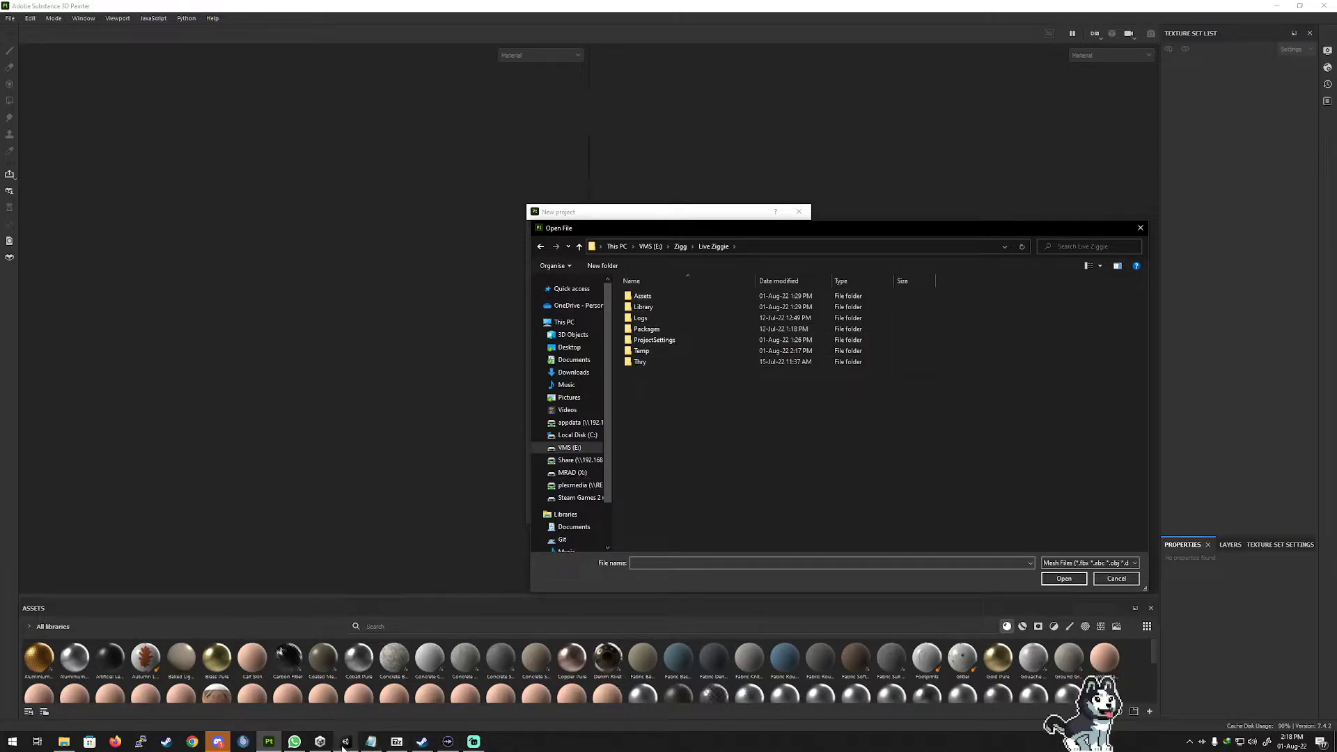
pyautogui.click(319, 743)
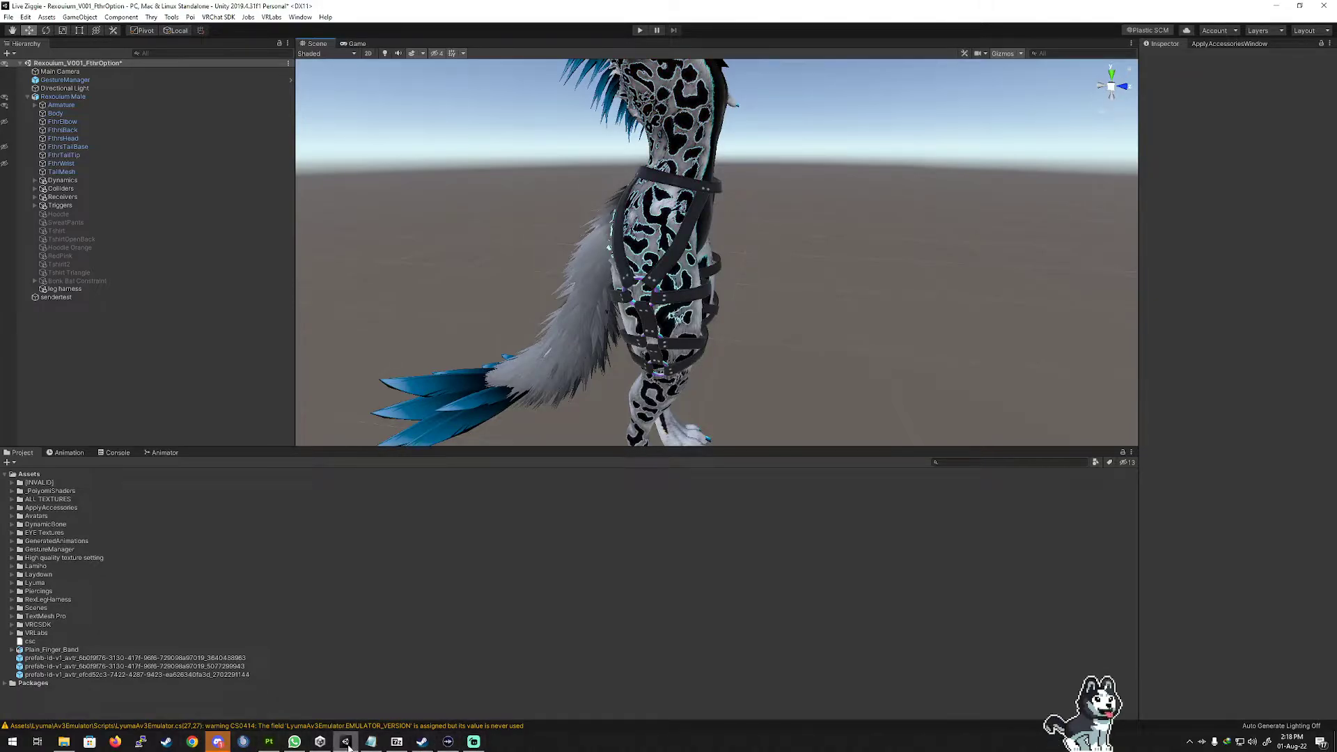
pyautogui.click(269, 742)
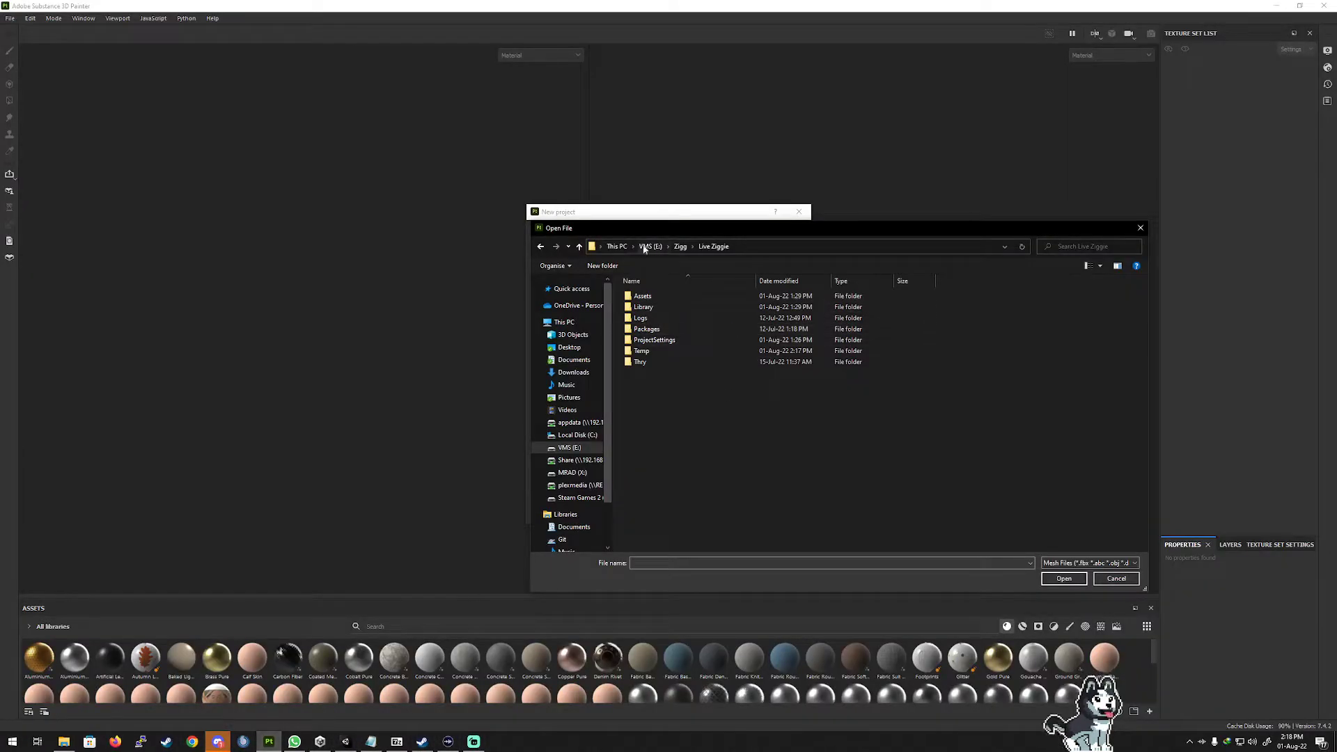
pyautogui.doubleClick(645, 298)
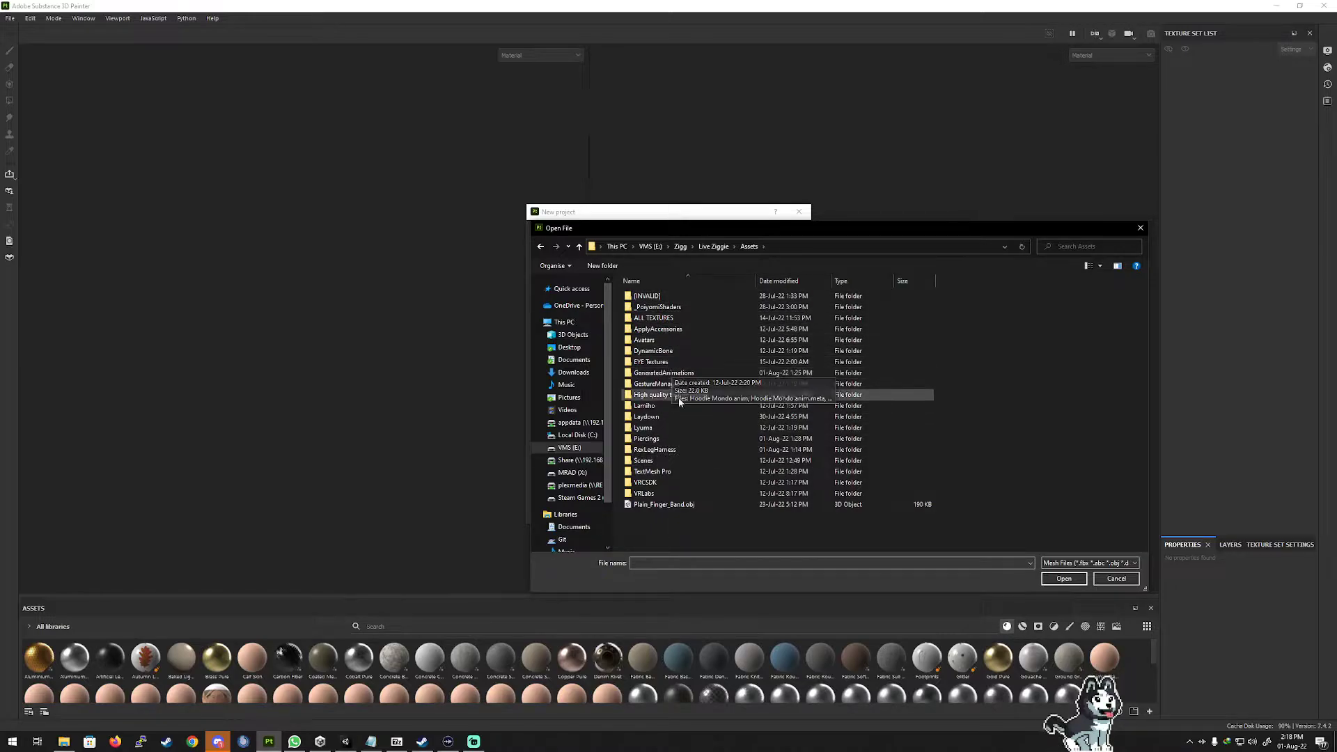
pyautogui.doubleClick(639, 450)
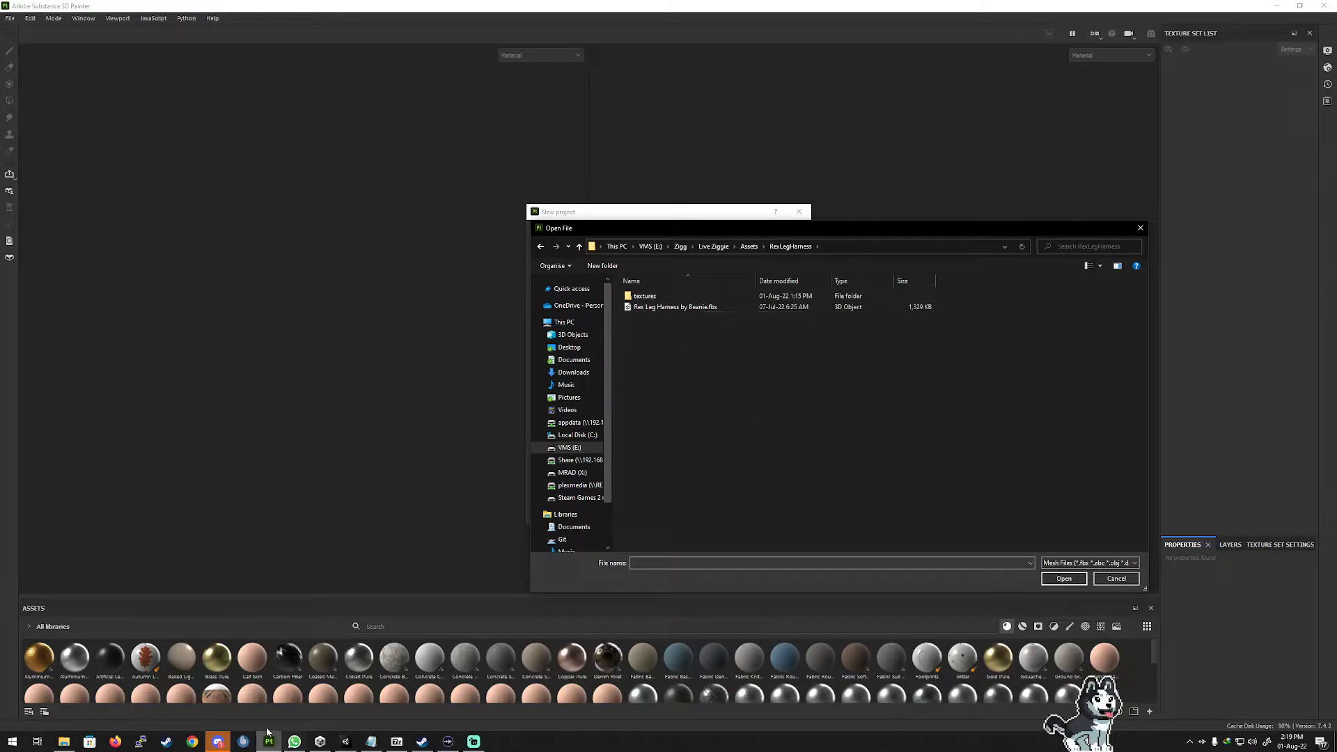
# Switch to Unity and look up the Rex Leg Harness model inside the RexLegHarness assets folder.
pyautogui.click(346, 742)
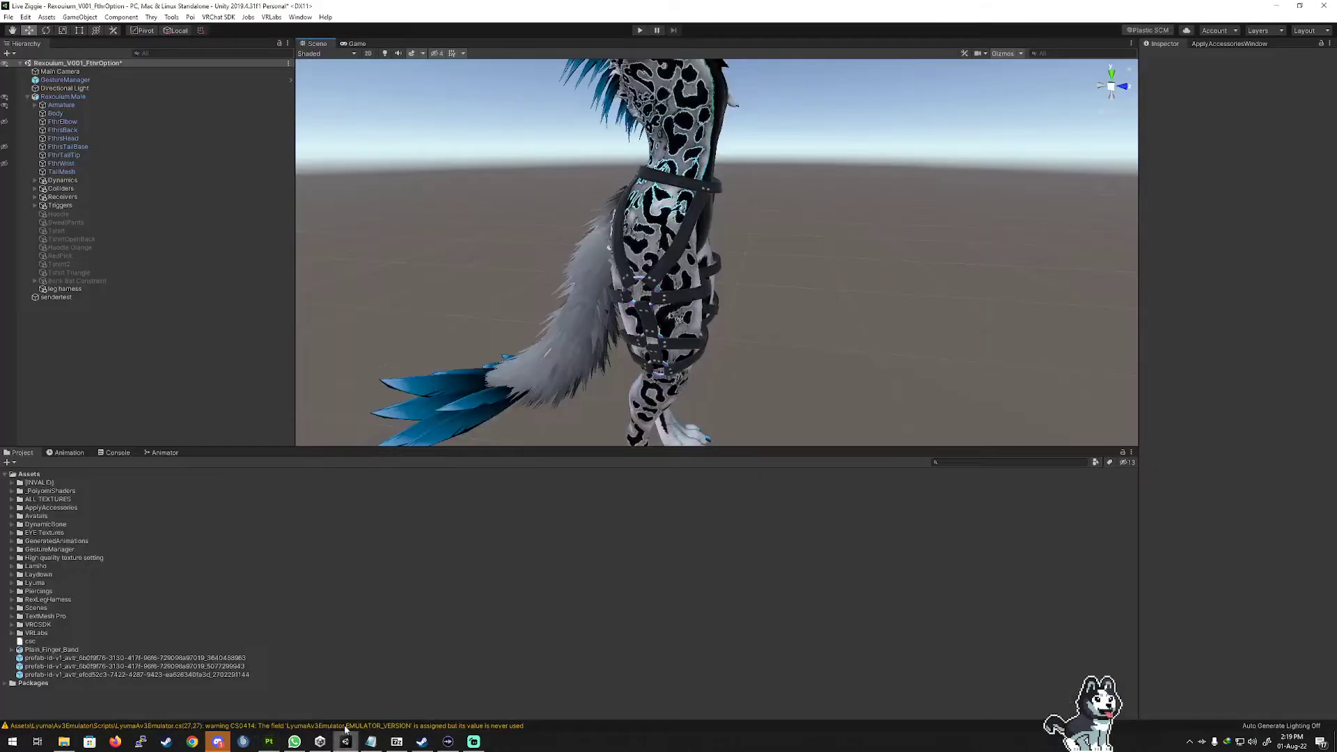
pyautogui.click(20, 600)
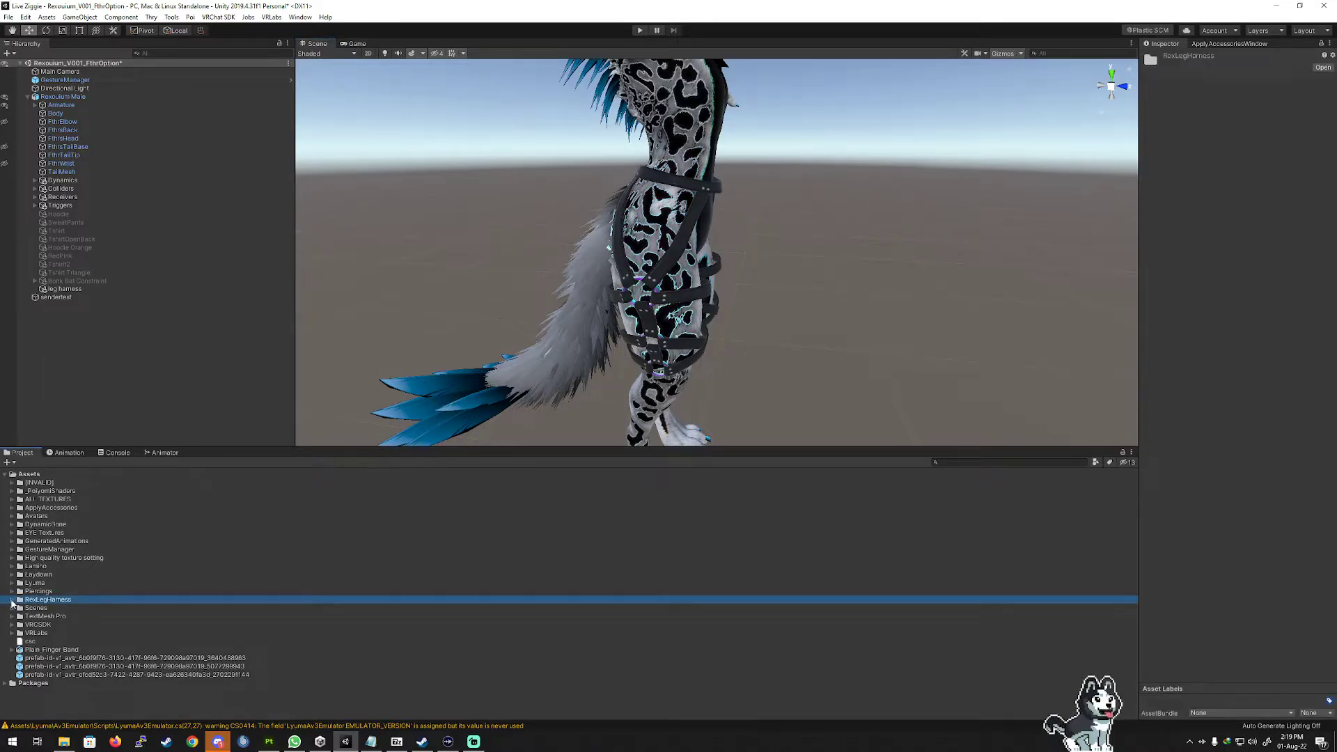
pyautogui.click(11, 600)
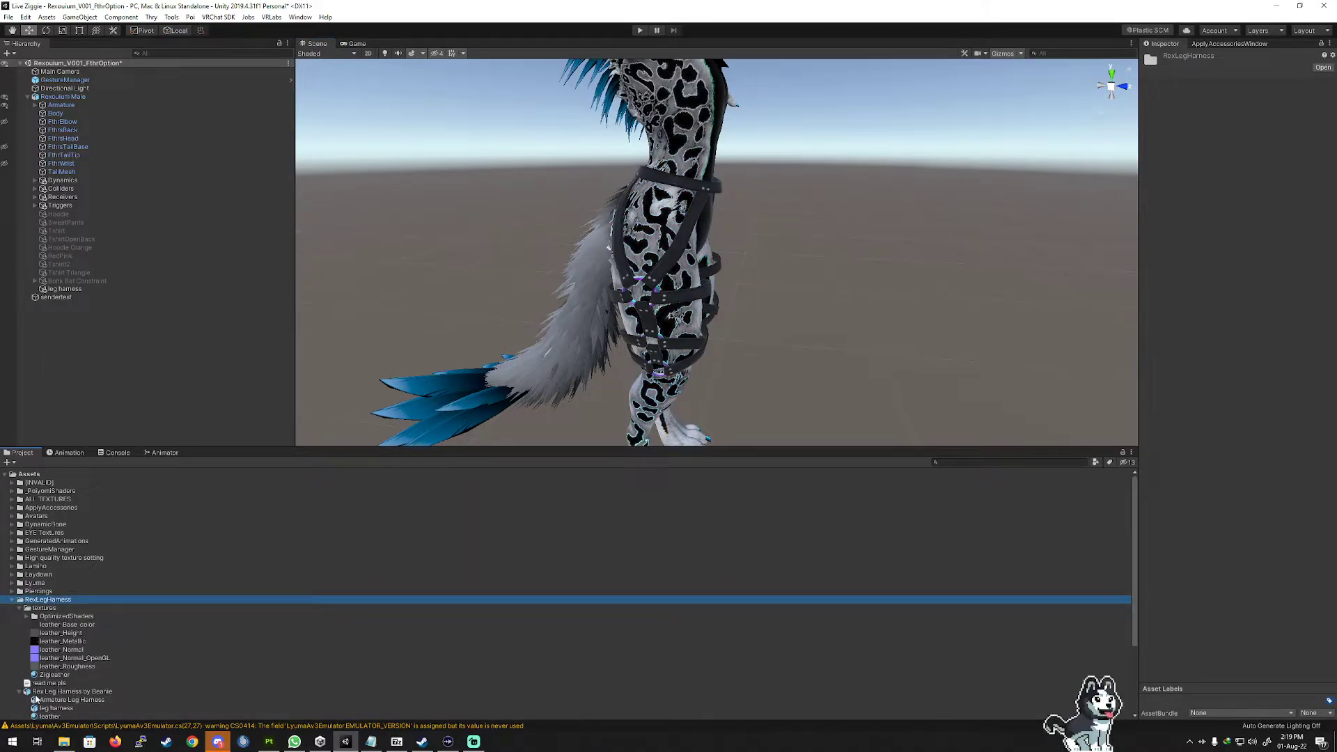
pyautogui.scroll(-3, 51, 694)
pyautogui.click(78, 629)
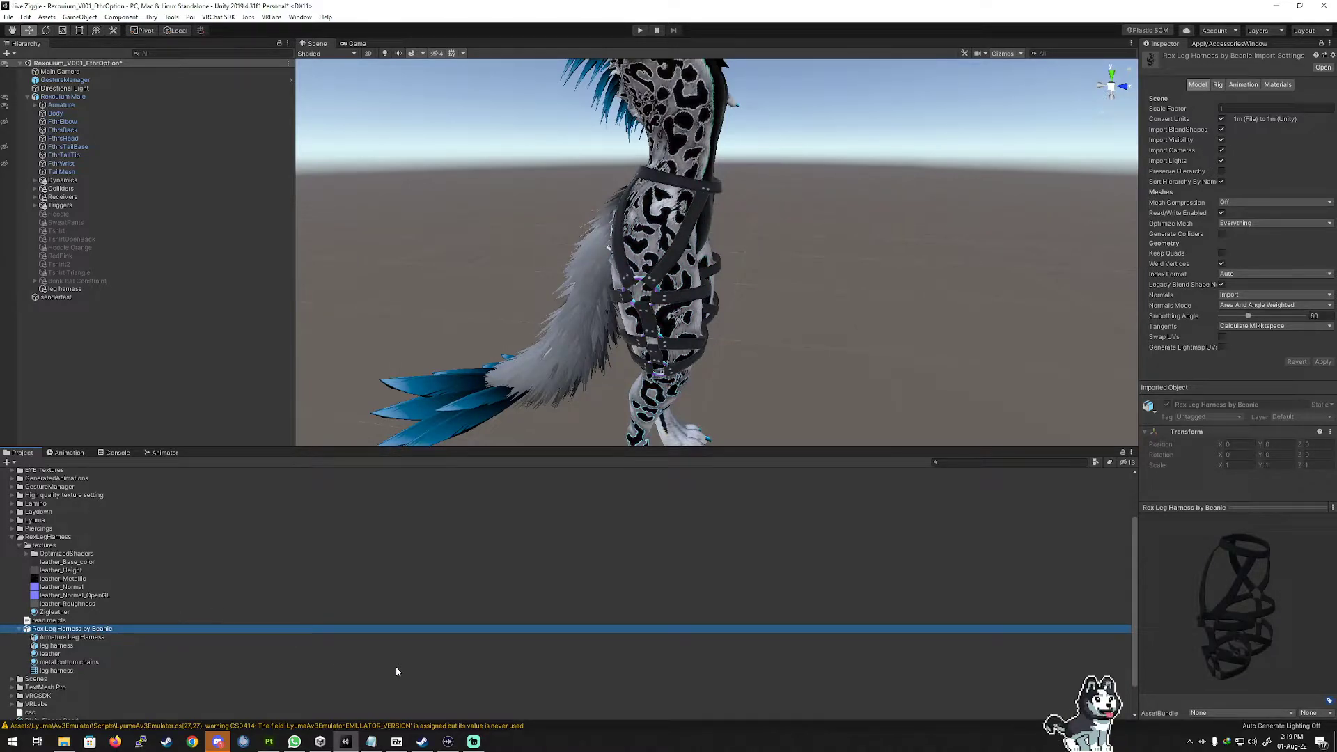
# Return to Substance 3D Painter and create the project from the Rex Leg Harness FBX file.
pyautogui.click(269, 742)
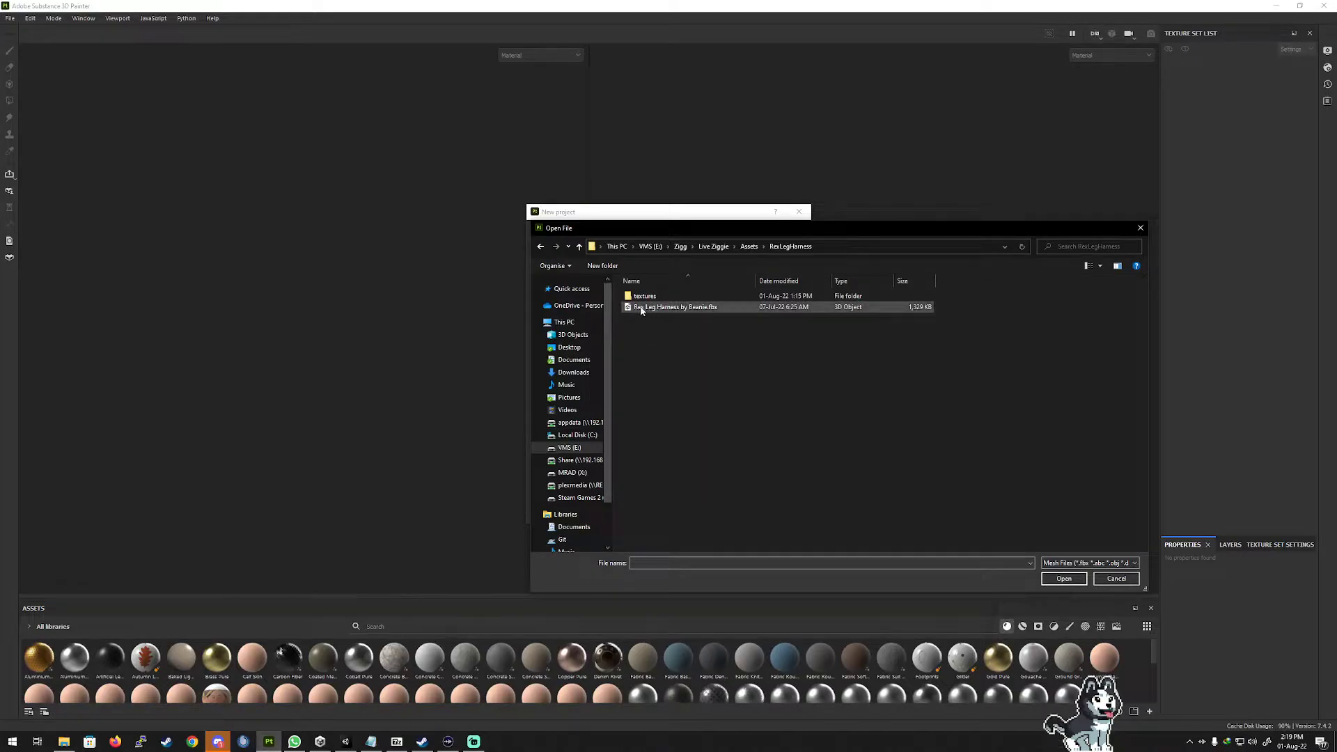
pyautogui.click(686, 308)
pyautogui.click(1065, 579)
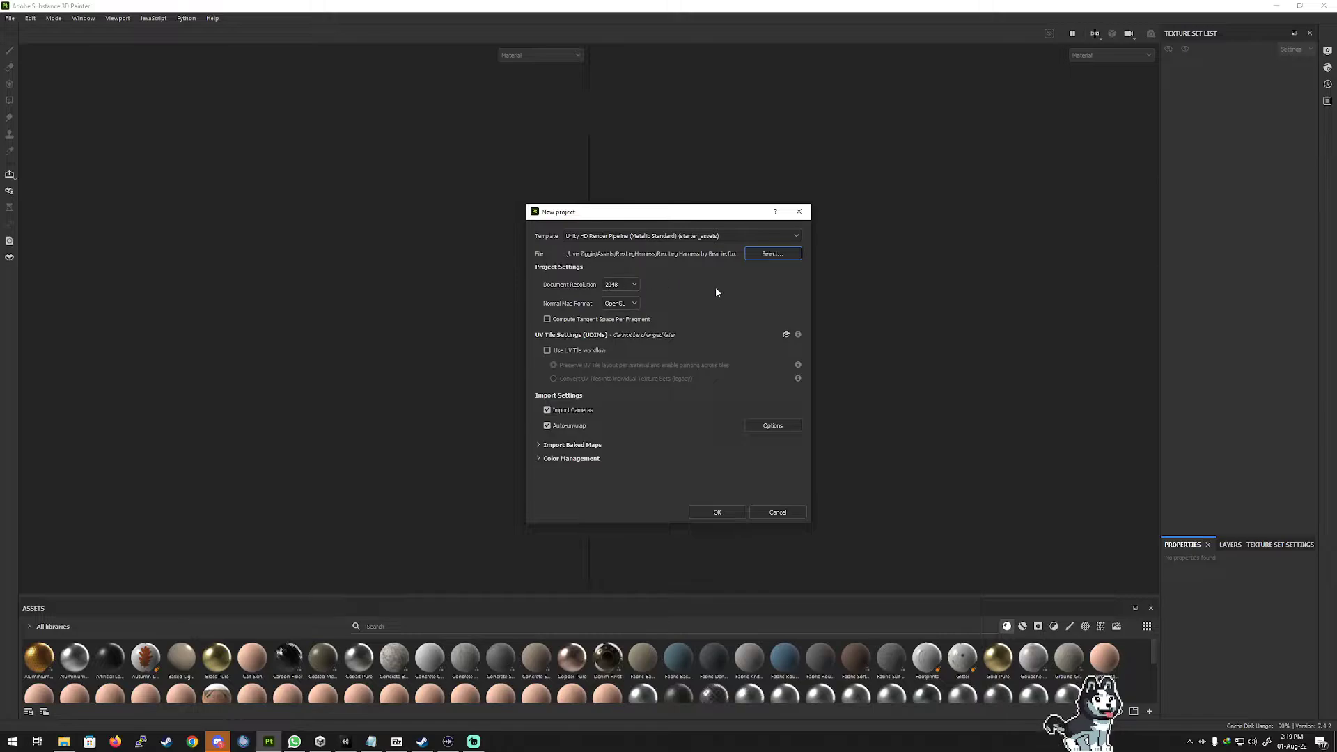
pyautogui.click(716, 512)
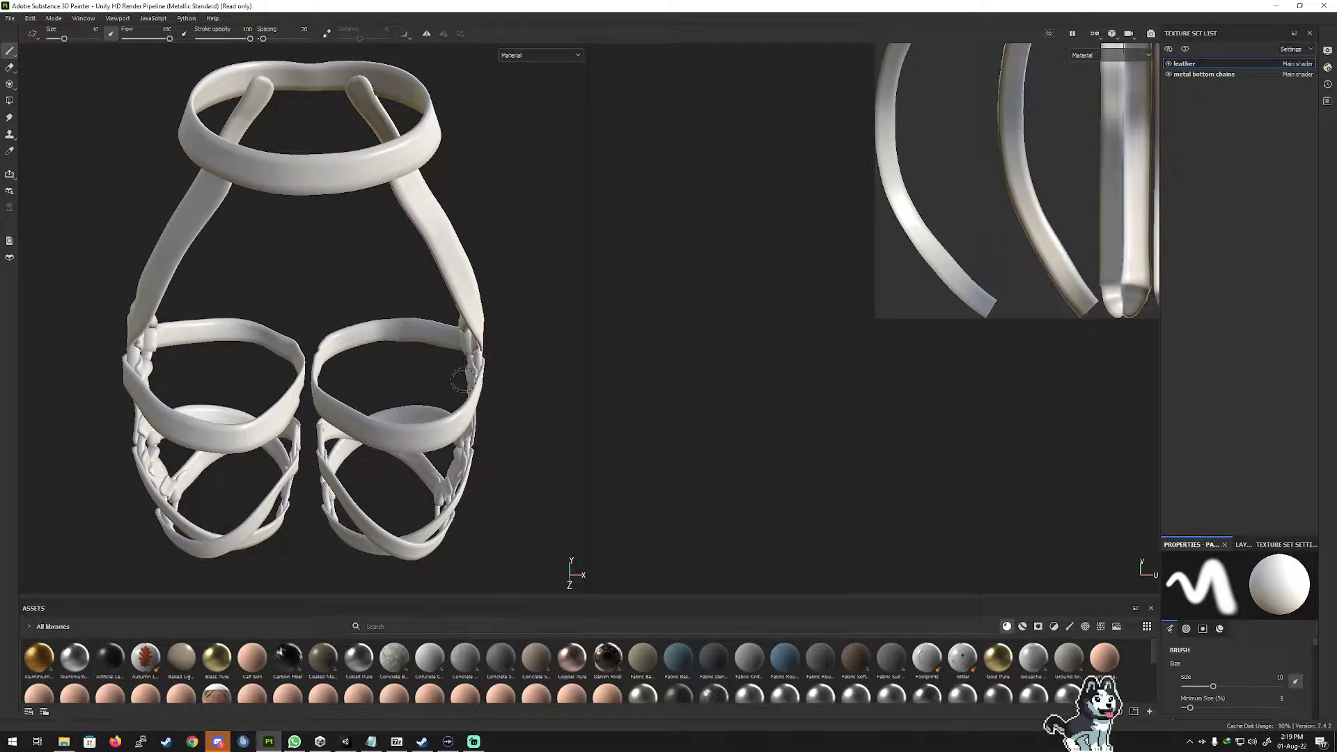
# Show the harness polygons with the Polygon Fill tool and examine the side of the mesh and the whole UV layout.
pyautogui.moveTo(247, 391)
pyautogui.keyDown('alt'); pyautogui.mouseDown()
pyautogui.moveTo(248, 373)
pyautogui.moveTo(437, 326)
pyautogui.moveTo(407, 359)
pyautogui.mouseUp(); pyautogui.keyUp('alt')
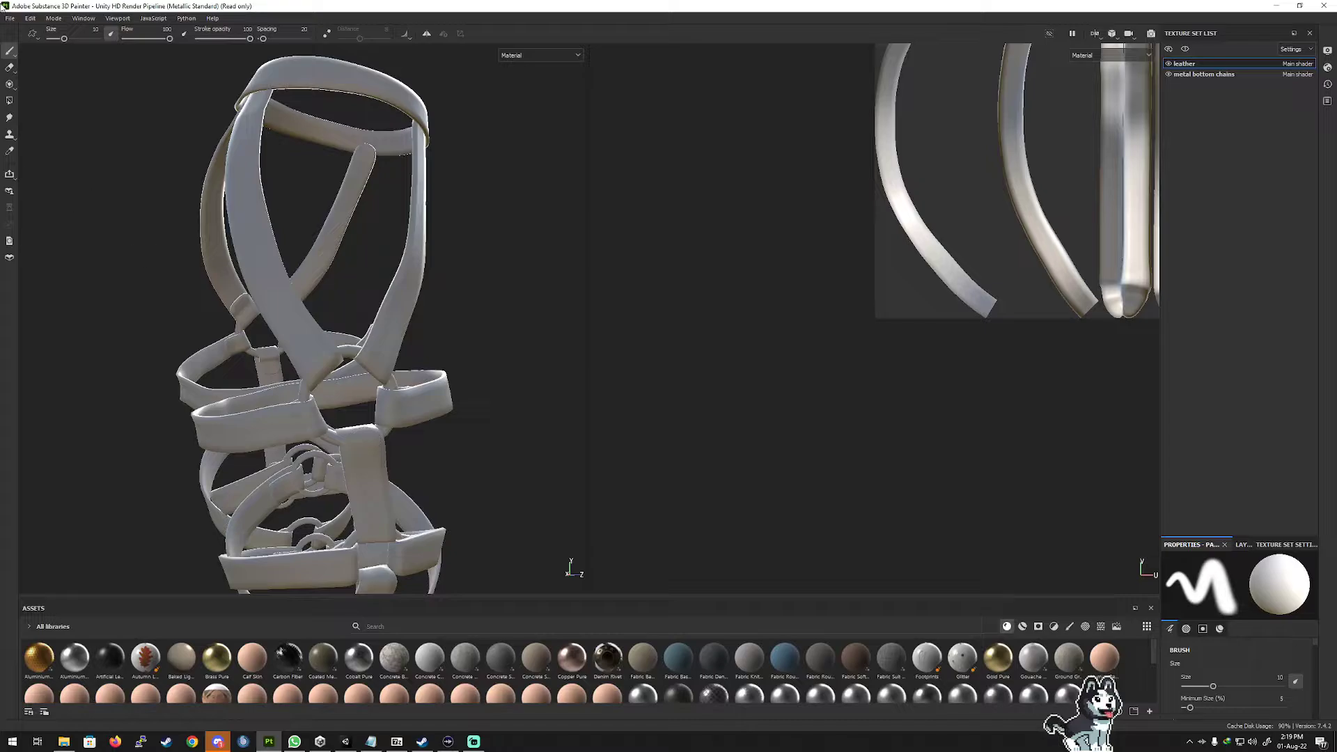
pyautogui.click(9, 100)
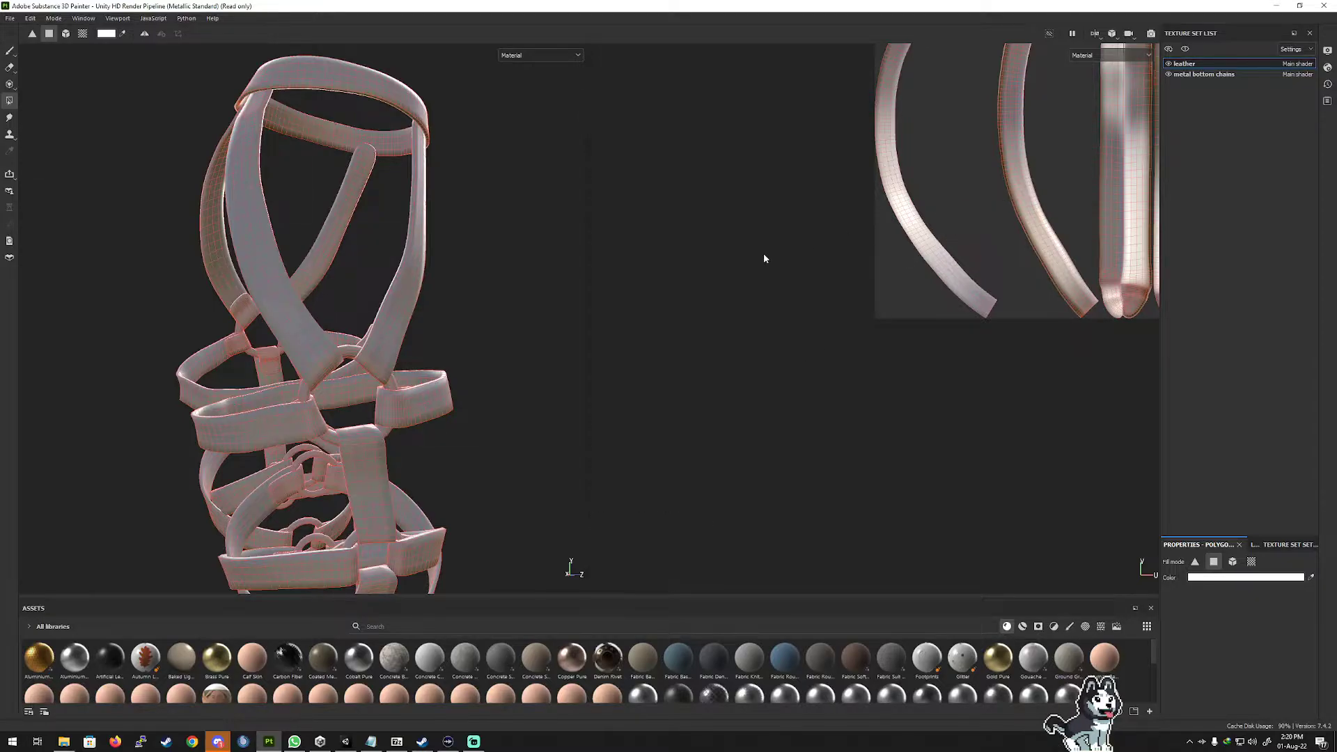
pyautogui.keyDown('alt'); pyautogui.moveTo(979, 166); pyautogui.dragTo(856, 308); pyautogui.keyUp('alt')
pyautogui.scroll(-5, 888, 298)
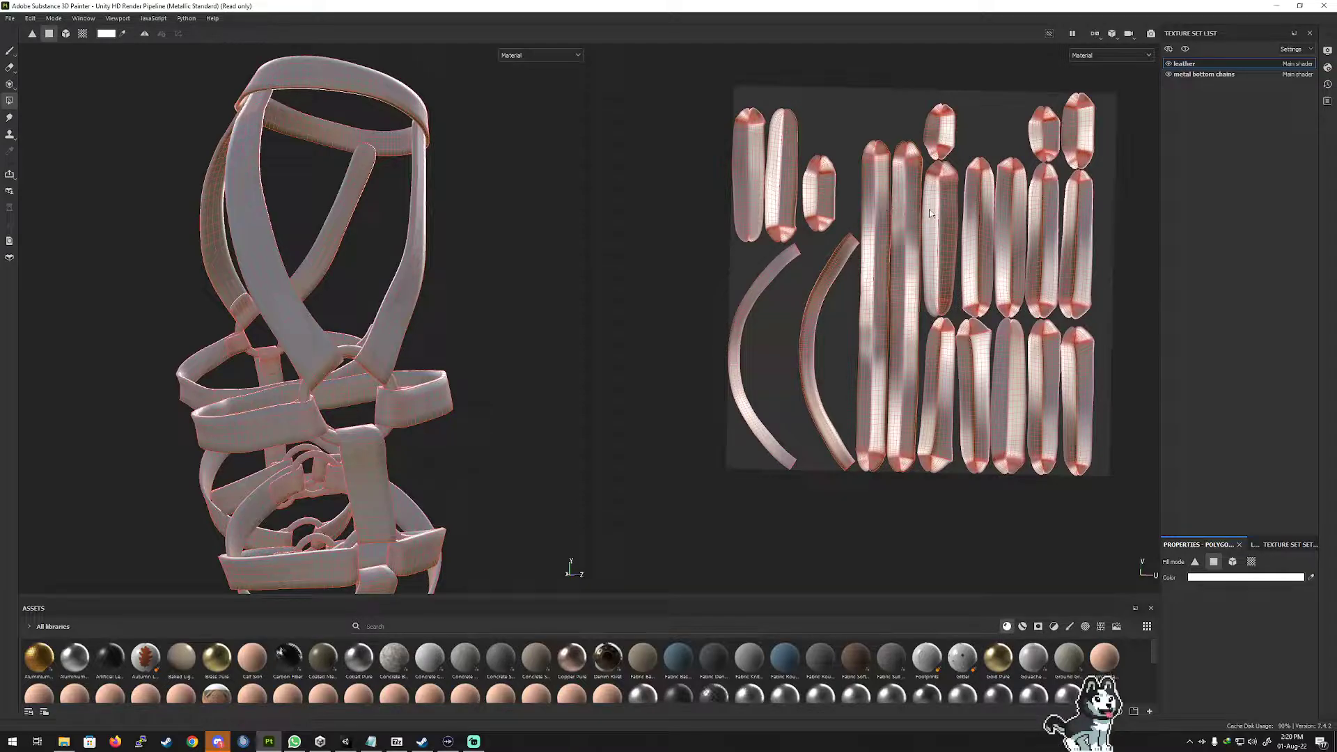
pyautogui.moveTo(926, 214); pyautogui.dragTo(897, 232, button='middle')
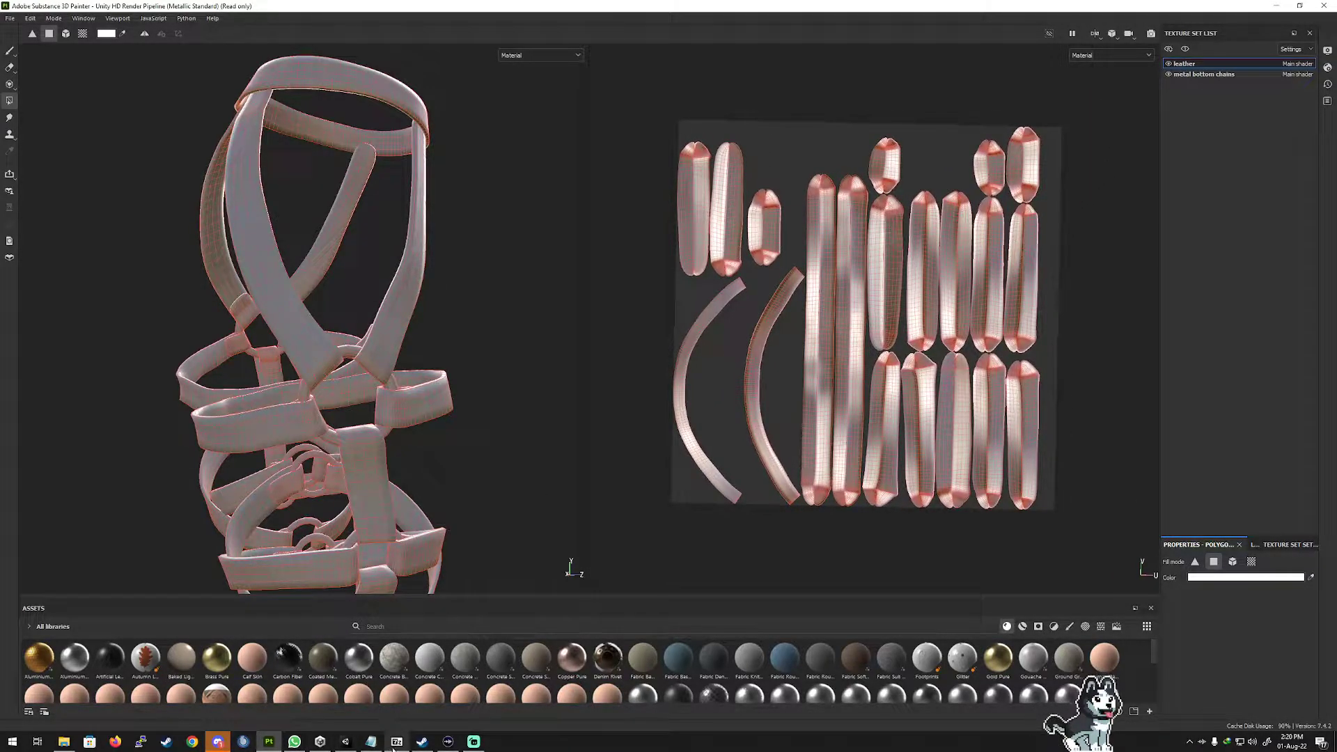
# Switch to Unity and examine the leather_Metallic and leather_Base_color textures.
pyautogui.click(345, 742)
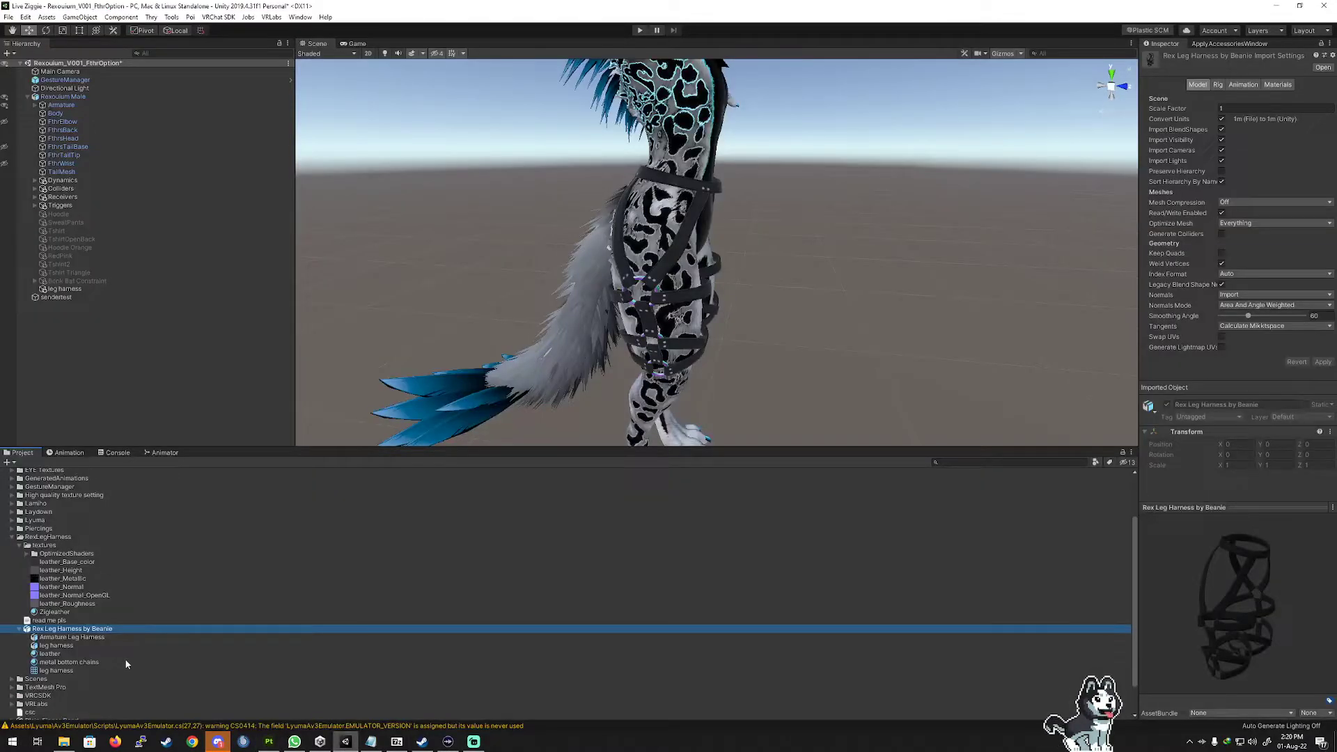
pyautogui.click(63, 579)
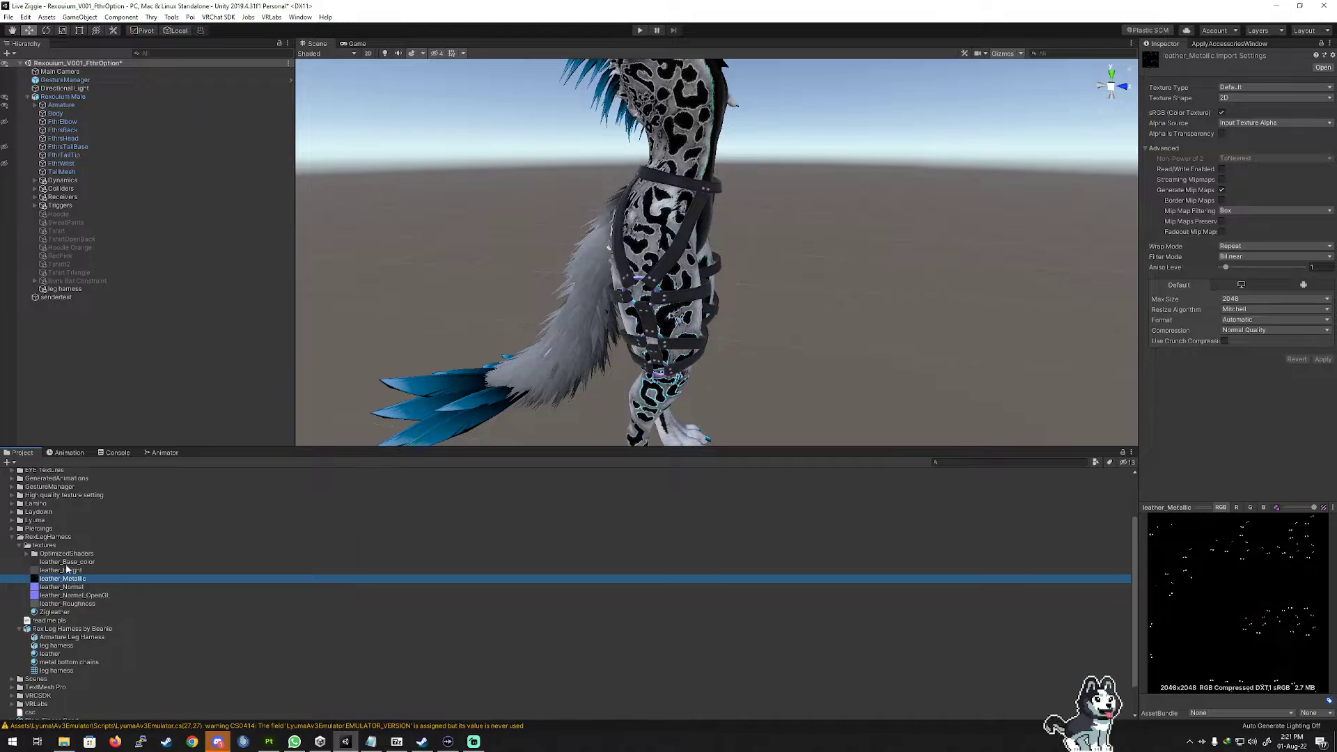
pyautogui.click(67, 562)
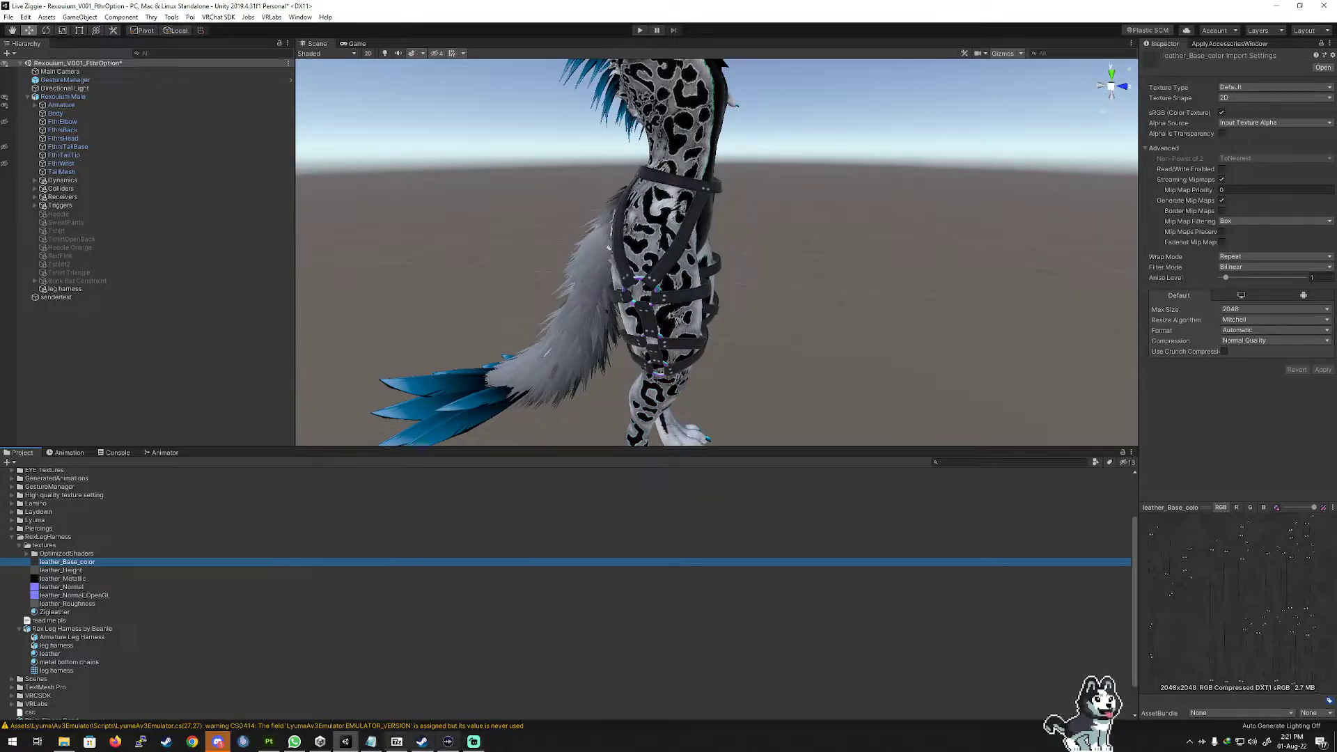
# Switch to Substance 3D Painter and hide the leather texture set to isolate the metal rings.
pyautogui.click(270, 743)
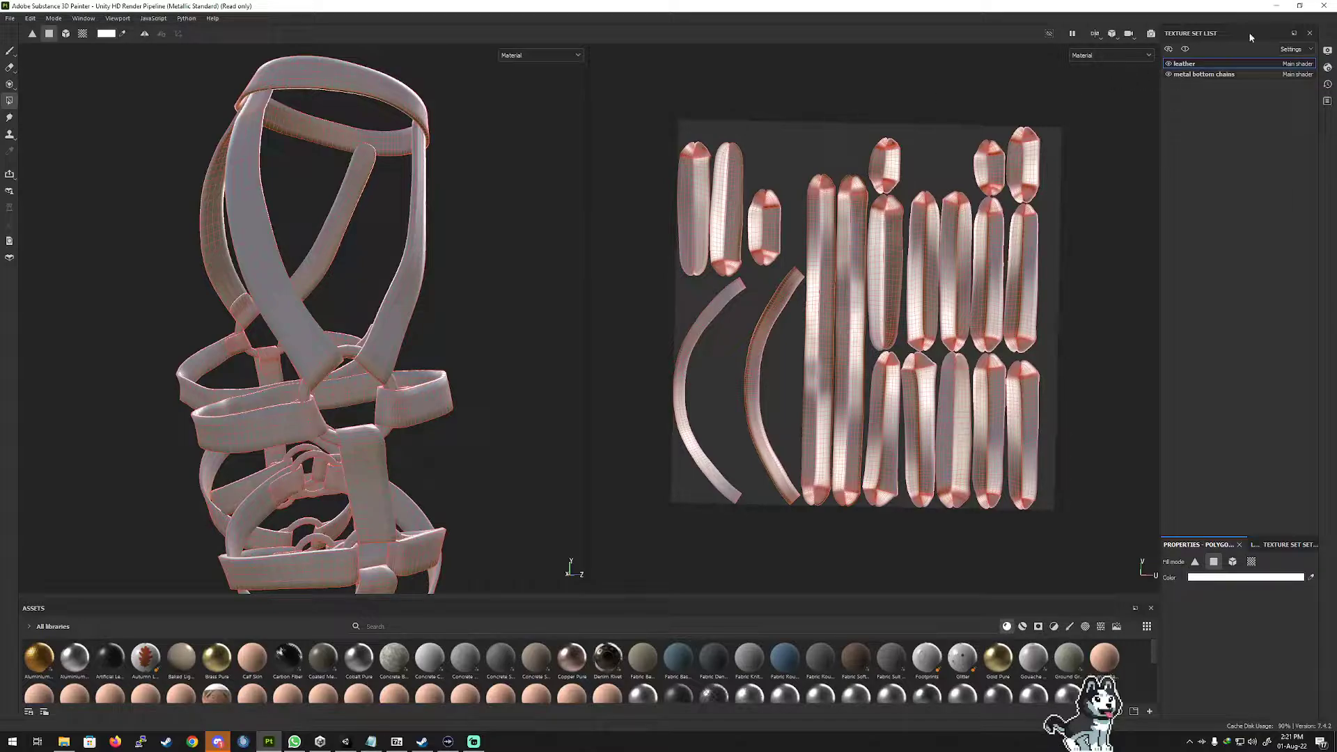
pyautogui.click(1169, 64)
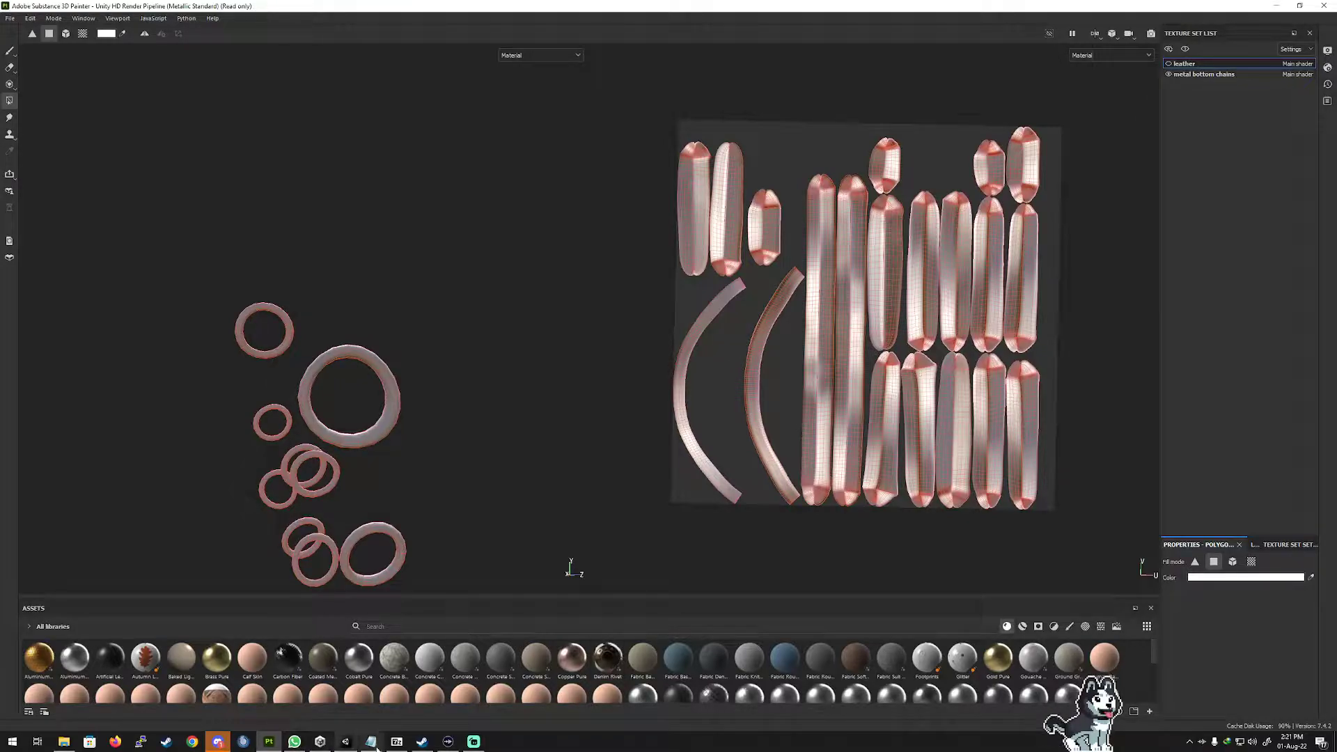
# Inspect the Bracelet material in the Piercings folder in Unity, and return to Substance 3D Painter.
pyautogui.moveTo(422, 741)
pyautogui.click(320, 741)
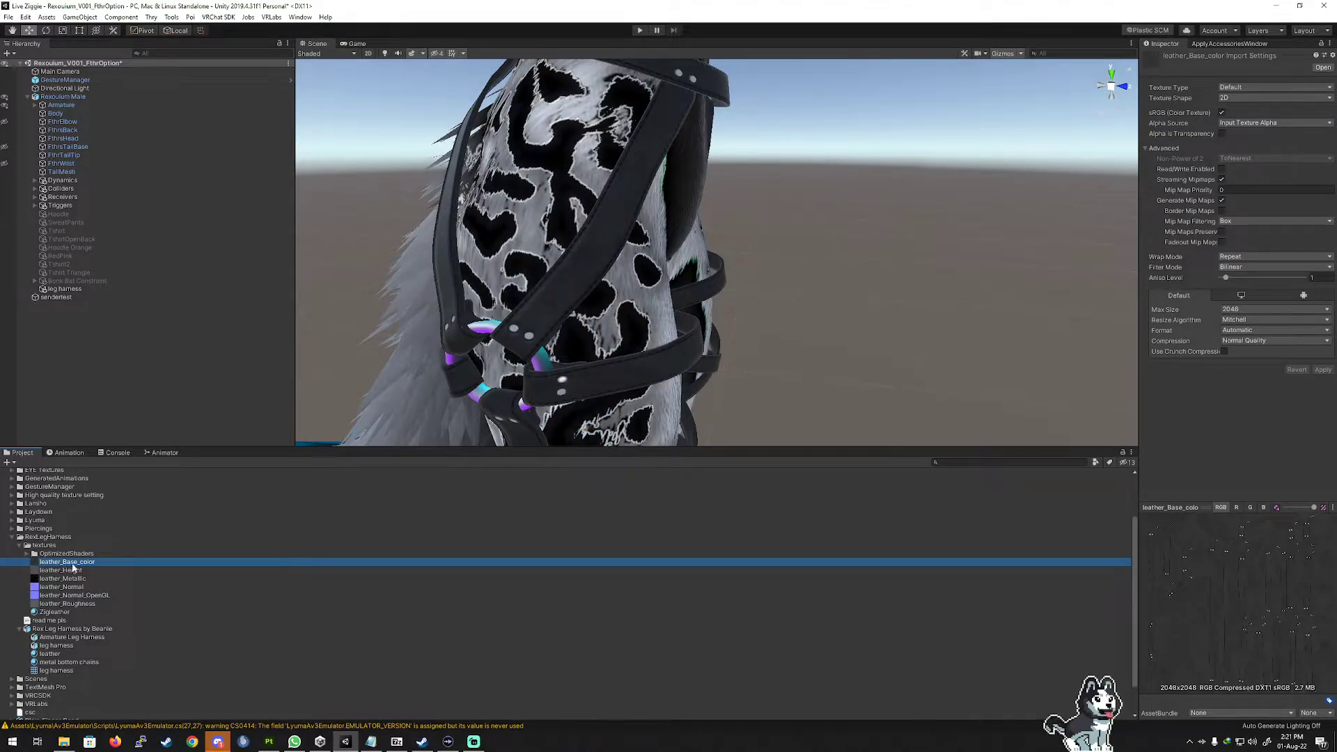
pyautogui.click(12, 529)
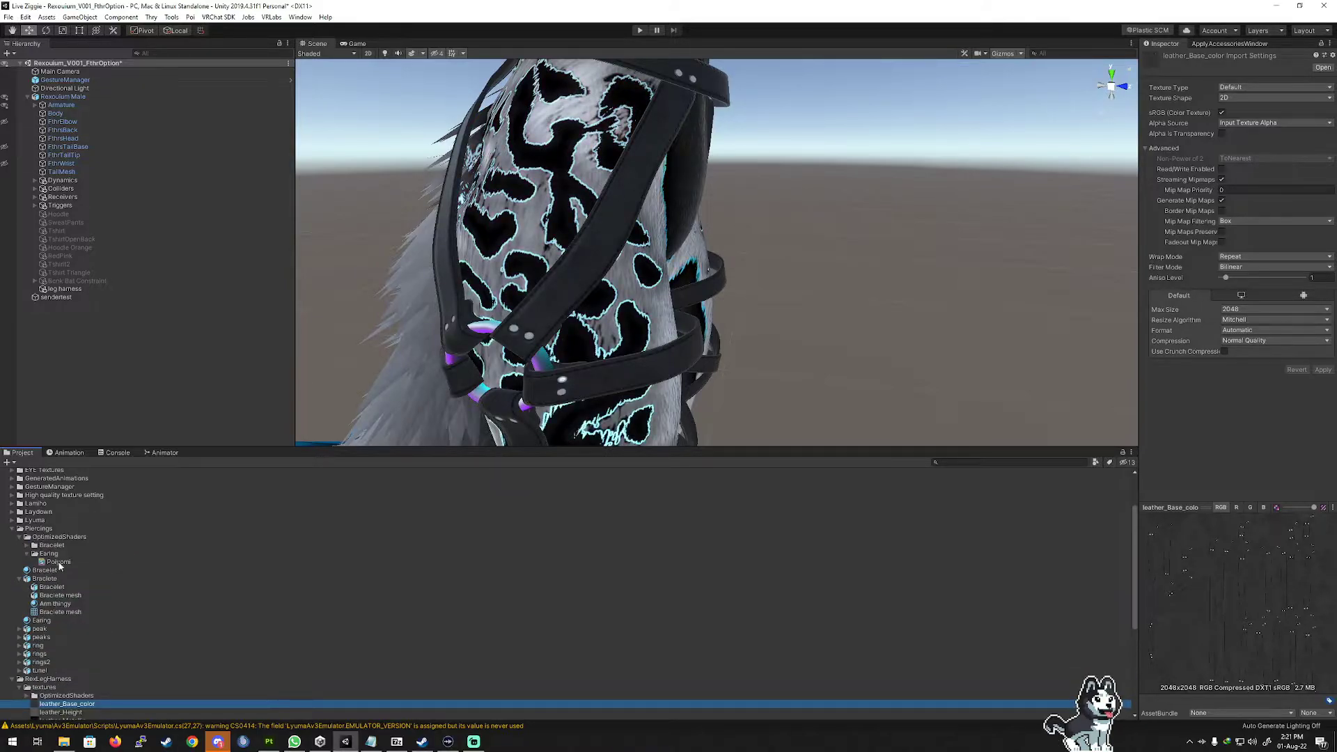
pyautogui.click(44, 570)
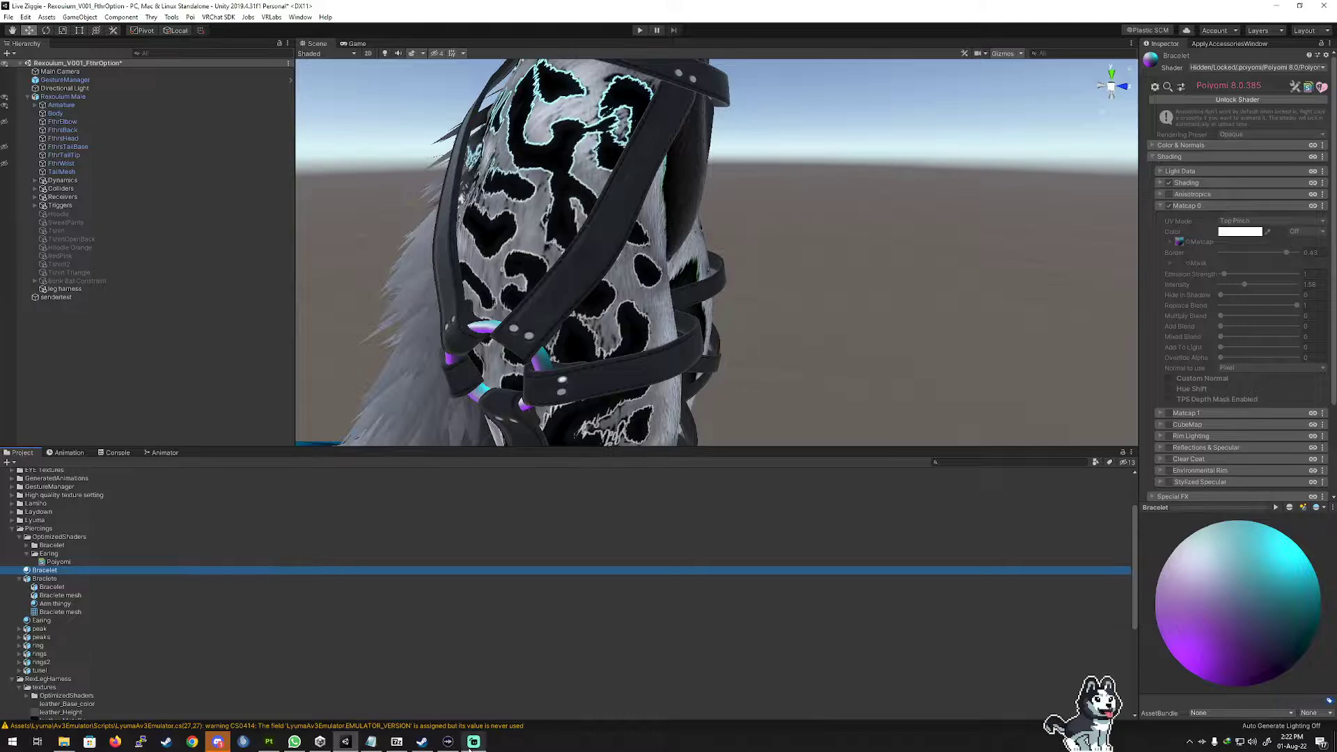
pyautogui.click(268, 742)
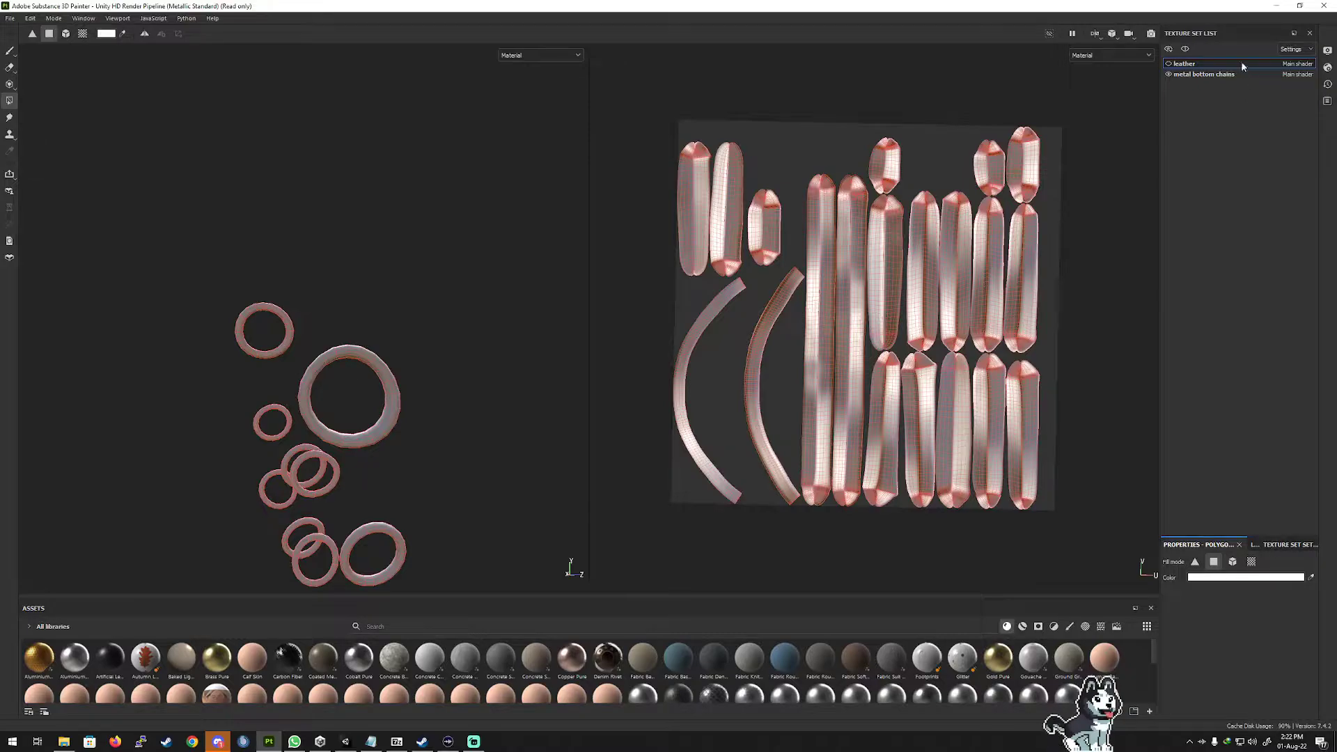
# Show the leather texture set, hide metal bottom chains, check the chains' UV layout, and make leather the active set.
pyautogui.click(1169, 75)
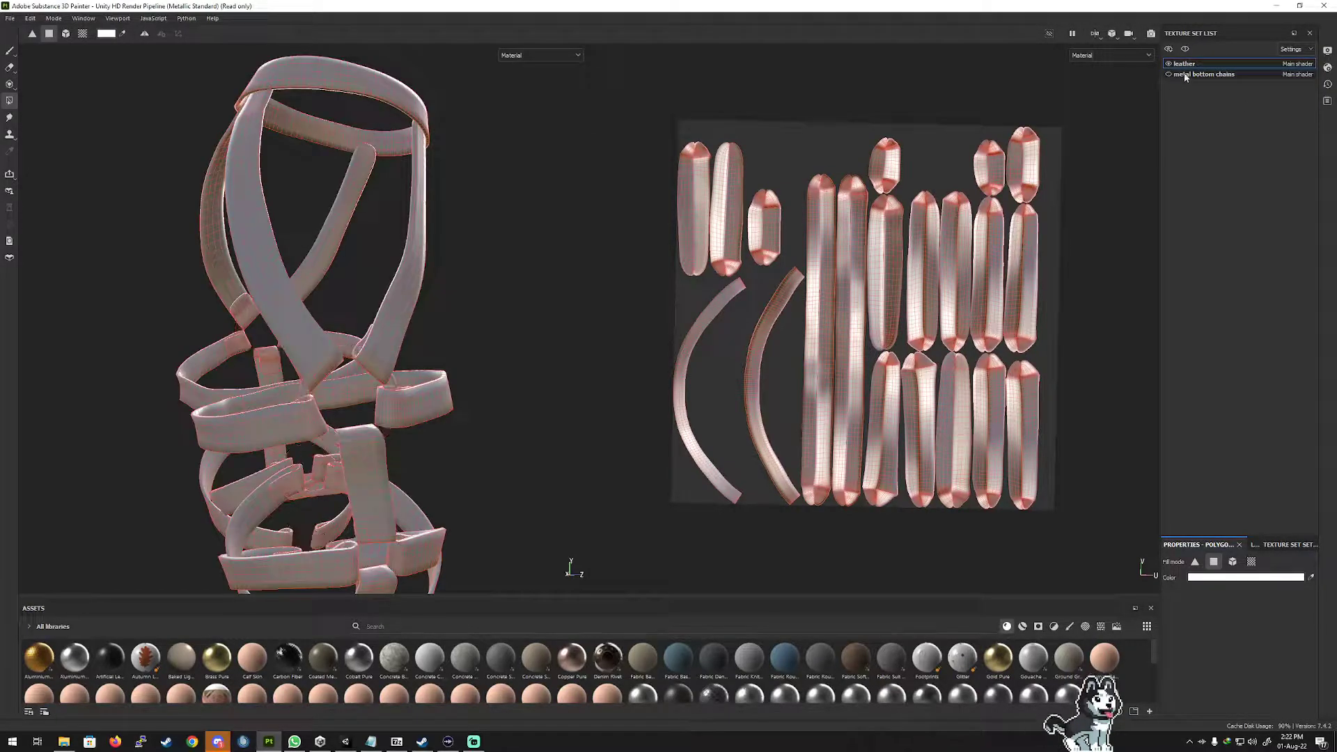
pyautogui.click(1199, 74)
pyautogui.scroll(-1, 517, 290)
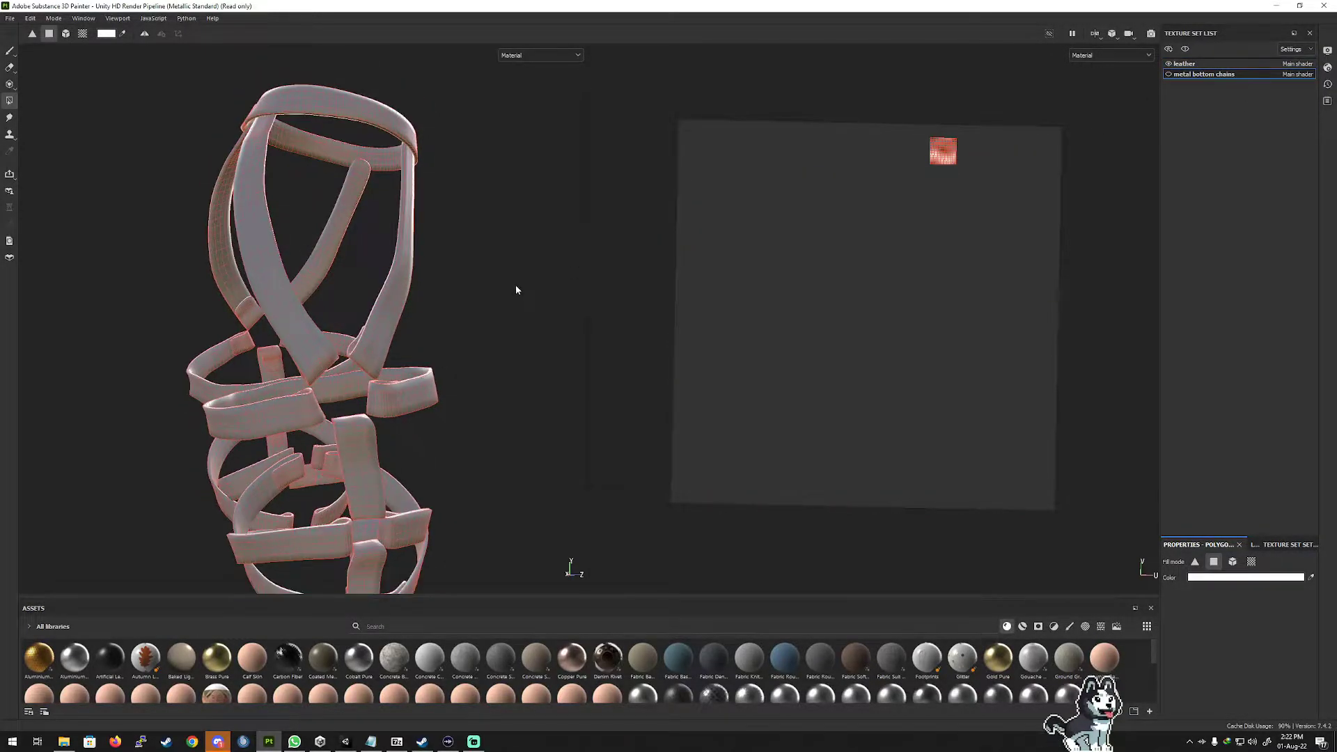
pyautogui.click(1193, 64)
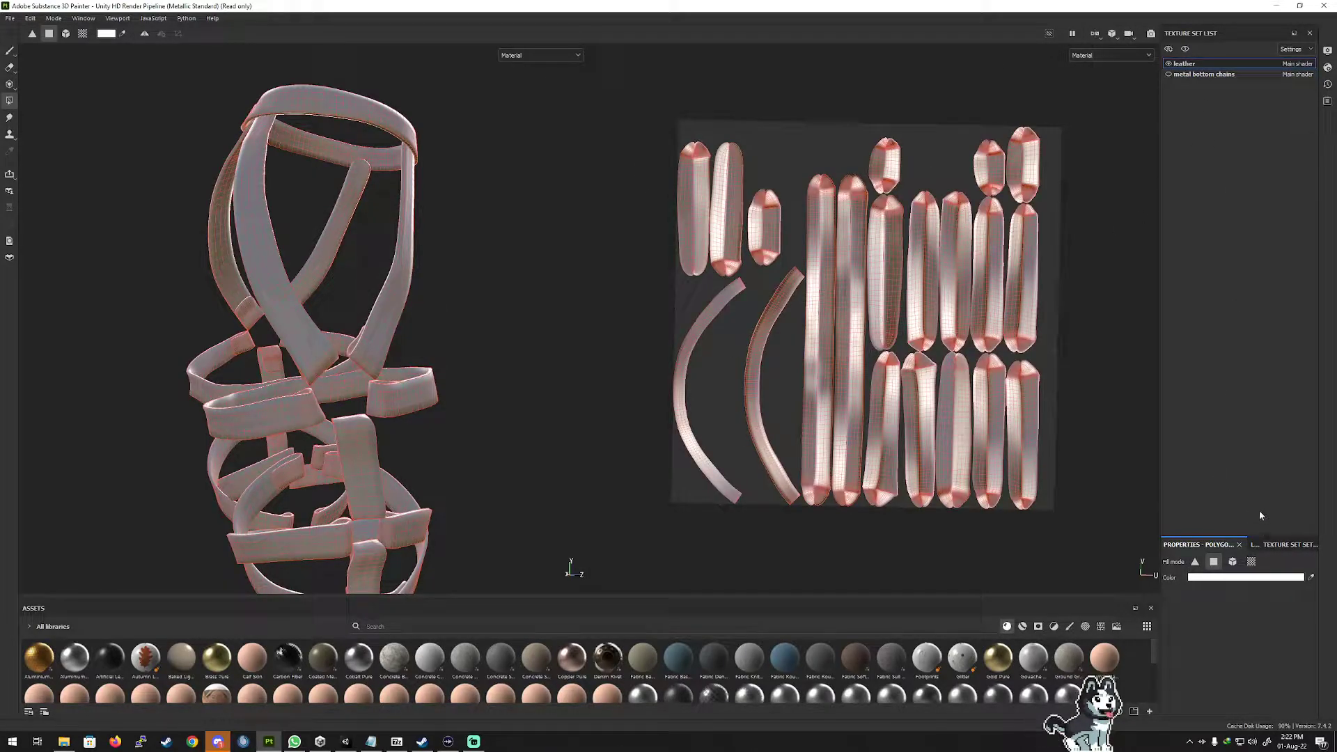
# Open the leather set's layer stack, widen the side area, and add a fill layer above Layer 1.
pyautogui.click(1253, 545)
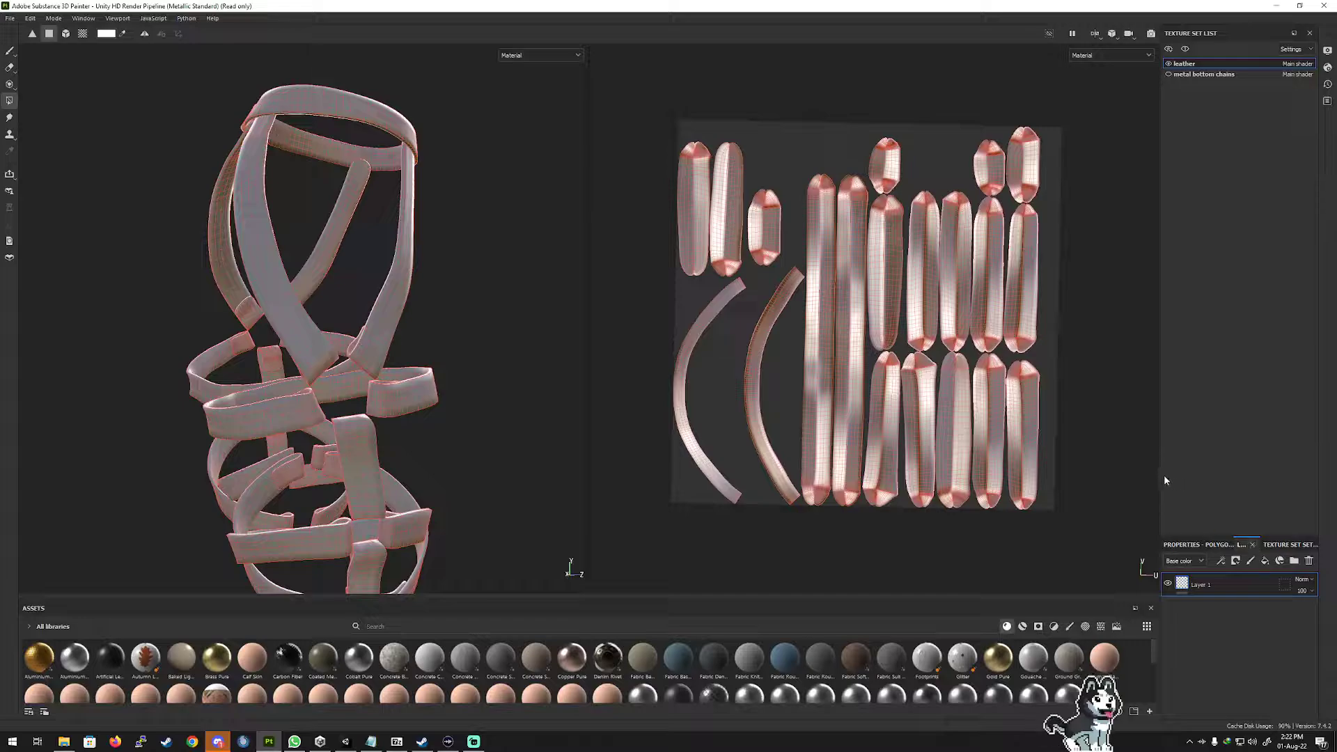
pyautogui.moveTo(1159, 478); pyautogui.dragTo(1069, 481)
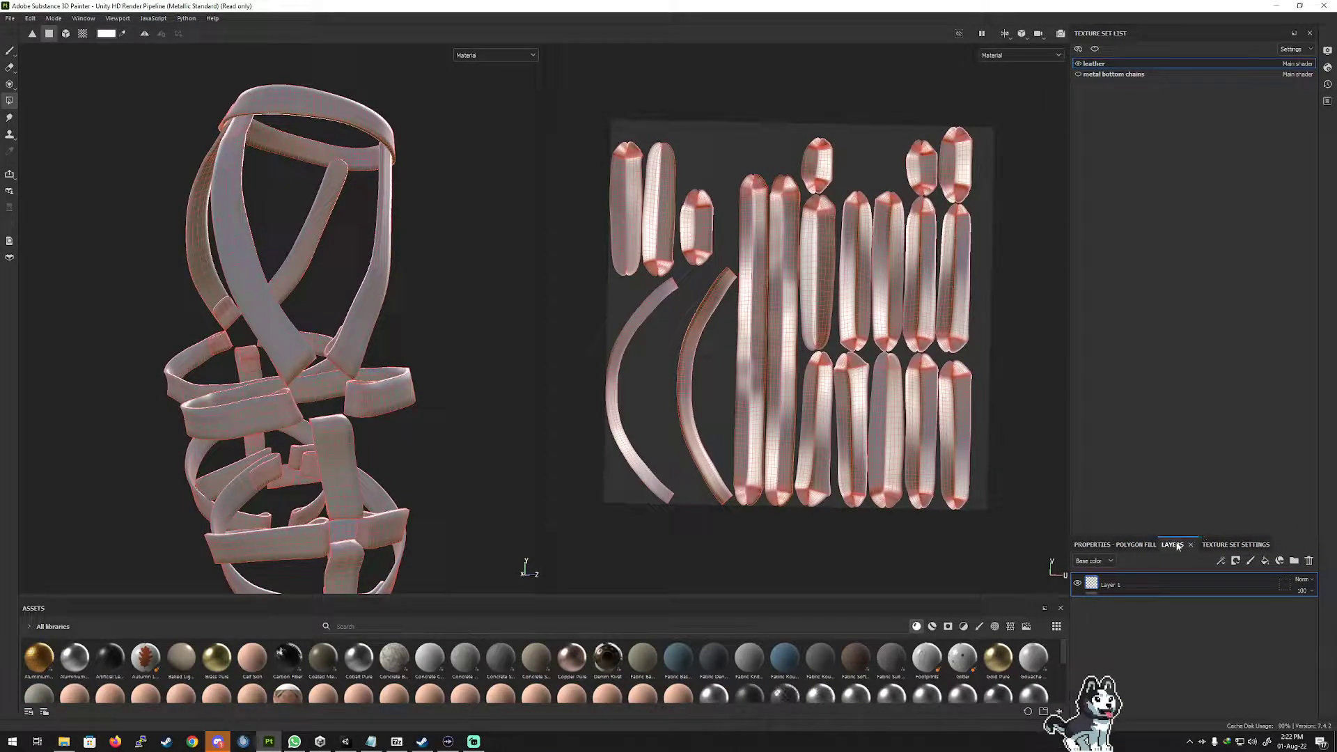
pyautogui.click(1265, 561)
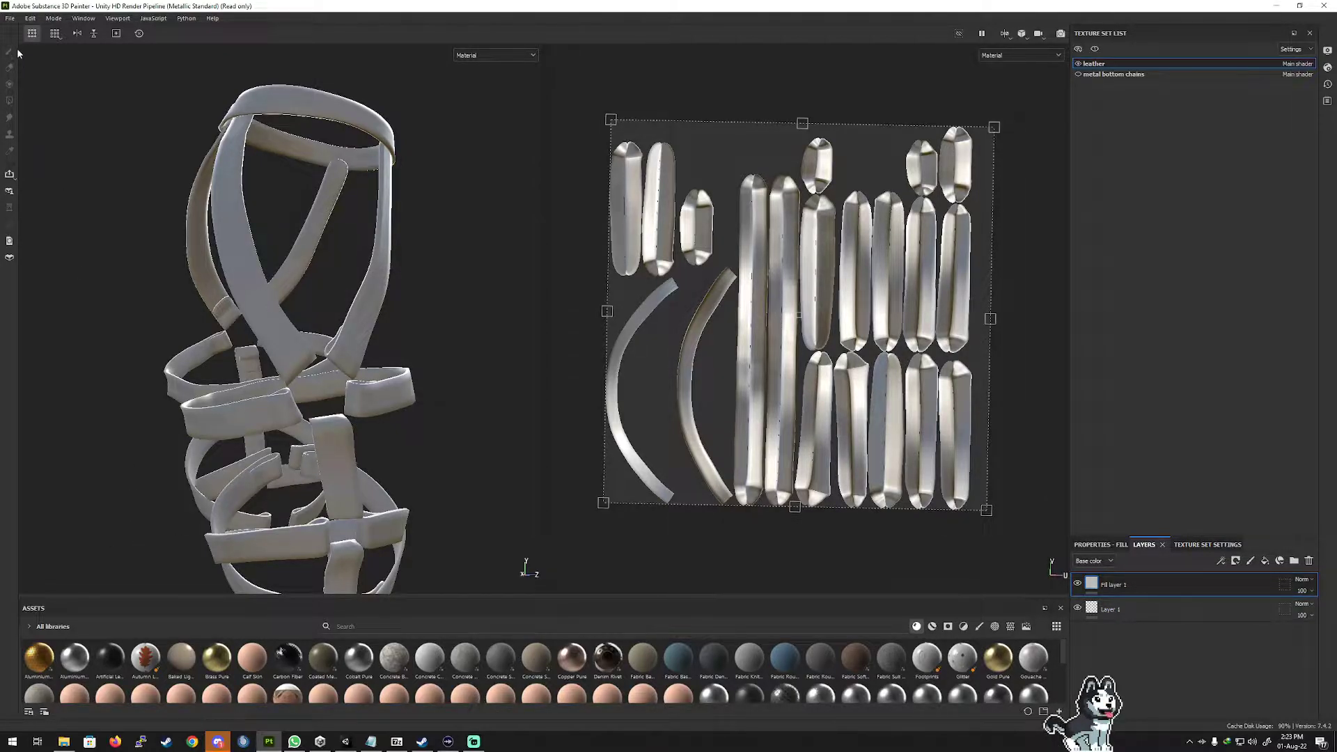
# Import leather_Base_color.png from the RexLegHarness textures folder as a texture into the current session.
pyautogui.click(12, 20)
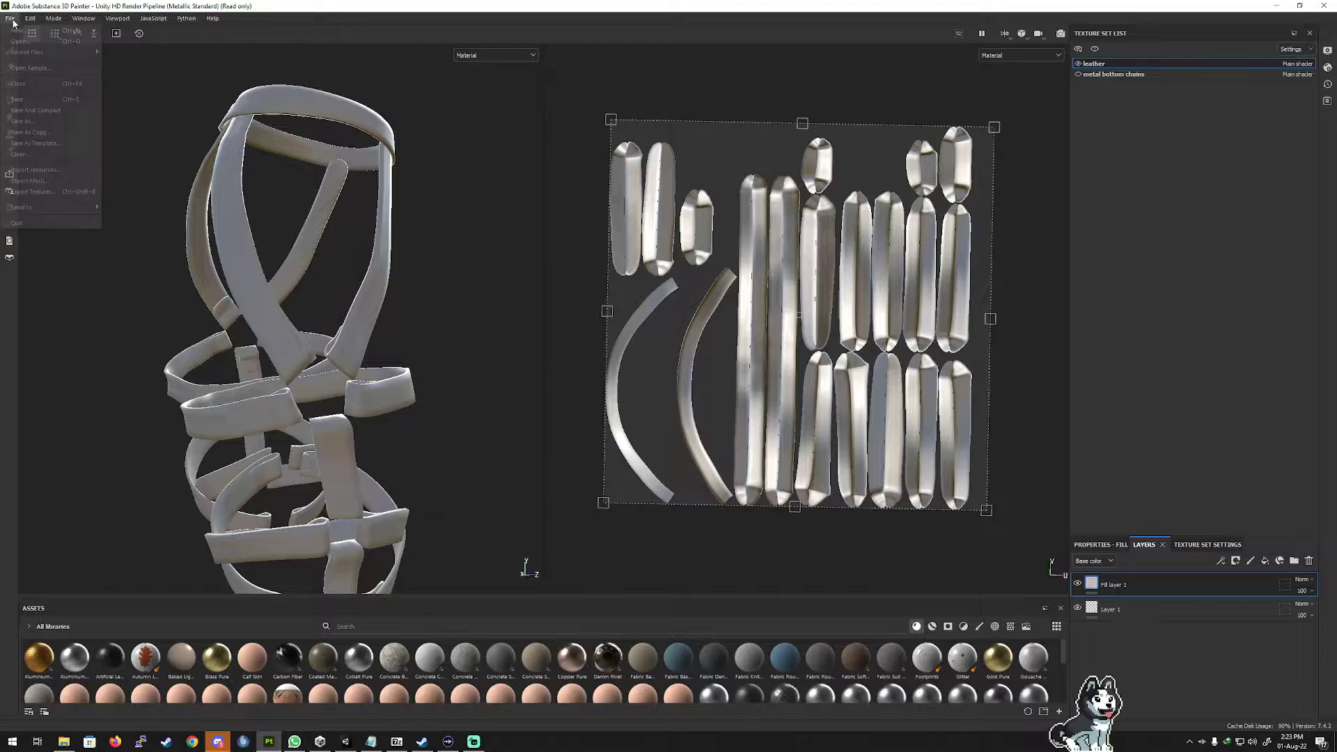
pyautogui.click(43, 171)
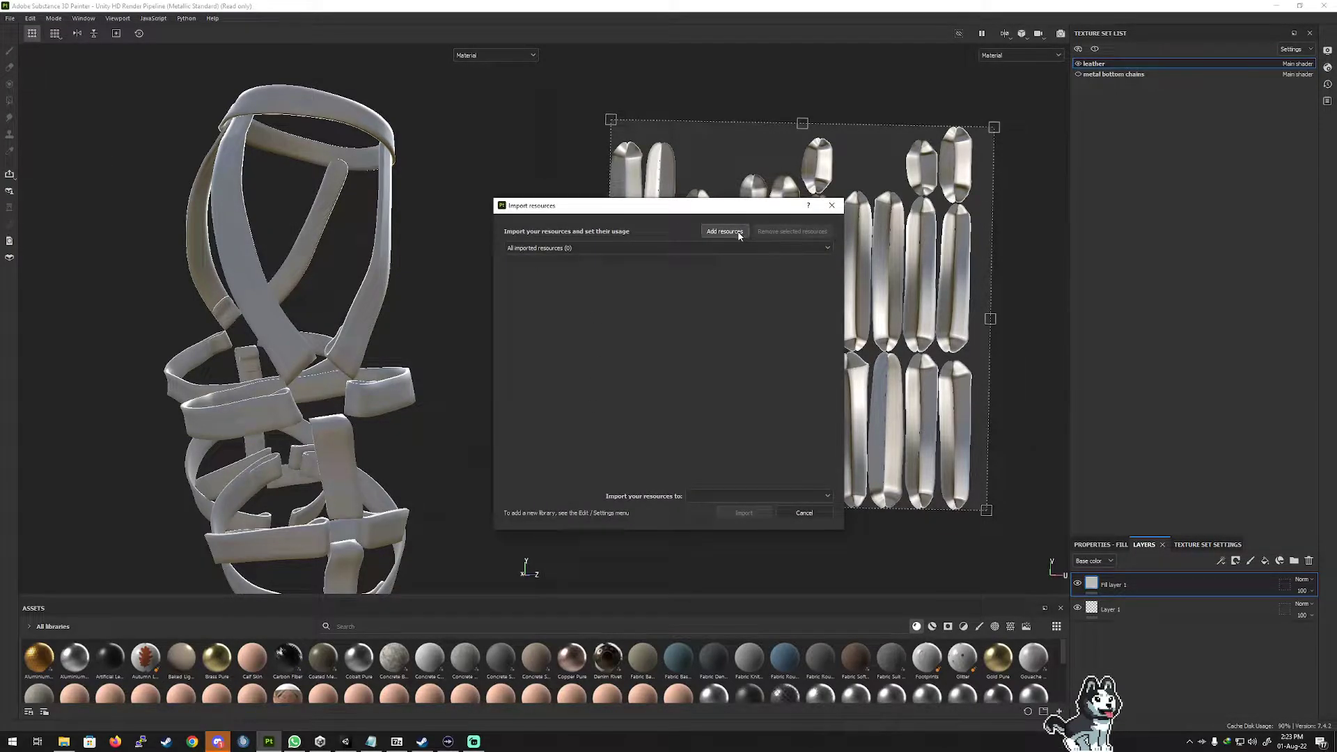
pyautogui.click(736, 229)
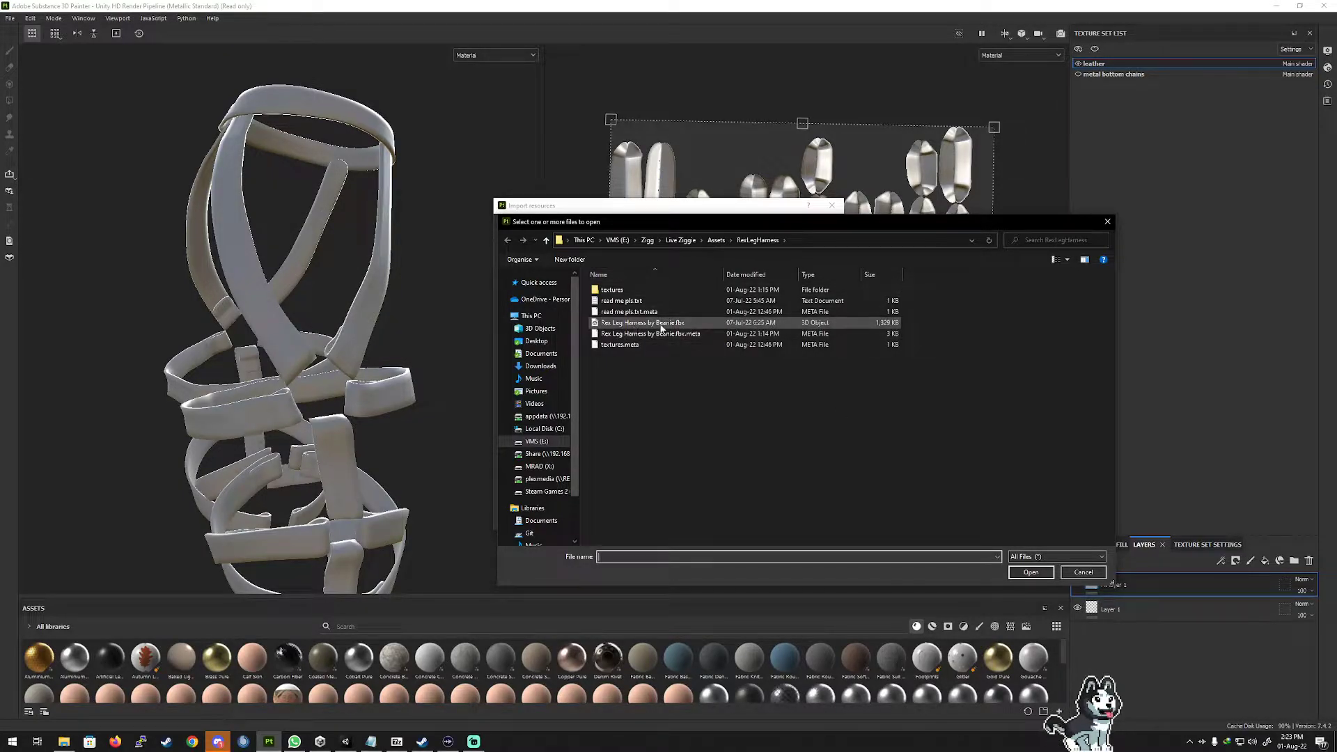
pyautogui.doubleClick(606, 289)
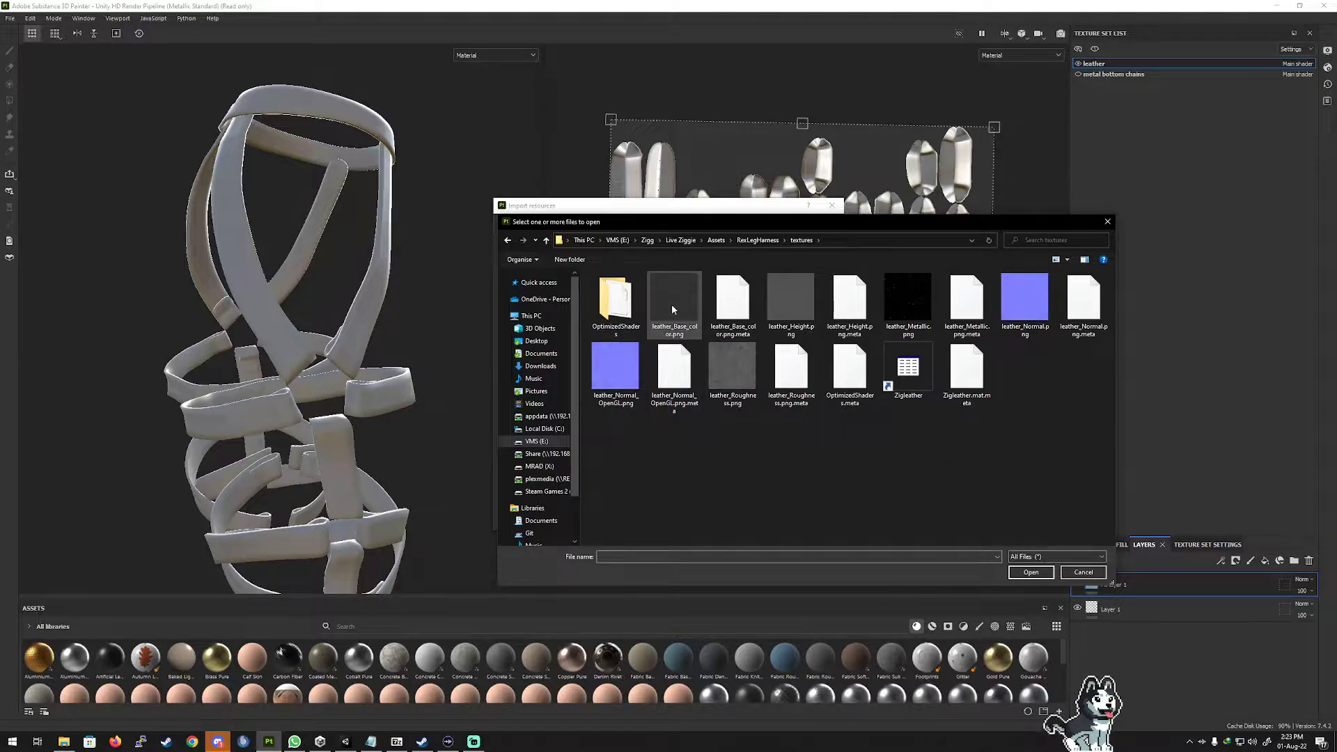
pyautogui.doubleClick(678, 297)
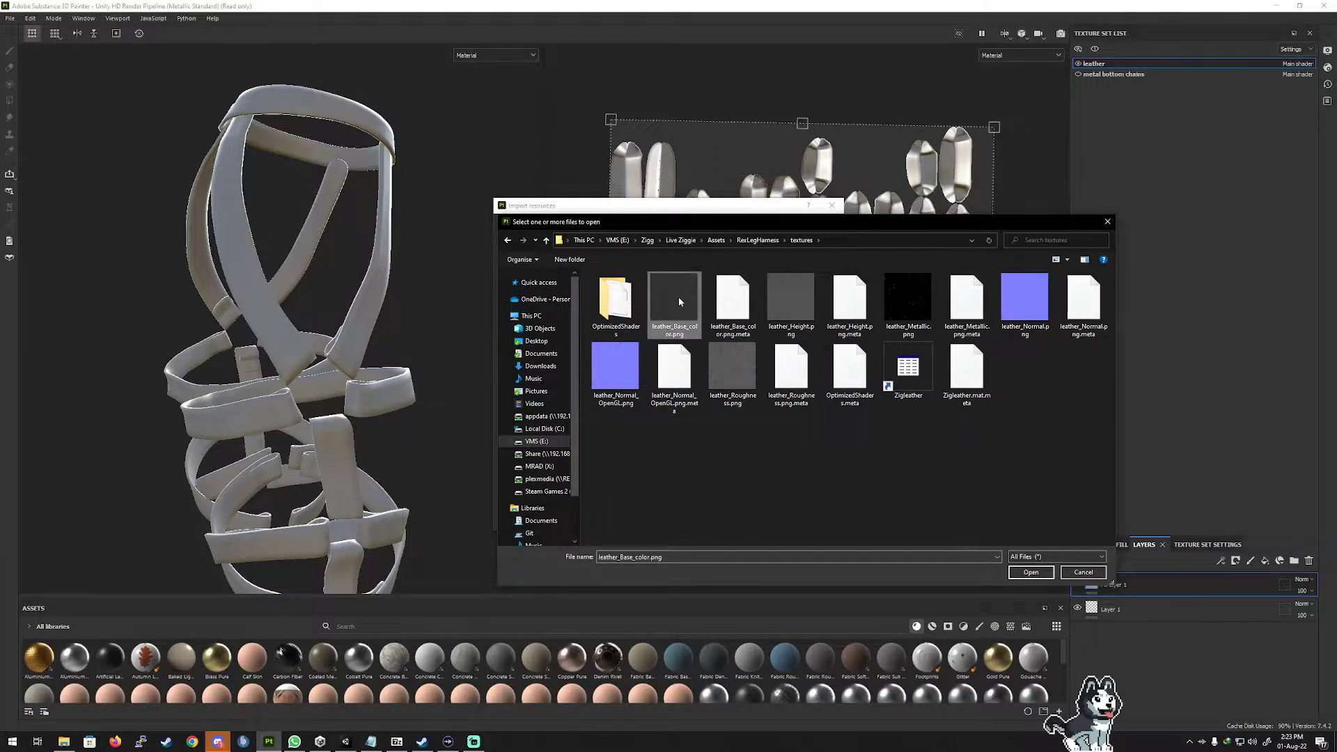
pyautogui.click(802, 265)
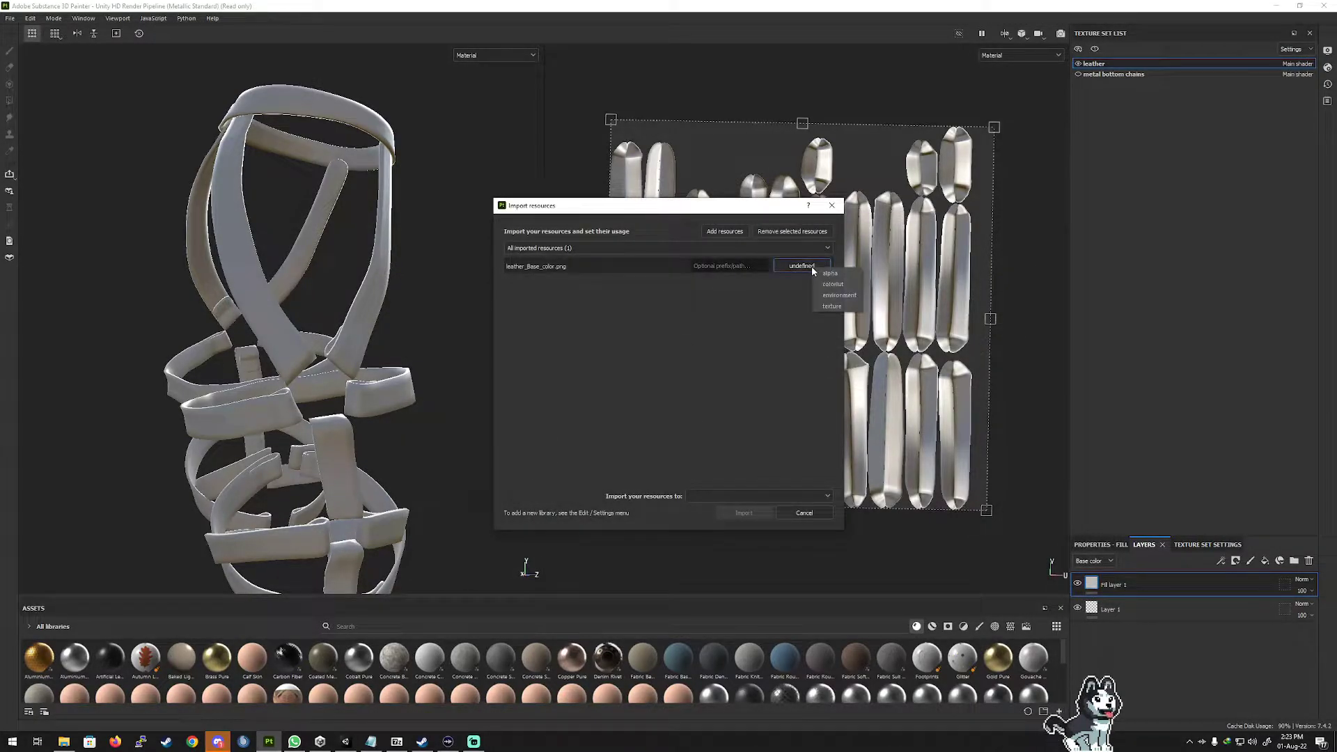
pyautogui.click(831, 310)
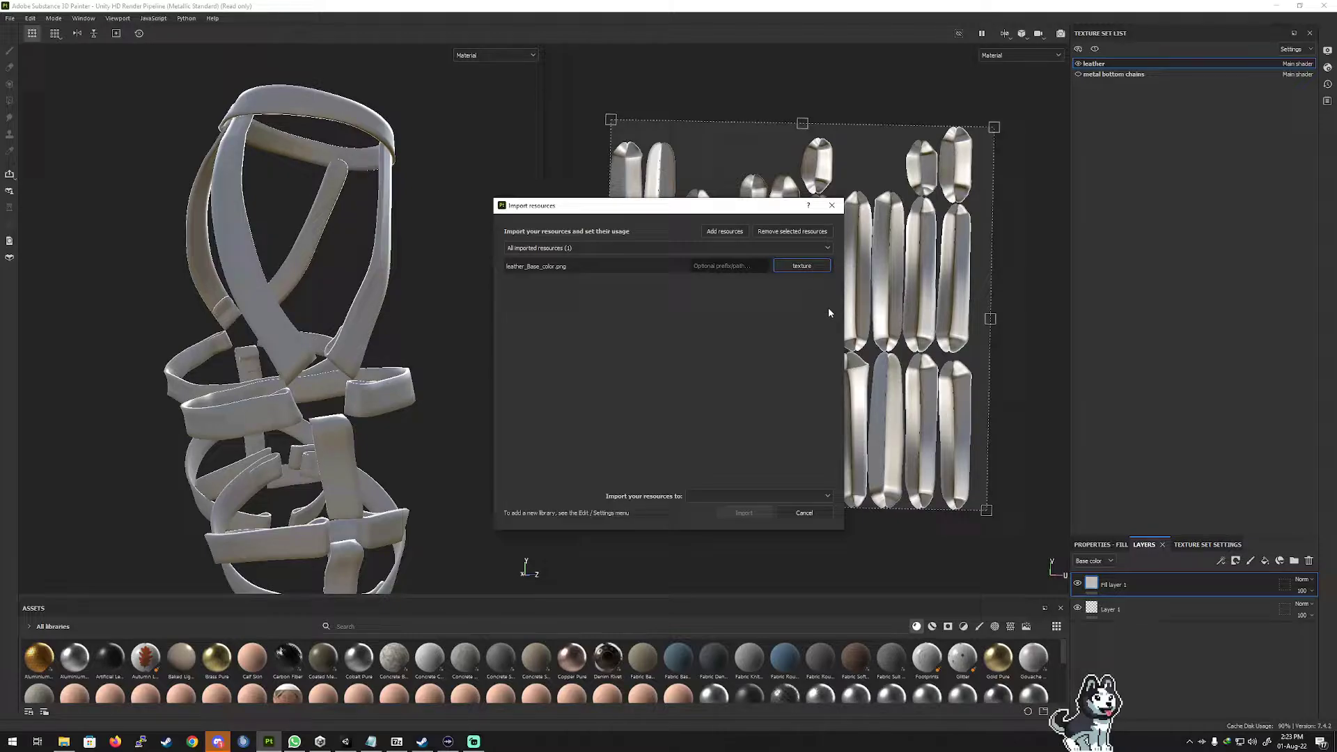
pyautogui.click(745, 496)
pyautogui.click(717, 510)
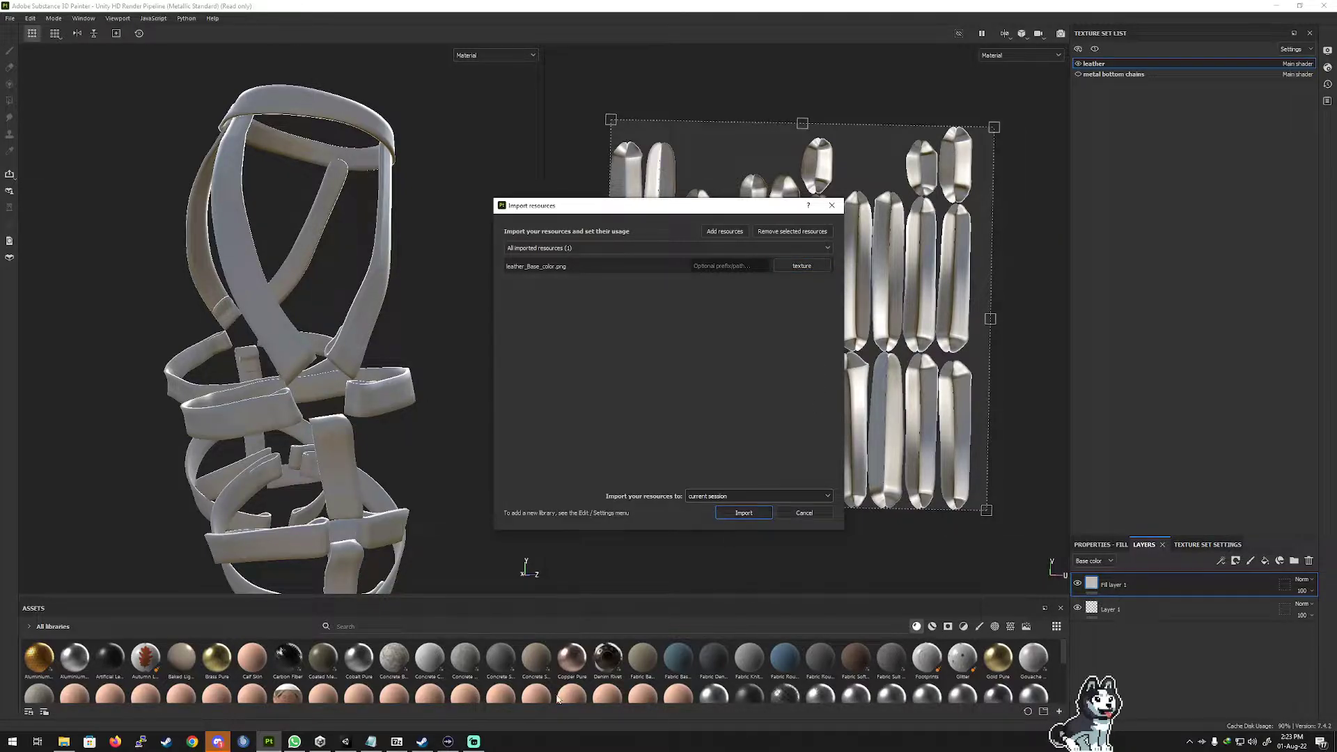
pyautogui.click(743, 514)
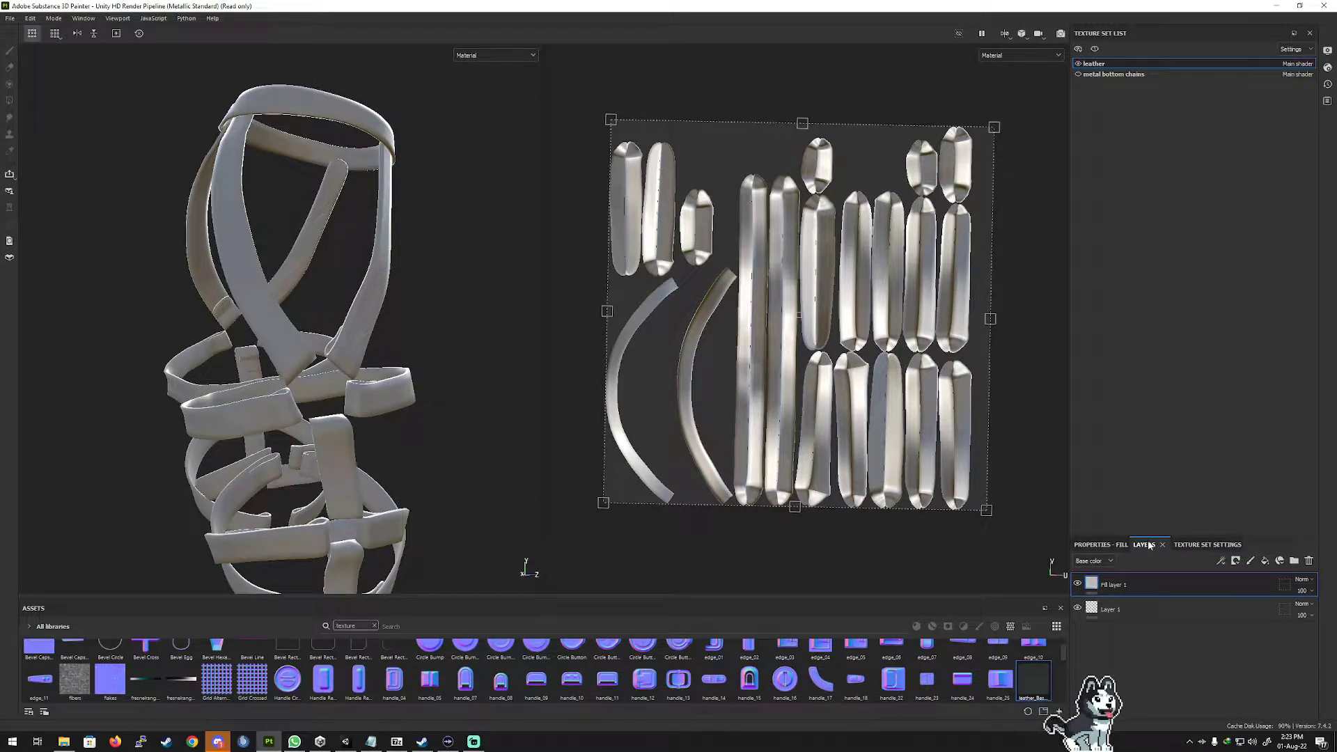
# Assign the leather_Base_color texture to the fill layer's base color and display only the Base color channel.
pyautogui.click(1092, 544)
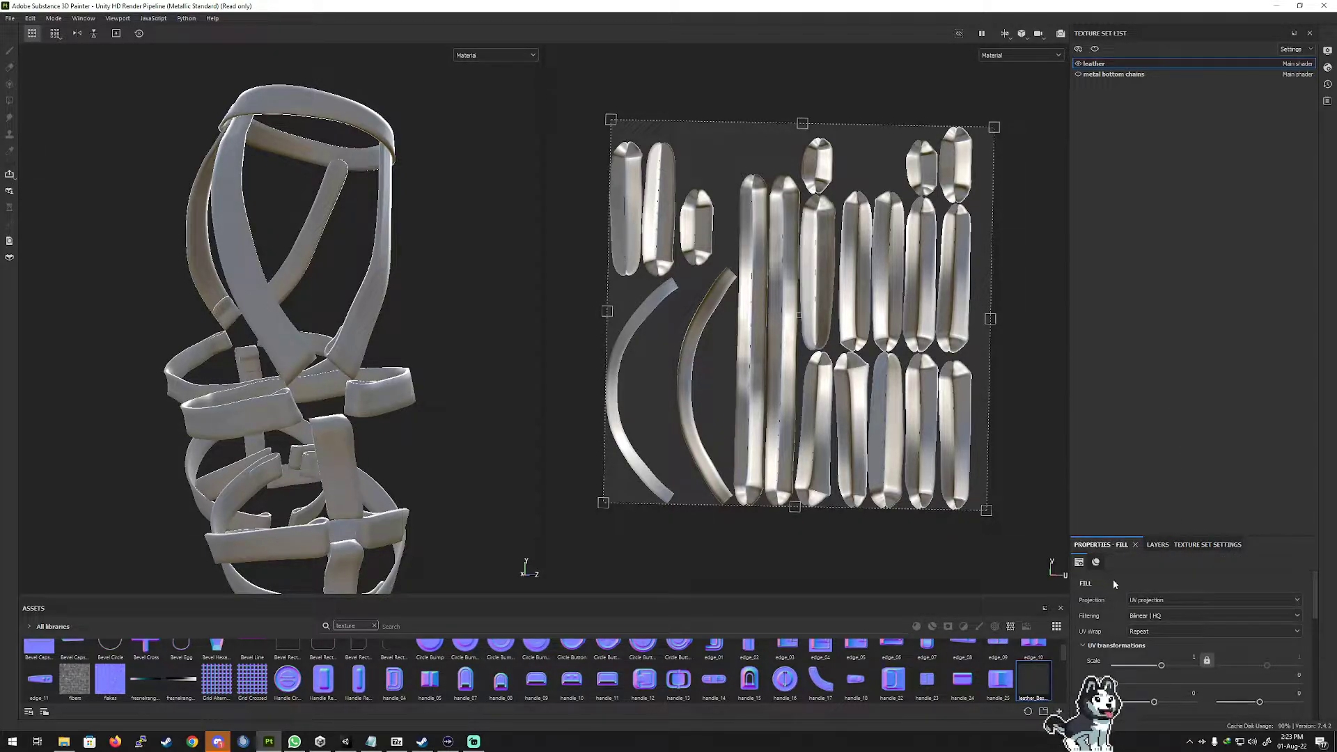
pyautogui.scroll(-3, 1113, 590)
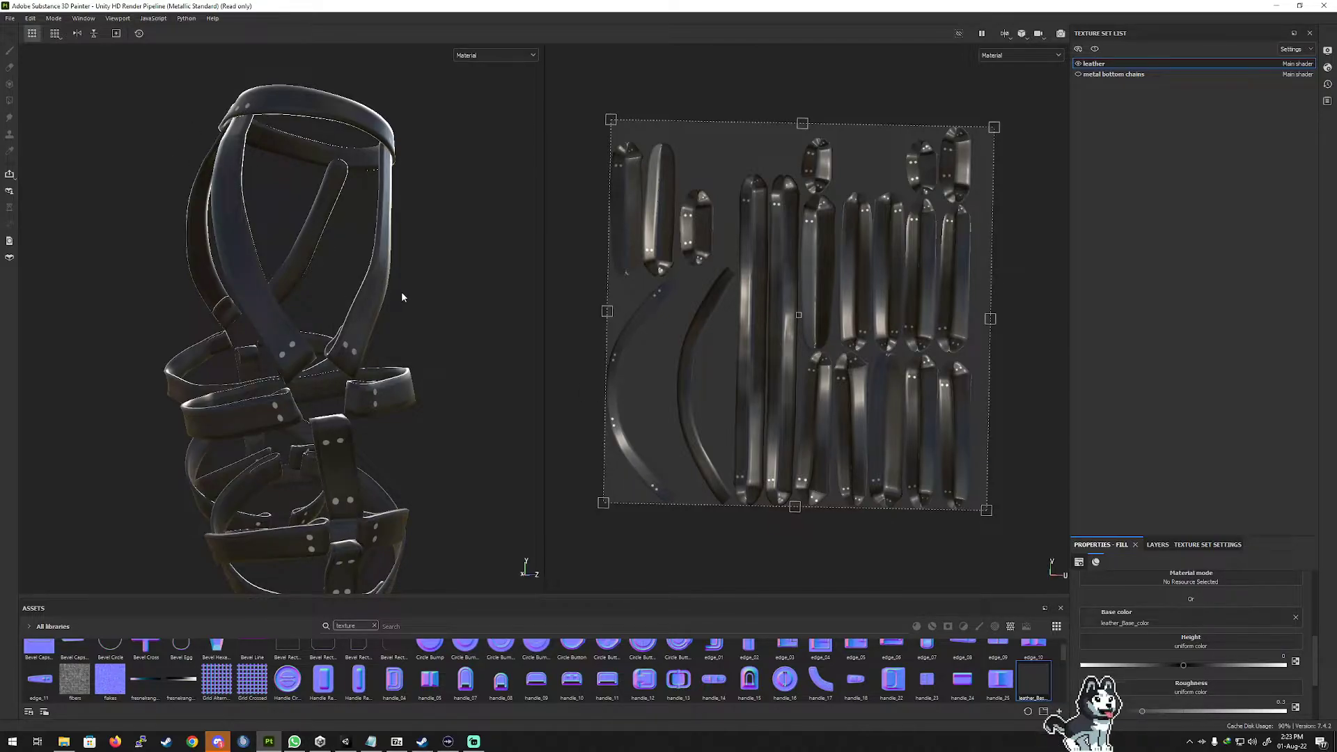
pyautogui.click(493, 54)
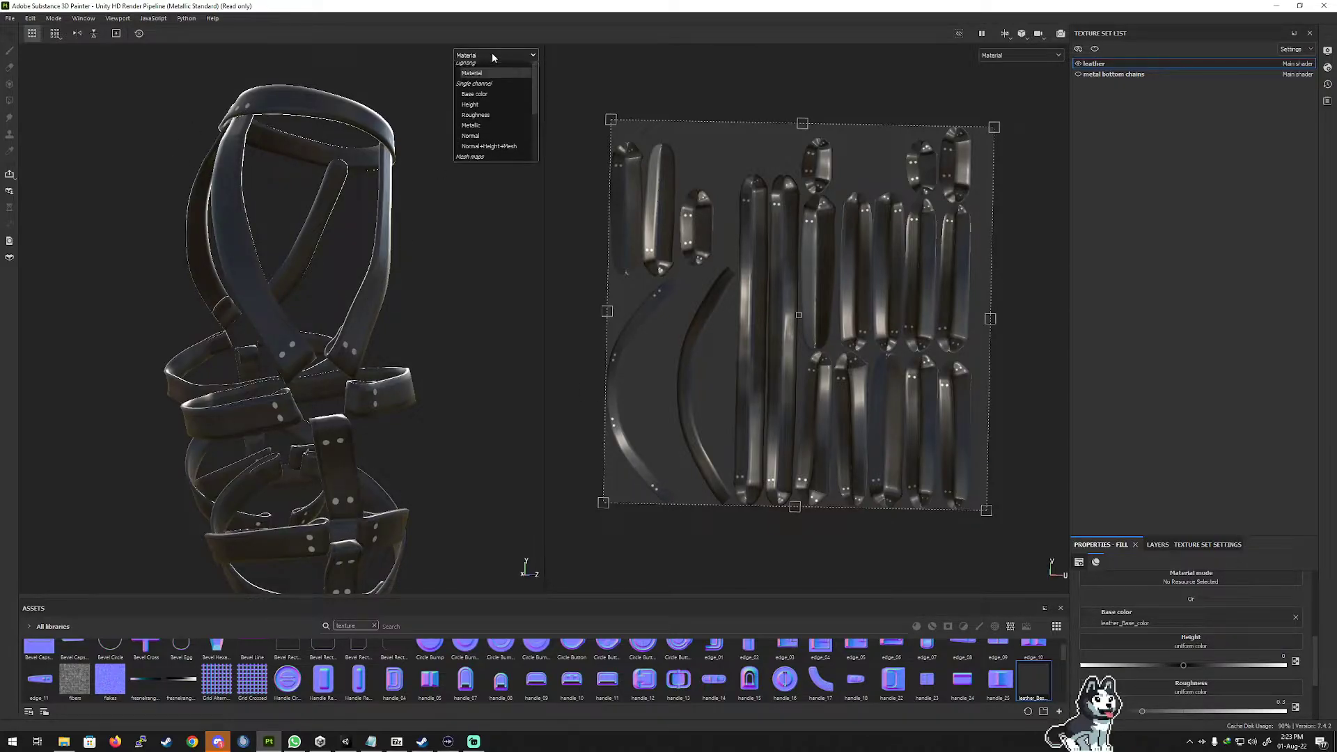
pyautogui.click(481, 101)
# Examine the leather base color on the harness straps and rivets in the 3D view.
pyautogui.rightClick(378, 318)
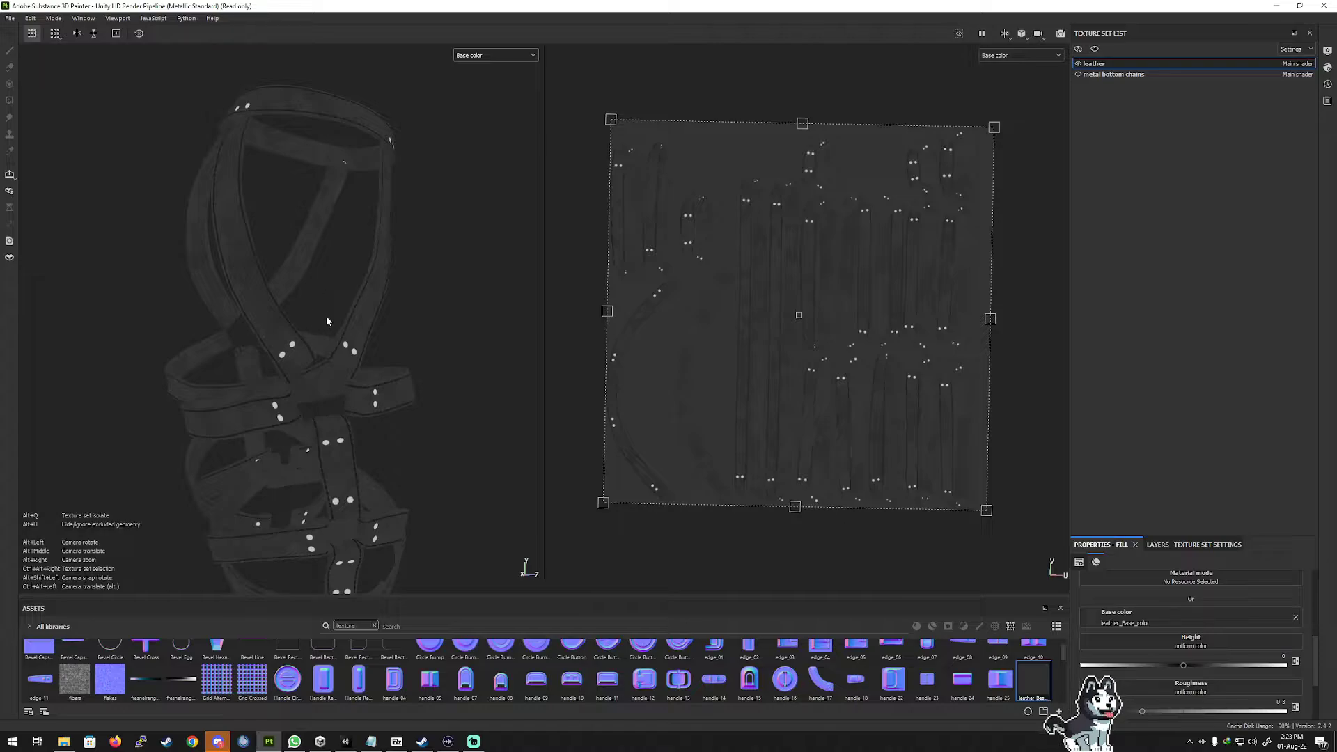
pyautogui.moveTo(251, 289)
pyautogui.keyDown('alt'); pyautogui.mouseDown()
pyautogui.moveTo(345, 300)
pyautogui.moveTo(147, 249)
pyautogui.moveTo(296, 351)
pyautogui.moveTo(352, 325)
pyautogui.moveTo(223, 325)
pyautogui.mouseUp(); pyautogui.keyUp('alt')
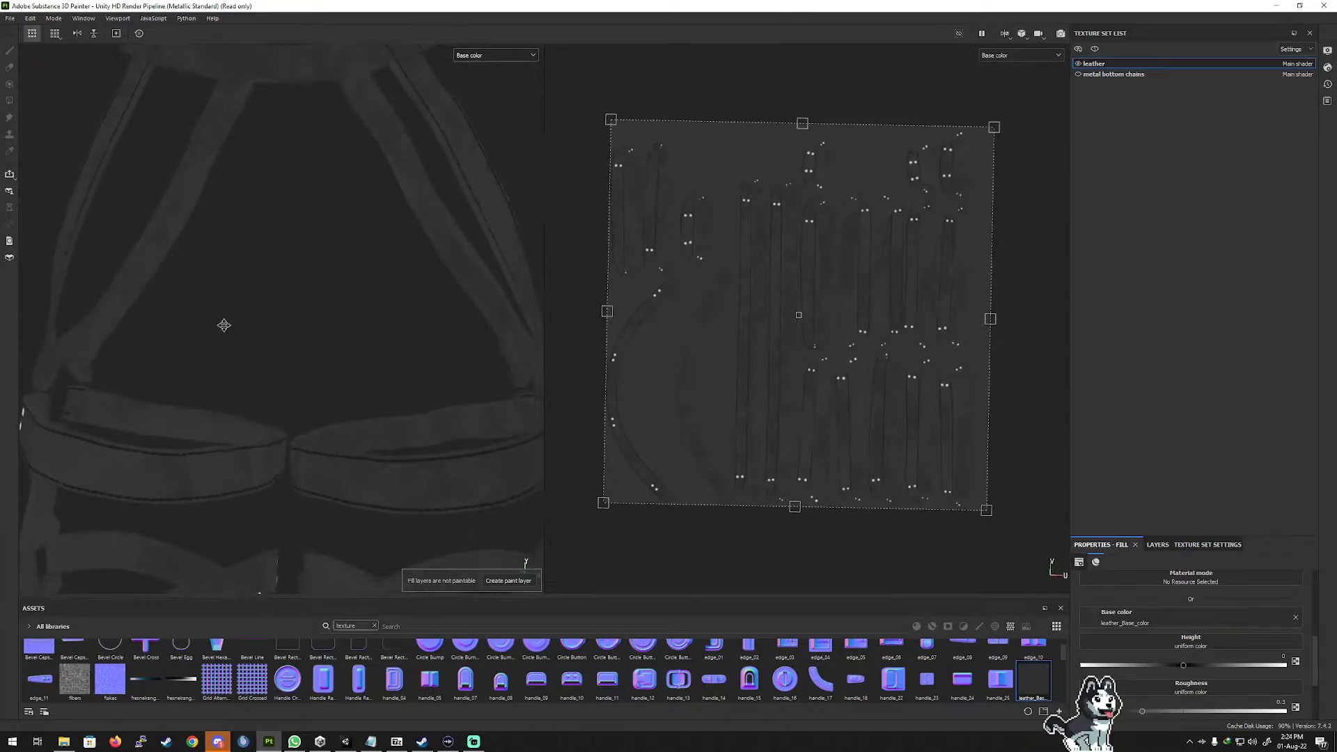
pyautogui.scroll(-2, 299, 307)
pyautogui.keyDown('alt'); pyautogui.moveTo(216, 260); pyautogui.dragTo(273, 317, button='middle'); pyautogui.keyUp('alt')
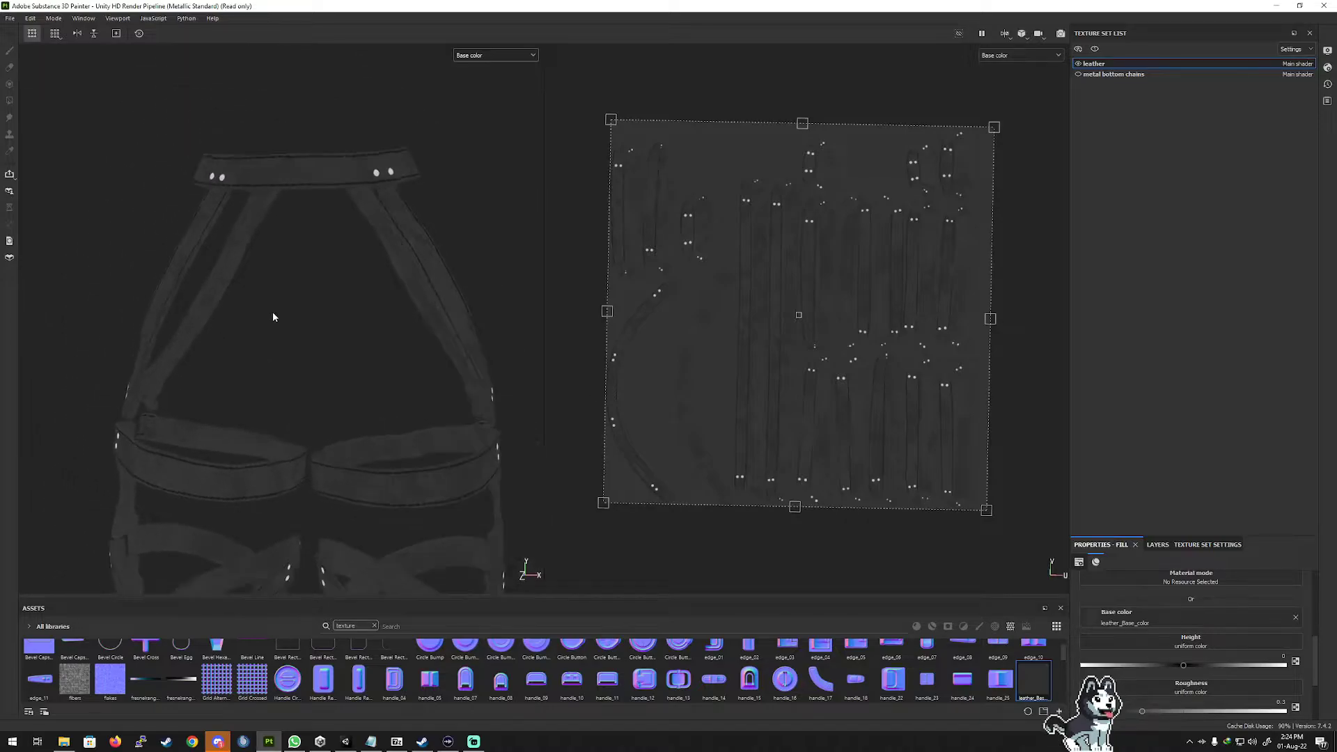
pyautogui.scroll(1, 273, 313)
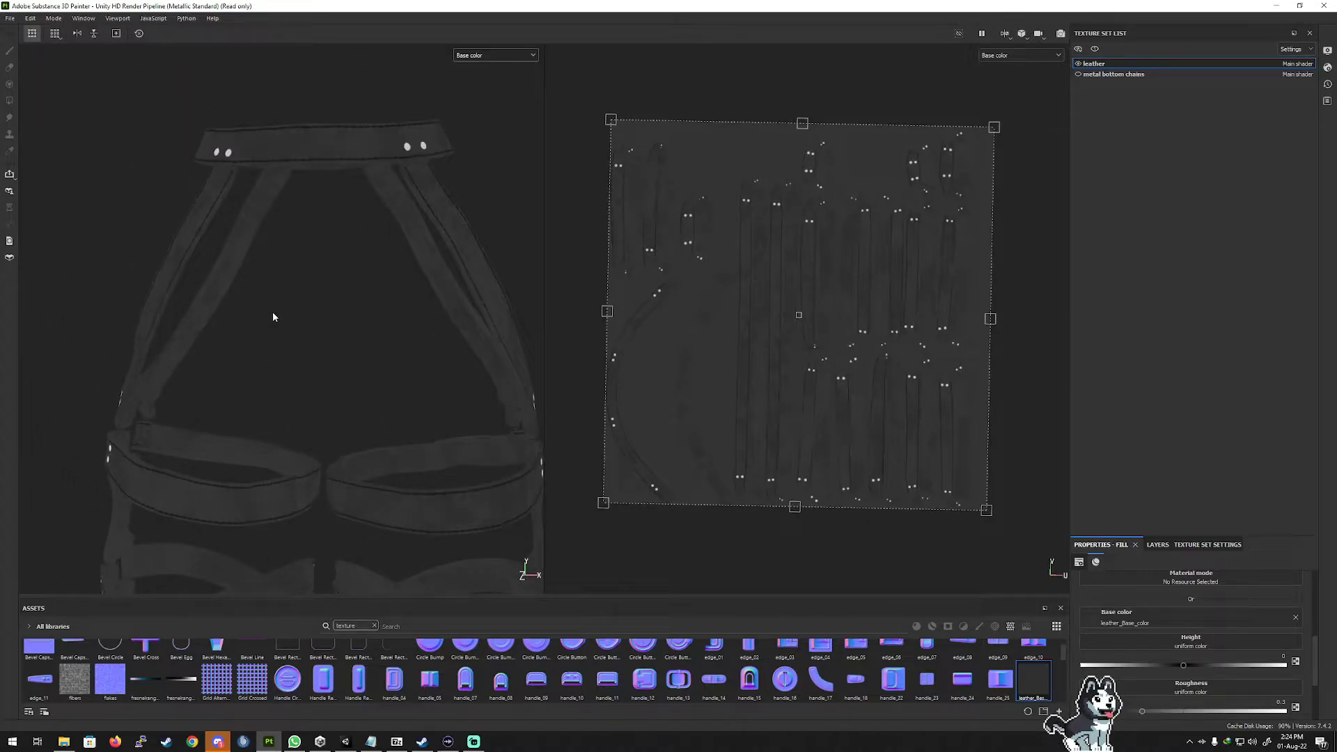
pyautogui.scroll(-2, 273, 313)
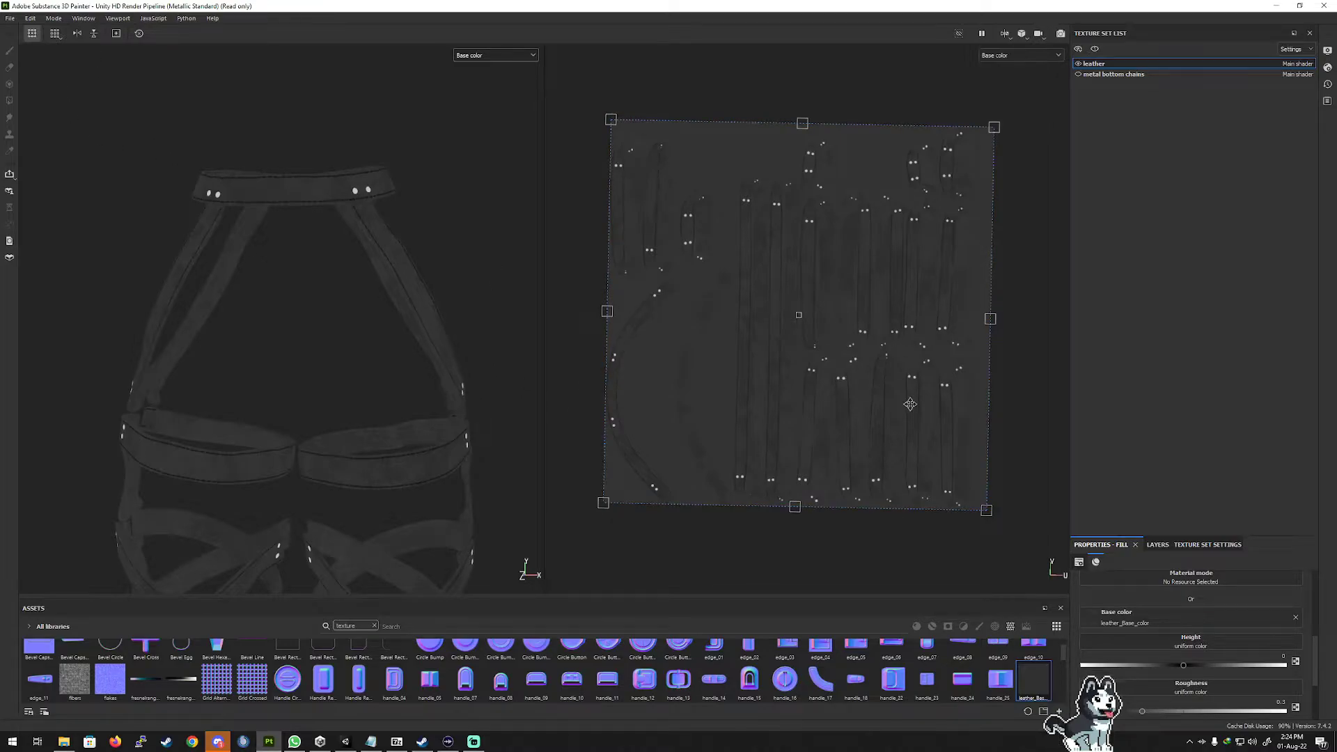
# Add a paint effect to Fill layer 1 and select it for editing.
pyautogui.click(1126, 660)
pyautogui.click(1158, 545)
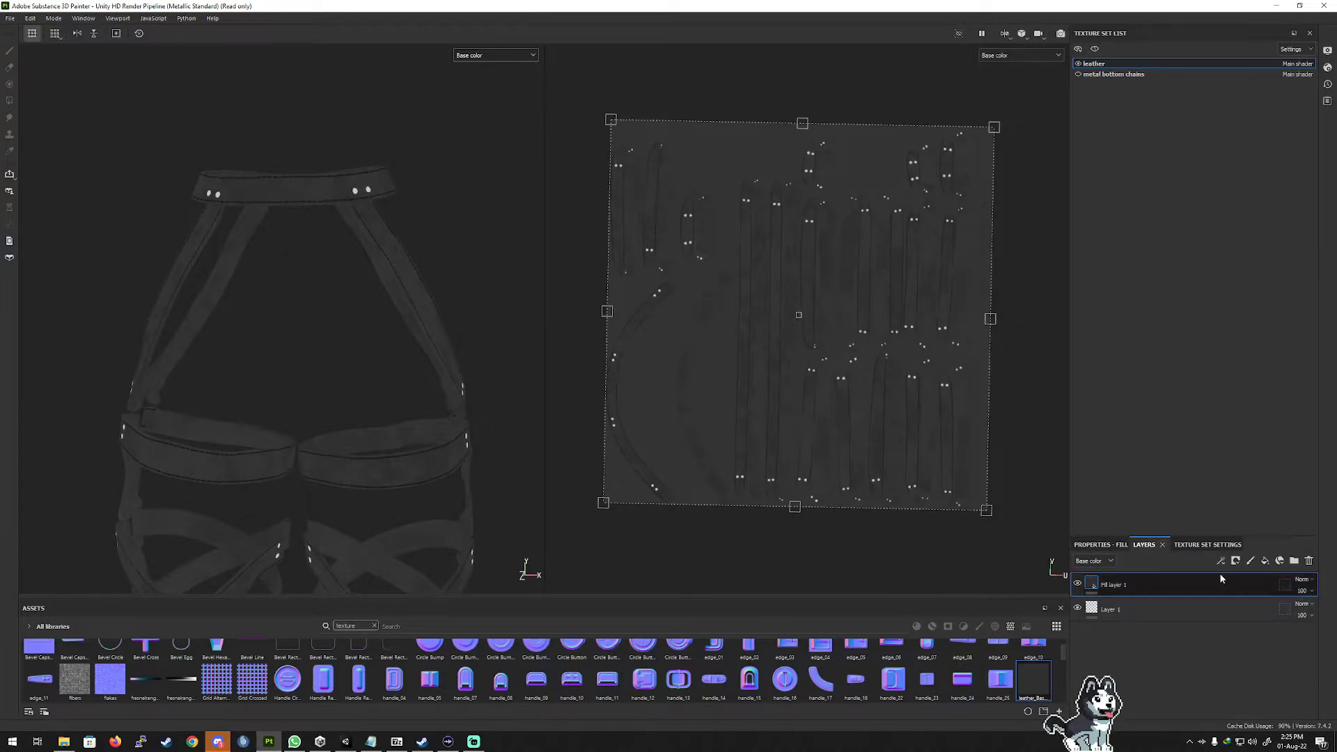
pyautogui.rightClick(1154, 587)
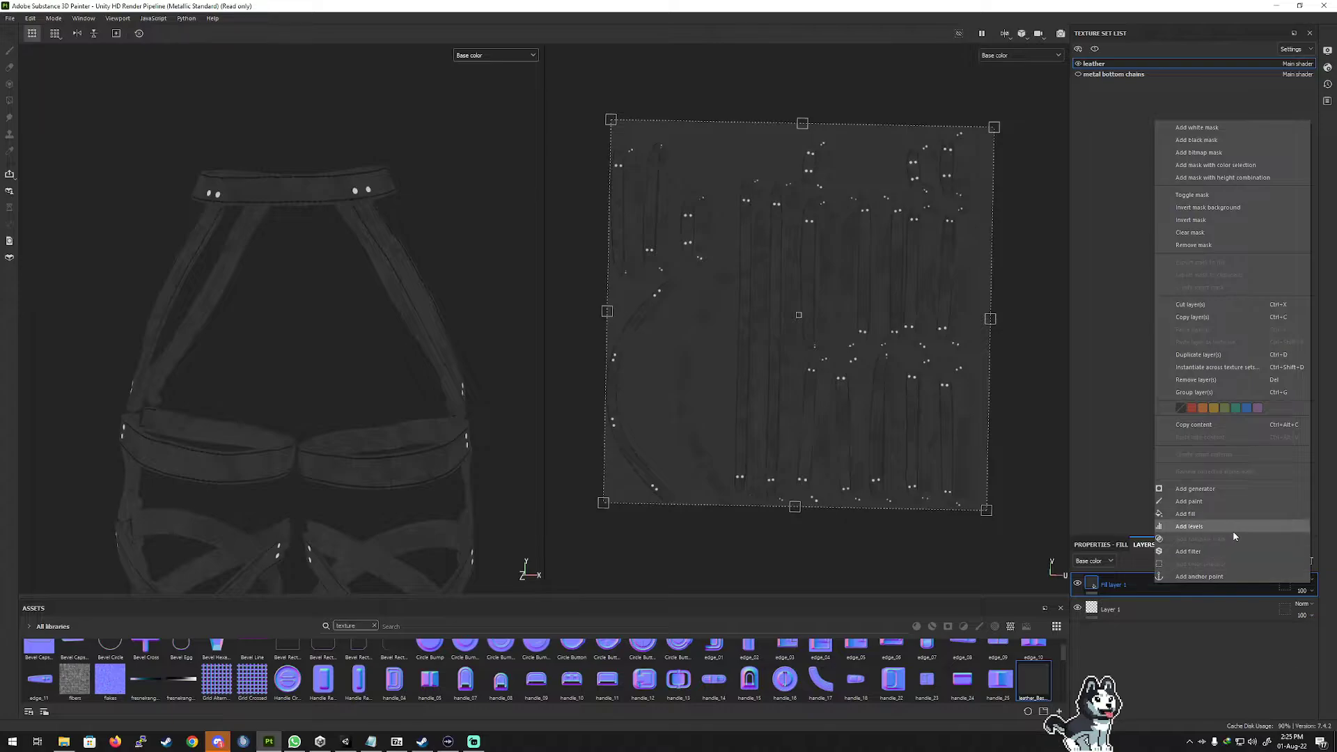
pyautogui.click(1230, 502)
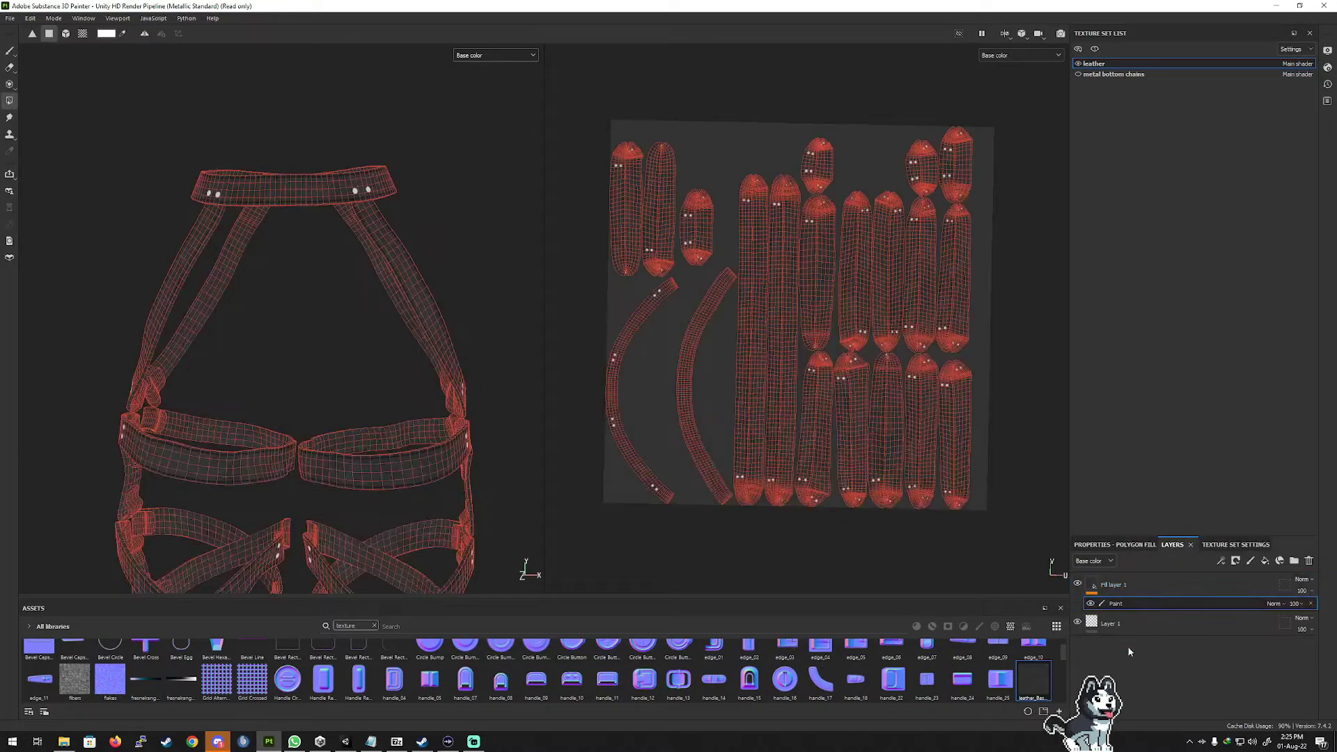
pyautogui.click(1165, 579)
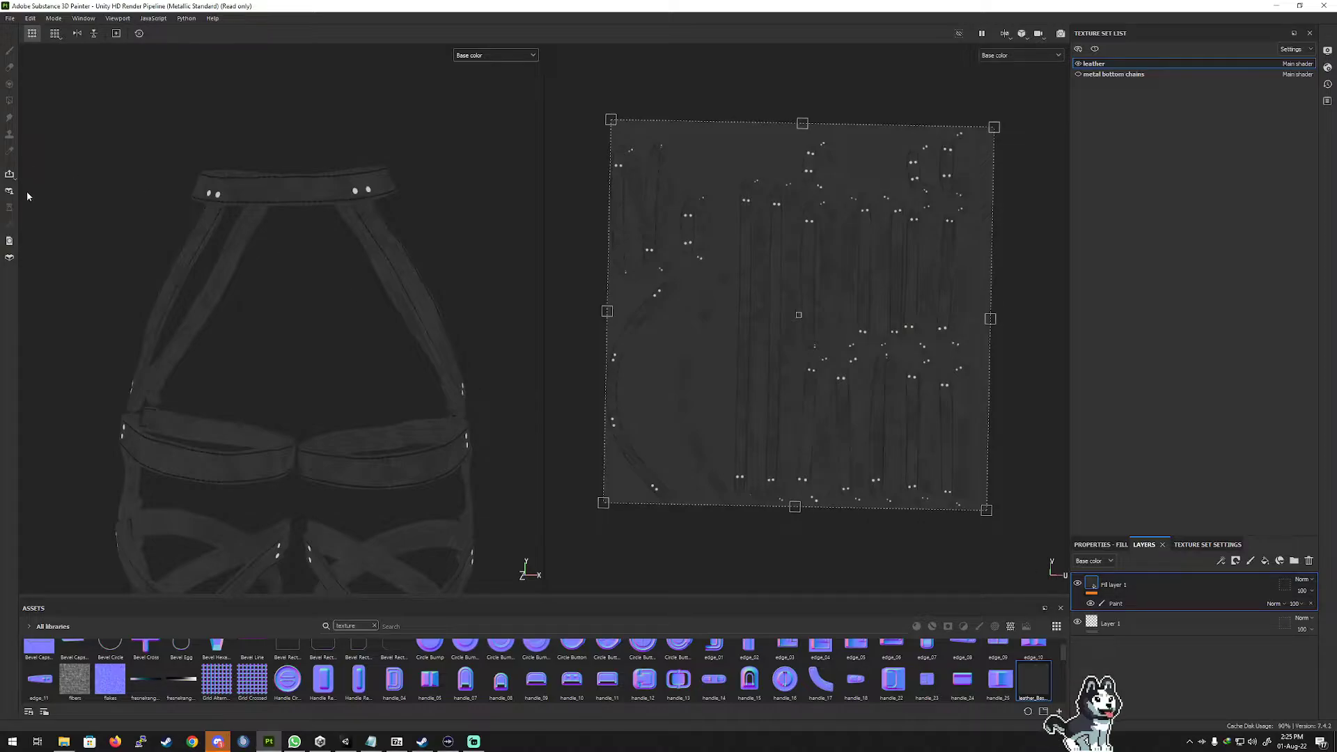
pyautogui.click(1115, 603)
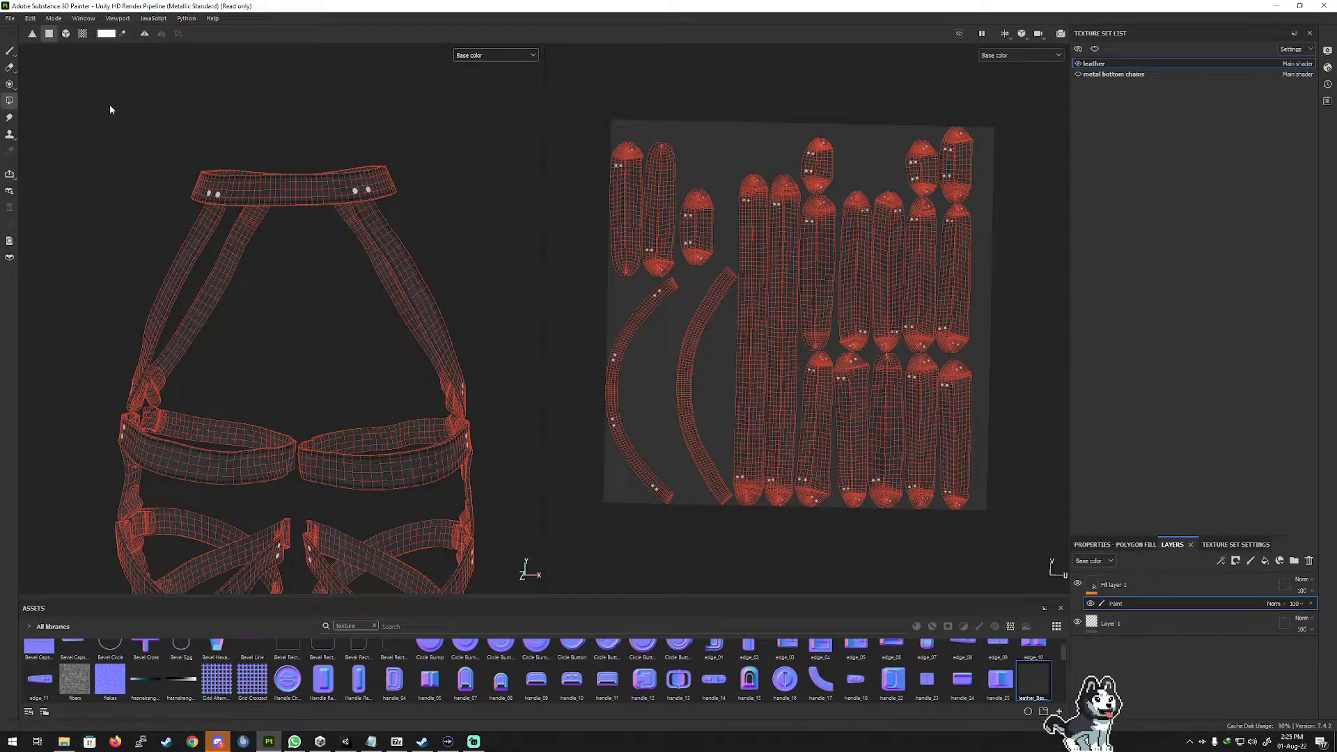
# Try freehand white brush strokes across the straps in the UV layout, and undo them.
pyautogui.click(10, 53)
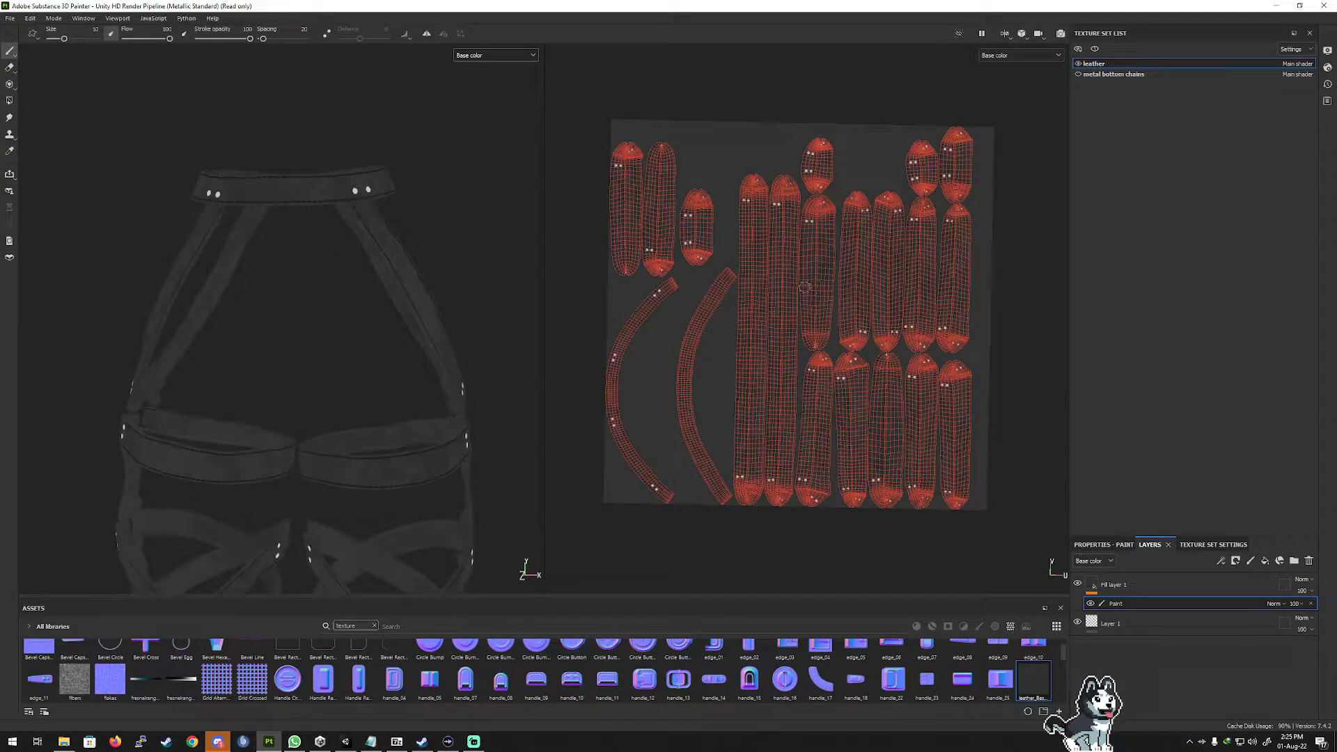
pyautogui.moveTo(806, 296)
pyautogui.mouseDown()
pyautogui.moveTo(813, 260)
pyautogui.moveTo(783, 307)
pyautogui.moveTo(819, 366)
pyautogui.moveTo(749, 276)
pyautogui.moveTo(974, 339)
pyautogui.moveTo(741, 456)
pyautogui.moveTo(672, 184)
pyautogui.moveTo(906, 328)
pyautogui.moveTo(879, 266)
pyautogui.moveTo(832, 300)
pyautogui.mouseUp()
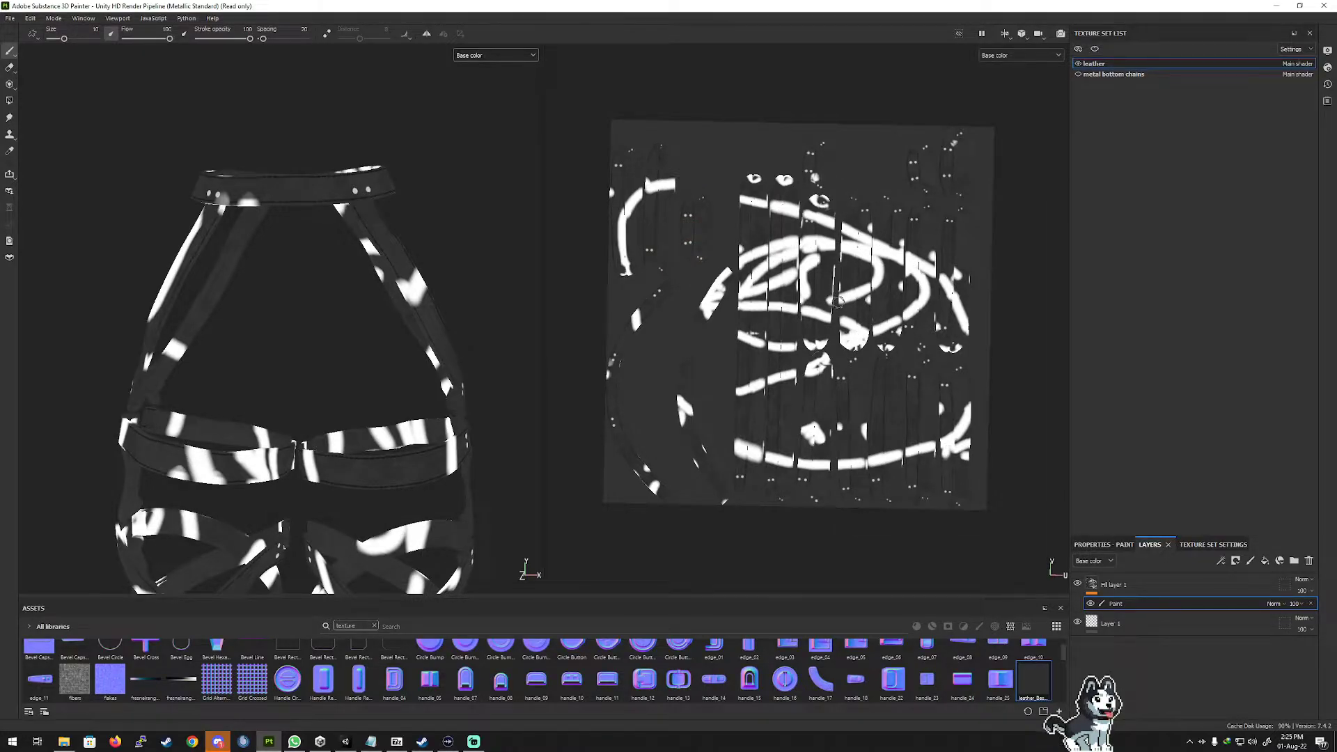
pyautogui.hotkey('ctrl', 'z')
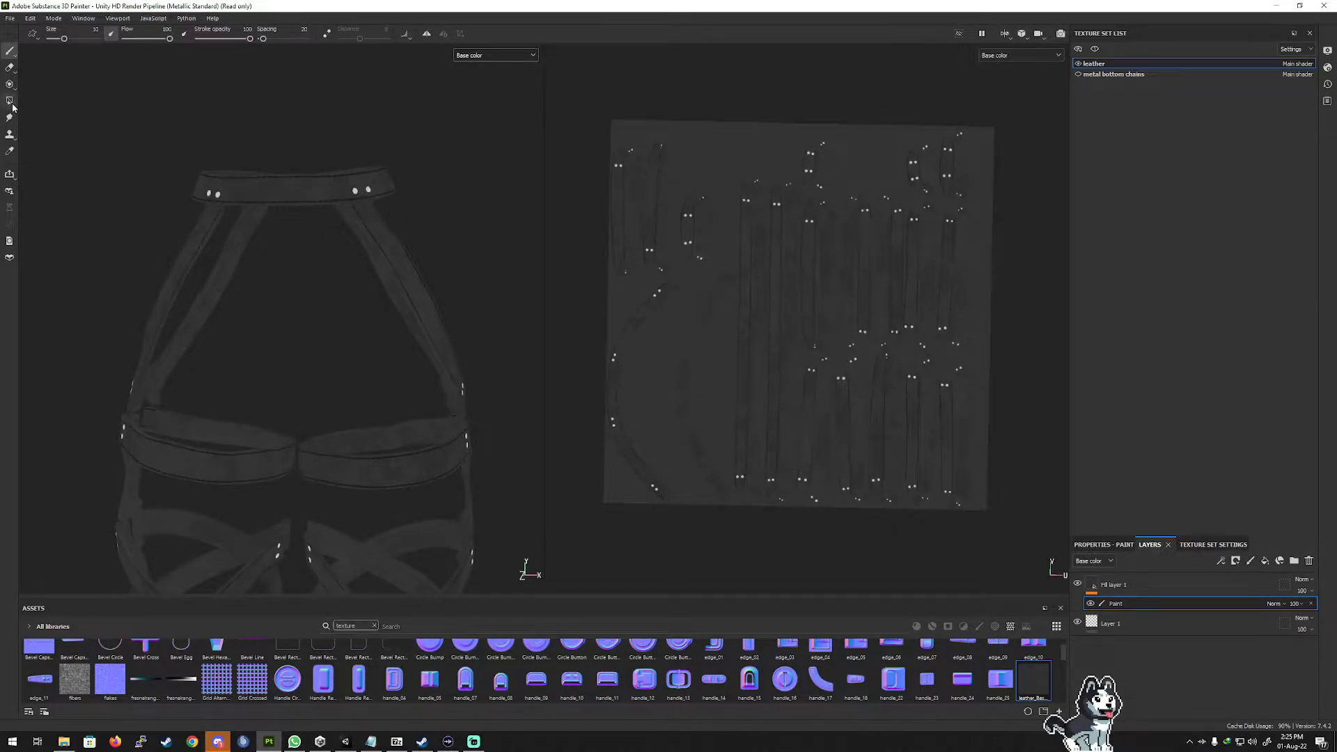
# Fill all leather strap UV islands with black (000000) using Polygon Fill, and switch to the Paint brush.
pyautogui.click(9, 102)
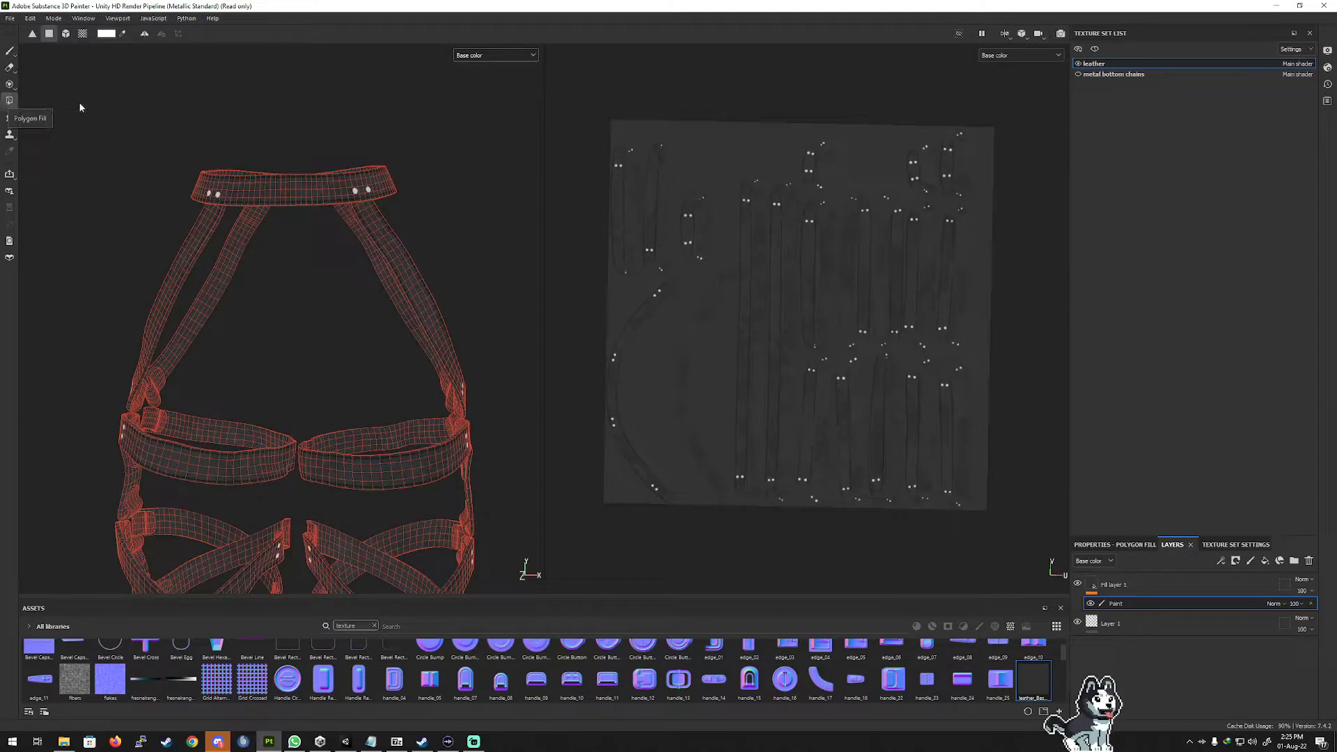
pyautogui.click(1137, 546)
pyautogui.click(1109, 578)
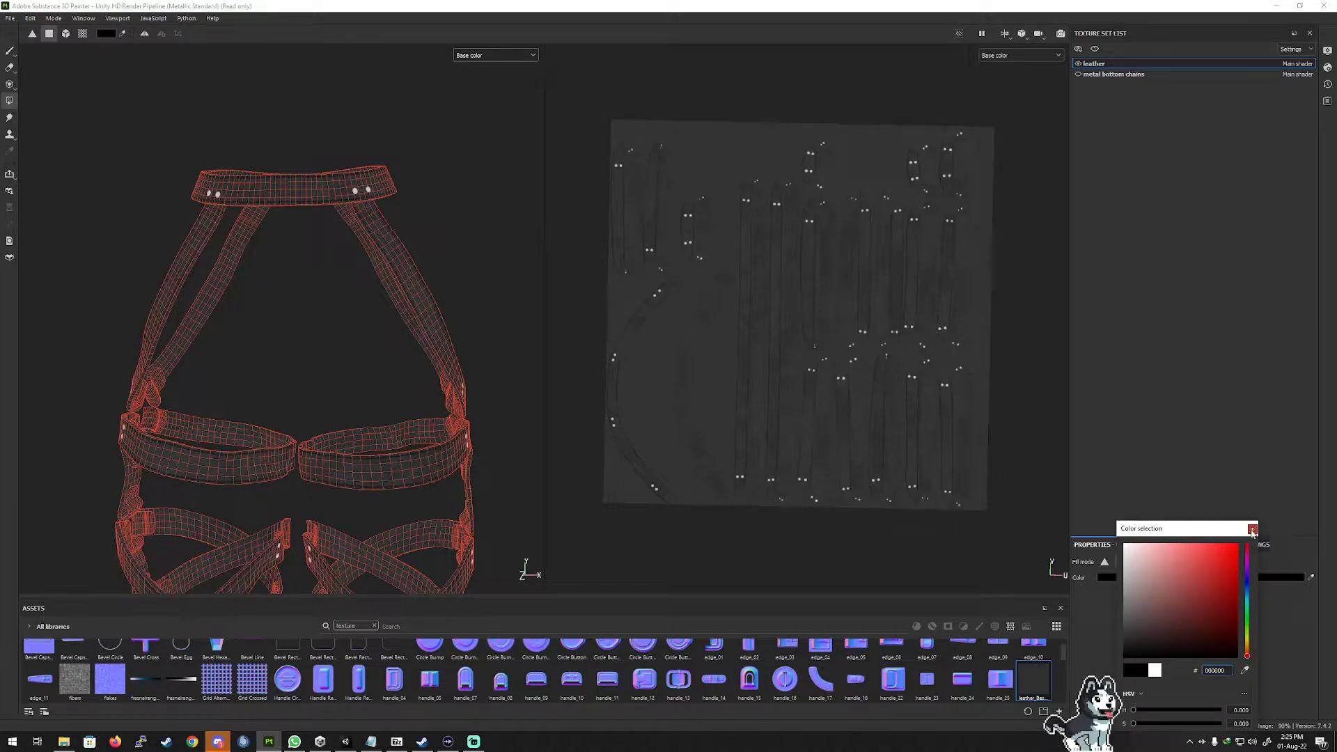
pyautogui.click(1252, 529)
pyautogui.moveTo(642, 174); pyautogui.dragTo(982, 600)
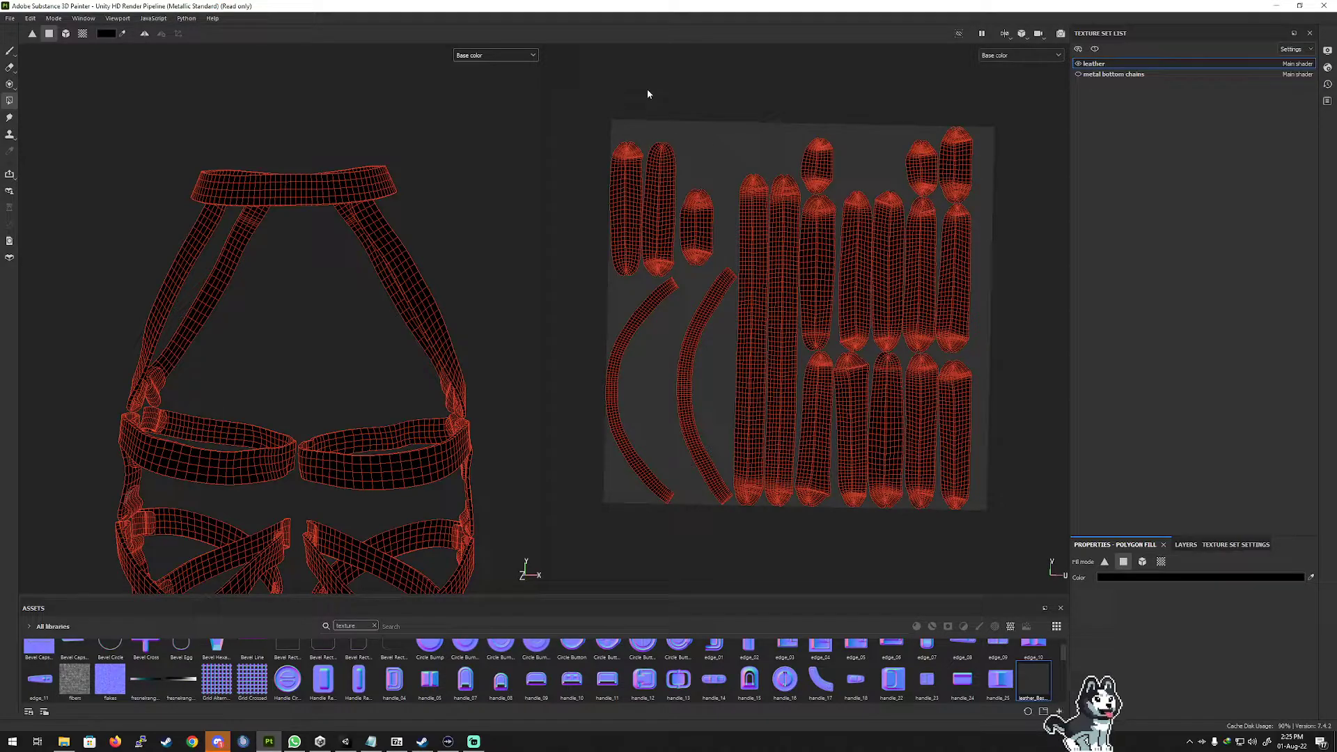
pyautogui.click(10, 51)
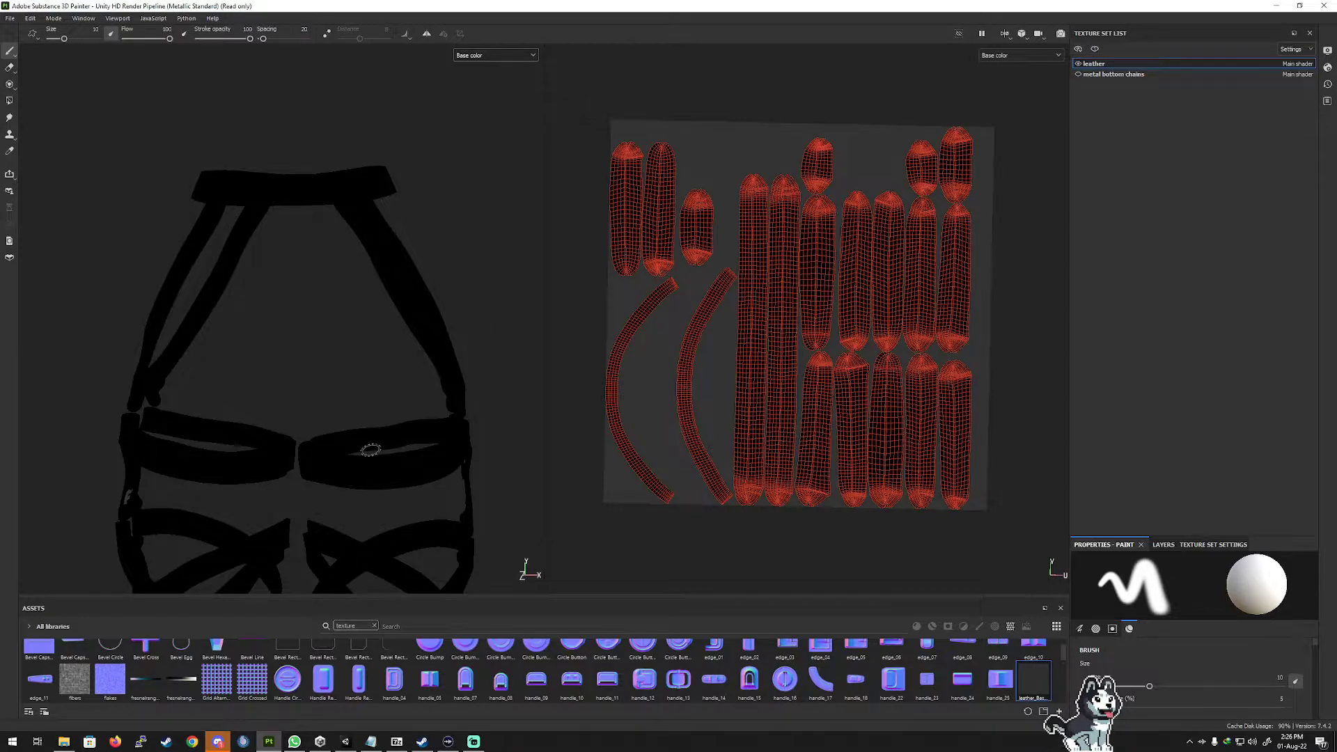
# Switch back to Polygon Fill in quad mode and set the fill color to white.
pyautogui.keyDown('alt'); pyautogui.moveTo(370, 451); pyautogui.dragTo(353, 468); pyautogui.keyUp('alt')
pyautogui.moveTo(353, 469)
pyautogui.keyDown('alt'); pyautogui.mouseDown(button='middle')
pyautogui.moveTo(397, 352)
pyautogui.moveTo(336, 359)
pyautogui.mouseUp(button='middle'); pyautogui.keyUp('alt')
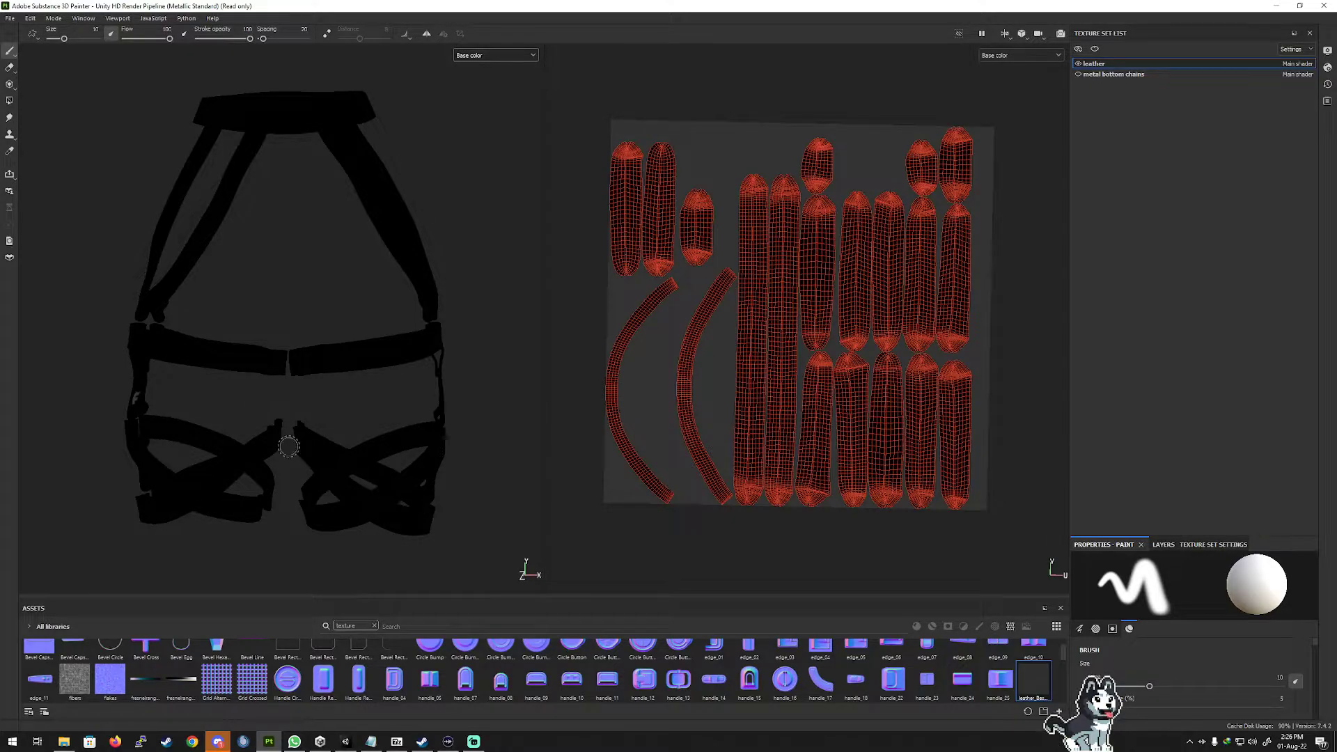
pyautogui.click(10, 135)
pyautogui.click(10, 101)
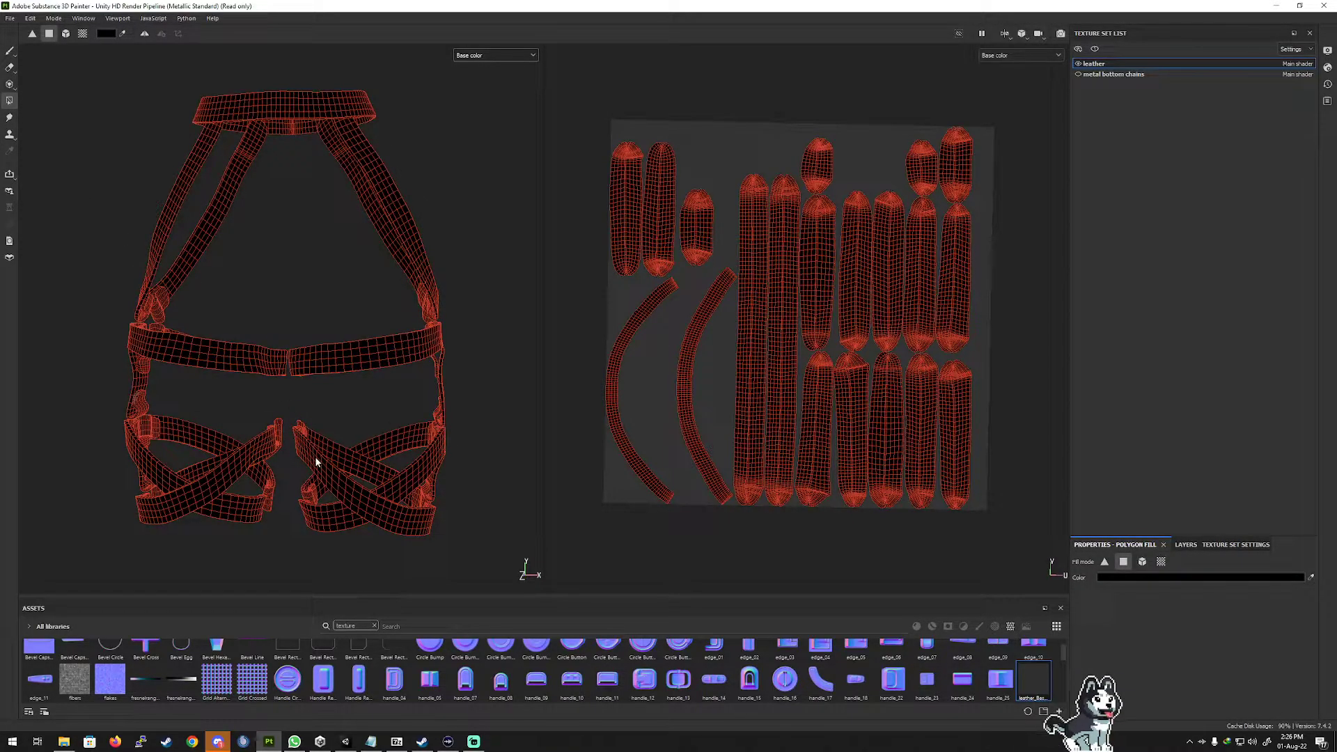
pyautogui.scroll(1, 286, 464)
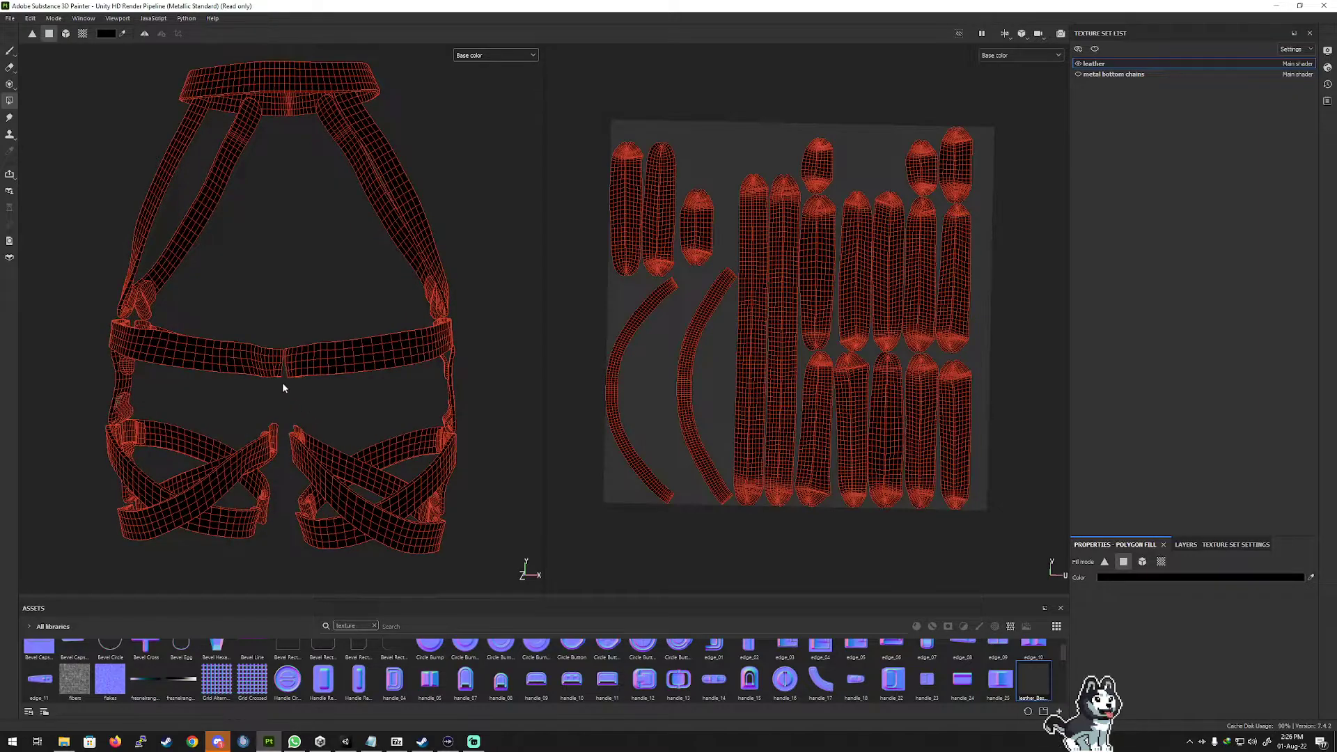
pyautogui.click(1122, 578)
pyautogui.moveTo(1142, 503); pyautogui.dragTo(1101, 424)
pyautogui.click(1257, 440)
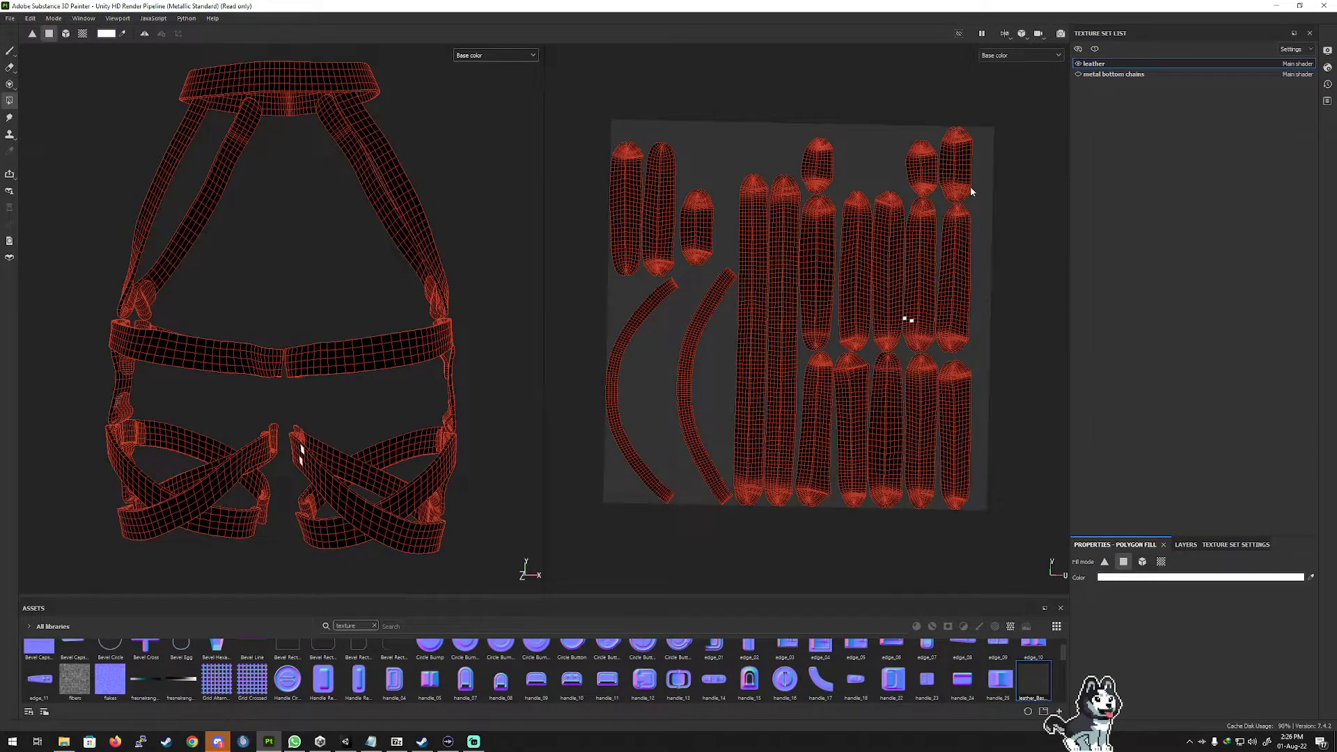
# Fill the UV island of the right thigh's front crossing strap white, second from the right in the upper row of long islands.
pyautogui.scroll(4, 920, 192)
pyautogui.moveTo(901, 197)
pyautogui.mouseDown()
pyautogui.moveTo(929, 301)
pyautogui.moveTo(933, 410)
pyautogui.mouseUp()
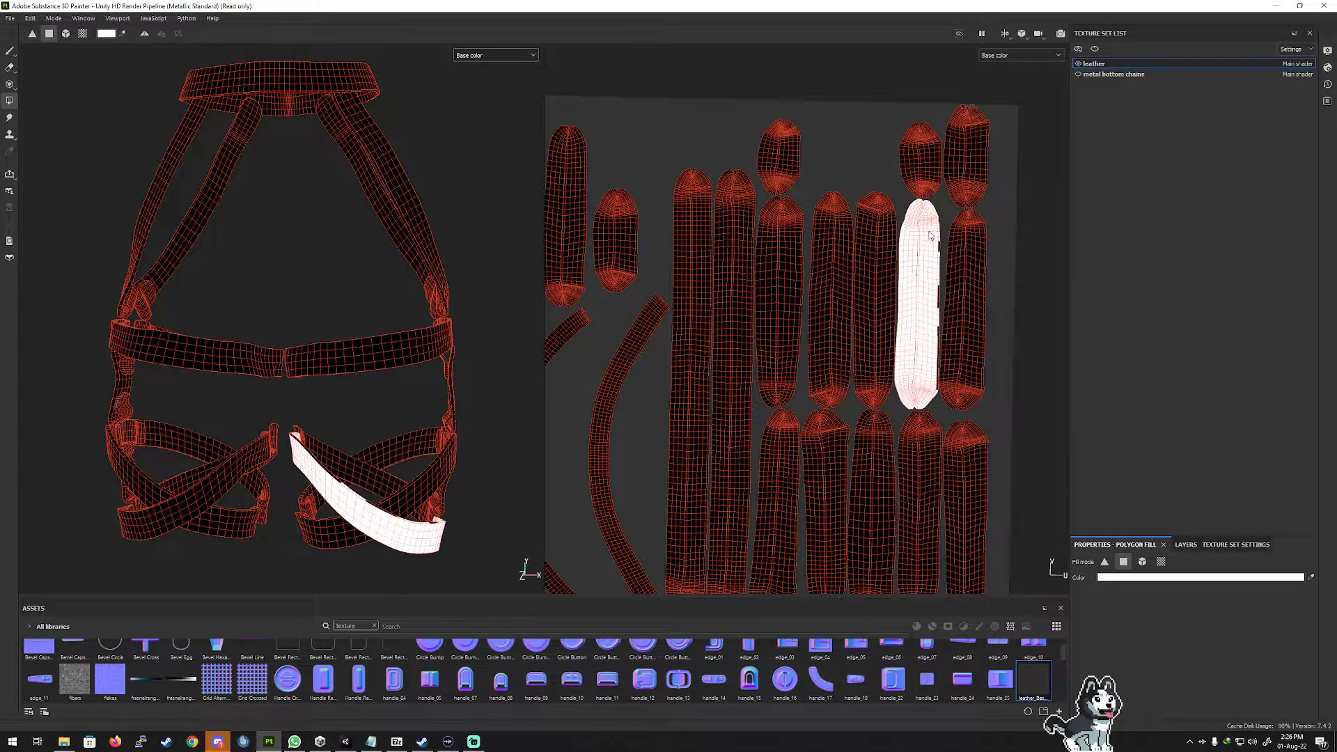
pyautogui.scroll(4, 941, 265)
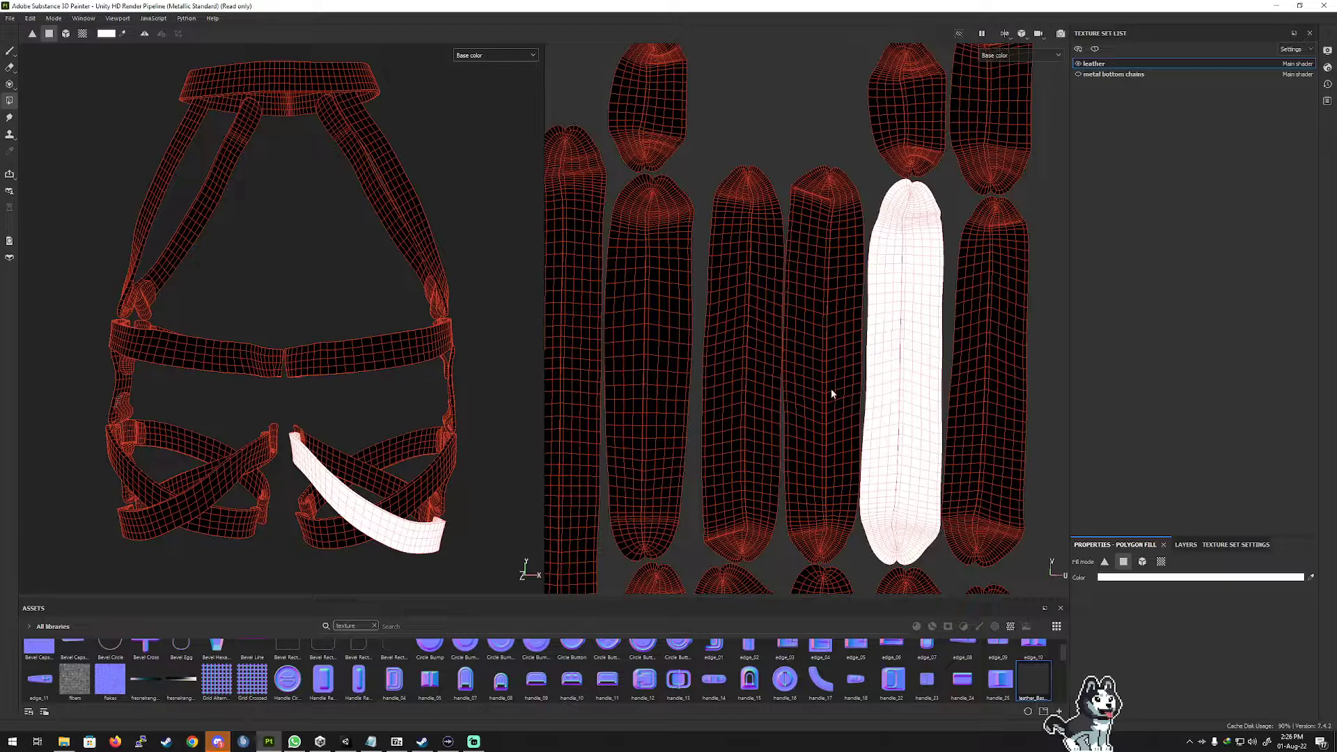
pyautogui.scroll(-2, 503, 455)
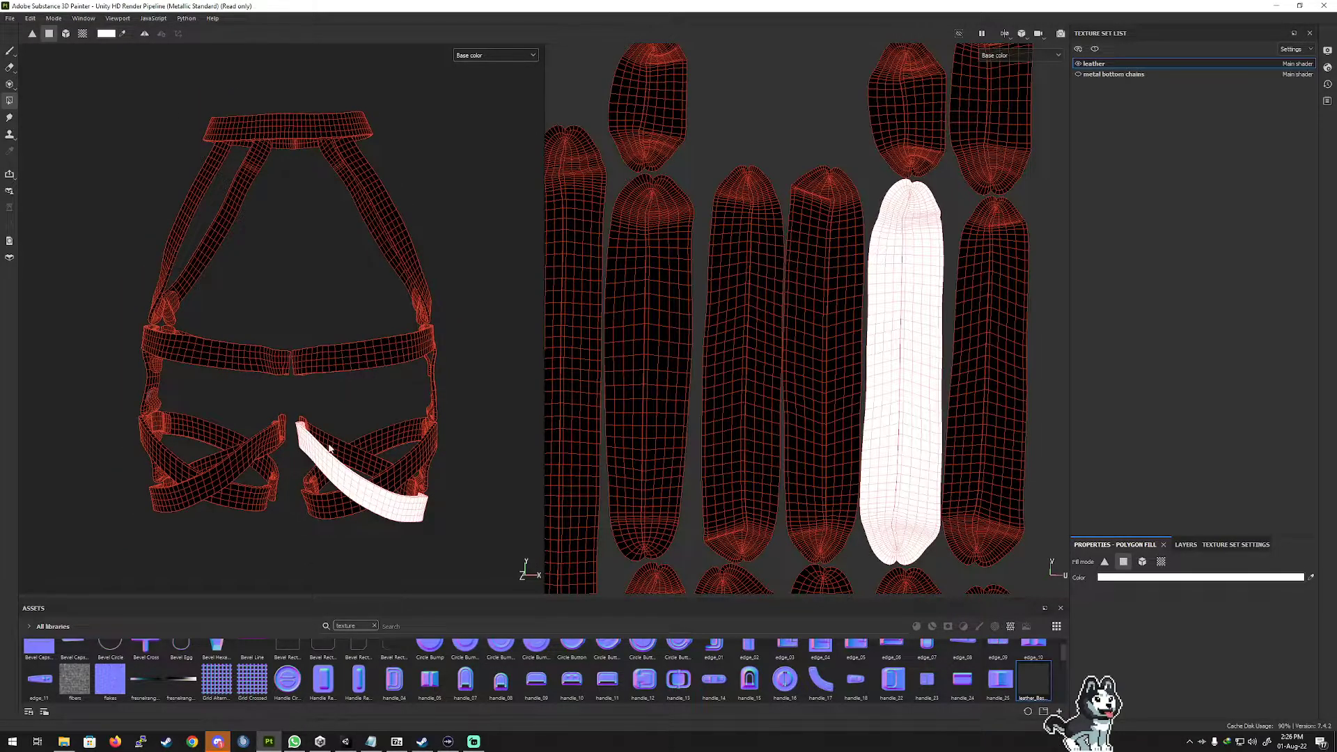
# Try filling the rightmost long island of the upper row white, and undo those fills.
pyautogui.click(995, 380)
pyautogui.scroll(-1, 909, 308)
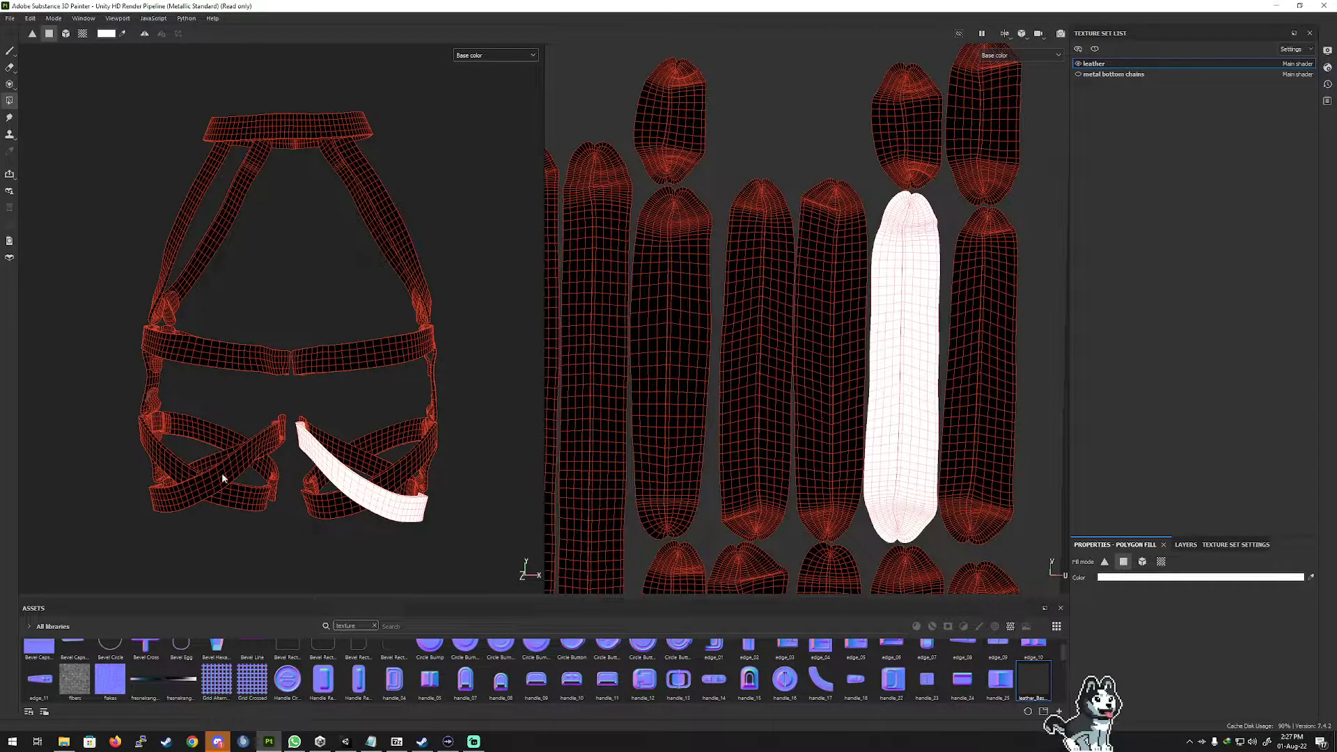
pyautogui.moveTo(222, 474); pyautogui.dragTo(199, 492)
pyautogui.moveTo(964, 218)
pyautogui.mouseDown()
pyautogui.moveTo(968, 331)
pyautogui.moveTo(995, 432)
pyautogui.moveTo(1014, 441)
pyautogui.mouseUp()
pyautogui.hotkey('ctrl', 'z')
pyautogui.moveTo(1025, 253); pyautogui.dragTo(1022, 301)
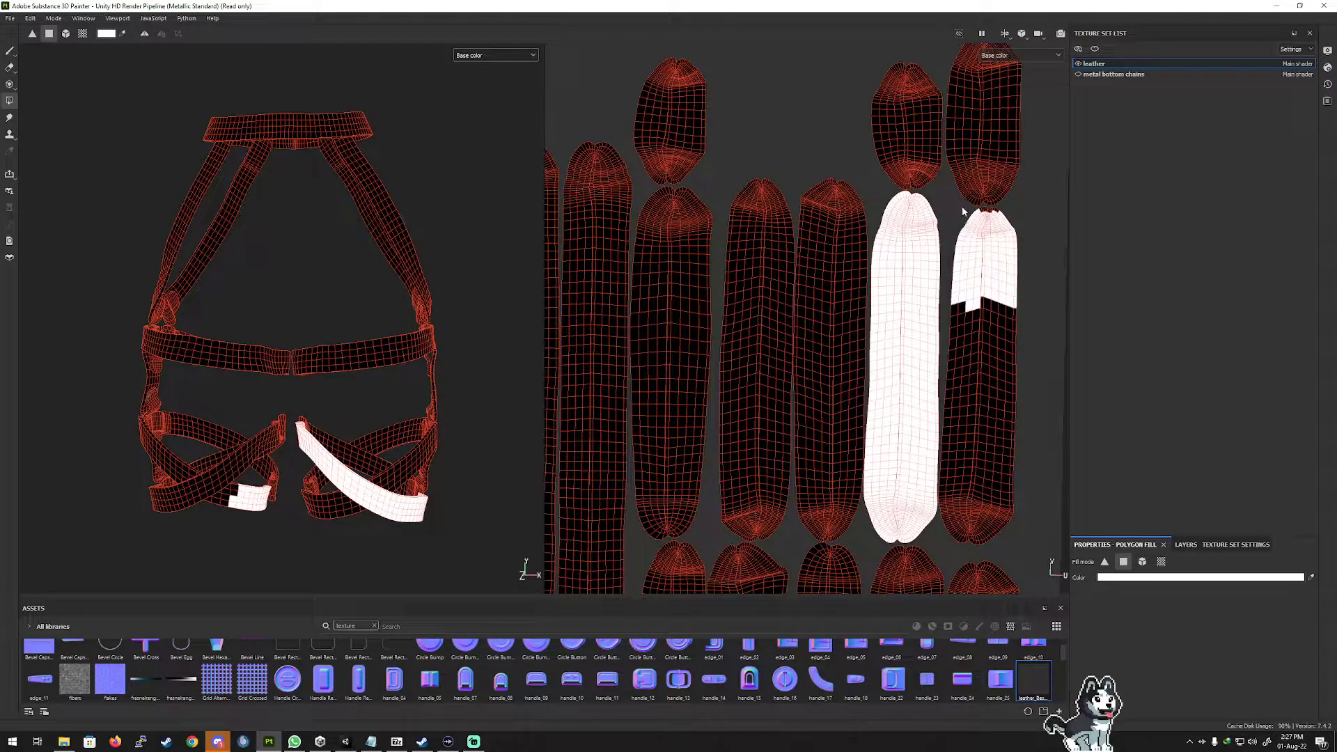
pyautogui.moveTo(962, 207); pyautogui.dragTo(1011, 222)
pyautogui.moveTo(946, 280); pyautogui.dragTo(1027, 393)
pyautogui.scroll(-2, 1027, 393)
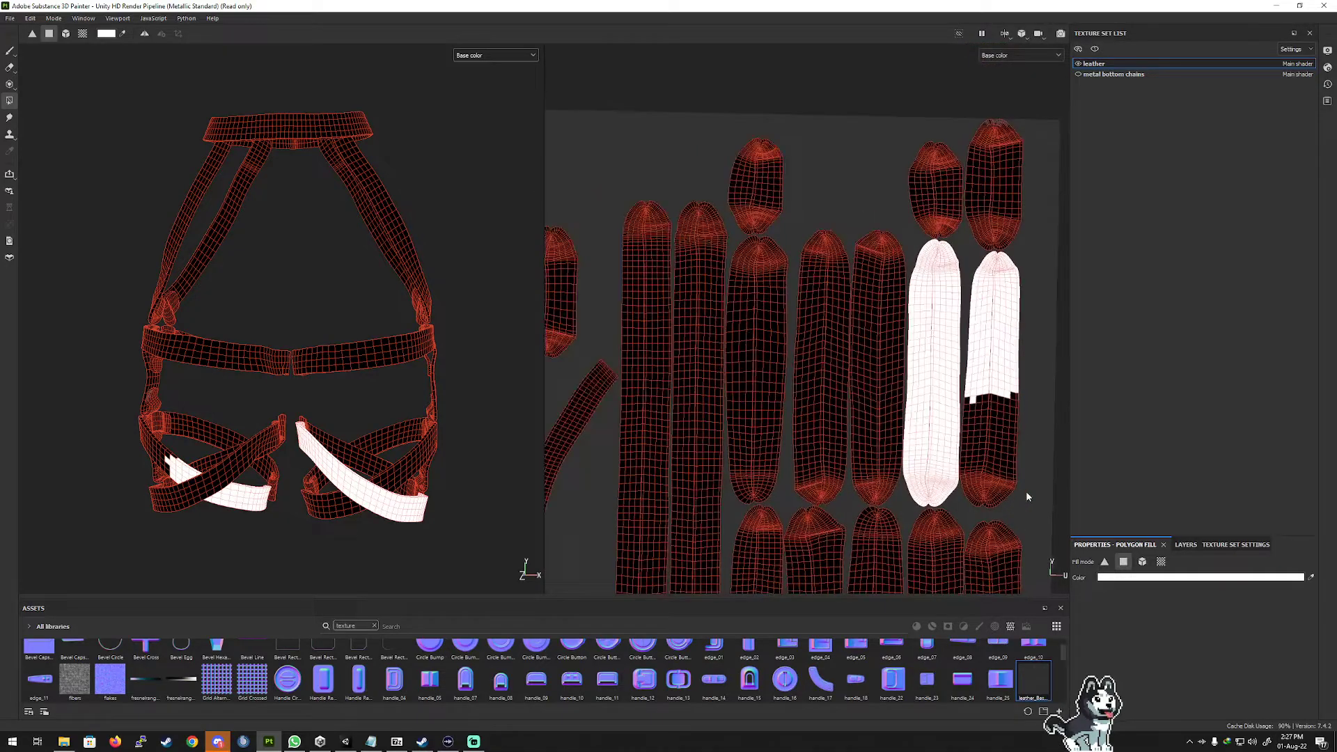
pyautogui.moveTo(1031, 491); pyautogui.dragTo(969, 367)
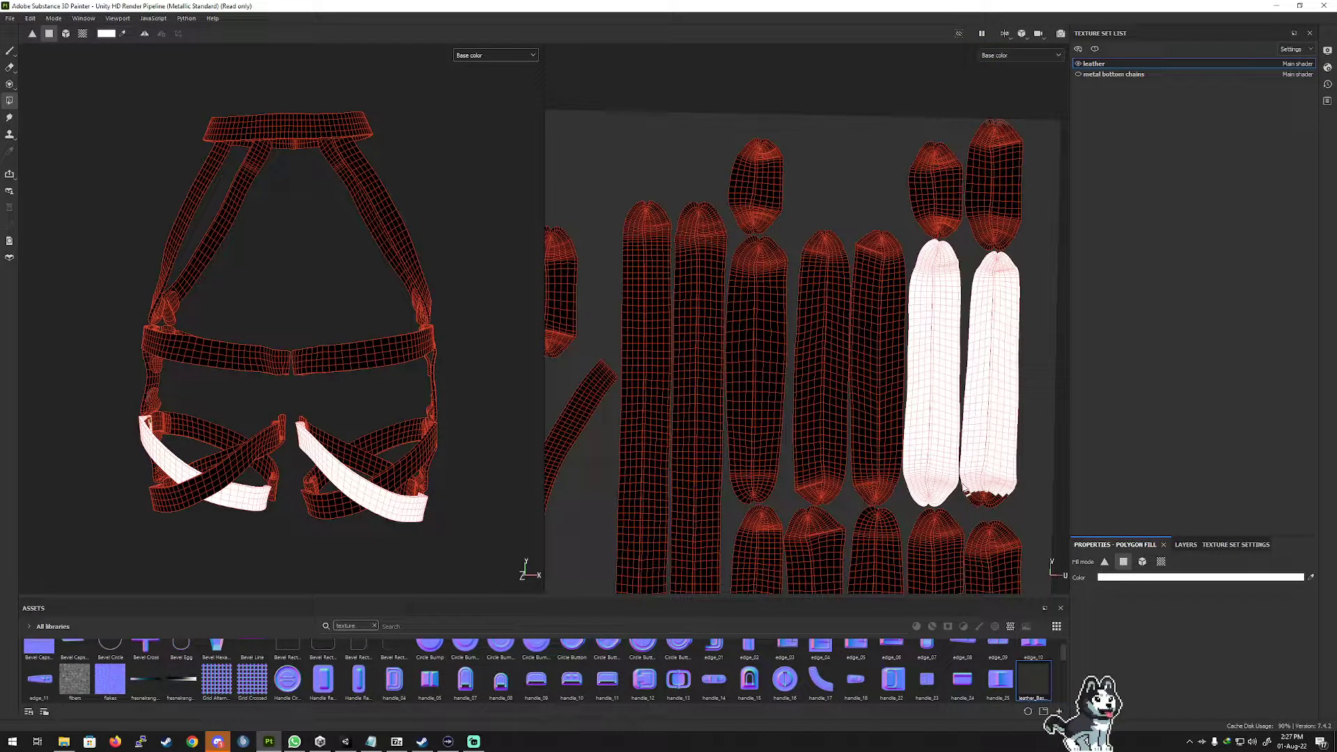
pyautogui.click(991, 502)
pyautogui.hotkey('ctrl', 'z')
pyautogui.hotkey('ctrl', 'z')
pyautogui.hotkey('ctrl', 'z')
pyautogui.hotkey('ctrl', 'z')
pyautogui.hotkey('ctrl', 'z')
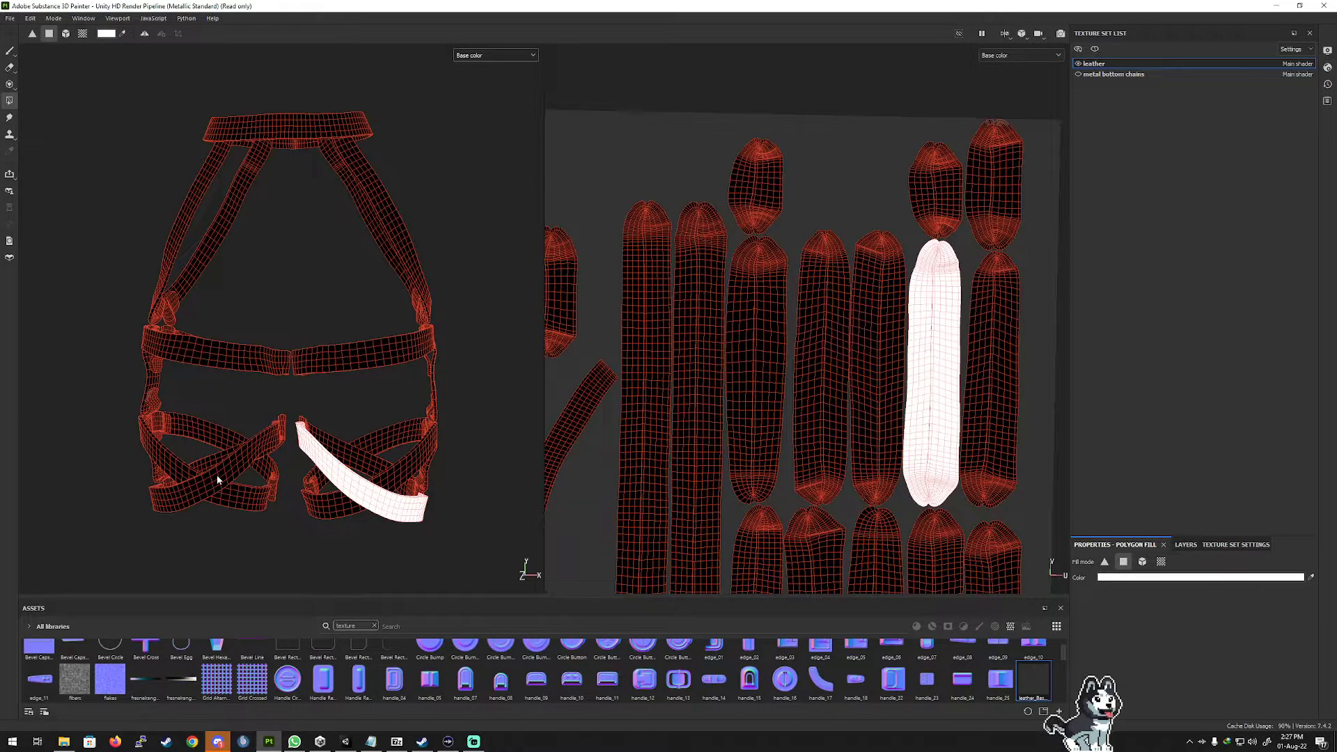
# Mark the left thigh's front strap with white polygons to locate its UV island, and fill missed edge polygons on the first white island.
pyautogui.click(174, 500)
pyautogui.scroll(-2, 635, 501)
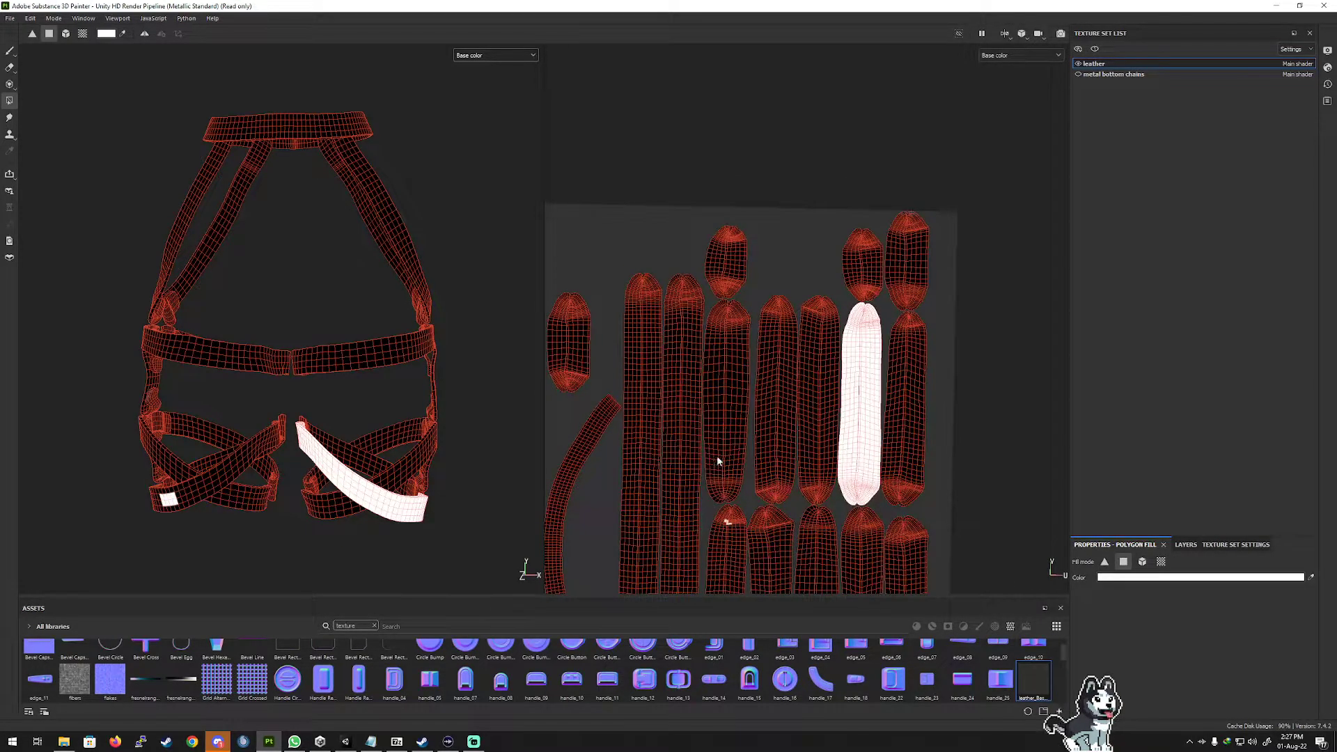
pyautogui.moveTo(699, 514); pyautogui.dragTo(719, 333, button='middle')
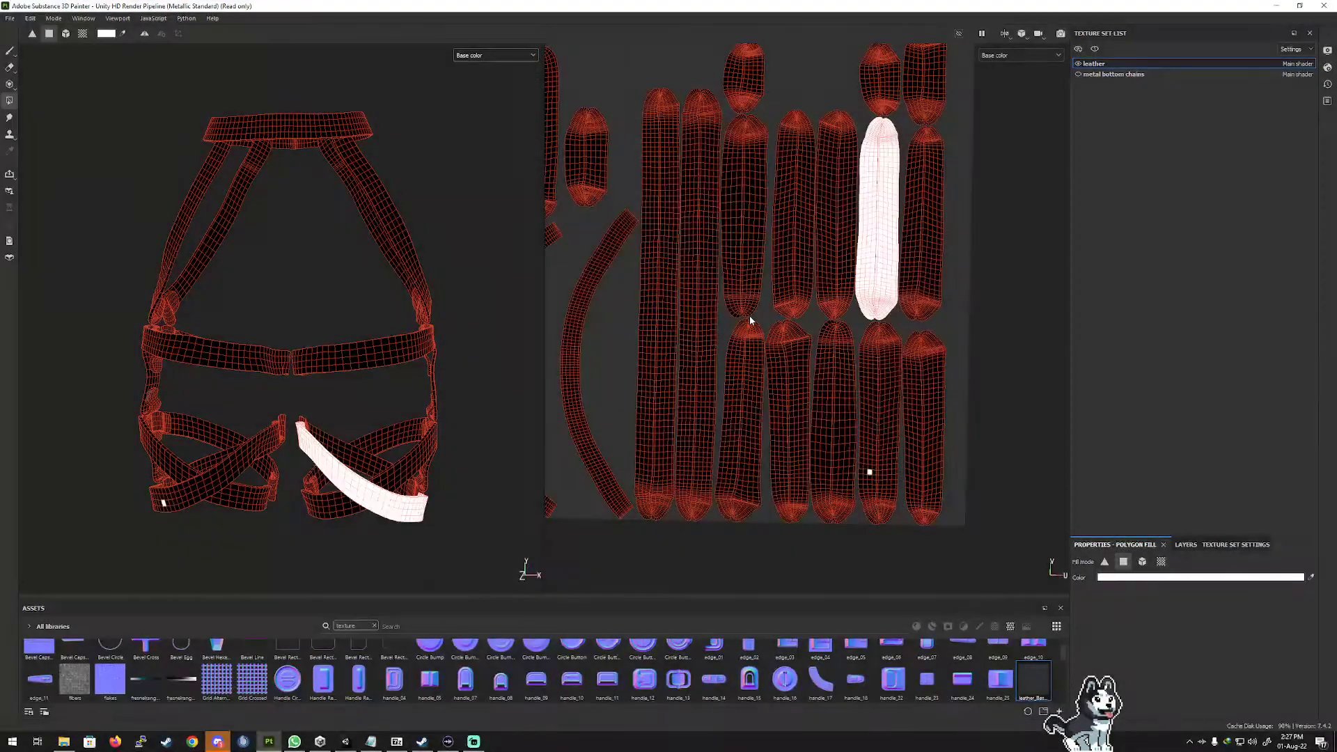
pyautogui.hotkey('ctrl', 'z')
pyautogui.moveTo(876, 380); pyautogui.dragTo(881, 429)
pyautogui.scroll(5, 876, 285)
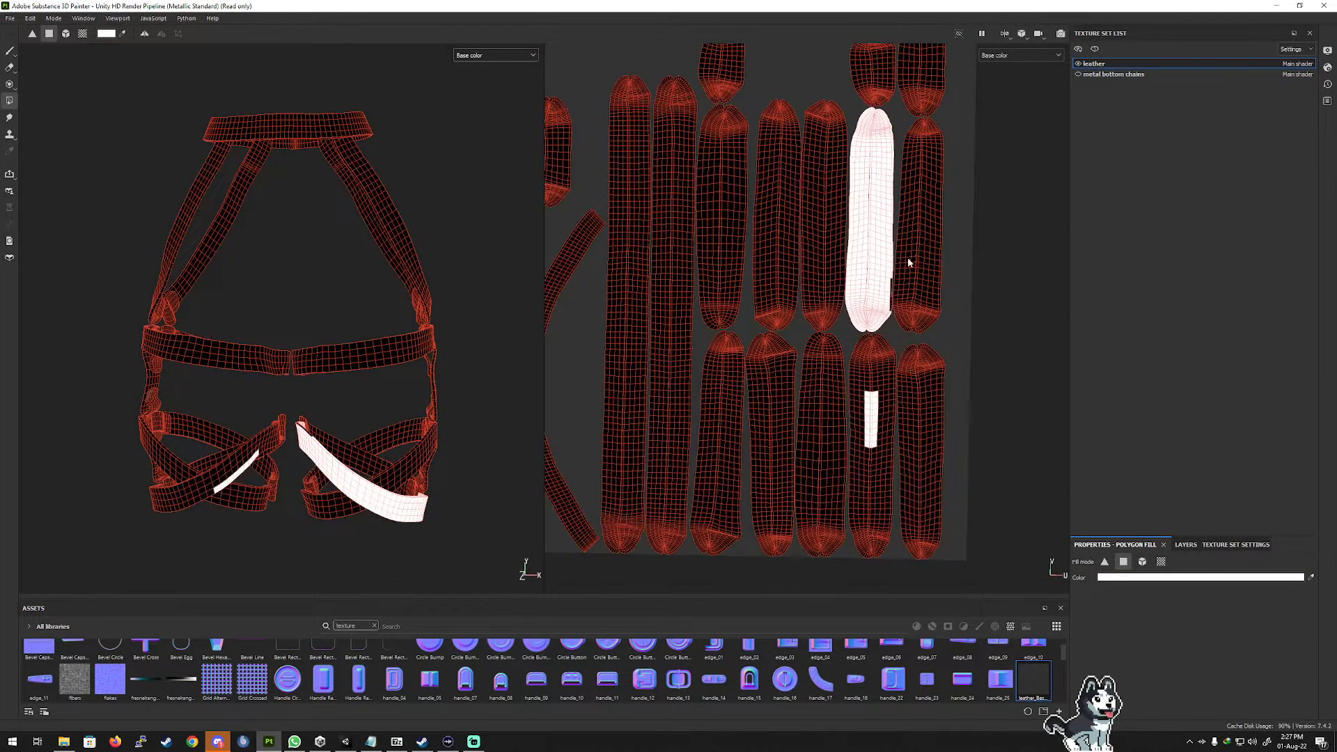
pyautogui.moveTo(876, 285)
pyautogui.mouseDown()
pyautogui.moveTo(888, 292)
pyautogui.moveTo(888, 373)
pyautogui.mouseUp()
pyautogui.scroll(-6, 795, 464)
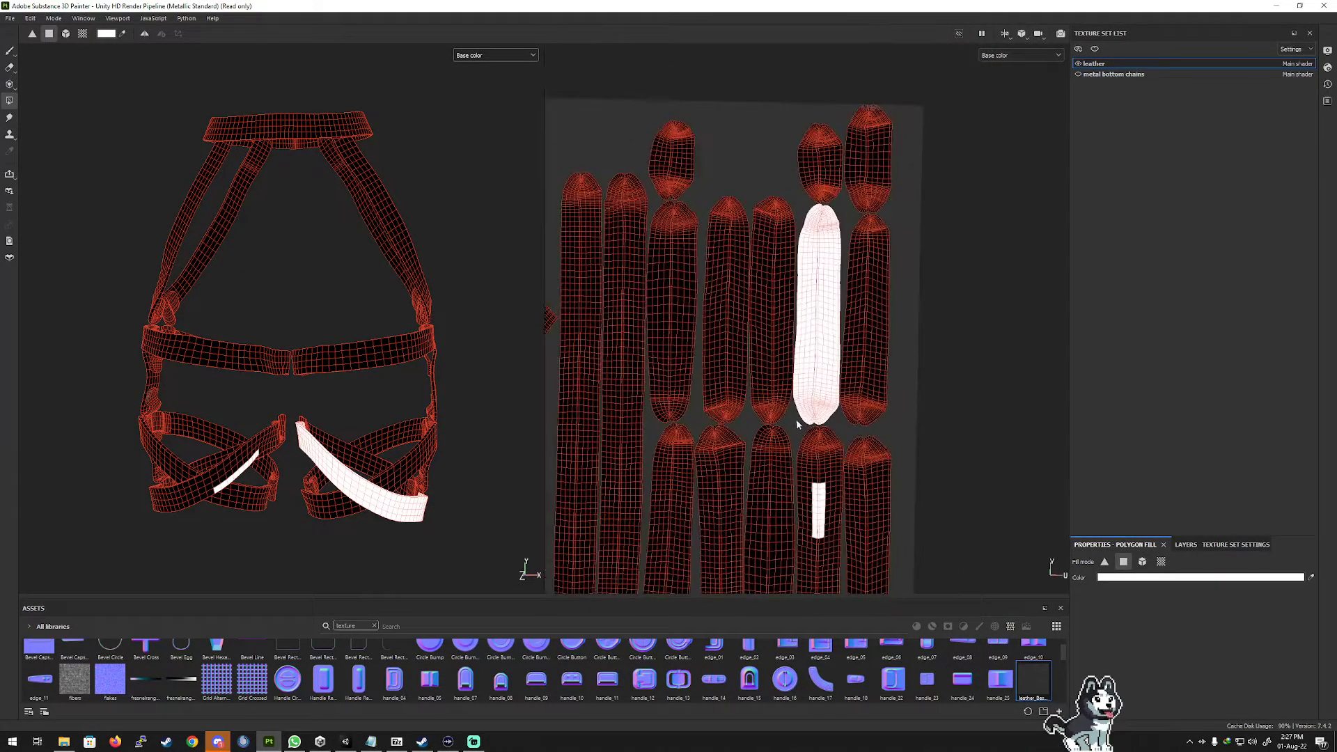
# Fill the left thigh's front strap island white in the lower UV row, including the missed polygons along both edges.
pyautogui.moveTo(798, 427); pyautogui.dragTo(821, 291, button='middle')
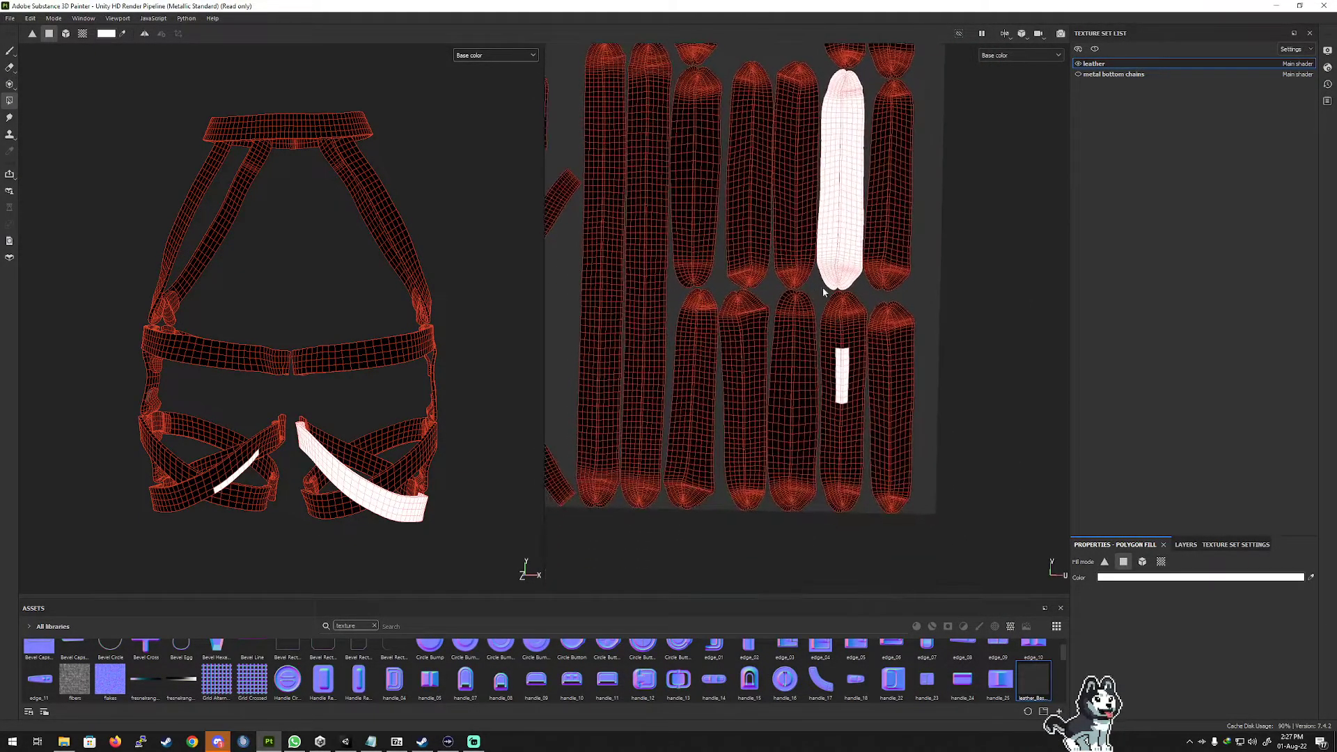
pyautogui.moveTo(819, 286); pyautogui.dragTo(863, 512)
pyautogui.scroll(3, 809, 402)
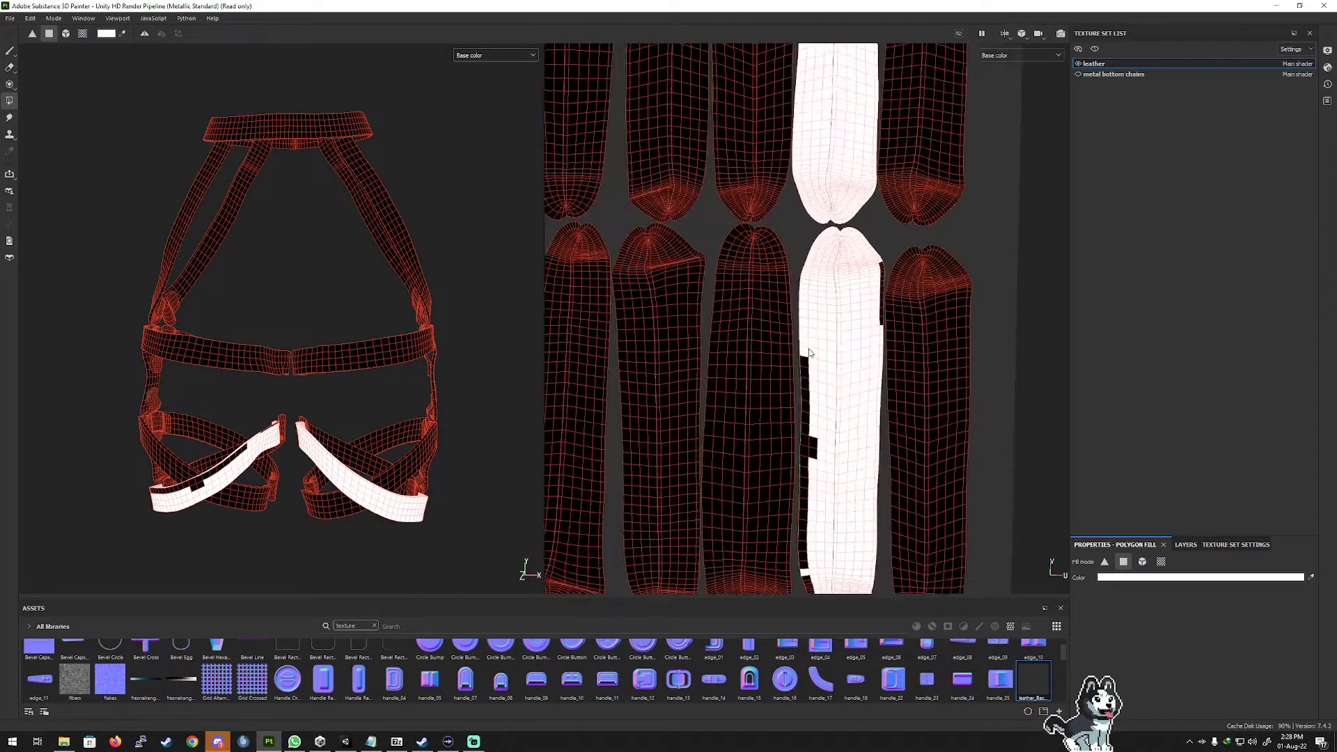
pyautogui.moveTo(813, 403); pyautogui.dragTo(814, 571)
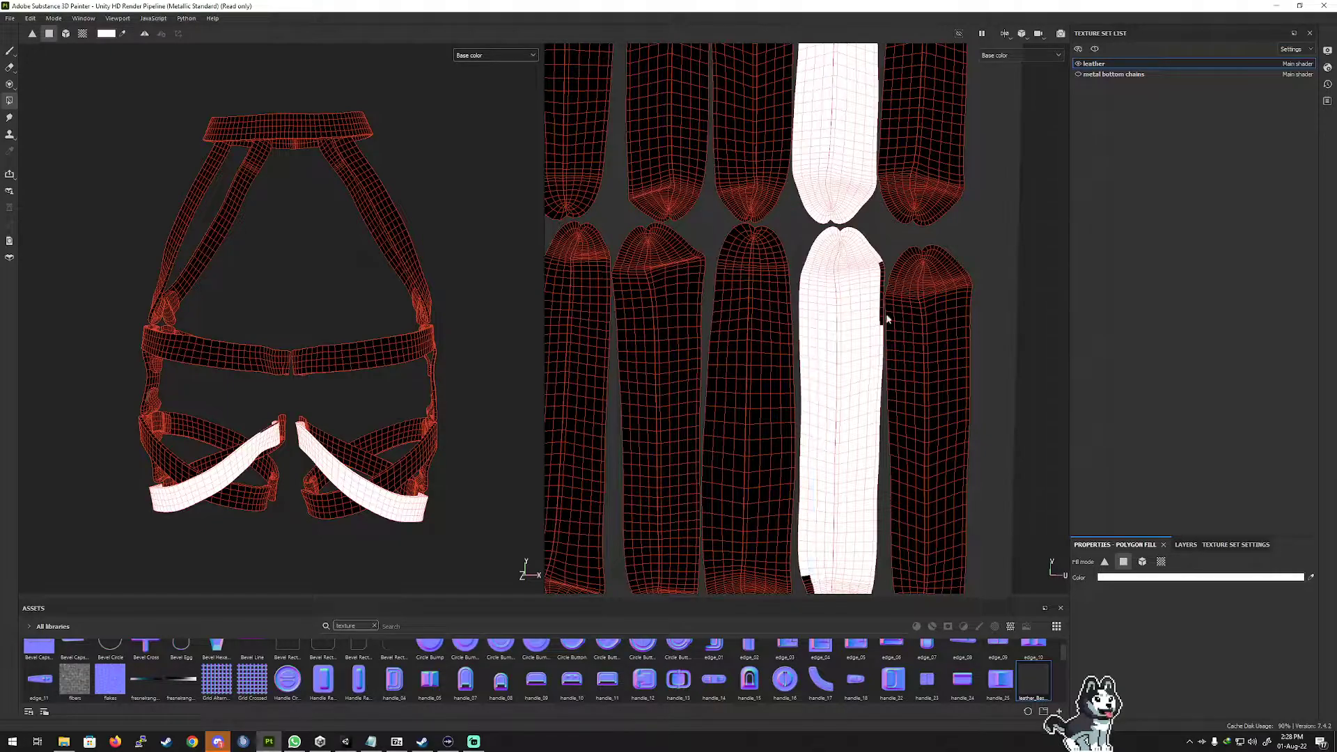
pyautogui.moveTo(880, 266); pyautogui.dragTo(883, 330)
pyautogui.scroll(-3, 839, 390)
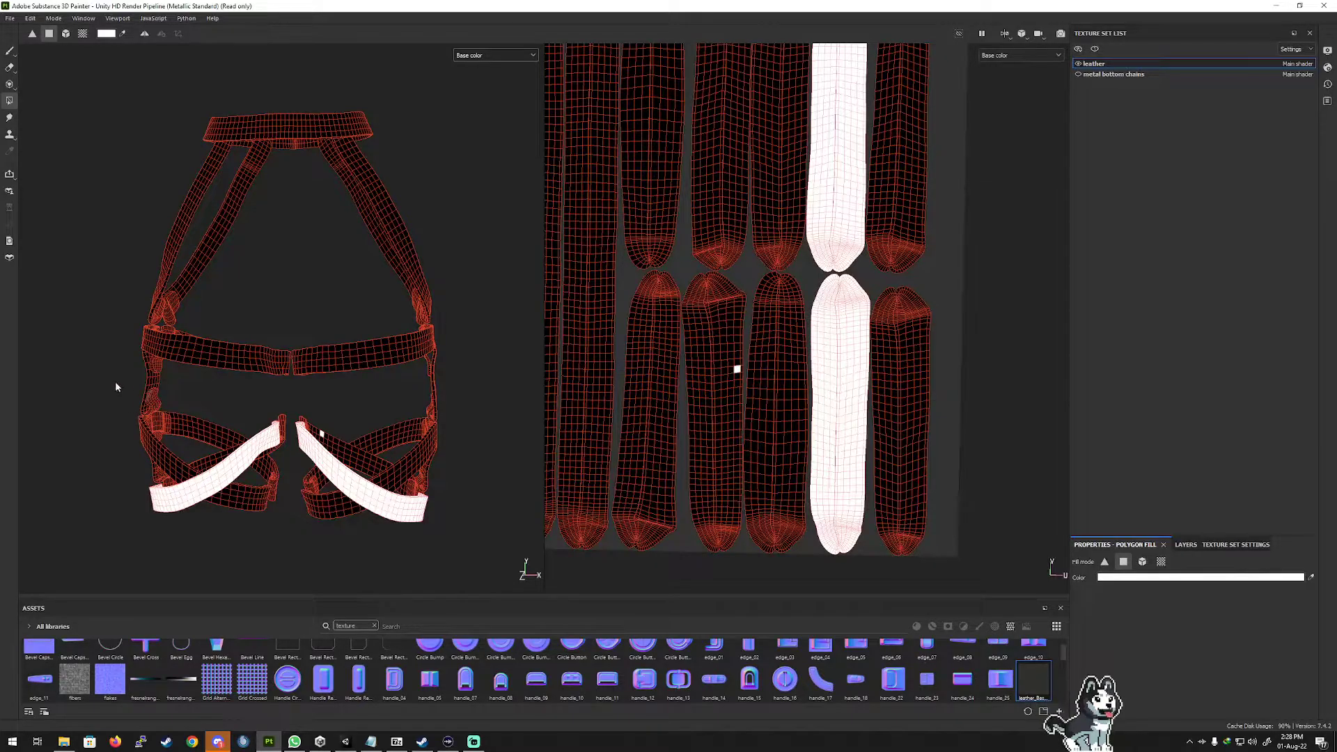
# Fill the lower-row UV island of the inner strap behind the right thigh's front strap white, including its missed edge polygons.
pyautogui.keyDown('alt'); pyautogui.moveTo(116, 387); pyautogui.dragTo(846, 425); pyautogui.keyUp('alt')
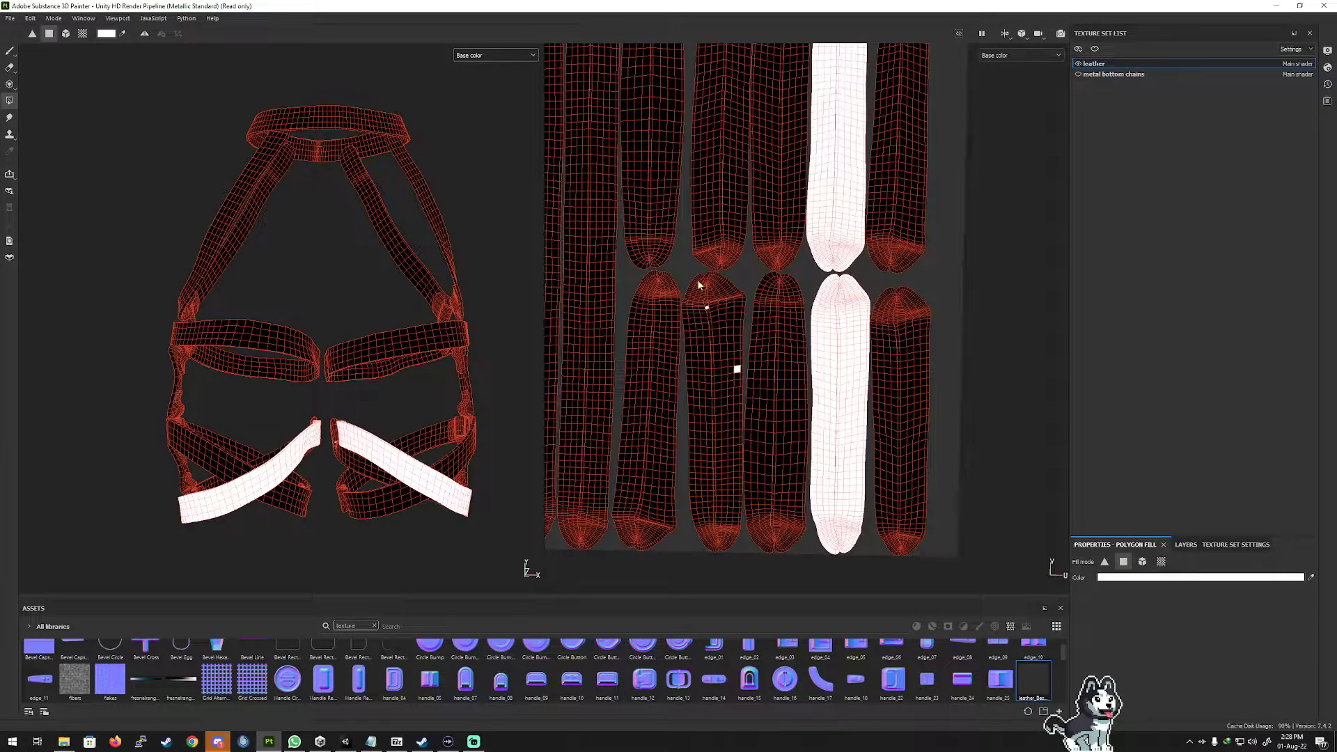
pyautogui.moveTo(689, 273); pyautogui.dragTo(725, 551)
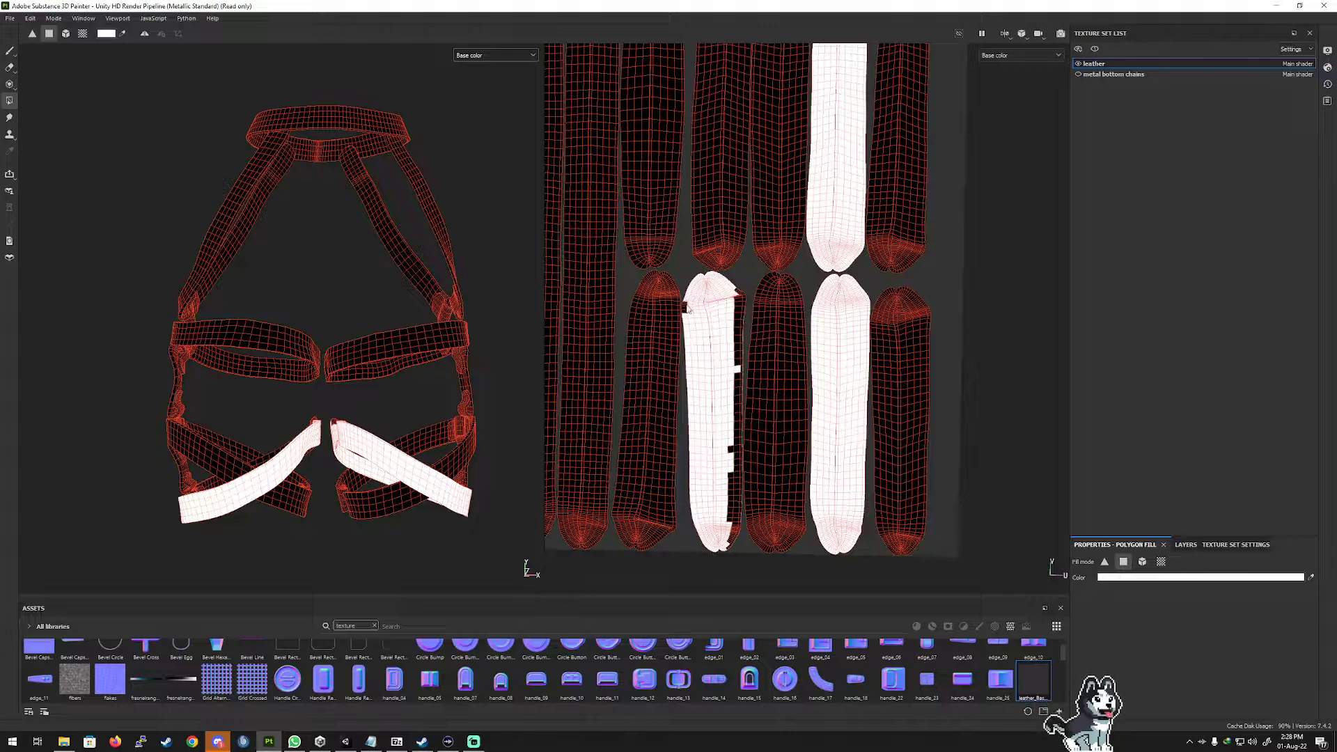
pyautogui.moveTo(682, 301)
pyautogui.mouseDown()
pyautogui.moveTo(688, 314)
pyautogui.moveTo(735, 291)
pyautogui.moveTo(730, 548)
pyautogui.moveTo(737, 447)
pyautogui.mouseUp()
pyautogui.scroll(5, 724, 493)
pyautogui.moveTo(746, 369); pyautogui.dragTo(748, 410)
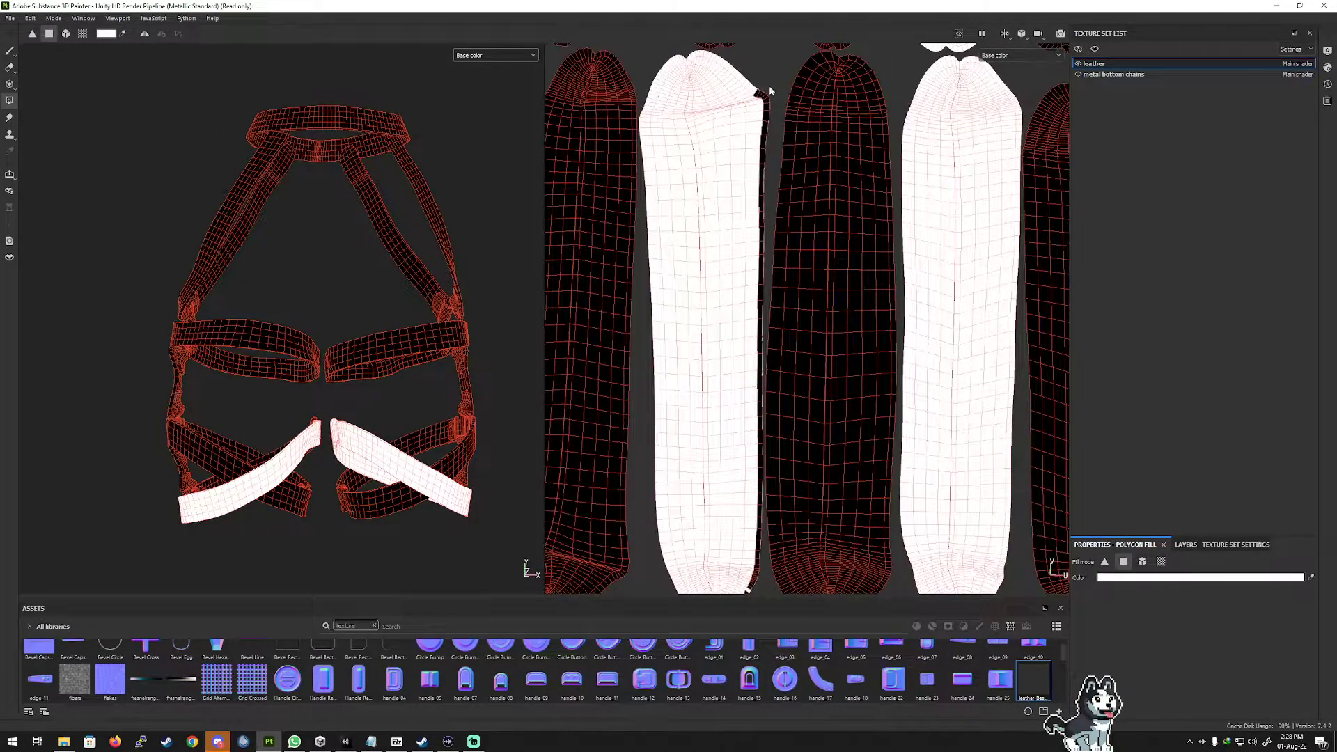
pyautogui.moveTo(764, 105); pyautogui.dragTo(767, 153)
pyautogui.moveTo(751, 259); pyautogui.dragTo(758, 512)
# Undo the stray fills on the neighboring black island and fill the last edge polygons of the right thigh's inner strap white.
pyautogui.scroll(-2, 759, 418)
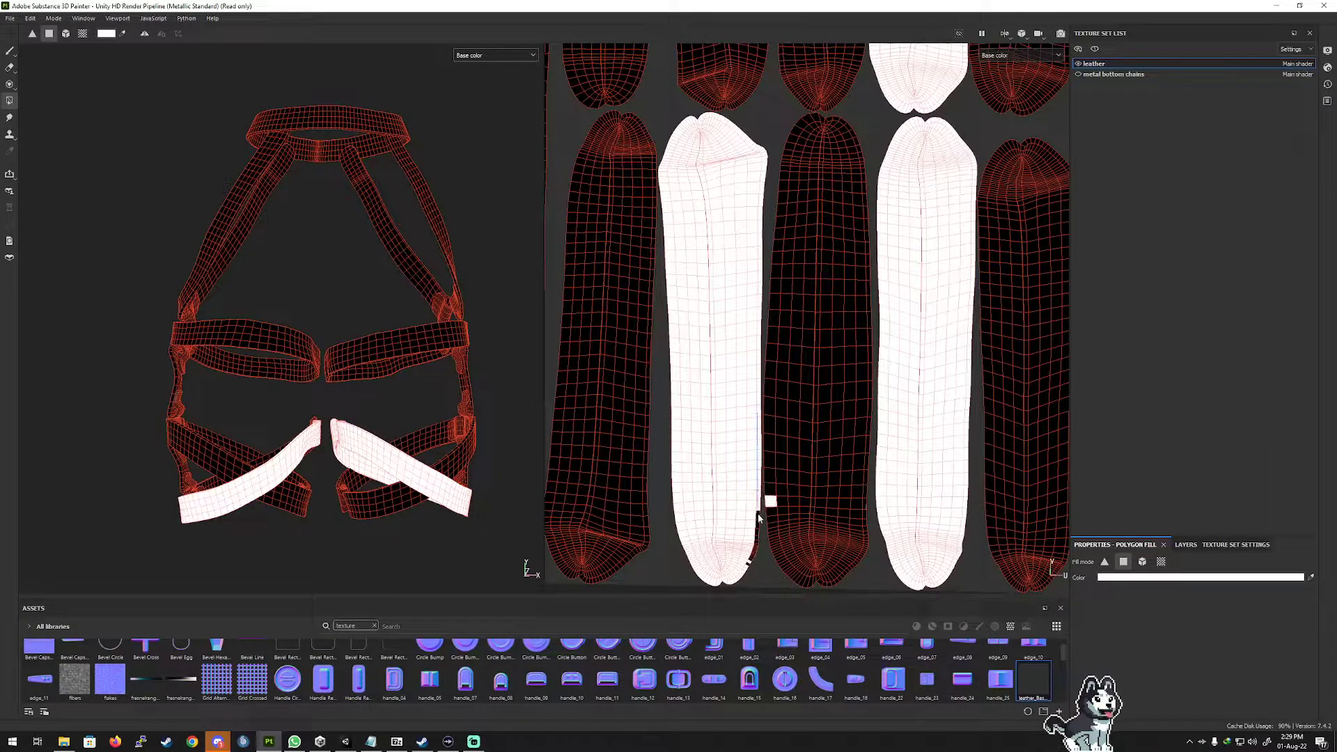
pyautogui.hotkey('ctrl', 'z')
pyautogui.moveTo(758, 419); pyautogui.dragTo(755, 567)
pyautogui.hotkey('ctrl', 'z')
pyautogui.scroll(-1, 747, 521)
pyautogui.scroll(-1, 707, 335)
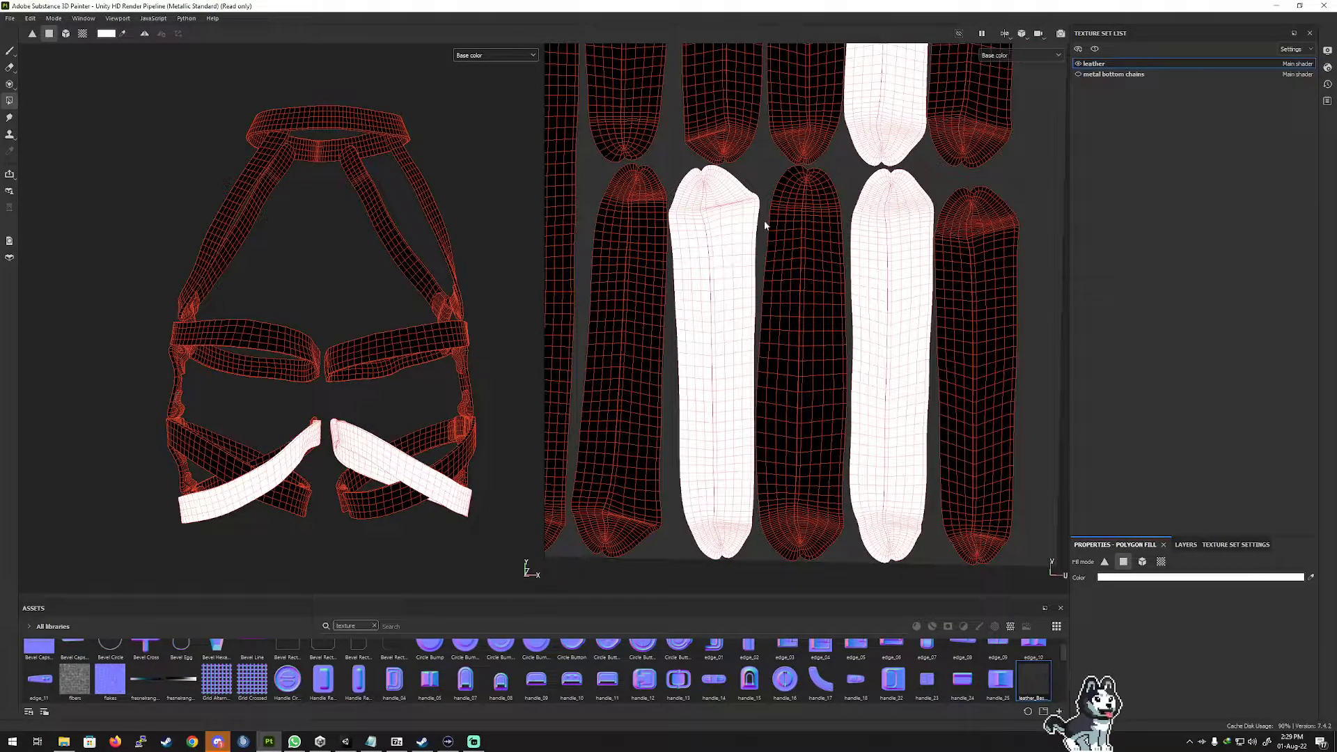
# Fill the UV island of the left thigh's matching inner strap white, at the start of the lower row of short islands.
pyautogui.scroll(-2, 738, 258)
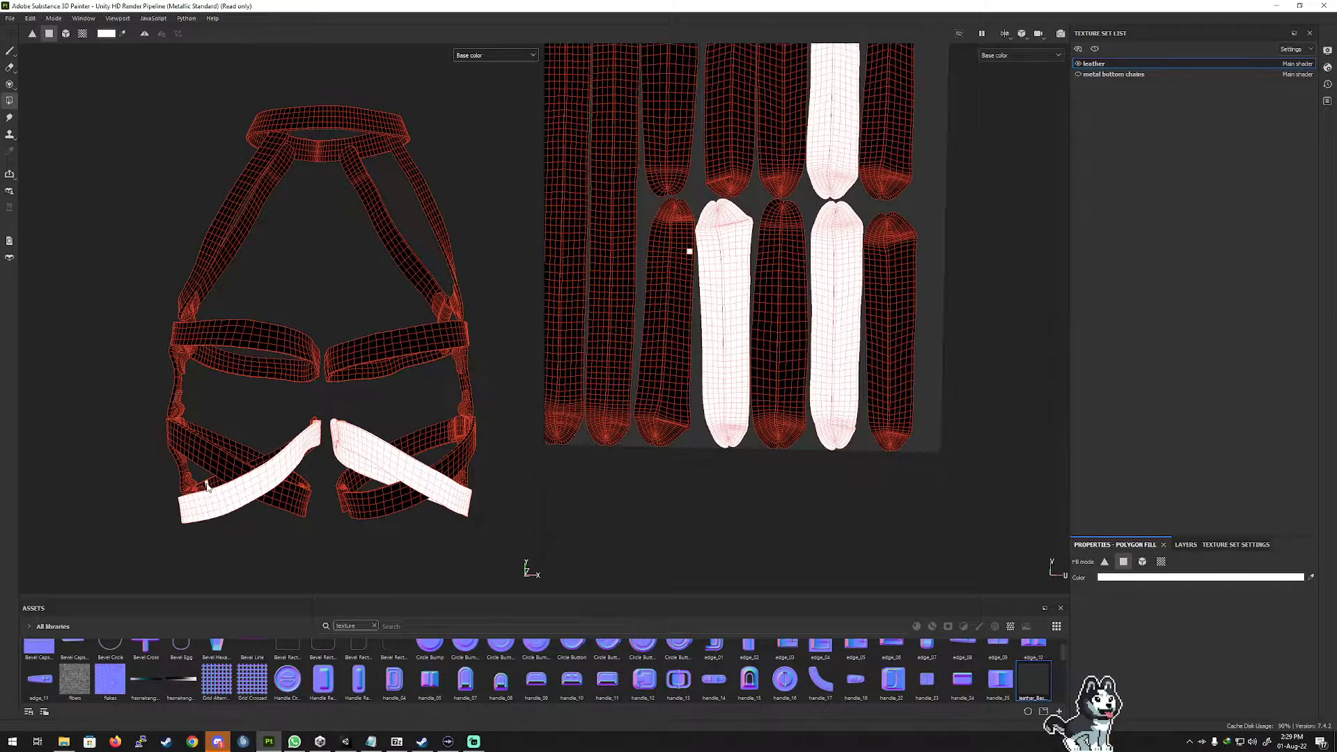
pyautogui.moveTo(646, 201); pyautogui.dragTo(734, 349)
pyautogui.scroll(1, 678, 197)
pyautogui.scroll(1, 678, 197)
pyautogui.scroll(-4, 733, 350)
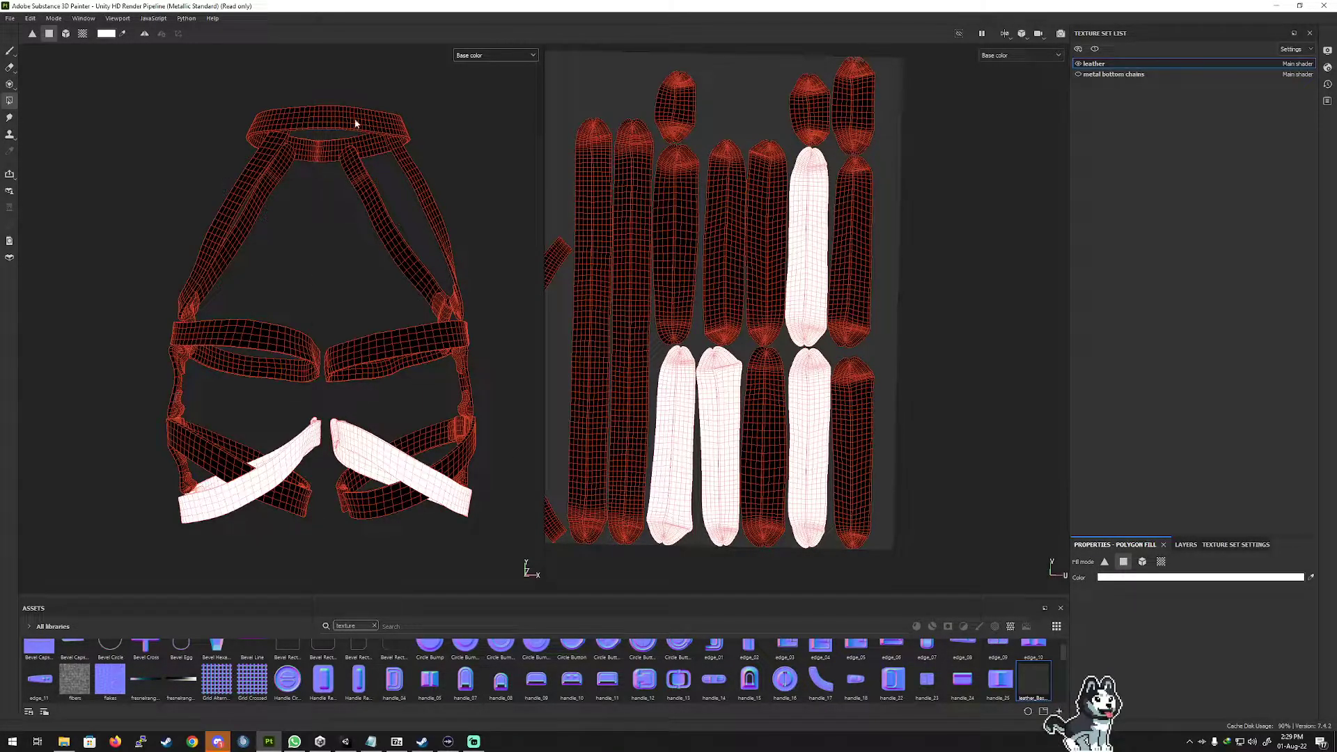
# Inspect the waist and thigh straps and check them against the metal bottom chains texture set.
pyautogui.scroll(3, 279, 404)
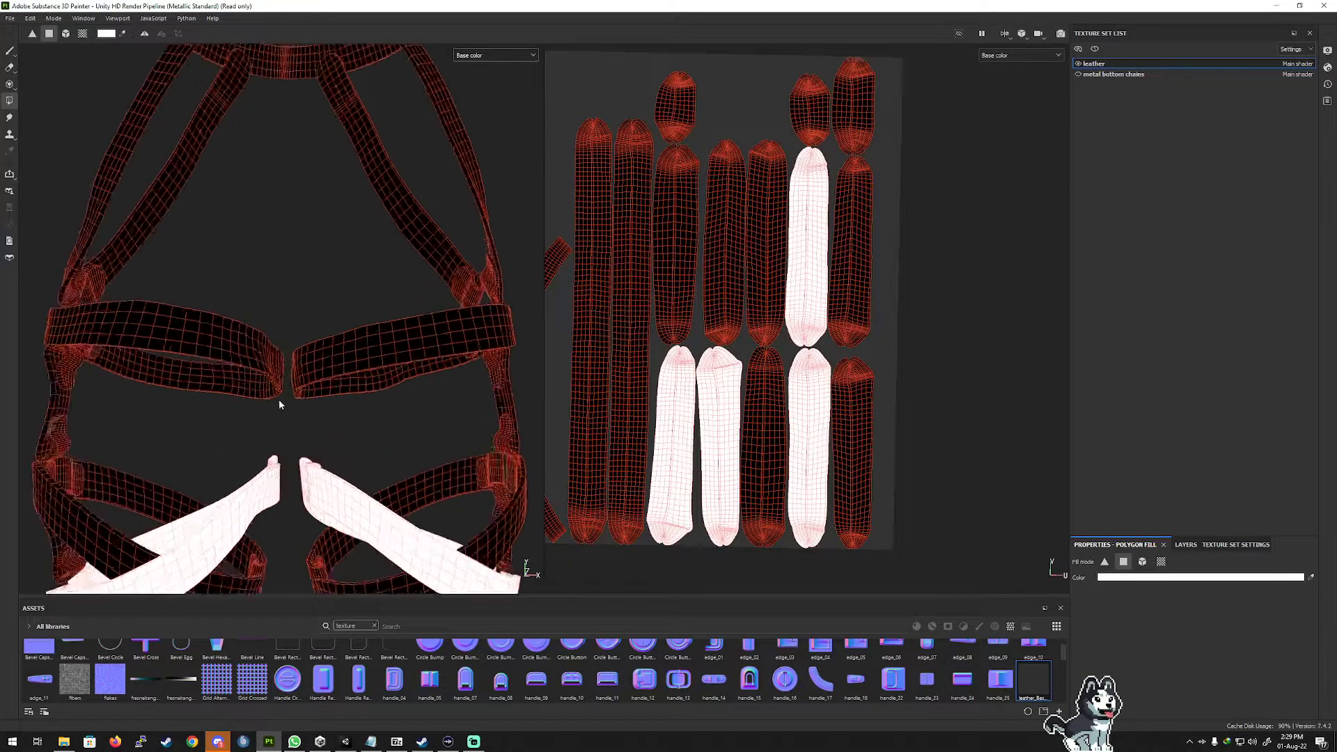
pyautogui.scroll(2, 279, 404)
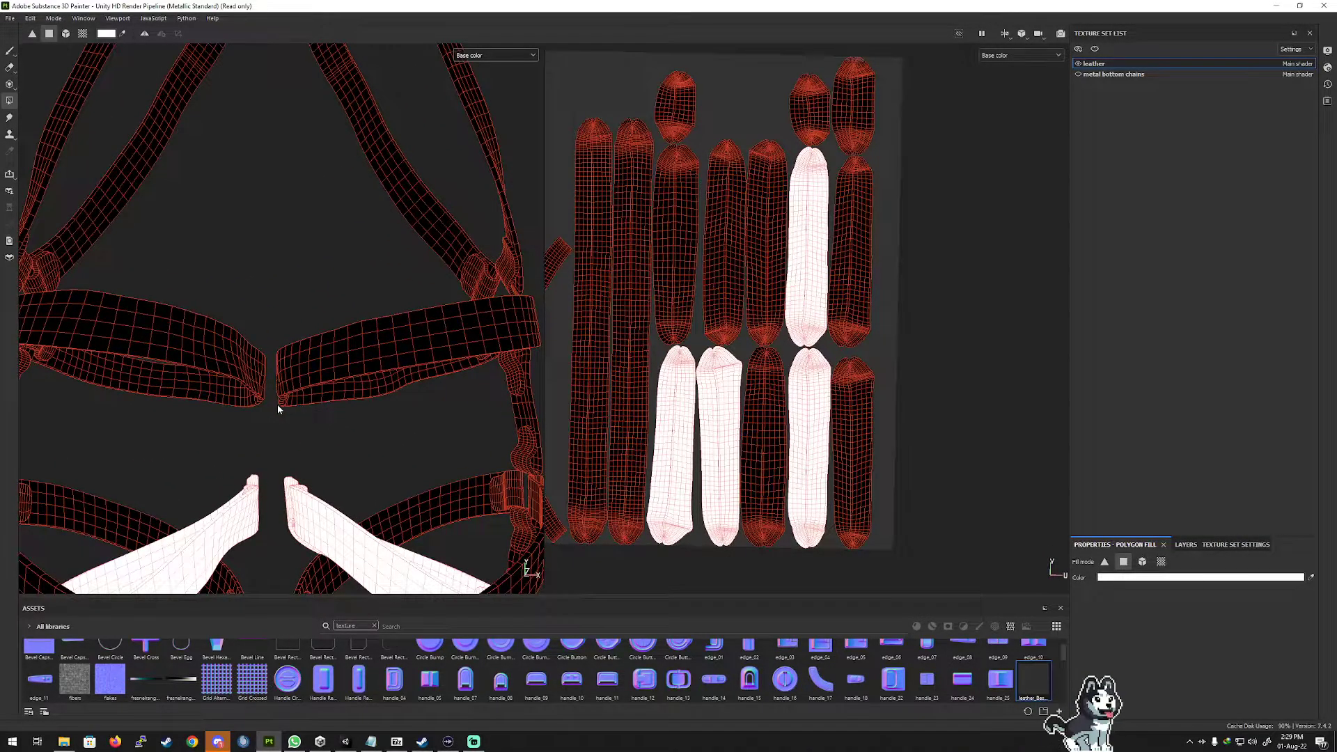
pyautogui.scroll(-2, 277, 409)
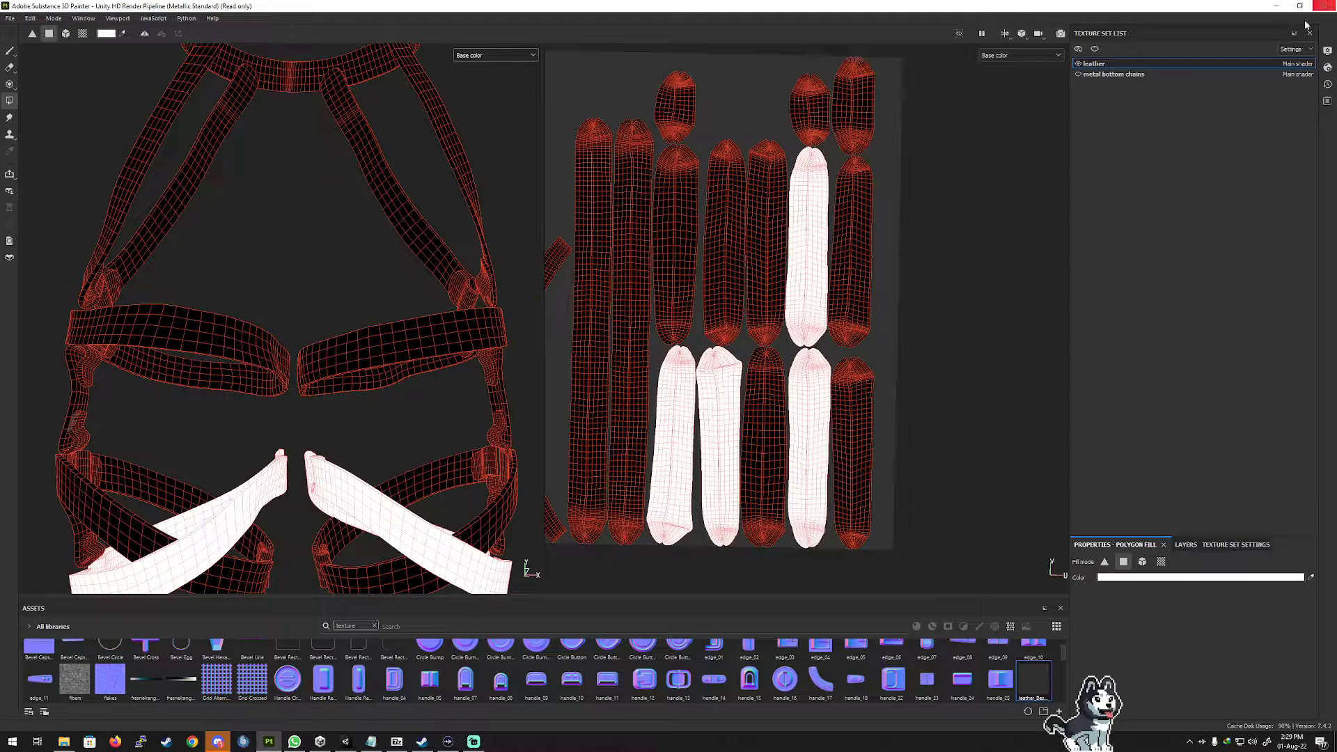
pyautogui.click(1078, 75)
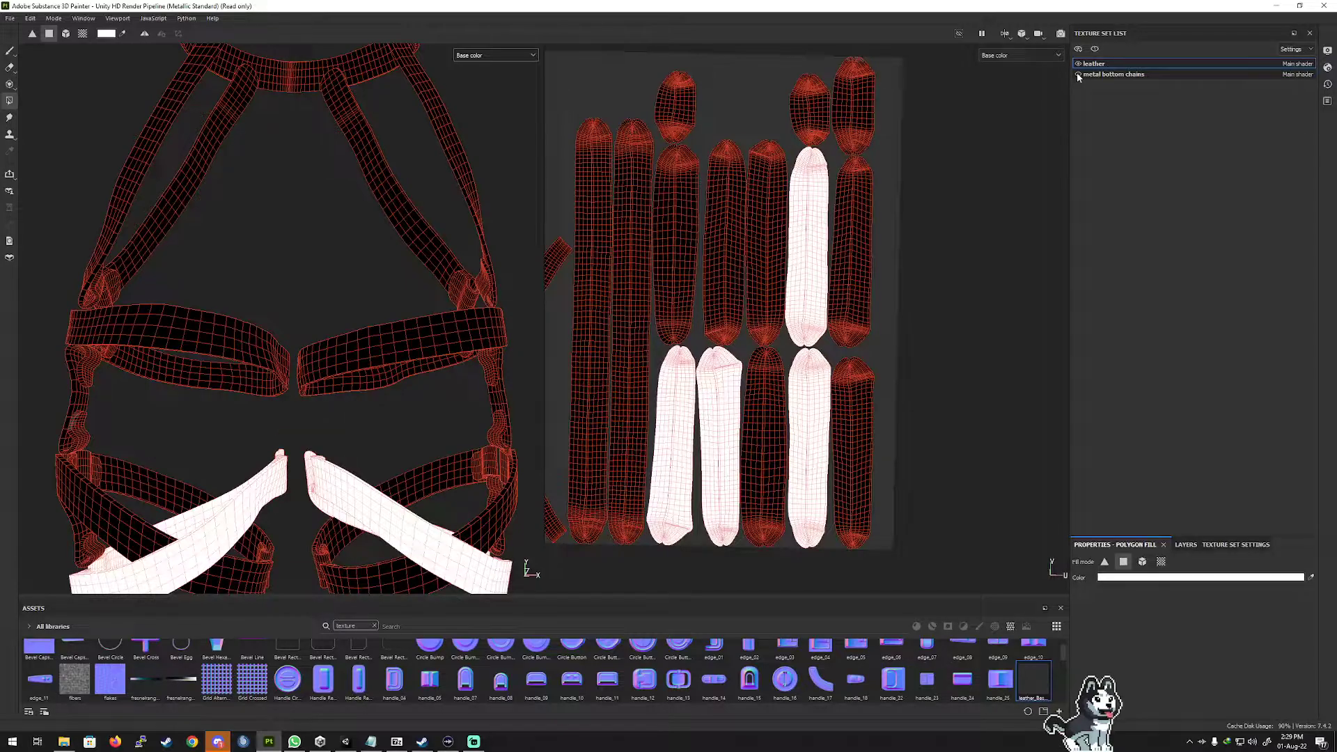
pyautogui.scroll(2, 299, 144)
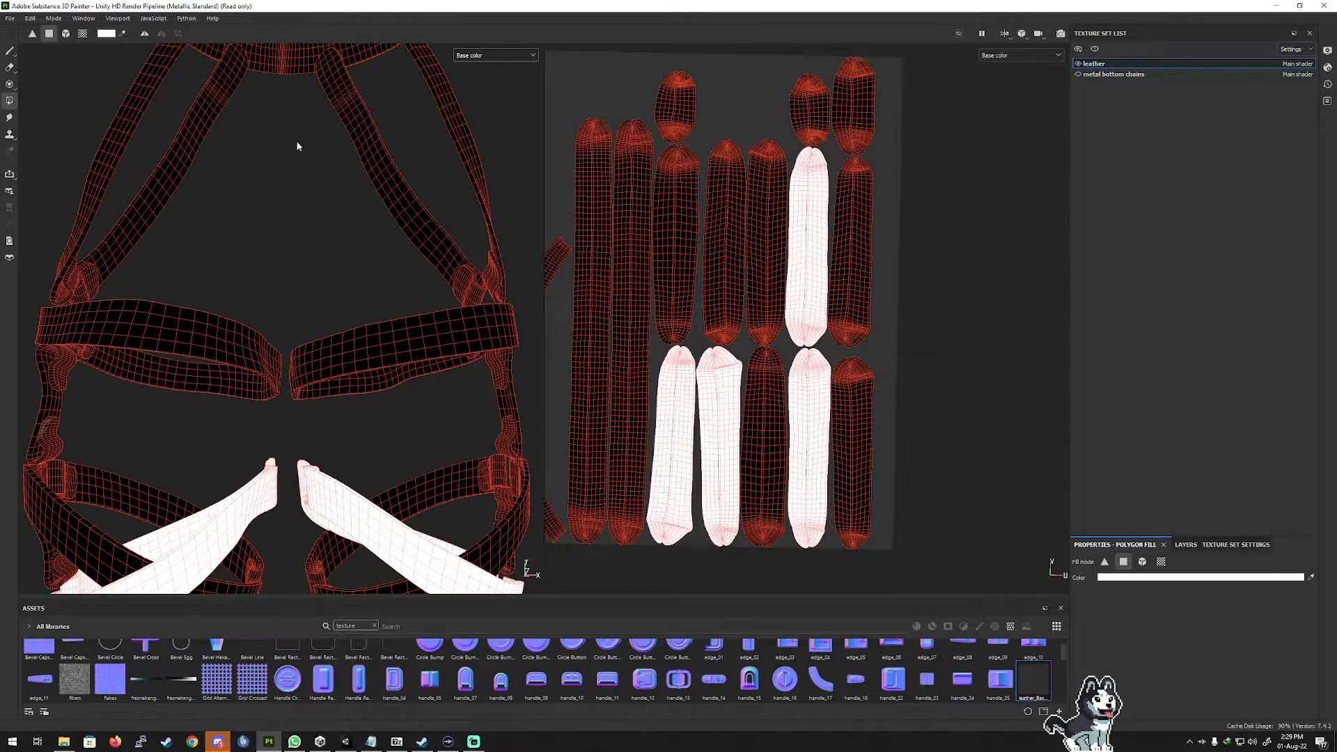
pyautogui.scroll(-3, 301, 159)
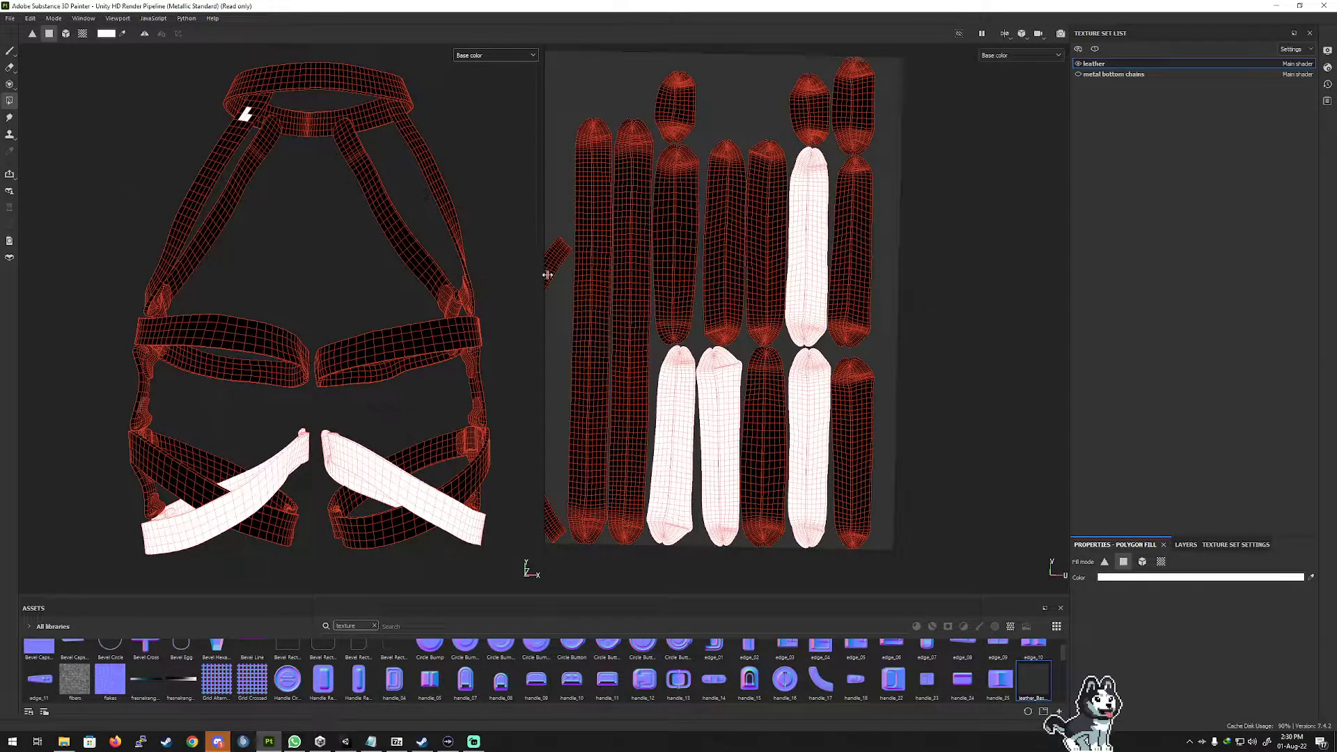
# Undo the stray fills on the collar and start a white centre stripe near the upper end of the shoulder strap.
pyautogui.keyDown('alt'); pyautogui.moveTo(614, 325); pyautogui.dragTo(571, 322); pyautogui.keyUp('alt')
pyautogui.keyDown('alt'); pyautogui.moveTo(579, 325); pyautogui.dragTo(756, 215, button='middle'); pyautogui.keyUp('alt')
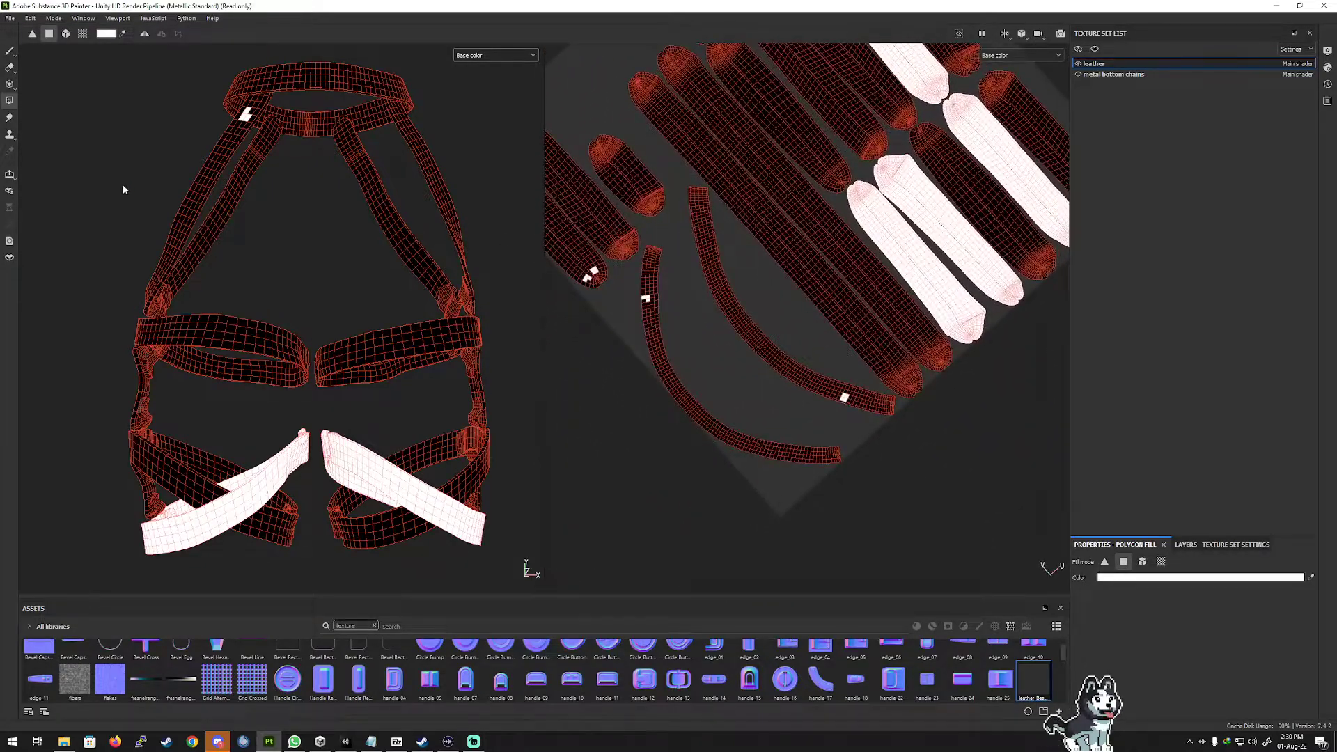
pyautogui.keyDown('alt'); pyautogui.moveTo(123, 188); pyautogui.dragTo(407, 273, button='middle'); pyautogui.keyUp('alt')
pyautogui.keyDown('alt'); pyautogui.moveTo(408, 277); pyautogui.dragTo(402, 275, button='middle'); pyautogui.keyUp('alt')
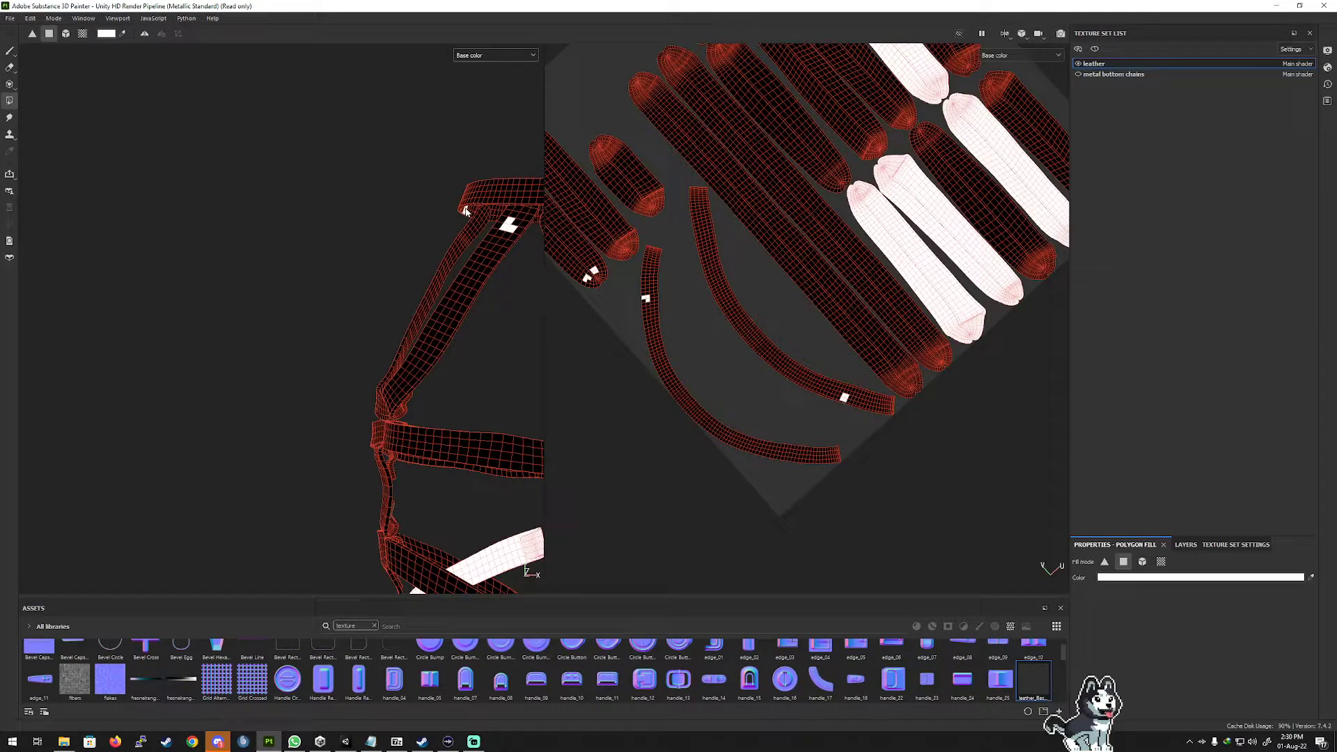
pyautogui.press('ctrl')
pyautogui.moveTo(509, 225); pyautogui.dragTo(501, 240)
pyautogui.scroll(2, 503, 252)
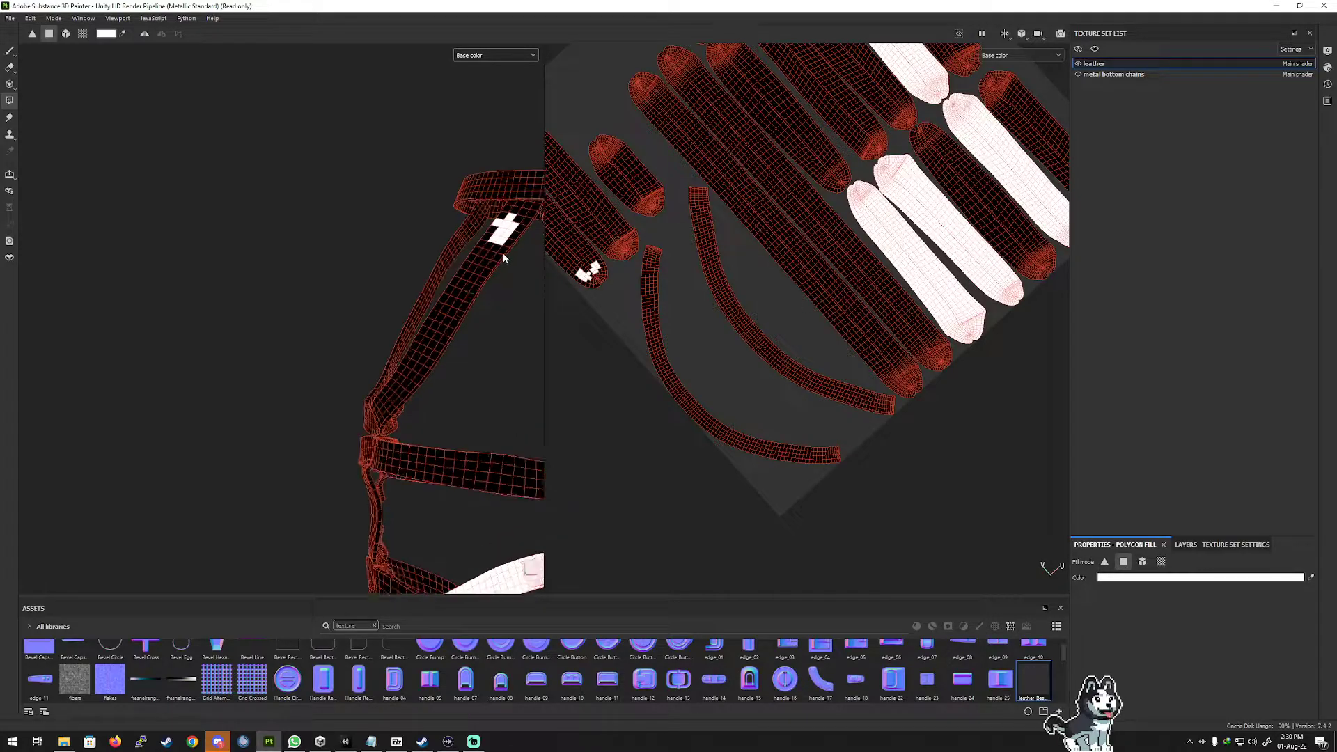
pyautogui.scroll(-4, 503, 253)
pyautogui.scroll(3, 475, 277)
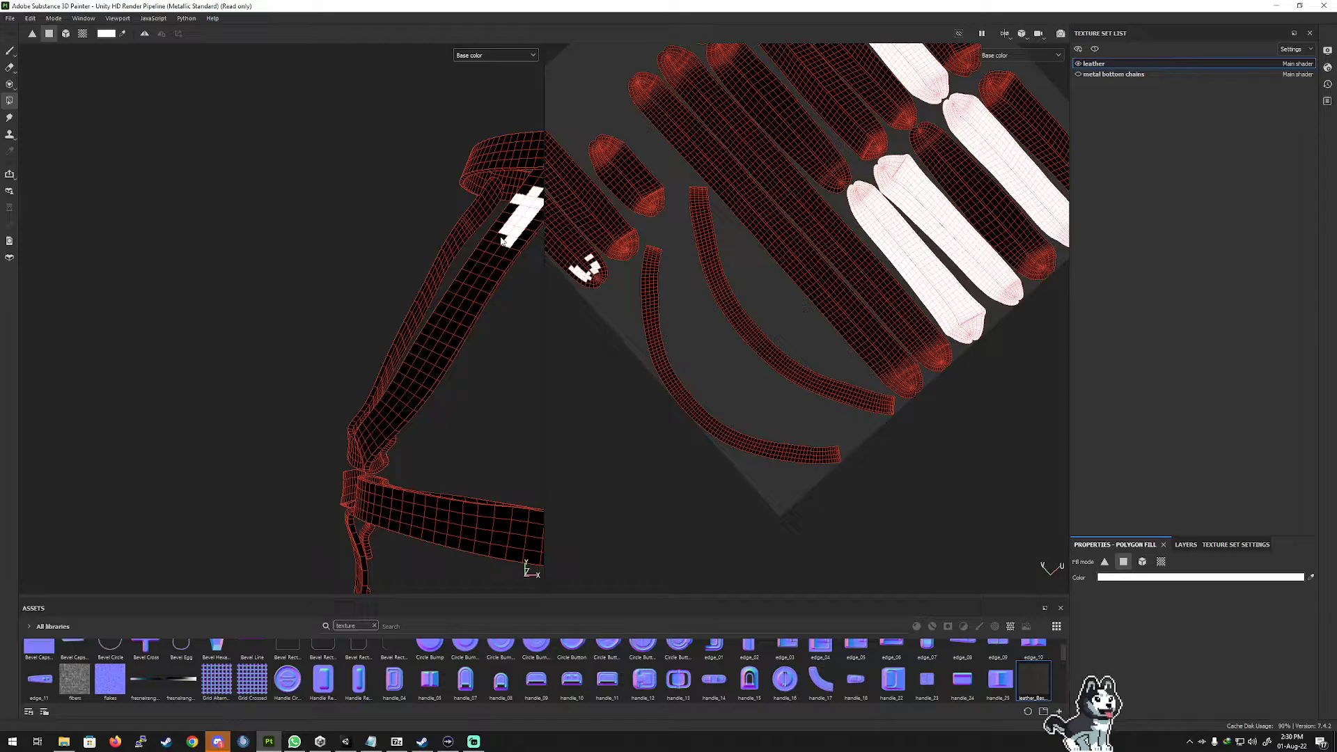
# Extend the shoulder strap's white centre stripe, two polygons wide, down to about the strap's middle.
pyautogui.moveTo(503, 242); pyautogui.dragTo(490, 255)
pyautogui.click(486, 270)
pyautogui.click(493, 262)
pyautogui.click(478, 270)
pyautogui.click(477, 284)
pyautogui.click(466, 295)
pyautogui.click(466, 305)
pyautogui.click(458, 309)
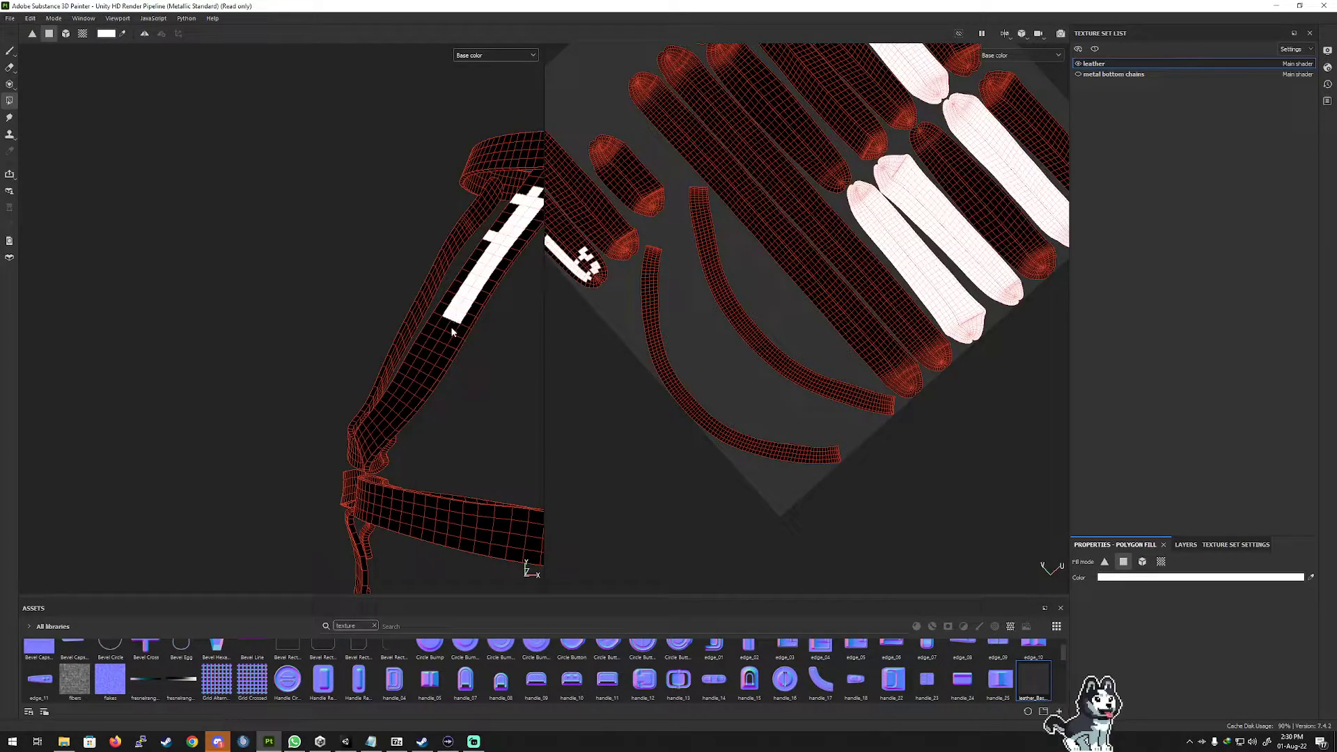
# Continue the white centre stripe from the shoulder strap's middle into its lower third.
pyautogui.click(447, 327)
pyautogui.click(443, 335)
pyautogui.click(436, 335)
pyautogui.click(445, 339)
pyautogui.click(438, 347)
pyautogui.click(429, 346)
pyautogui.click(424, 359)
pyautogui.click(430, 364)
pyautogui.click(423, 370)
pyautogui.click(416, 377)
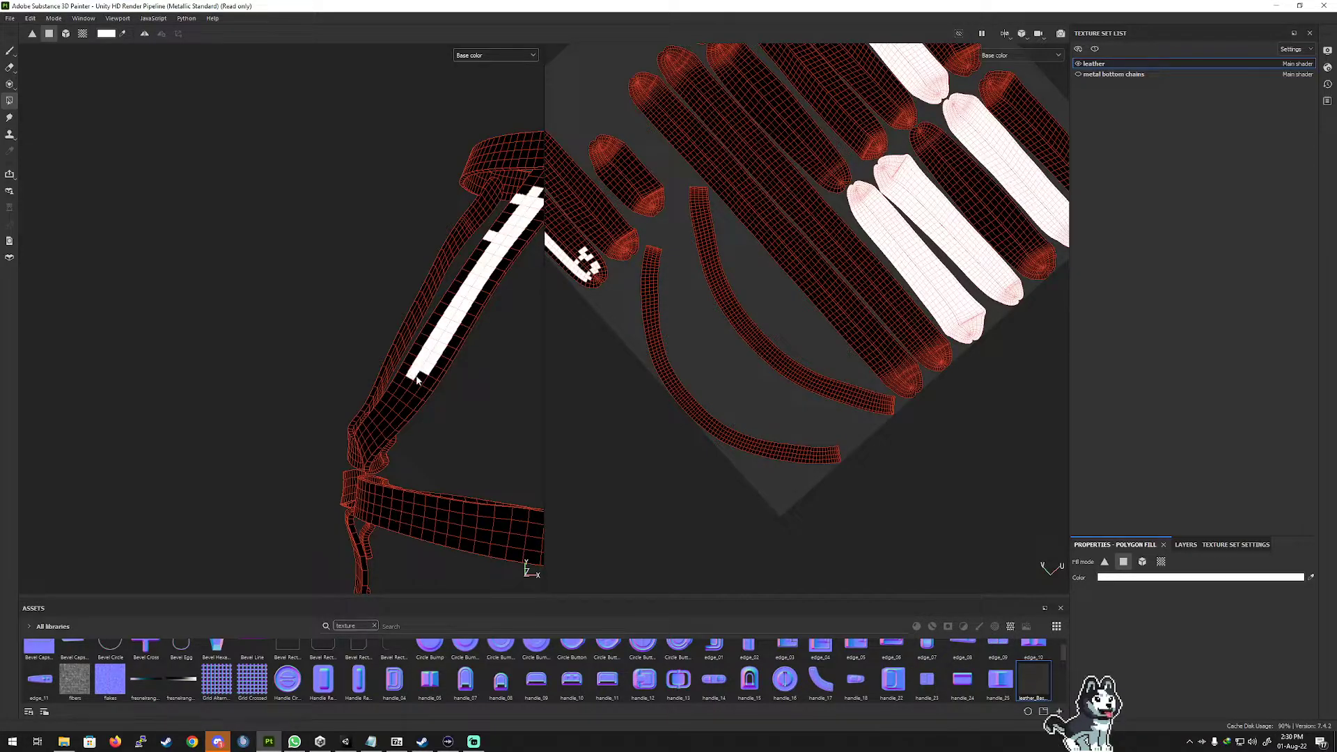
# Complete the lower stretch of the white centre stripe down to the shoulder strap's narrow end.
pyautogui.click(420, 379)
pyautogui.click(416, 388)
pyautogui.click(406, 385)
pyautogui.click(400, 393)
pyautogui.click(408, 398)
pyautogui.click(400, 405)
pyautogui.click(390, 415)
pyautogui.click(380, 422)
pyautogui.click(372, 430)
pyautogui.click(367, 440)
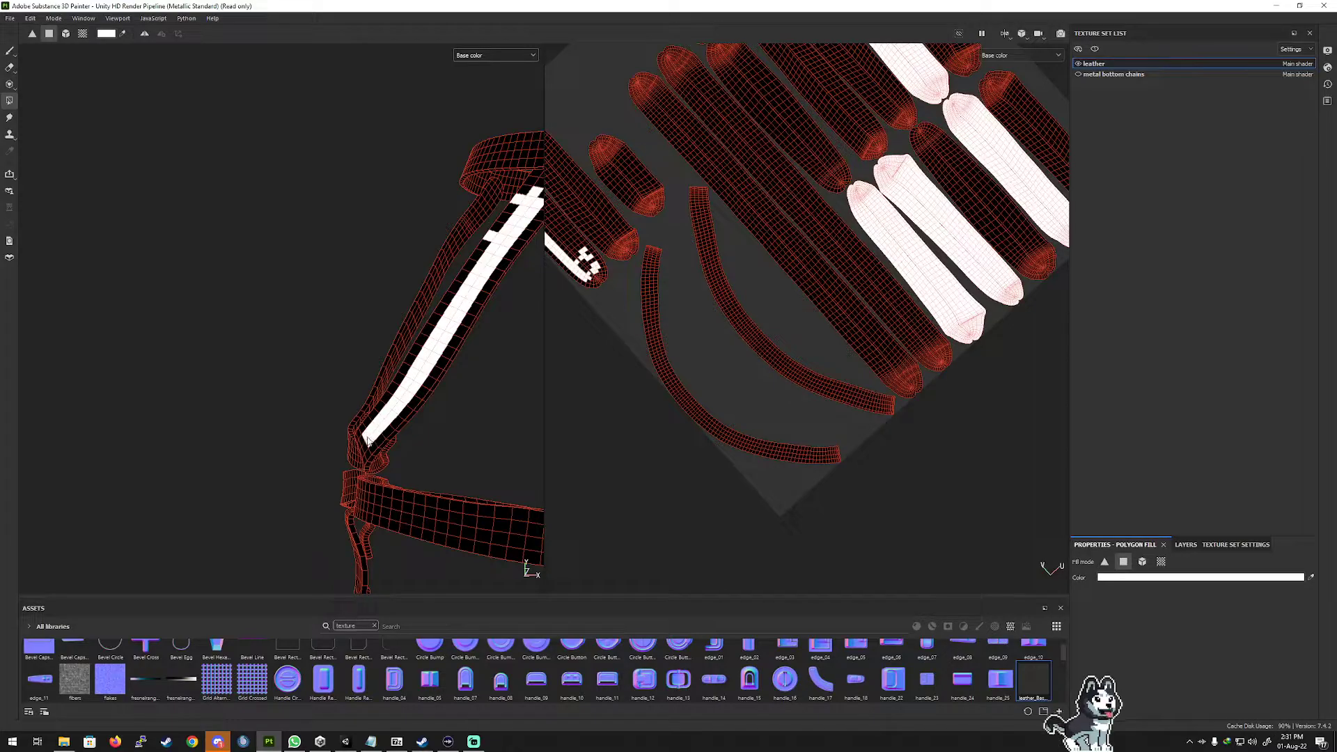
# Fill the remaining centre polygons at the shoulder strap's upper end white so the stripe reaches the collar.
pyautogui.keyDown('alt'); pyautogui.moveTo(382, 206); pyautogui.dragTo(357, 299); pyautogui.keyUp('alt')
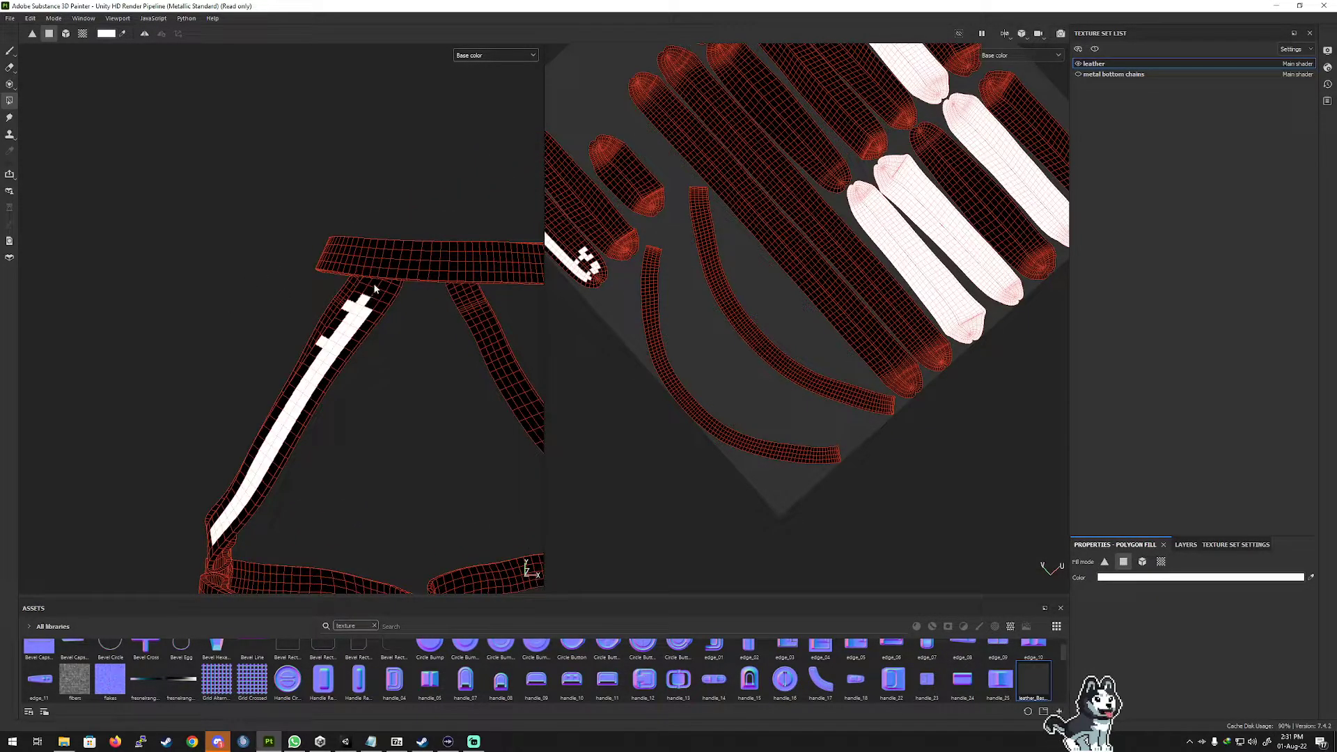
pyautogui.click(375, 284)
pyautogui.click(384, 288)
pyautogui.click(377, 294)
pyautogui.click(370, 292)
pyautogui.click(373, 304)
pyautogui.scroll(5, 387, 257)
pyautogui.click(392, 325)
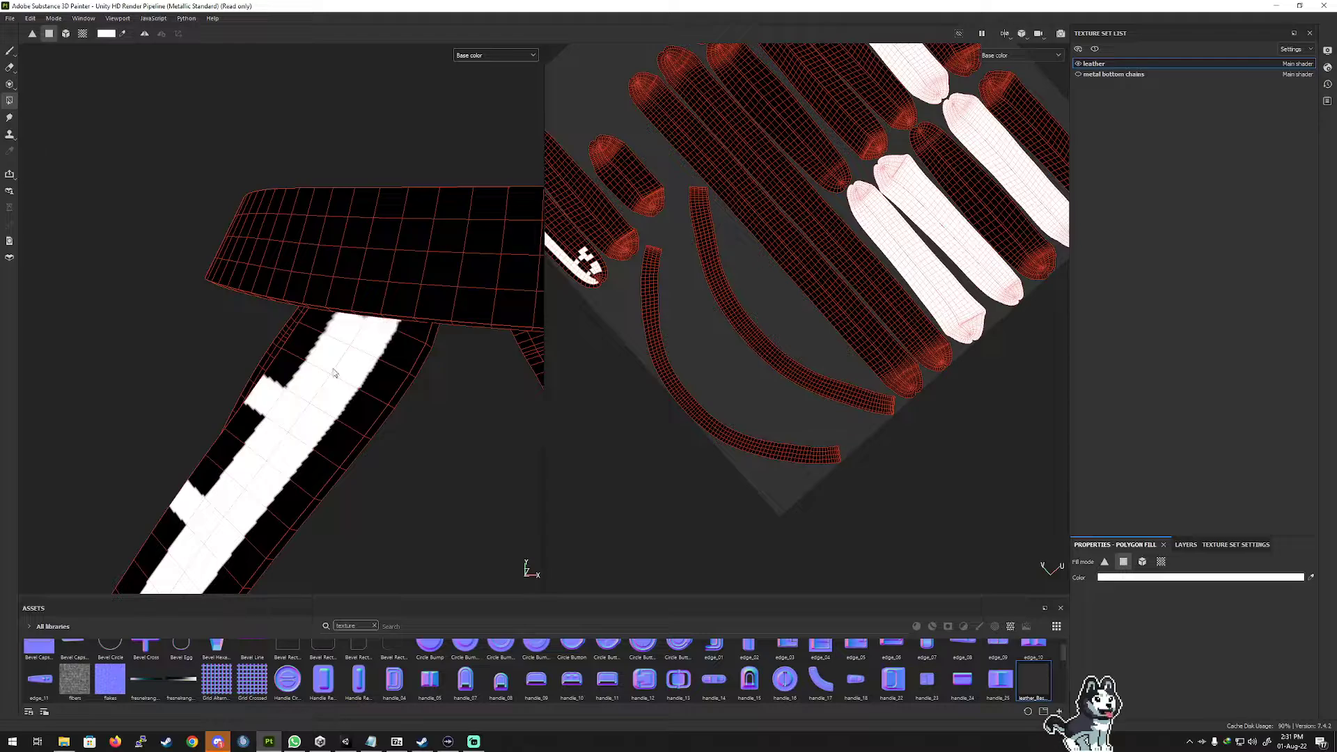
# Fill the missing stripe polygons white where the strap folds over beside the collar opening.
pyautogui.scroll(-5, 296, 408)
pyautogui.keyDown('alt'); pyautogui.moveTo(147, 464); pyautogui.dragTo(337, 197, button='middle'); pyautogui.keyUp('alt')
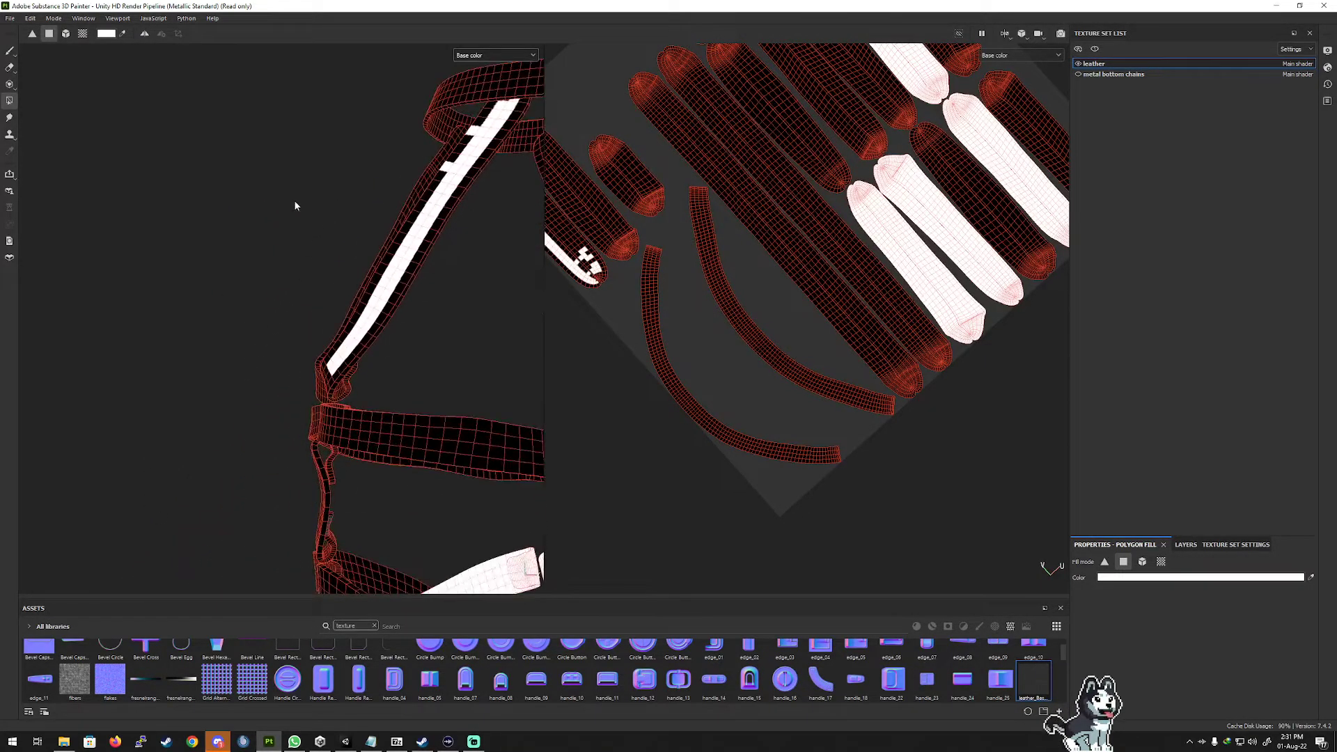
pyautogui.keyDown('alt'); pyautogui.moveTo(294, 199); pyautogui.dragTo(362, 242, button='right'); pyautogui.keyUp('alt')
pyautogui.keyDown('alt'); pyautogui.moveTo(244, 235); pyautogui.dragTo(427, 262); pyautogui.keyUp('alt')
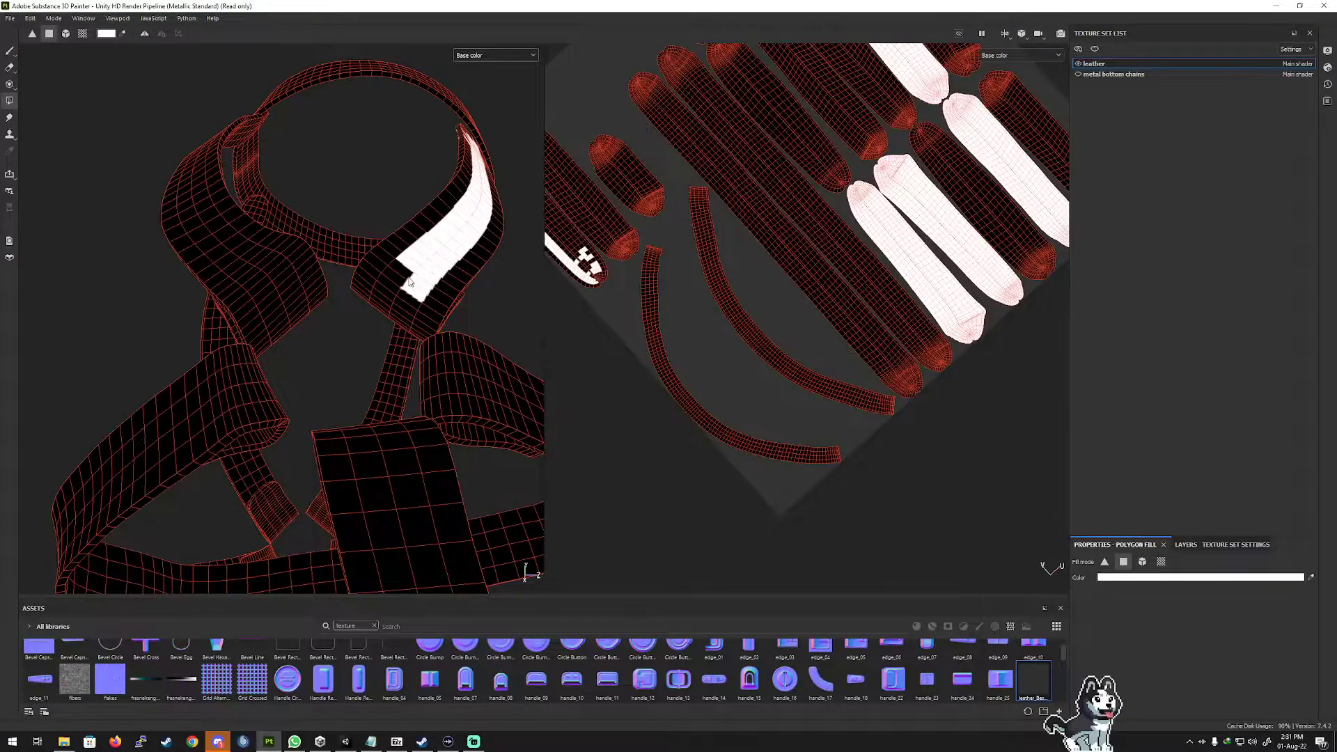
pyautogui.click(402, 282)
pyautogui.click(403, 299)
pyautogui.click(396, 313)
pyautogui.rightClick(326, 297)
pyautogui.click(365, 277)
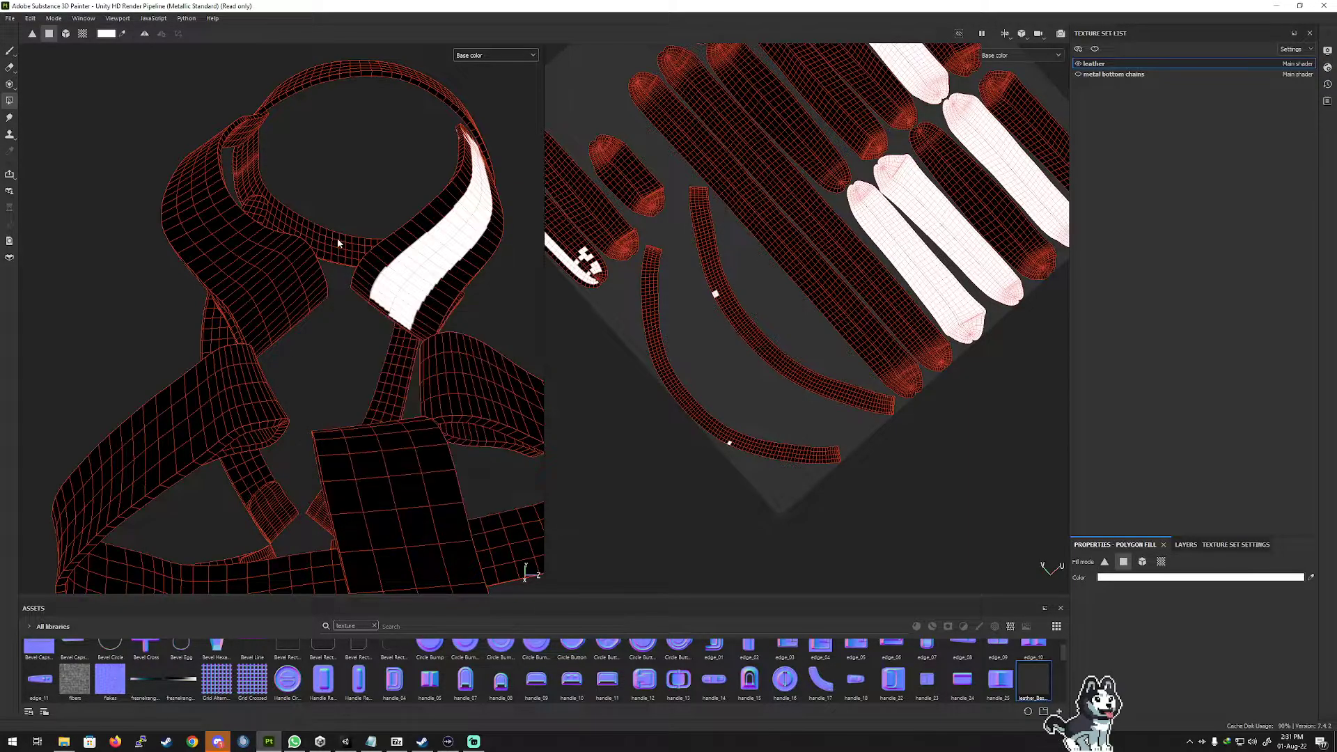
# Fill the centre polygons around the folded loop at the strap's lower end white, seen from behind.
pyautogui.moveTo(323, 238)
pyautogui.mouseDown()
pyautogui.moveTo(394, 239)
pyautogui.moveTo(341, 220)
pyautogui.mouseUp()
pyautogui.moveTo(344, 164)
pyautogui.mouseDown()
pyautogui.moveTo(463, 197)
pyautogui.moveTo(472, 215)
pyautogui.moveTo(301, 185)
pyautogui.moveTo(245, 149)
pyautogui.moveTo(229, 185)
pyautogui.moveTo(289, 166)
pyautogui.mouseUp()
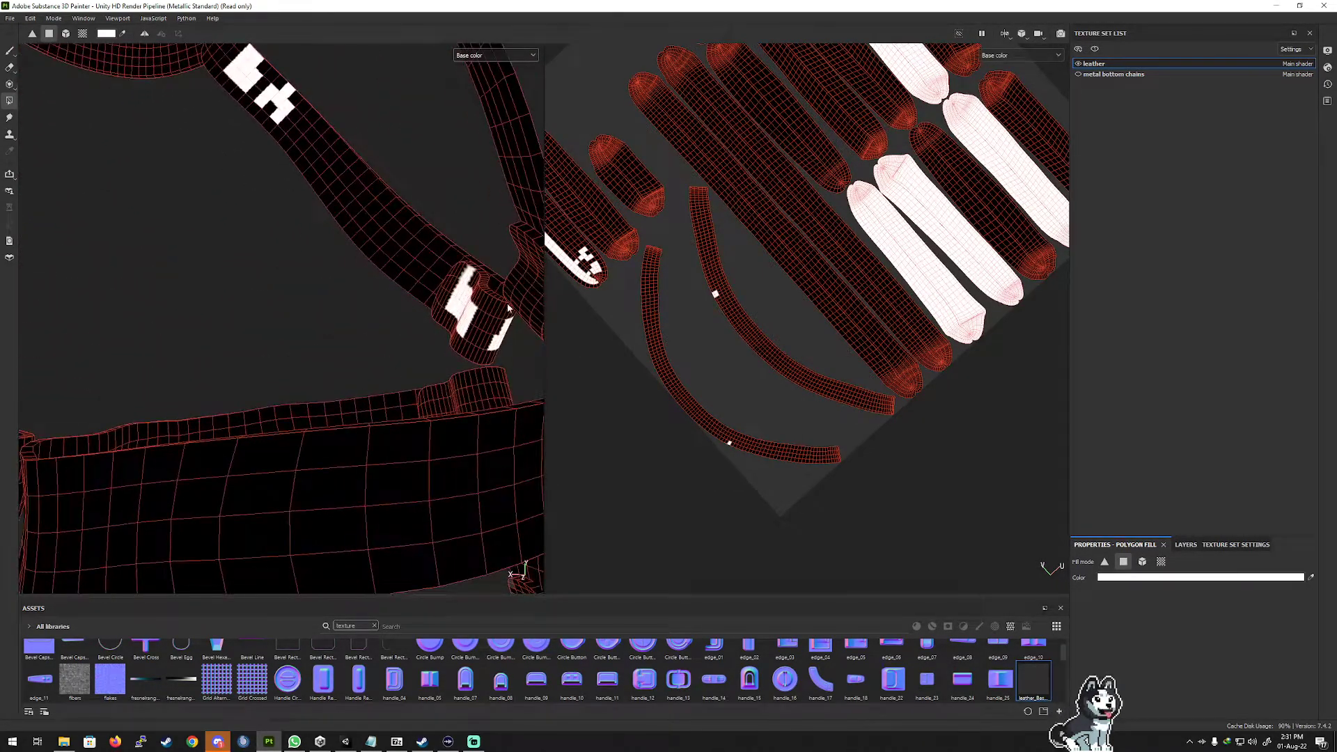
pyautogui.moveTo(491, 330); pyautogui.dragTo(487, 348)
pyautogui.click(481, 337)
pyautogui.click(487, 341)
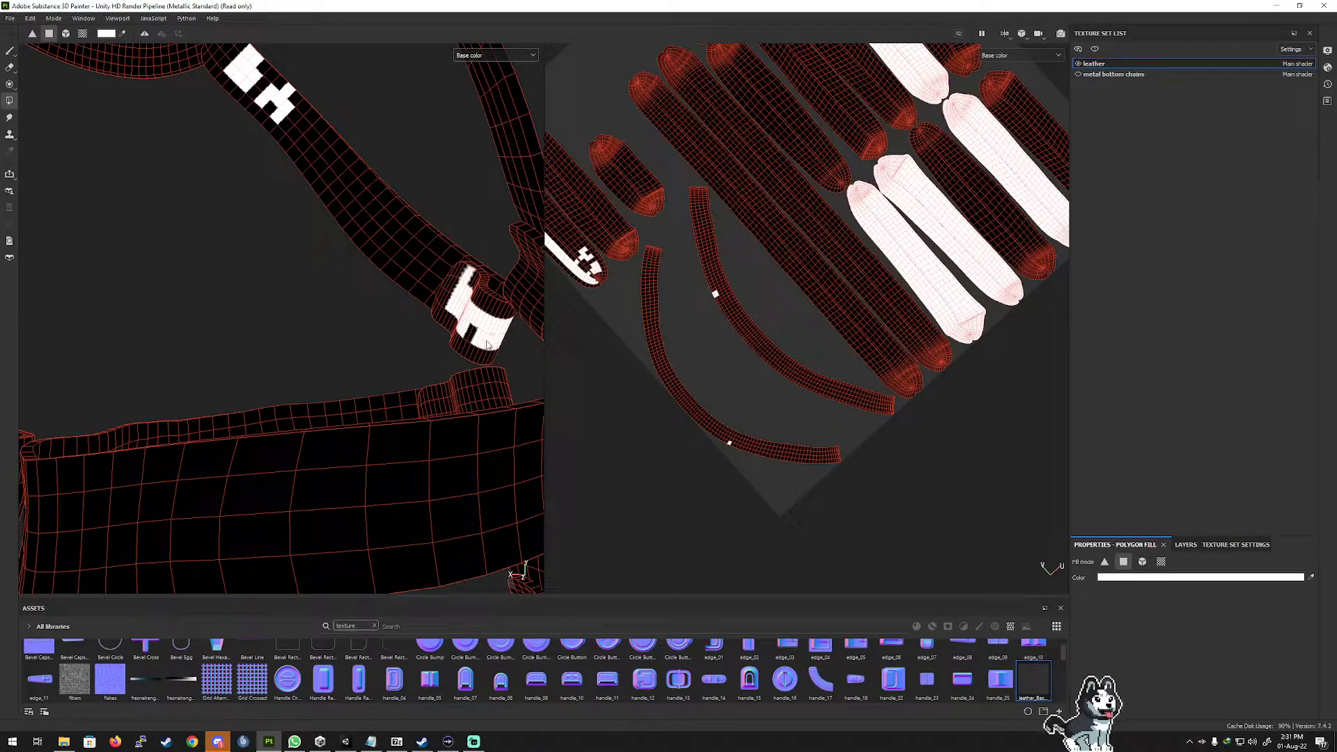
pyautogui.click(474, 337)
pyautogui.click(470, 333)
pyautogui.click(467, 333)
# Set the fill color to black and fill the stray white polygons near the upper end of the back strap.
pyautogui.click(1176, 577)
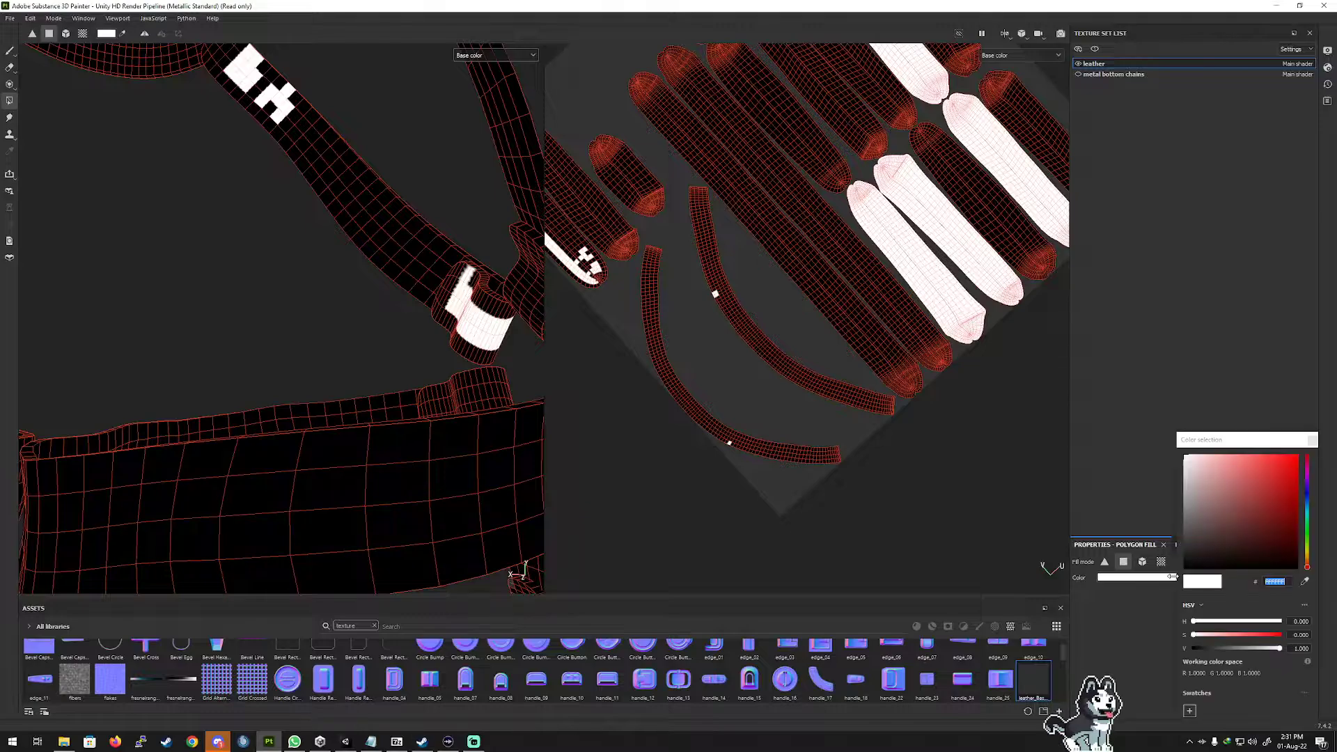
pyautogui.moveTo(1202, 541); pyautogui.dragTo(1172, 577)
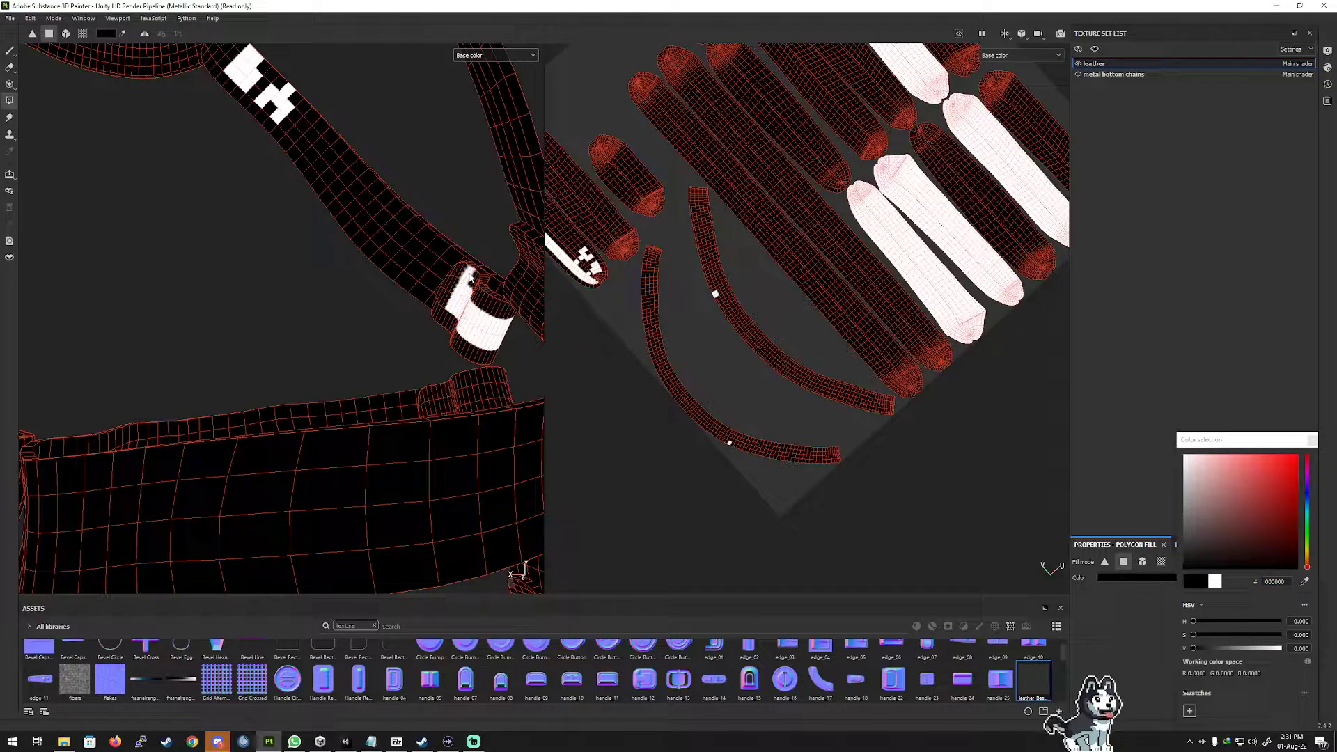
pyautogui.moveTo(223, 63)
pyautogui.mouseDown()
pyautogui.moveTo(246, 86)
pyautogui.moveTo(254, 62)
pyautogui.moveTo(278, 115)
pyautogui.mouseUp()
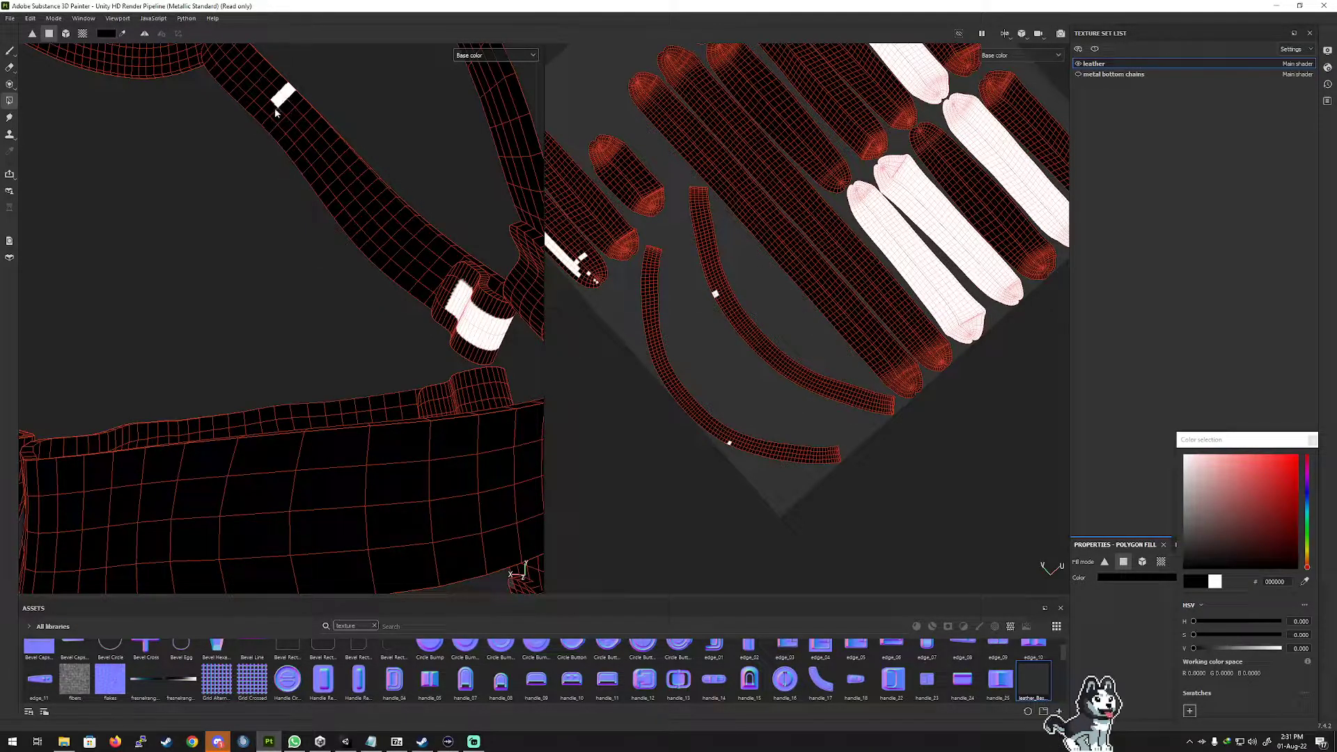
pyautogui.click(288, 91)
pyautogui.click(280, 101)
# Fill the stray white polygons on the collar beside the opposite back strap black.
pyautogui.scroll(-4, 365, 267)
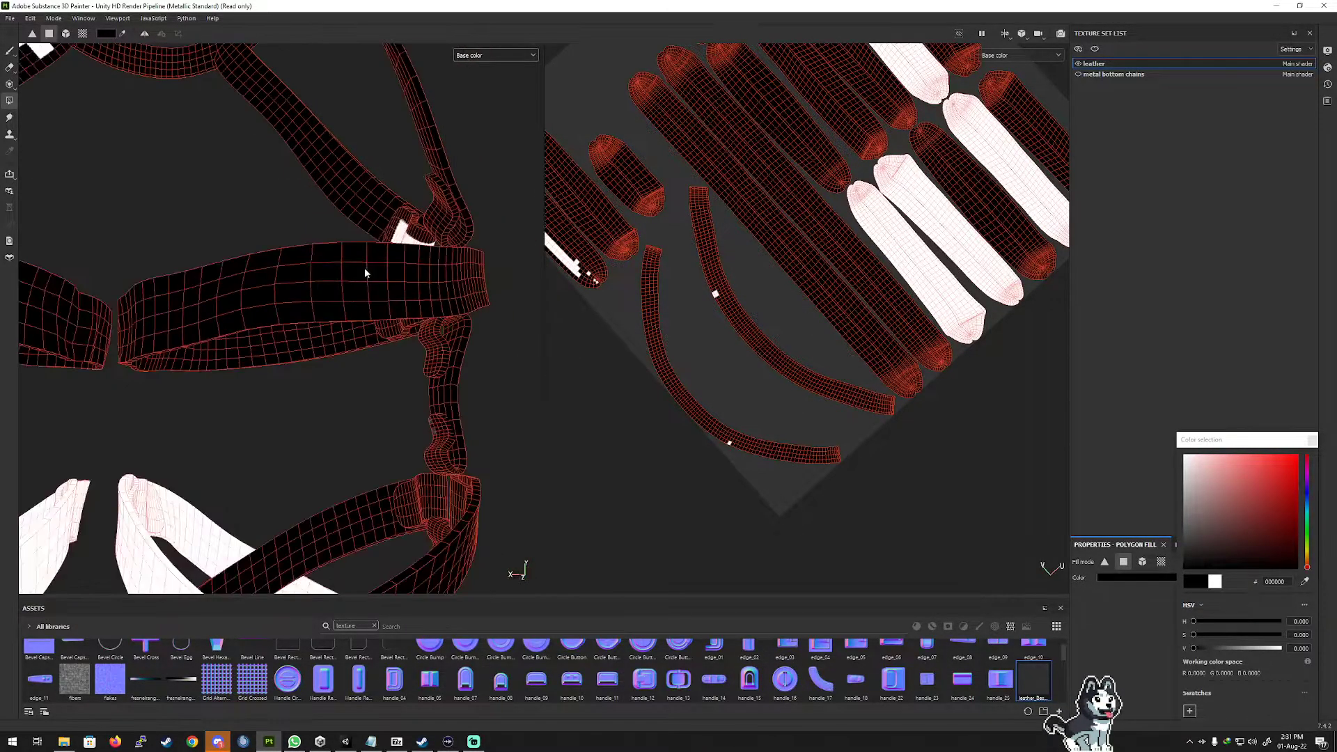
pyautogui.keyDown('alt'); pyautogui.moveTo(371, 230); pyautogui.dragTo(395, 374, button='middle'); pyautogui.keyUp('alt')
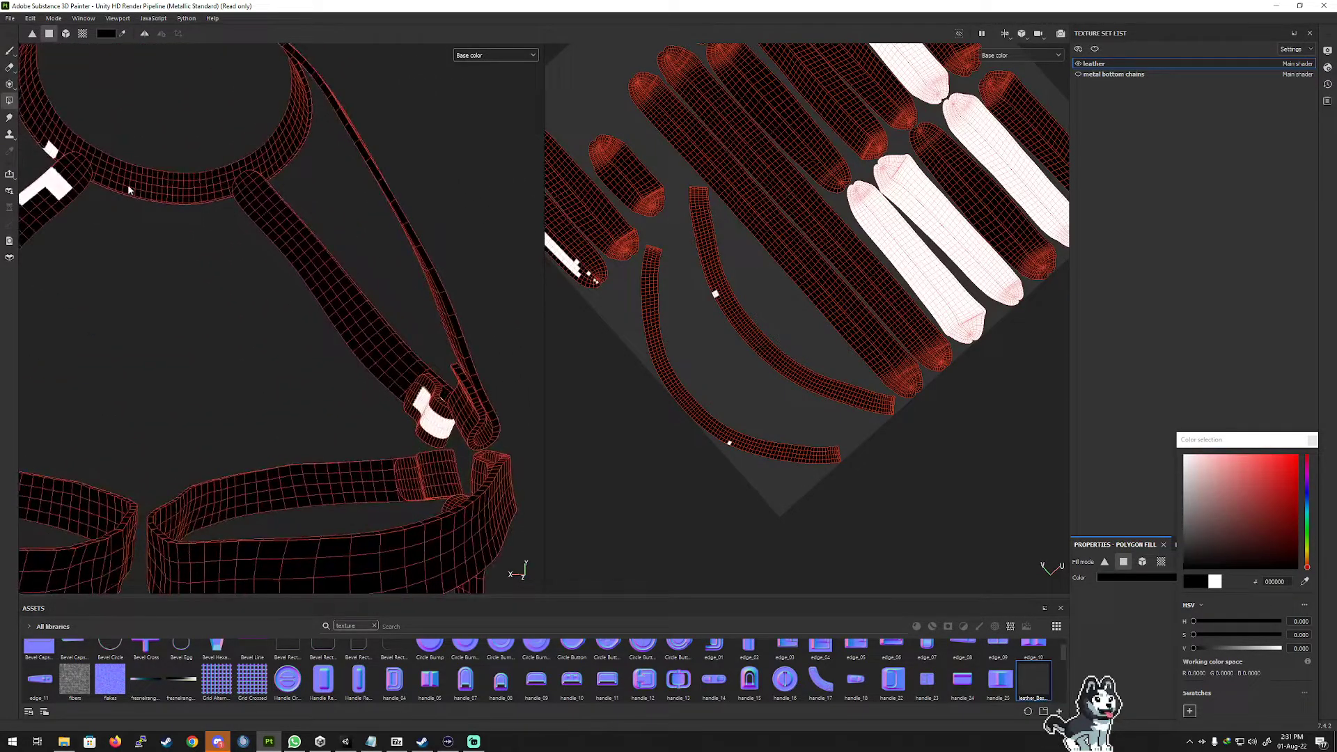
pyautogui.click(50, 148)
pyautogui.click(53, 152)
pyautogui.click(51, 156)
pyautogui.keyDown('alt'); pyautogui.moveTo(111, 210); pyautogui.dragTo(192, 274, button='middle'); pyautogui.keyUp('alt')
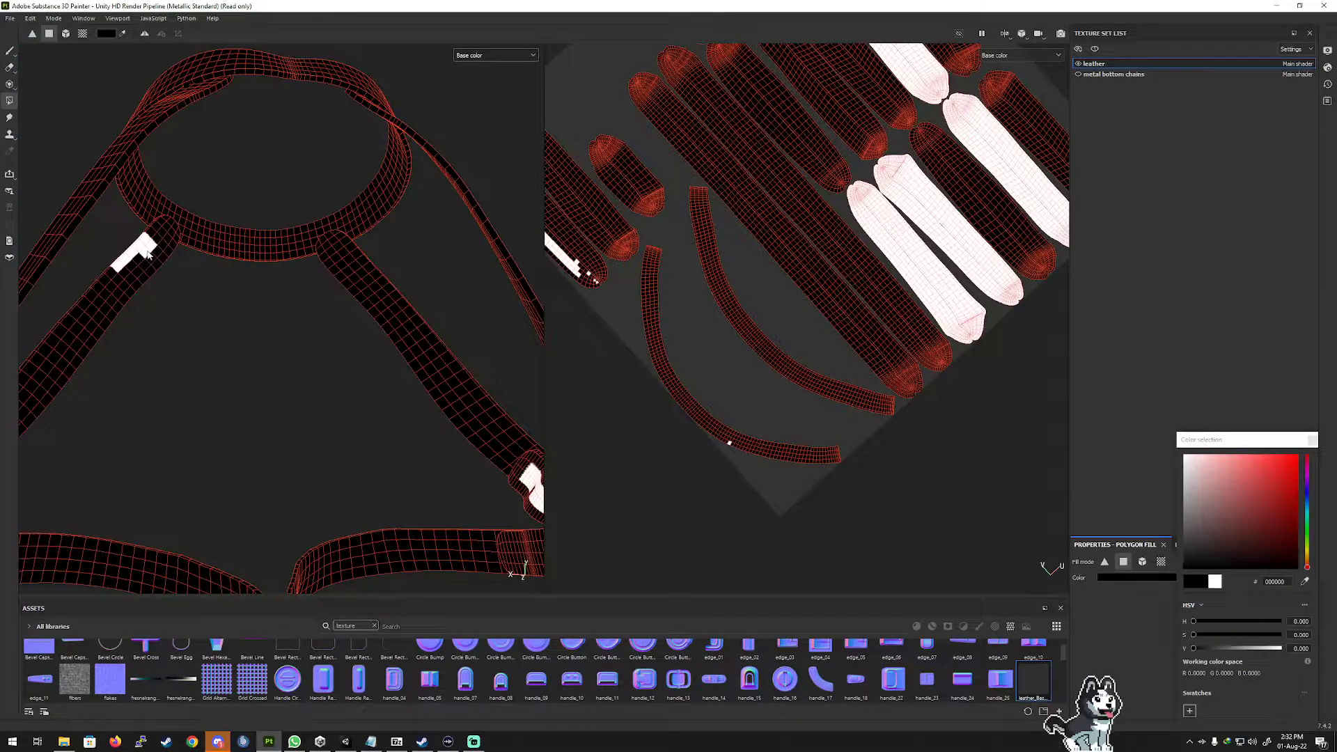
# Fill the stray white polygons on the collar's outer face and along the edge of the strap below it black.
pyautogui.moveTo(147, 254)
pyautogui.mouseDown()
pyautogui.moveTo(143, 242)
pyautogui.moveTo(127, 261)
pyautogui.moveTo(230, 319)
pyautogui.moveTo(355, 353)
pyautogui.mouseUp()
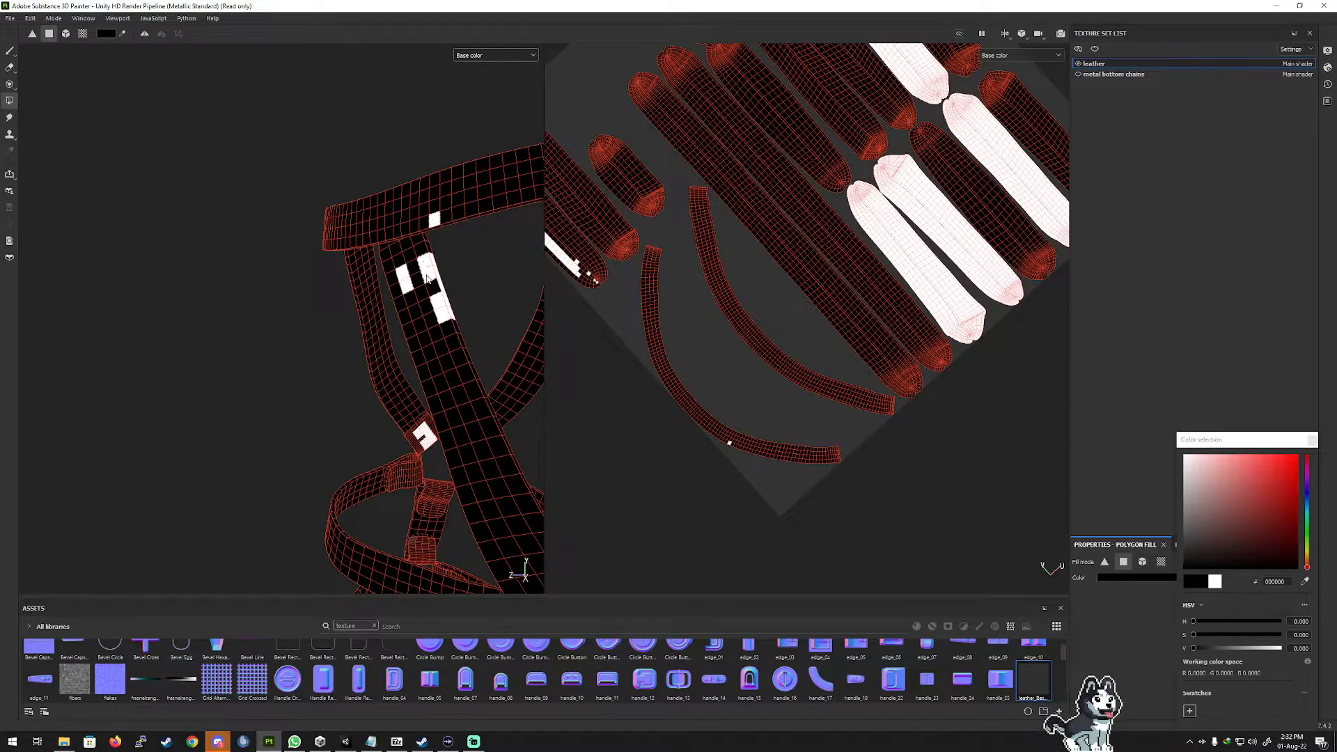
pyautogui.moveTo(428, 278); pyautogui.dragTo(426, 264)
pyautogui.click(435, 225)
pyautogui.moveTo(426, 263); pyautogui.dragTo(447, 305)
pyautogui.click(441, 304)
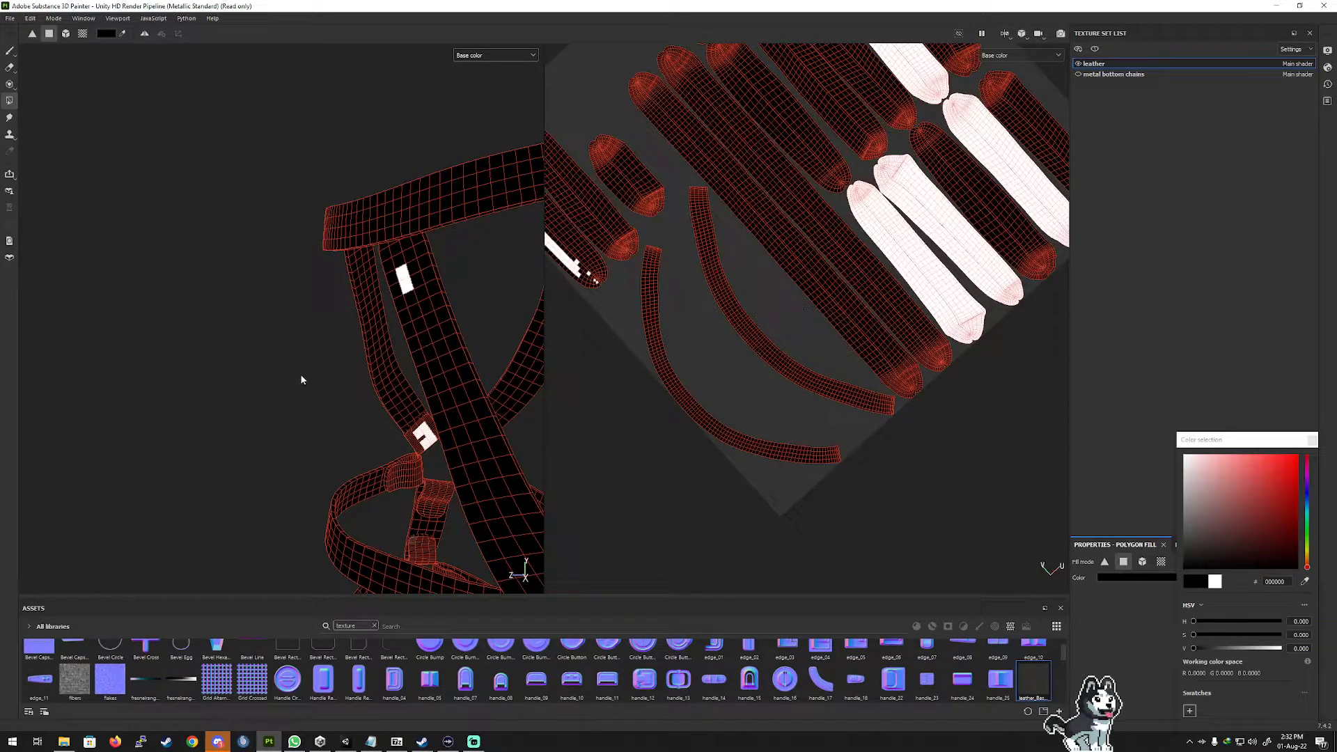
# Set the fill color back to white and fill the missed polygon in the small loop at the strap's lower end.
pyautogui.click(1215, 581)
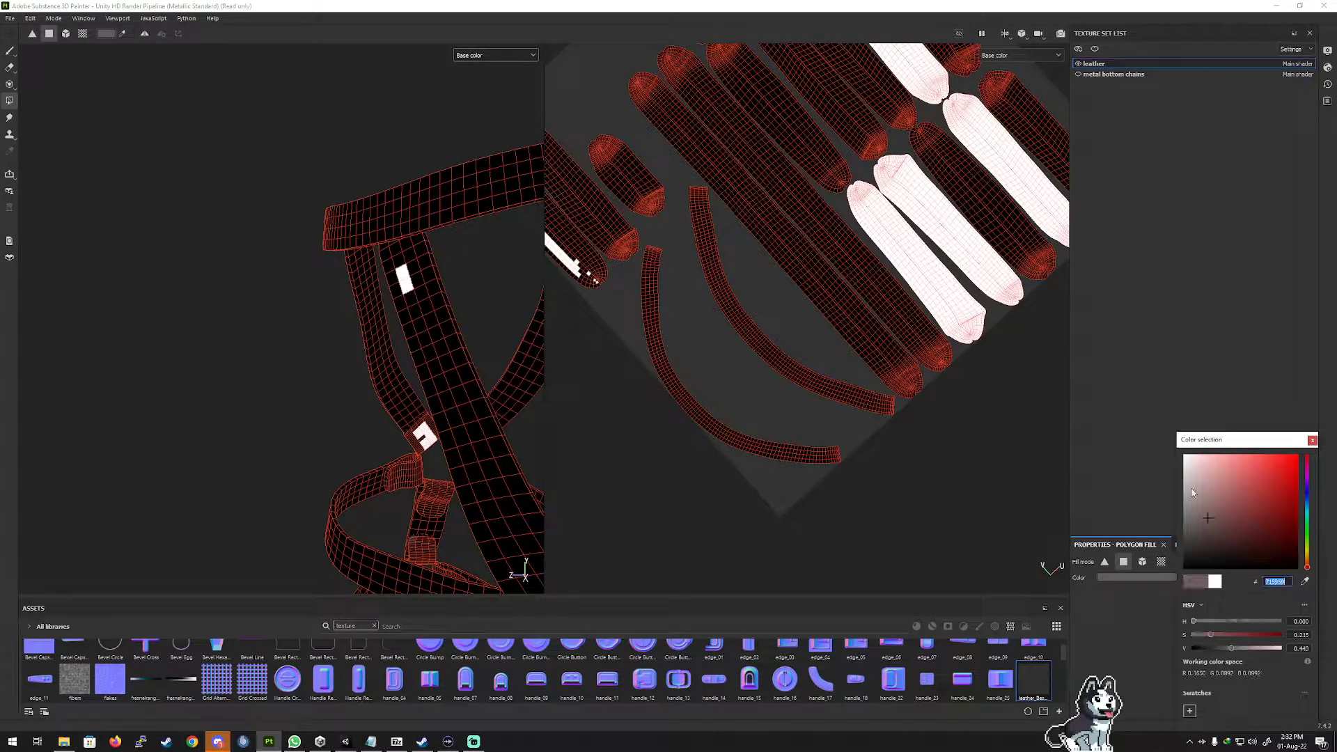
pyautogui.click(422, 440)
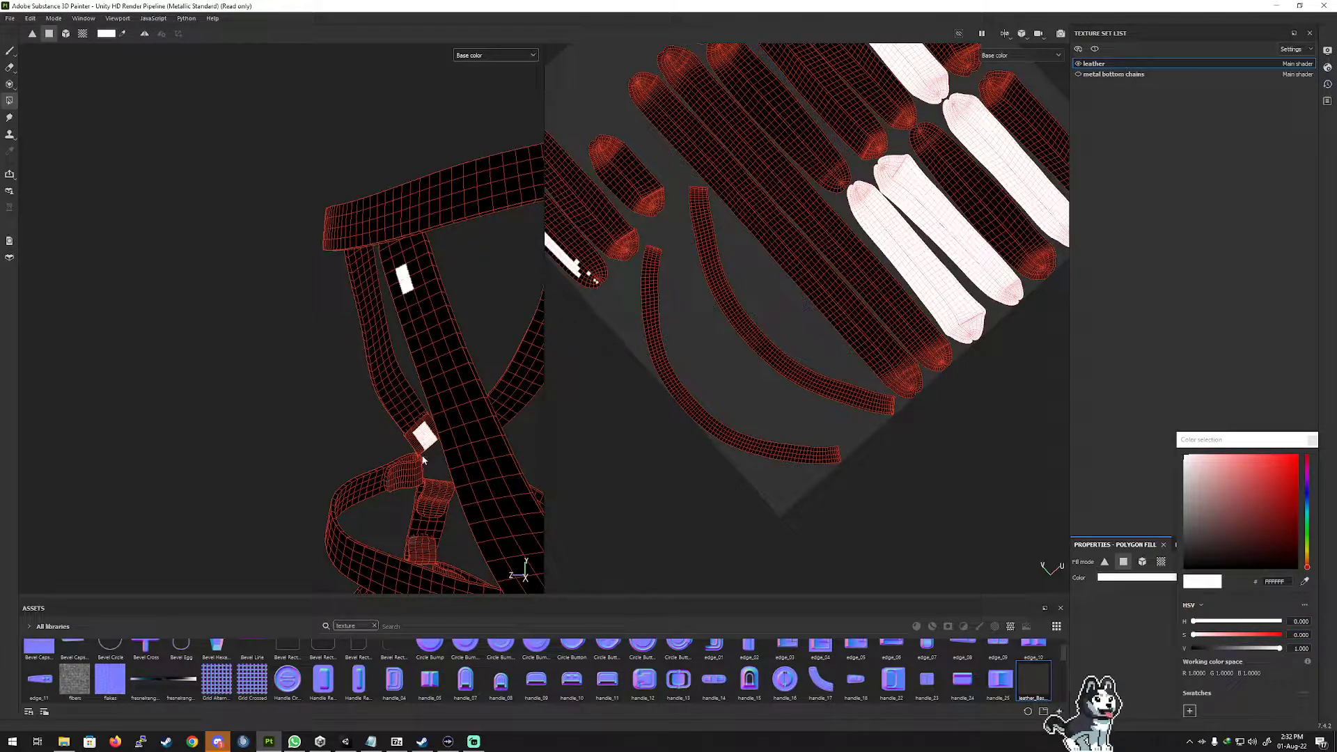
pyautogui.scroll(-2, 459, 450)
pyautogui.scroll(-4, 458, 449)
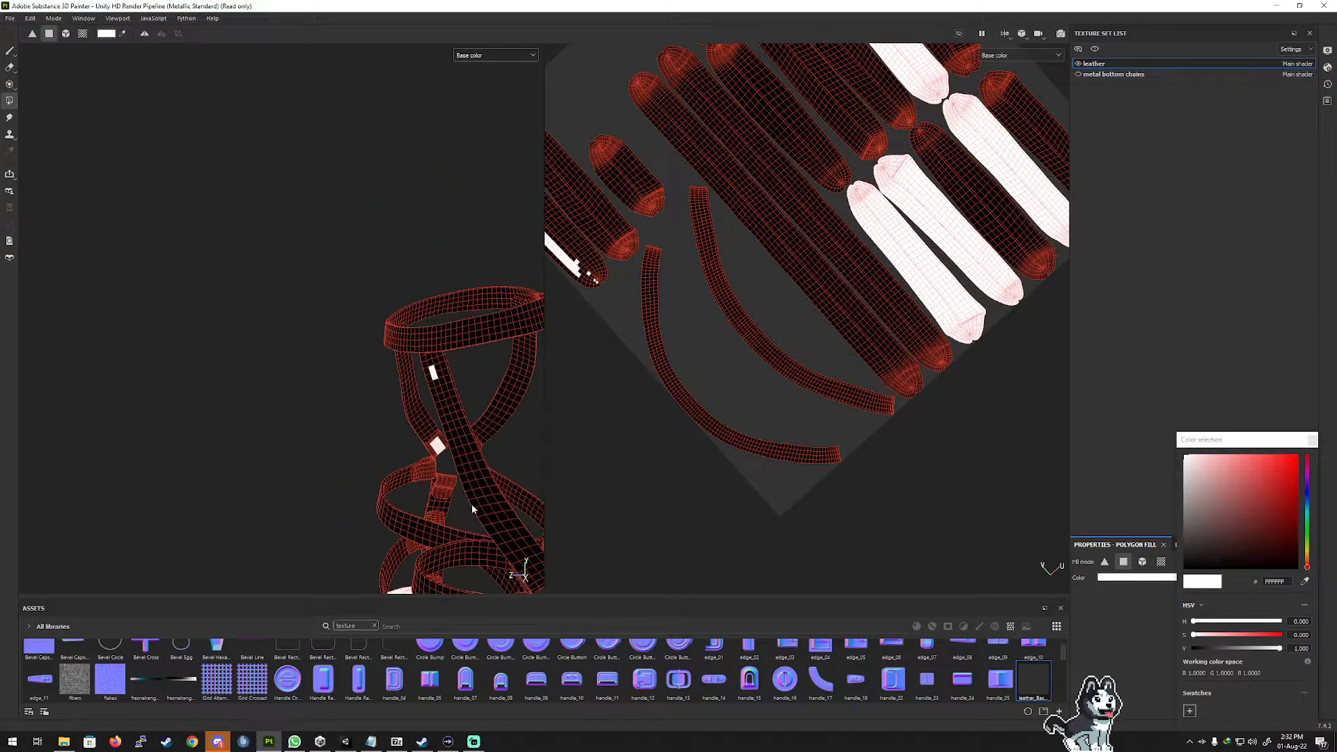
# Start a white centre stripe, two polygons wide, at the collar end of the long side strap.
pyautogui.scroll(4, 452, 452)
pyautogui.click(422, 299)
pyautogui.click(415, 301)
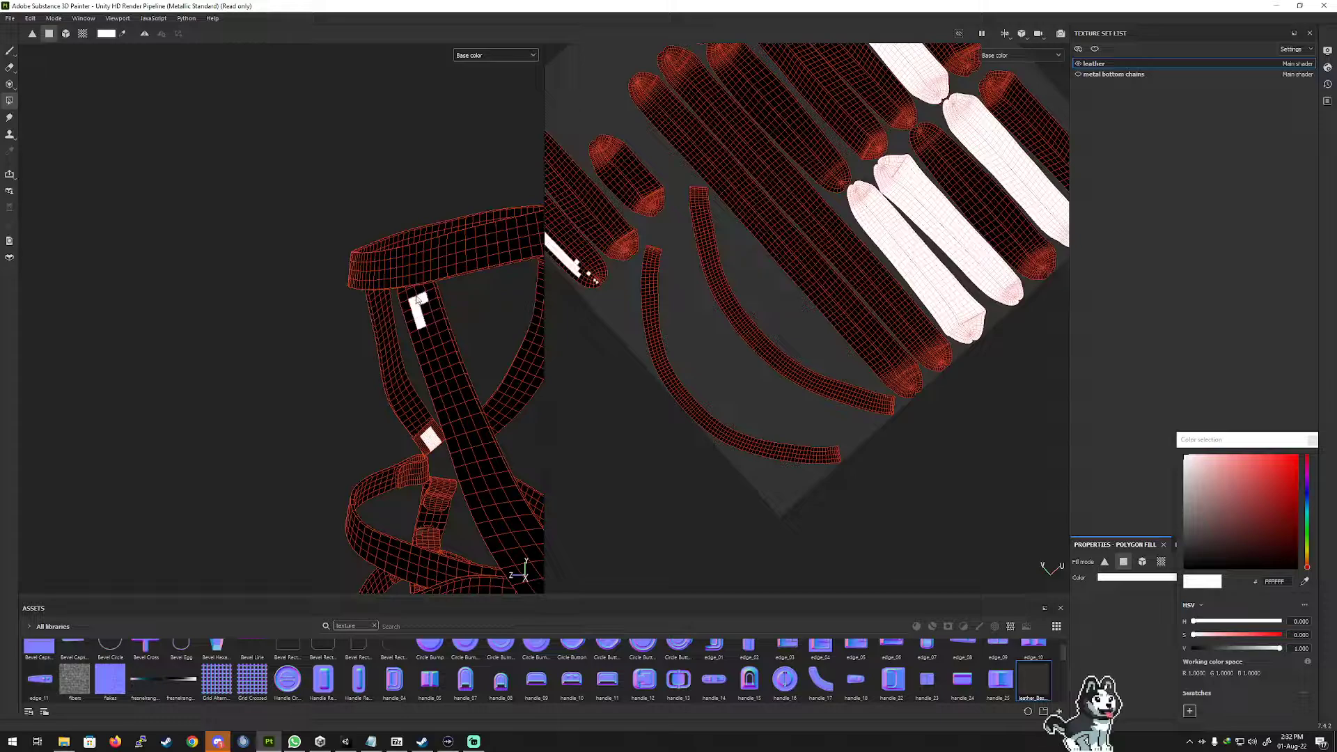
pyautogui.click(412, 294)
pyautogui.click(421, 292)
pyautogui.click(427, 307)
pyautogui.click(429, 317)
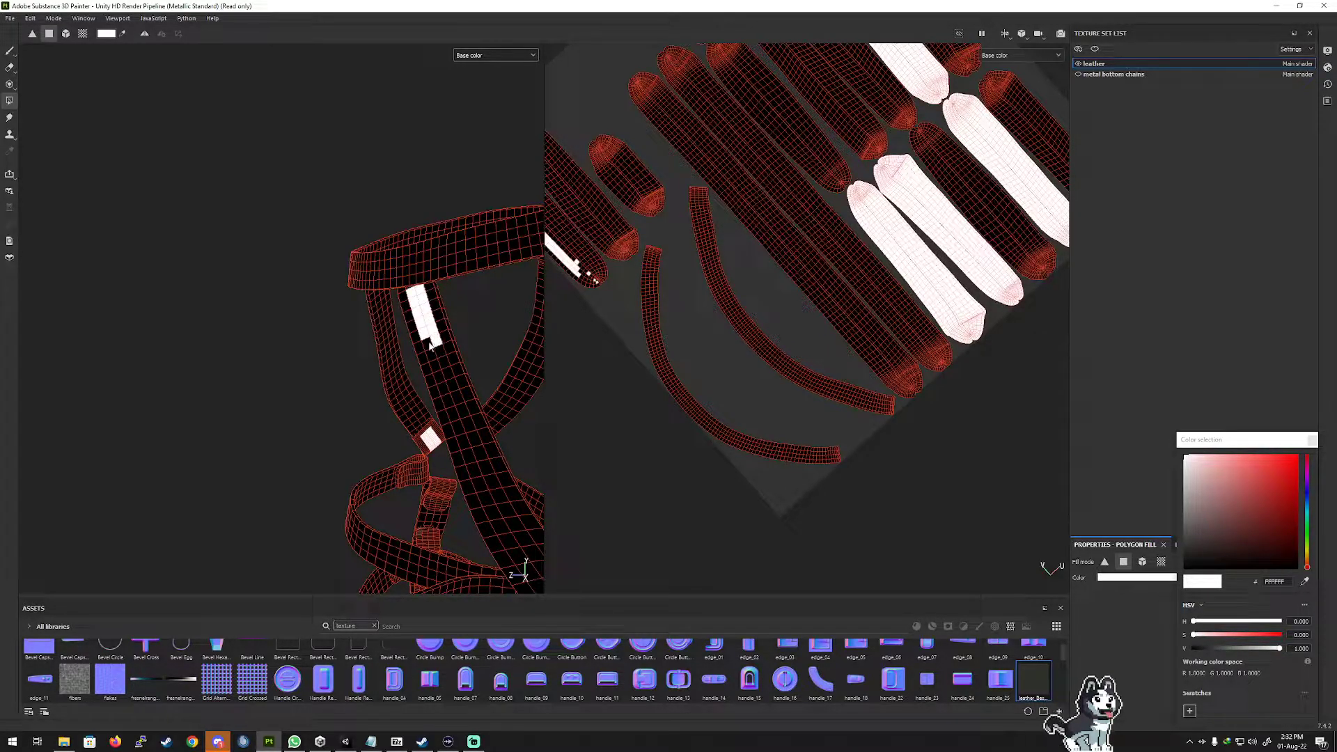
# Extend the two-polygon-wide white centre stripe down the upper half of the long side strap.
pyautogui.click(432, 345)
pyautogui.click(436, 353)
pyautogui.click(450, 390)
pyautogui.click(455, 403)
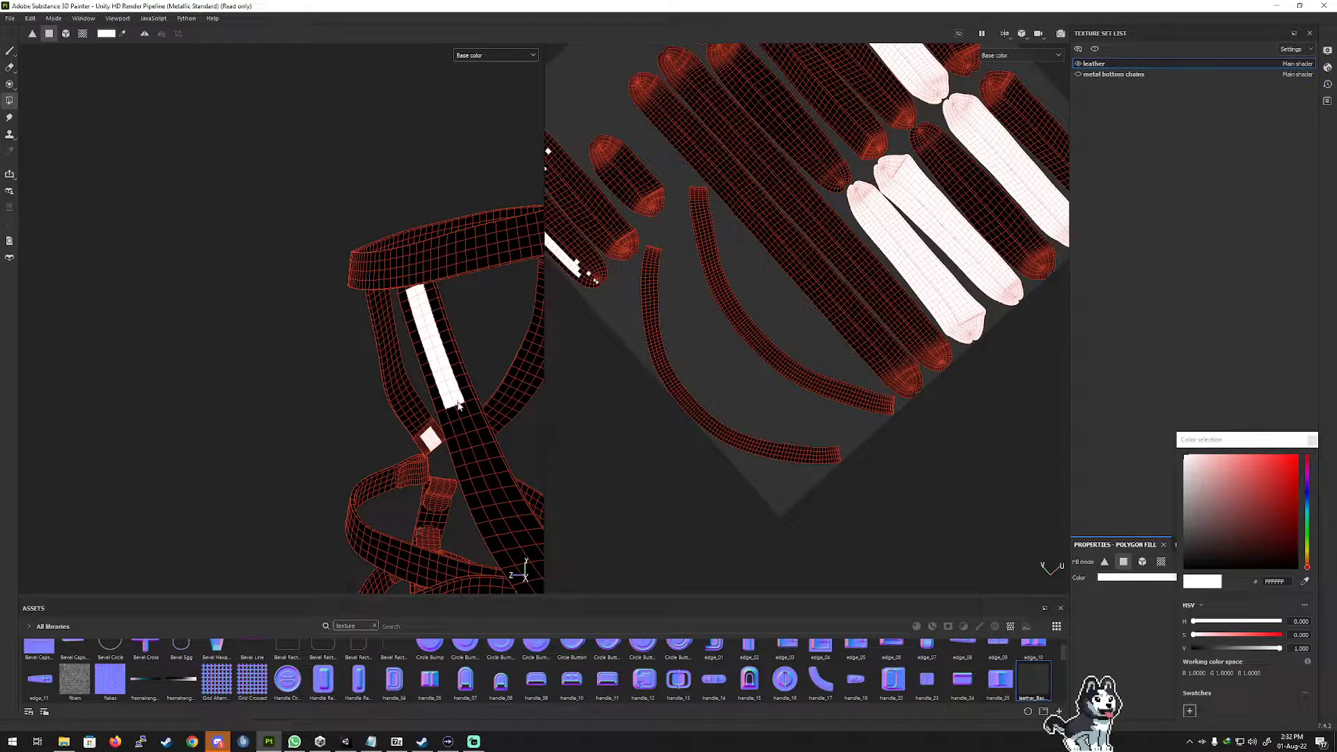
pyautogui.click(462, 415)
pyautogui.click(459, 427)
pyautogui.click(466, 435)
pyautogui.click(469, 461)
pyautogui.click(474, 473)
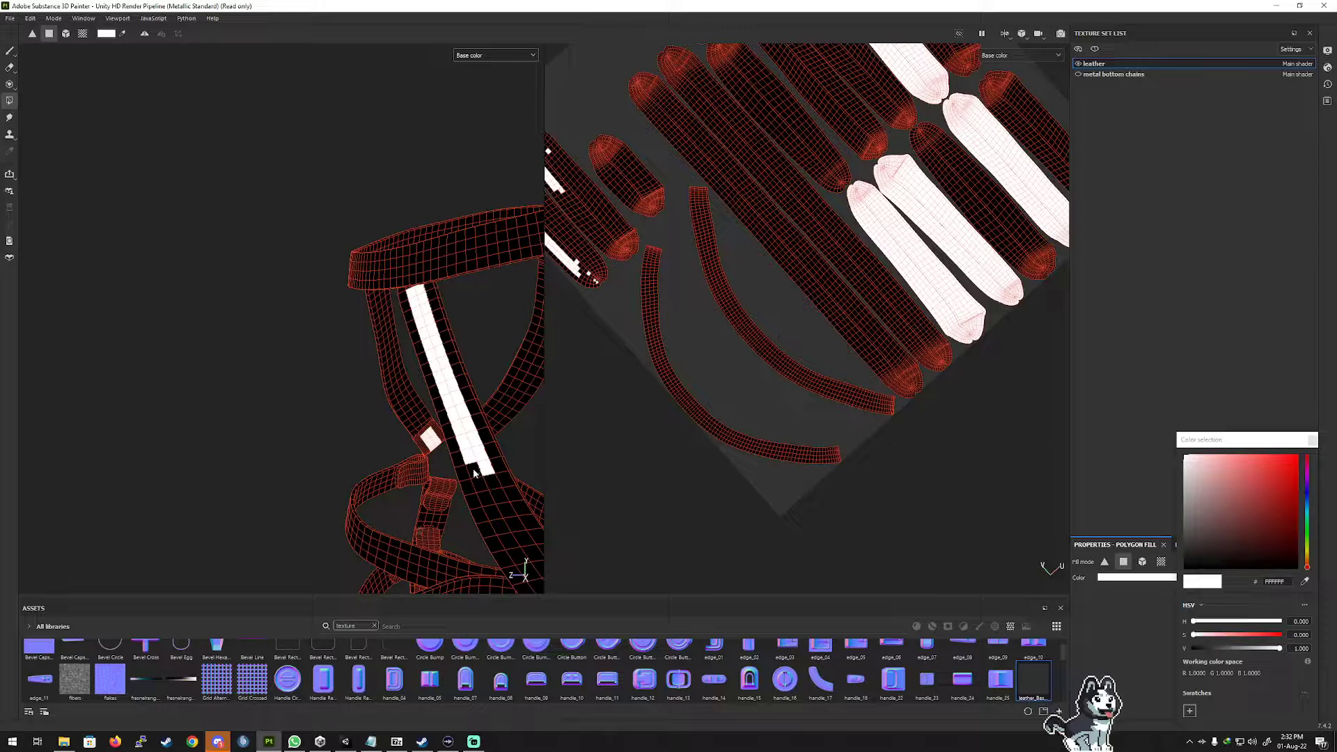
pyautogui.click(474, 471)
pyautogui.scroll(-1, 482, 486)
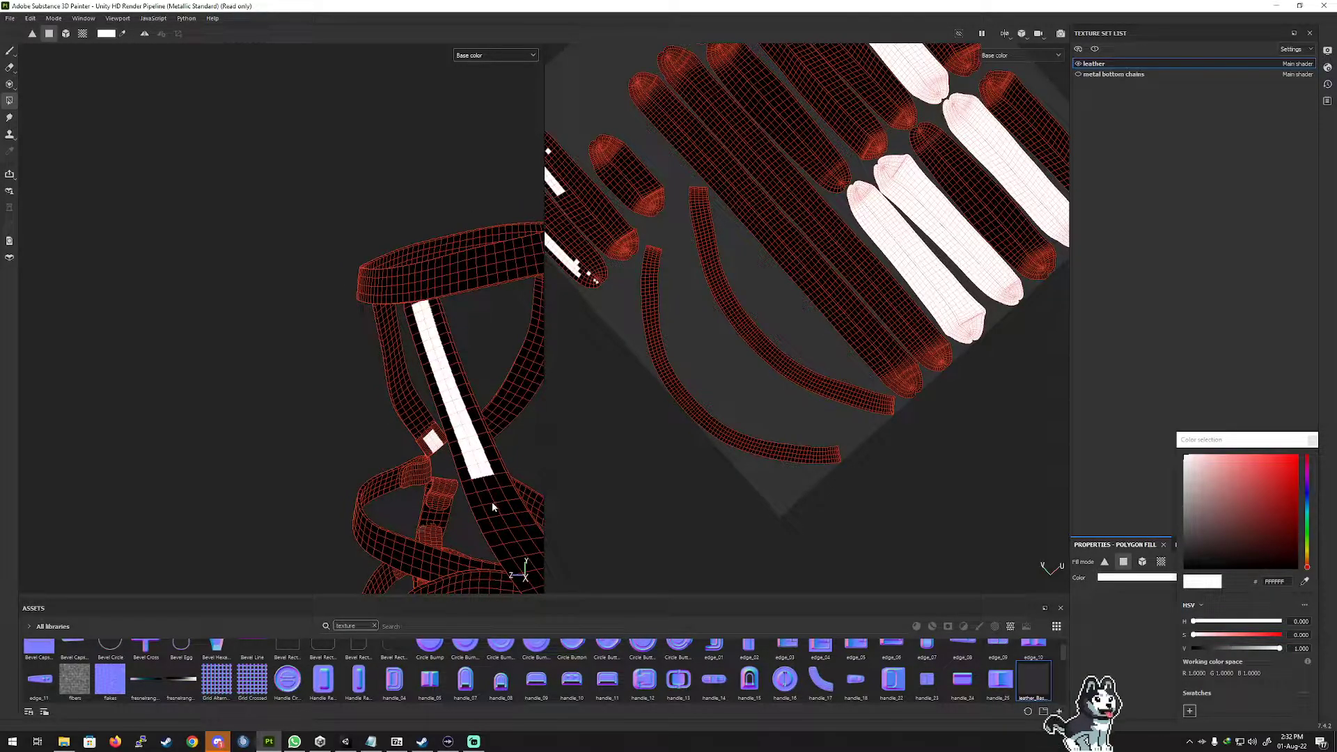
# Continue the white centre stripe along the lower half of the long side strap to the fold at its lower end.
pyautogui.moveTo(491, 502); pyautogui.dragTo(402, 296, button='middle')
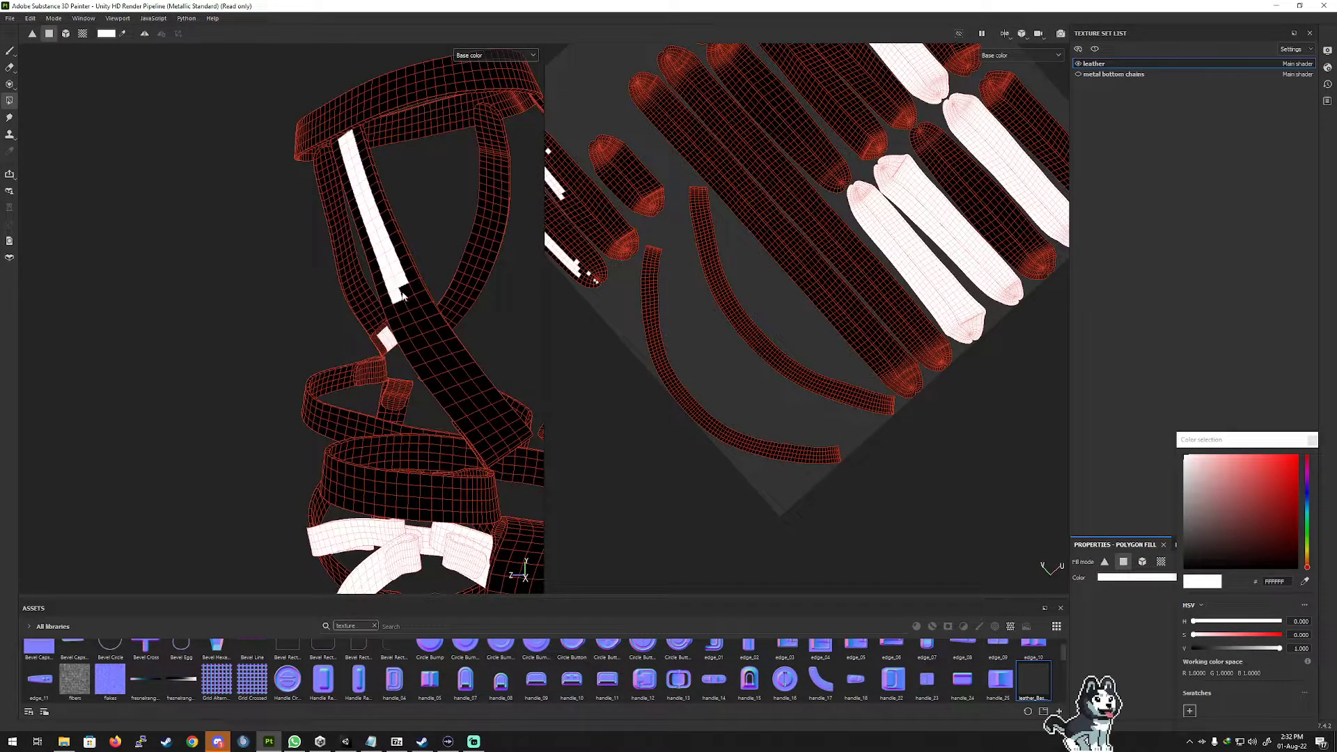
pyautogui.click(416, 320)
pyautogui.click(425, 324)
pyautogui.click(425, 340)
pyautogui.click(432, 346)
pyautogui.click(440, 357)
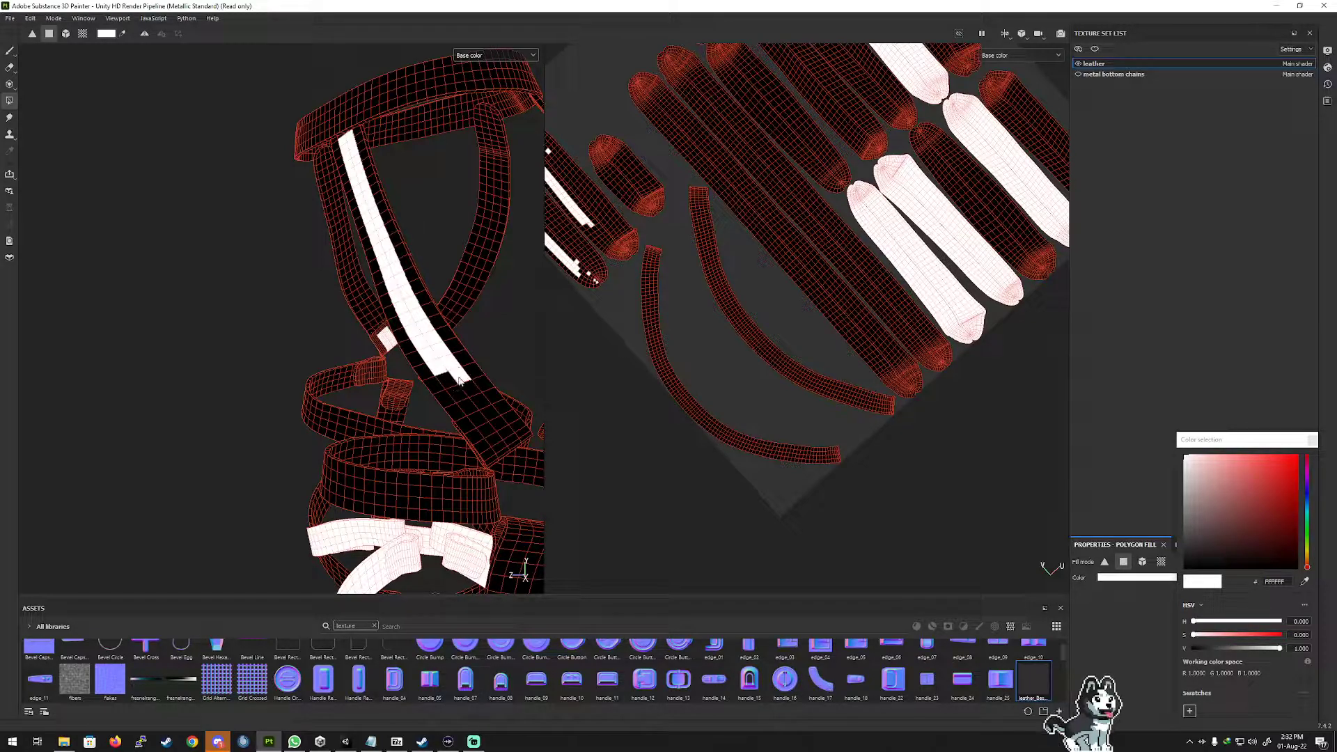
pyautogui.click(465, 390)
pyautogui.click(470, 407)
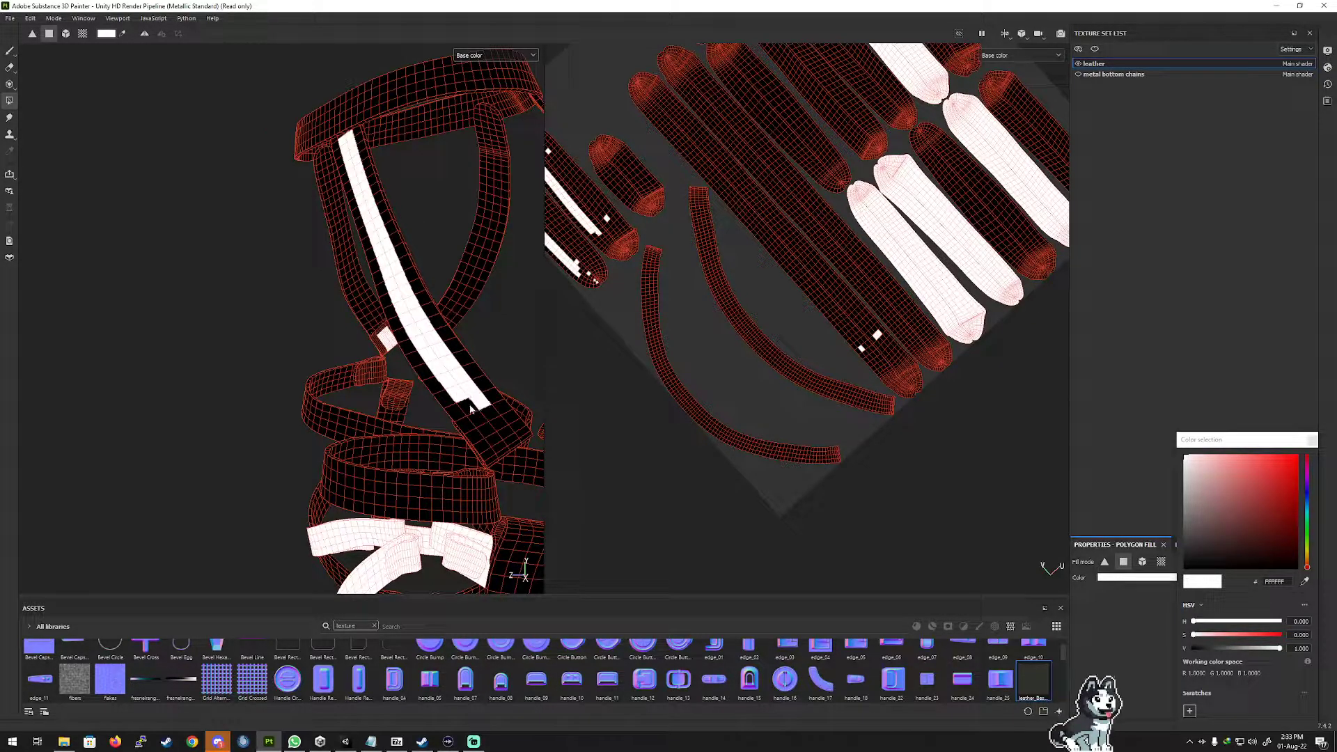
pyautogui.click(497, 437)
pyautogui.click(496, 439)
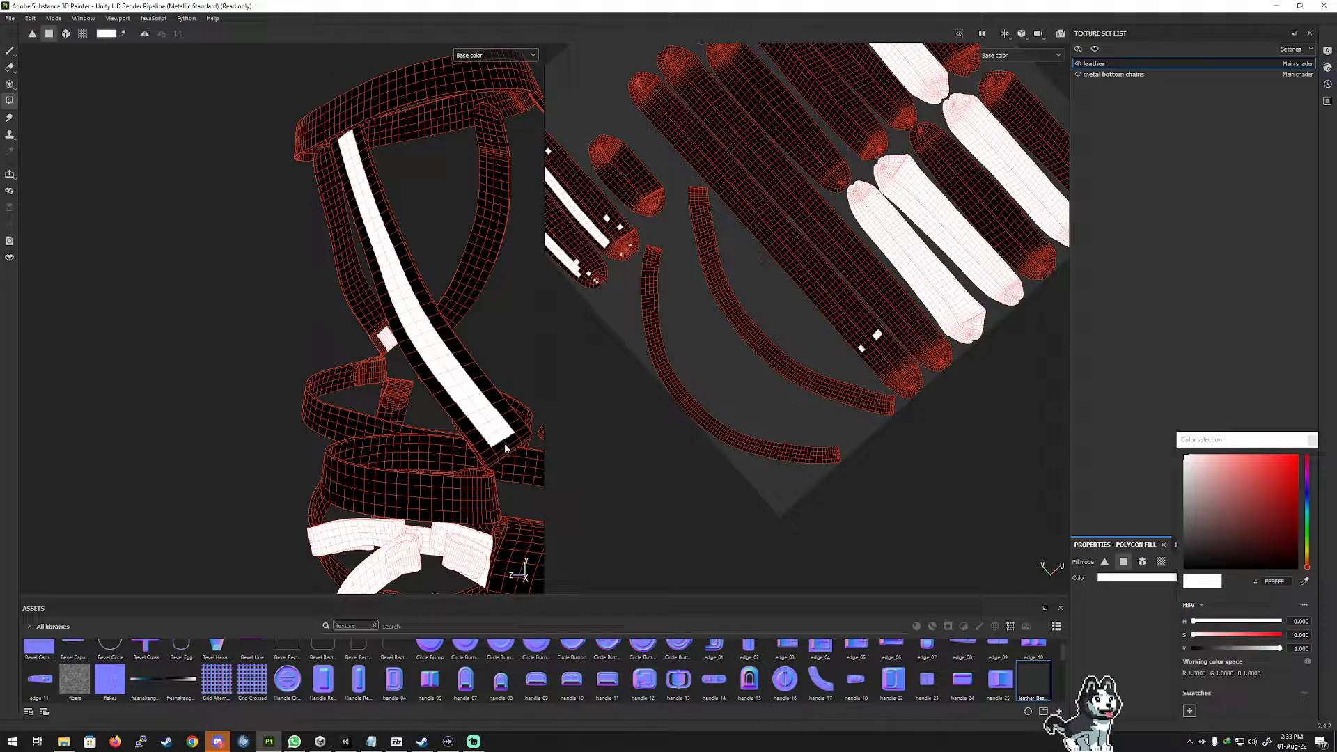
pyautogui.click(503, 447)
pyautogui.click(510, 444)
# Fill polygons white on the outer face of the folded loop at the strap's lower end to continue the stripe.
pyautogui.keyDown('alt'); pyautogui.moveTo(416, 397); pyautogui.dragTo(346, 299); pyautogui.keyUp('alt')
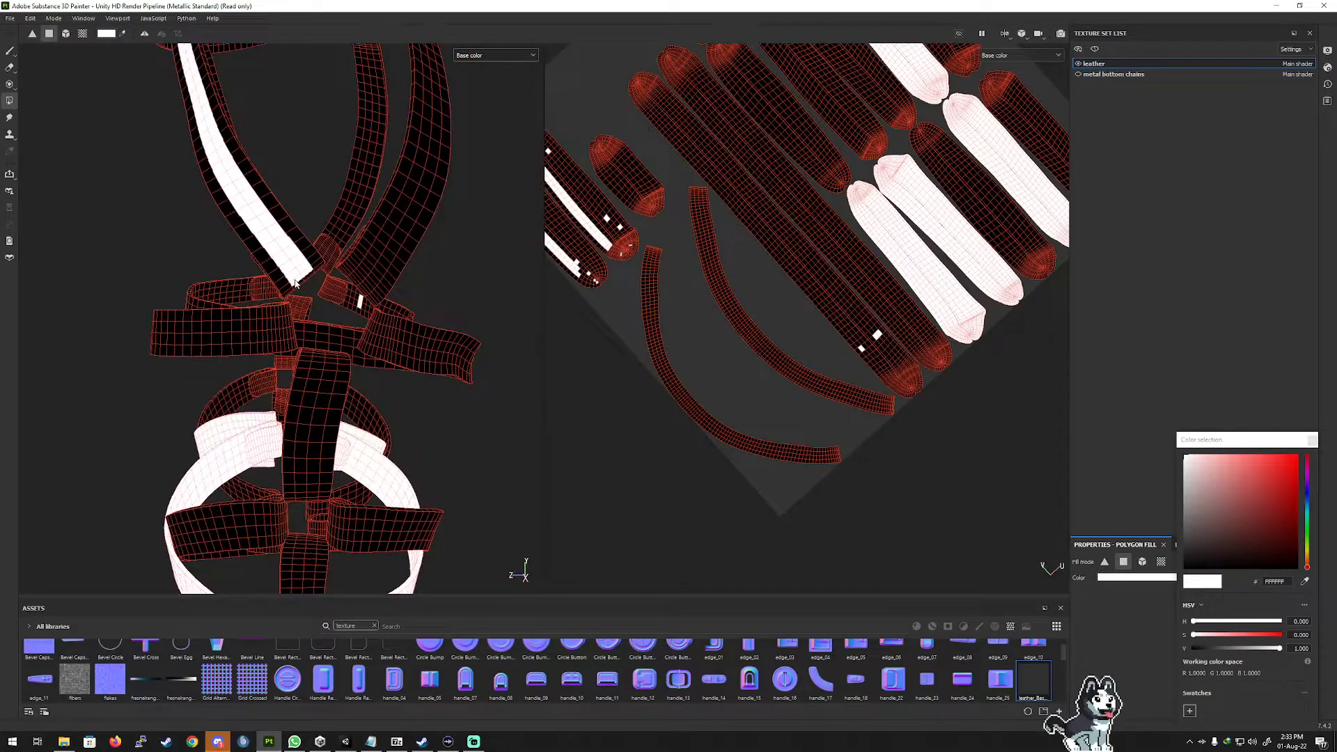
pyautogui.scroll(3, 312, 291)
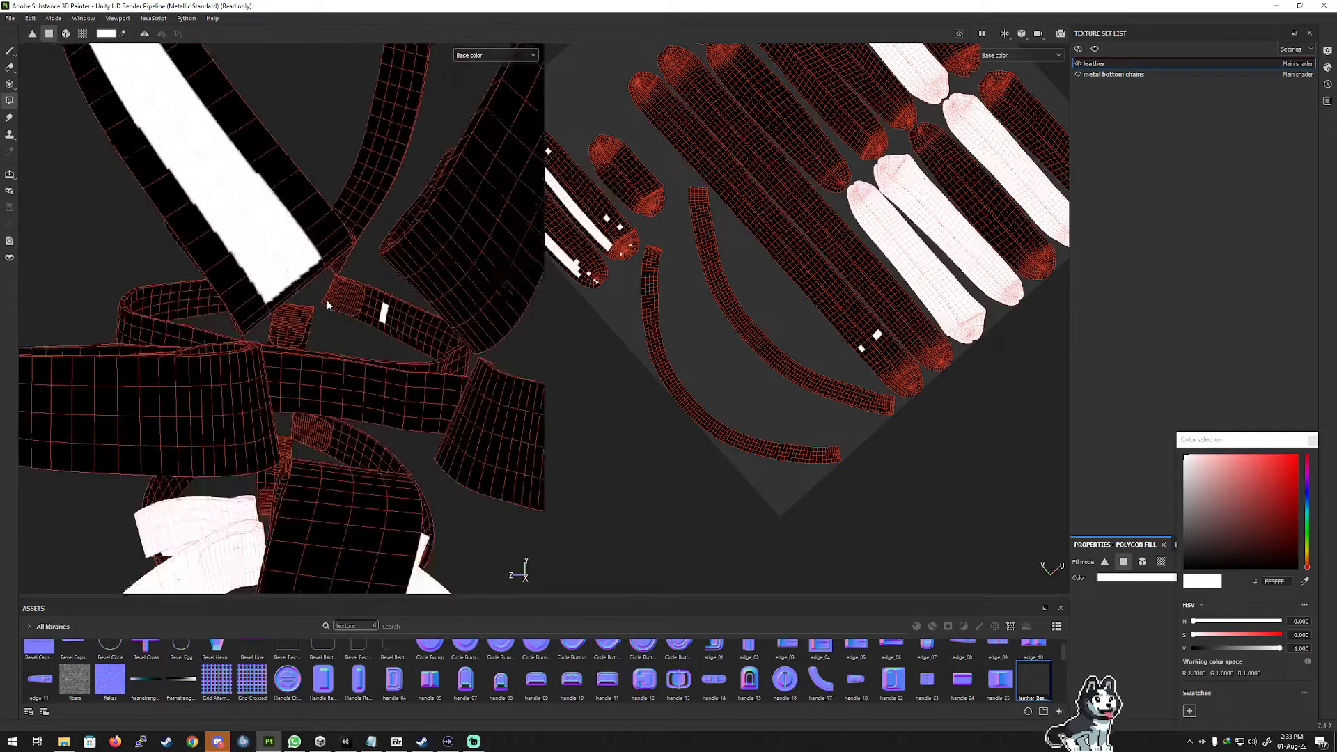
pyautogui.rightClick(361, 329)
pyautogui.keyDown('alt'); pyautogui.moveTo(336, 333); pyautogui.dragTo(358, 307); pyautogui.keyUp('alt')
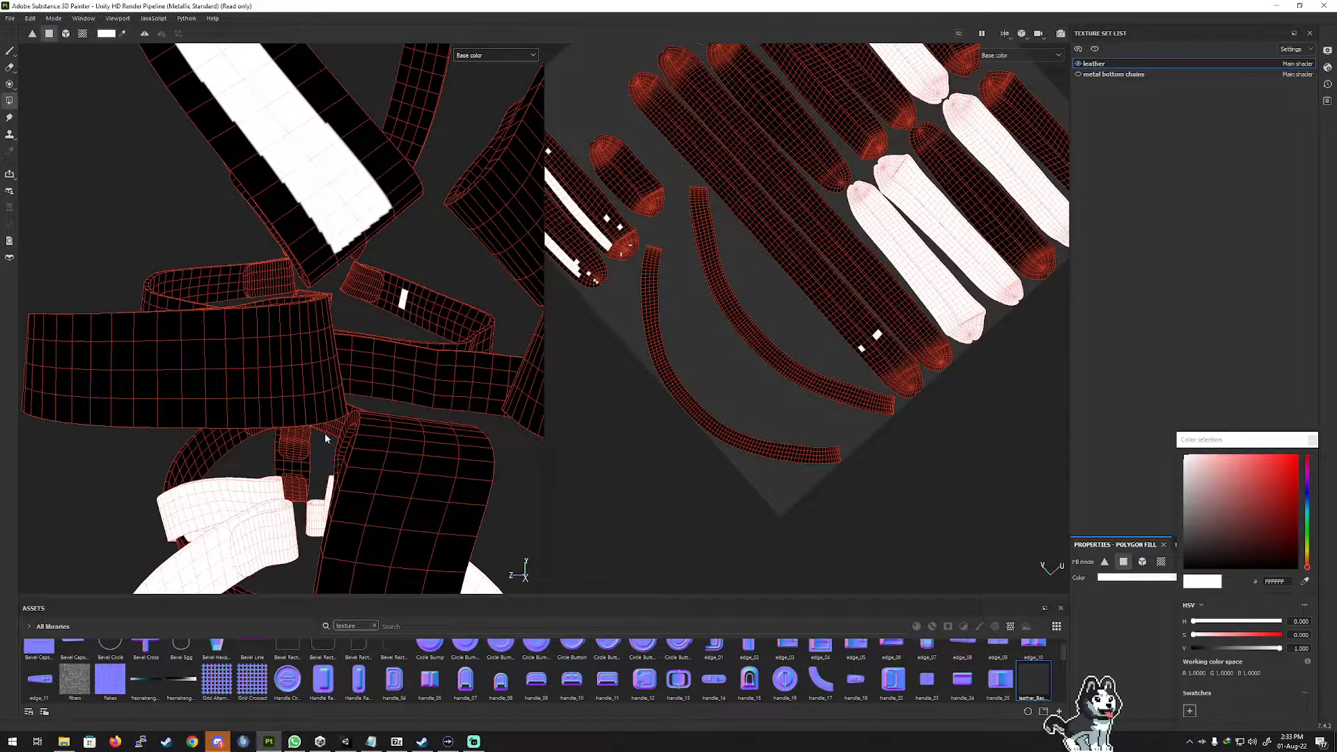
pyautogui.keyDown('alt'); pyautogui.moveTo(325, 433); pyautogui.dragTo(410, 271); pyautogui.keyUp('alt')
pyautogui.keyDown('alt'); pyautogui.moveTo(229, 280); pyautogui.dragTo(432, 278); pyautogui.keyUp('alt')
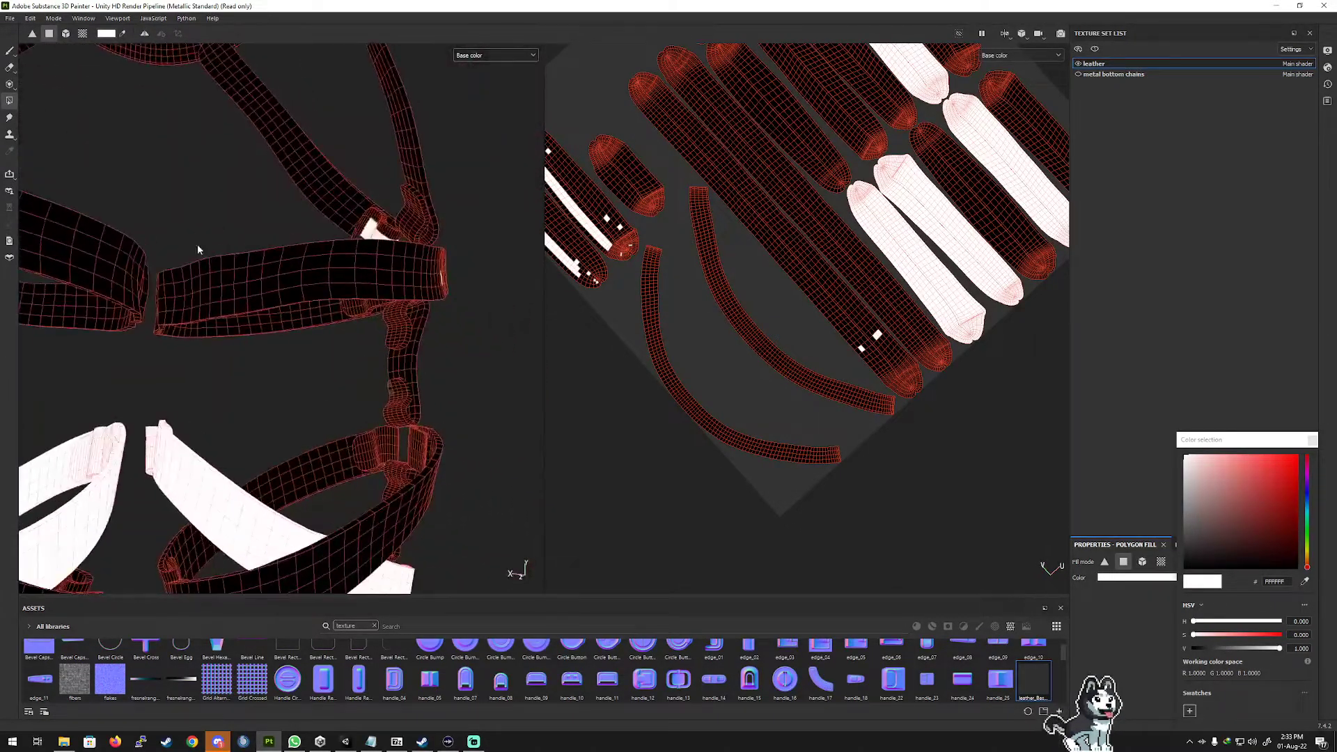
pyautogui.keyDown('alt'); pyautogui.moveTo(198, 245); pyautogui.dragTo(352, 260); pyautogui.keyUp('alt')
pyautogui.moveTo(291, 227); pyautogui.dragTo(298, 239)
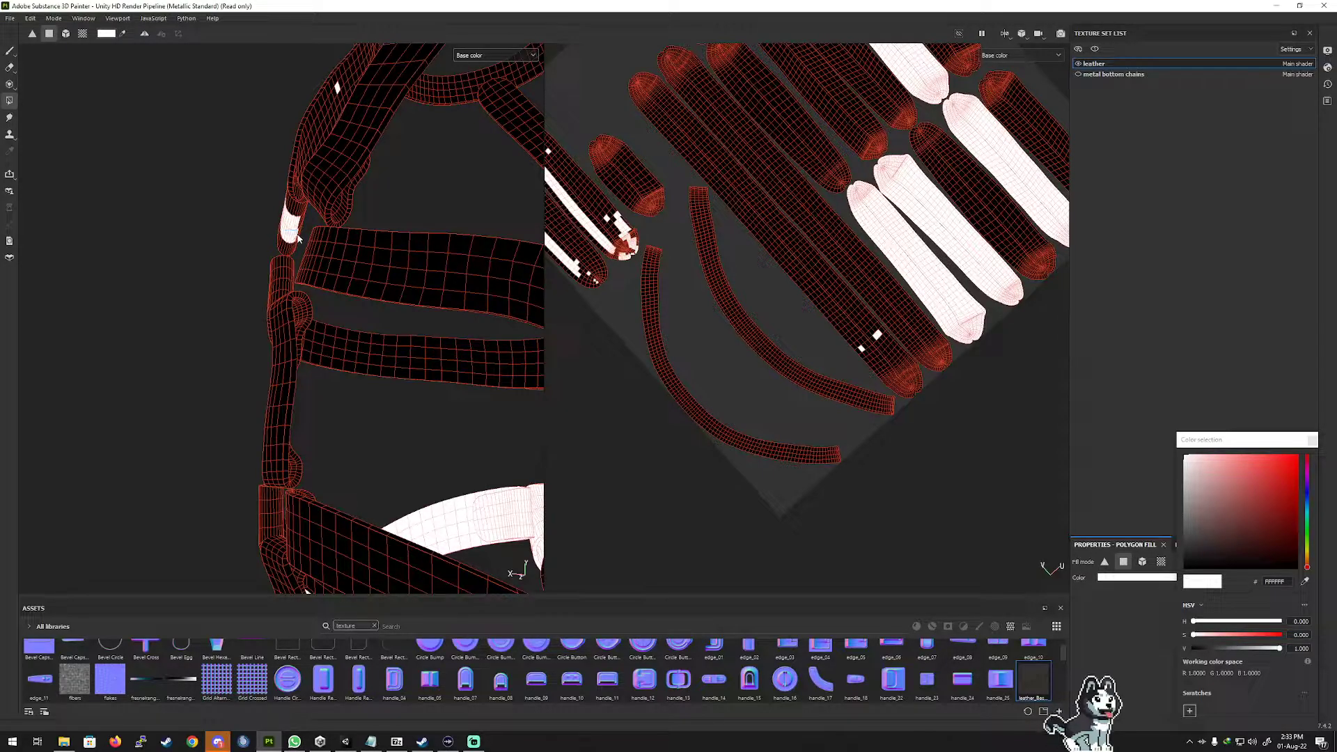
# Fill the remaining stripe polygons on the strap's lower loop white, closing the gaps between the white patches.
pyautogui.keyDown('alt'); pyautogui.moveTo(395, 180); pyautogui.dragTo(36, 303); pyautogui.keyUp('alt')
pyautogui.scroll(8, 215, 295)
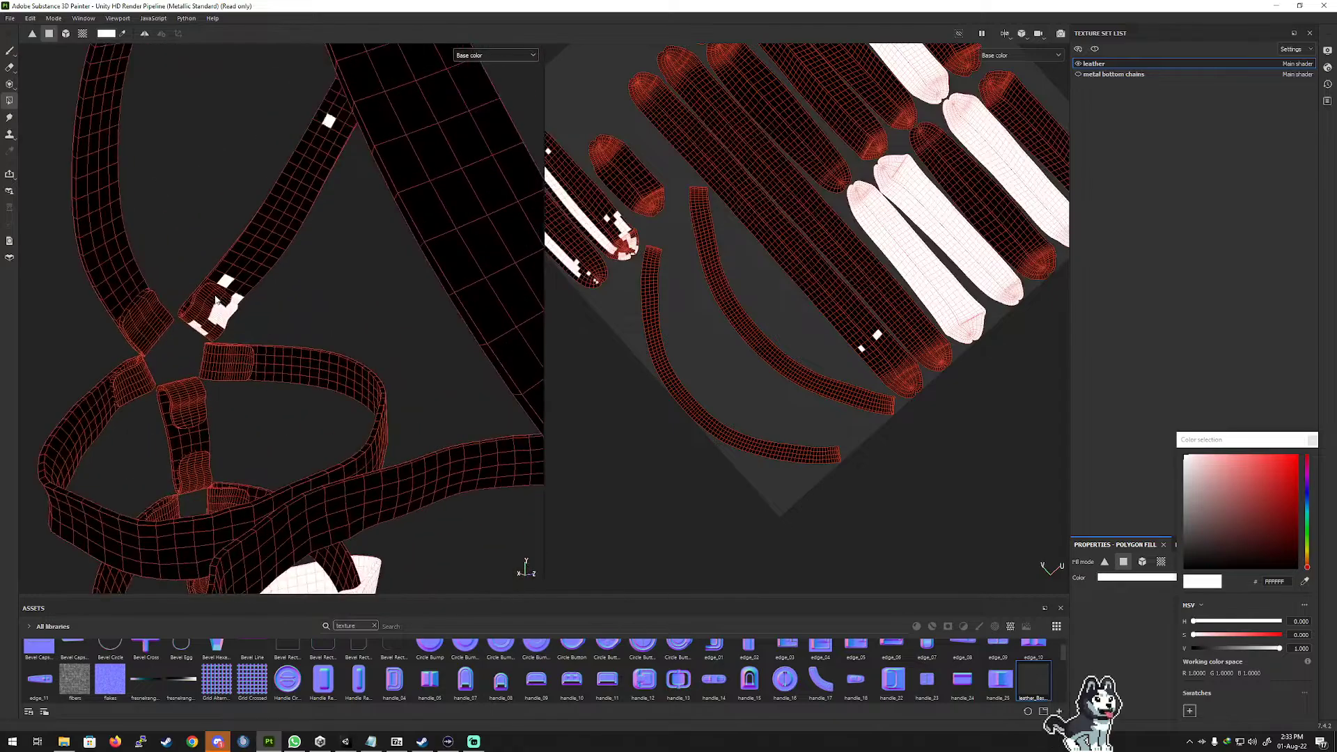
pyautogui.moveTo(190, 350); pyautogui.dragTo(207, 320)
pyautogui.click(184, 396)
pyautogui.click(207, 319)
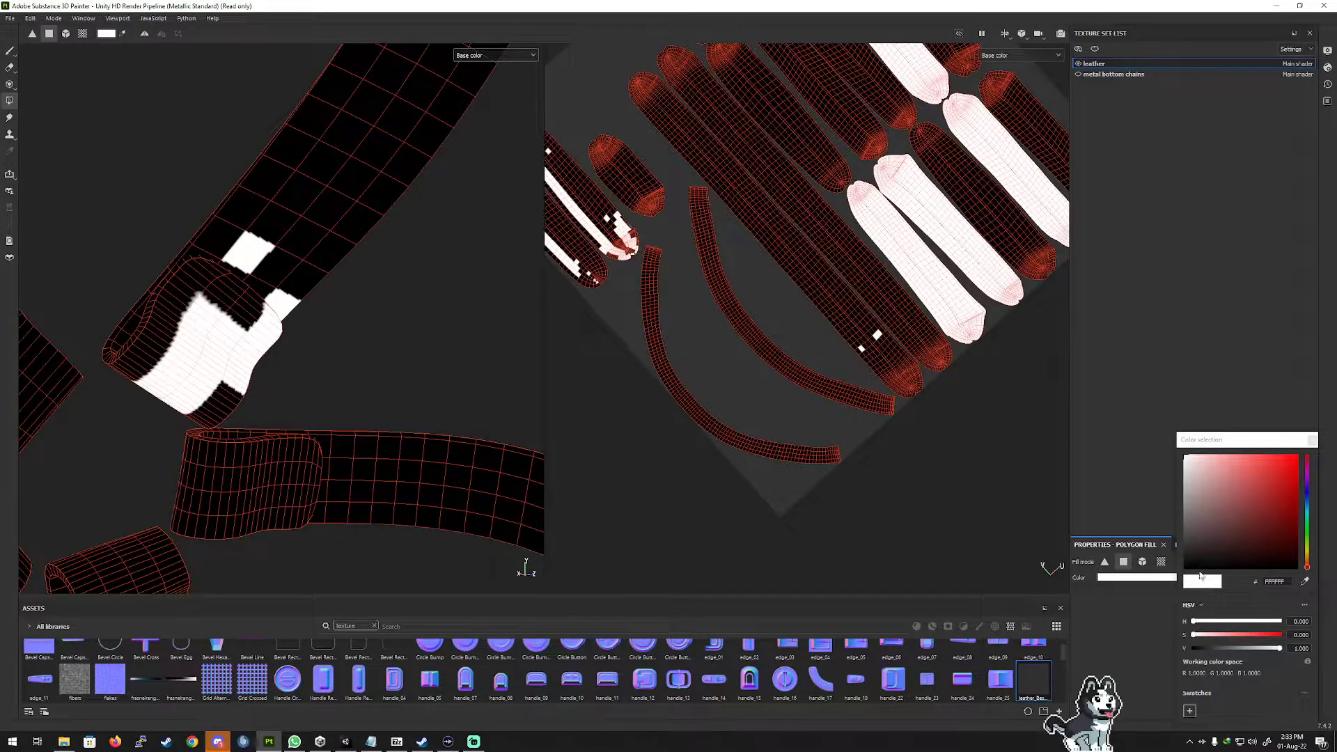
# Set the fill color to black (000000) and fill the stray white polygons beside the stripe on the lower loop.
pyautogui.click(1193, 649)
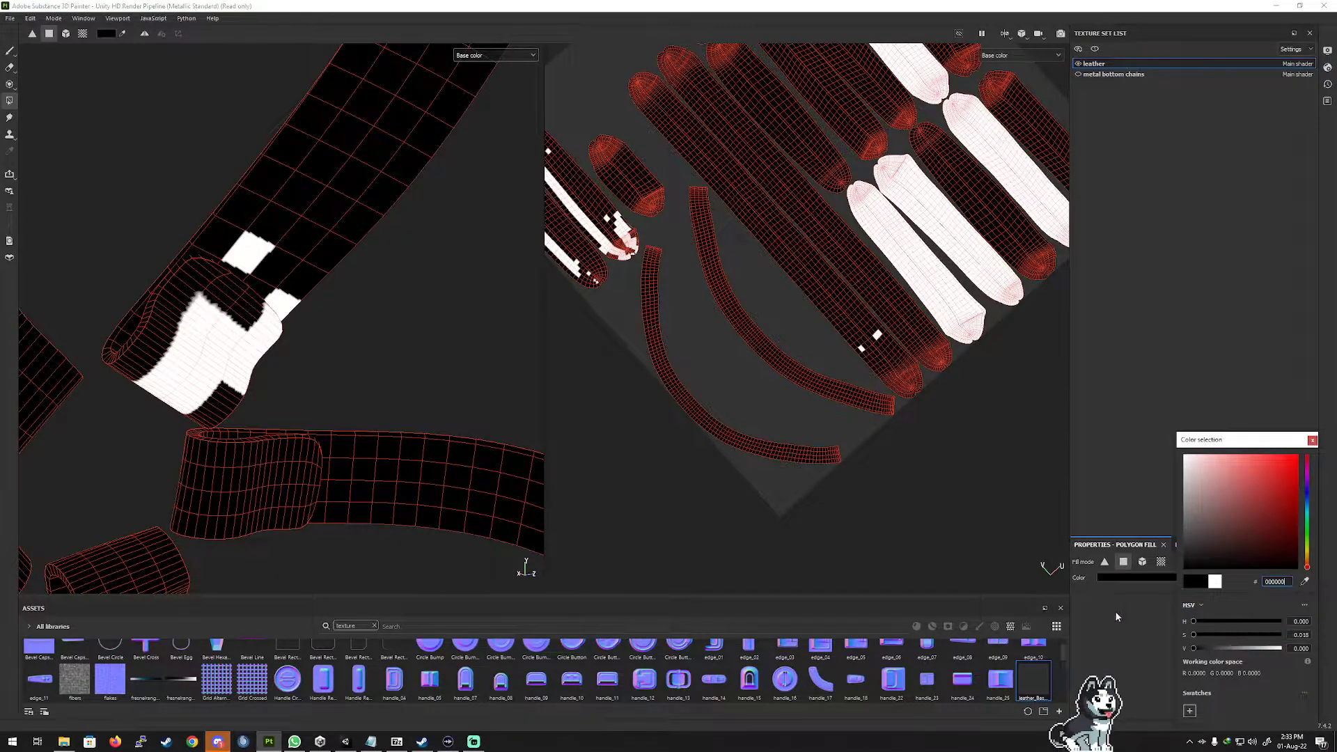
pyautogui.click(248, 251)
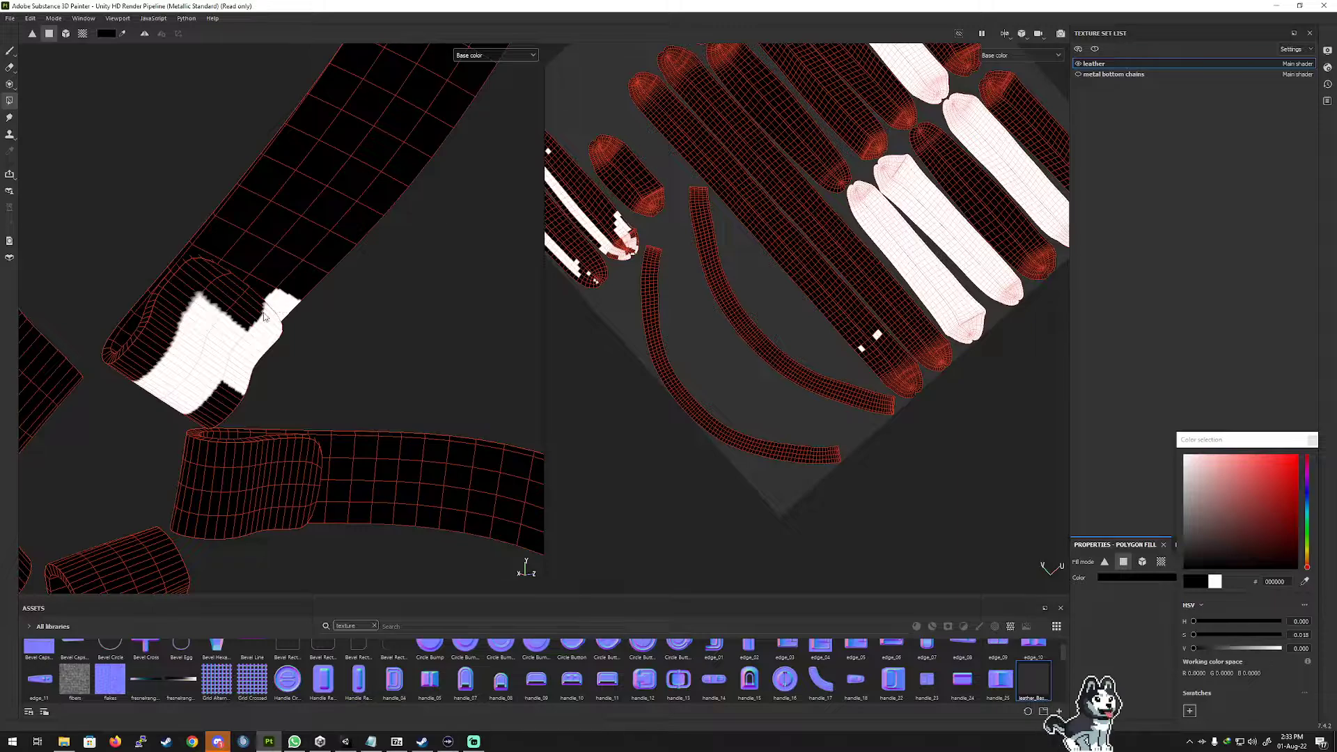
pyautogui.click(245, 366)
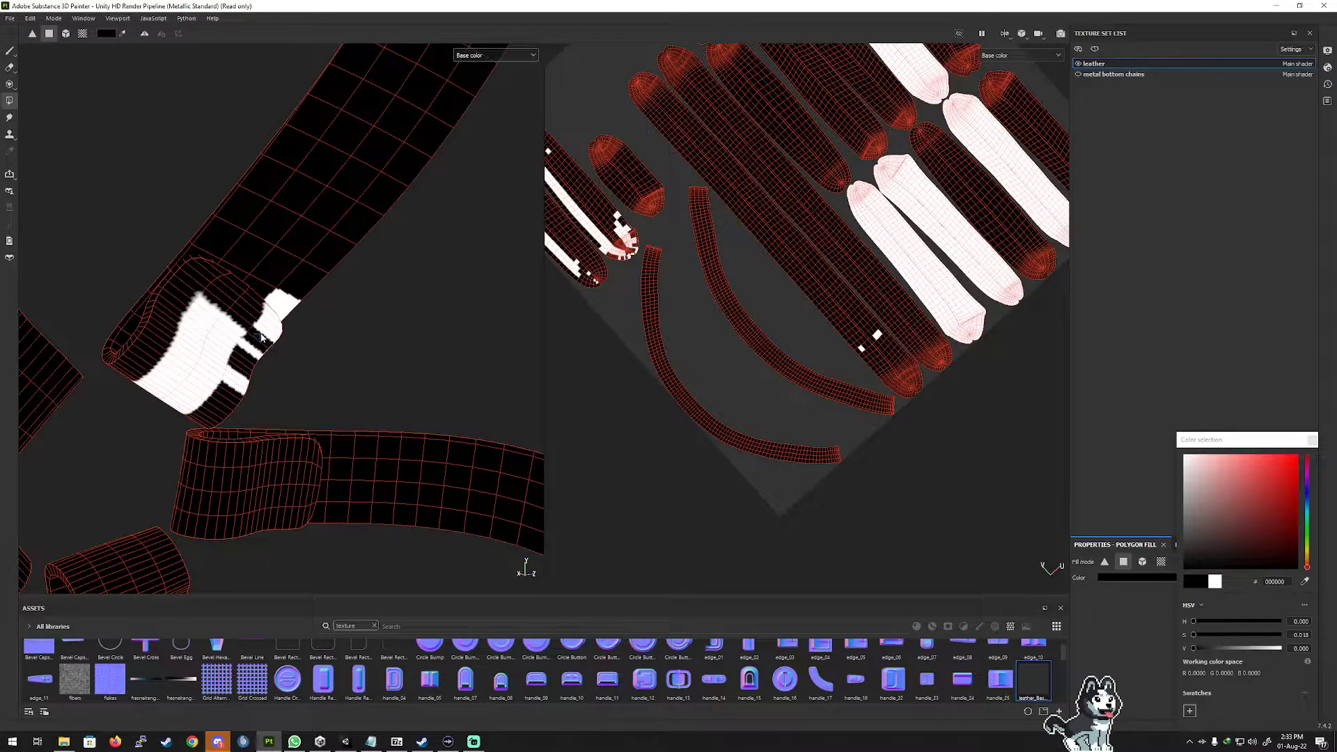
pyautogui.click(275, 313)
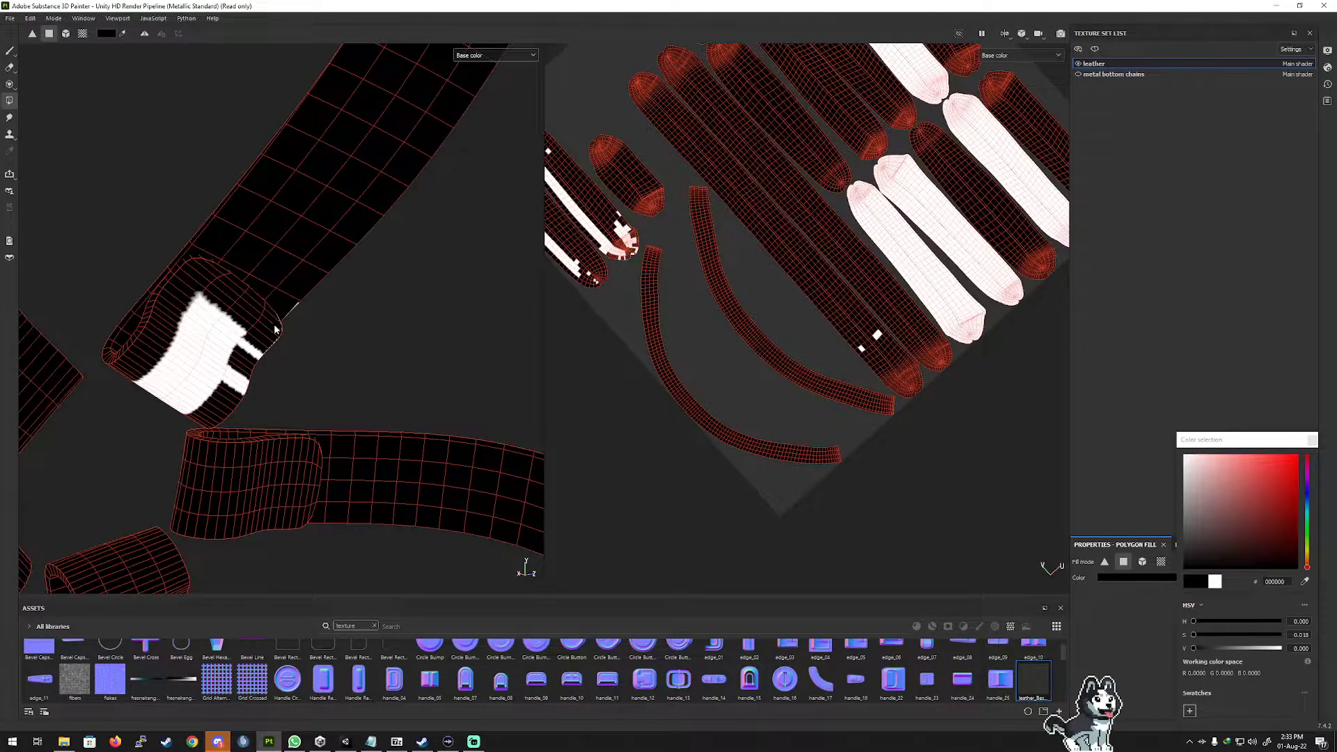
pyautogui.click(255, 351)
pyautogui.click(237, 381)
pyautogui.click(235, 389)
# Fill the stray white polygons on the loop's other side and the isolated ones on the strap islands in the UV layout black.
pyautogui.moveTo(407, 358); pyautogui.dragTo(290, 337)
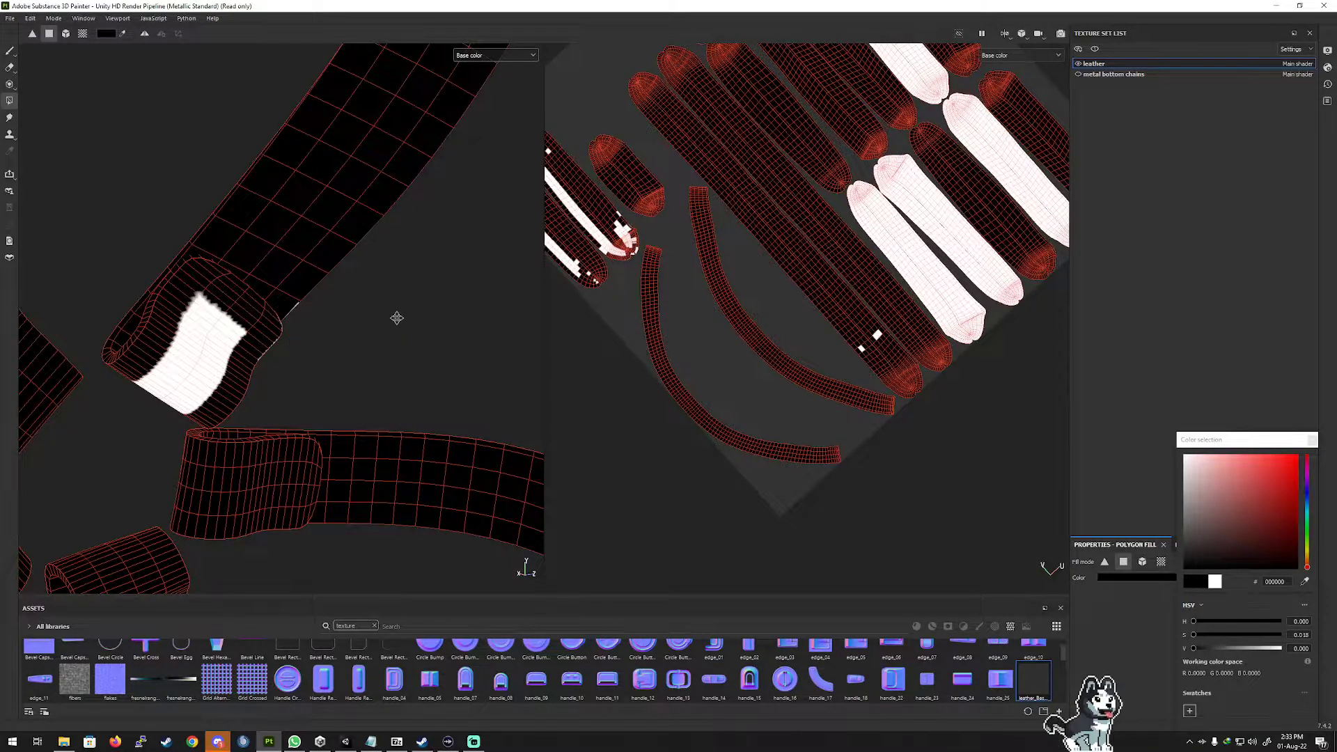
pyautogui.keyDown('alt'); pyautogui.moveTo(397, 312); pyautogui.dragTo(304, 312); pyautogui.keyUp('alt')
pyautogui.click(199, 327)
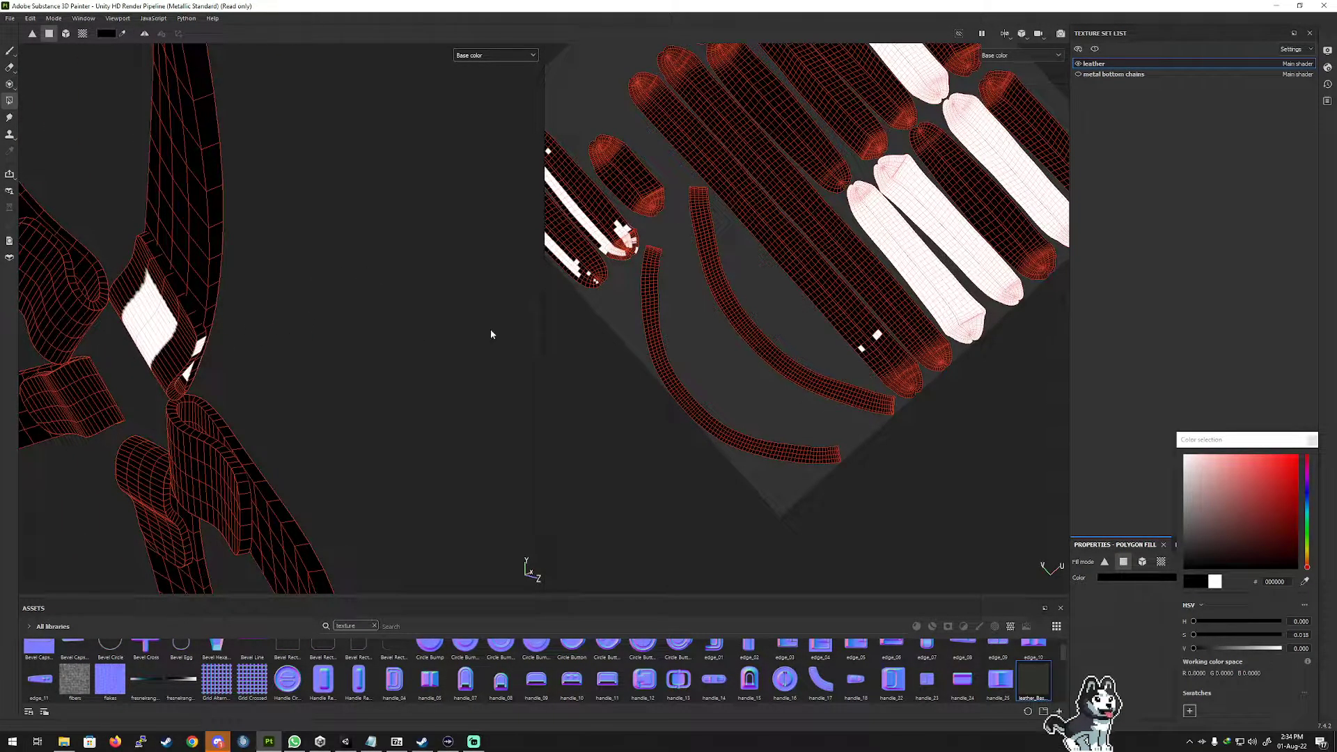
pyautogui.click(878, 337)
pyautogui.scroll(-3, 794, 299)
pyautogui.scroll(4, 584, 193)
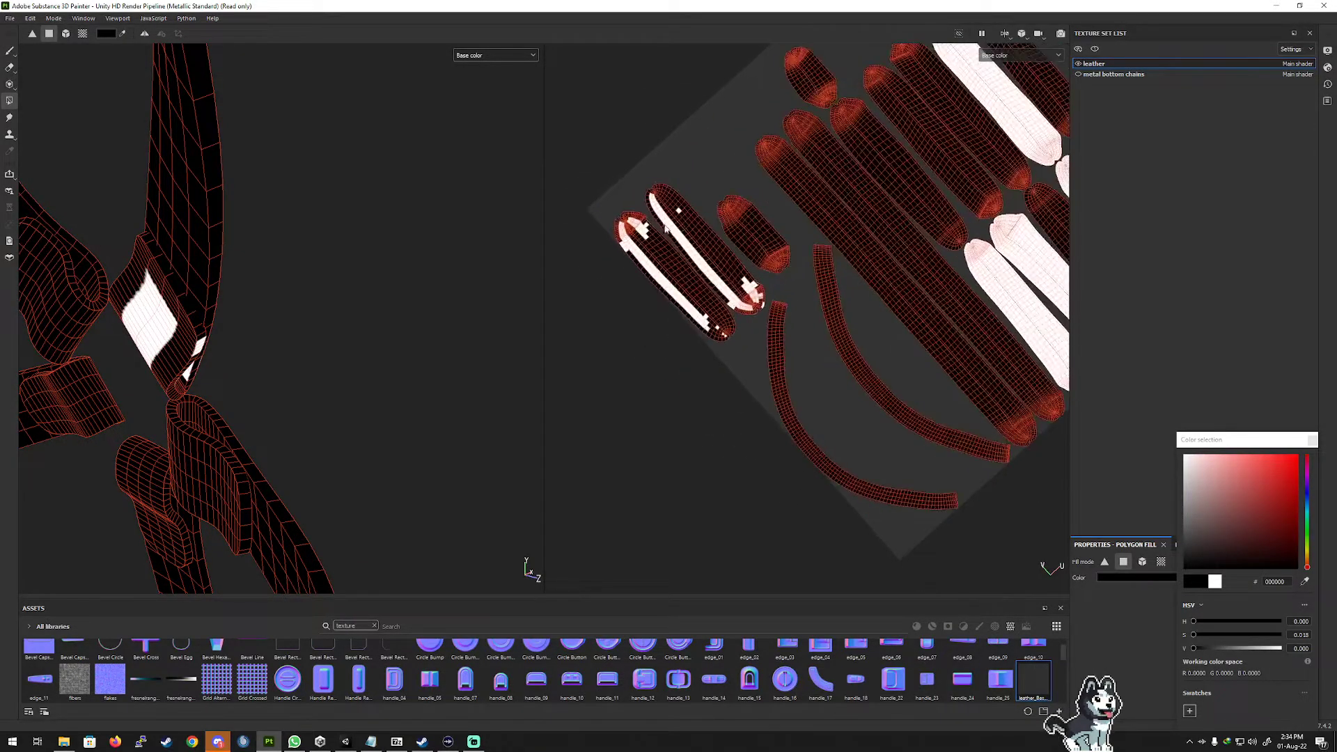
pyautogui.click(680, 212)
# Fill the stray white polygons around the rounded tip of the striped strap's UV island black.
pyautogui.scroll(8, 763, 303)
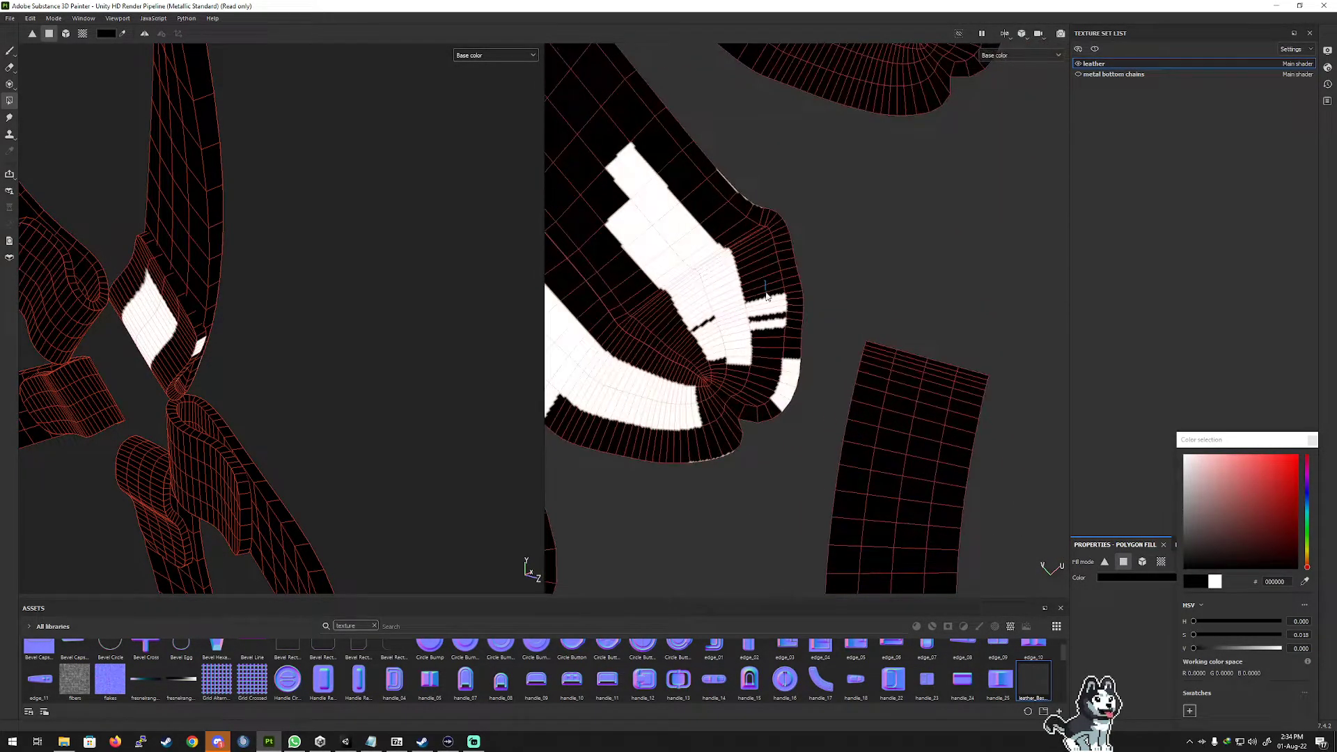
pyautogui.moveTo(766, 296)
pyautogui.mouseDown()
pyautogui.moveTo(792, 367)
pyautogui.moveTo(780, 397)
pyautogui.moveTo(765, 365)
pyautogui.mouseUp()
pyautogui.scroll(-5, 648, 352)
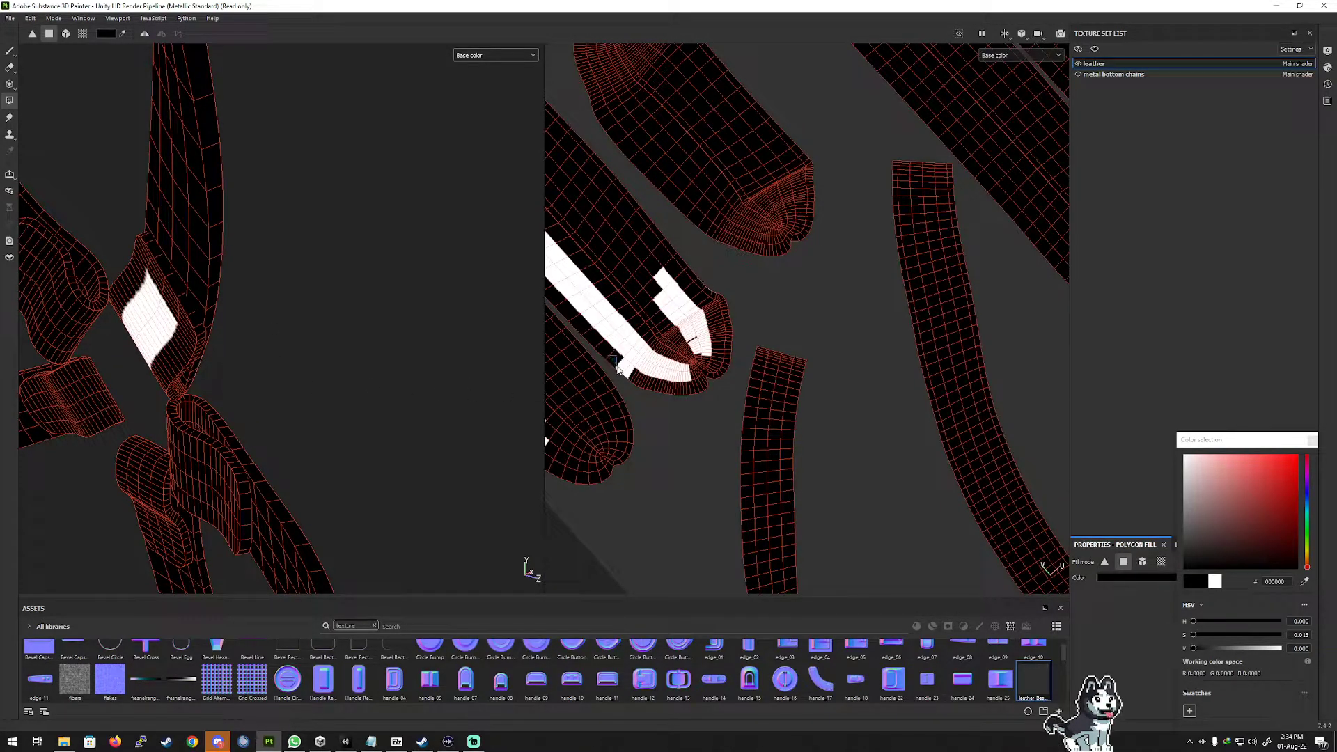
# Fill the leftover white polygons beside the stripes at the lower ends of the two striped UV islands black.
pyautogui.scroll(-6, 628, 376)
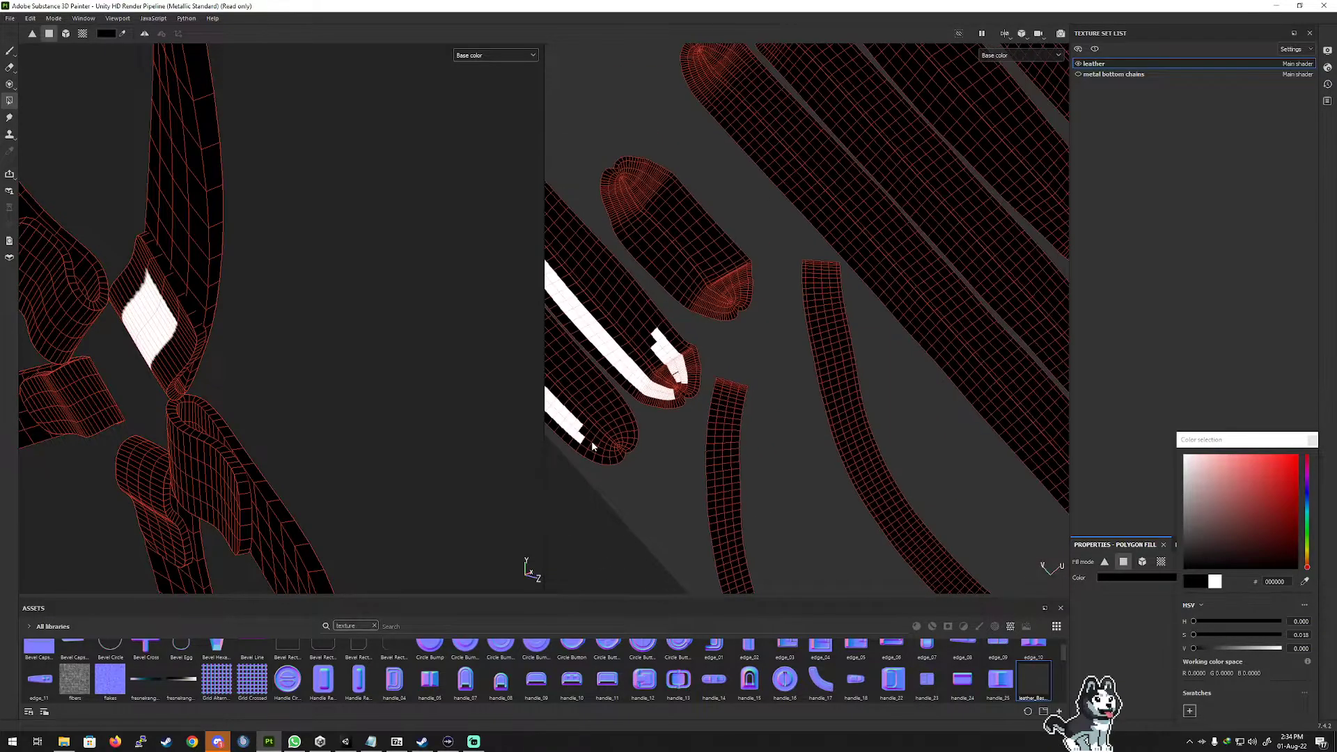
pyautogui.scroll(-5, 616, 320)
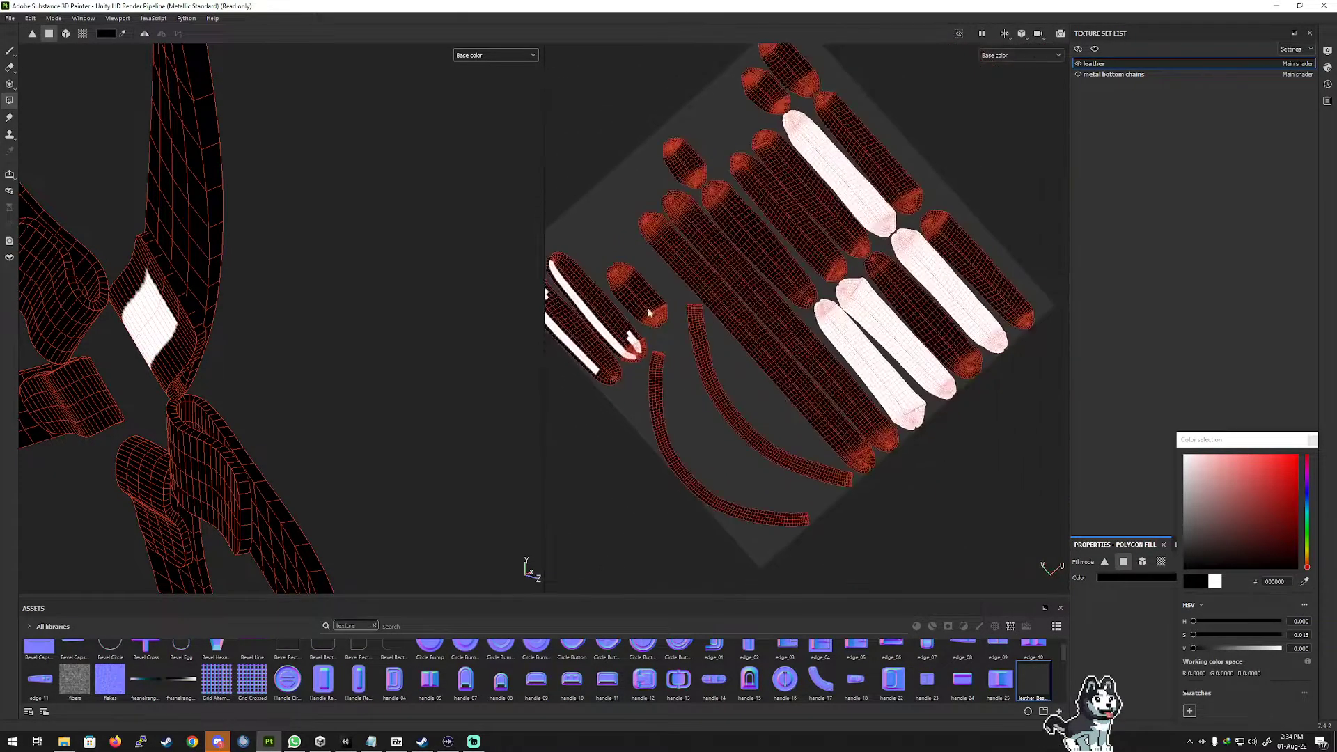
pyautogui.keyDown('alt'); pyautogui.moveTo(650, 313); pyautogui.dragTo(753, 288, button='middle'); pyautogui.keyUp('alt')
pyautogui.scroll(4, 614, 277)
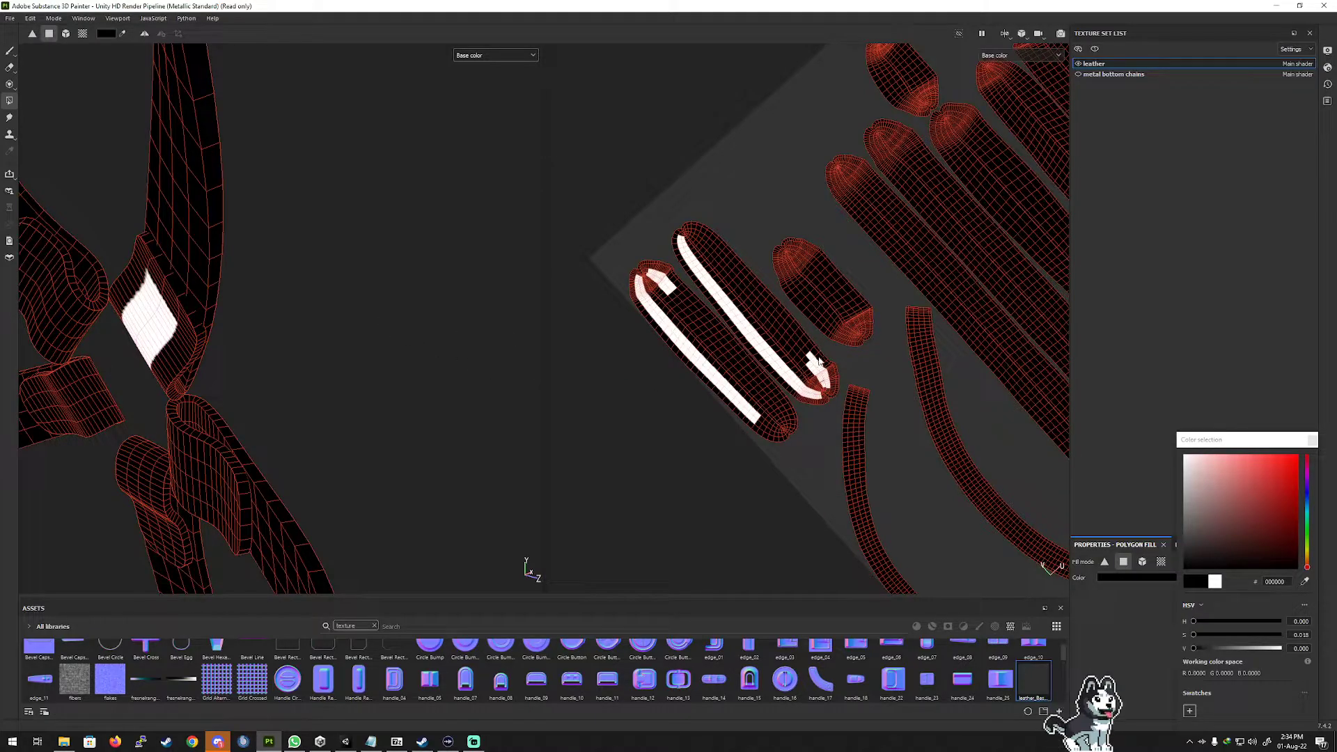
pyautogui.scroll(-6, 417, 313)
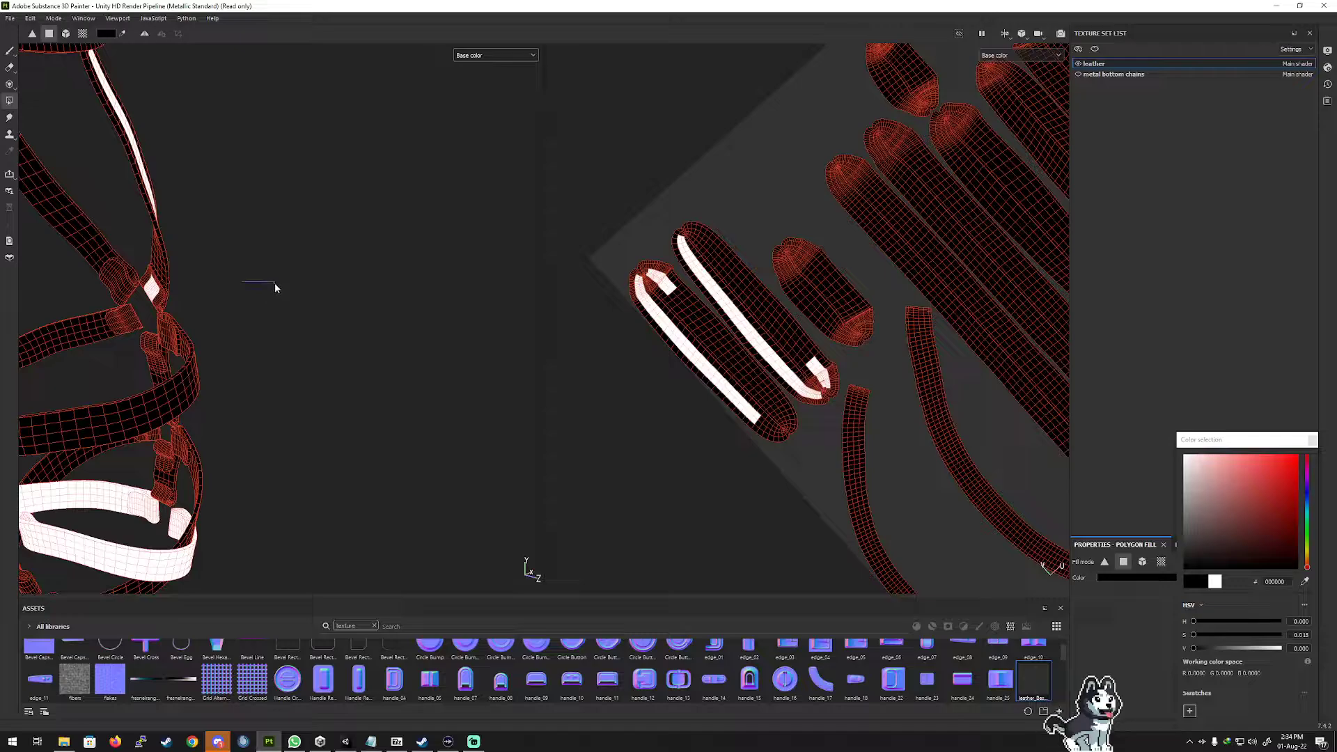
# Set the fill color back to white (FFFFFF) and extend the opposite side strap's stripe up to the collar and its UV island's tip.
pyautogui.keyDown('alt'); pyautogui.moveTo(281, 263); pyautogui.dragTo(332, 290); pyautogui.keyUp('alt')
pyautogui.keyDown('alt'); pyautogui.moveTo(331, 290); pyautogui.dragTo(541, 281, button='middle'); pyautogui.keyUp('alt')
pyautogui.scroll(-4, 319, 277)
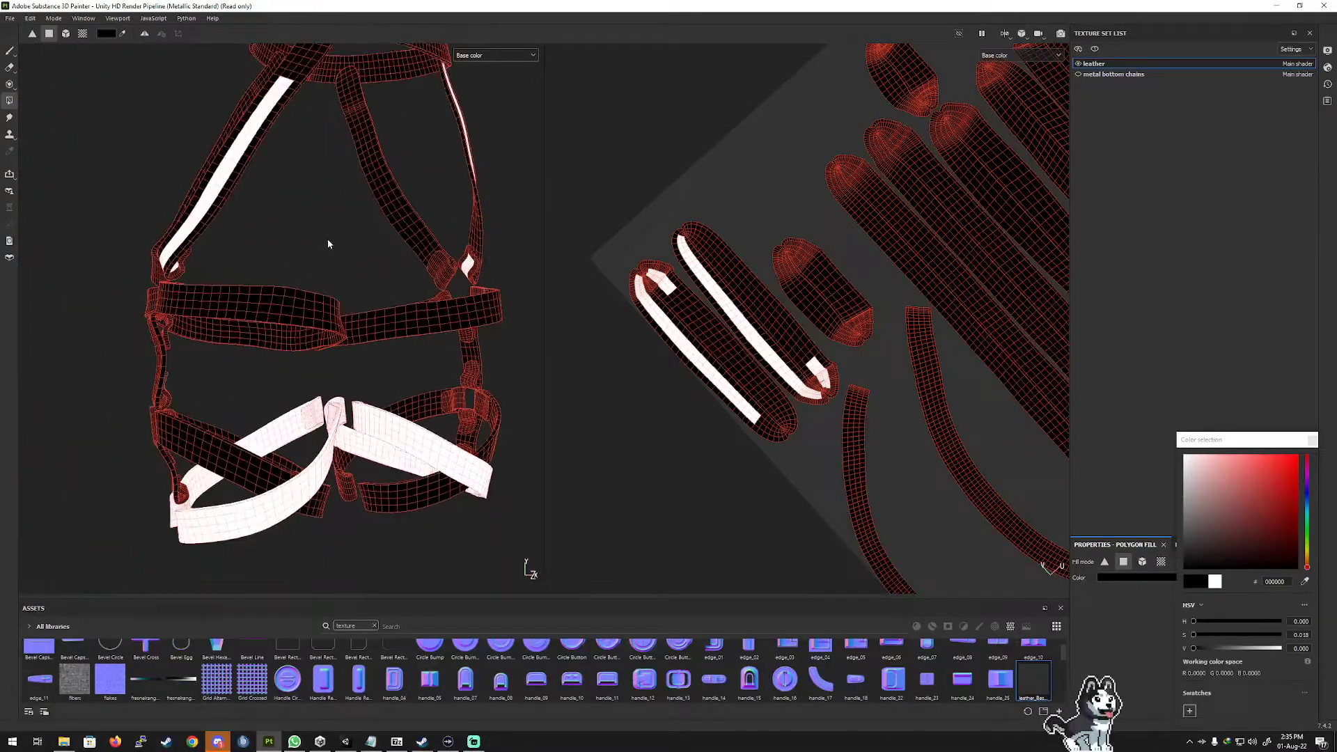
pyautogui.keyDown('alt'); pyautogui.moveTo(333, 222); pyautogui.dragTo(277, 323, button='middle'); pyautogui.keyUp('alt')
pyautogui.keyDown('alt'); pyautogui.moveTo(277, 327); pyautogui.dragTo(322, 298); pyautogui.keyUp('alt')
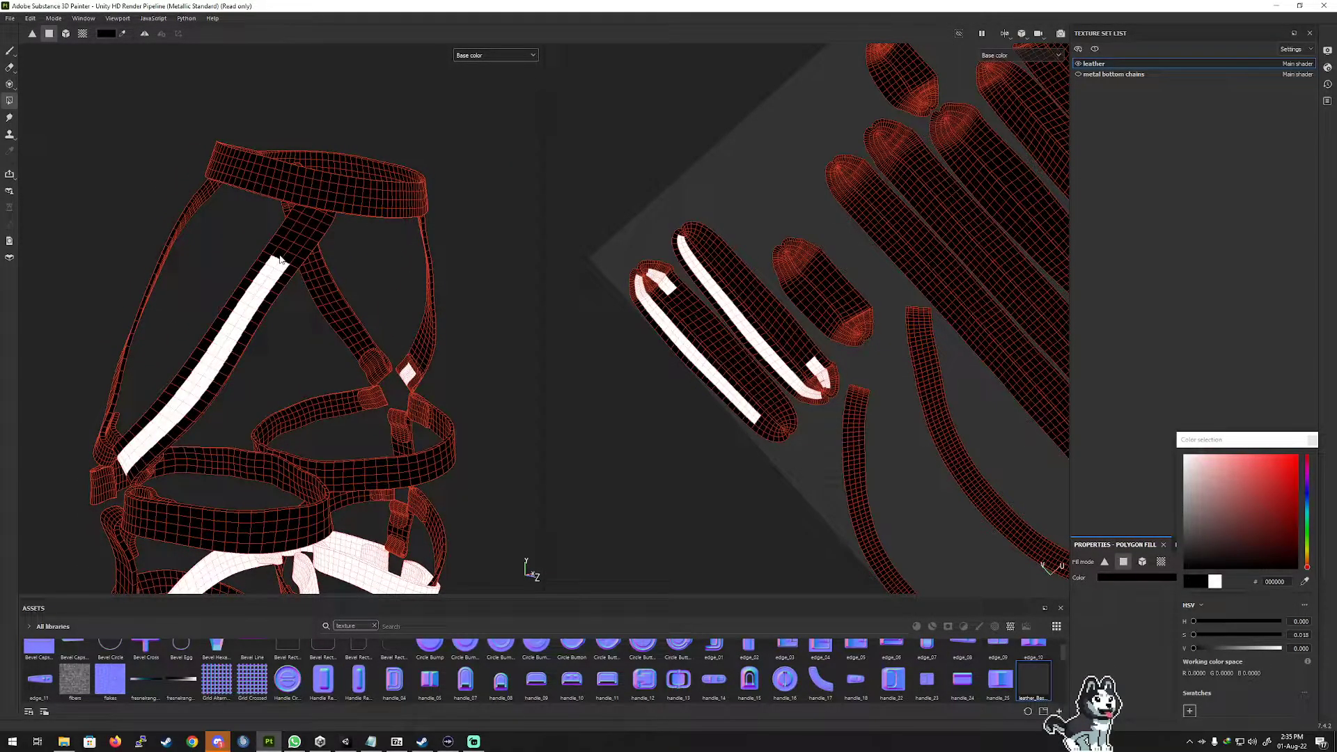
pyautogui.moveTo(1257, 474); pyautogui.dragTo(1185, 456)
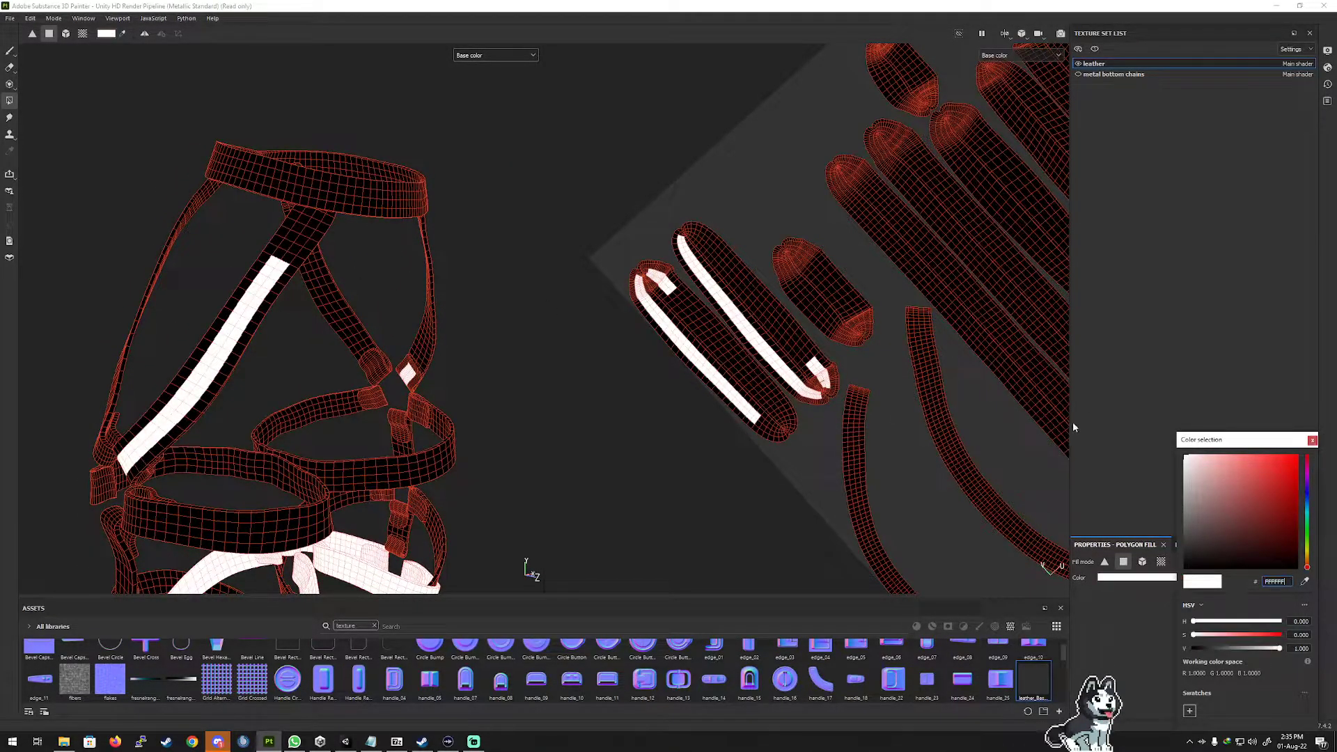
pyautogui.click(287, 261)
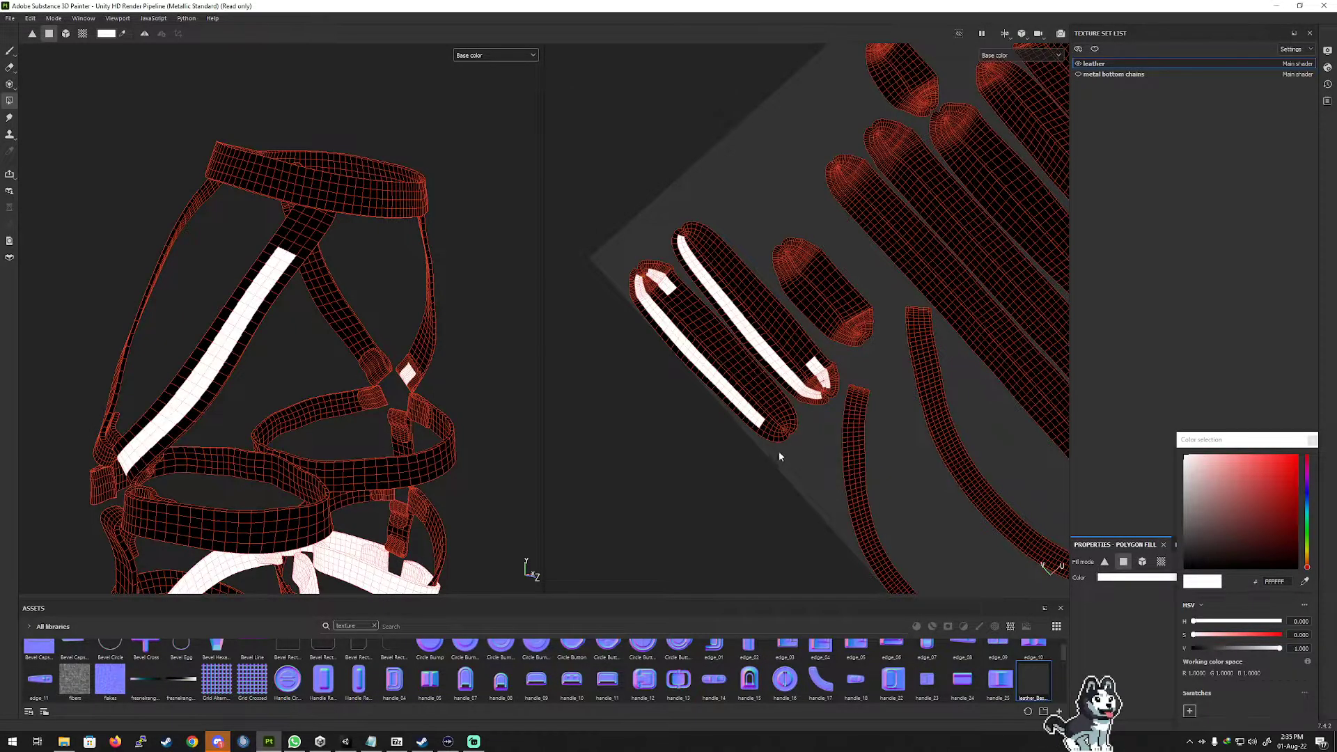
pyautogui.scroll(4, 778, 449)
pyautogui.moveTo(736, 387)
pyautogui.mouseDown()
pyautogui.moveTo(747, 411)
pyautogui.moveTo(786, 417)
pyautogui.mouseUp()
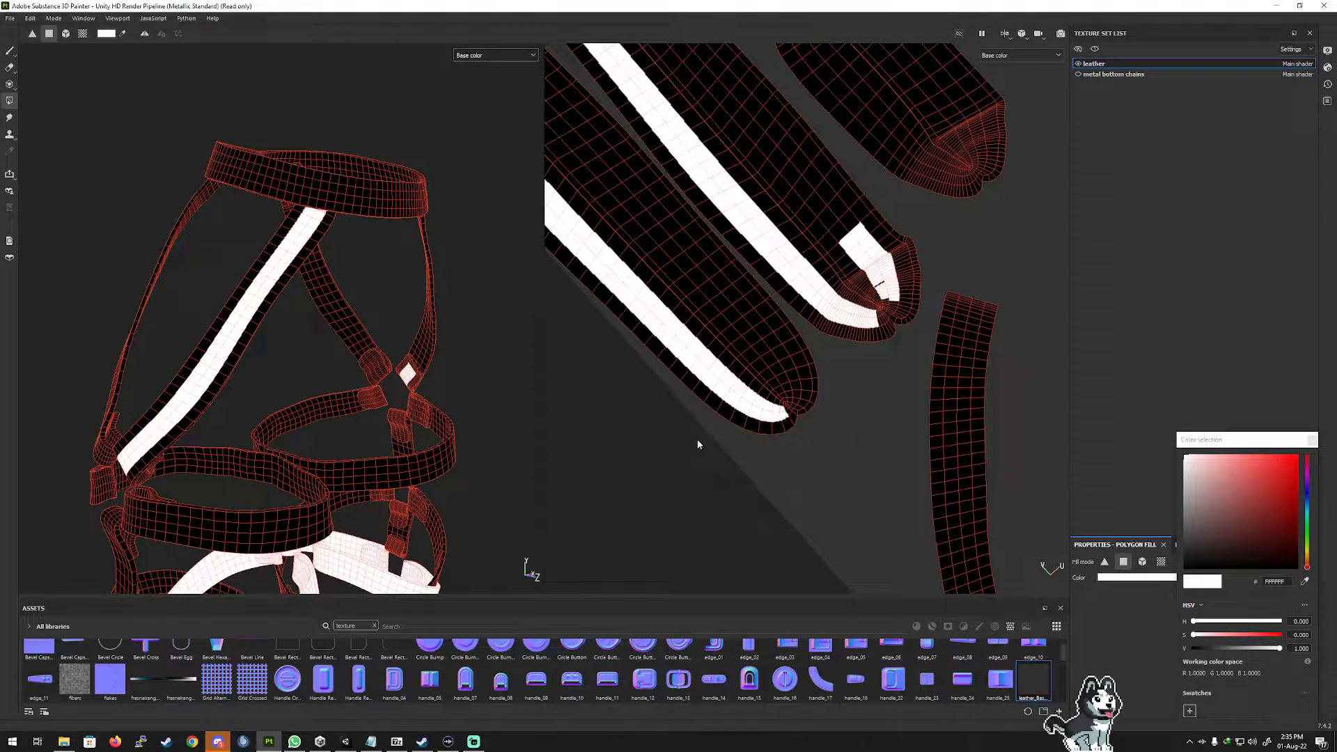
pyautogui.scroll(-3, 658, 394)
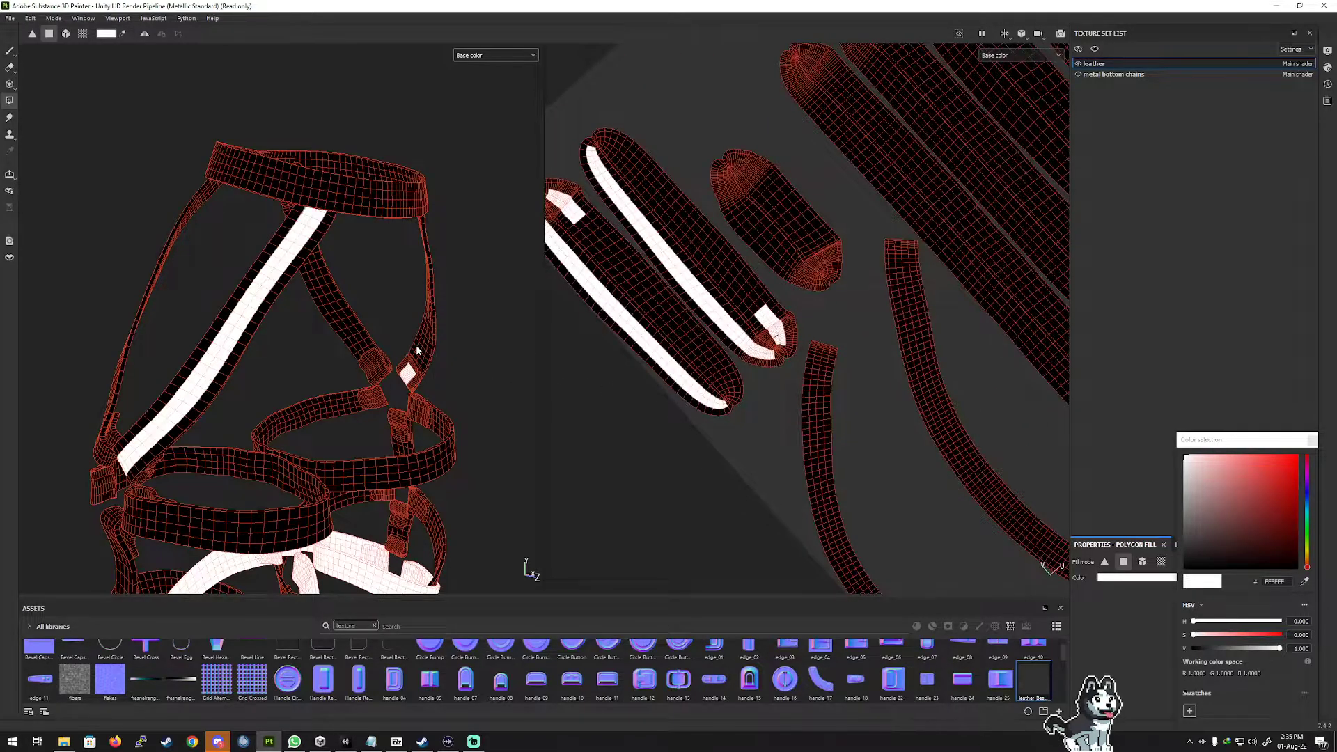
pyautogui.keyDown('alt'); pyautogui.moveTo(418, 355); pyautogui.dragTo(260, 308); pyautogui.keyUp('alt')
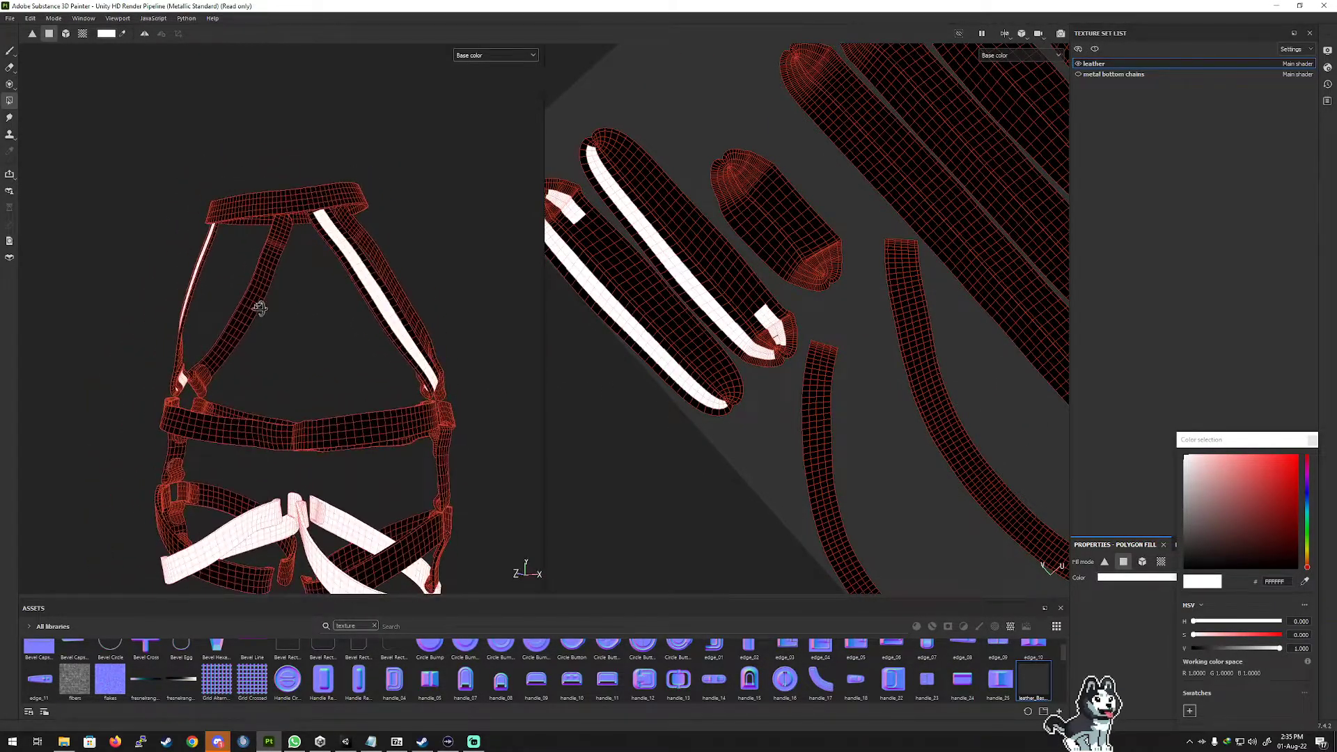
pyautogui.scroll(10, 587, 136)
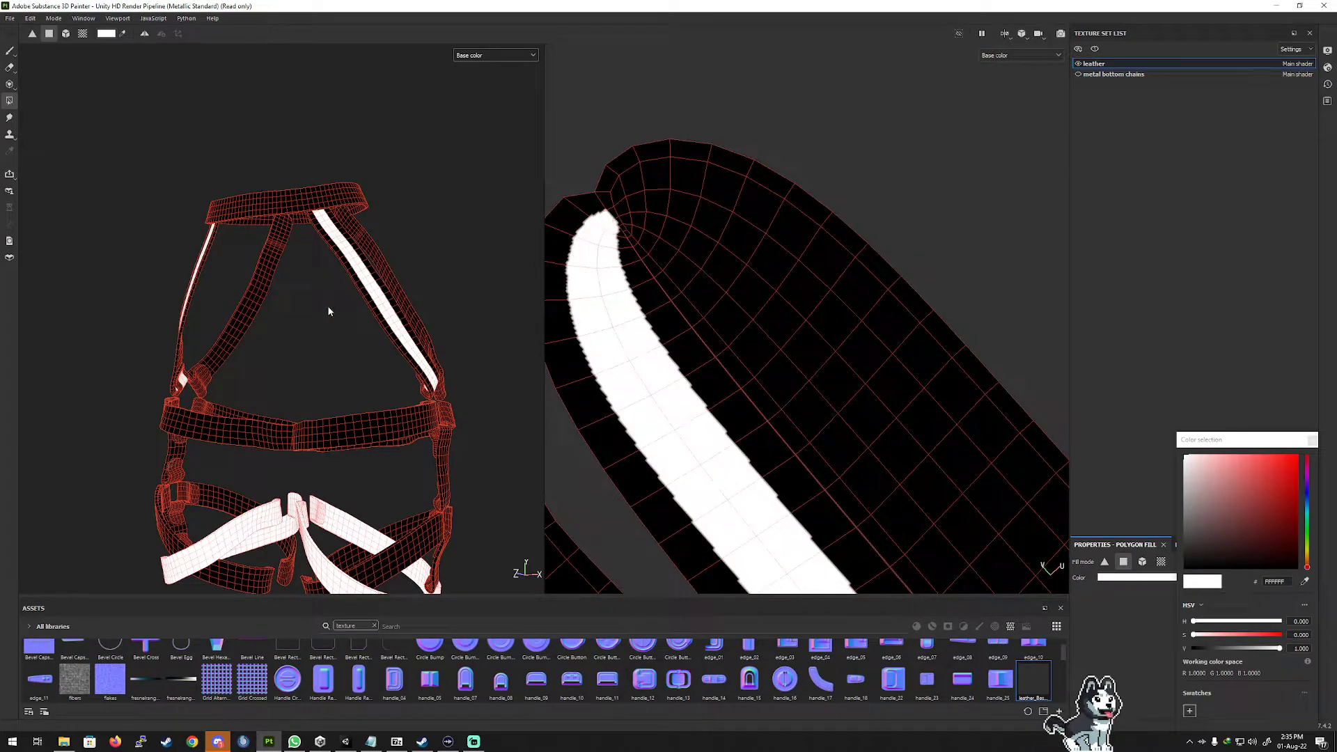
pyautogui.scroll(-3, 306, 312)
pyautogui.keyDown('alt'); pyautogui.moveTo(301, 312); pyautogui.dragTo(338, 285); pyautogui.keyUp('alt')
pyautogui.scroll(-8, 741, 377)
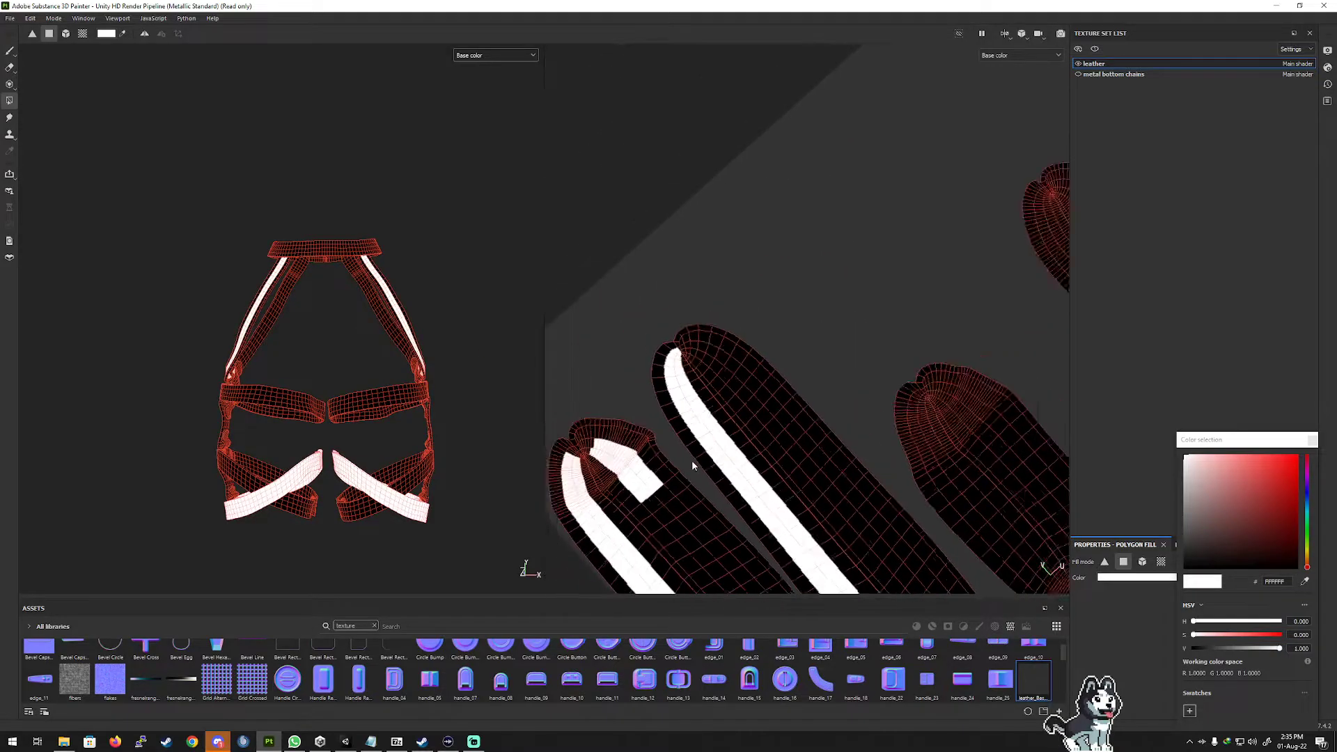
pyautogui.scroll(-2, 712, 478)
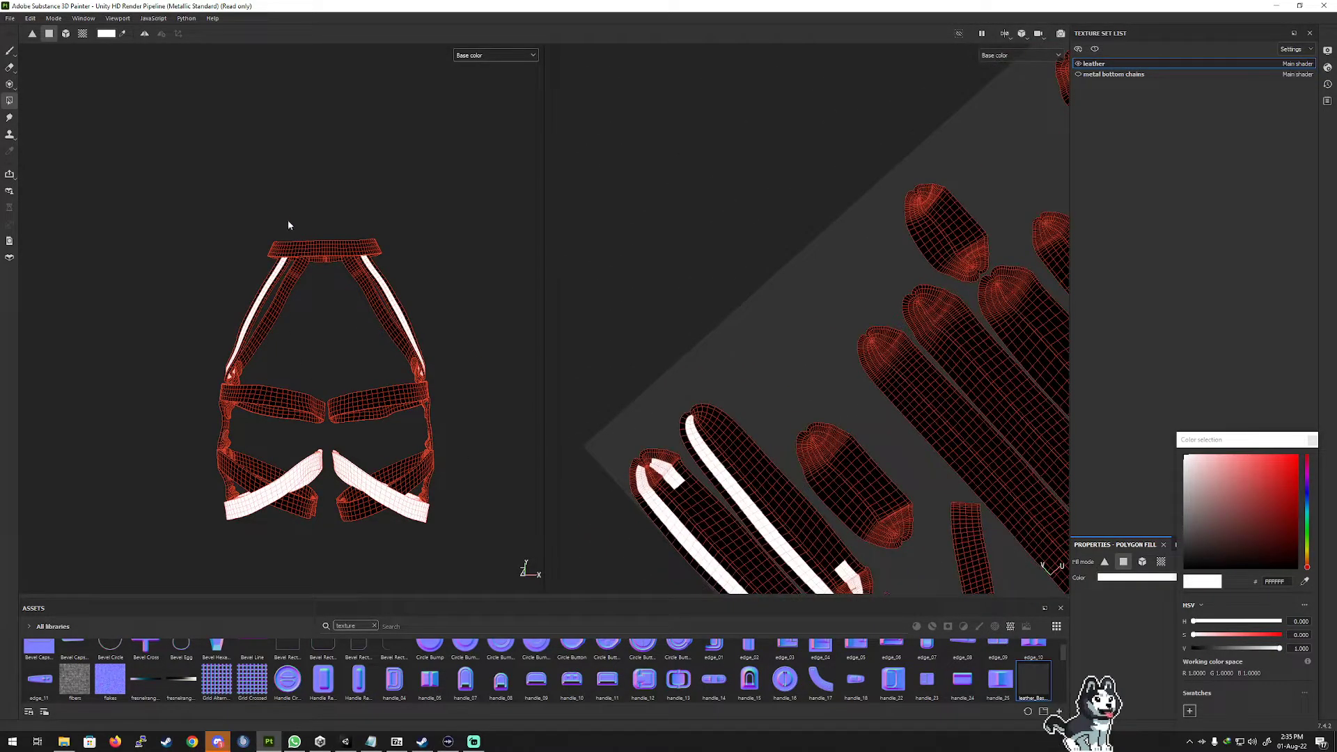
pyautogui.scroll(3, 300, 208)
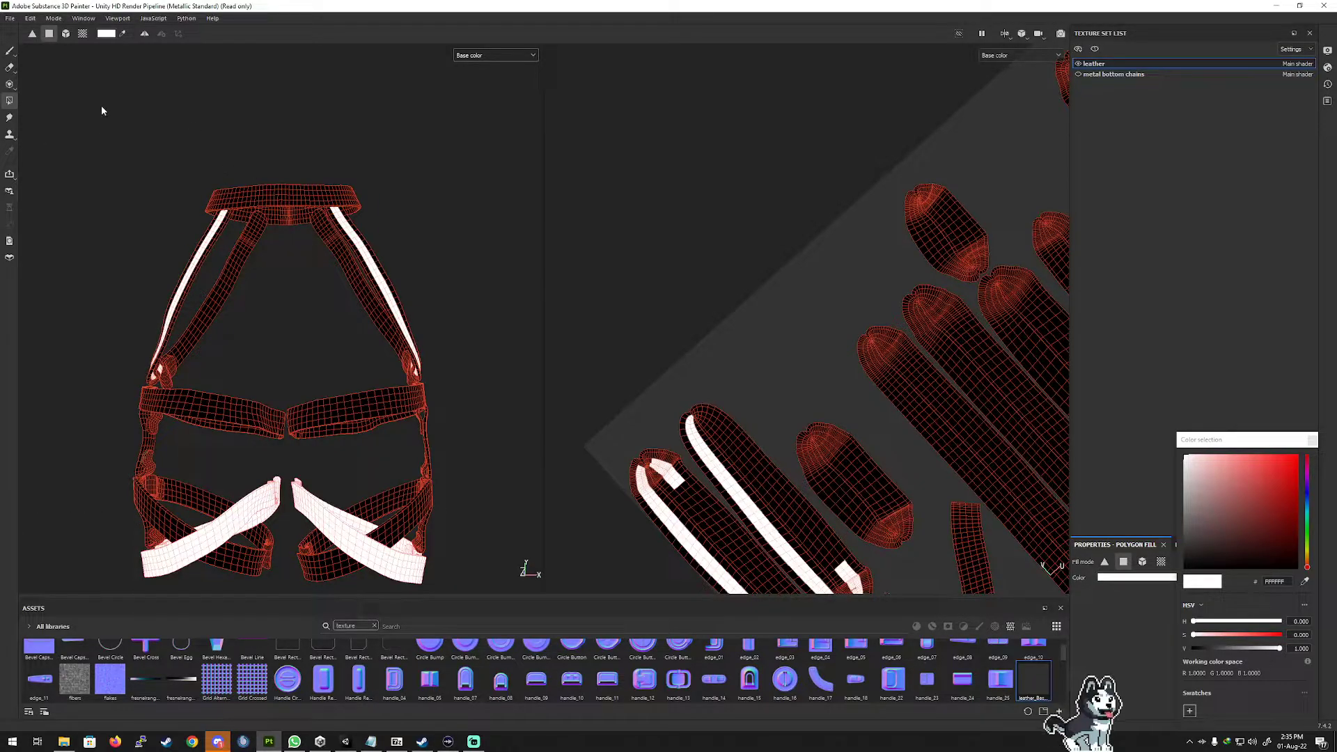
# Switch to Firefox and search Google Images for "fox footprint svg".
pyautogui.click(114, 741)
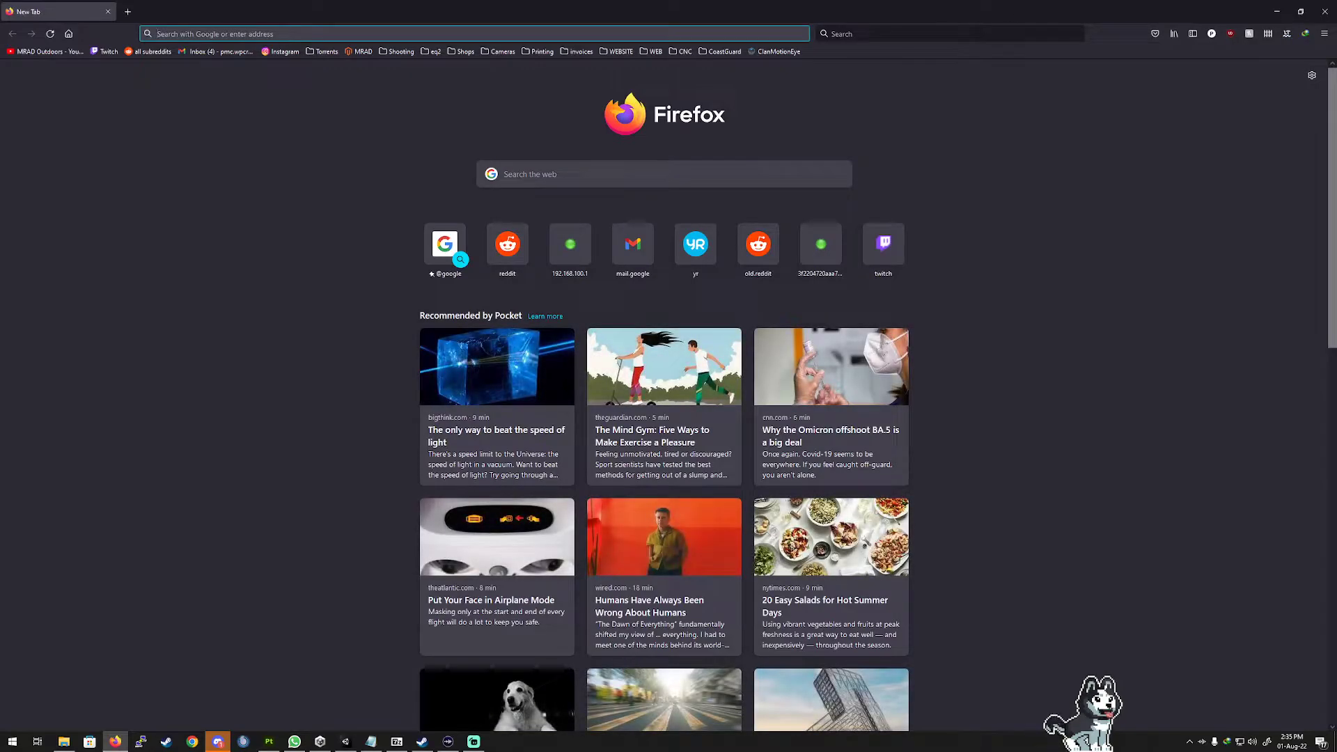
pyautogui.click(1003, 33)
pyautogui.write('fox ')
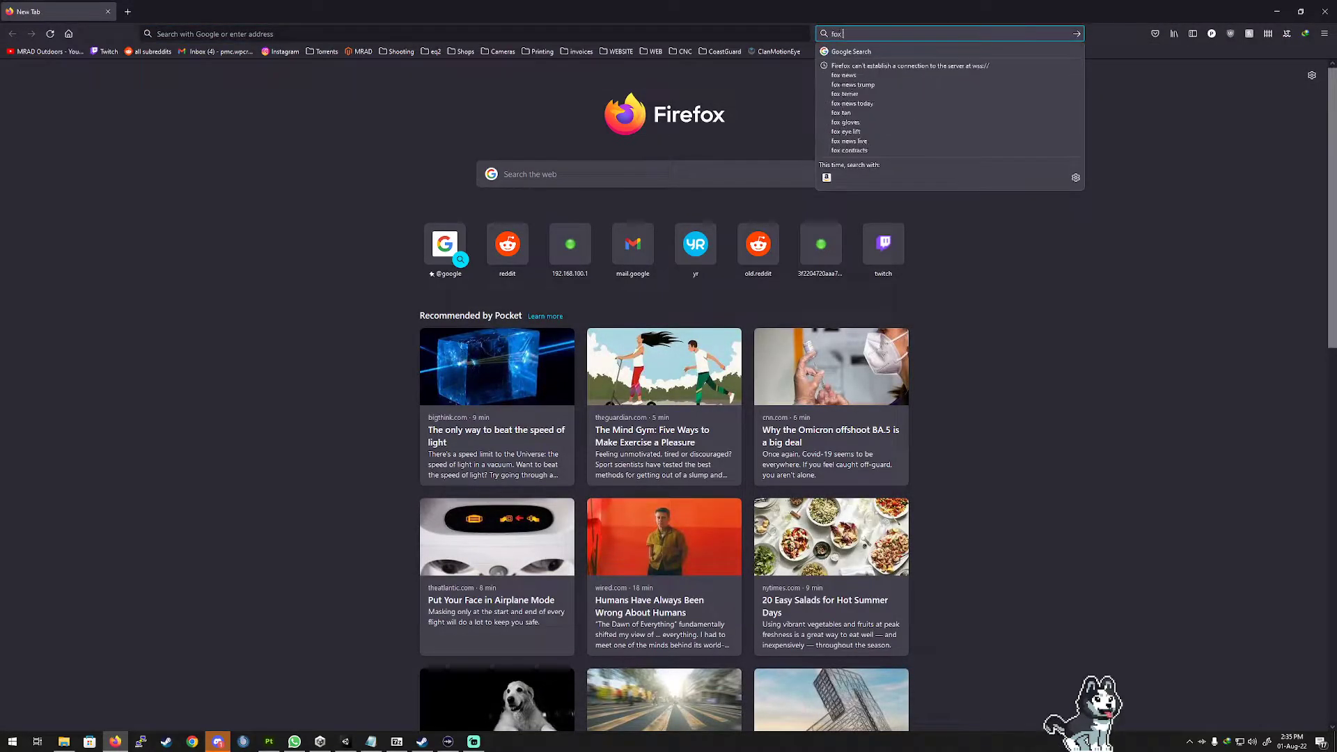
pyautogui.write('footpr')
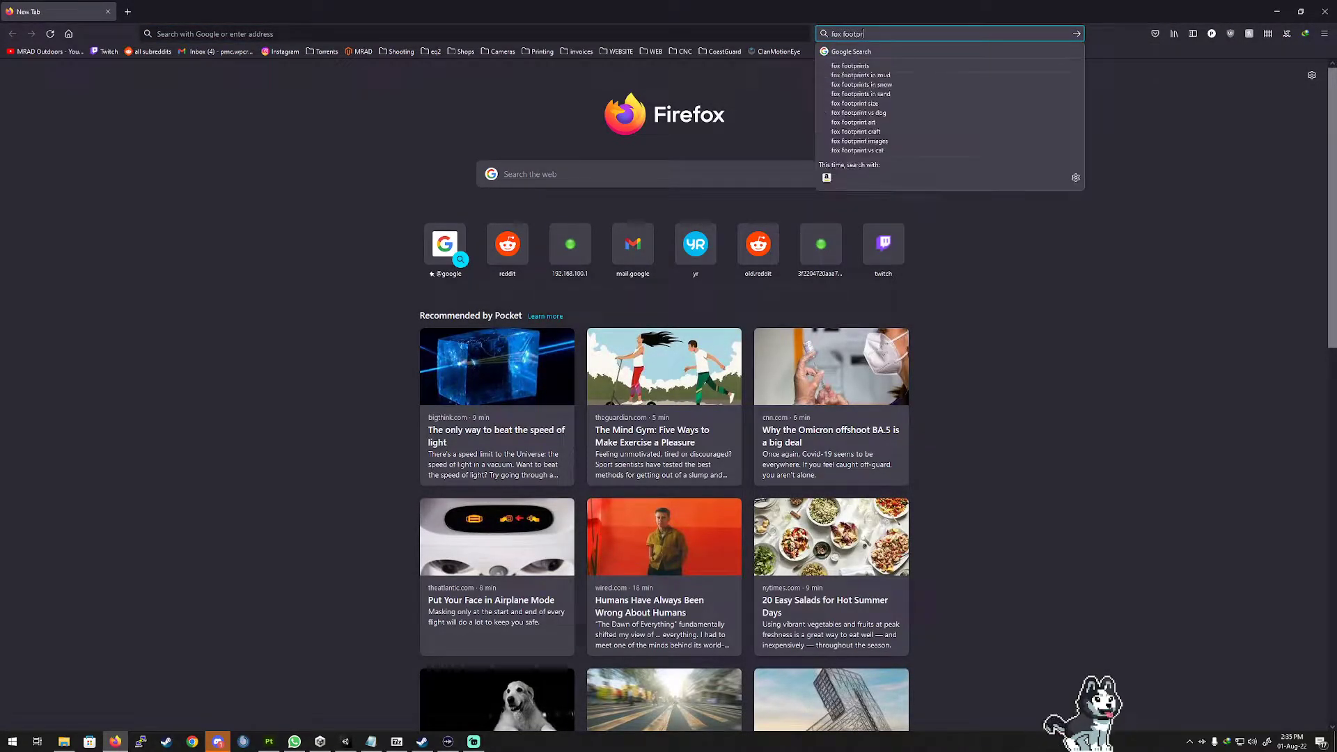
pyautogui.write('int svg')
pyautogui.press('Return')
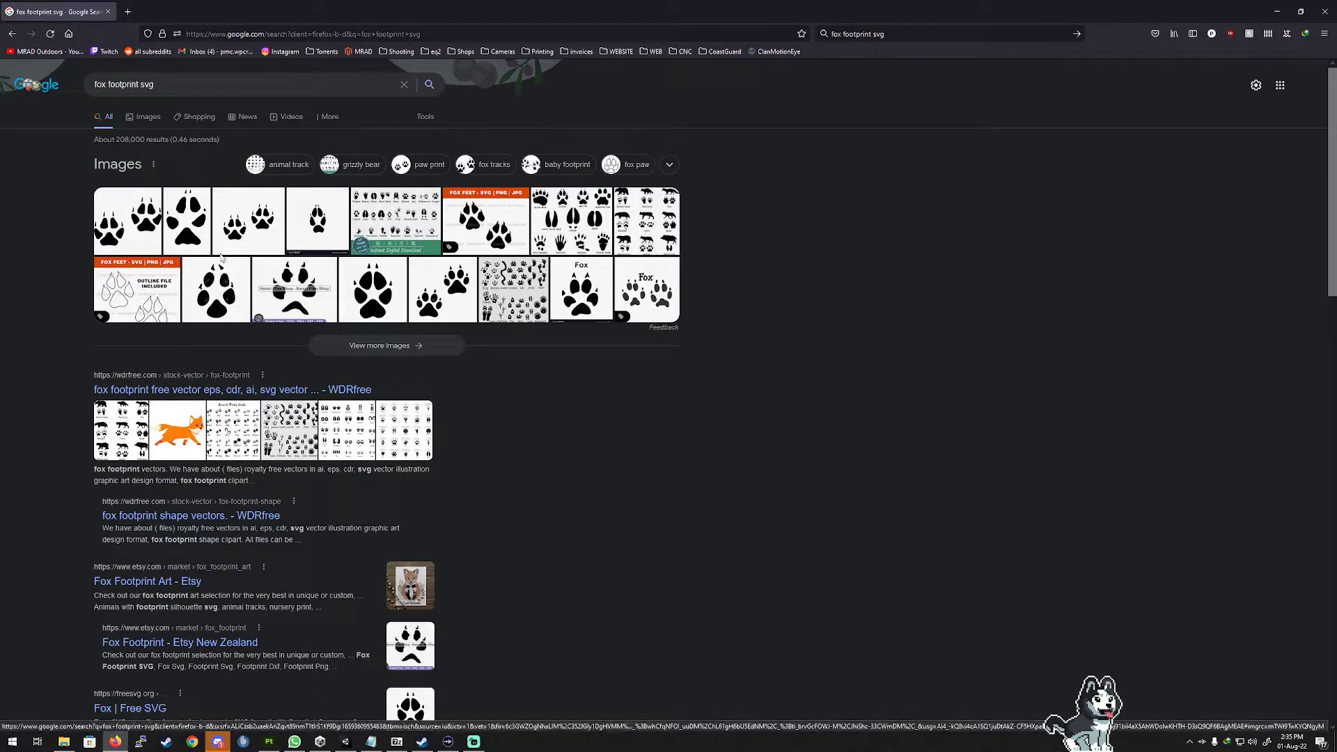
pyautogui.click(144, 117)
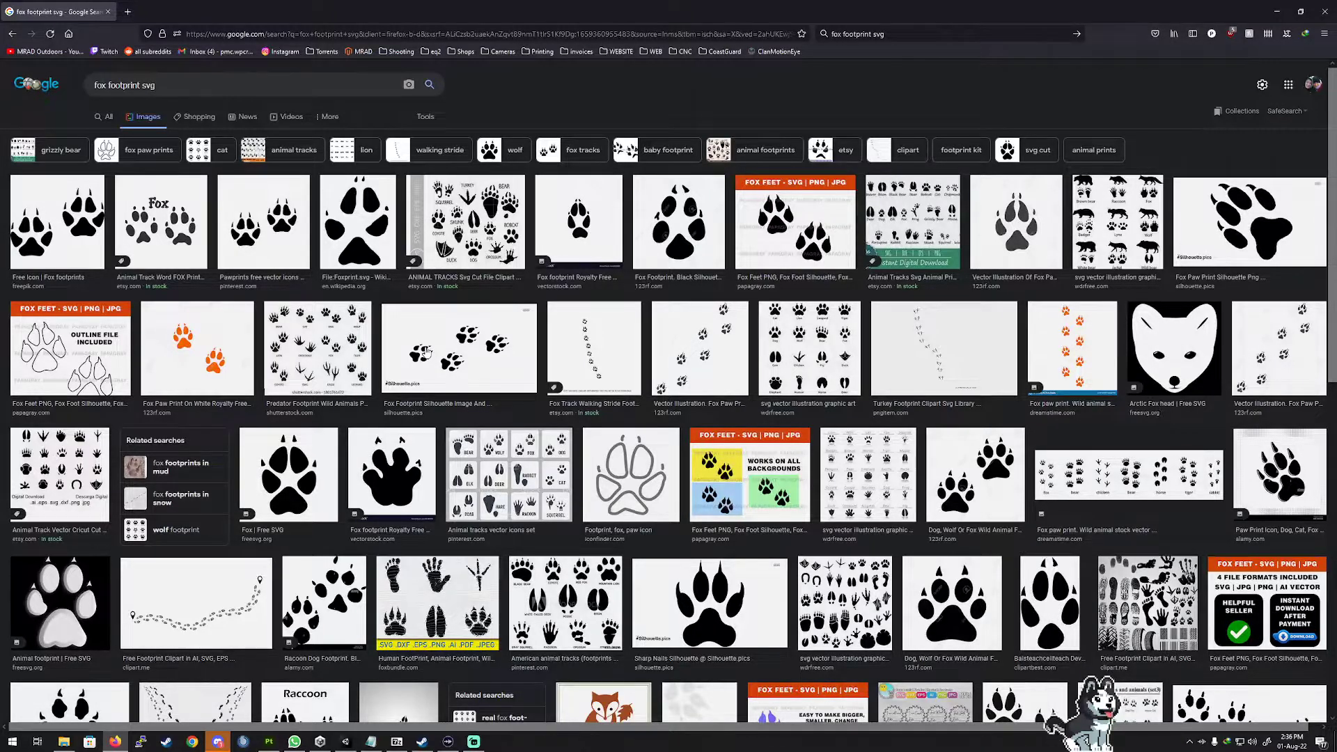
# Browse the image results and open the PNGitem page of the outlined Cat Footprint Svg Png Icon.
pyautogui.scroll(-5, 426, 351)
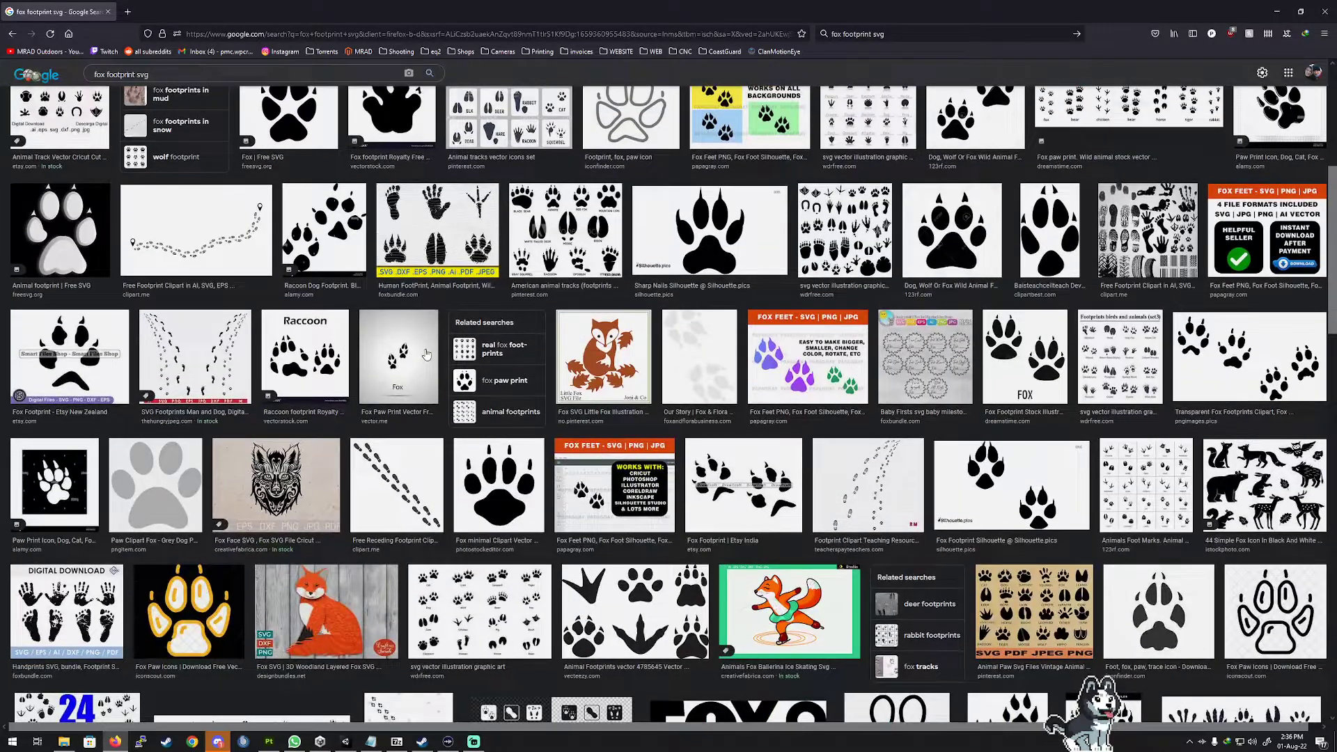
pyautogui.scroll(-2, 427, 354)
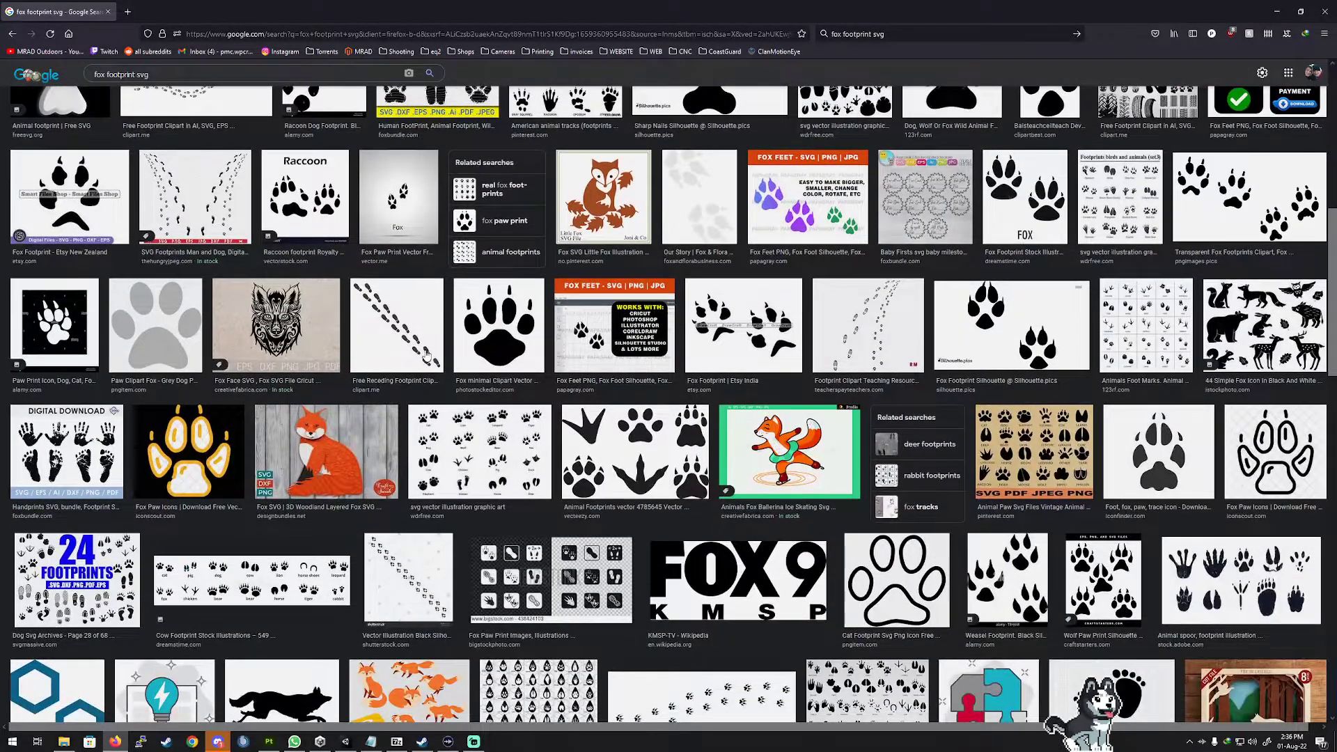
pyautogui.scroll(-3, 439, 357)
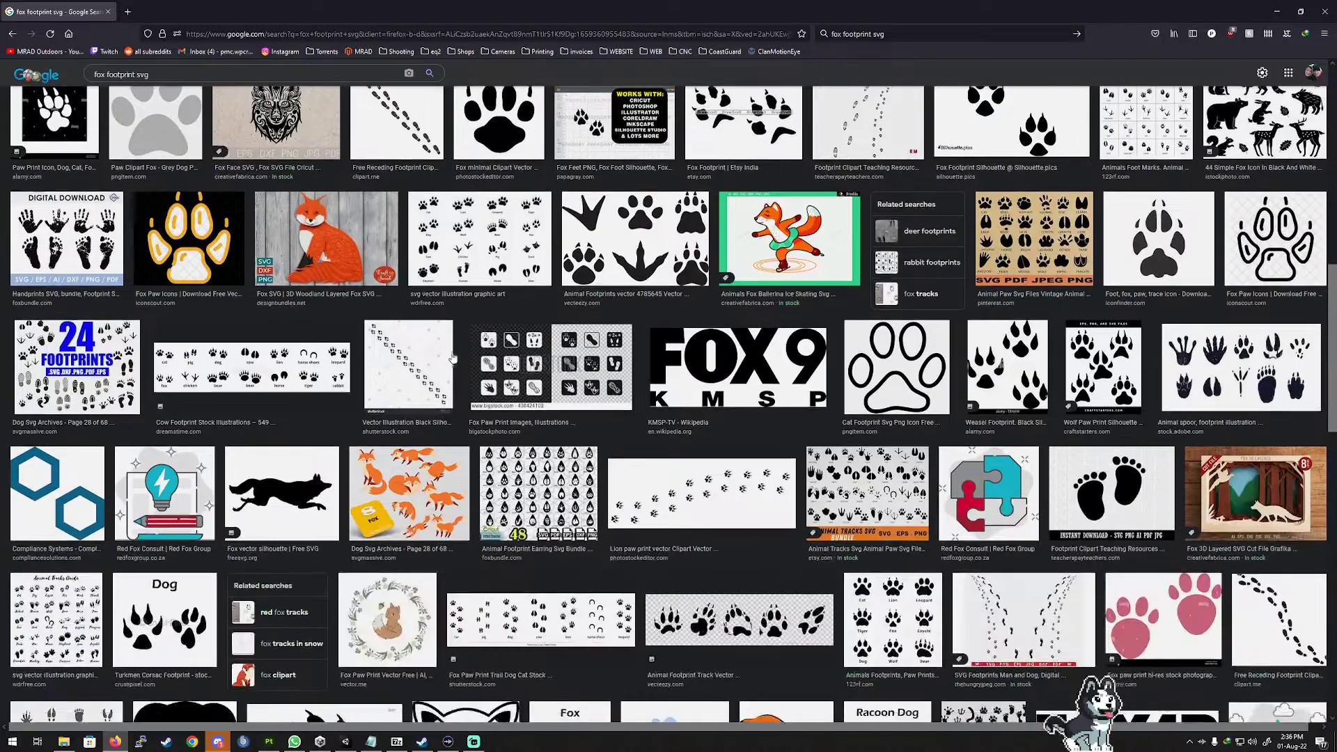
pyautogui.click(906, 367)
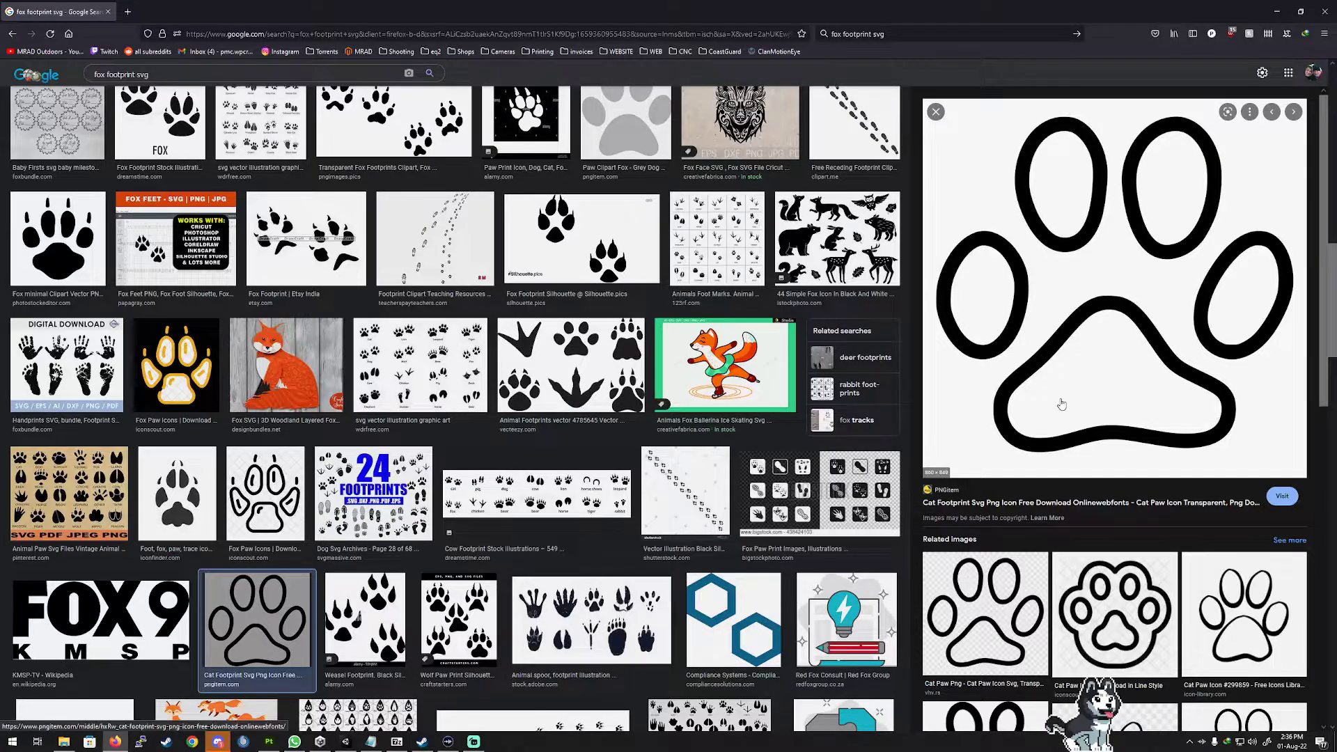
pyautogui.click(1284, 498)
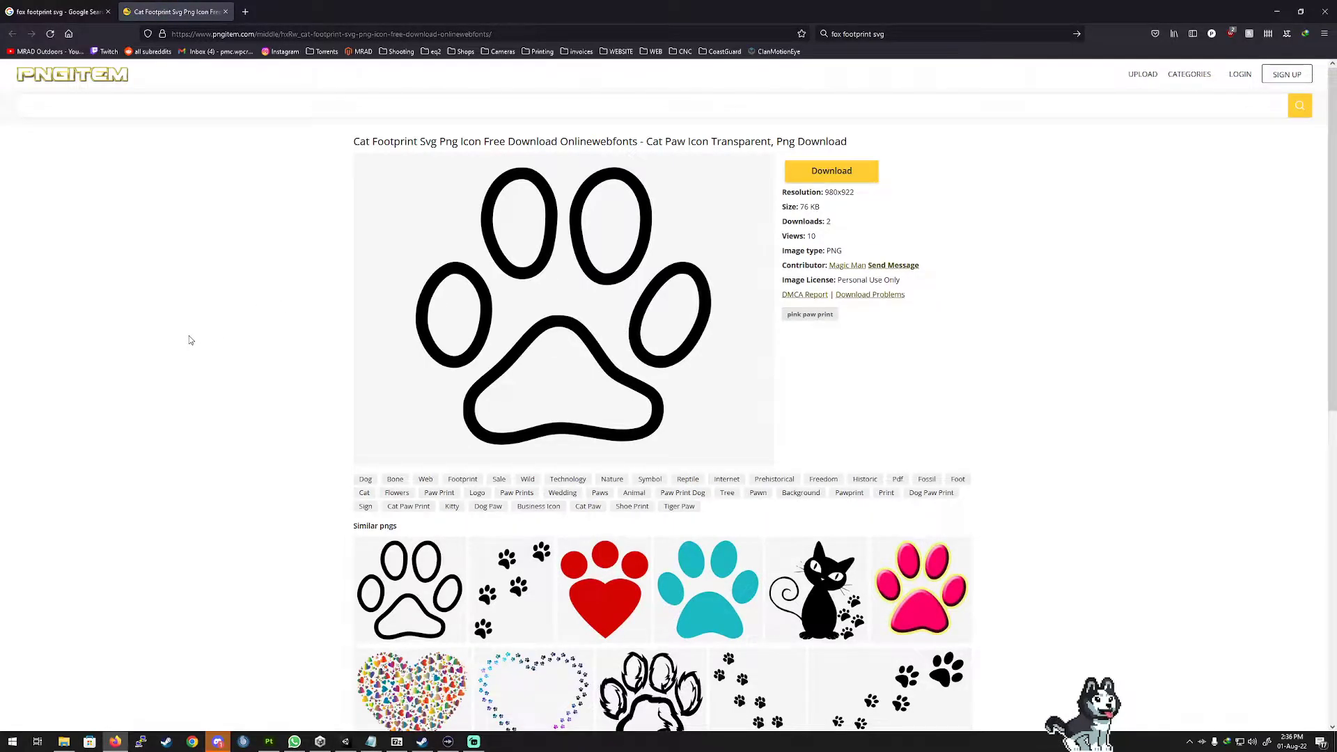
# Download the outlined paw print PNG and show the downloaded file in its folder.
pyautogui.click(839, 170)
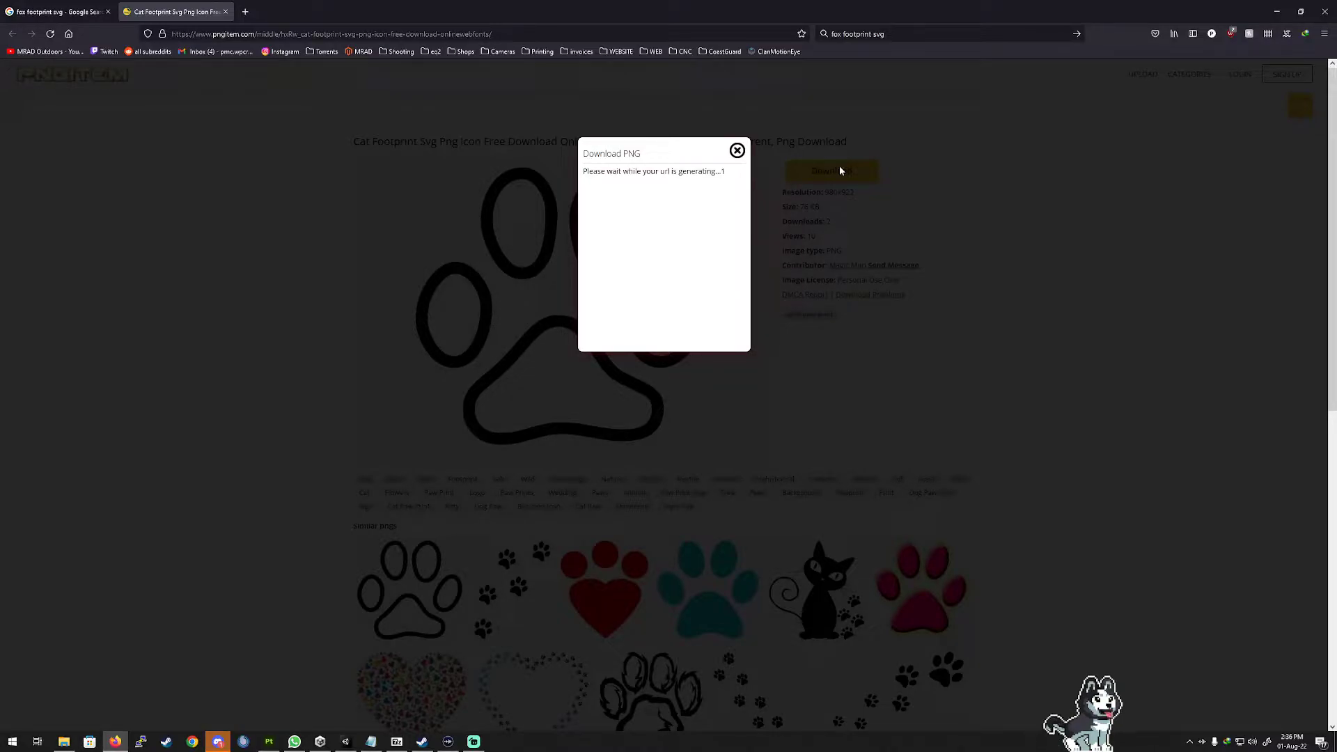
pyautogui.click(619, 326)
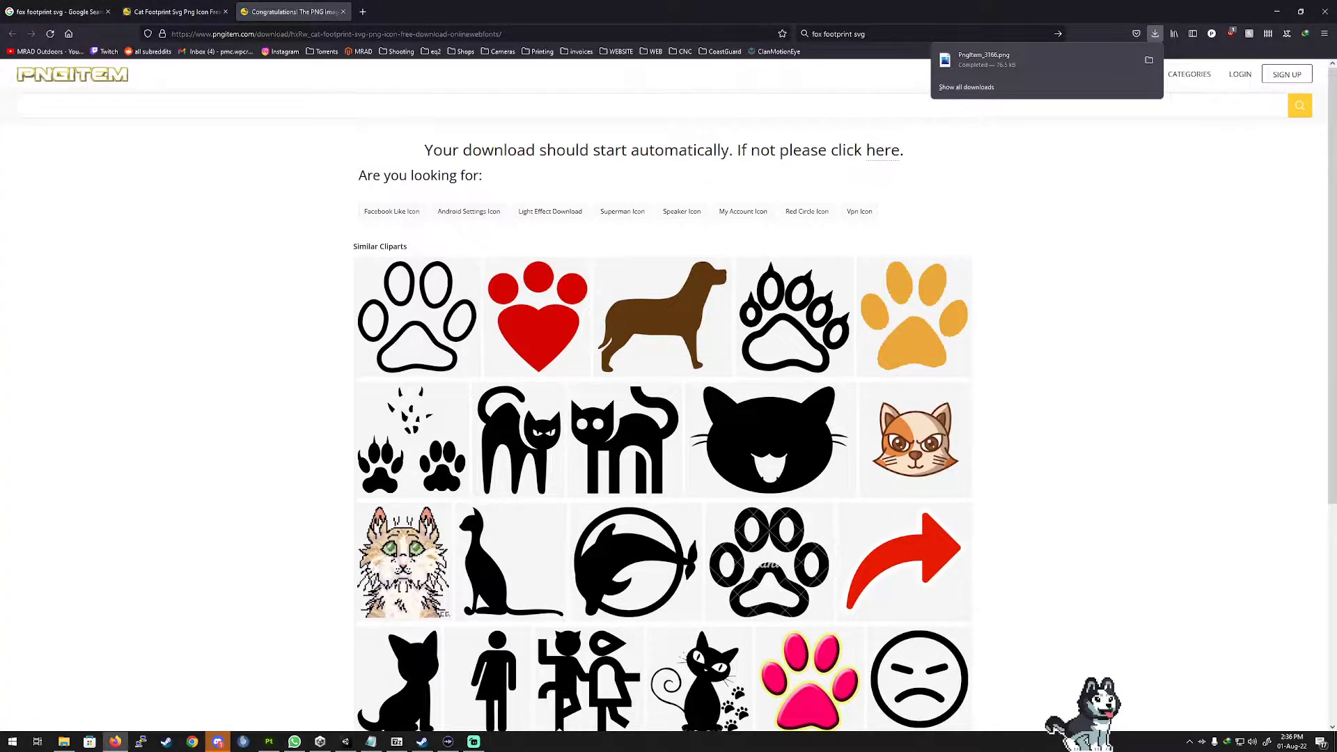
pyautogui.click(63, 741)
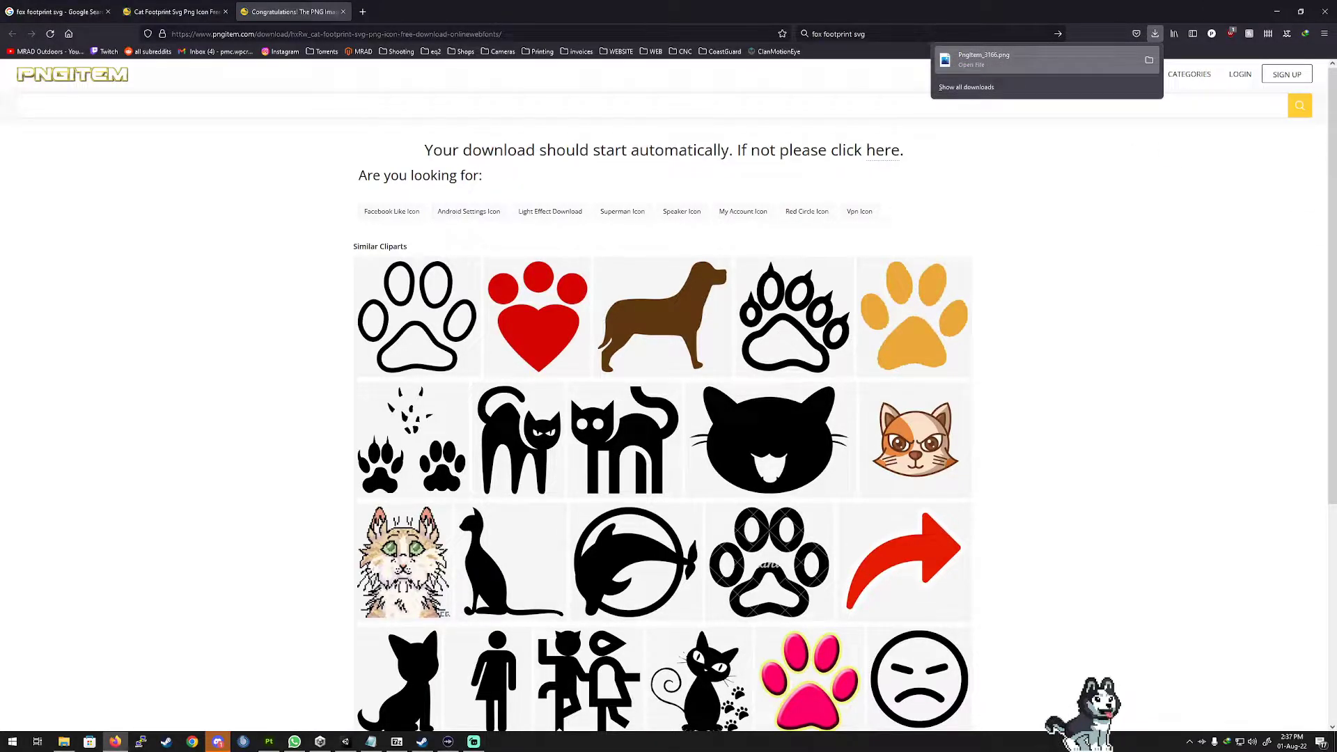
pyautogui.click(1149, 60)
# Return to Substance 3D Painter and activate the Paint tool with the harness collar in view.
pyautogui.click(1279, 11)
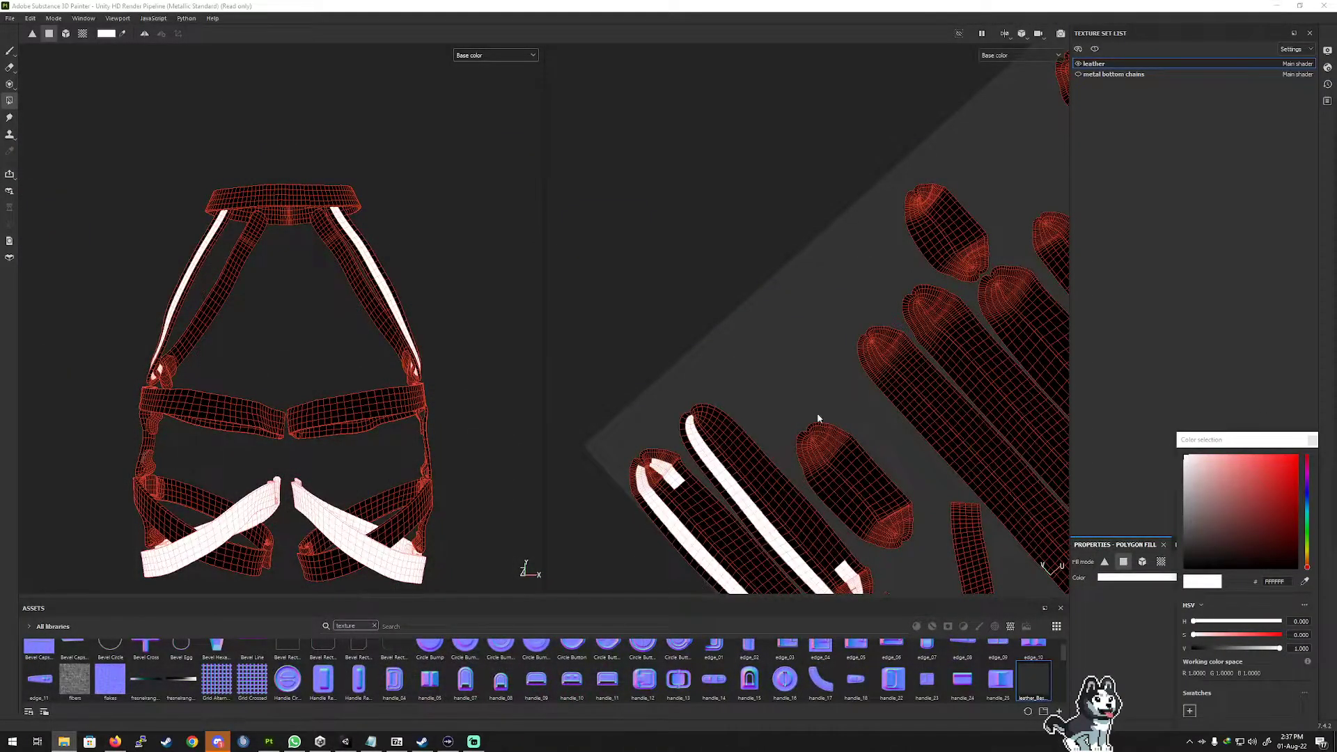
pyautogui.scroll(5, 139, 104)
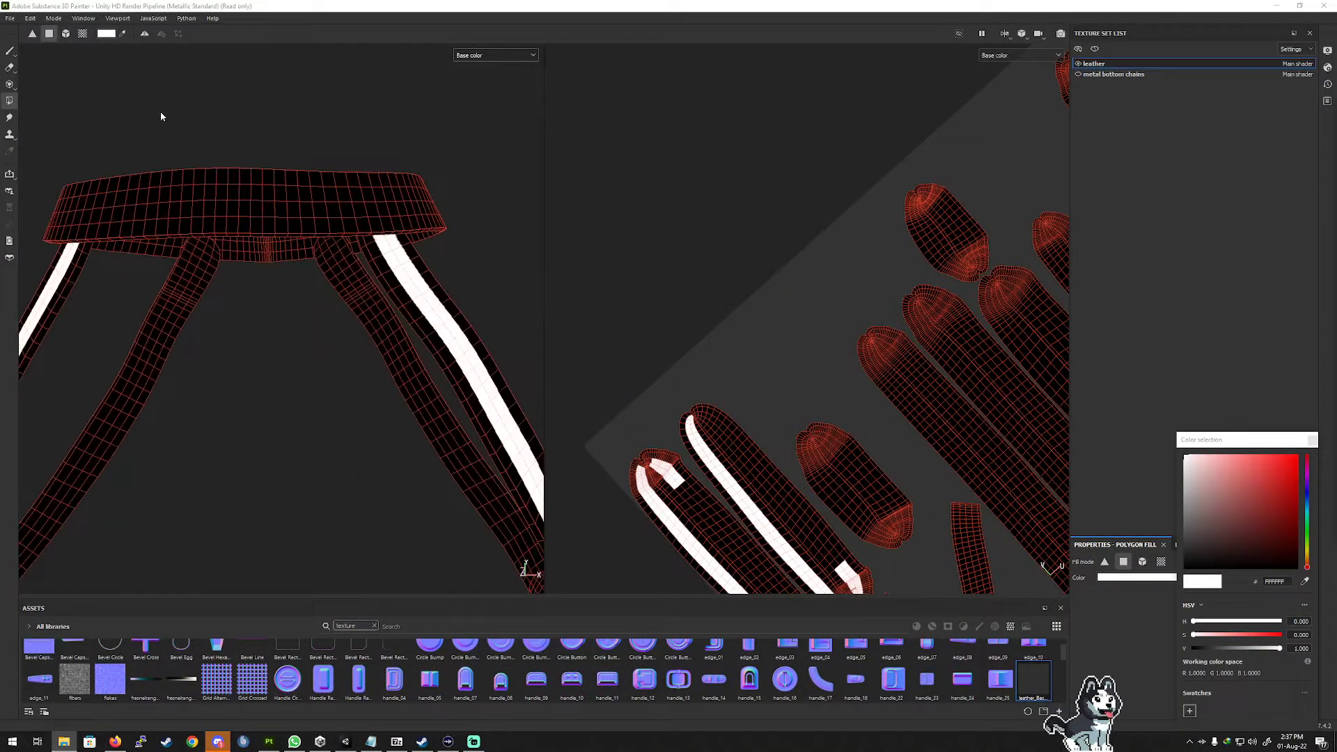
pyautogui.moveTo(173, 119); pyautogui.dragTo(221, 251, button='middle')
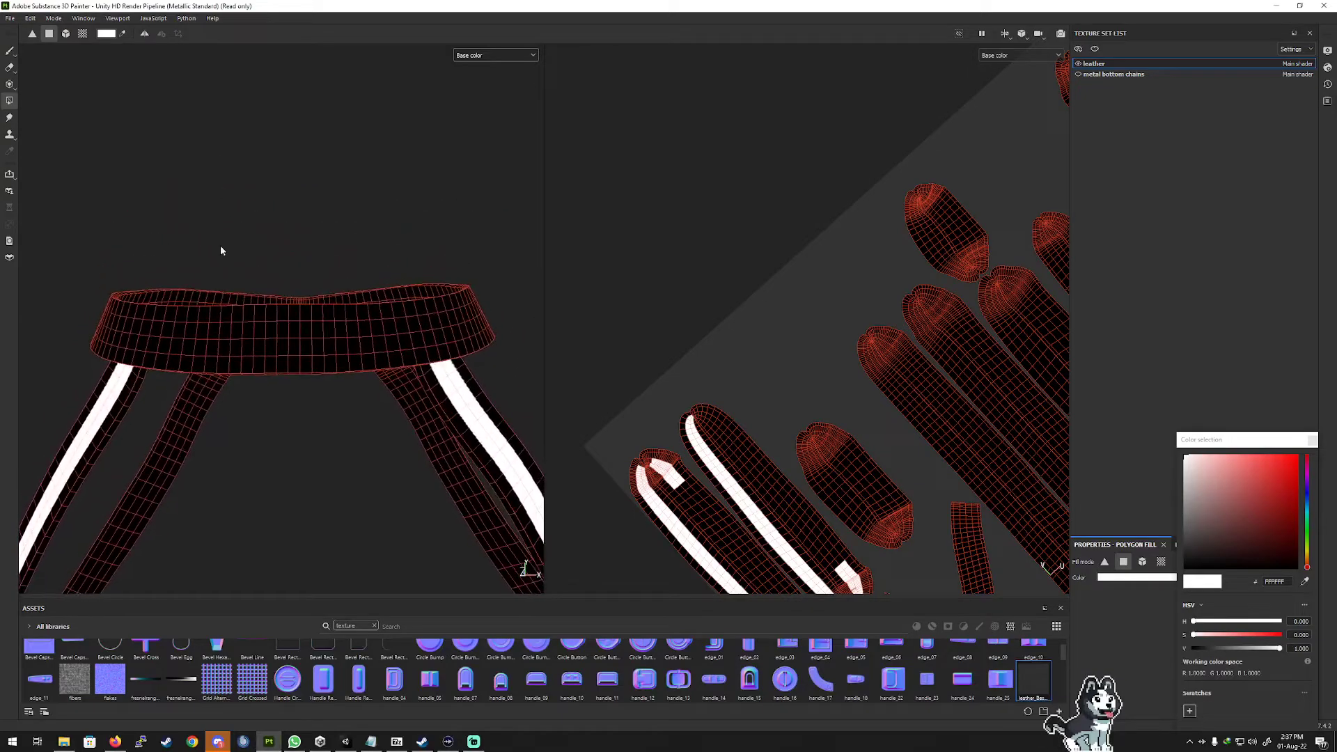
pyautogui.click(10, 52)
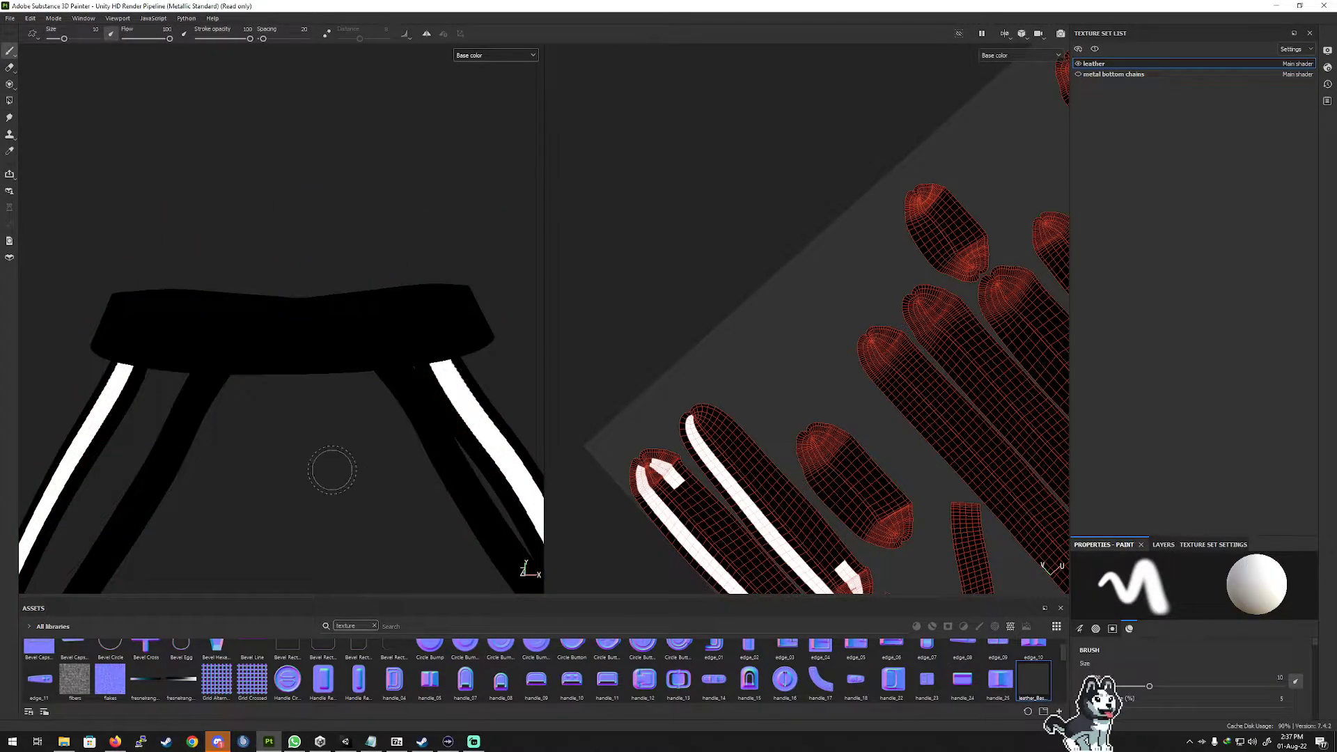
# Set the viewport display to Material and examine the collar, the striped straps and the white straps on the harness.
pyautogui.click(495, 55)
pyautogui.click(493, 80)
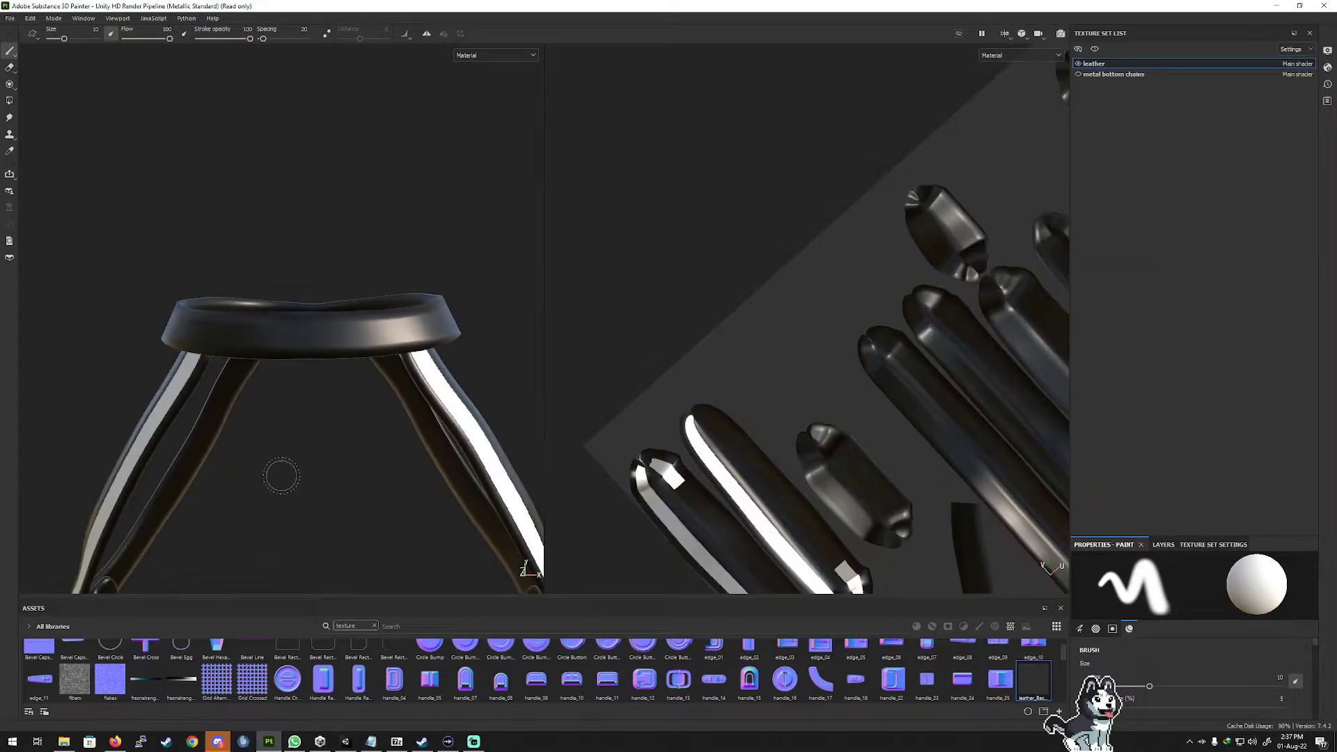
pyautogui.scroll(-5, 282, 476)
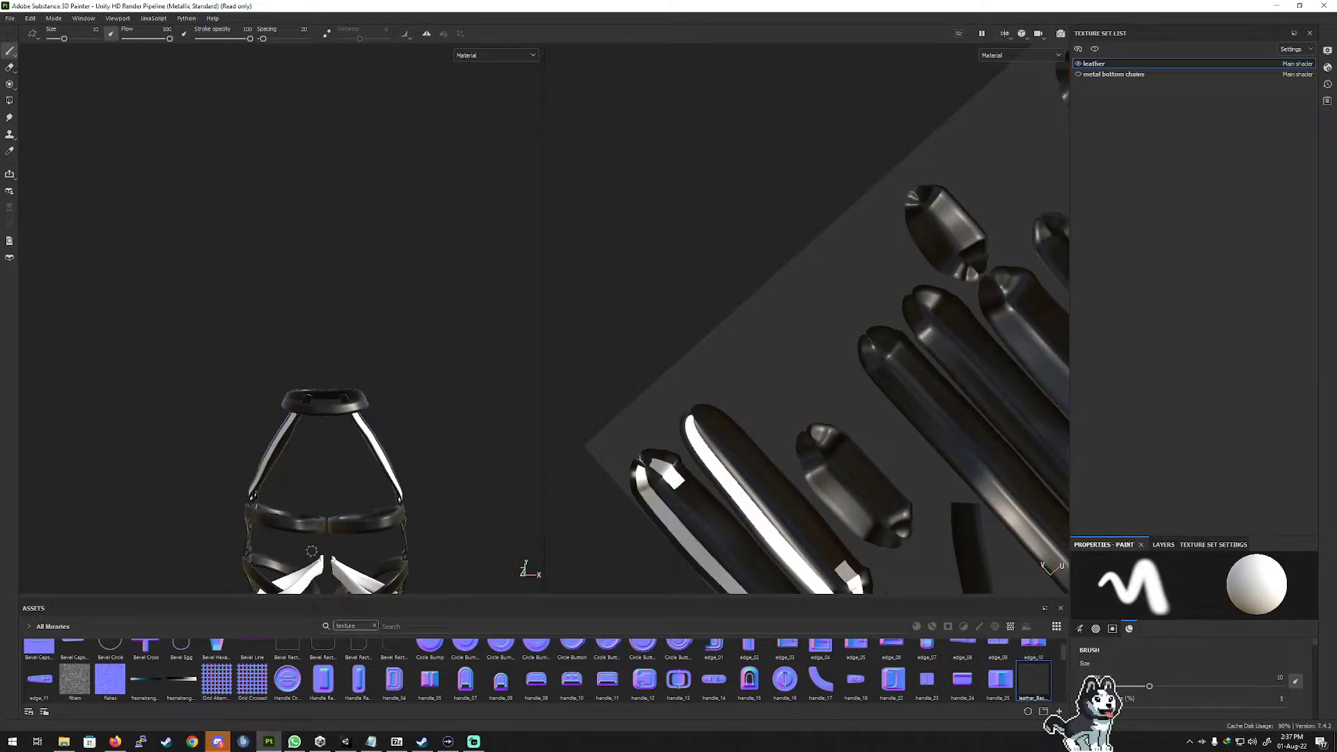
pyautogui.keyDown('alt'); pyautogui.moveTo(313, 551); pyautogui.dragTo(422, 395, button='middle'); pyautogui.keyUp('alt')
pyautogui.keyDown('alt'); pyautogui.moveTo(397, 330); pyautogui.dragTo(351, 418, button='middle'); pyautogui.keyUp('alt')
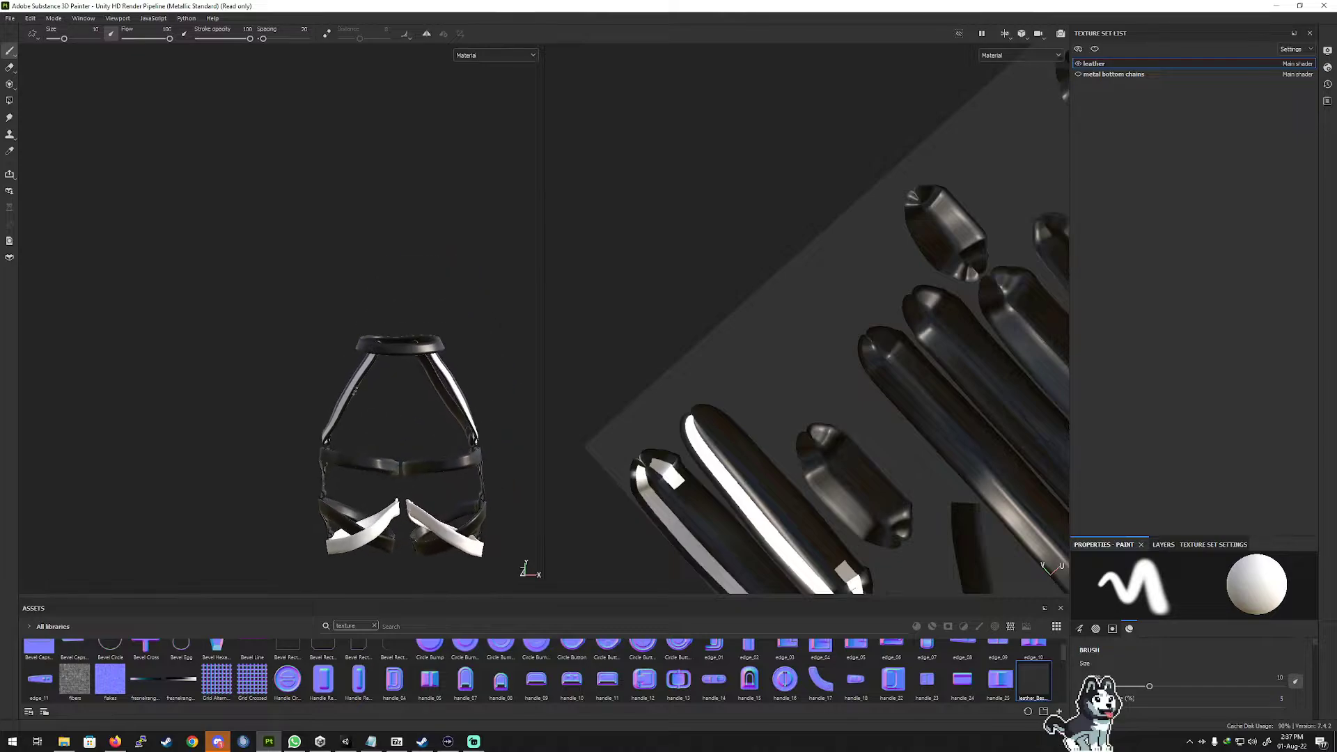
pyautogui.scroll(5, 362, 390)
pyautogui.scroll(3, 361, 391)
pyautogui.scroll(-3, 358, 392)
pyautogui.keyDown('alt'); pyautogui.moveTo(475, 428); pyautogui.dragTo(279, 281, button='middle'); pyautogui.keyUp('alt')
pyautogui.scroll(5, 286, 427)
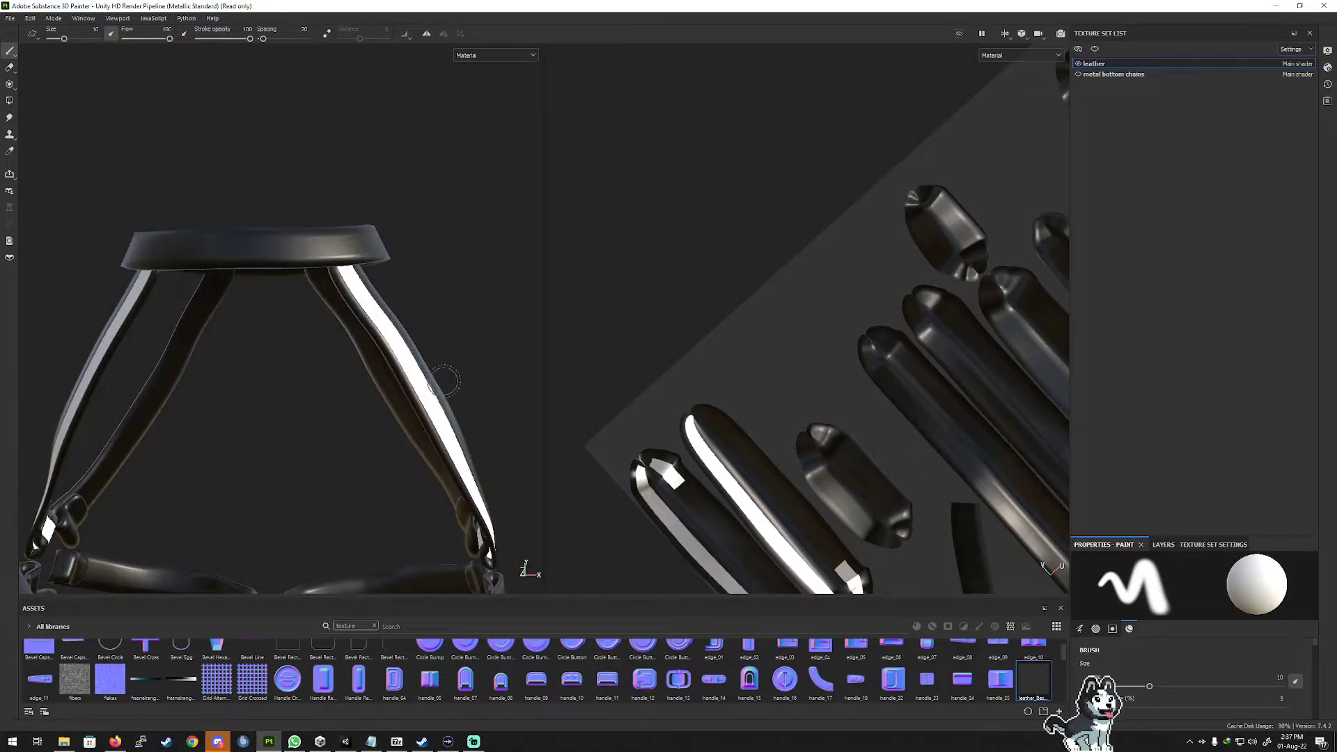
pyautogui.scroll(3, 424, 399)
pyautogui.scroll(2, 423, 399)
pyautogui.scroll(-5, 263, 454)
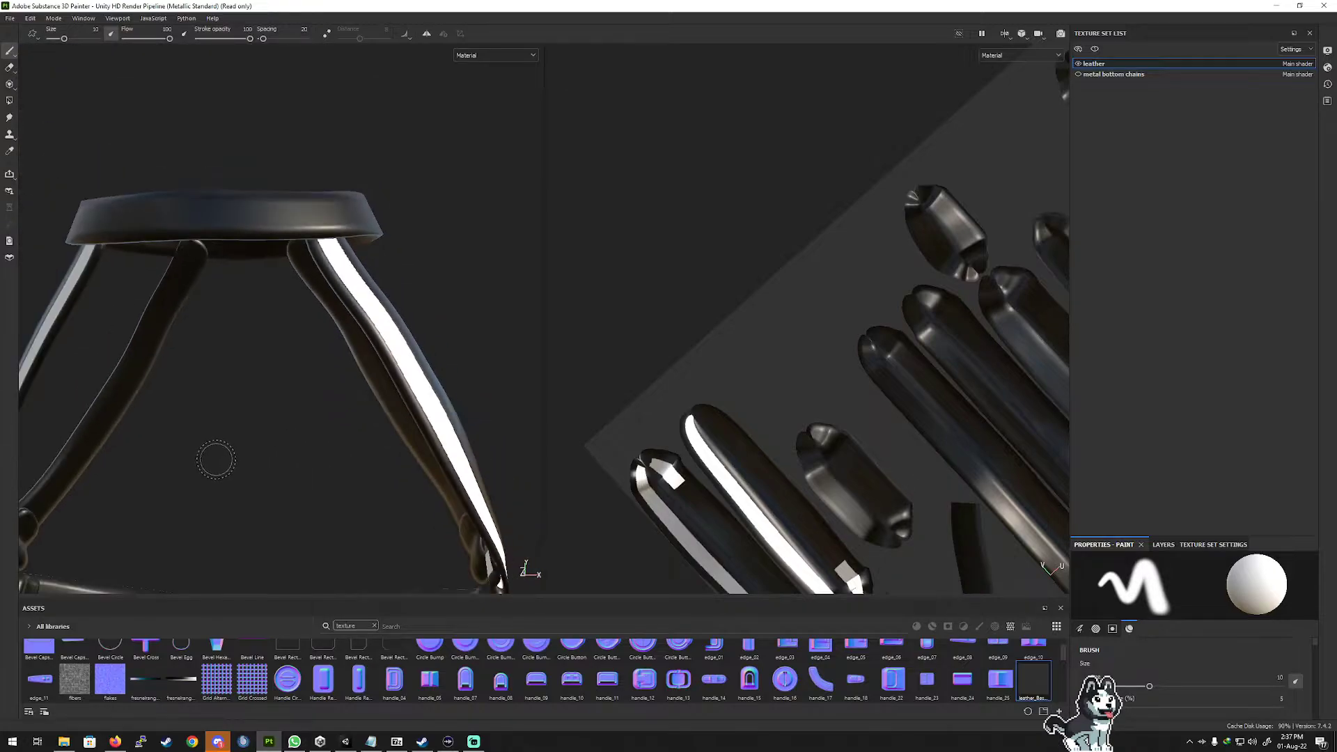
pyautogui.keyDown('alt'); pyautogui.moveTo(216, 457); pyautogui.dragTo(304, 325, button='middle'); pyautogui.keyUp('alt')
pyautogui.scroll(-3, 236, 415)
pyautogui.scroll(-2, 292, 400)
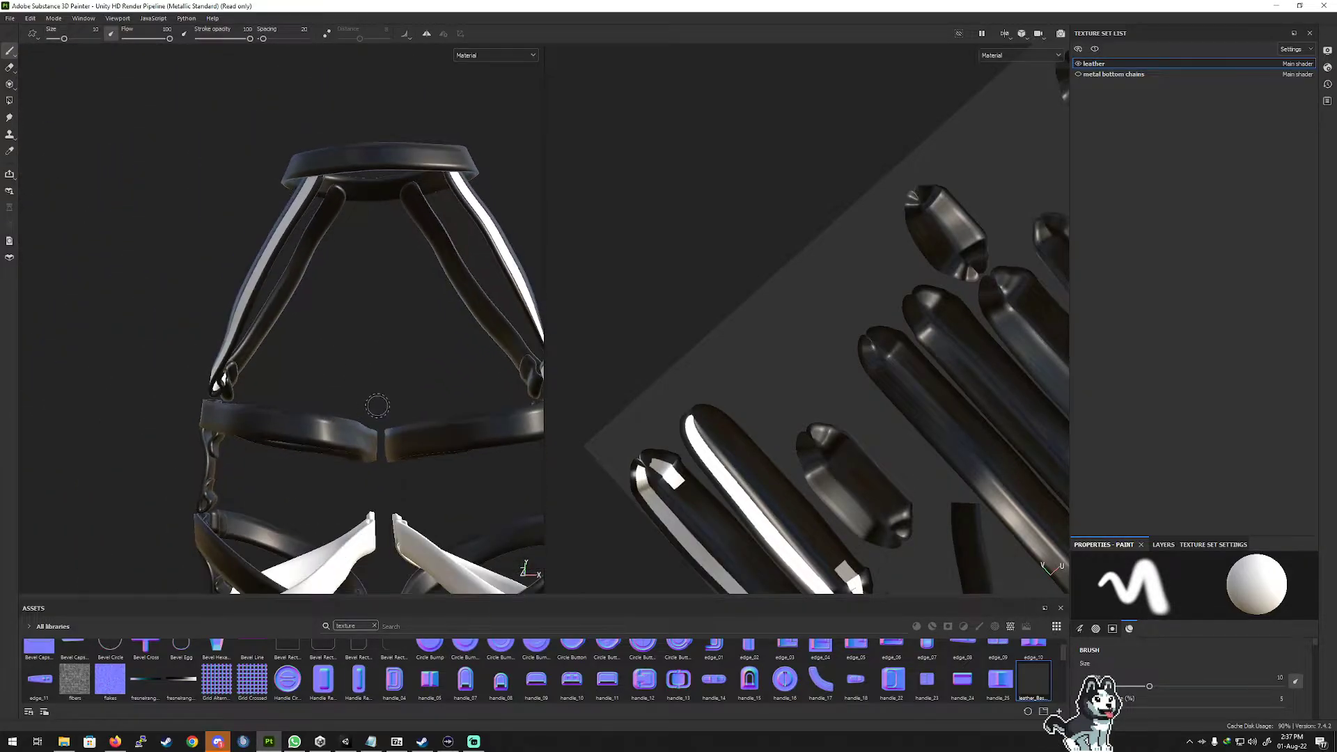
pyautogui.keyDown('alt'); pyautogui.moveTo(357, 399); pyautogui.dragTo(293, 516, button='middle'); pyautogui.keyUp('alt')
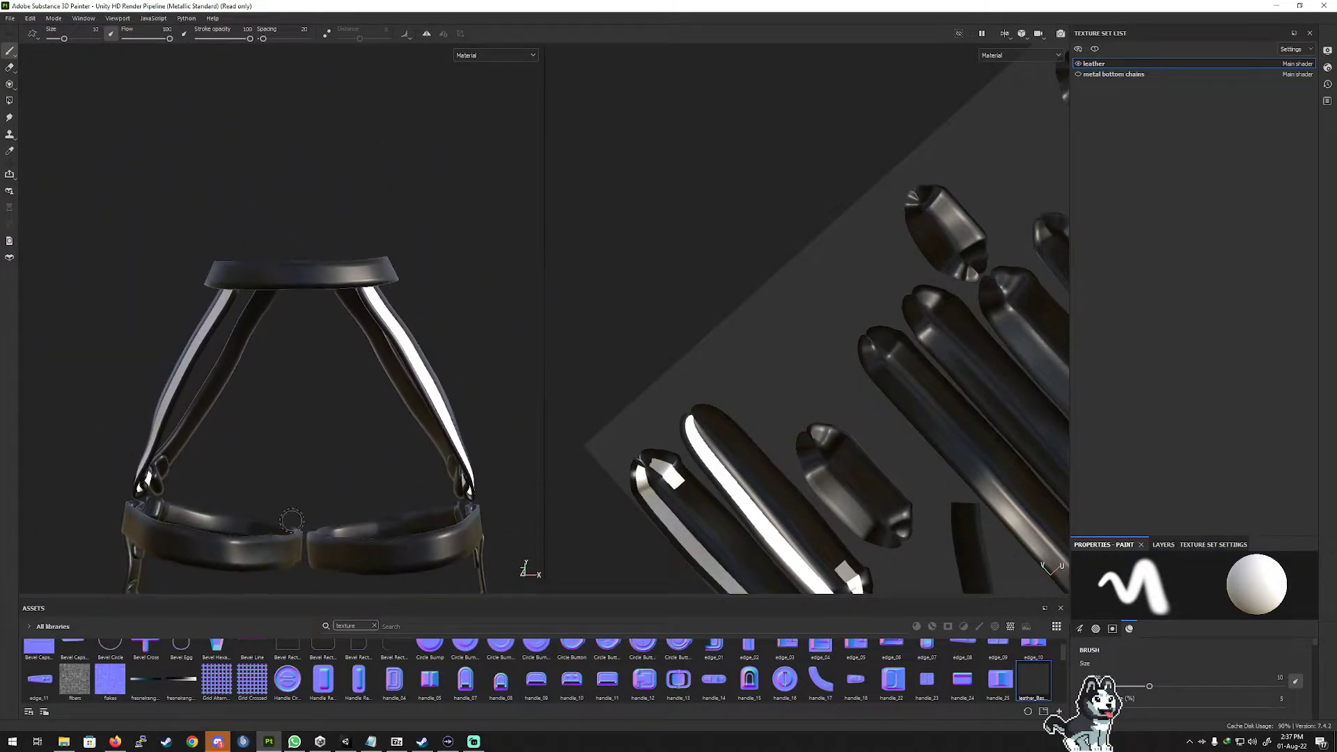
pyautogui.keyDown('alt'); pyautogui.moveTo(274, 362); pyautogui.dragTo(310, 424, button='middle'); pyautogui.keyUp('alt')
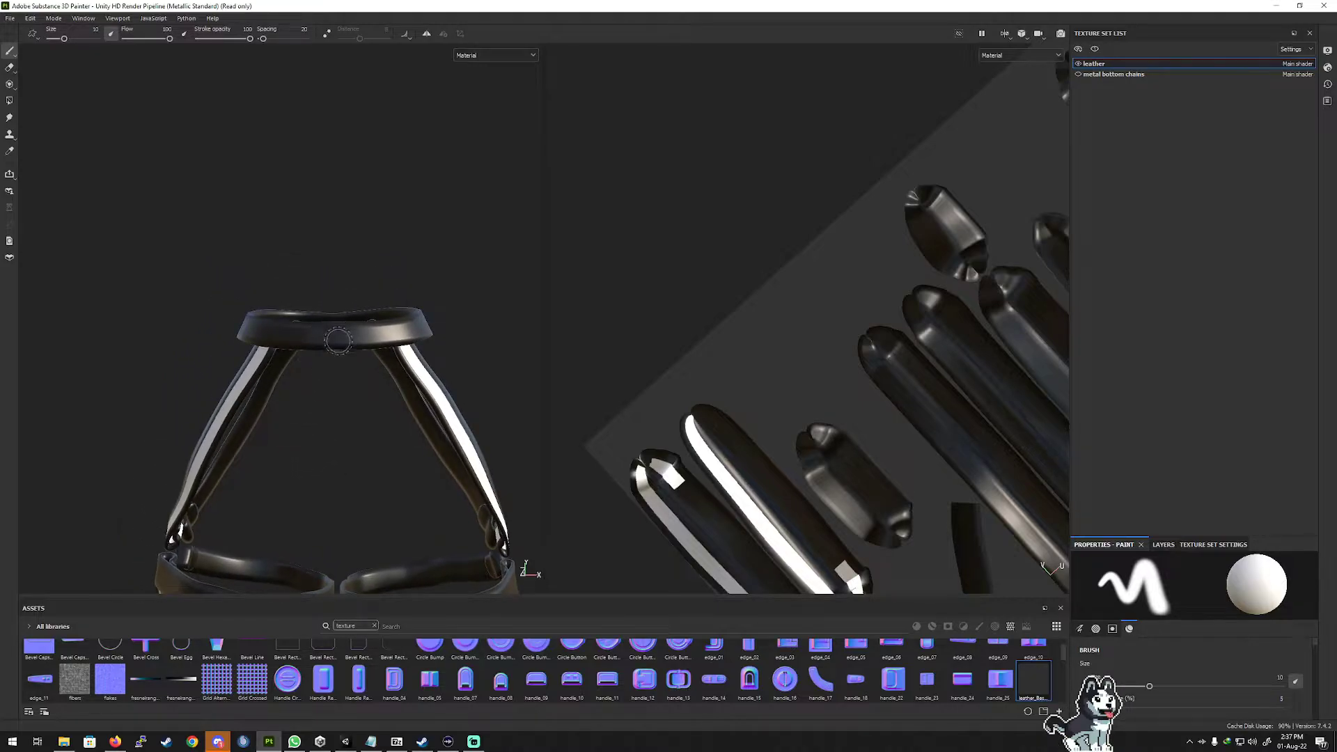
pyautogui.scroll(3, 322, 316)
pyautogui.scroll(2, 322, 316)
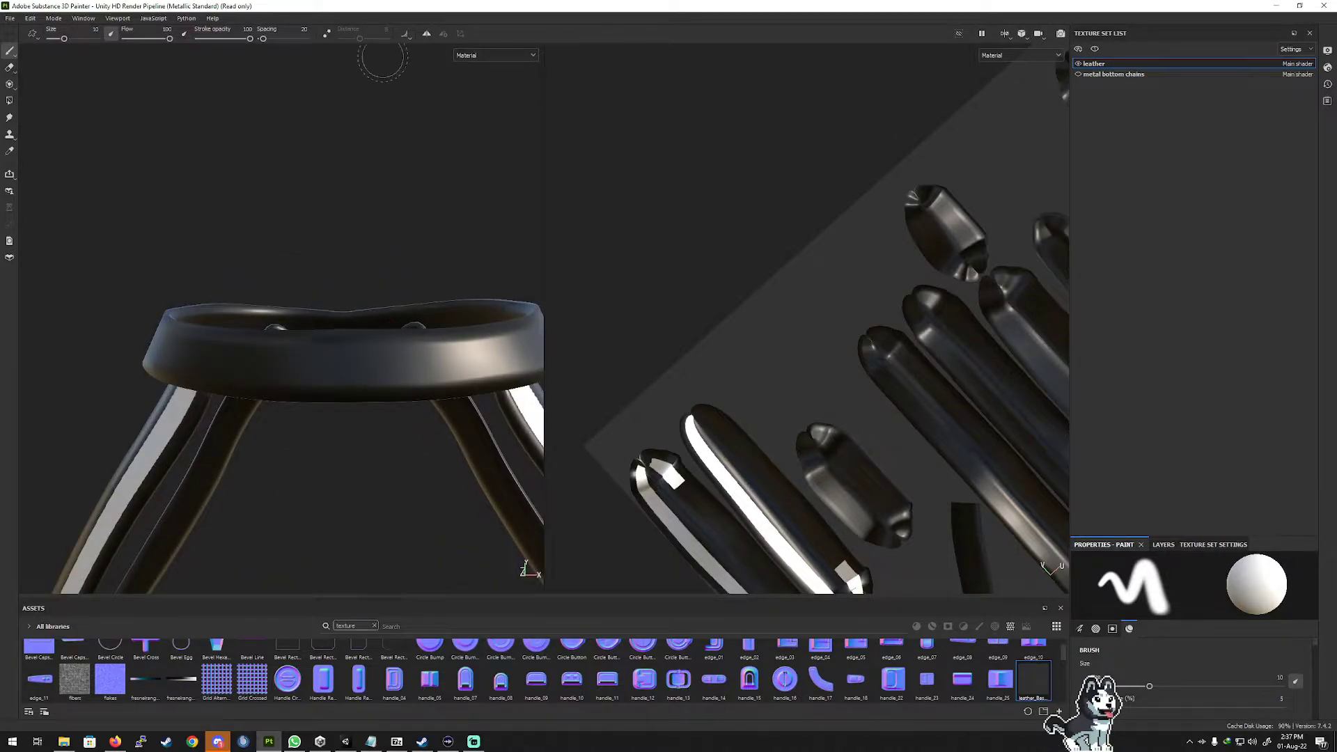
# Set the viewport display to Base color and add another paint effect to Fill layer 1.
pyautogui.click(478, 55)
pyautogui.click(472, 99)
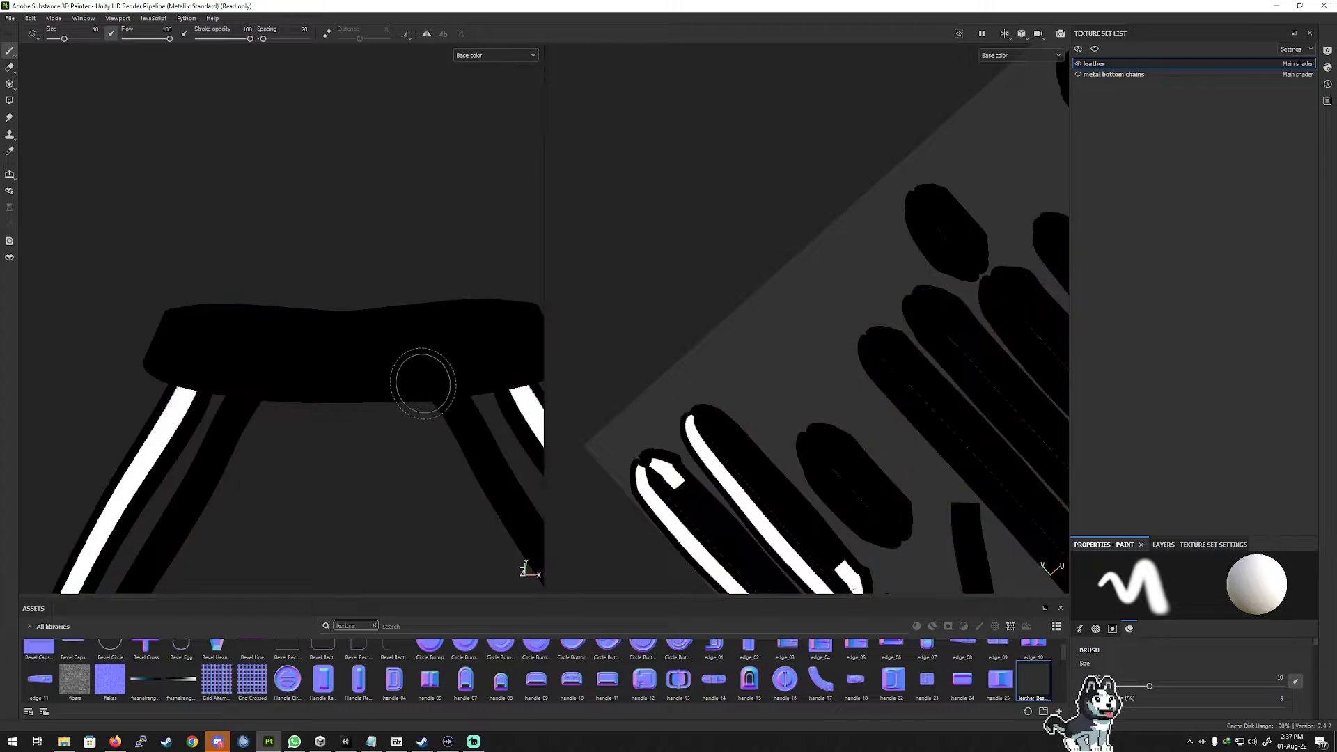
pyautogui.click(1165, 545)
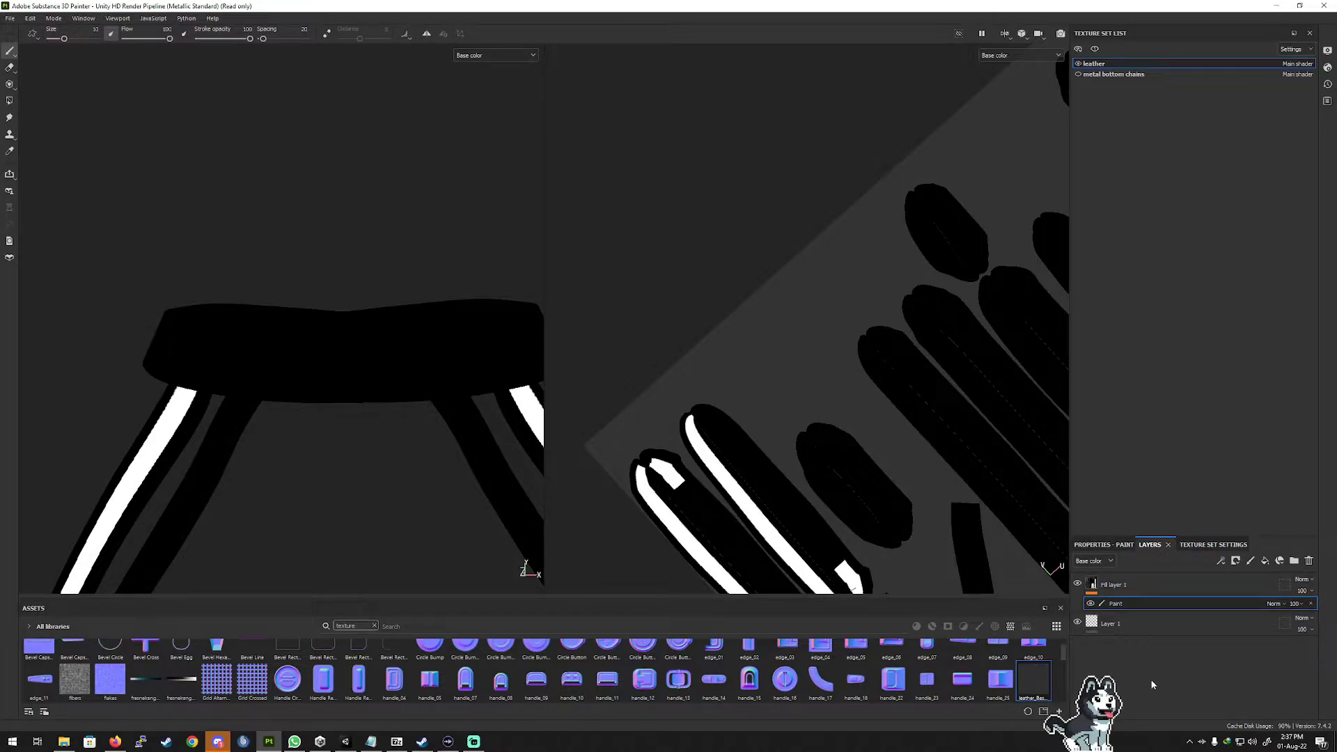
pyautogui.rightClick(1159, 585)
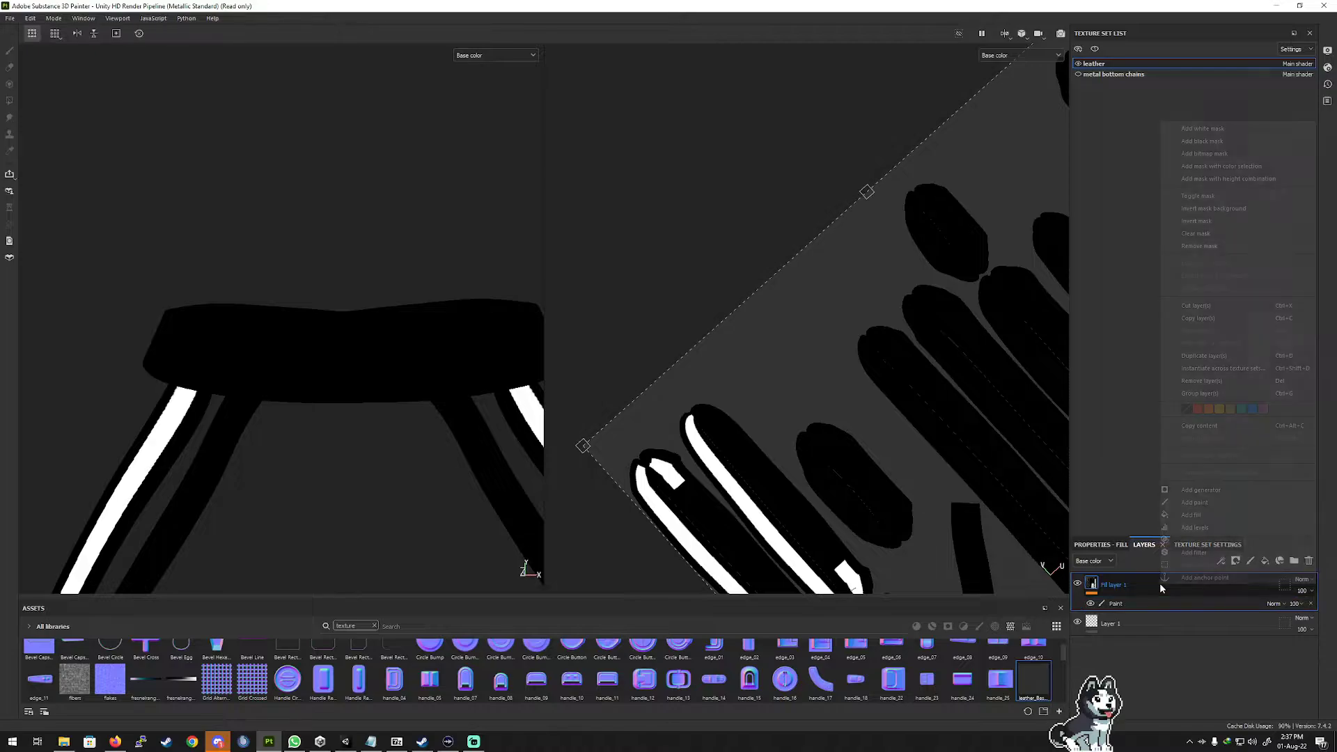
pyautogui.click(1232, 503)
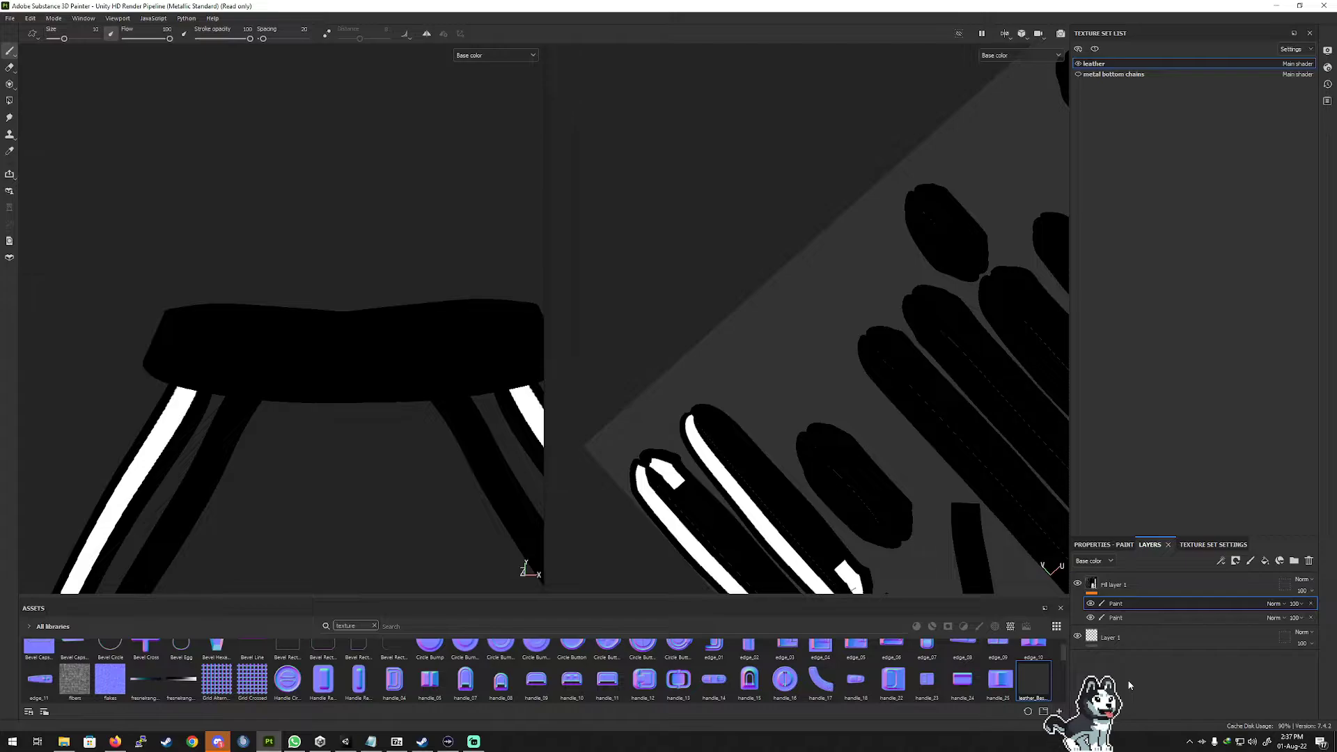
# Hide the lower paint effect of Fill layer 1 and show it again to check what it contributes.
pyautogui.click(1091, 618)
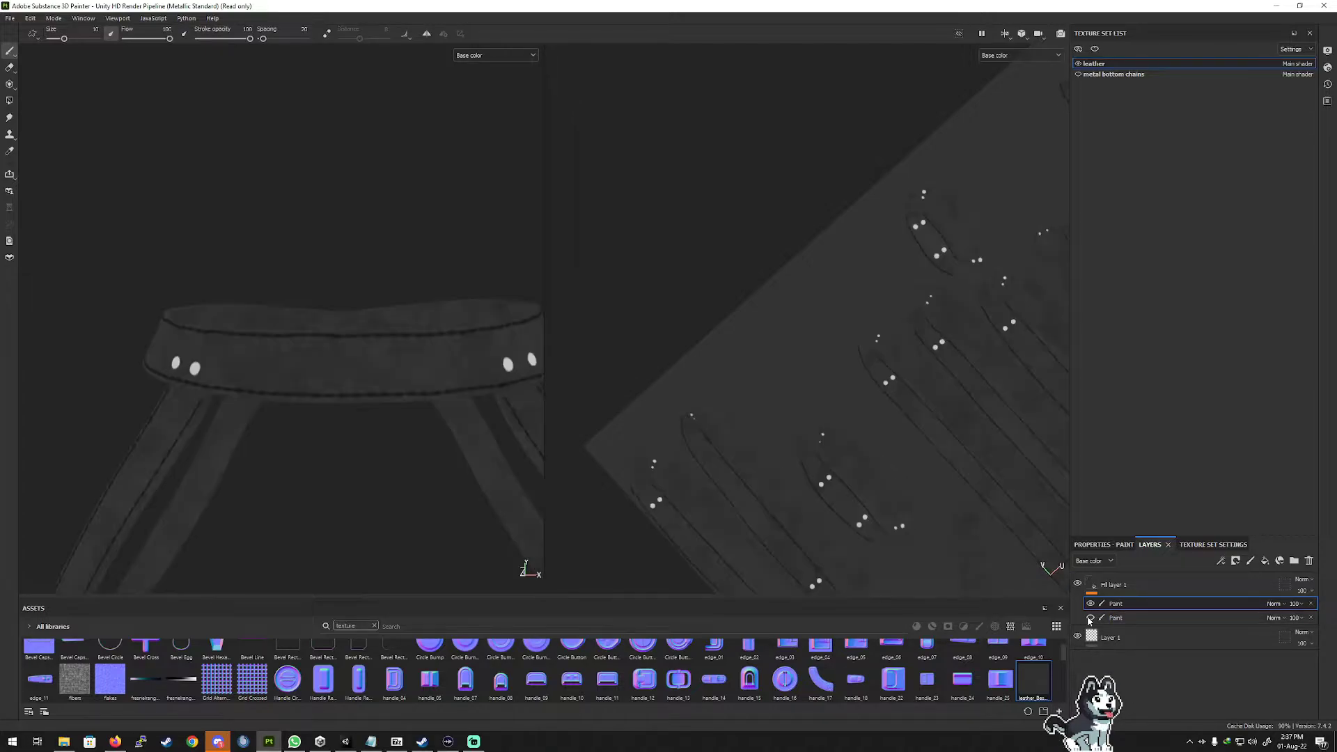
pyautogui.click(1091, 618)
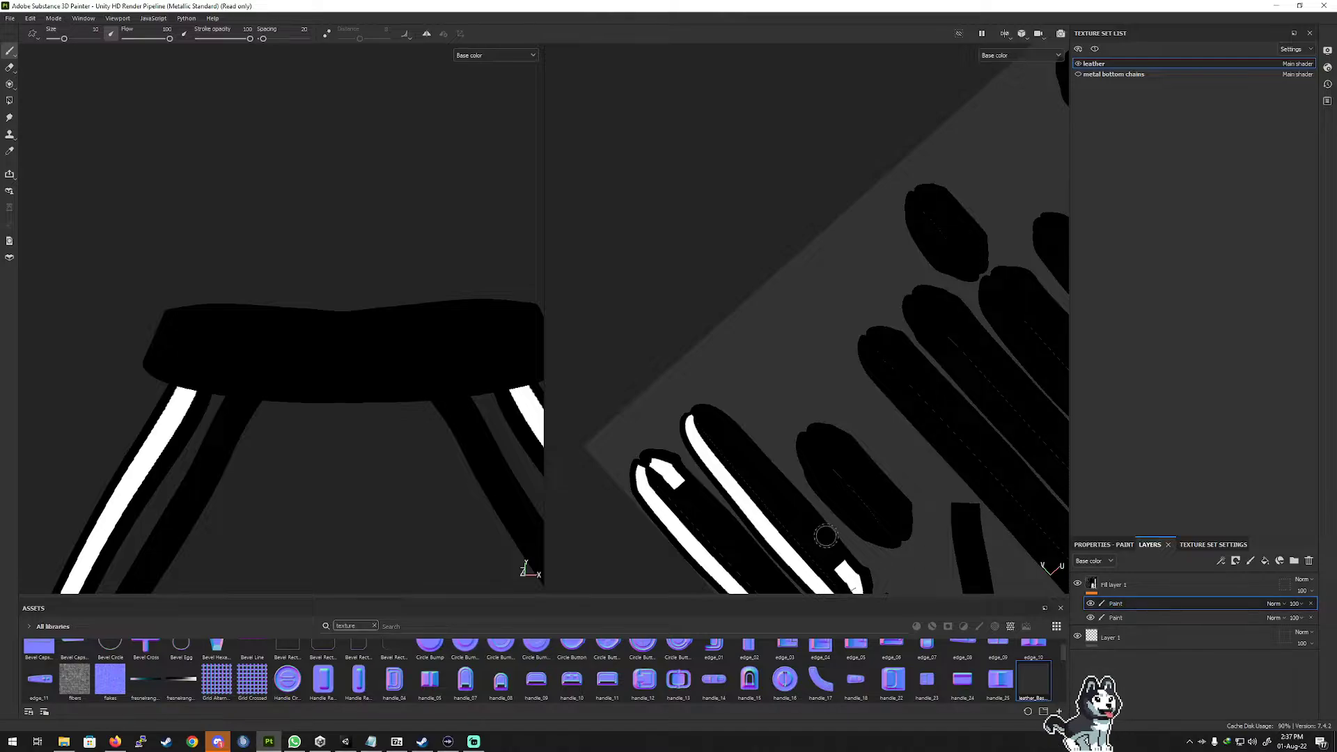
# Start a resource import and add PngItem_3166.png from the Zigg folder on the VMS (E:) drive.
pyautogui.click(10, 18)
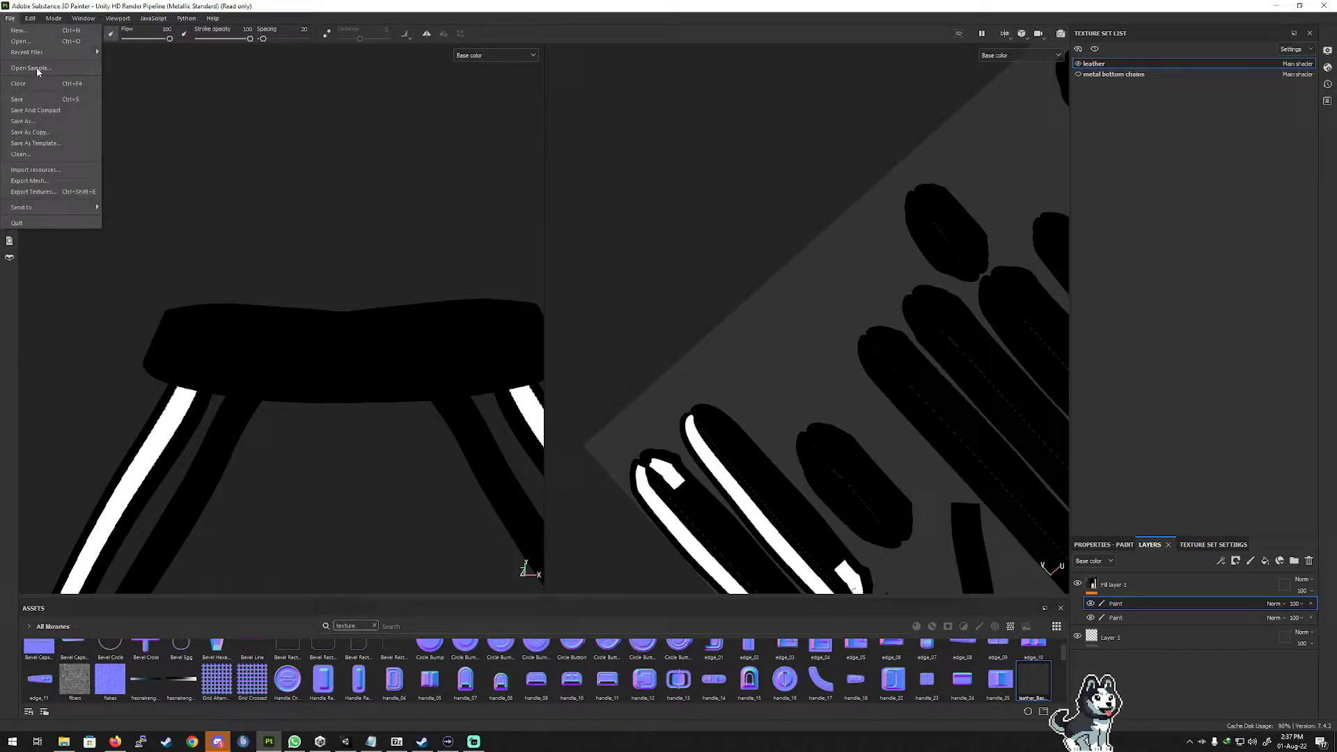
pyautogui.click(35, 170)
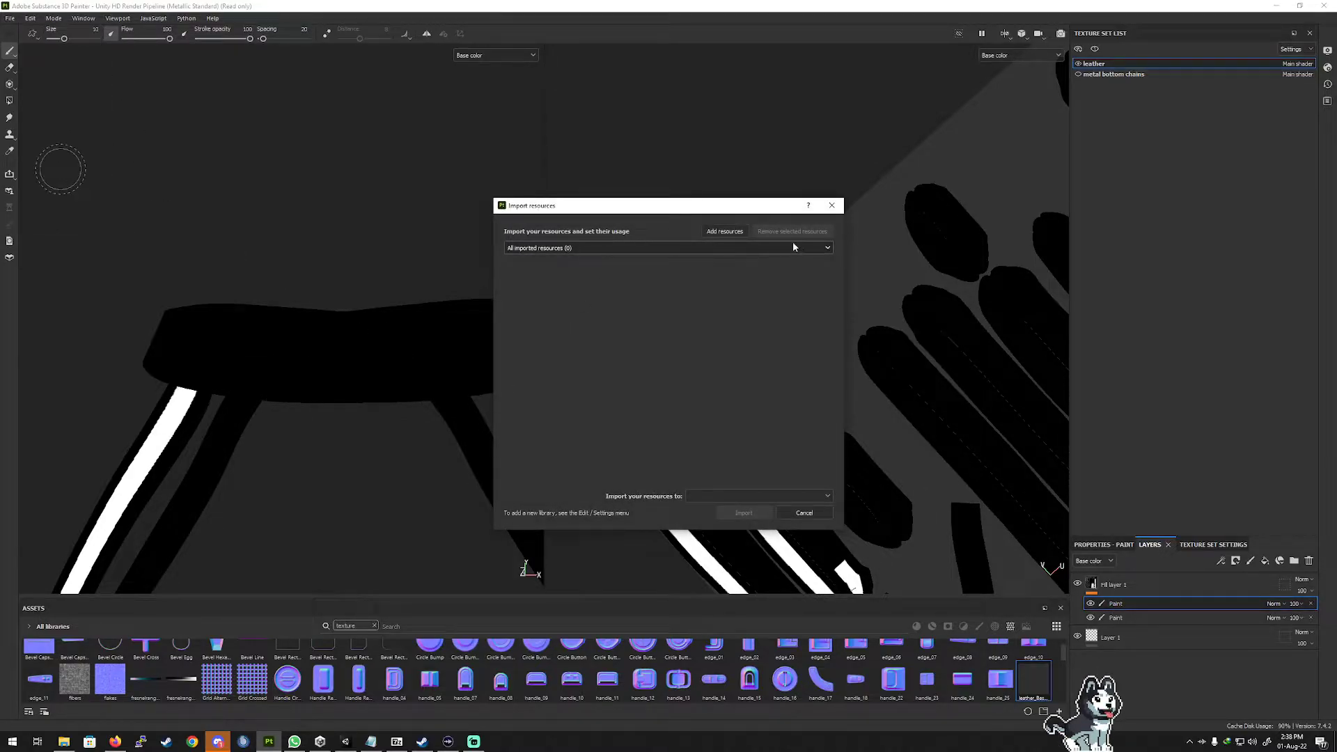
pyautogui.click(727, 232)
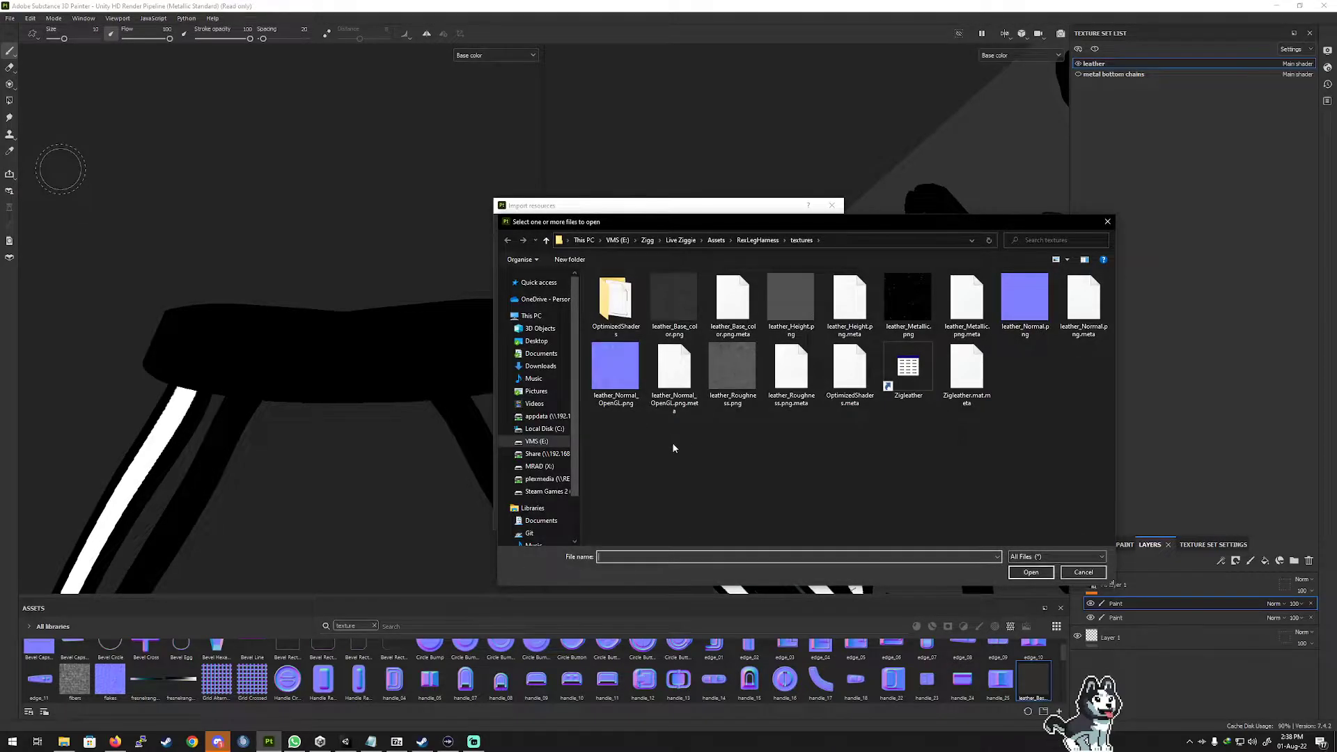
pyautogui.click(536, 442)
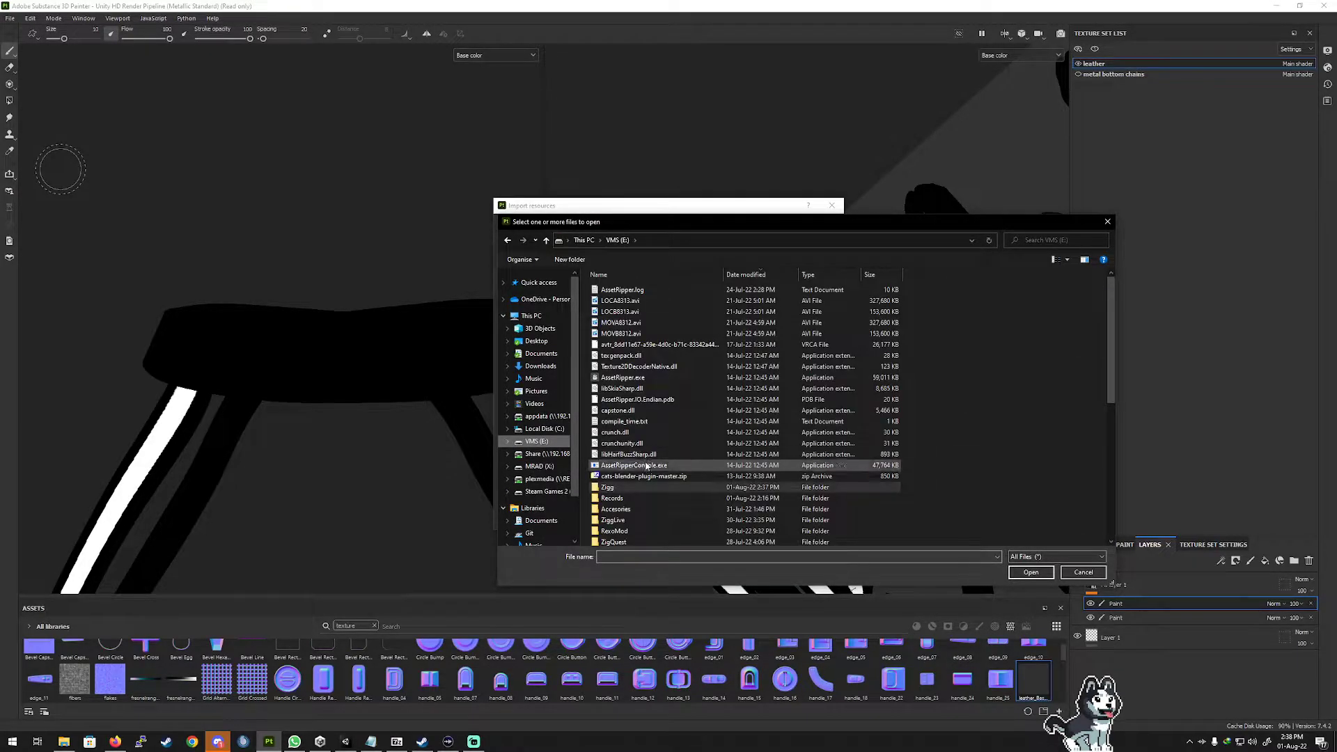
pyautogui.doubleClick(630, 490)
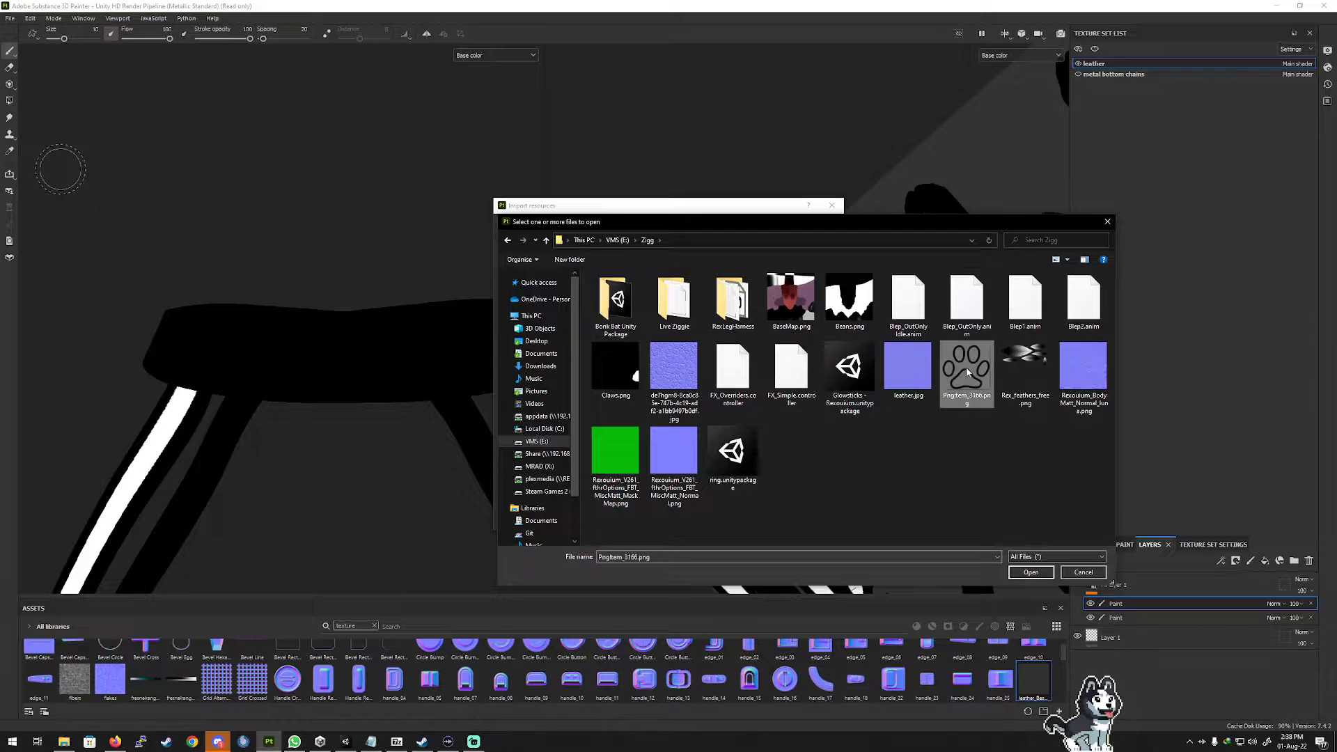
pyautogui.doubleClick(966, 366)
# Set the usage of PngItem_3166.png to texture, choose where to import it and complete the import.
pyautogui.click(801, 266)
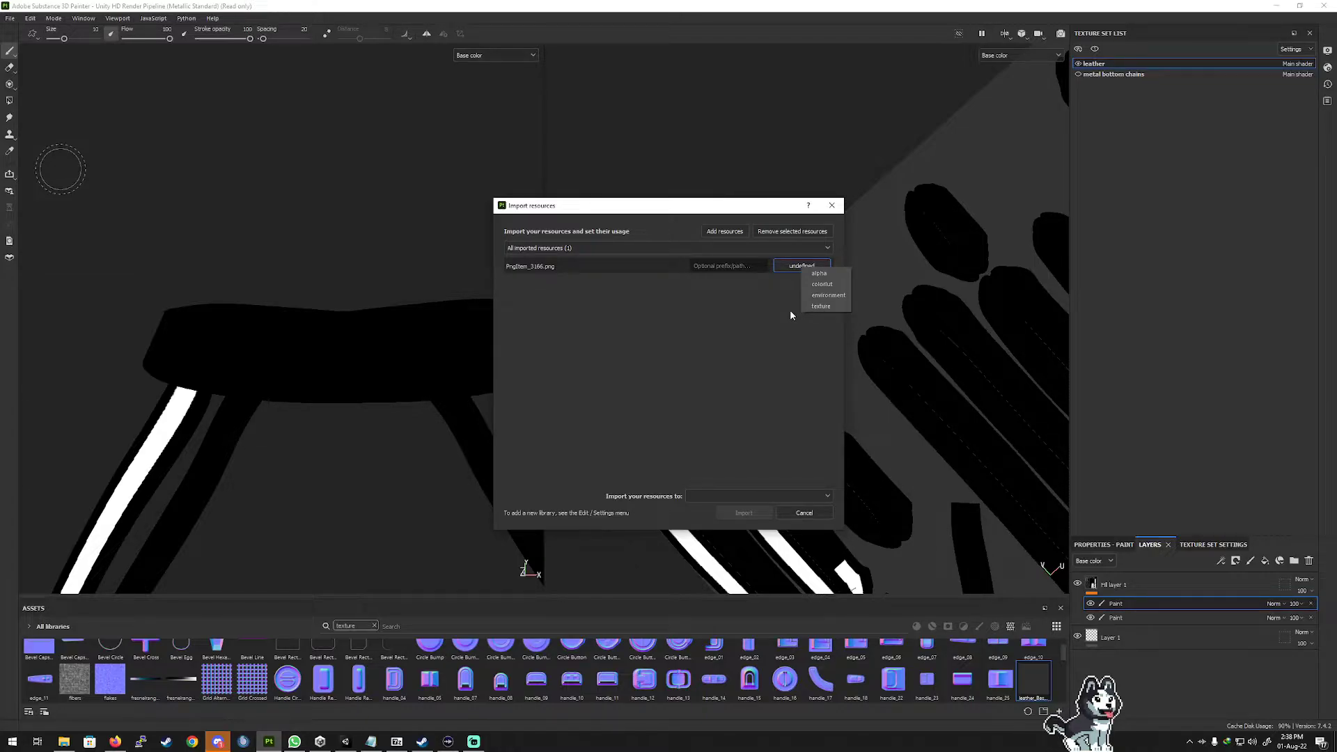
pyautogui.click(748, 494)
pyautogui.click(724, 514)
pyautogui.click(744, 514)
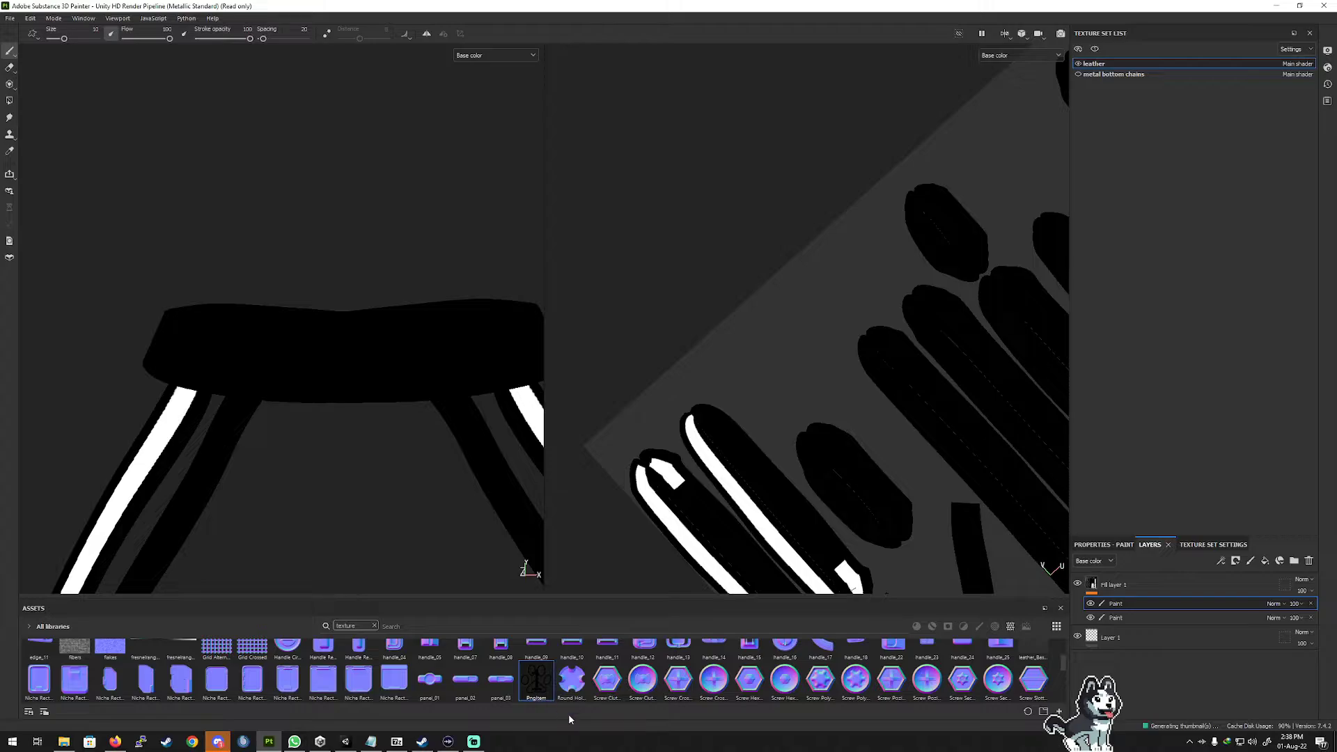
# Try placing the PngItem paw graphic as a mask decal on the front of the collar and shrinking it, and undo the attempt.
pyautogui.moveTo(533, 690); pyautogui.dragTo(351, 369)
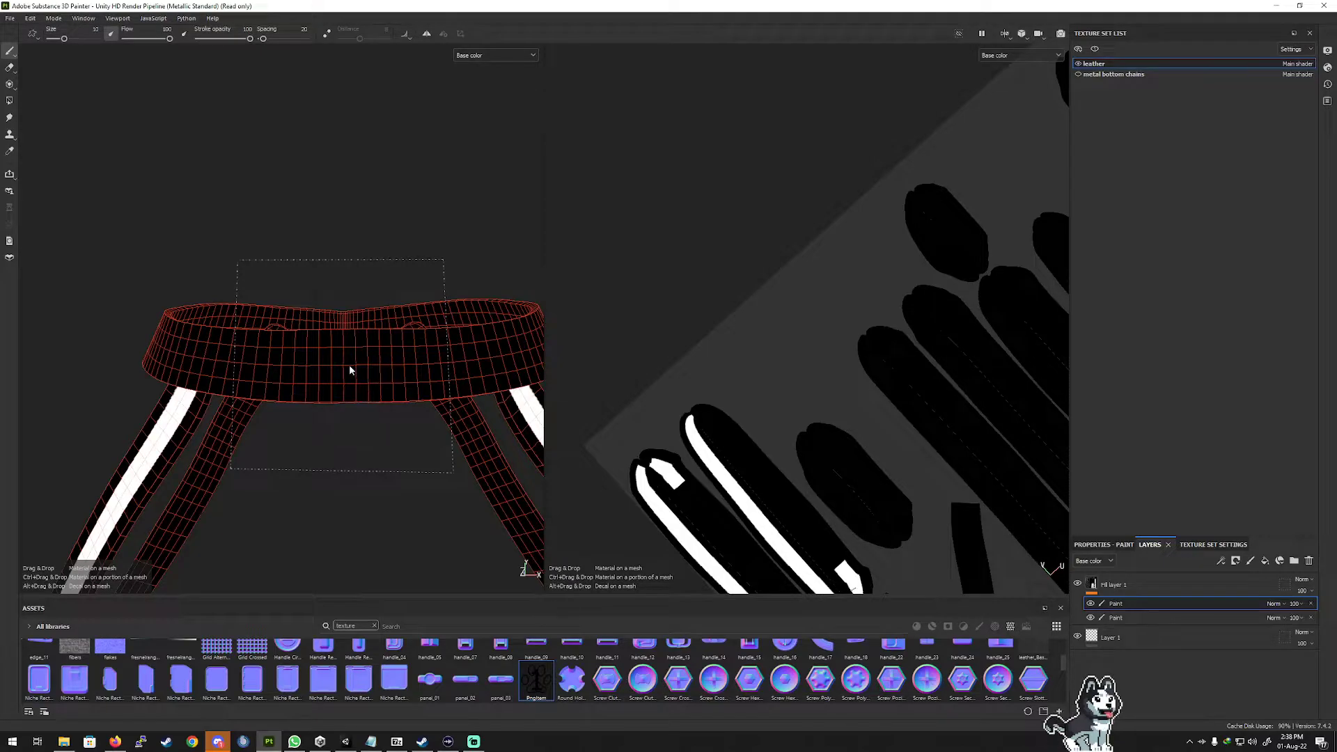
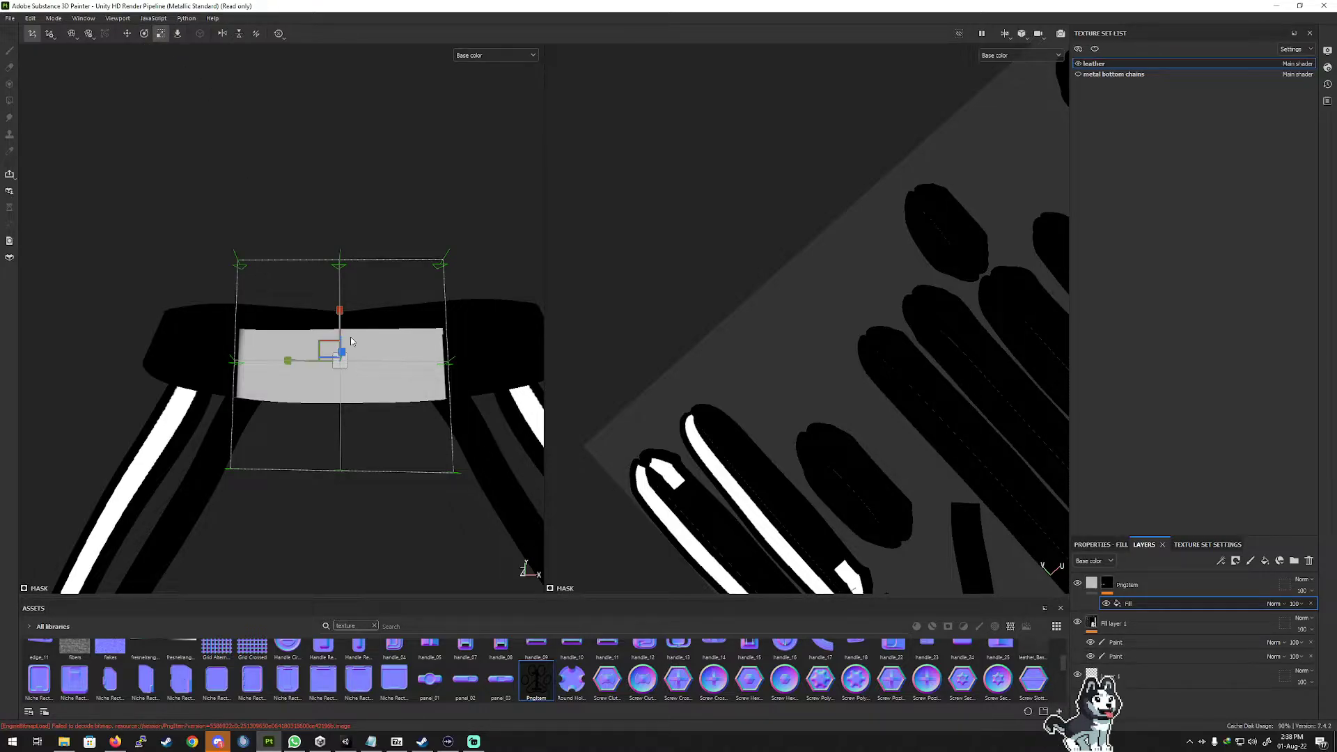
pyautogui.moveTo(341, 369); pyautogui.dragTo(69, 446)
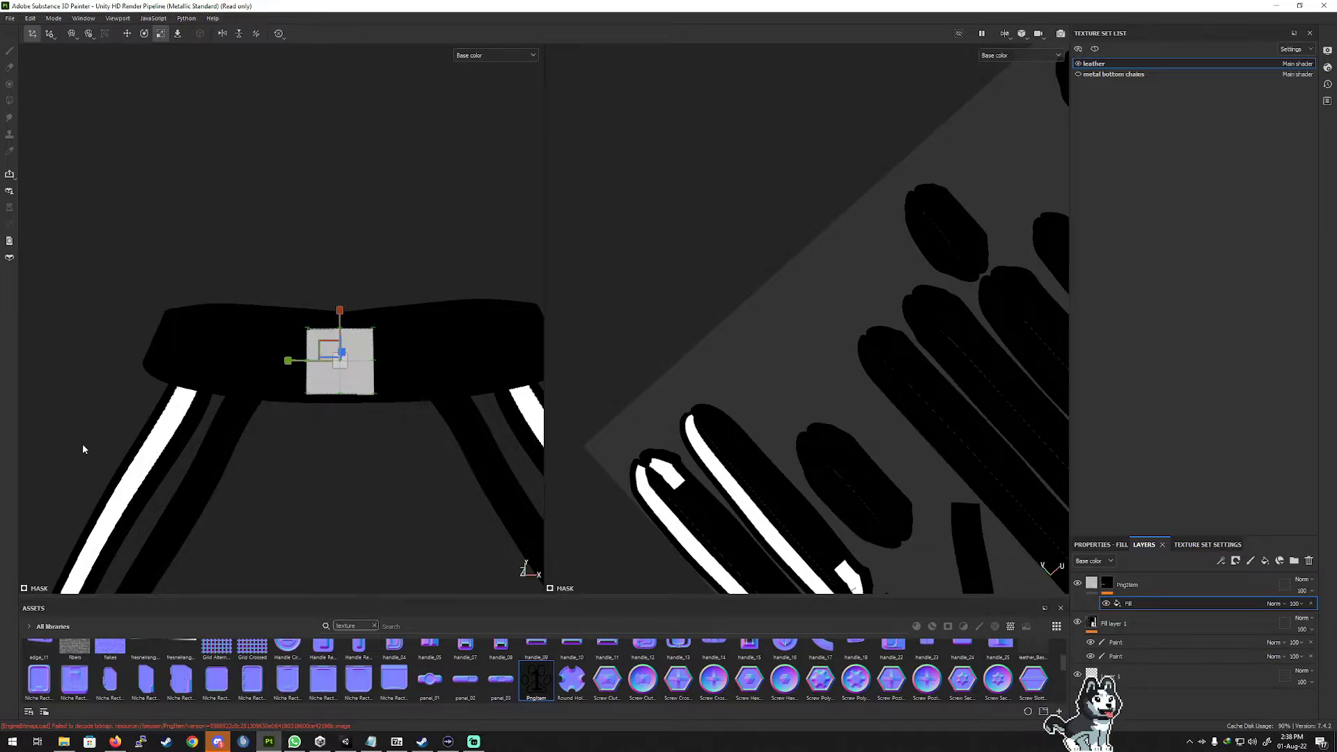
pyautogui.hotkey('ctrl', 'z')
pyautogui.hotkey('ctrl', 'z')
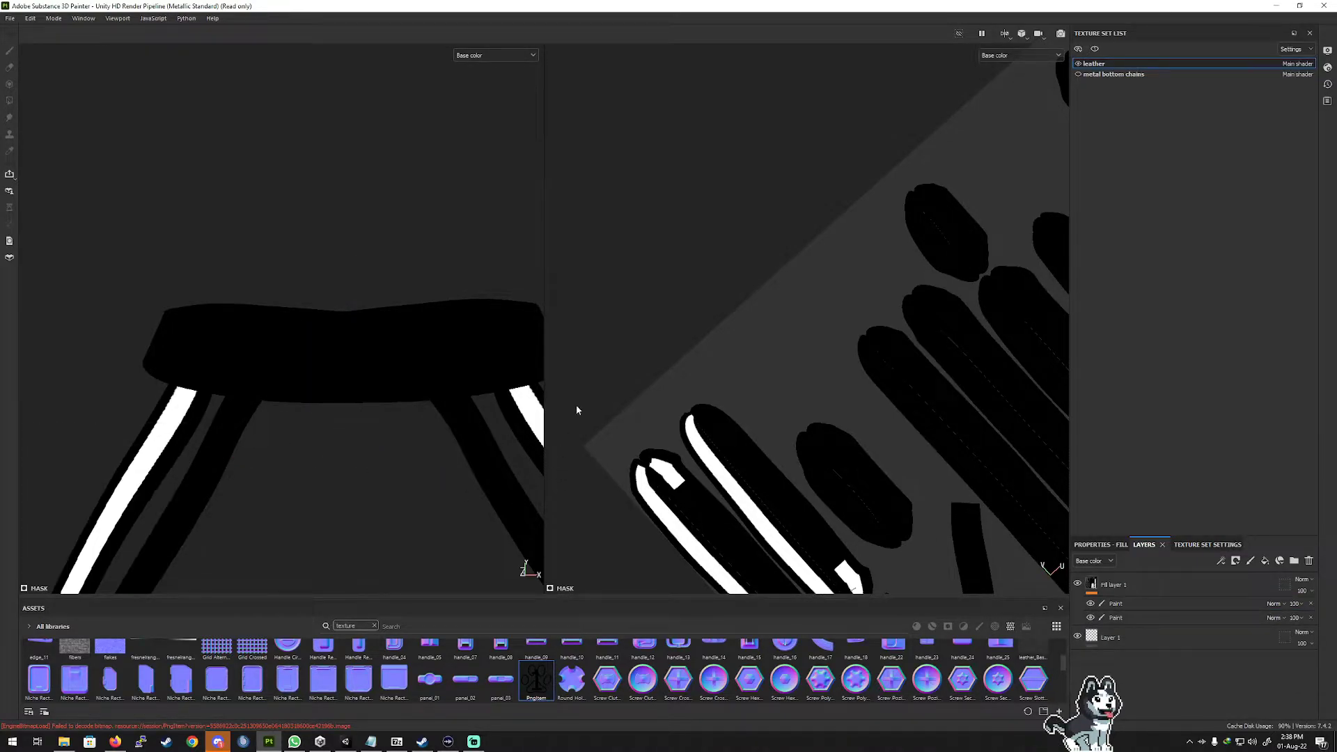
# Try placing the PngItem paw graphic as a Normal channel decal on the front of the collar, shift it slightly, and undo it.
pyautogui.moveTo(536, 692)
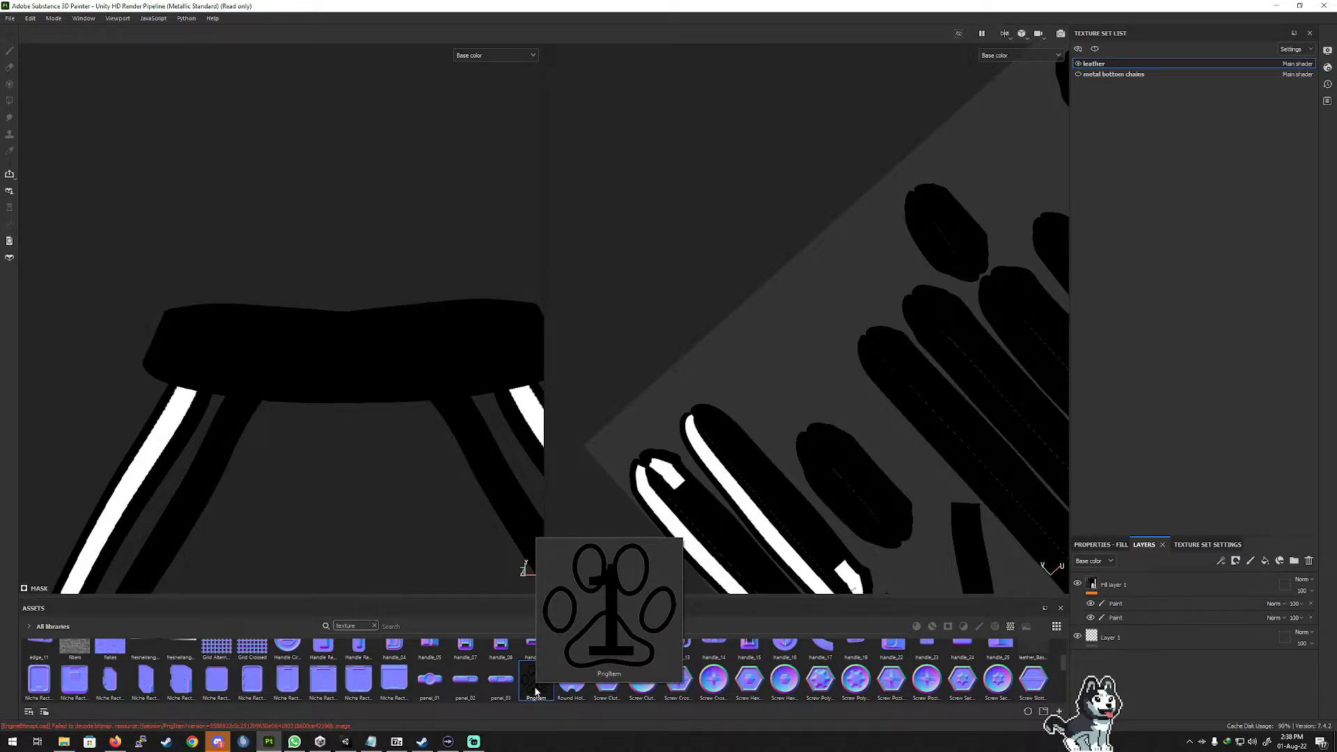
pyautogui.moveTo(536, 692); pyautogui.dragTo(348, 372)
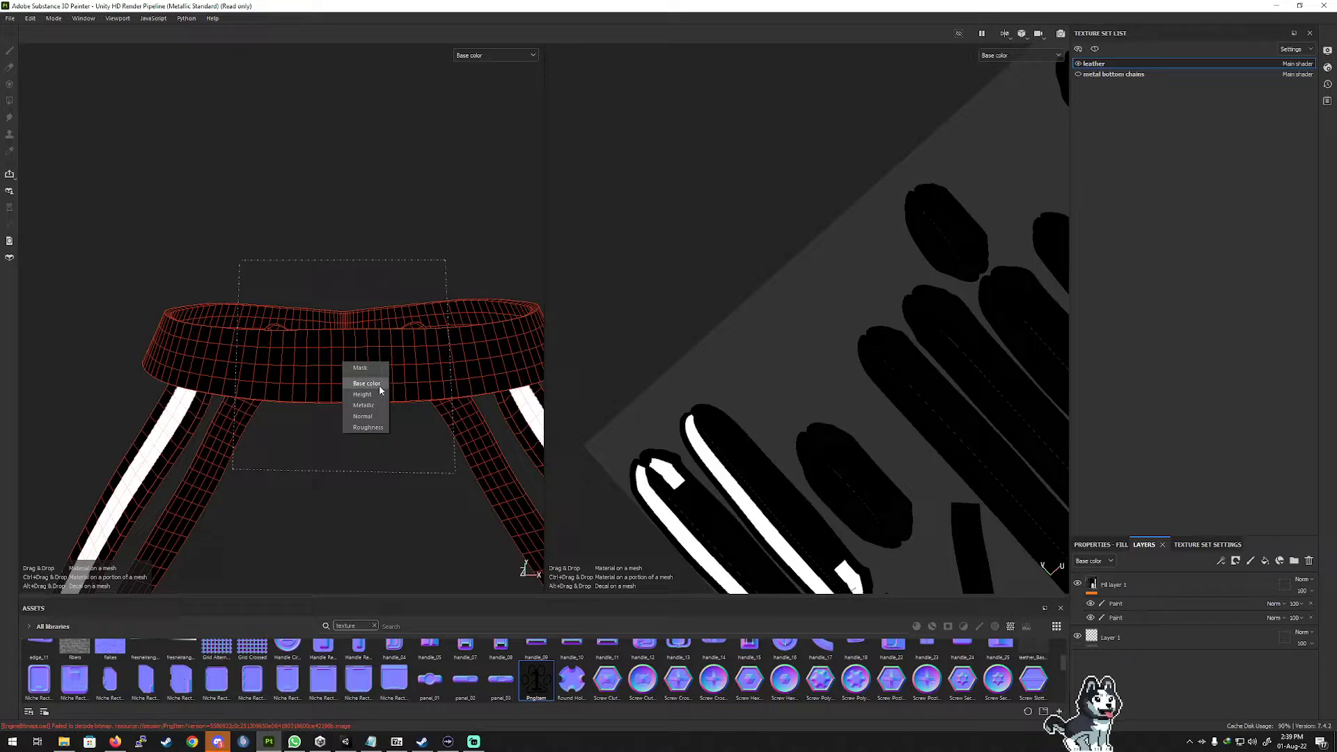
pyautogui.click(376, 417)
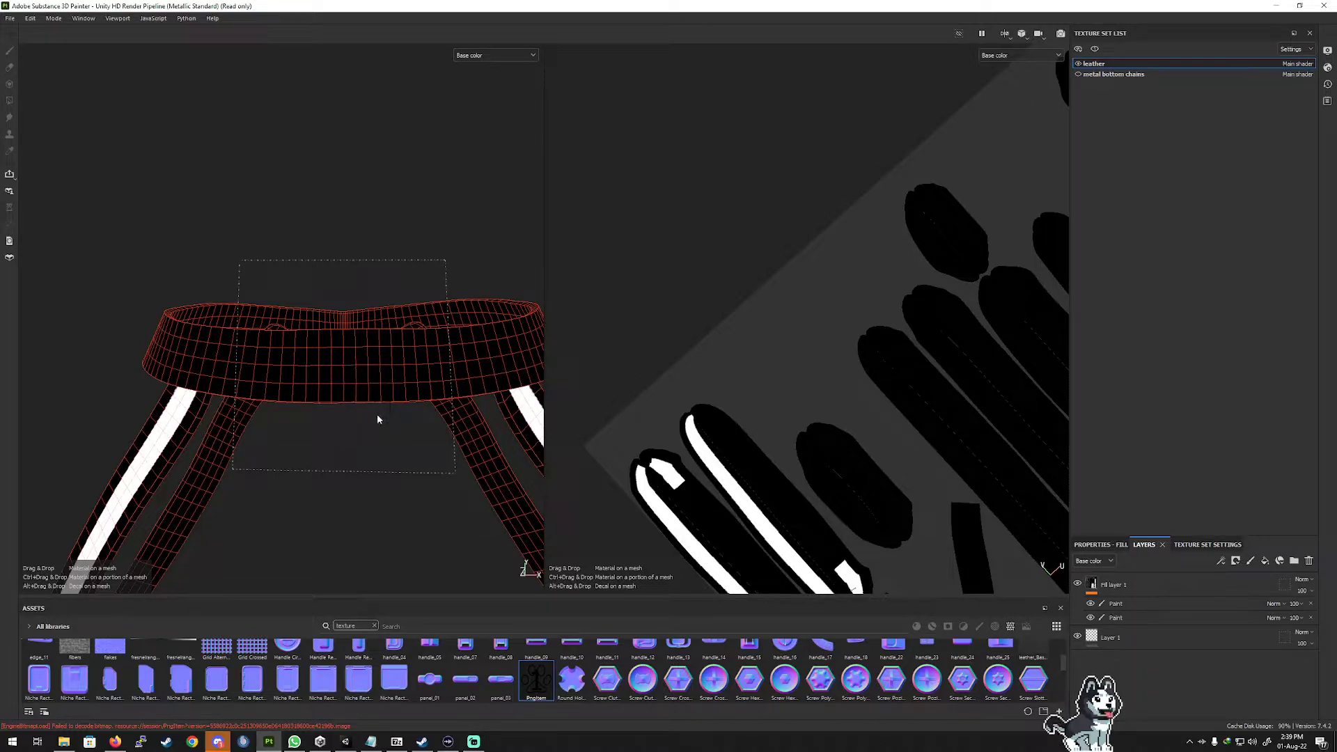
pyautogui.scroll(5, 347, 365)
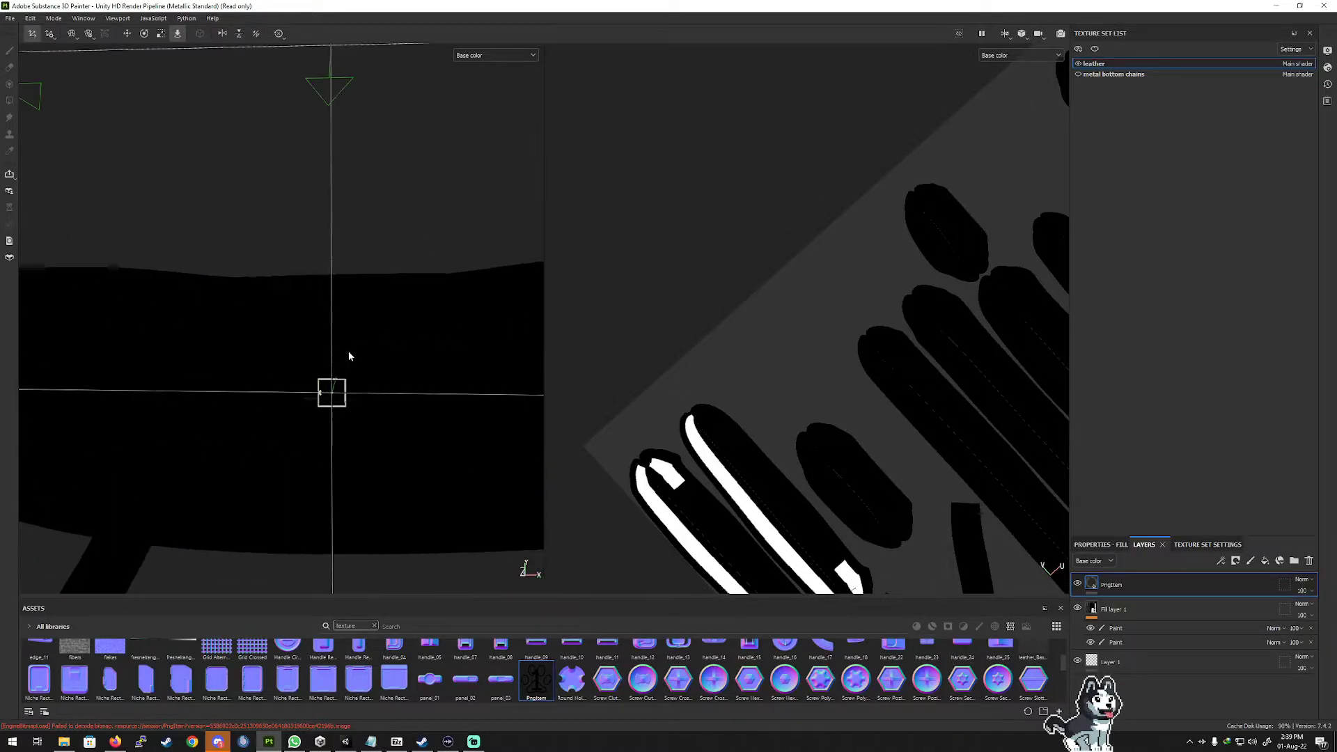
pyautogui.scroll(-4, 349, 358)
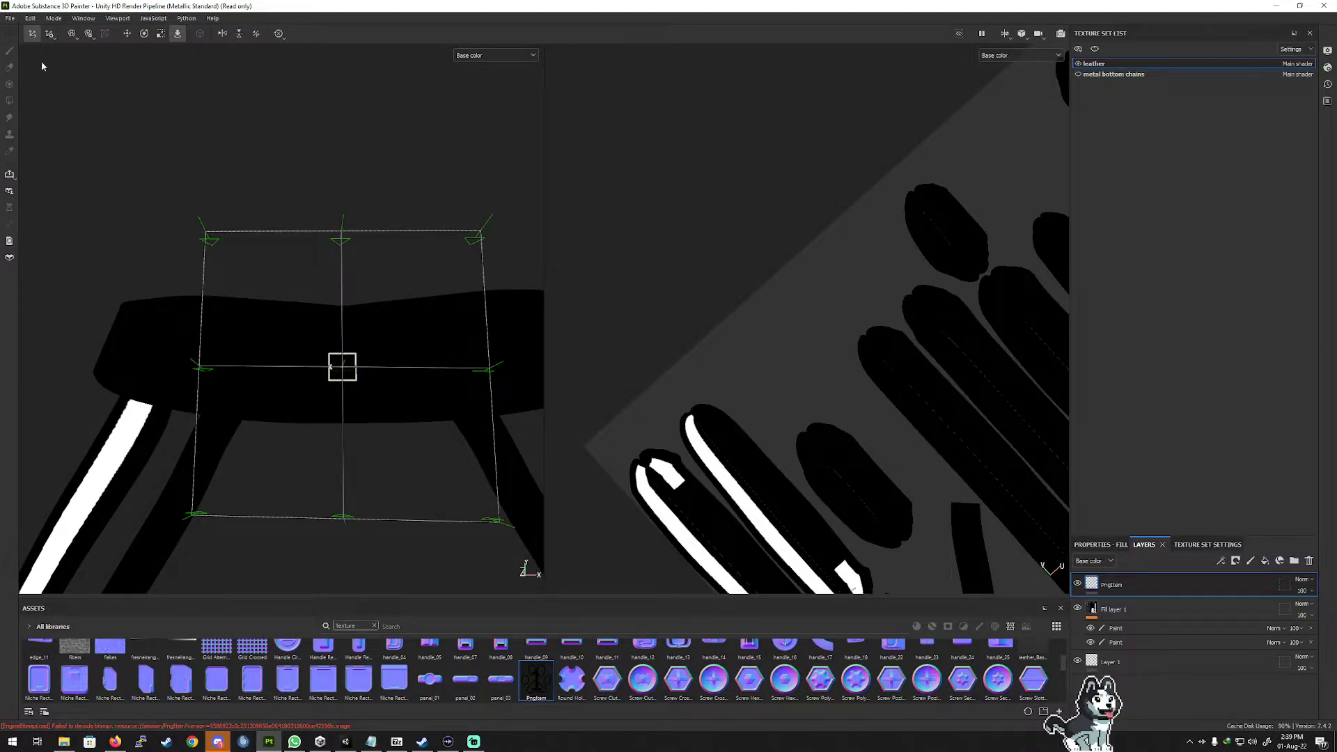
pyautogui.click(330, 337)
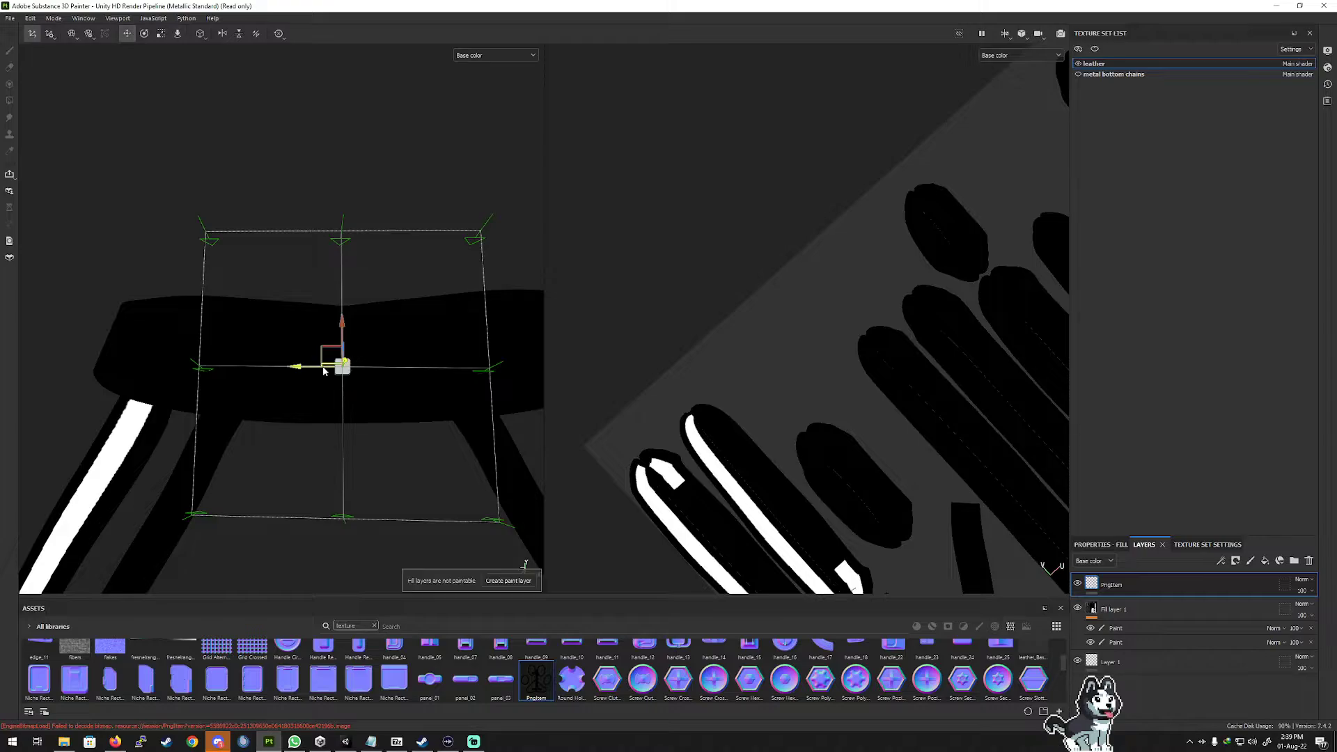
pyautogui.moveTo(339, 369)
pyautogui.mouseDown()
pyautogui.moveTo(60, 453)
pyautogui.moveTo(24, 439)
pyautogui.moveTo(243, 370)
pyautogui.moveTo(348, 380)
pyautogui.mouseUp()
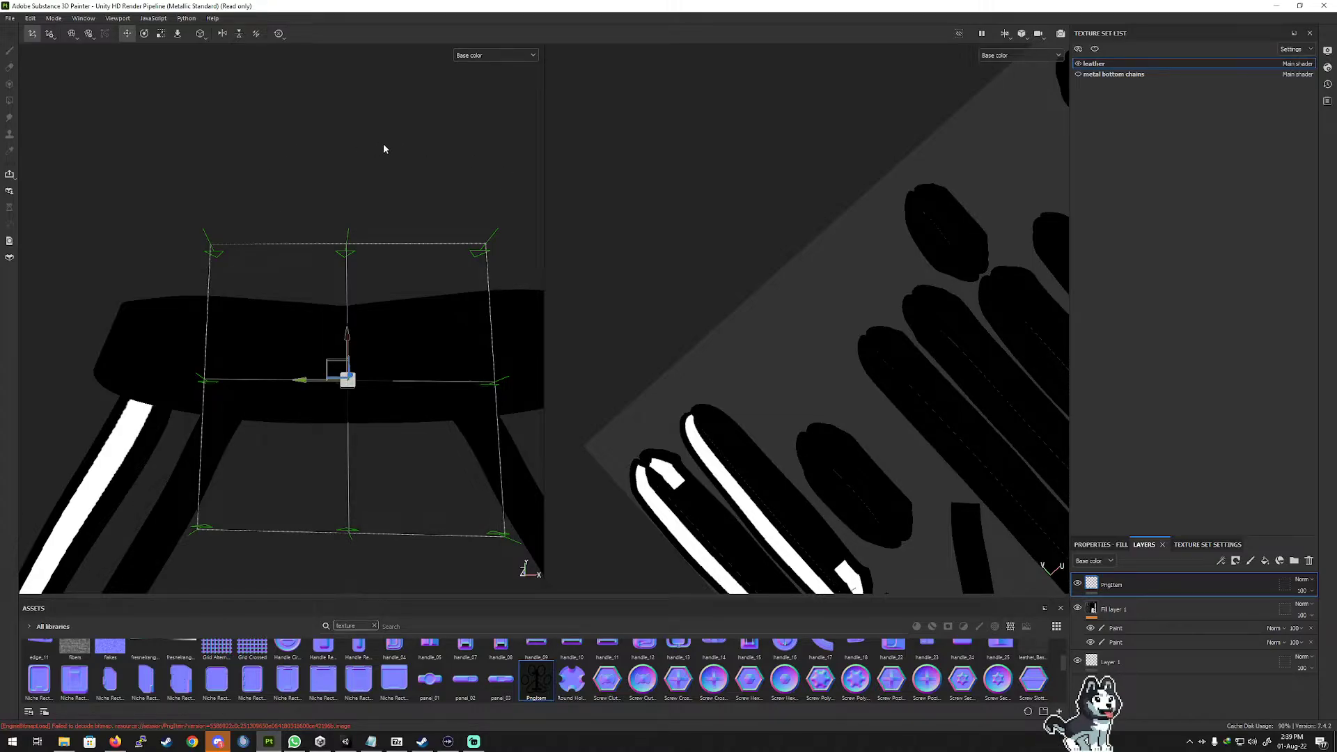
pyautogui.hotkey('ctrl', 'z')
pyautogui.hotkey('ctrl', 'z')
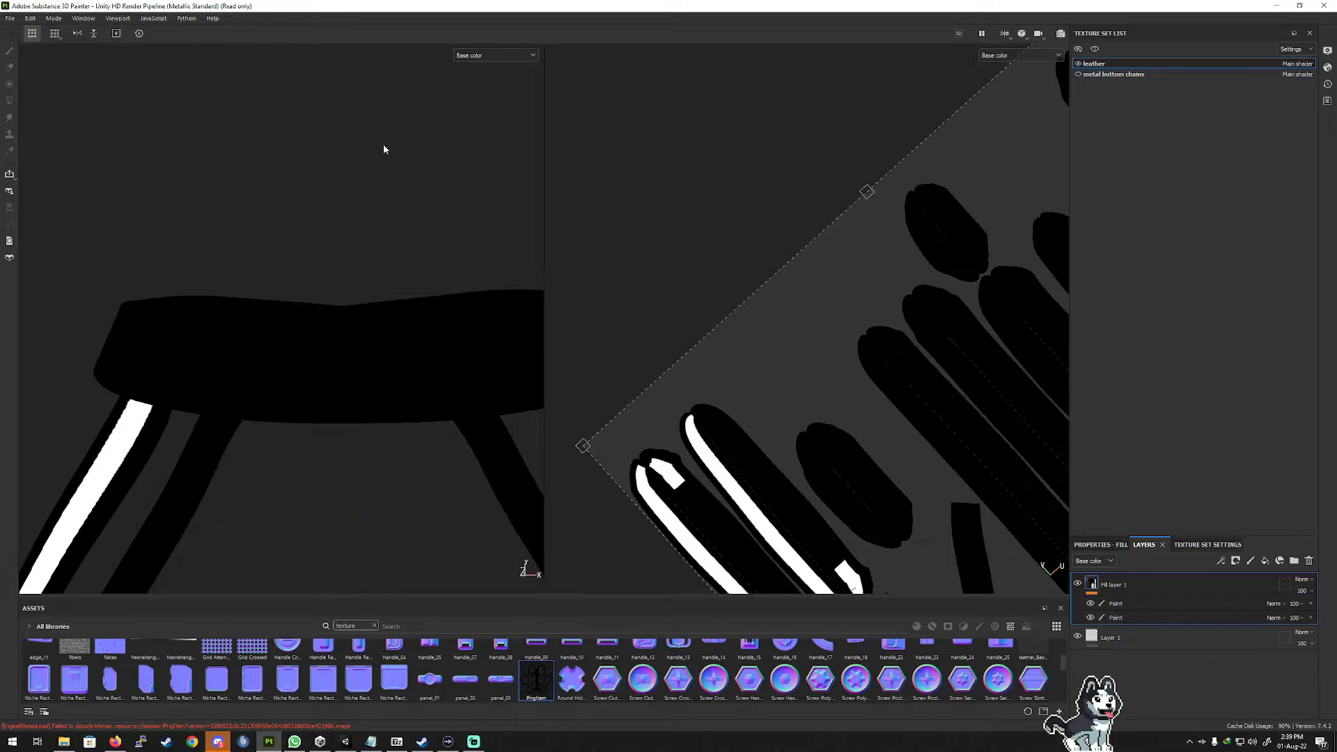
# Select the lower paint effect of Fill layer 1 and toggle its visibility off and on to check its content.
pyautogui.click(1149, 618)
pyautogui.click(1091, 618)
pyautogui.click(1090, 618)
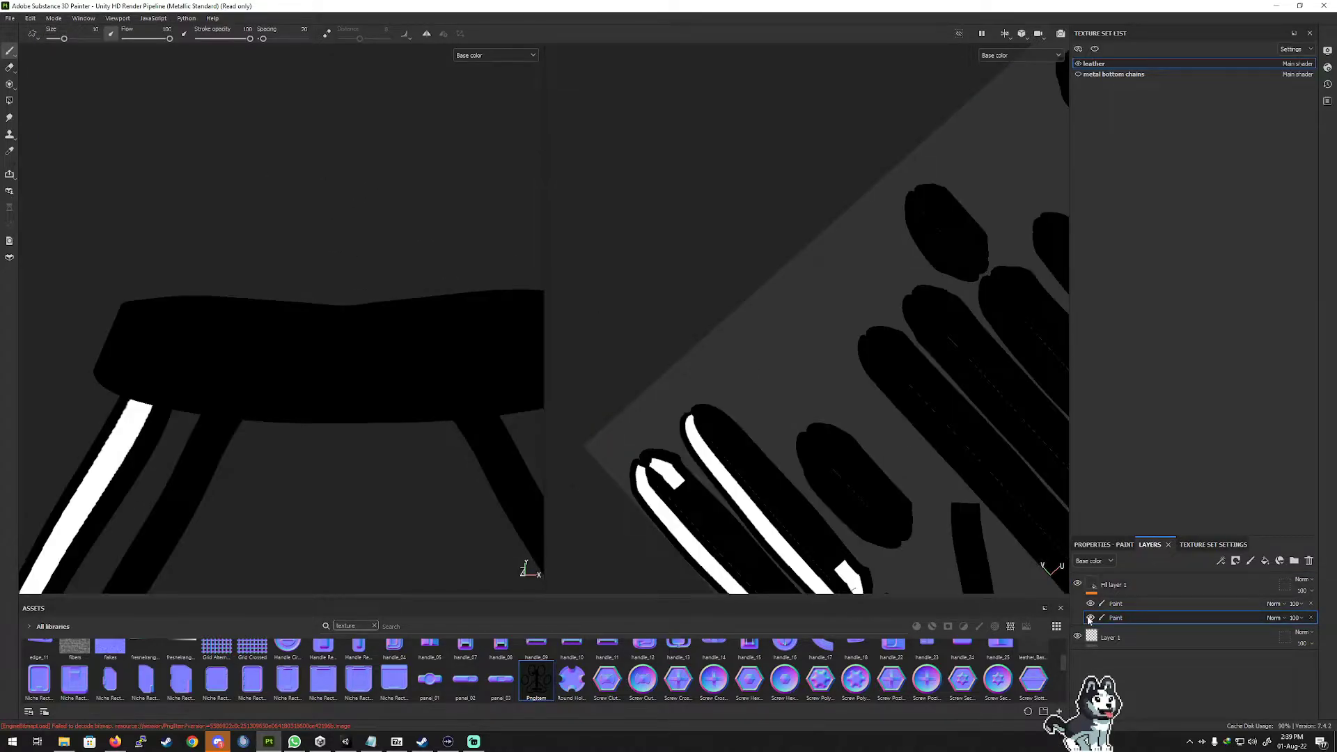
# Select the upper paint effect of Fill layer 1 and open the resource picker for the brush's stencil.
pyautogui.click(1116, 604)
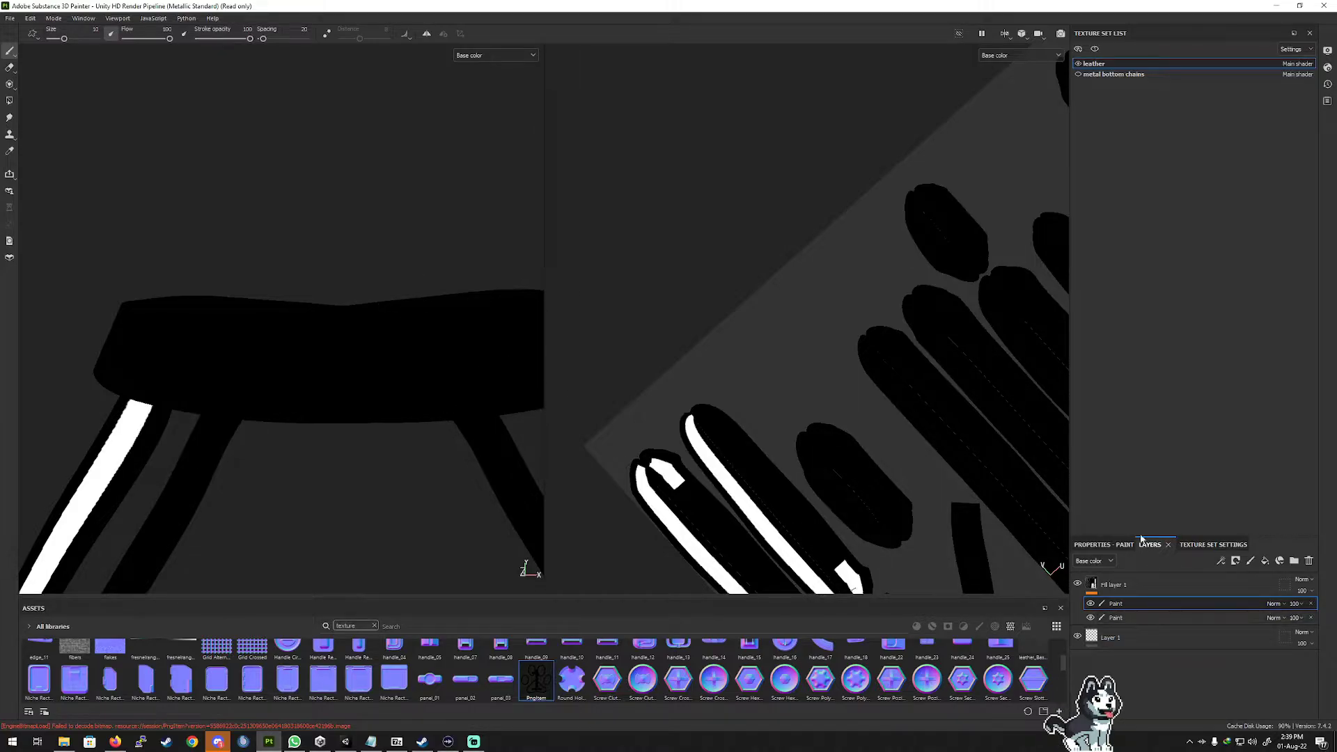
pyautogui.click(1119, 546)
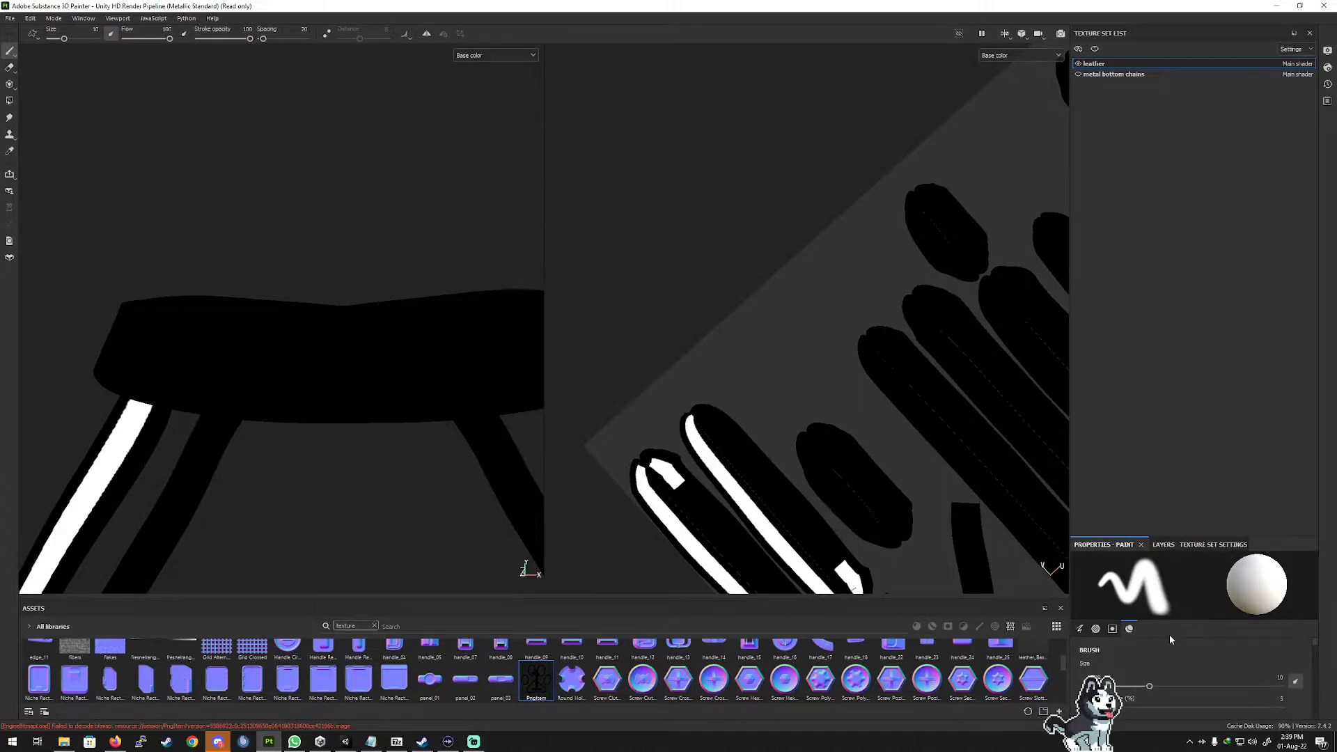
pyautogui.scroll(-3, 1149, 675)
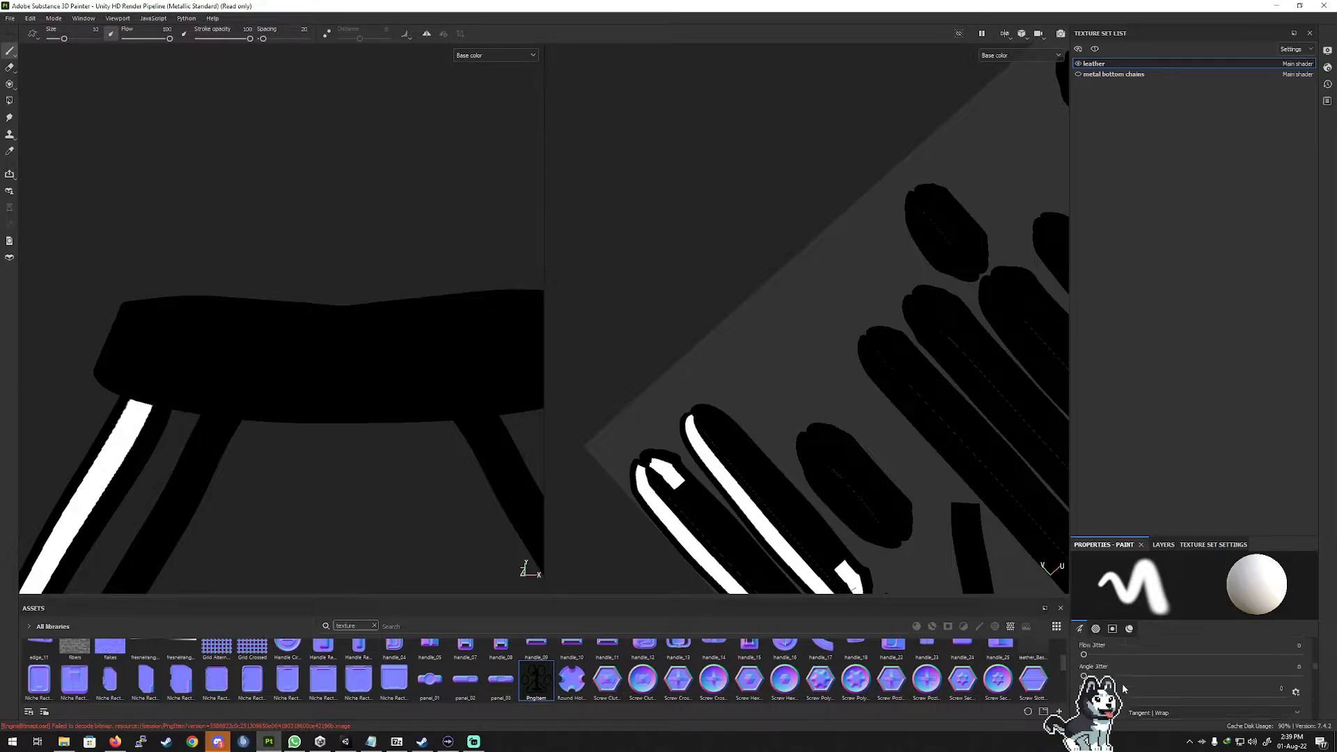
pyautogui.scroll(-4, 1184, 675)
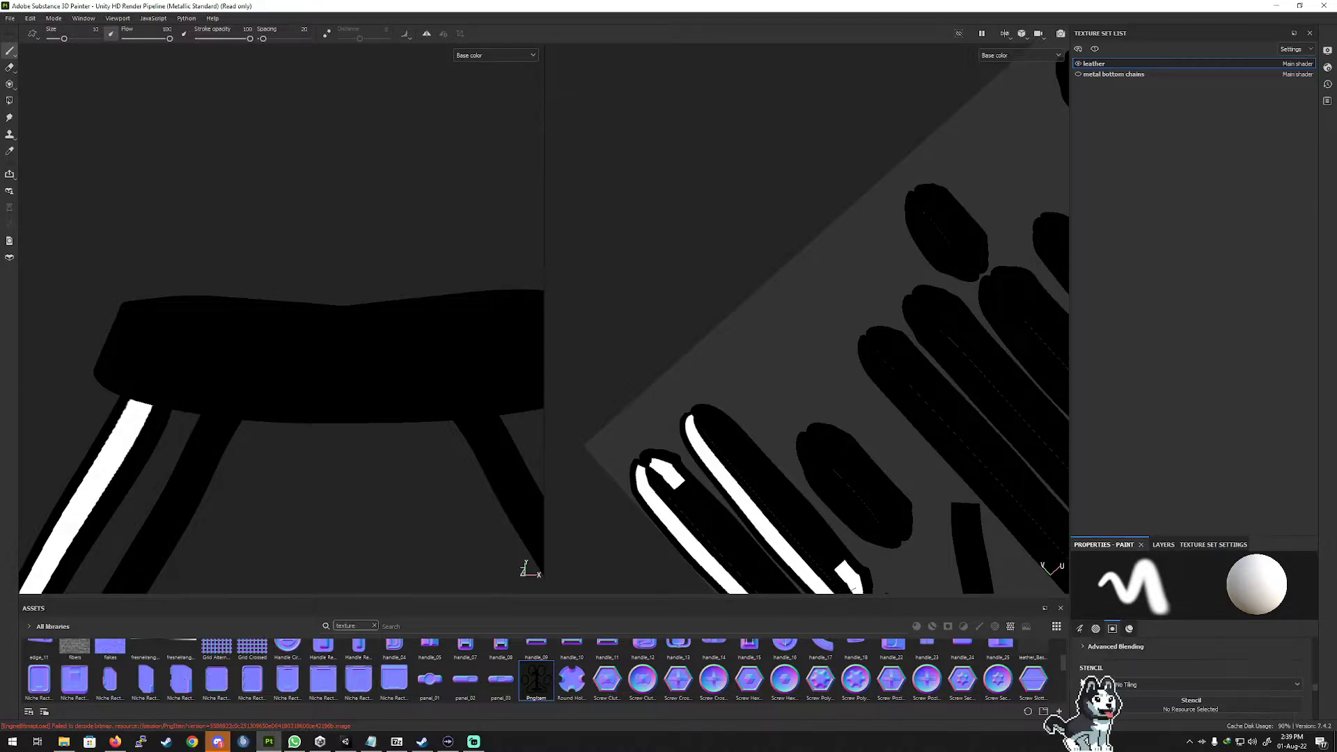
pyautogui.scroll(-1, 1195, 678)
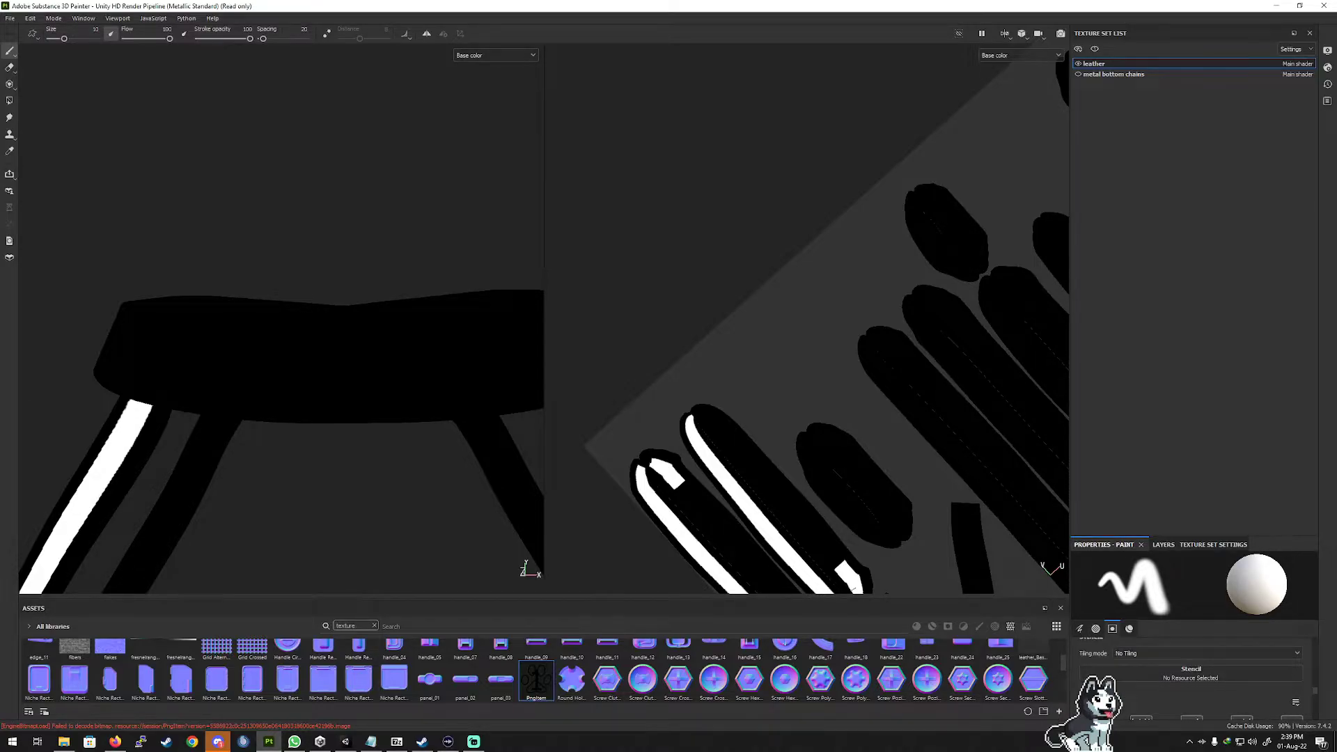
pyautogui.click(1195, 678)
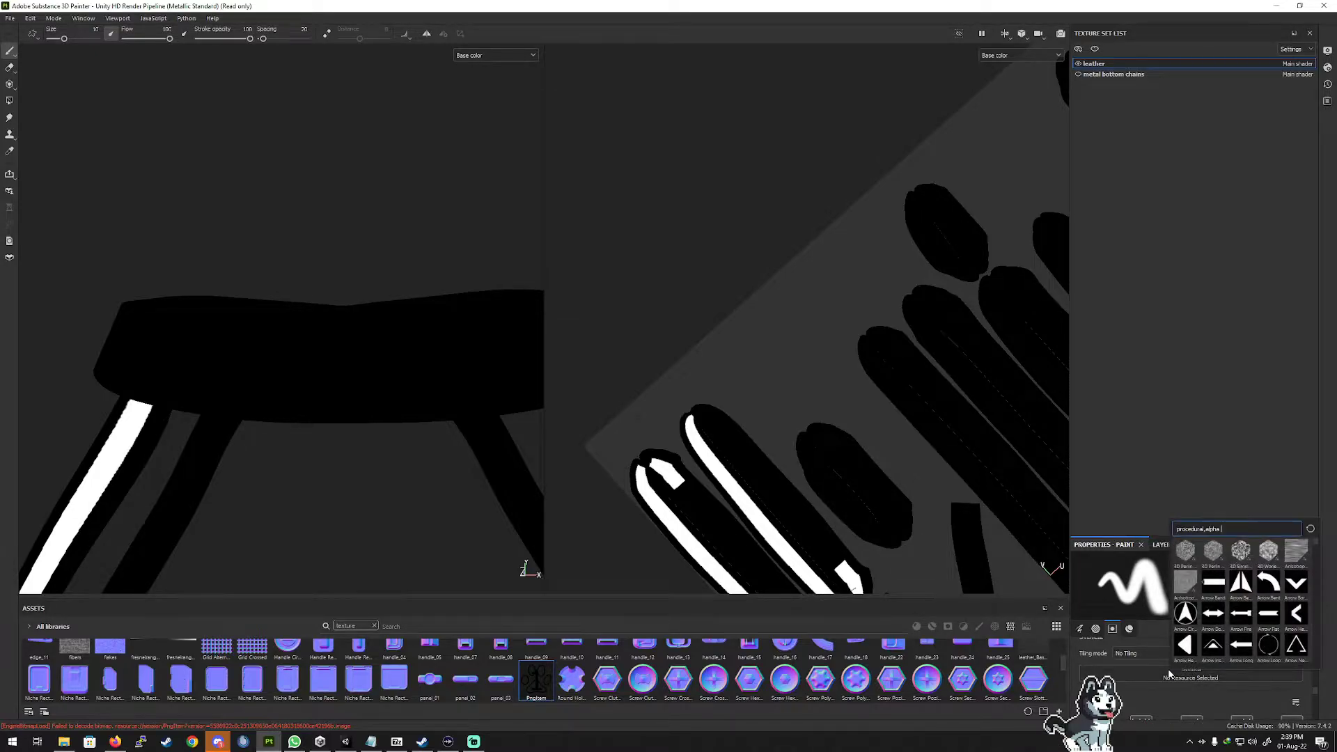
# Assign the PngItem texture as the brush's stencil, and try to set the same texture as the brush alpha.
pyautogui.moveTo(581, 699); pyautogui.dragTo(1181, 671)
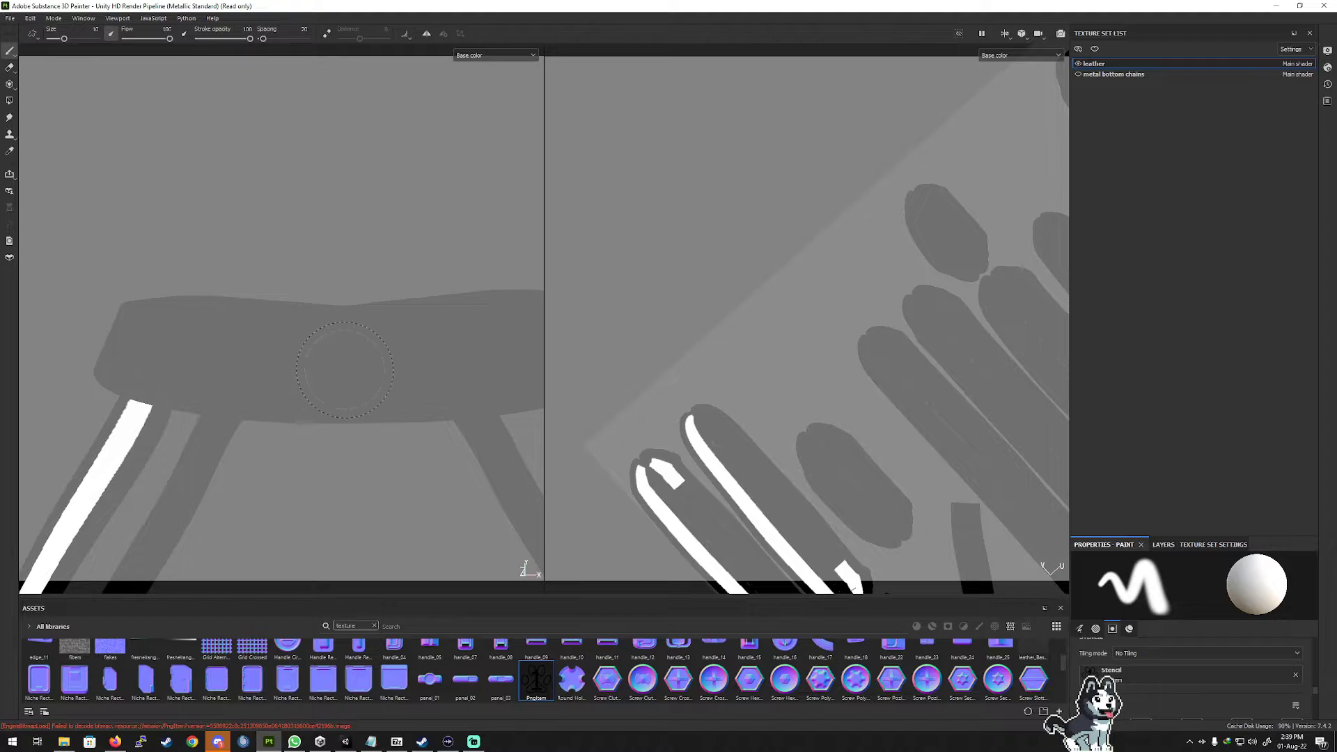
pyautogui.rightClick(344, 362)
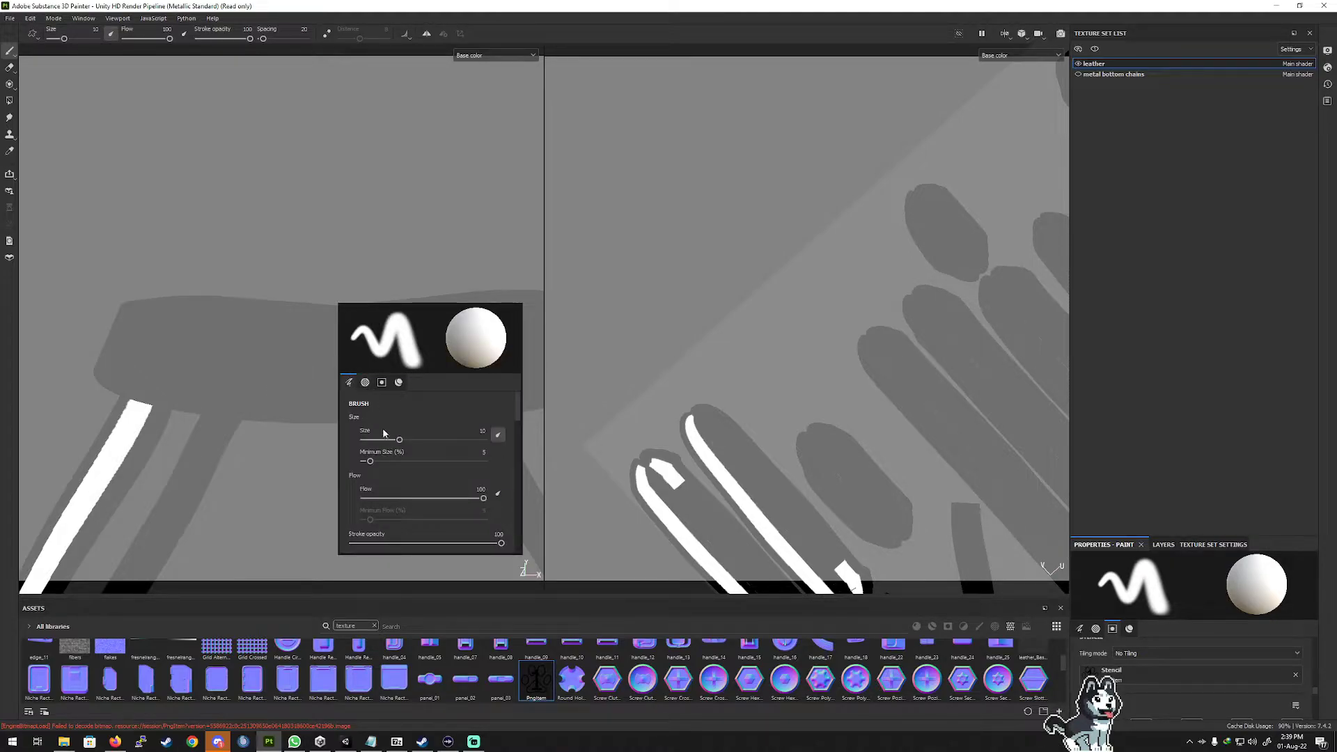
pyautogui.scroll(-2, 392, 445)
pyautogui.scroll(-5, 397, 454)
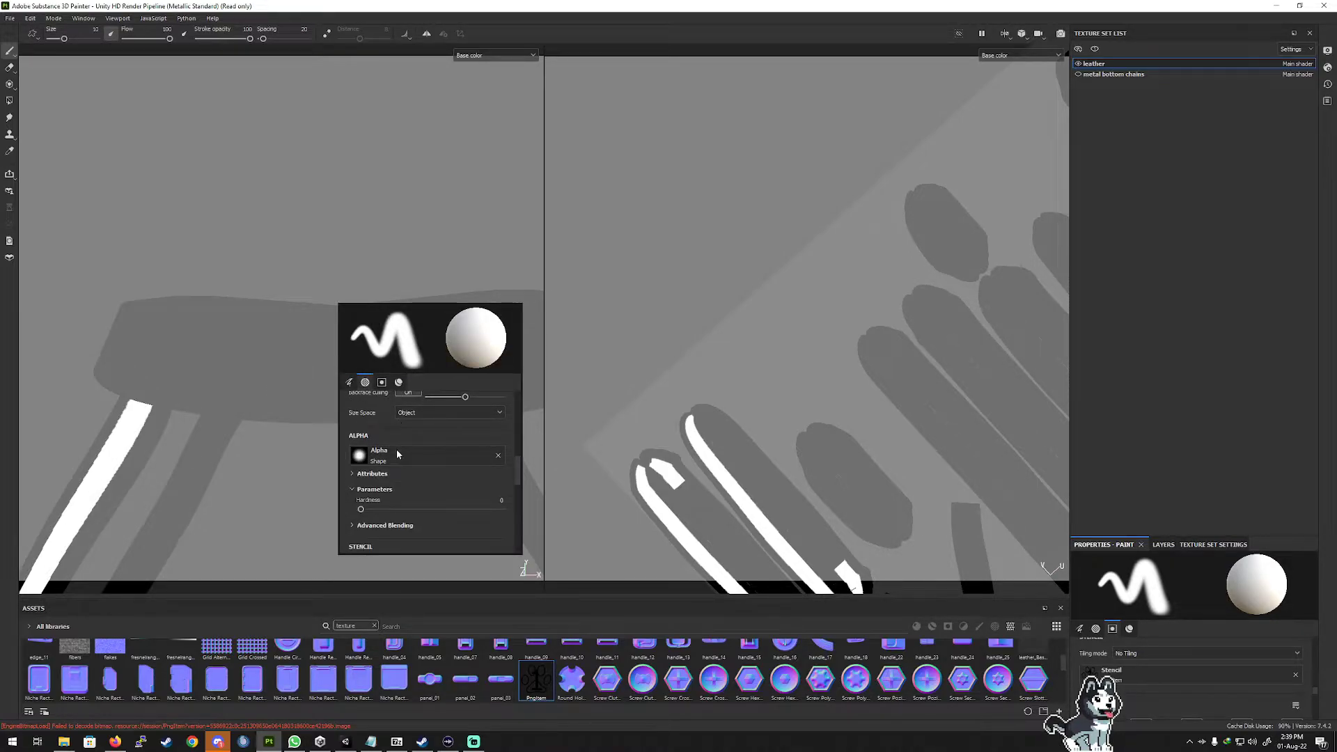
pyautogui.moveTo(536, 679); pyautogui.dragTo(383, 458)
# Filter the brush alpha library by "alpha" and look through all the available alpha shapes.
pyautogui.click(404, 453)
pyautogui.write('alpha')
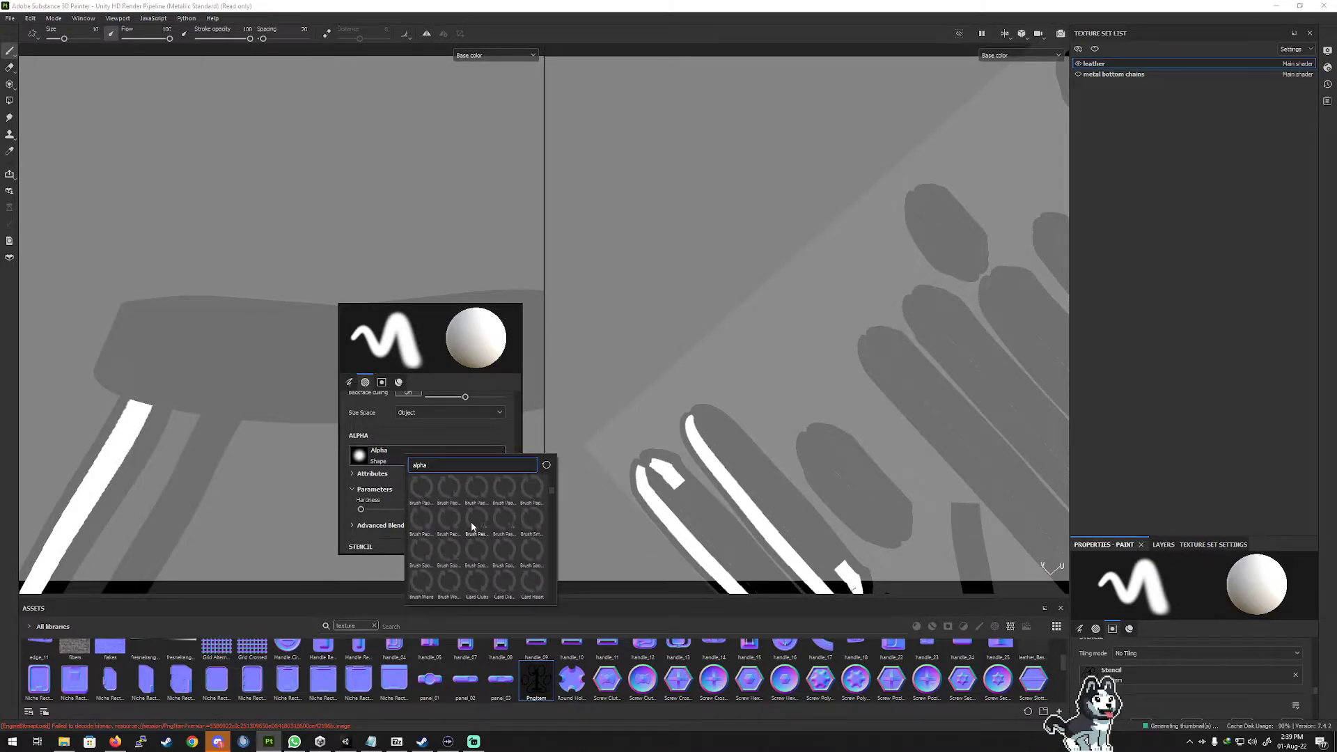
pyautogui.scroll(-3, 471, 527)
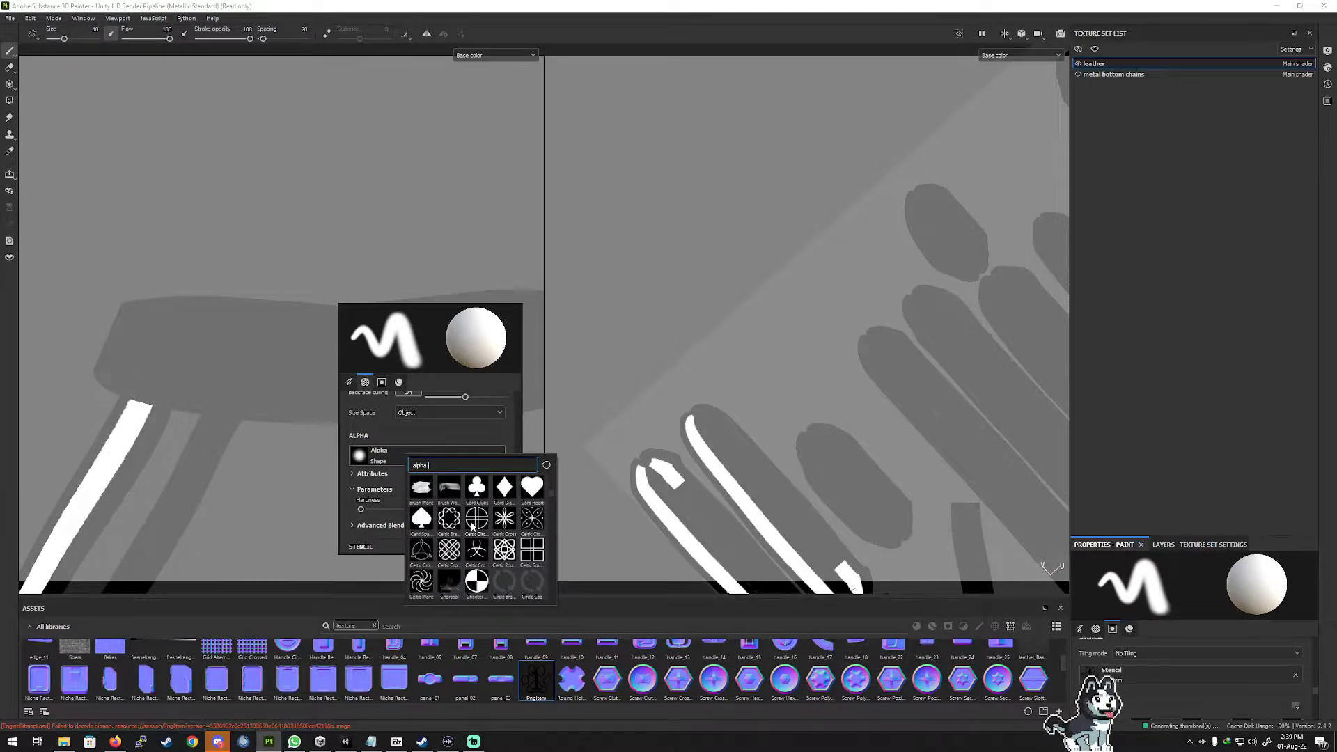
pyautogui.scroll(-1, 471, 528)
pyautogui.scroll(-5, 471, 527)
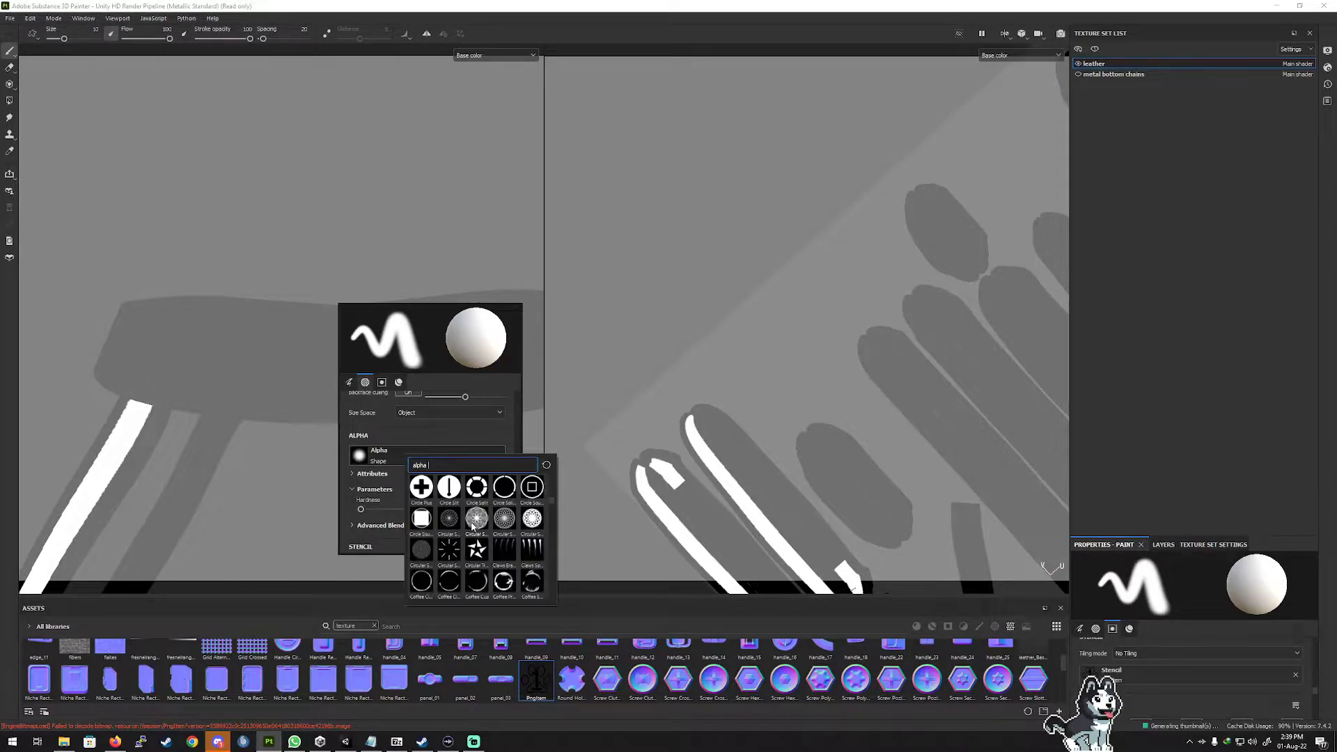
pyautogui.scroll(-6, 471, 527)
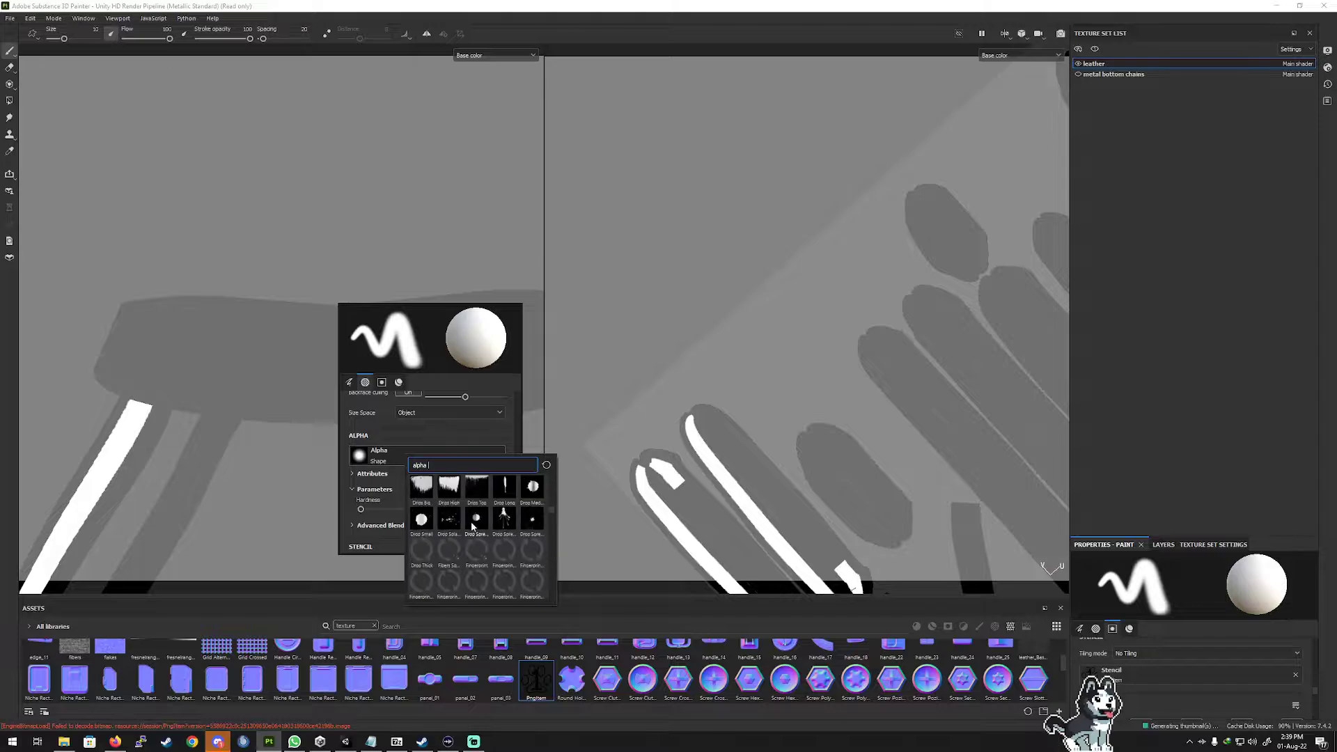
pyautogui.scroll(-6, 471, 527)
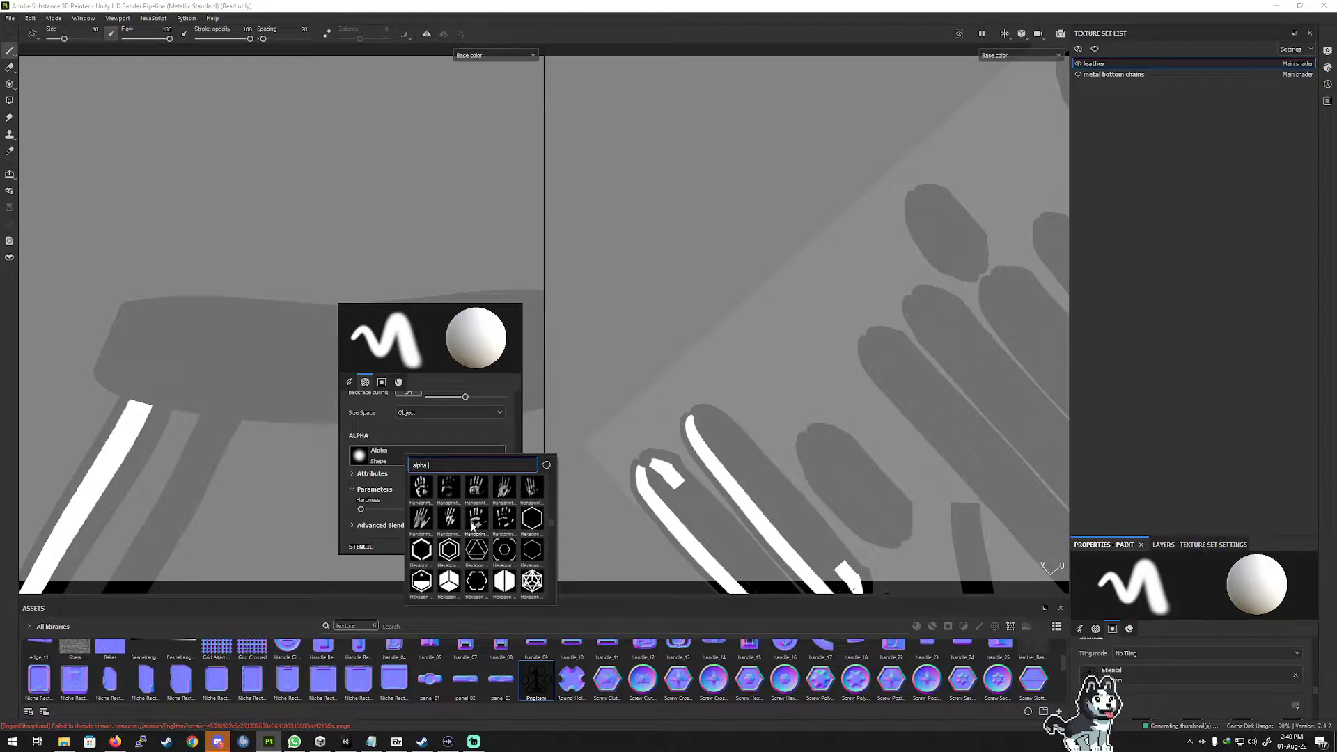
pyautogui.scroll(-6, 472, 527)
pyautogui.scroll(-5, 472, 527)
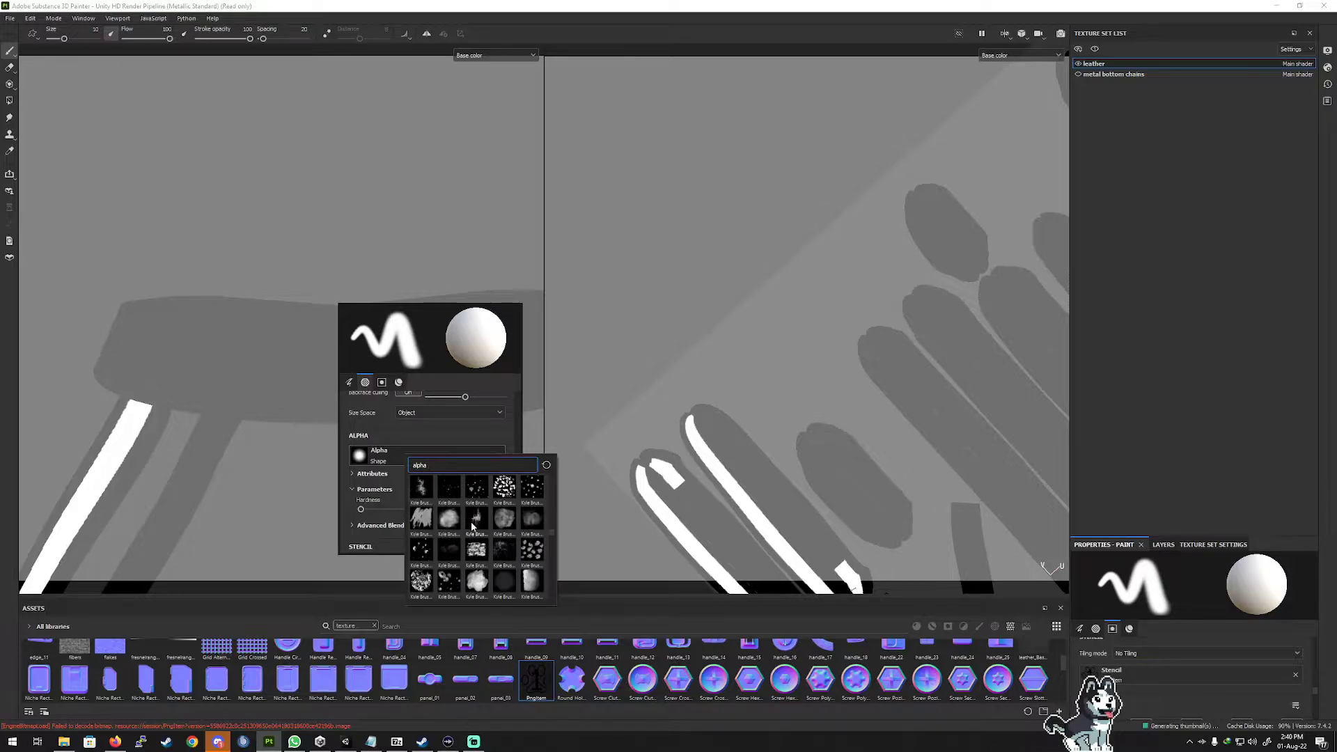
pyautogui.scroll(-8, 472, 527)
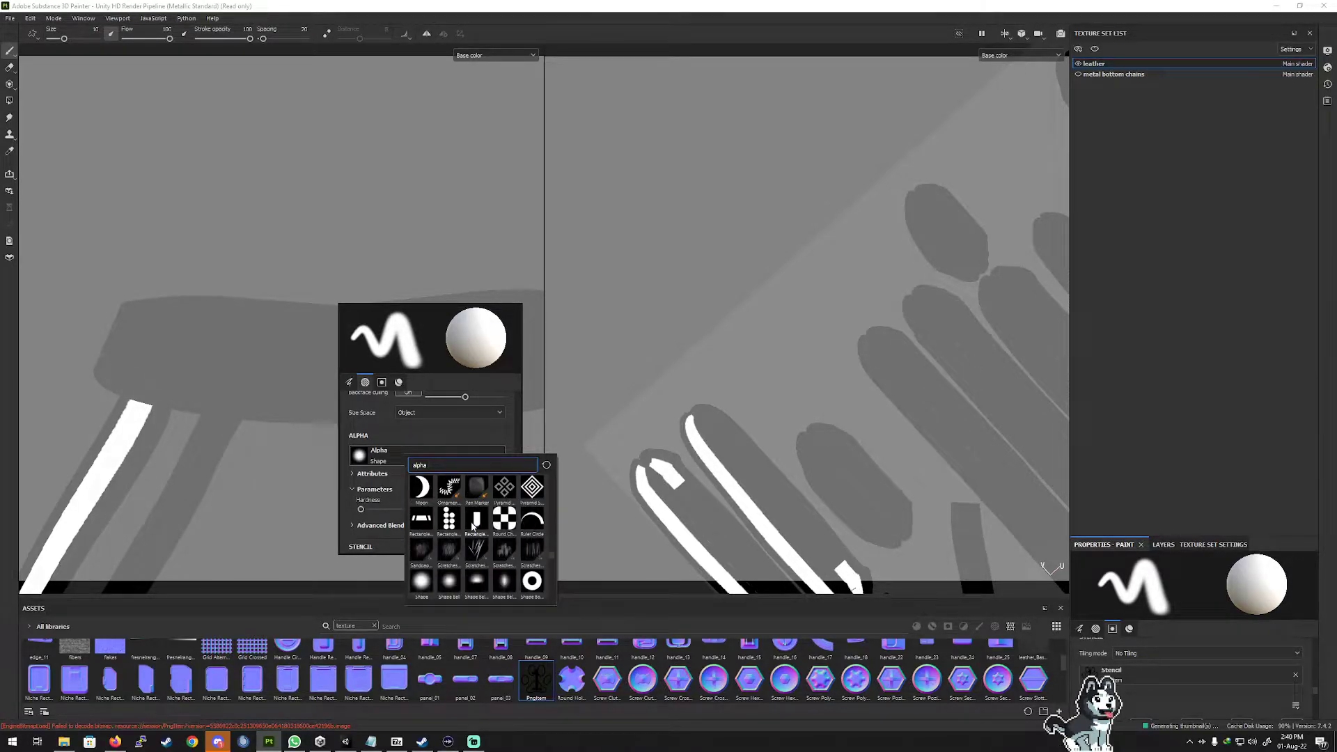
pyautogui.scroll(3, 473, 527)
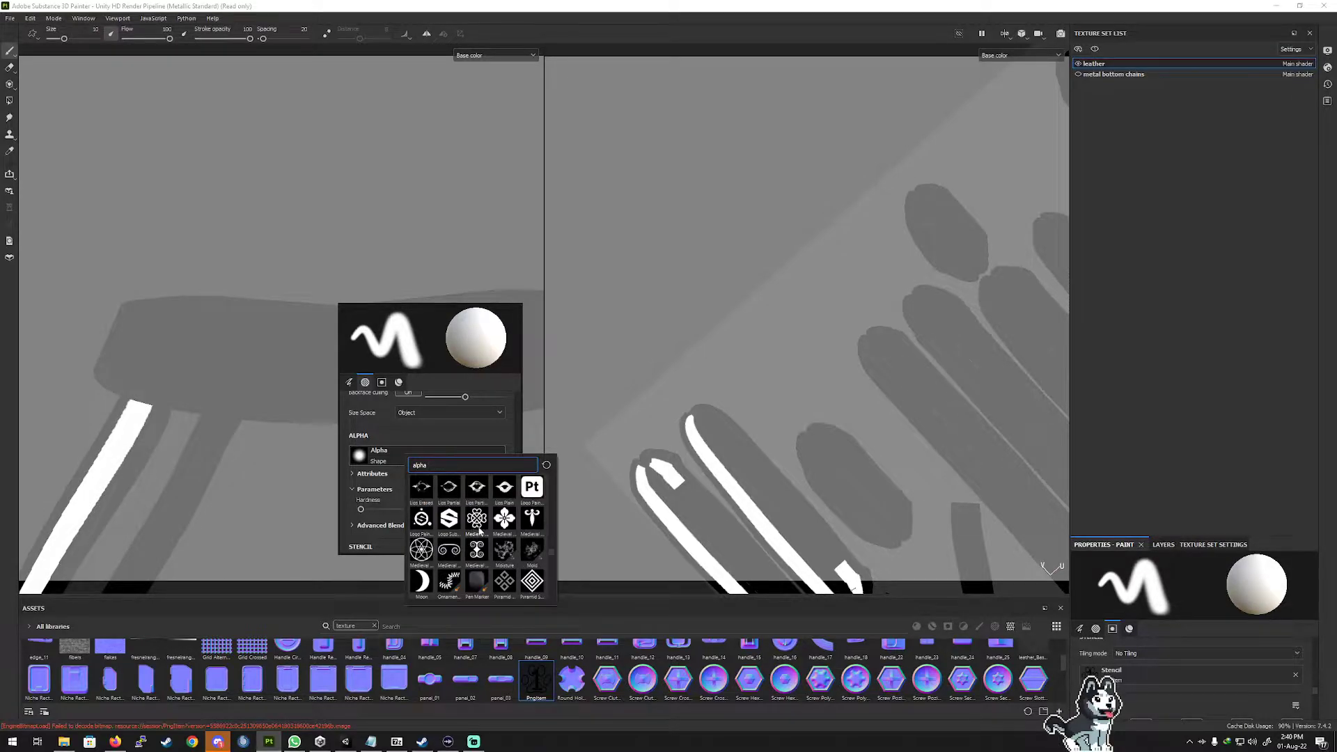
pyautogui.scroll(-3, 479, 531)
pyautogui.scroll(-4, 479, 530)
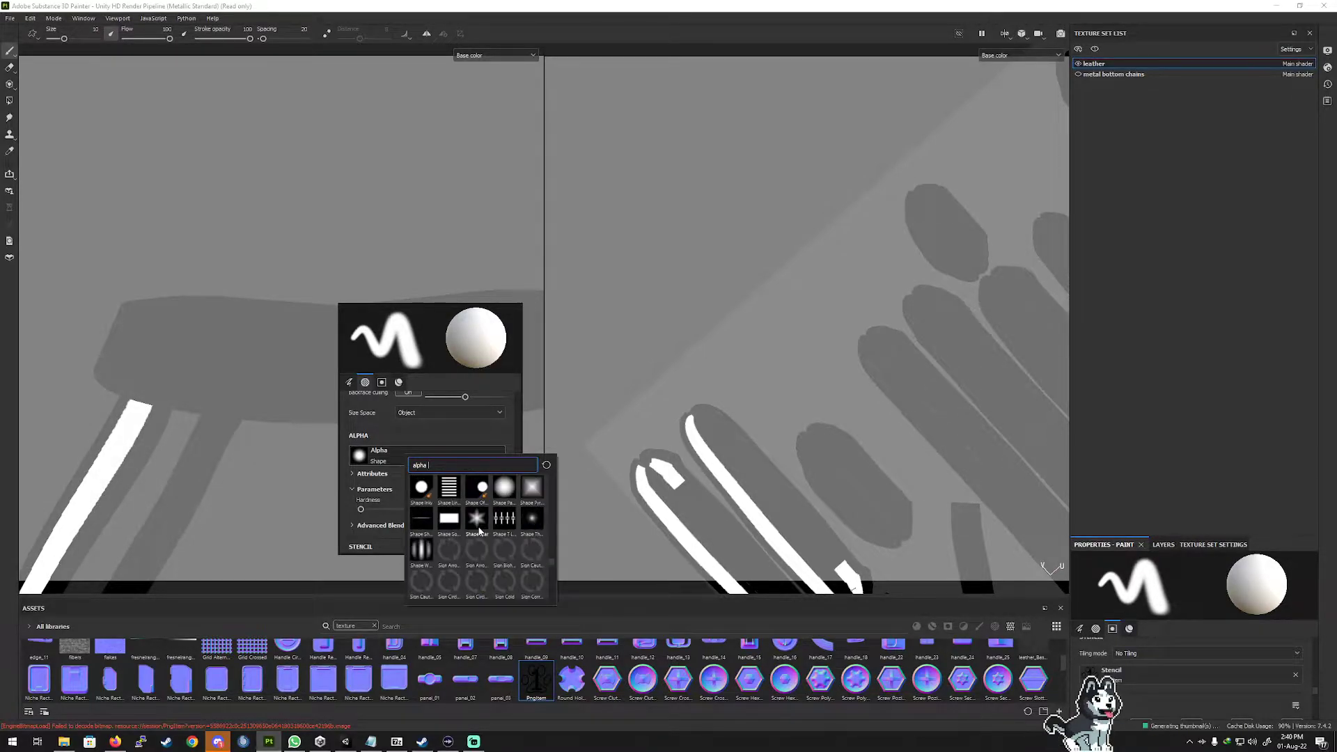
pyautogui.scroll(-3, 479, 530)
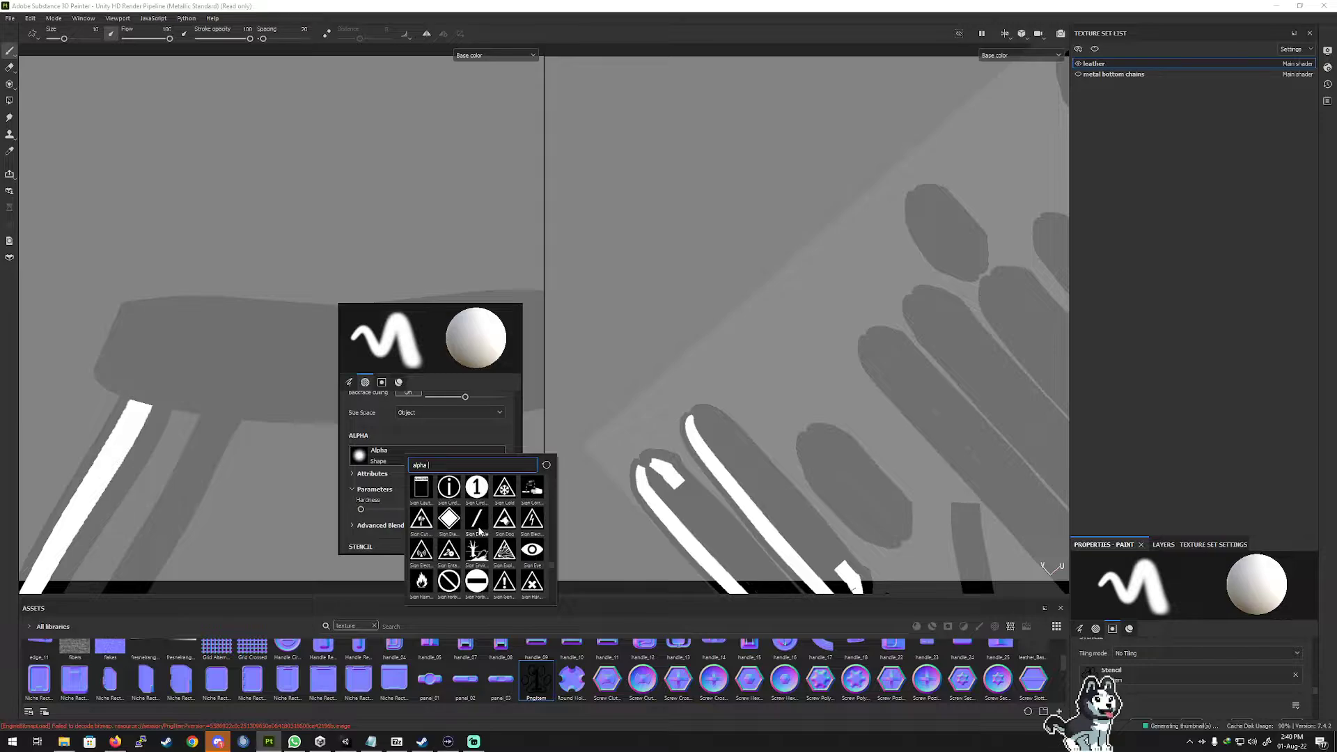
pyautogui.scroll(-3, 479, 531)
pyautogui.scroll(-3, 479, 531)
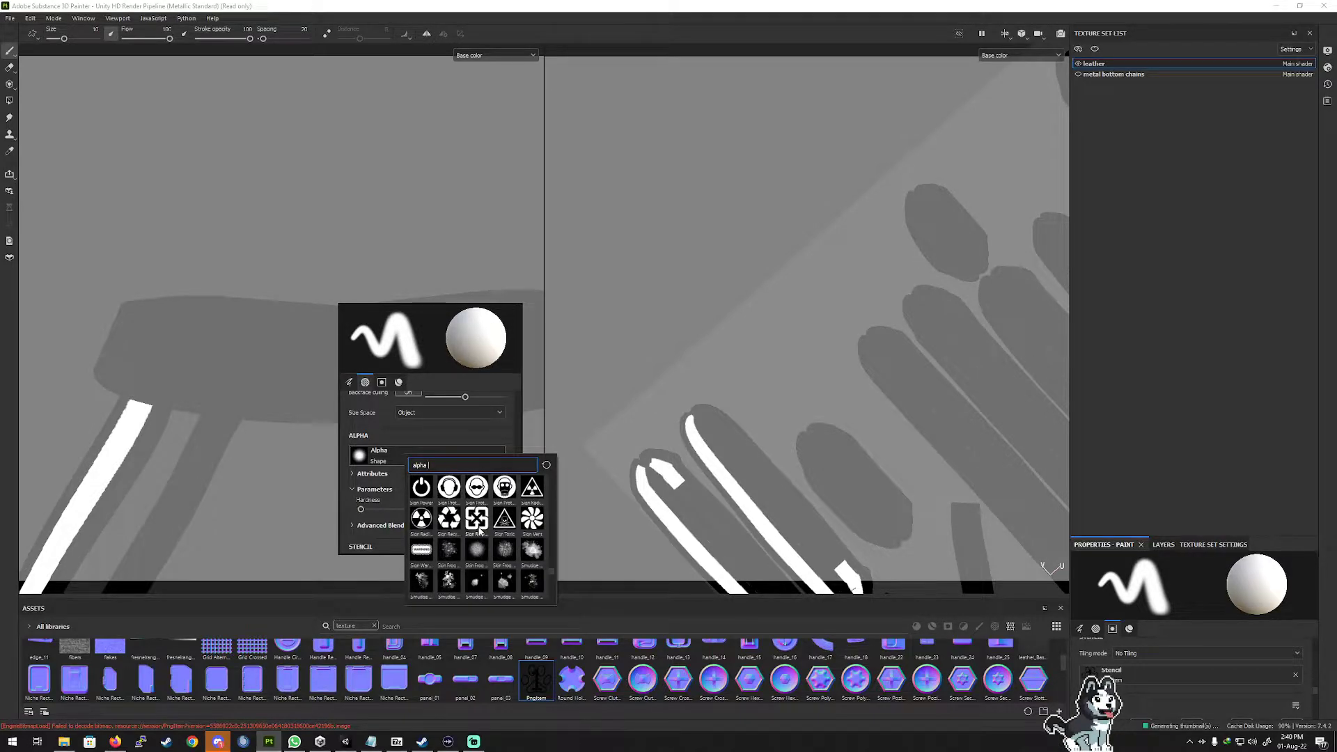
pyautogui.scroll(-3, 479, 530)
pyautogui.scroll(-3, 480, 531)
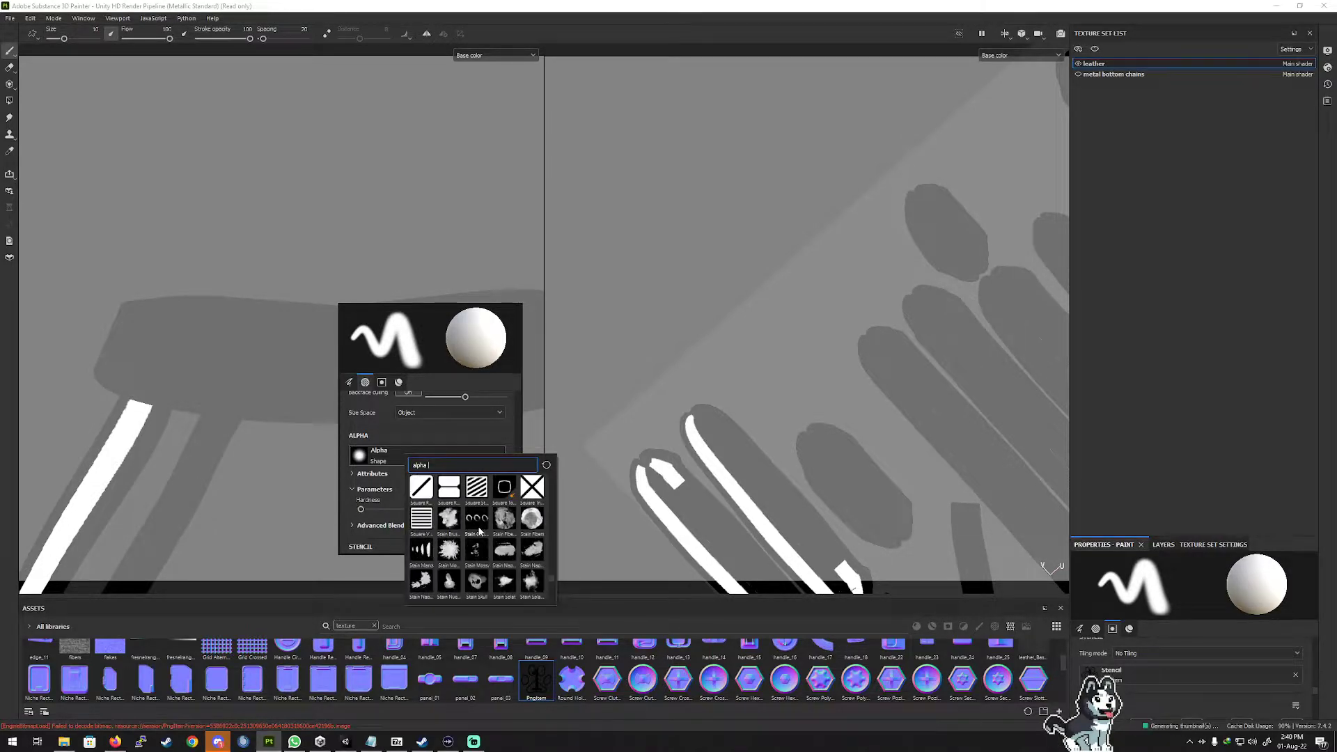
pyautogui.scroll(-3, 479, 530)
pyautogui.scroll(-4, 479, 531)
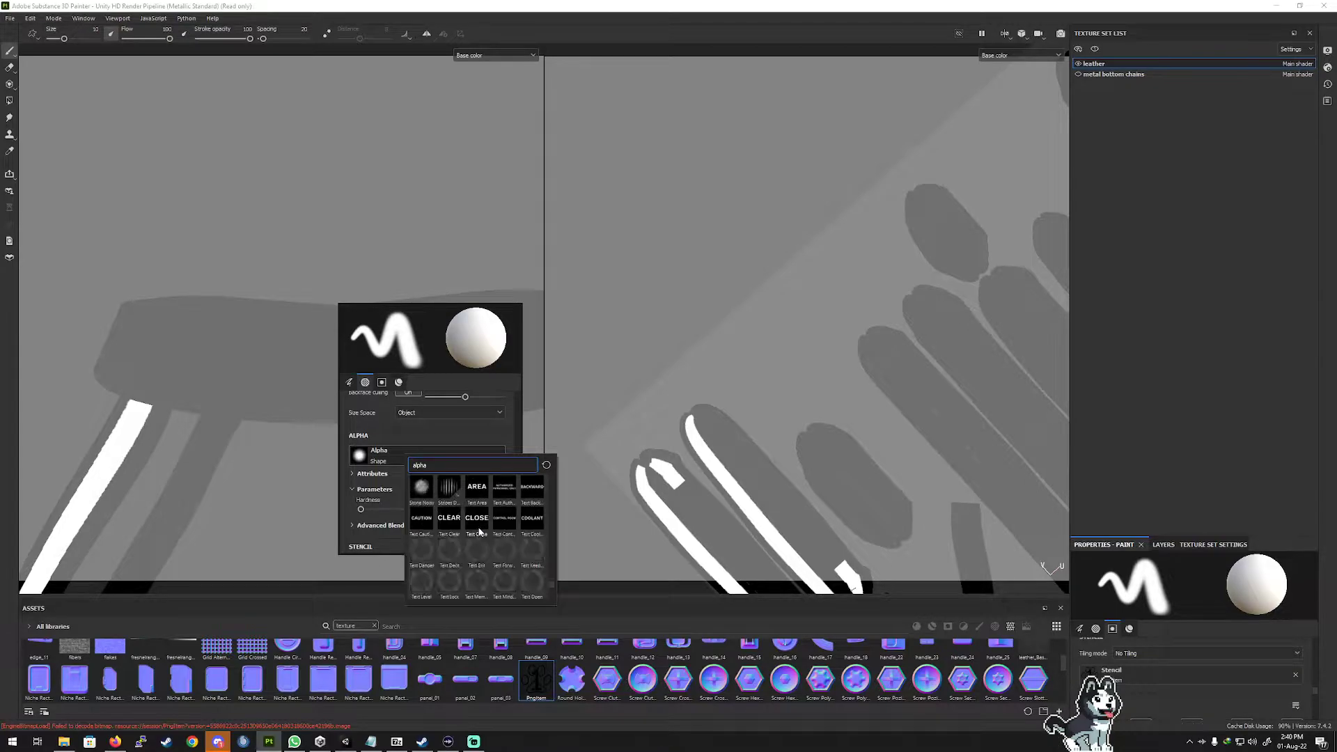
pyautogui.scroll(-5, 479, 532)
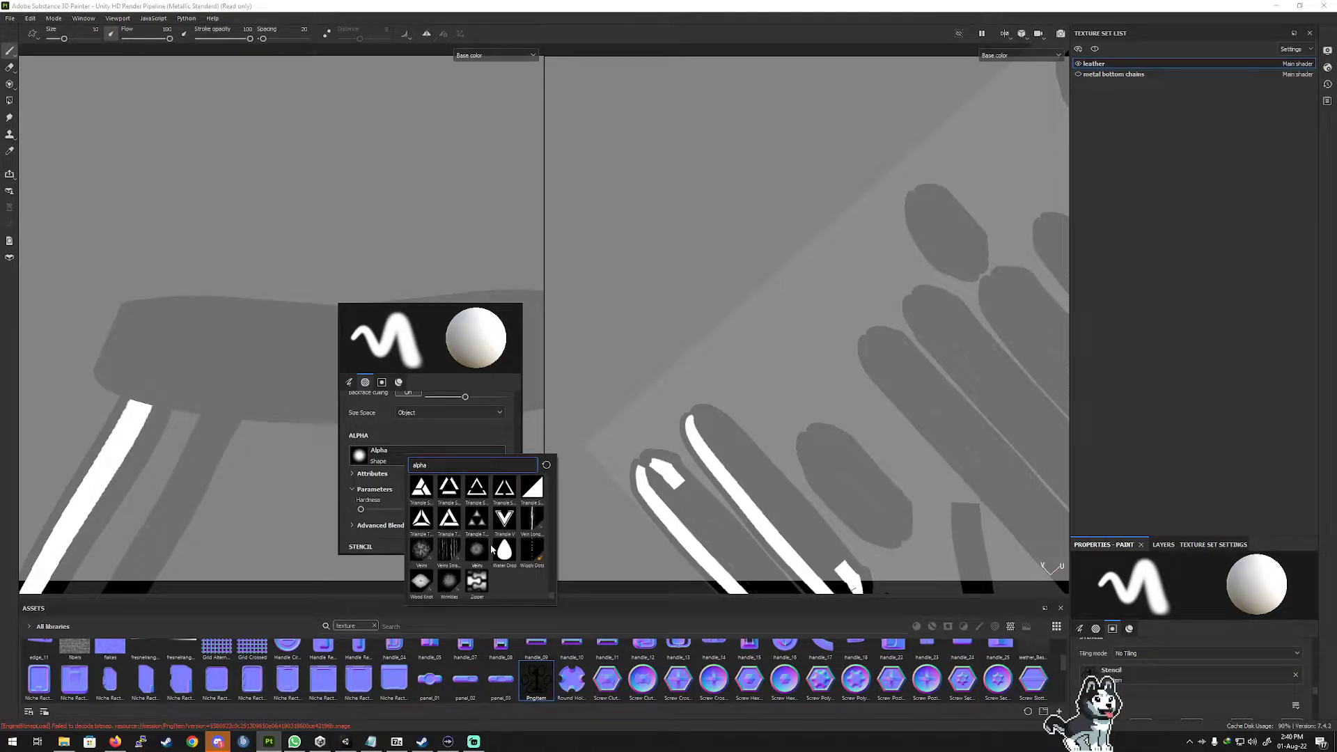
pyautogui.scroll(10, 491, 550)
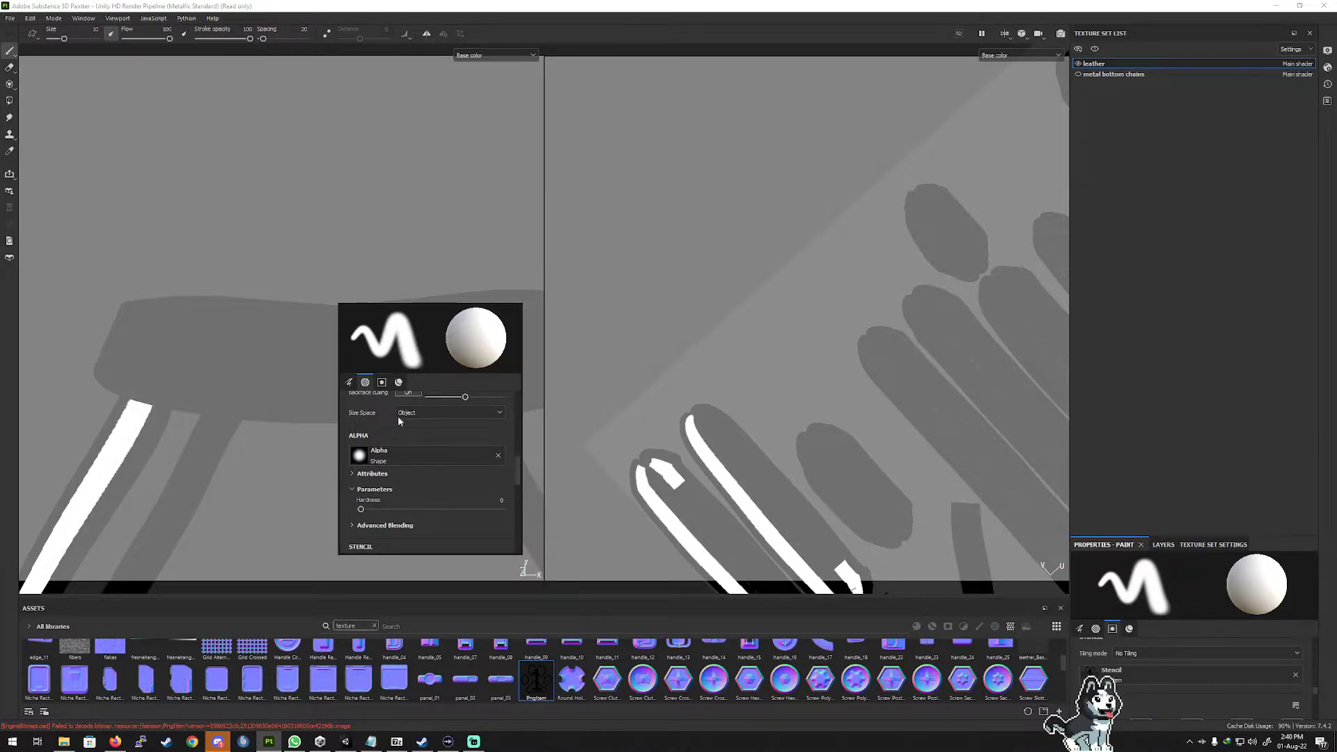
# Check the PngItem stencil settings and try painting two white test dabs at the centre of the model's wide band.
pyautogui.scroll(-1, 431, 446)
pyautogui.scroll(-2, 446, 464)
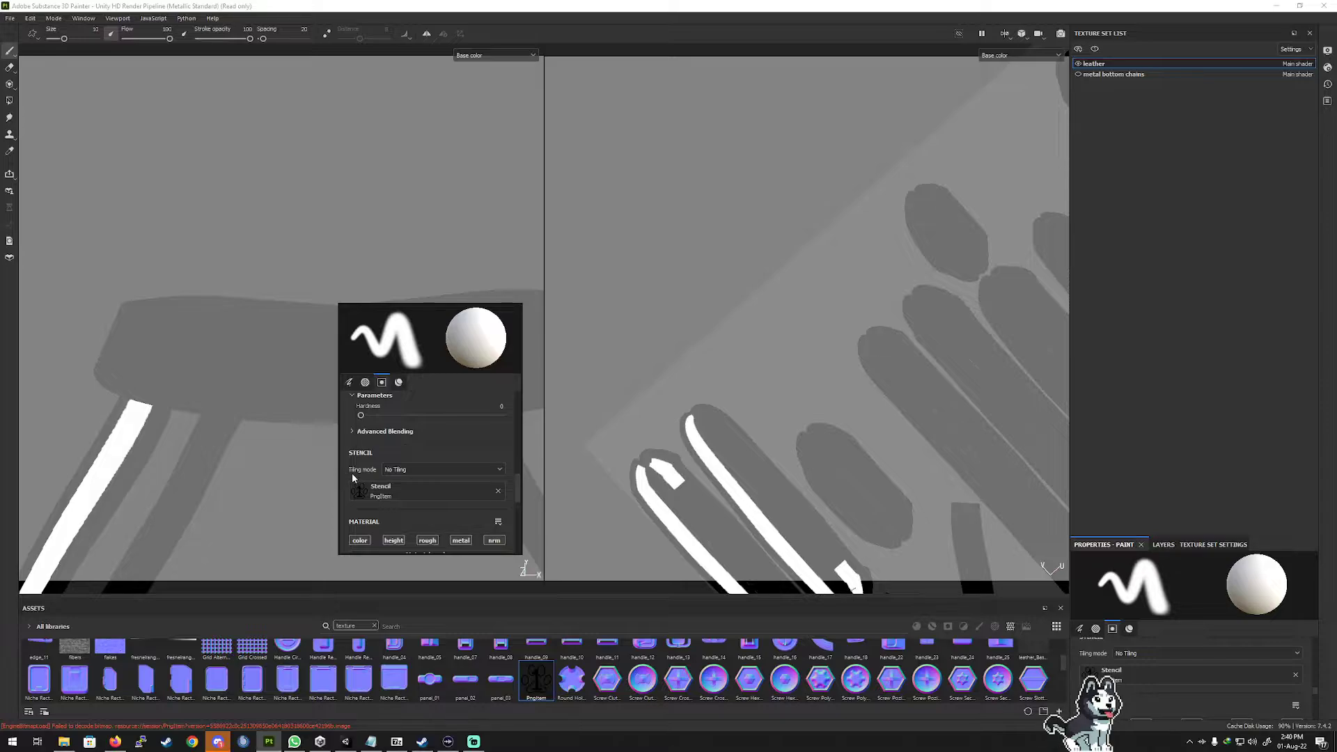
pyautogui.click(350, 383)
pyautogui.click(264, 377)
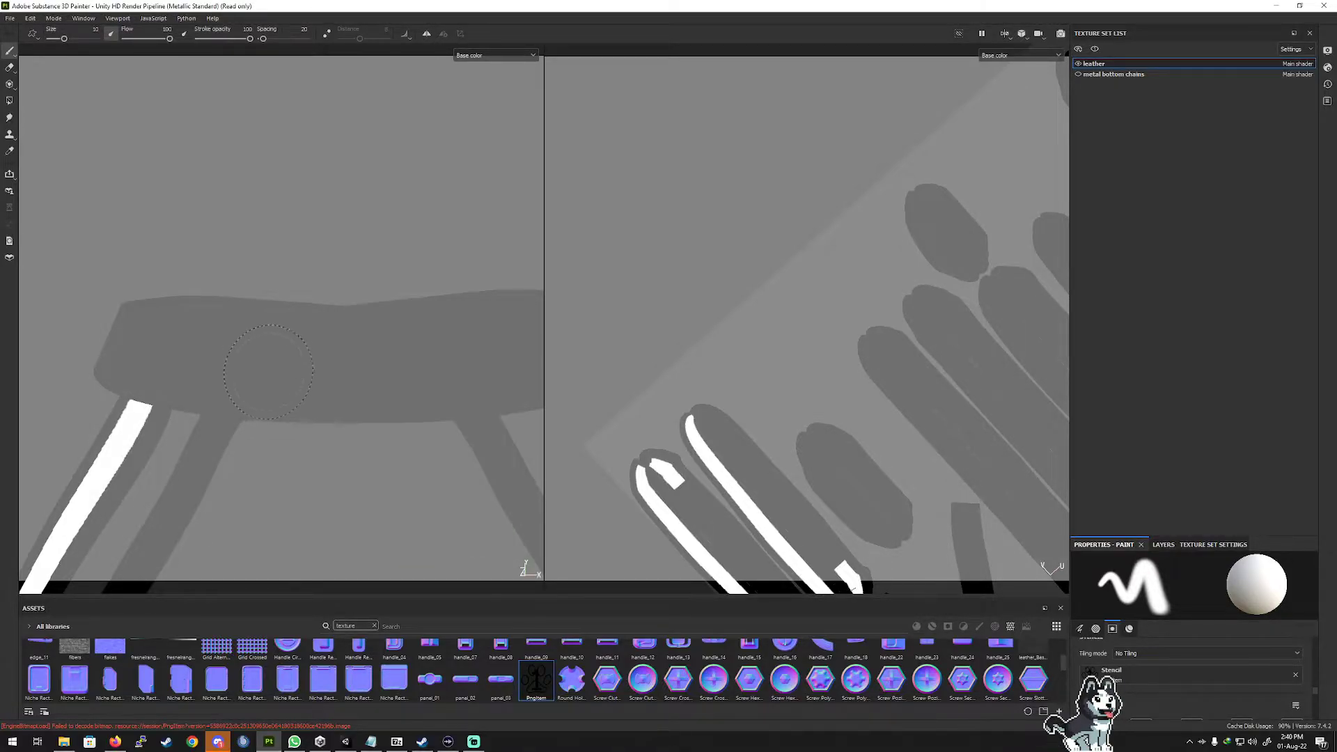
pyautogui.click(357, 367)
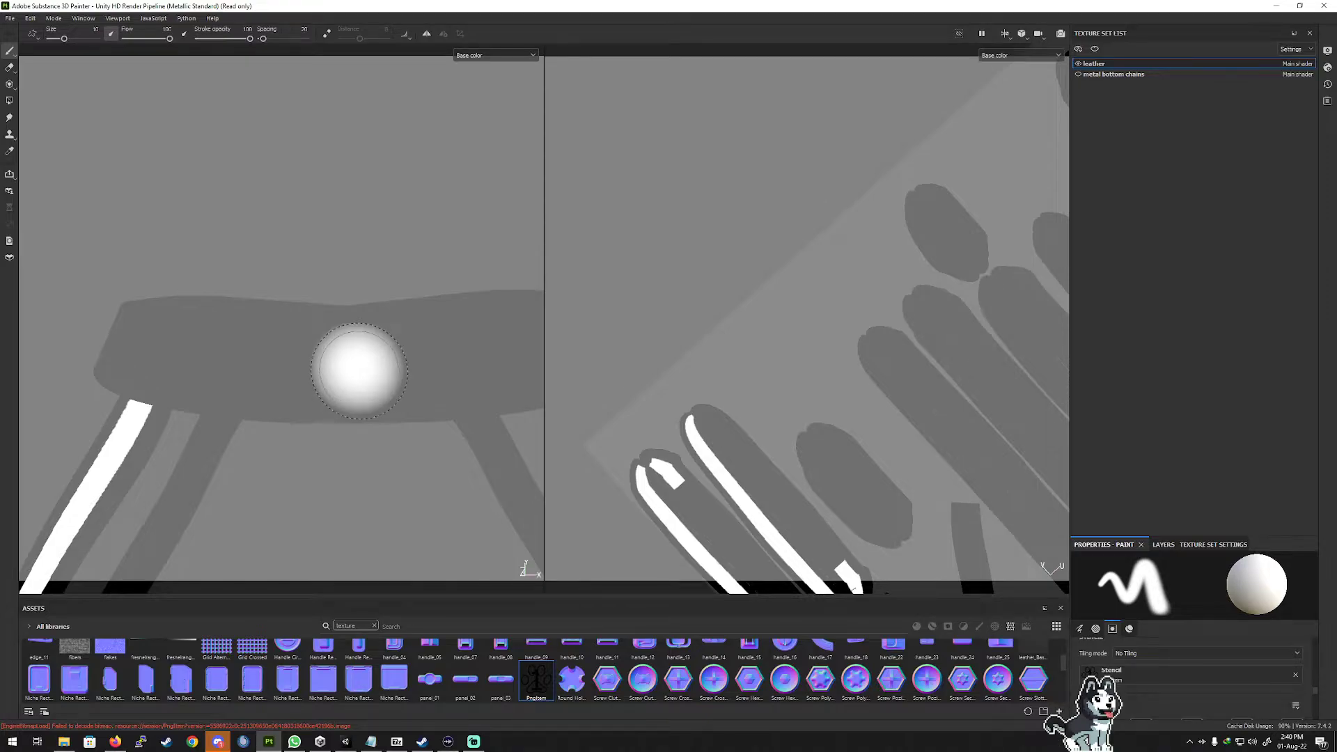
pyautogui.scroll(-4, 358, 368)
pyautogui.moveTo(360, 370); pyautogui.dragTo(345, 372)
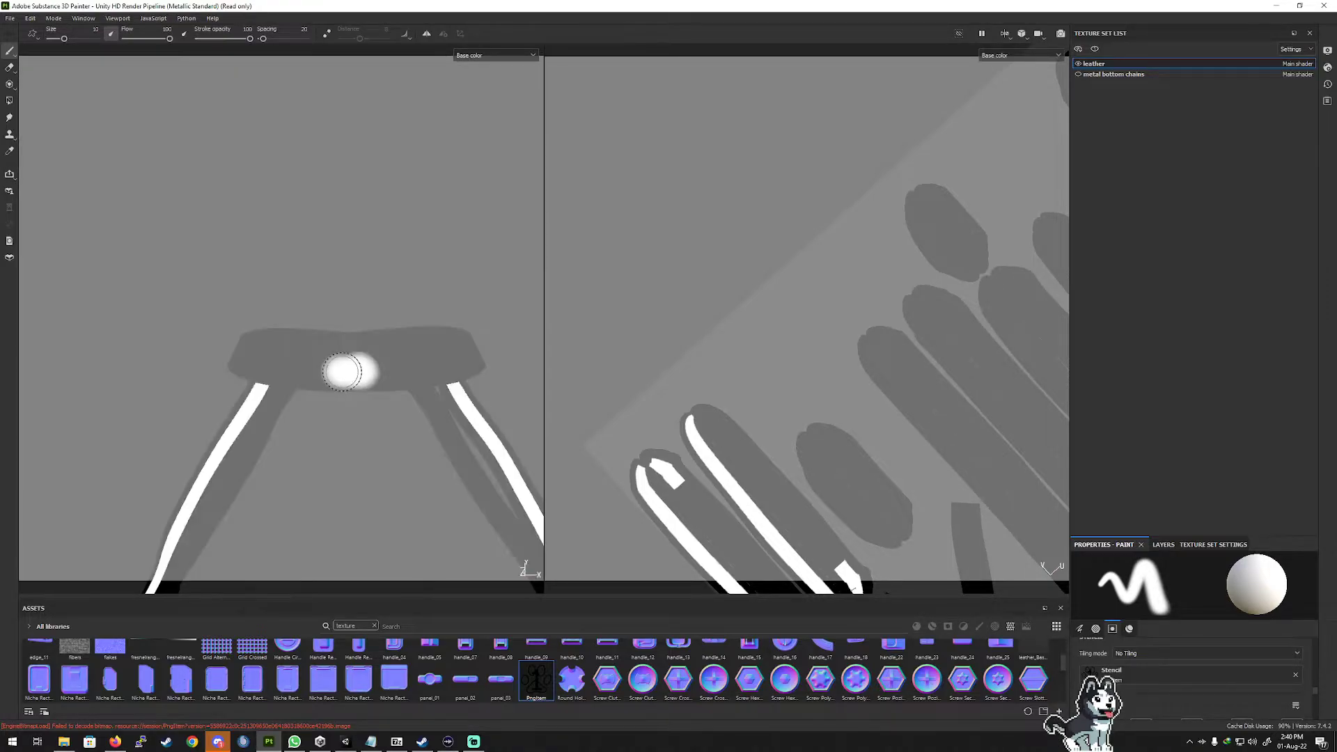
pyautogui.scroll(3, 350, 374)
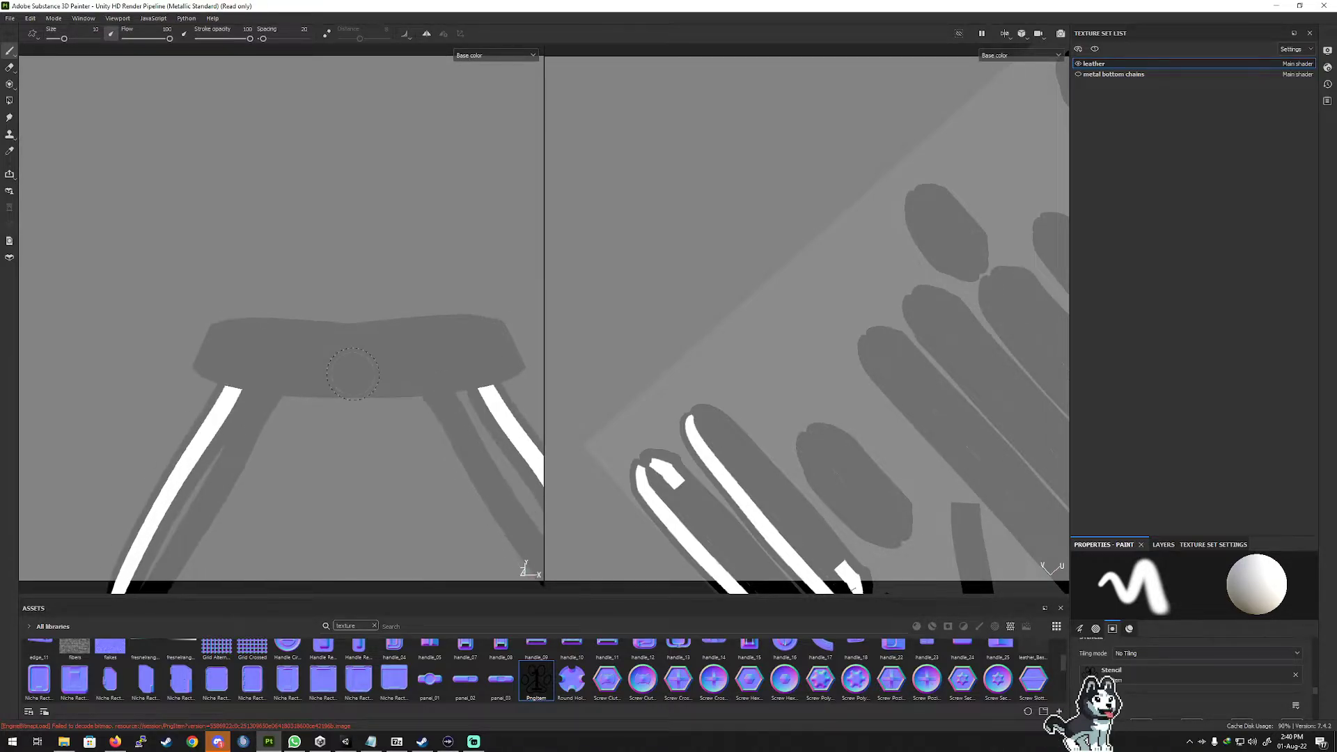
# Examine the brush's alignment, alpha attributes, stencil tiling mode options, angle and jitter settings.
pyautogui.rightClick(355, 376)
pyautogui.scroll(-7, 459, 492)
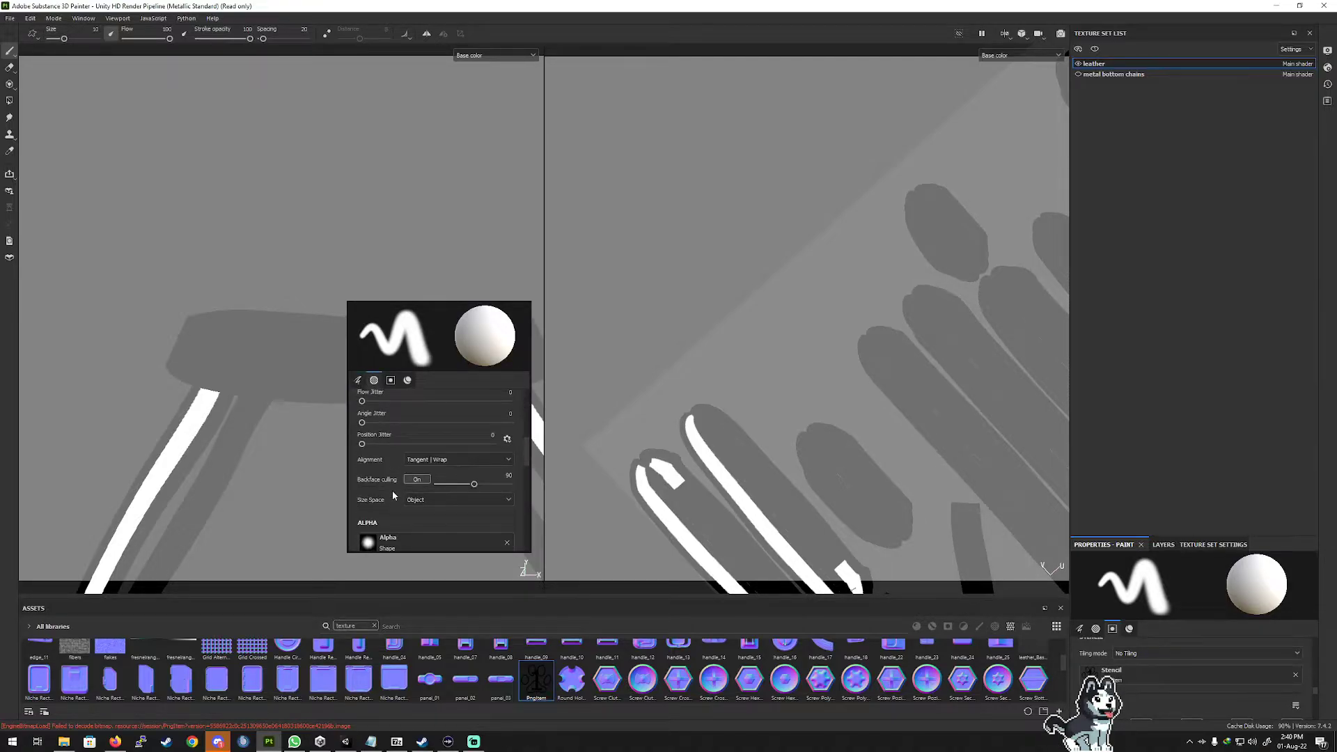
pyautogui.scroll(-3, 393, 492)
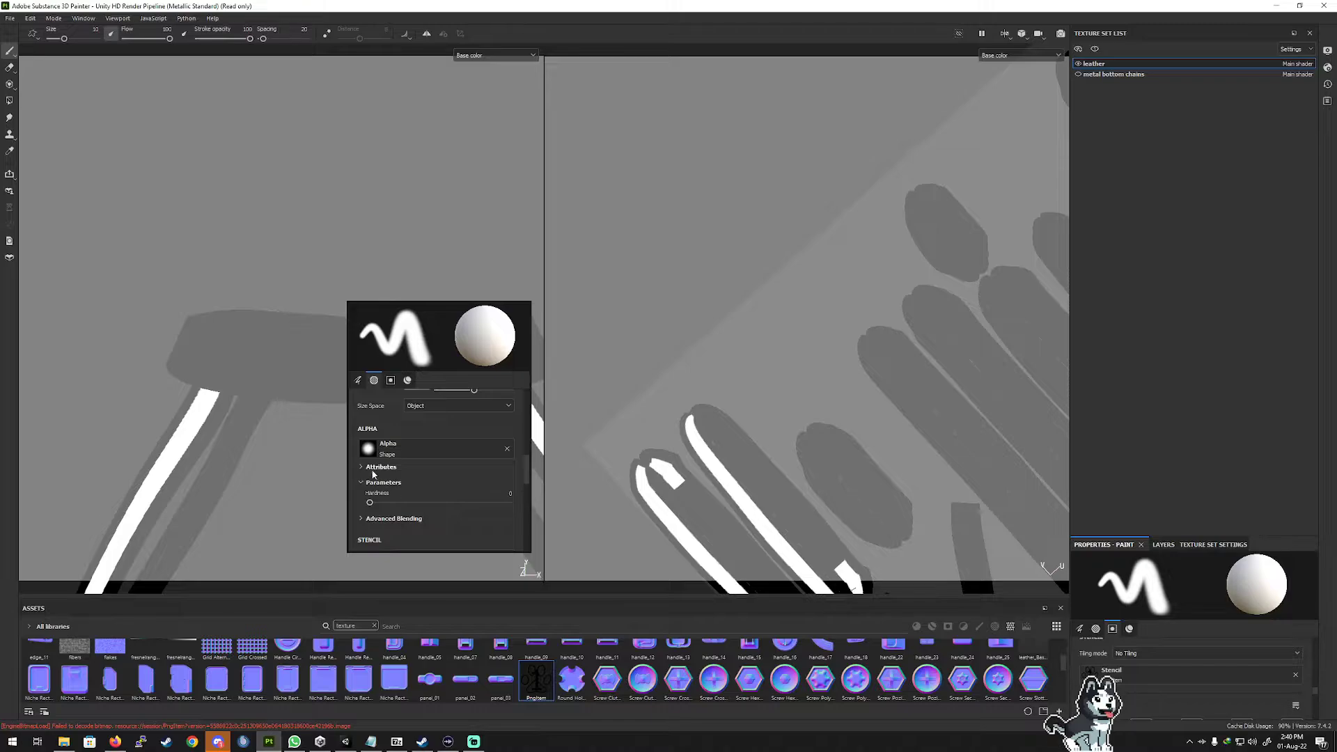
pyautogui.click(360, 467)
pyautogui.scroll(-5, 362, 470)
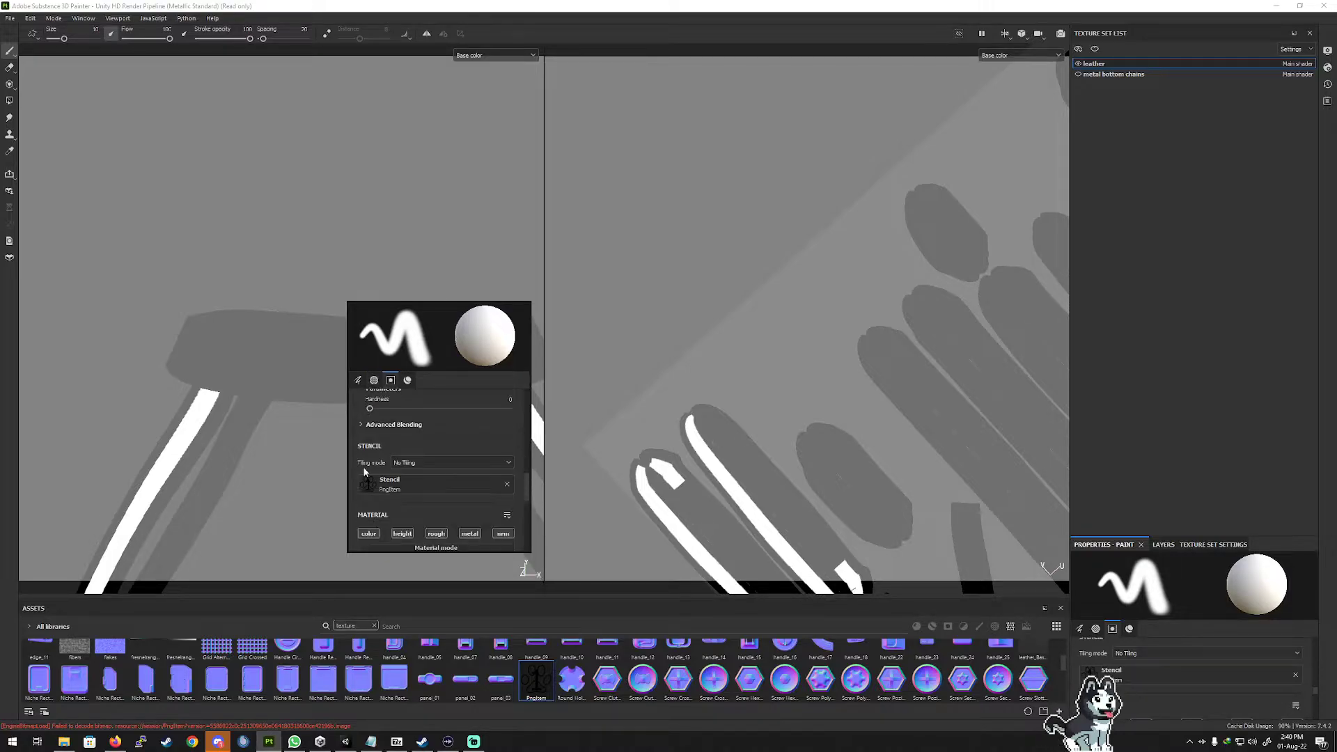
pyautogui.click(431, 462)
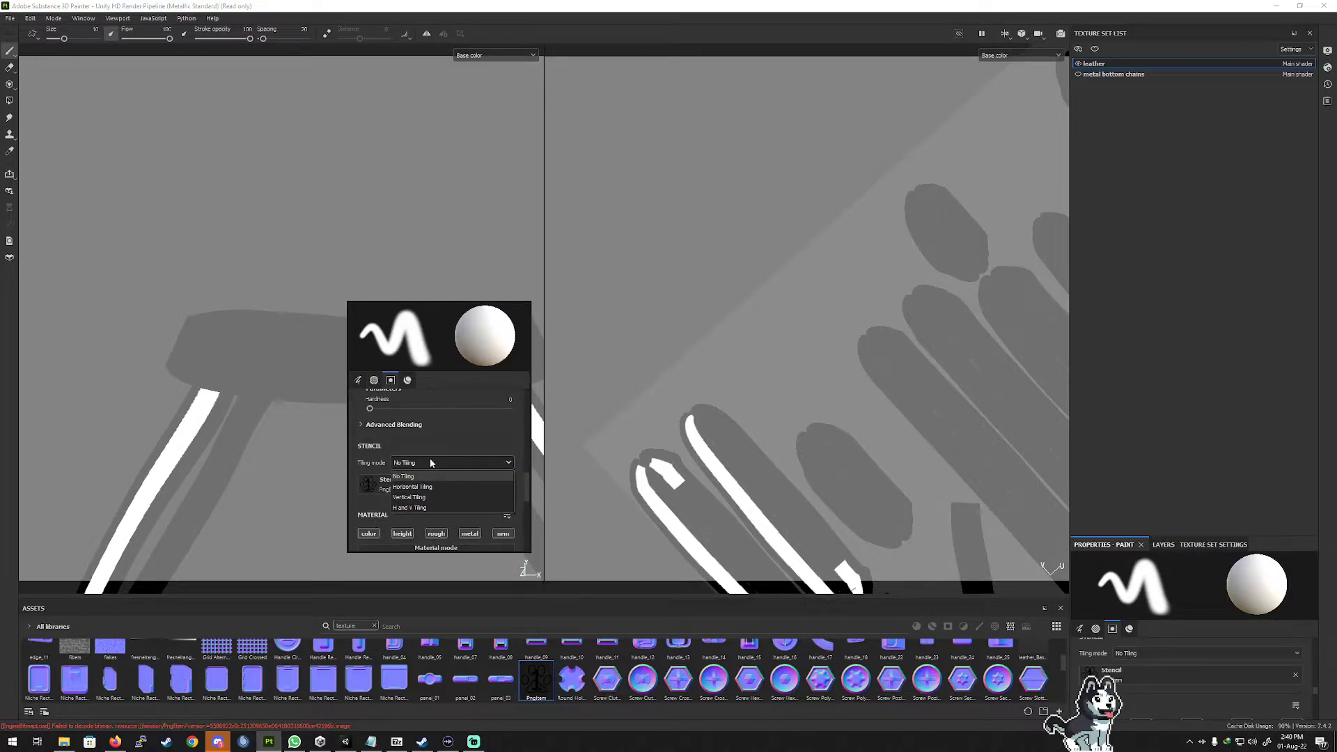
pyautogui.click(430, 463)
pyautogui.scroll(-1, 430, 463)
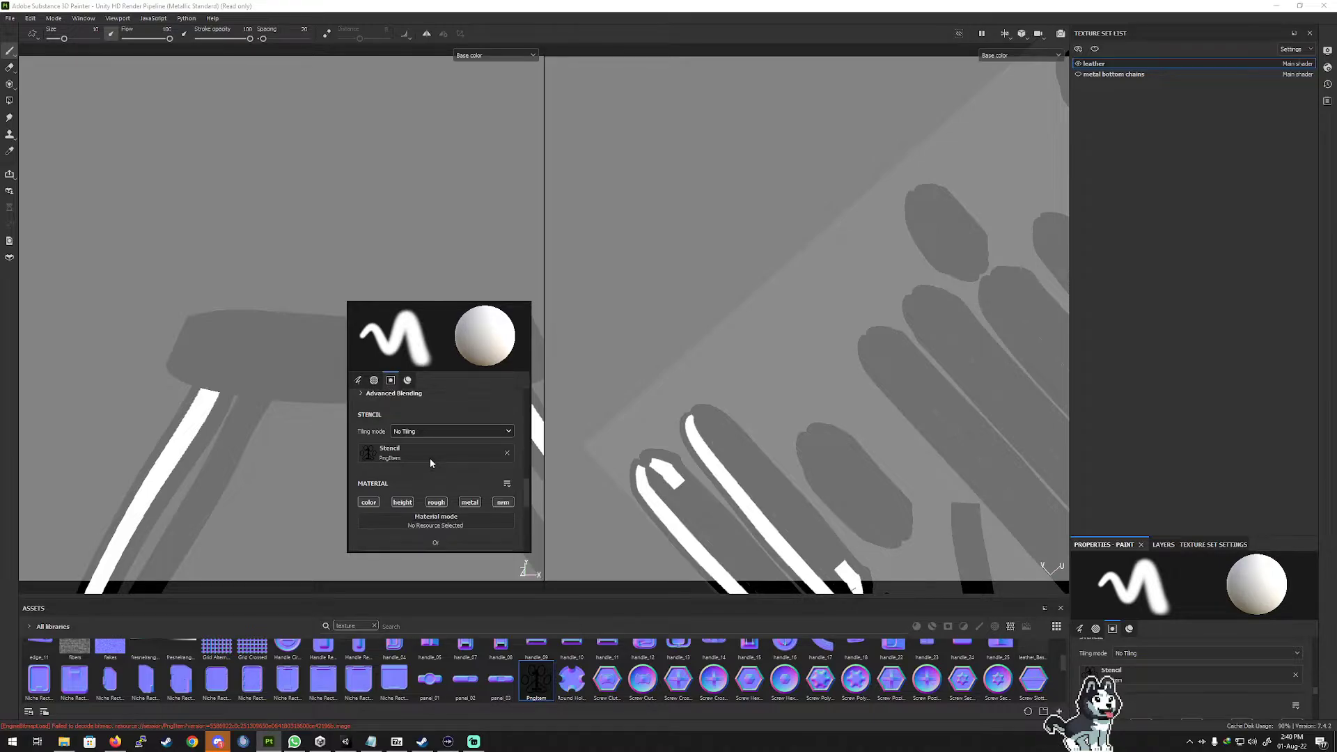
pyautogui.scroll(6, 429, 458)
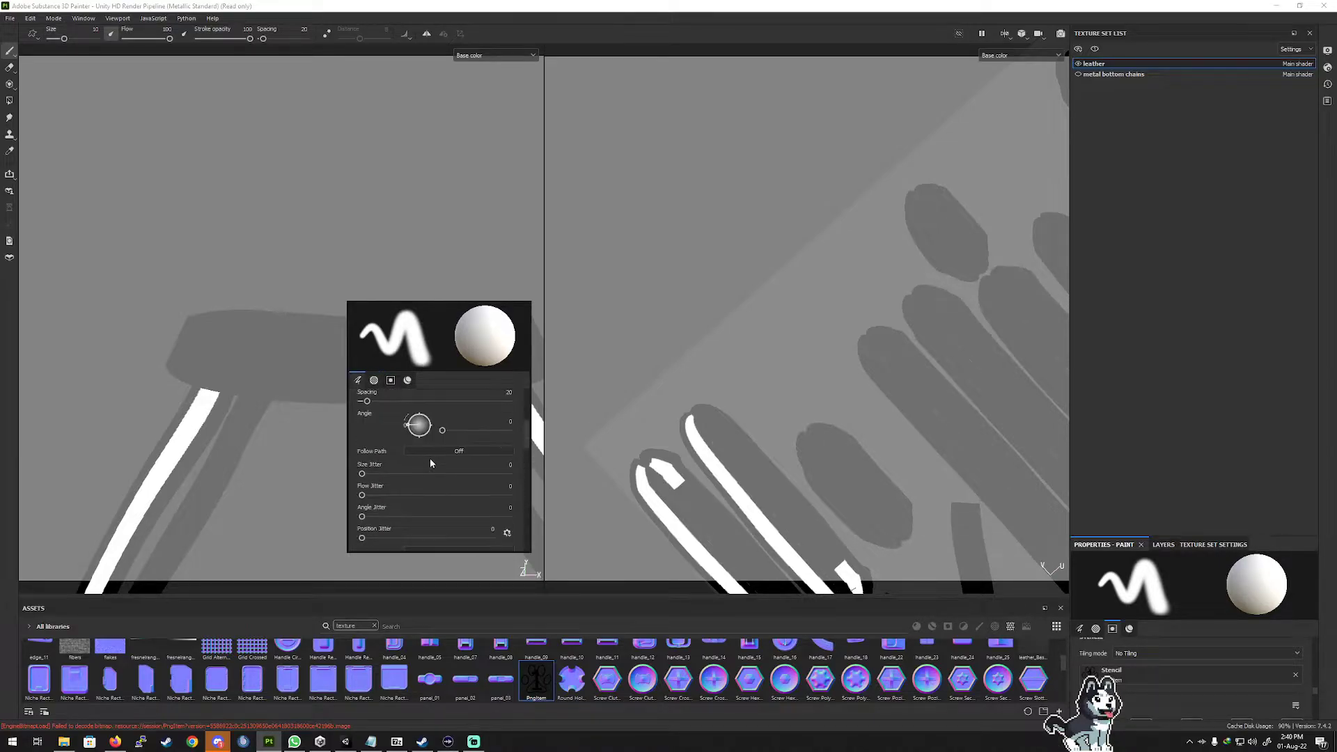
pyautogui.scroll(-2, 411, 498)
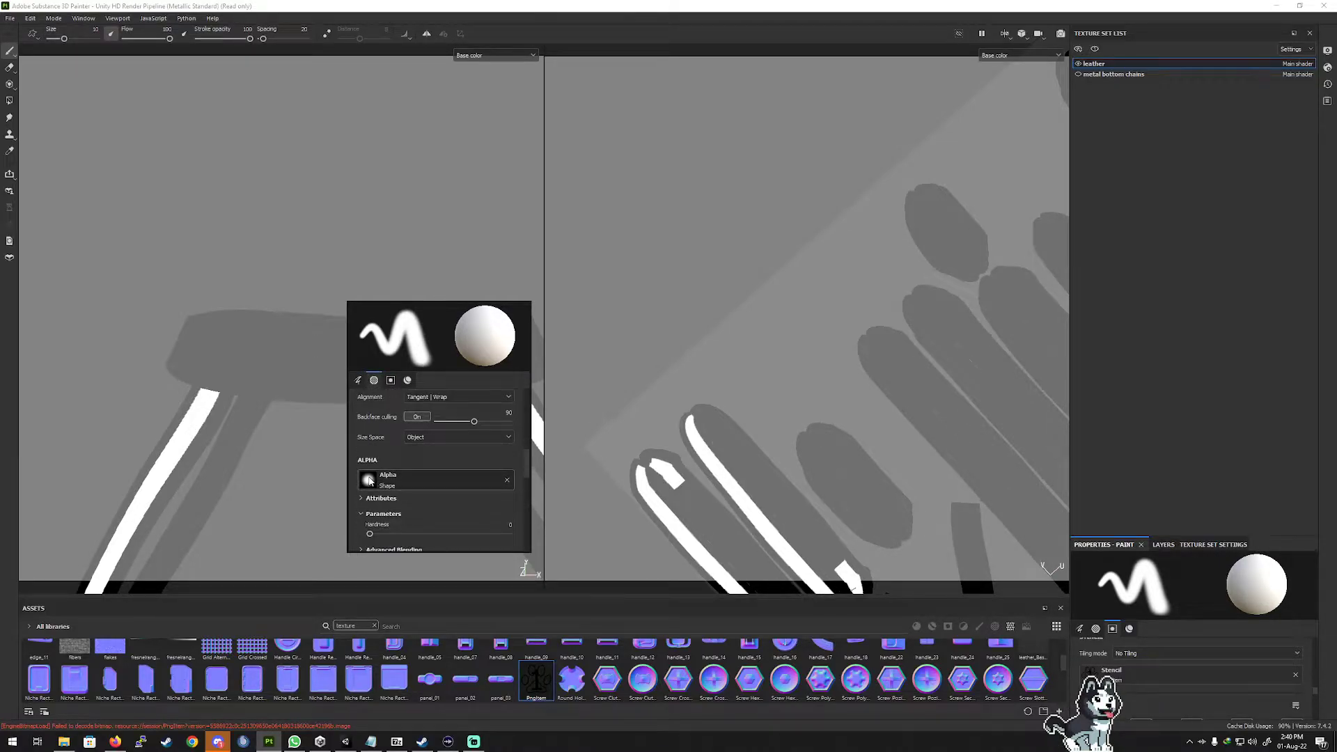
# Replace the brush's soft round alpha with the hexagon shape just before Hexagon Triple in the alpha library.
pyautogui.click(504, 483)
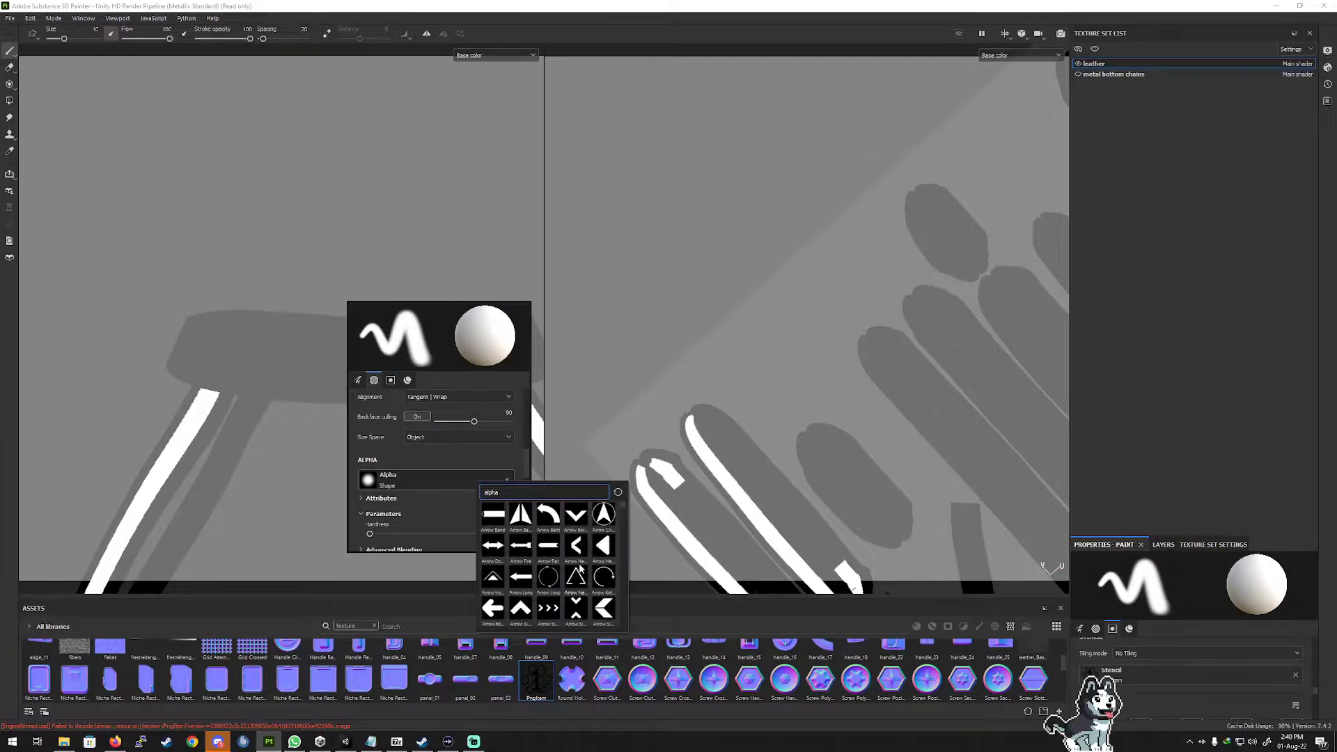
pyautogui.scroll(-3, 579, 567)
pyautogui.scroll(-6, 579, 568)
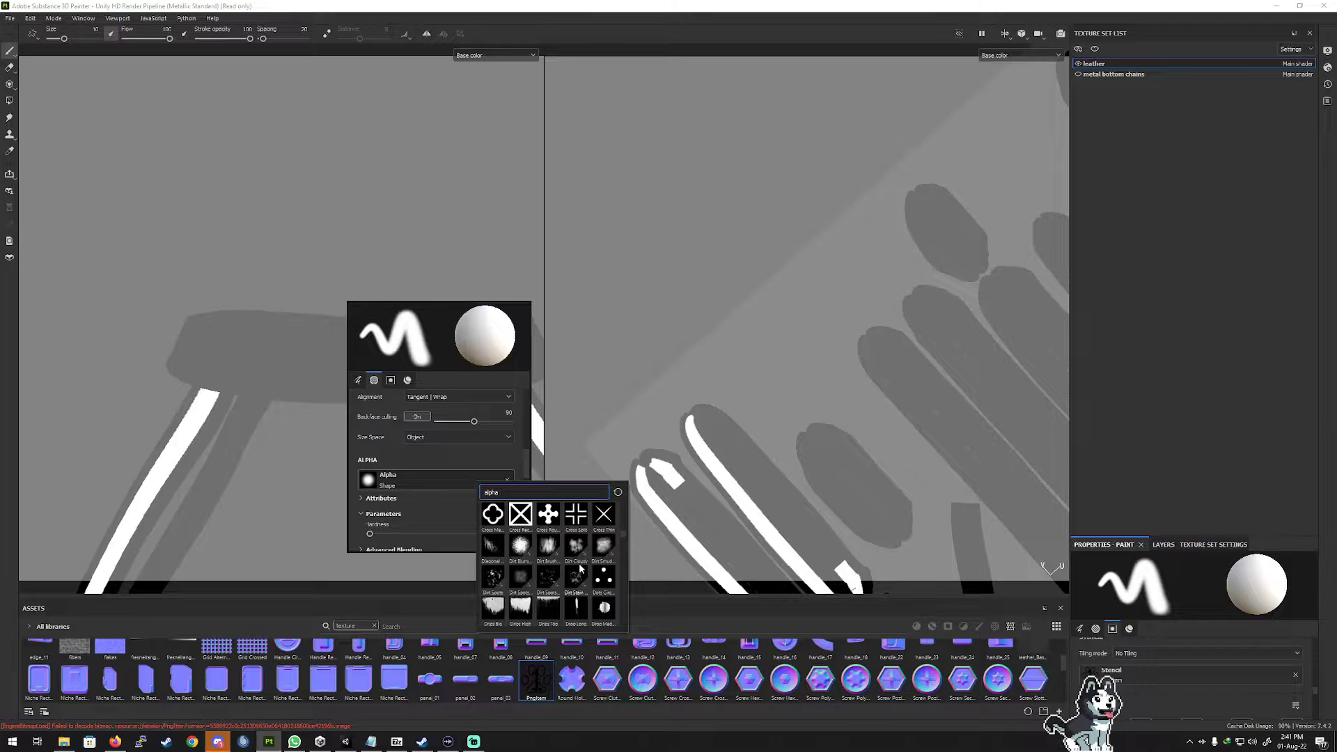
pyautogui.scroll(-3, 580, 568)
pyautogui.scroll(-8, 579, 568)
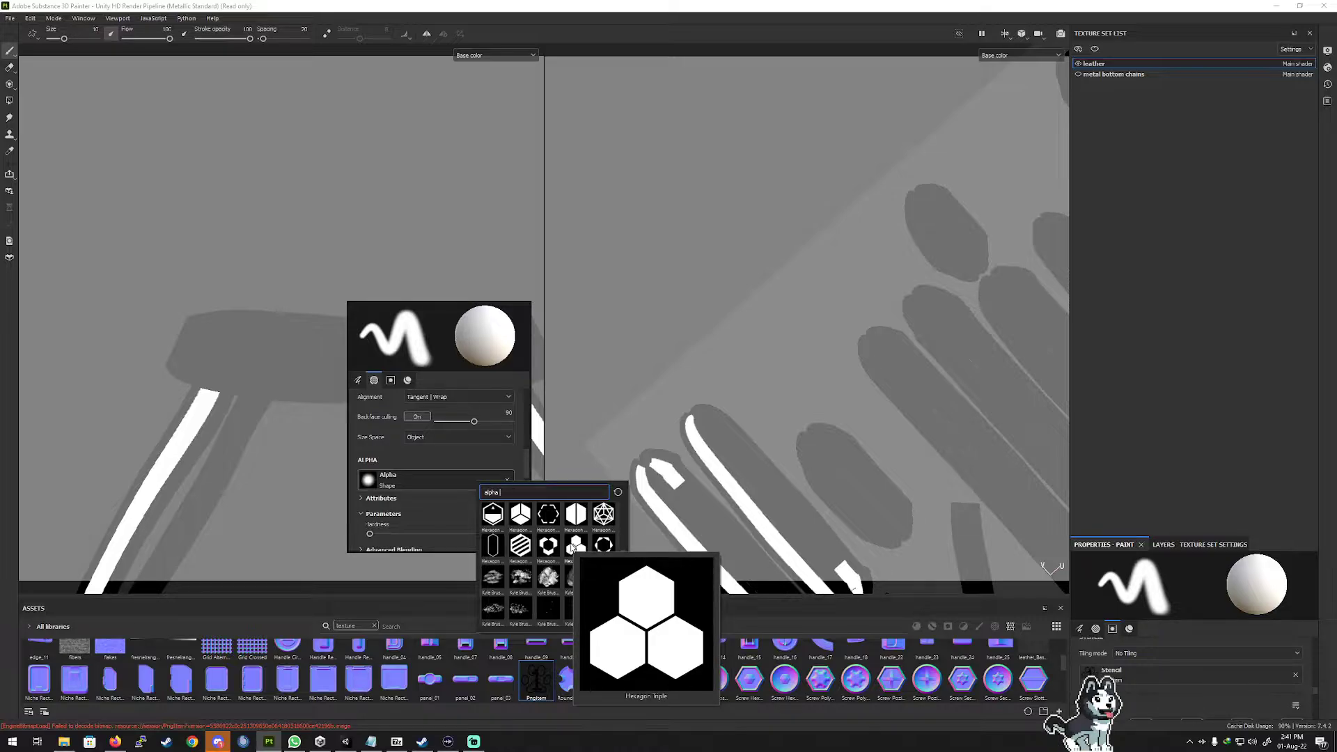
pyautogui.click(548, 545)
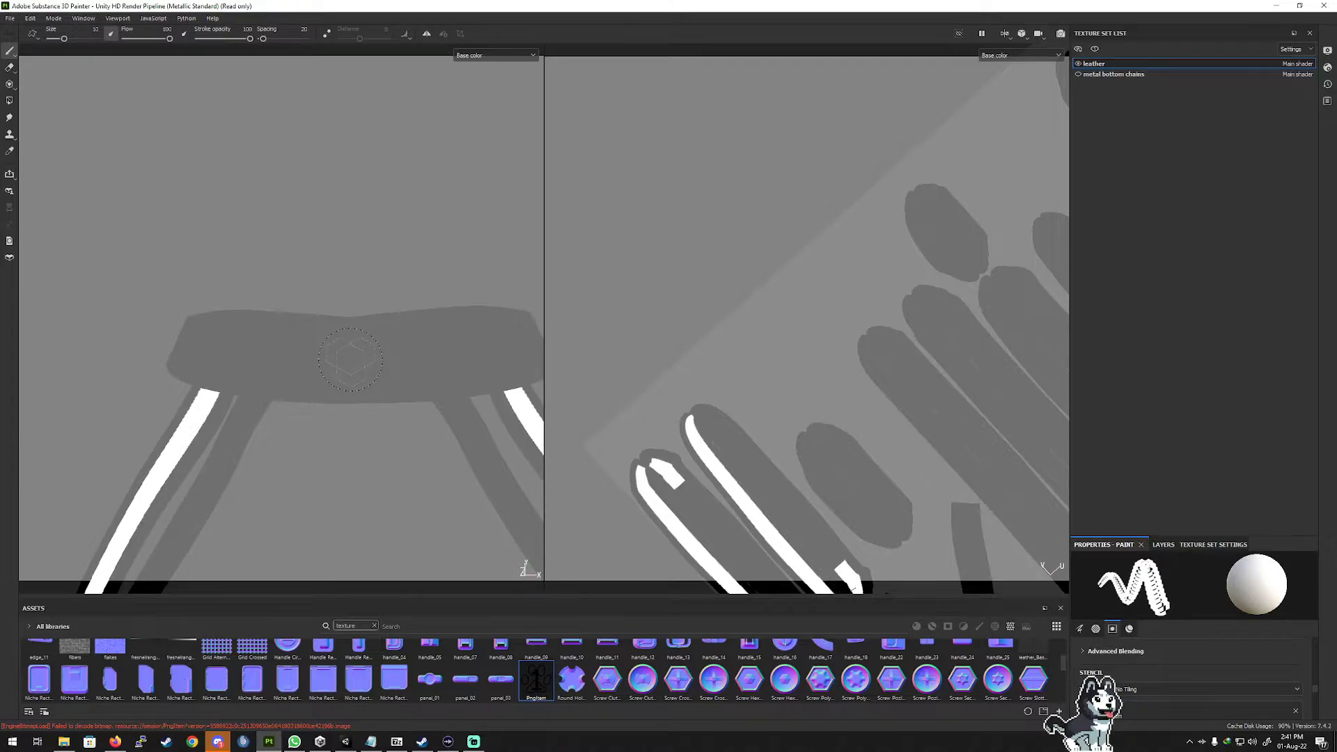
# Try stamping the hexagon alpha at brush size 15.08 on the centre of the wide band, and undo the stamp.
pyautogui.rightClick(350, 359)
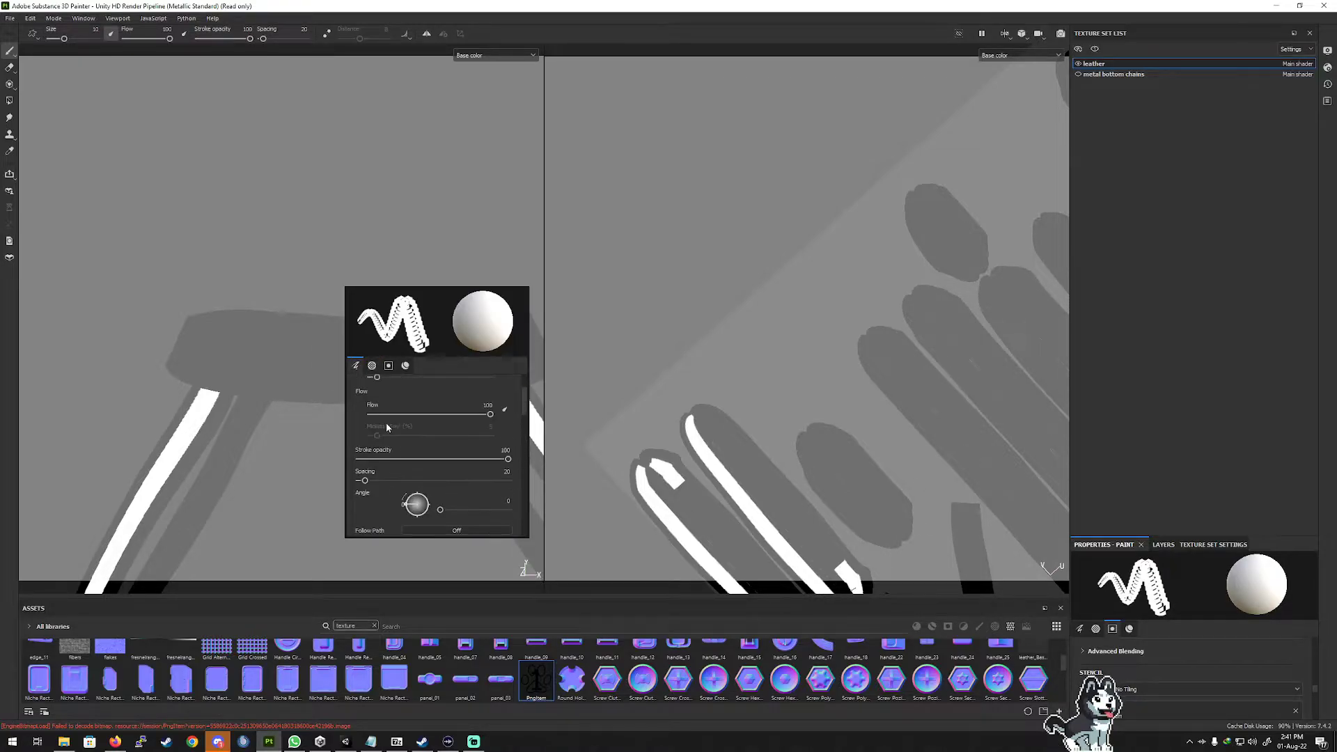
pyautogui.scroll(2, 388, 428)
pyautogui.moveTo(406, 423)
pyautogui.mouseDown()
pyautogui.moveTo(499, 450)
pyautogui.moveTo(350, 483)
pyautogui.moveTo(498, 481)
pyautogui.mouseUp()
pyautogui.click(289, 448)
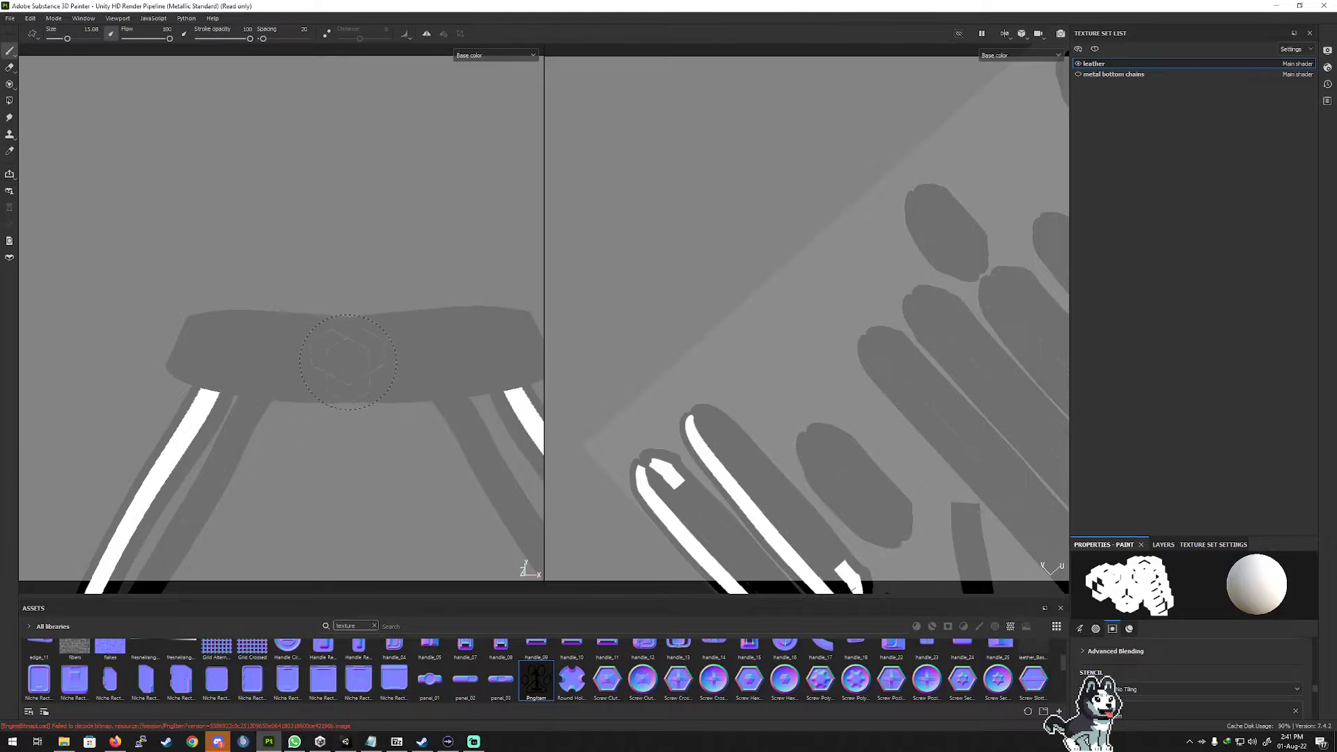
pyautogui.click(348, 362)
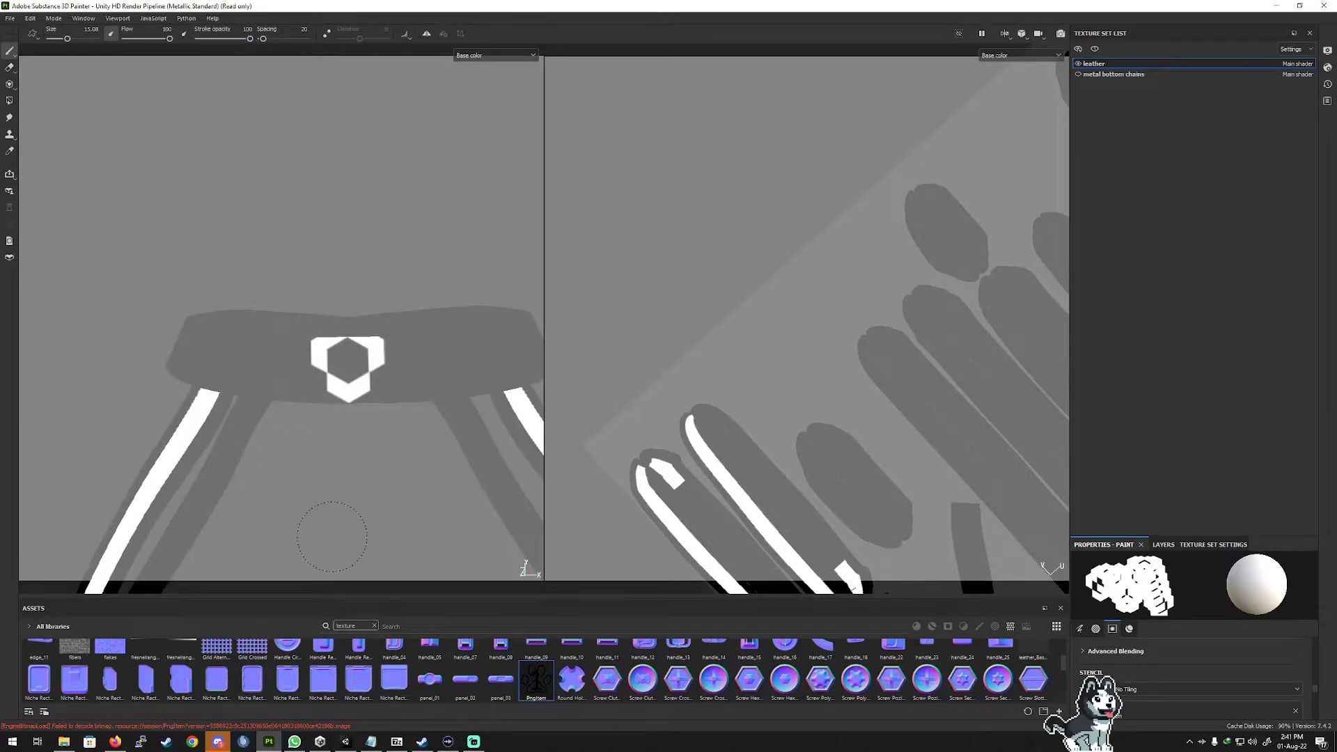
pyautogui.hotkey('ctrl', 'z')
# Set the brush size to 7.46 and stamp the white hexagon design once at the centre of the wide band.
pyautogui.rightClick(365, 437)
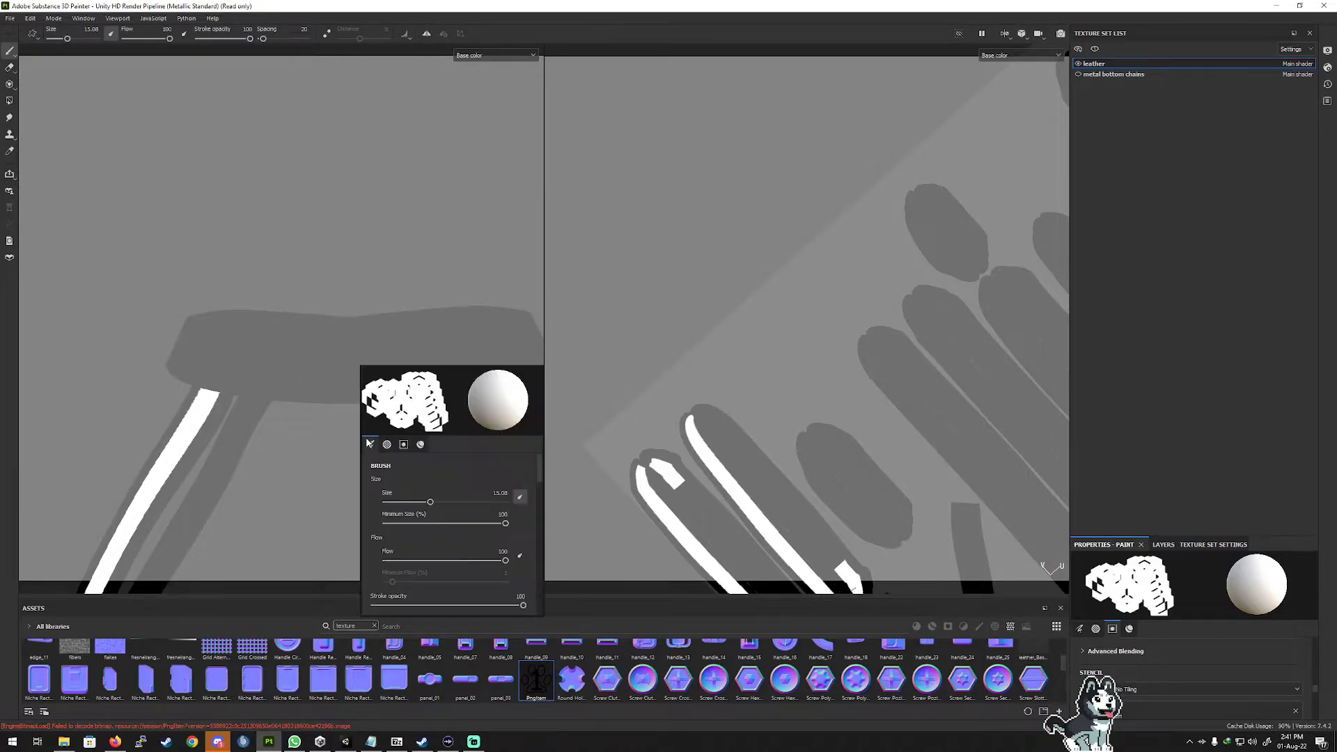
pyautogui.moveTo(428, 505); pyautogui.dragTo(421, 504)
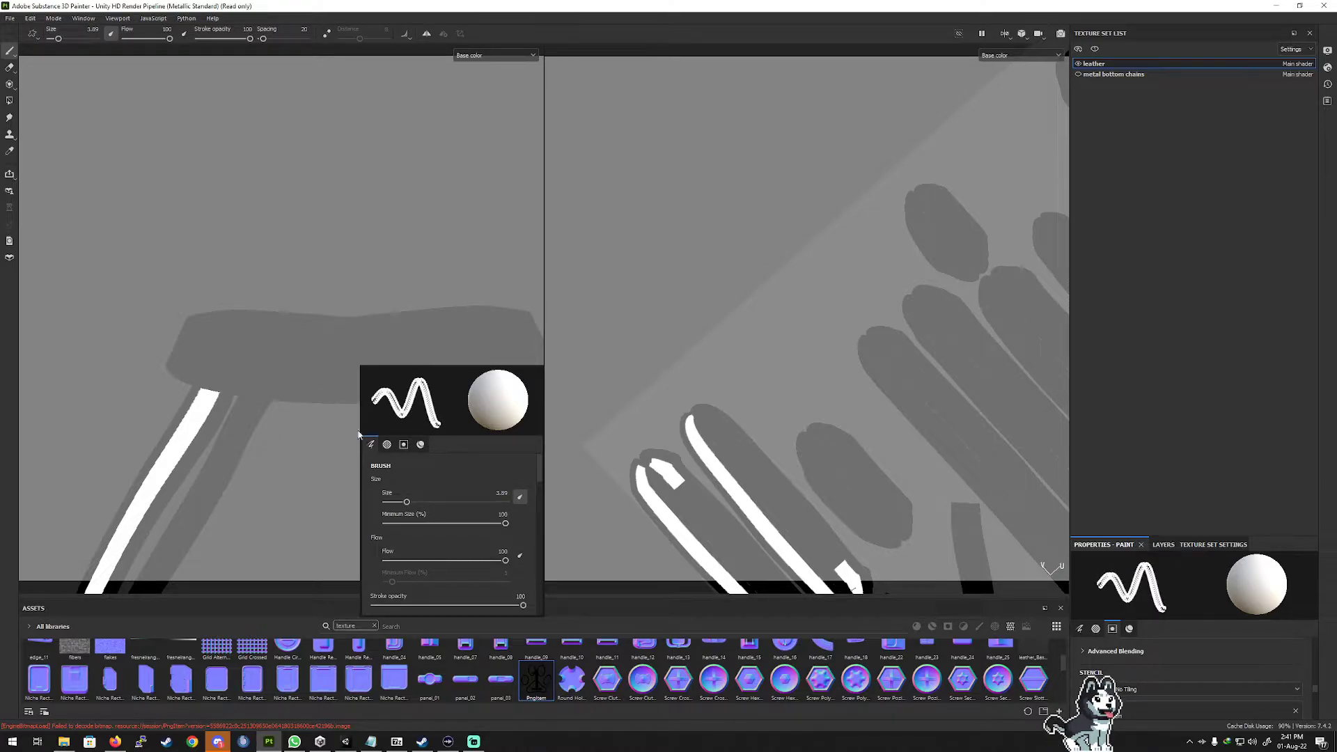
pyautogui.rightClick(359, 368)
pyautogui.moveTo(391, 439); pyautogui.dragTo(397, 439)
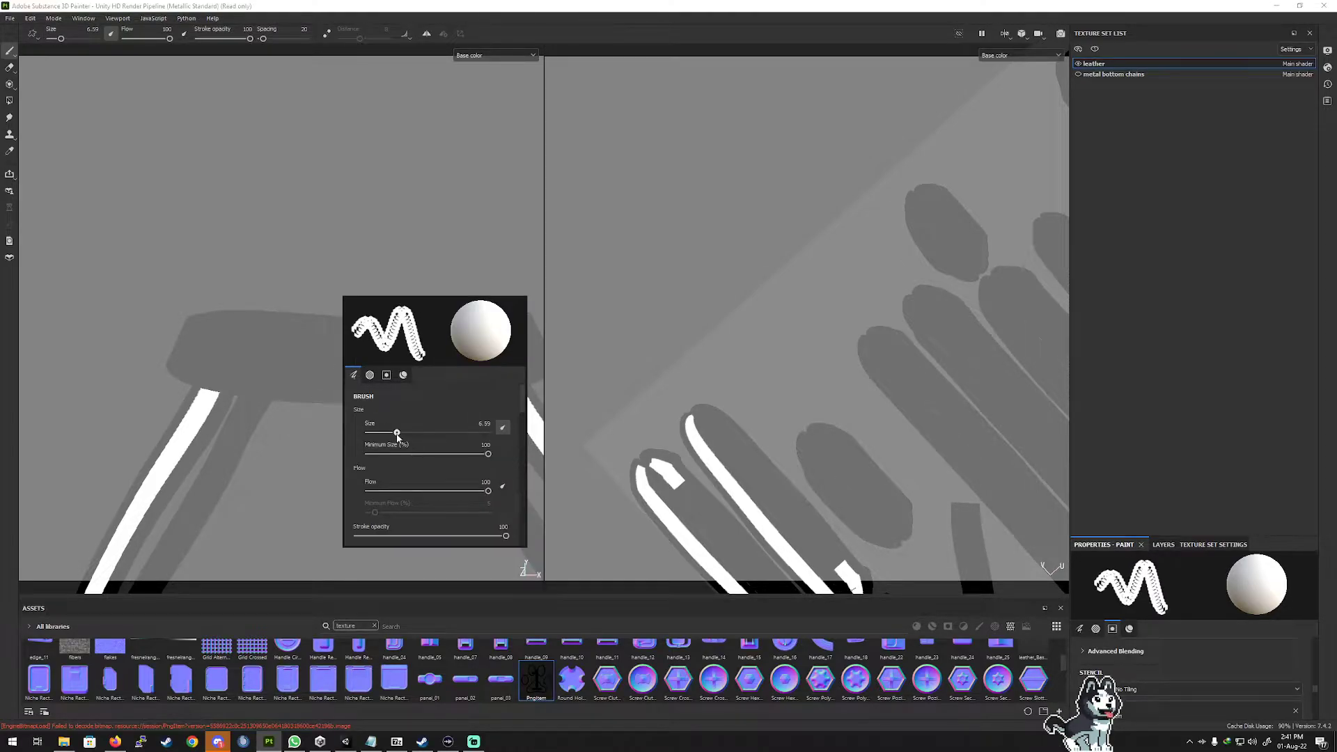
pyautogui.rightClick(351, 364)
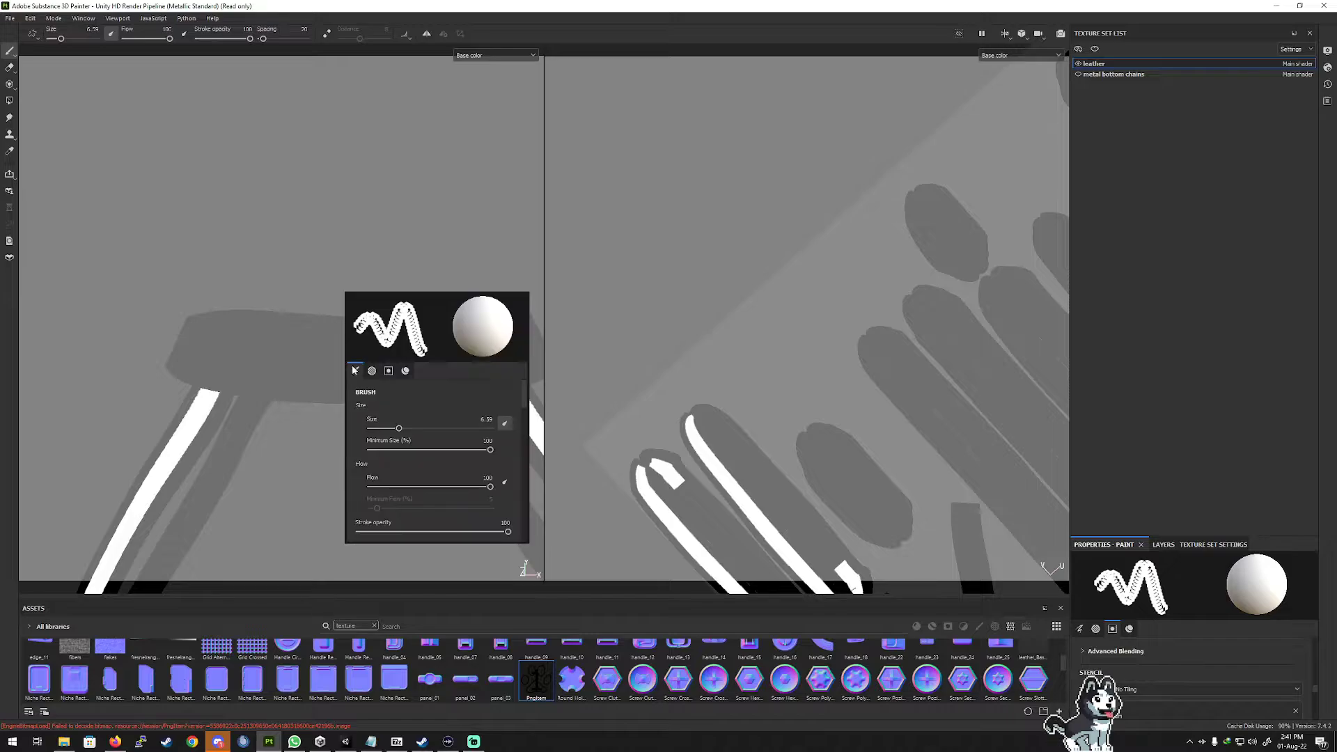
pyautogui.moveTo(394, 428); pyautogui.dragTo(400, 429)
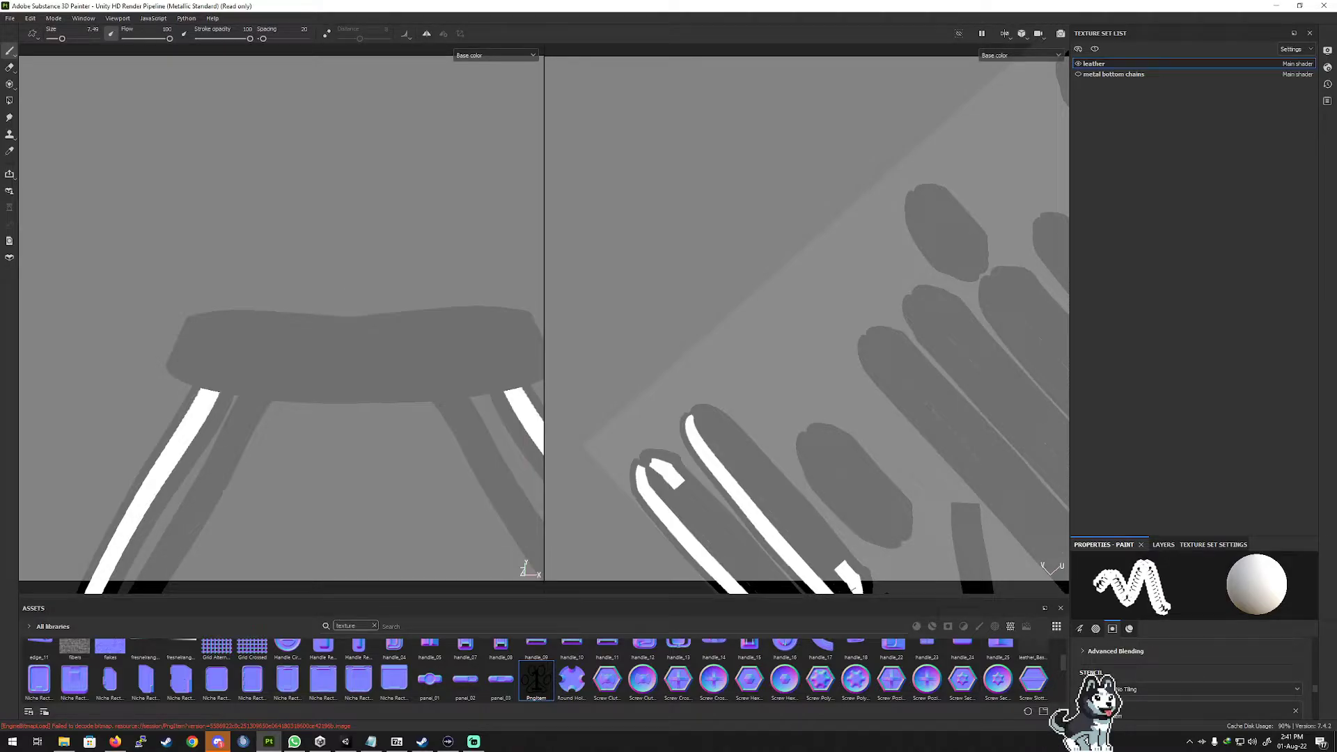
pyautogui.click(354, 362)
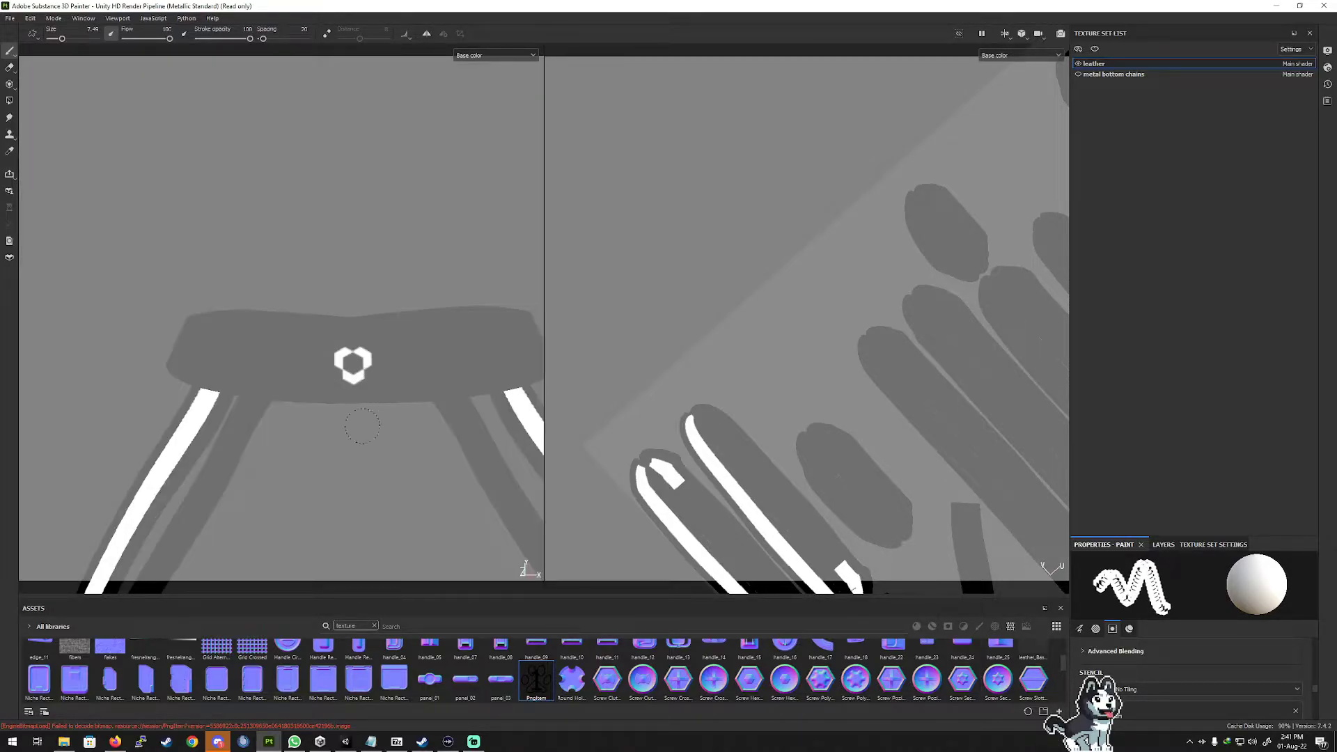
# Examine the stamped hexagon design on the harness in the Base color view.
pyautogui.scroll(-8, 337, 523)
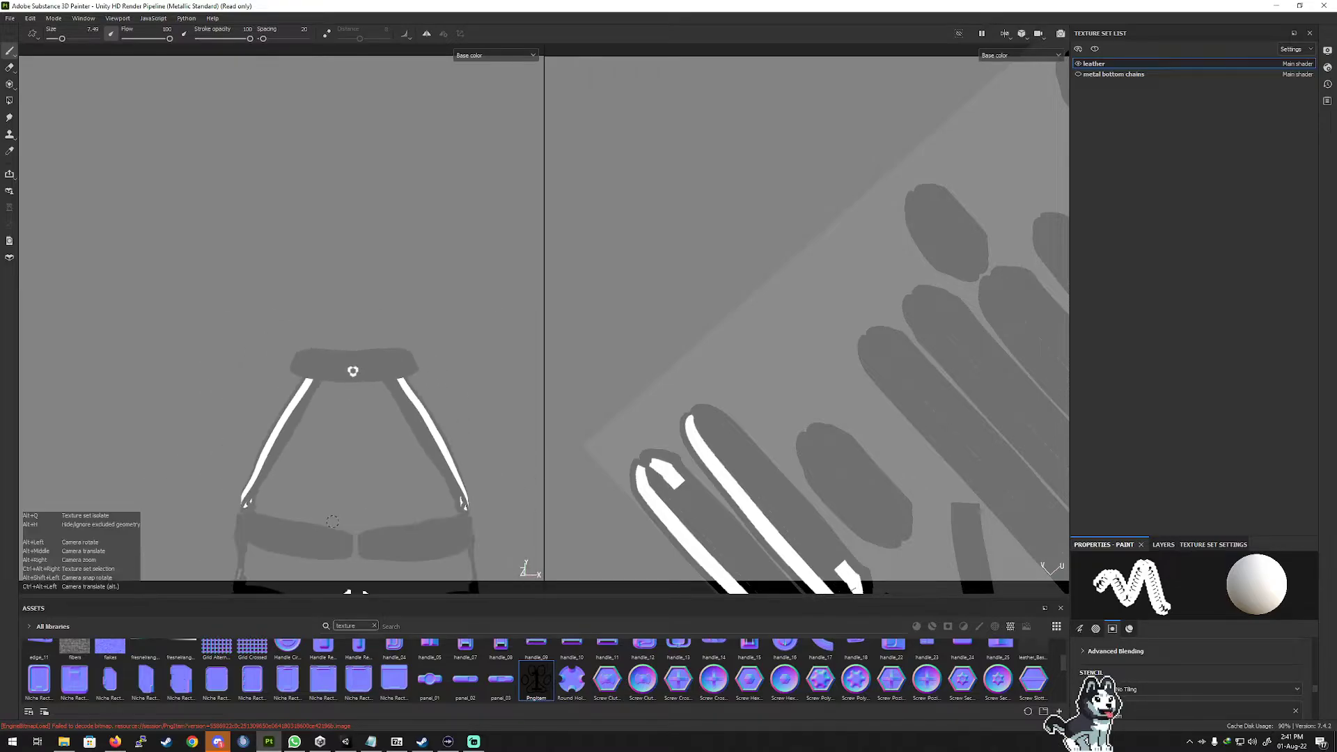
pyautogui.keyDown('alt'); pyautogui.moveTo(335, 522); pyautogui.dragTo(304, 532); pyautogui.keyUp('alt')
pyautogui.scroll(4, 304, 535)
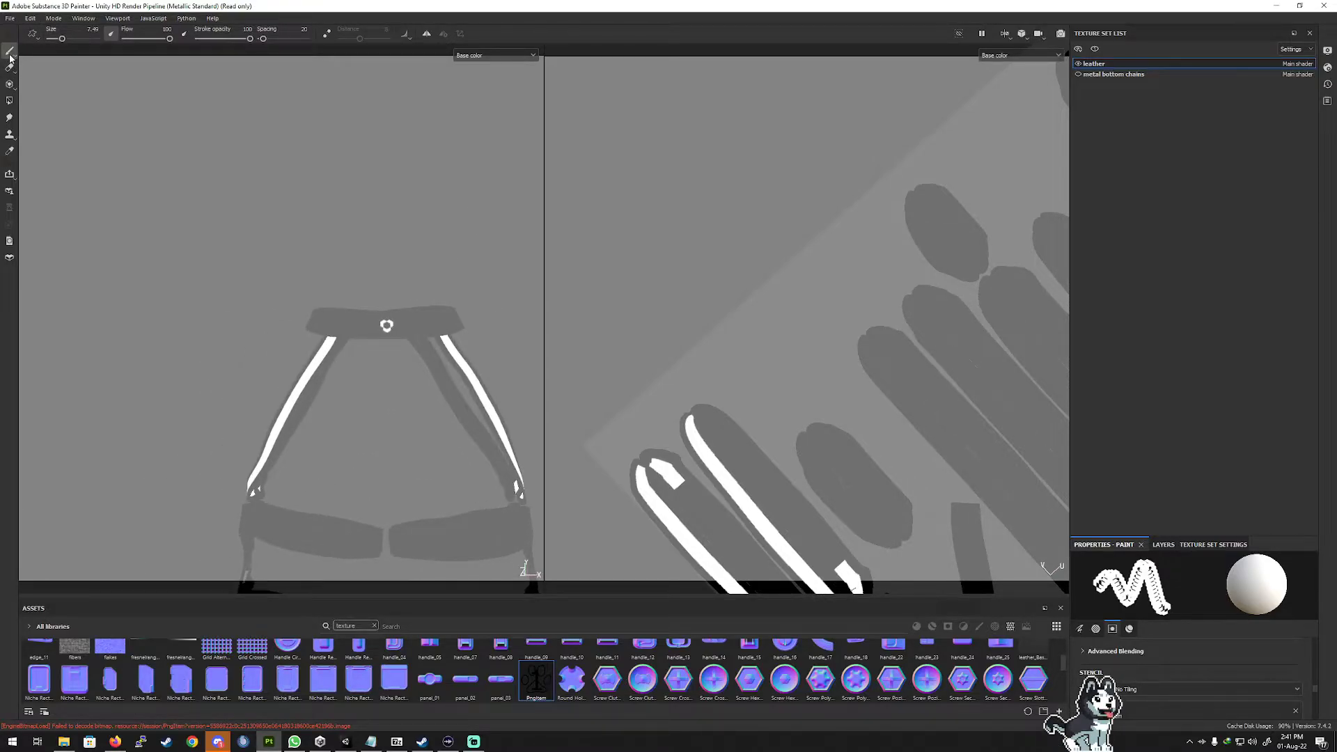
pyautogui.click(481, 56)
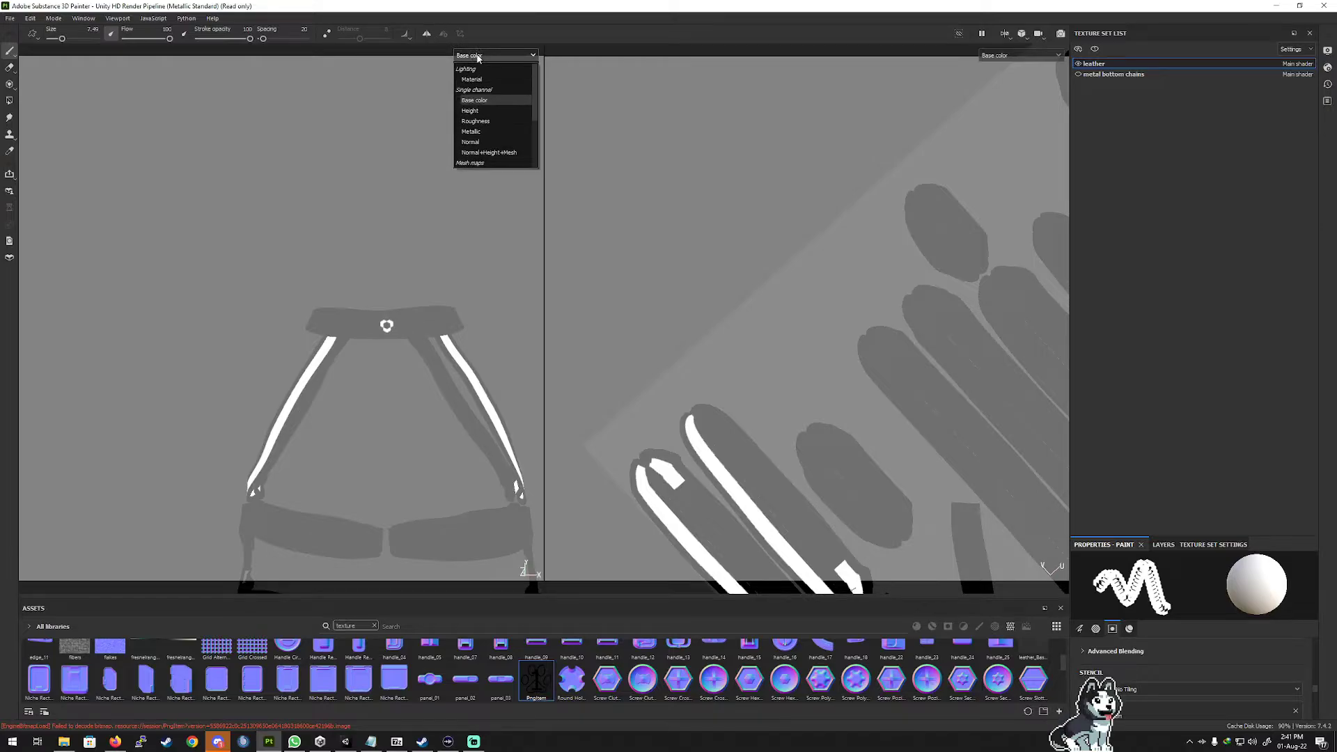
pyautogui.click(489, 101)
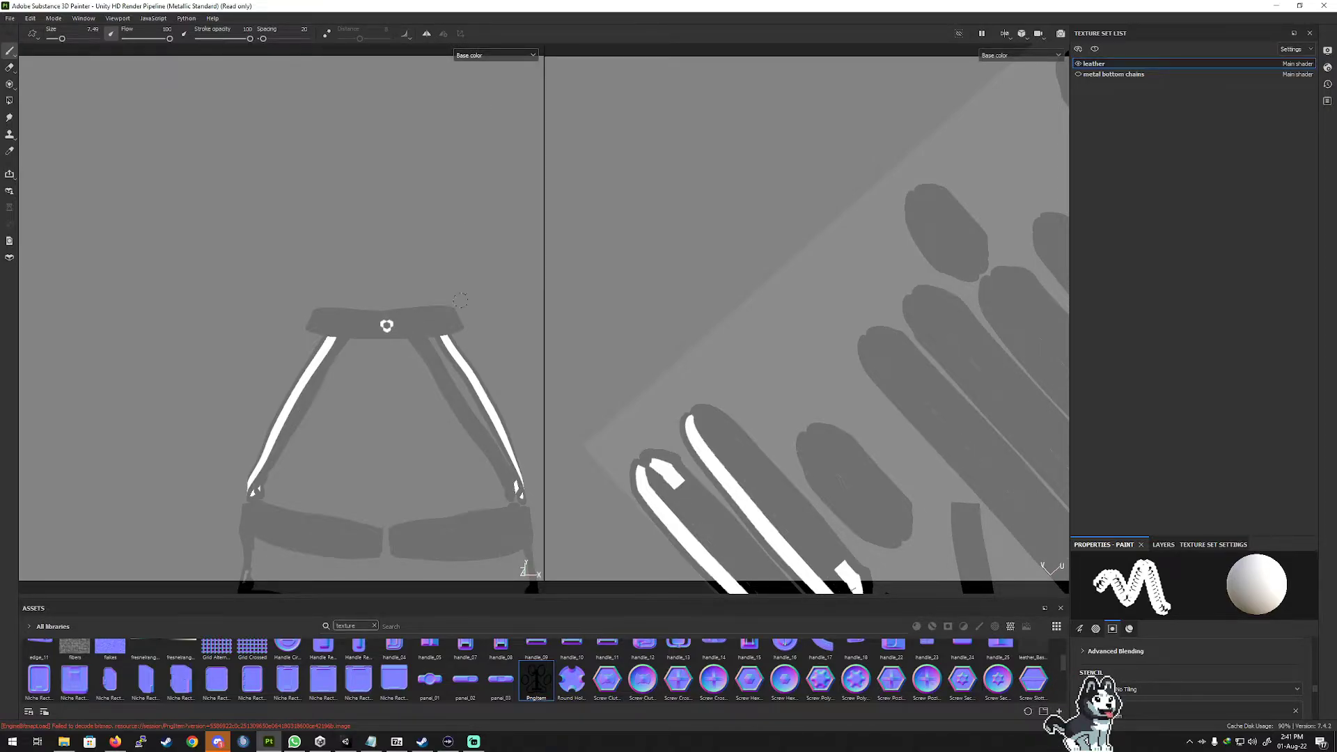
pyautogui.scroll(-2, 328, 310)
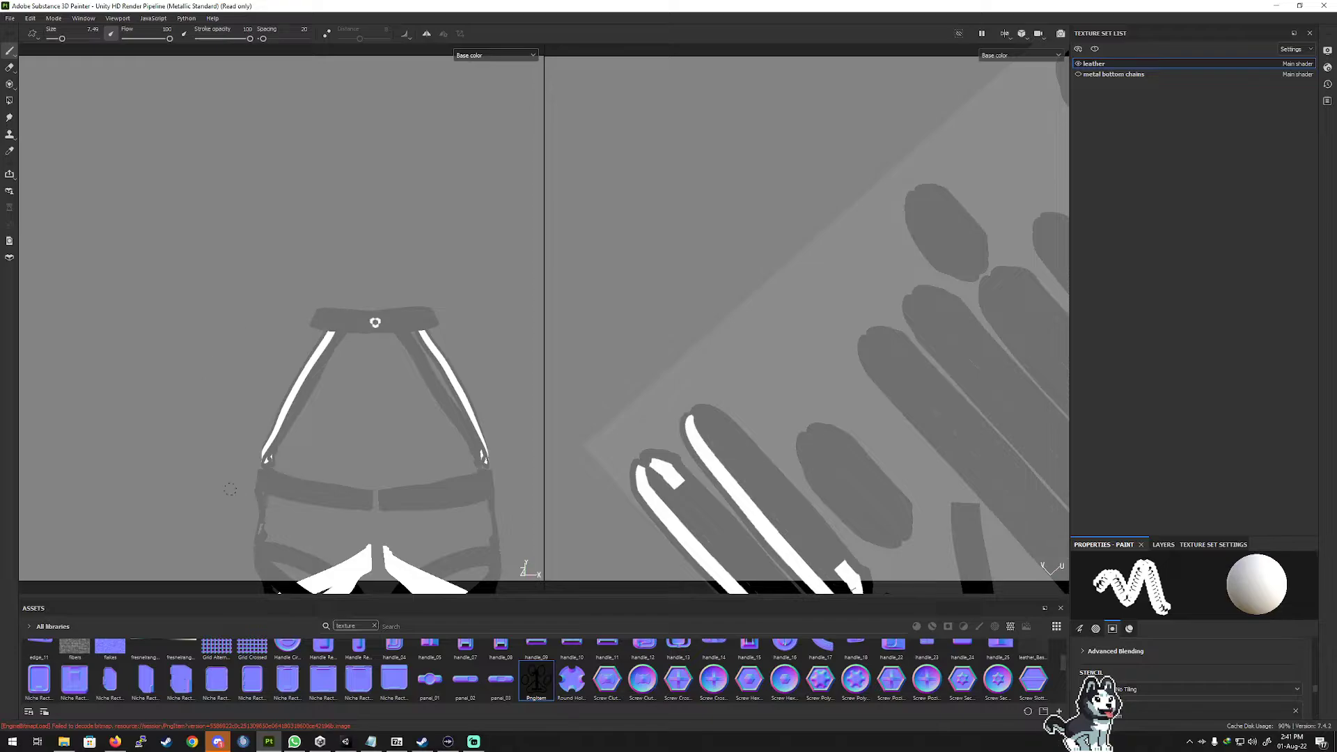
pyautogui.scroll(-1, 230, 490)
# Switch to the Eraser and inspect the hexagon design both close up and on the whole harness.
pyautogui.click(10, 68)
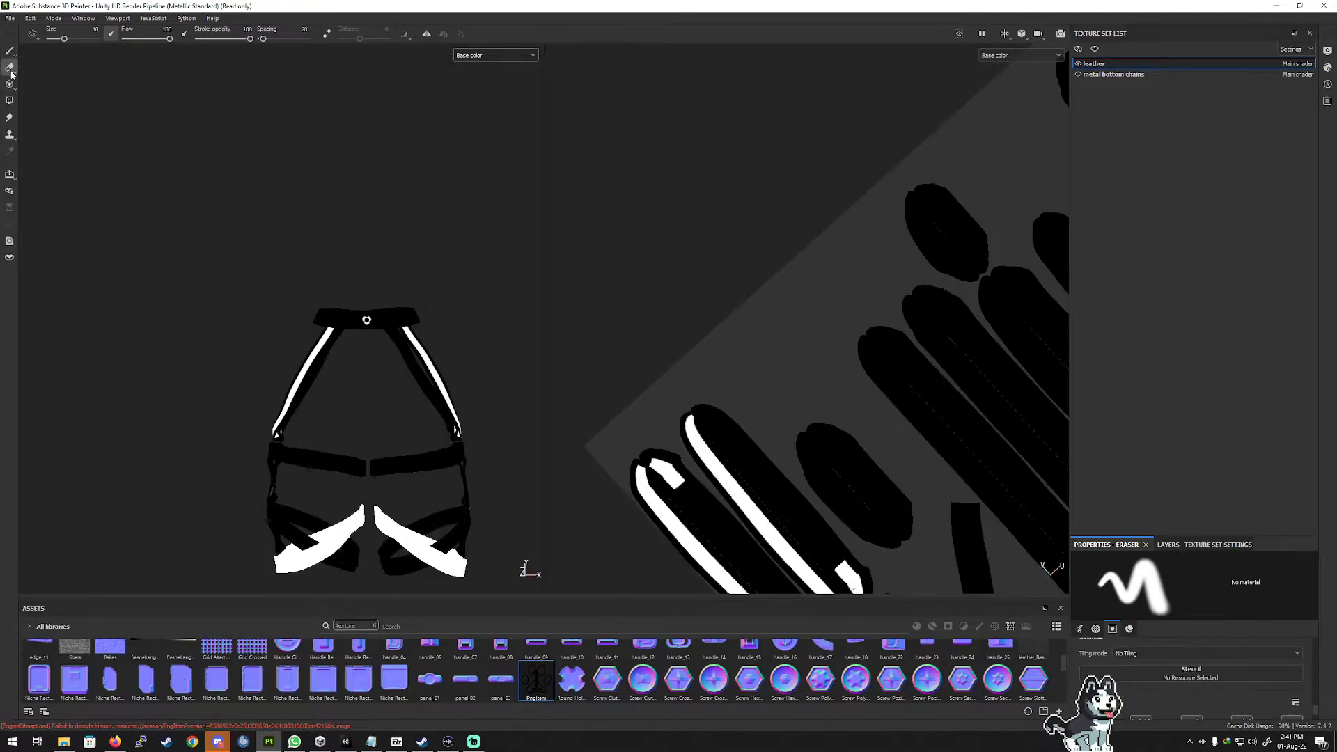
pyautogui.scroll(5, 386, 290)
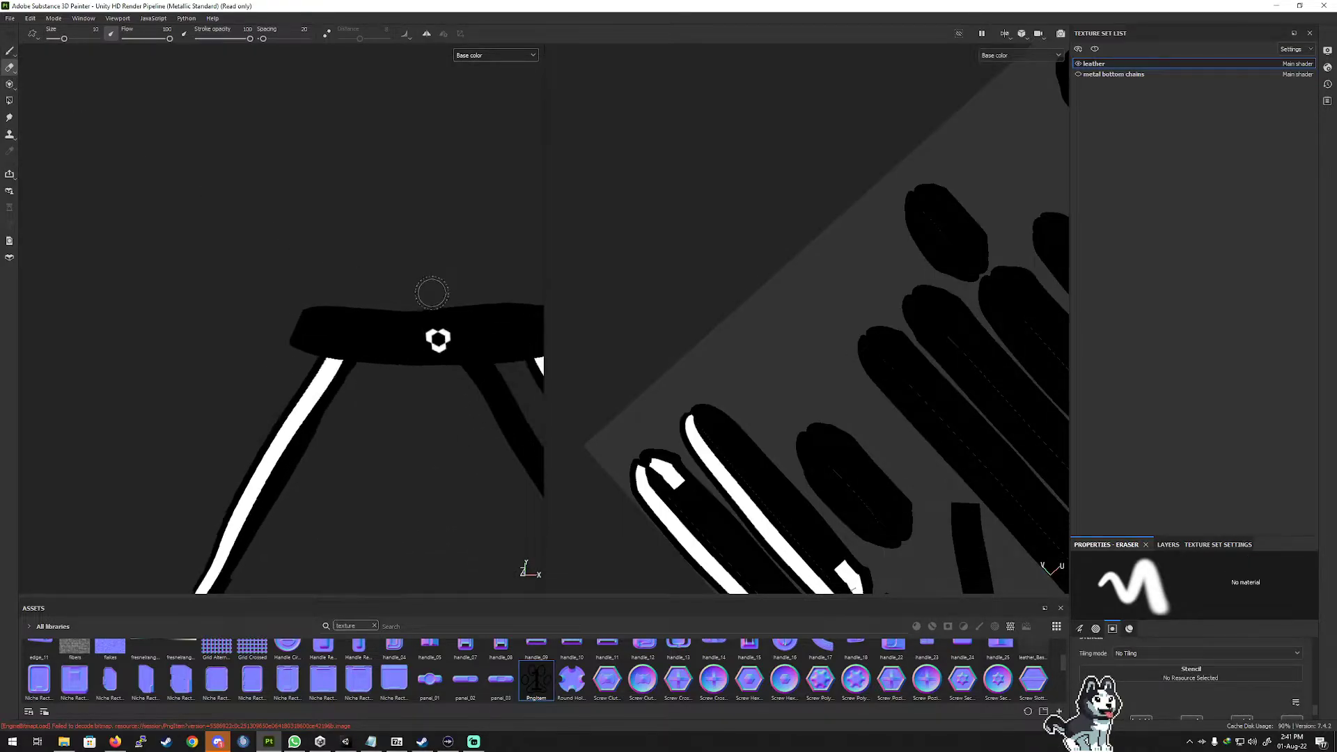
pyautogui.scroll(-2, 432, 293)
pyautogui.scroll(-3, 432, 294)
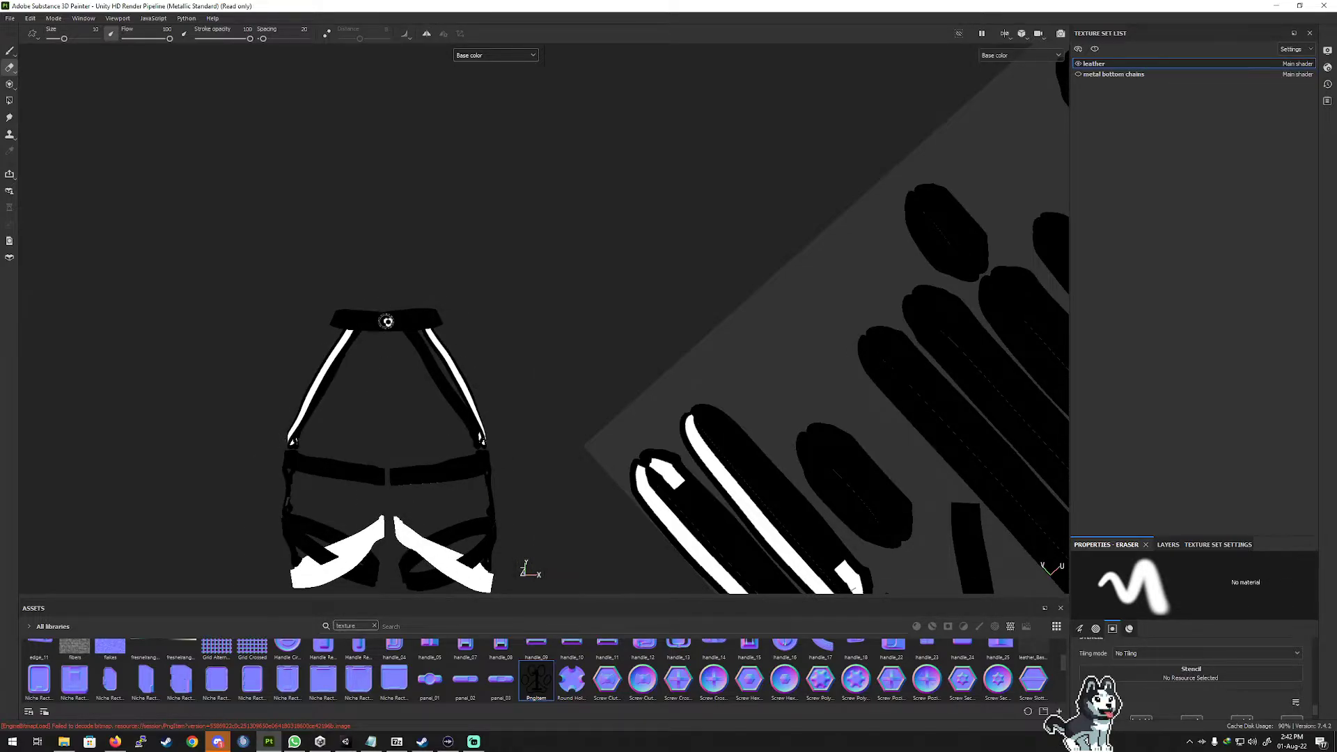
pyautogui.scroll(3, 393, 308)
pyautogui.scroll(2, 393, 308)
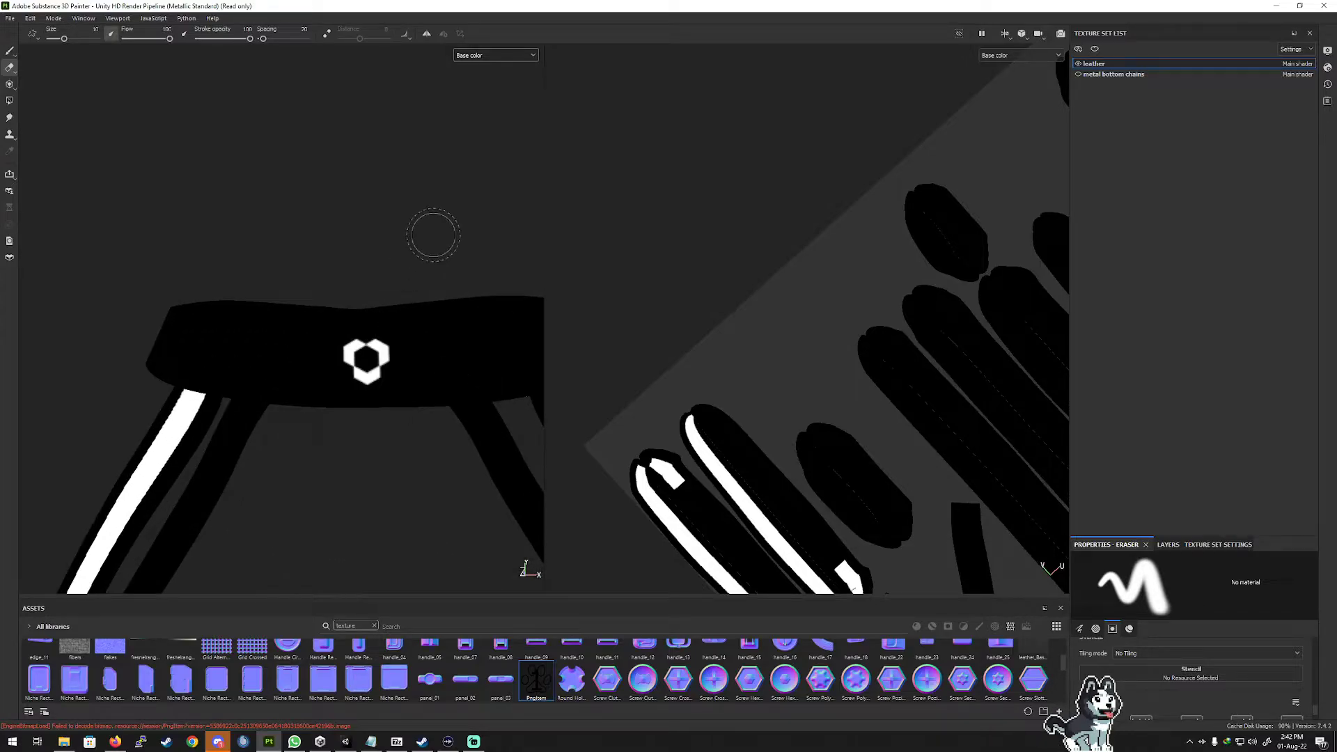
pyautogui.scroll(3, 432, 236)
pyautogui.scroll(-4, 433, 237)
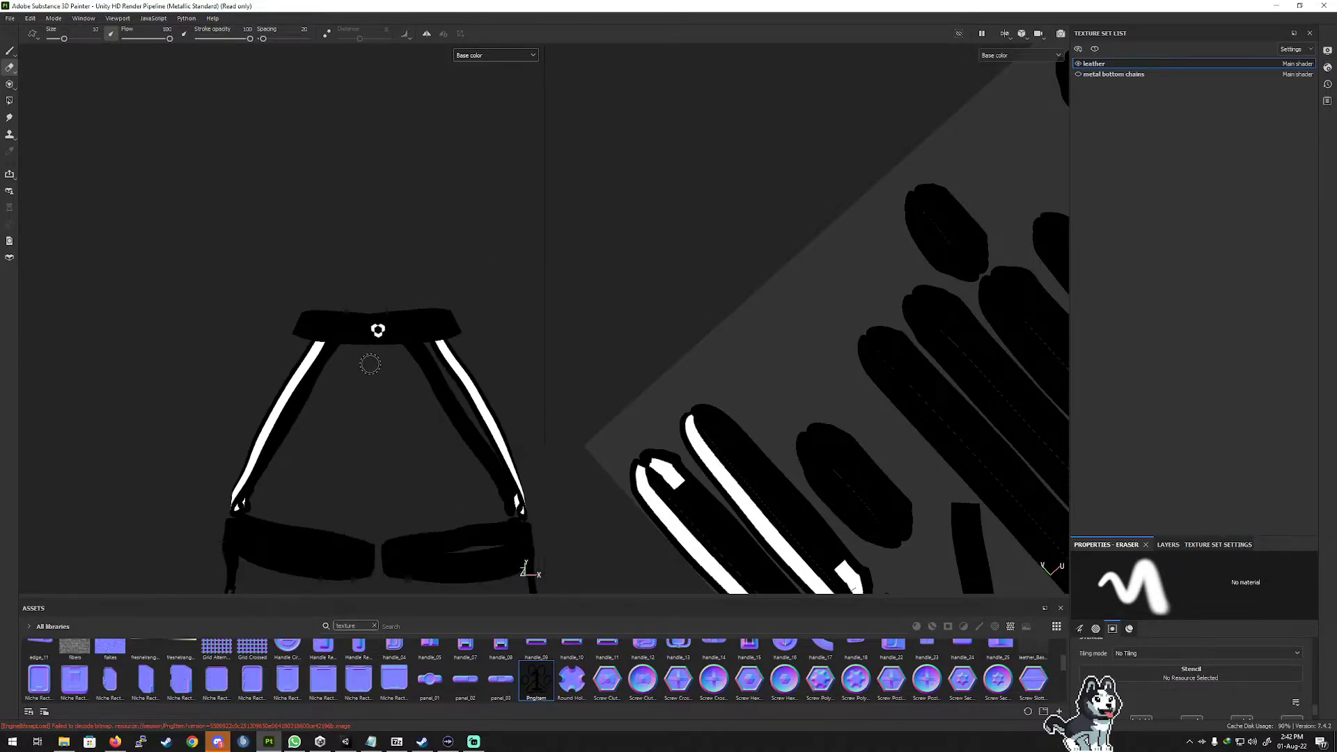
pyautogui.scroll(-2, 370, 360)
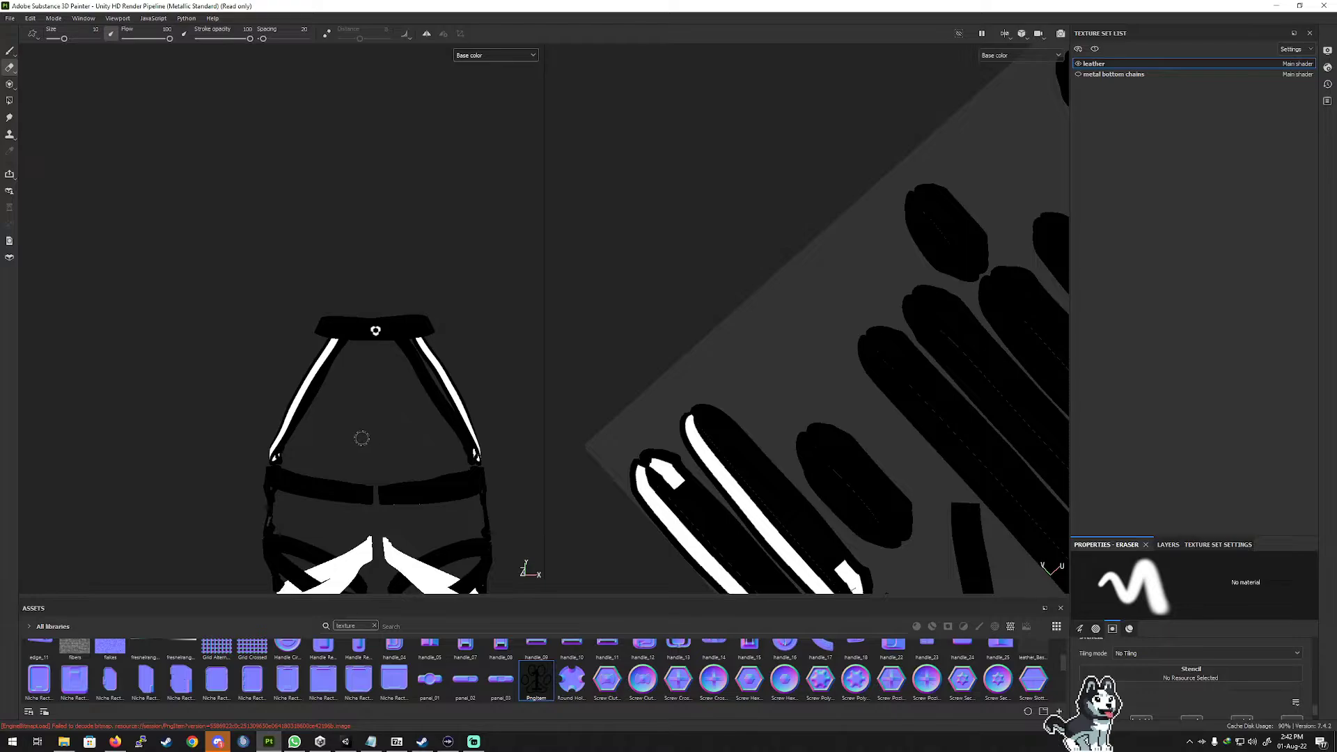
pyautogui.click(10, 19)
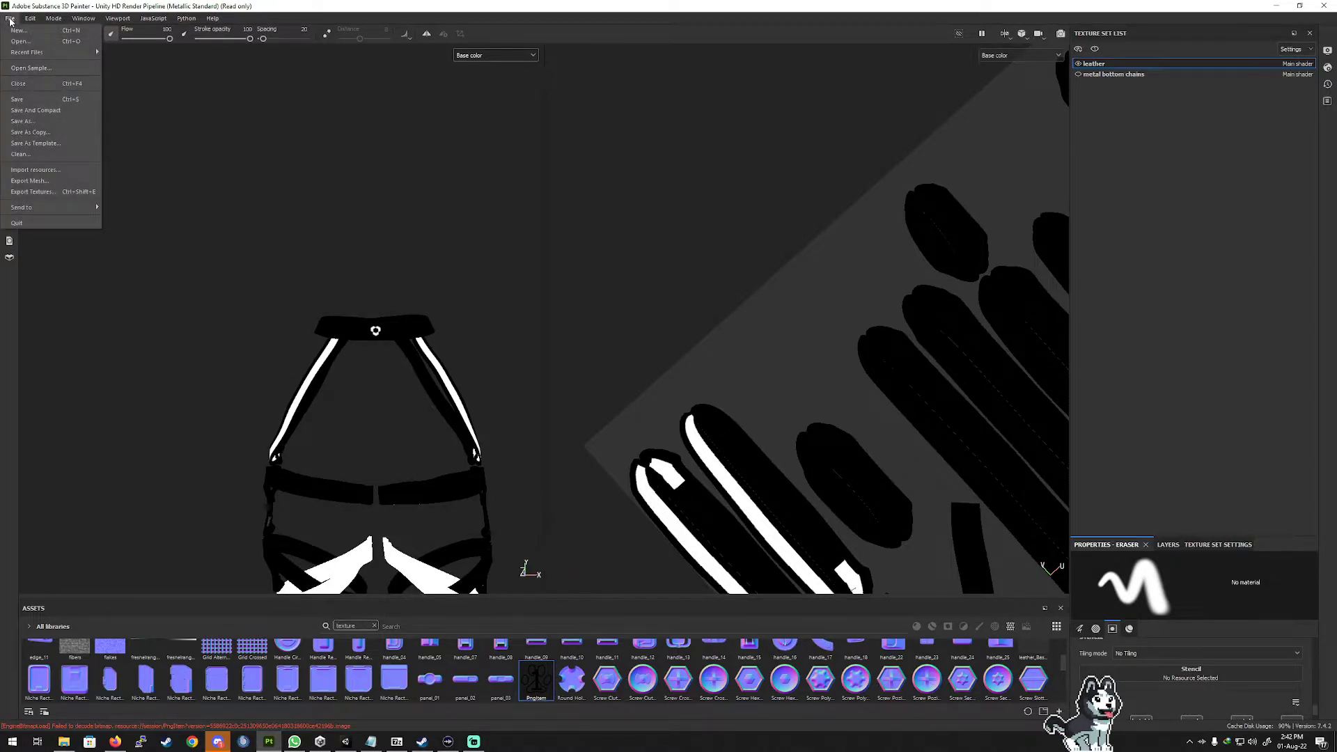
pyautogui.click(681, 294)
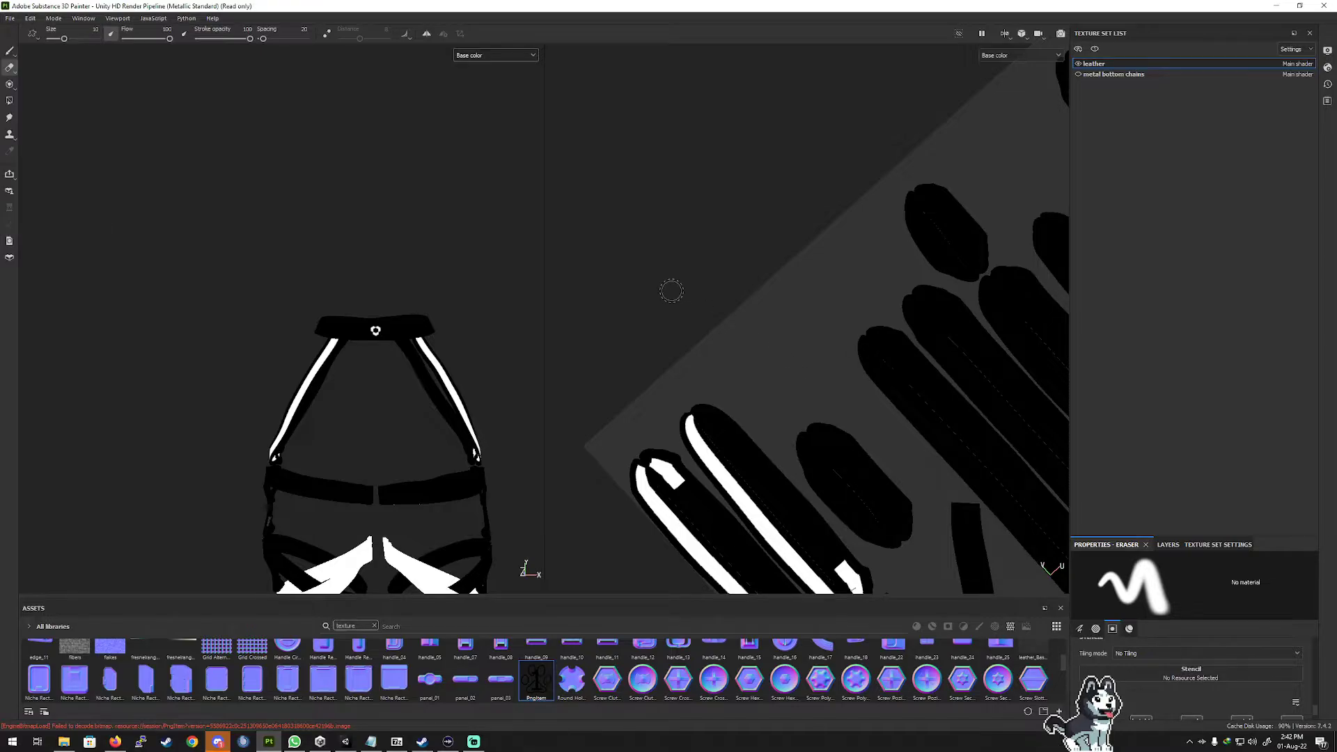
# Frame the whole leather UV layout and compare the hexagon's placement there with the 3D harness.
pyautogui.scroll(-6, 756, 335)
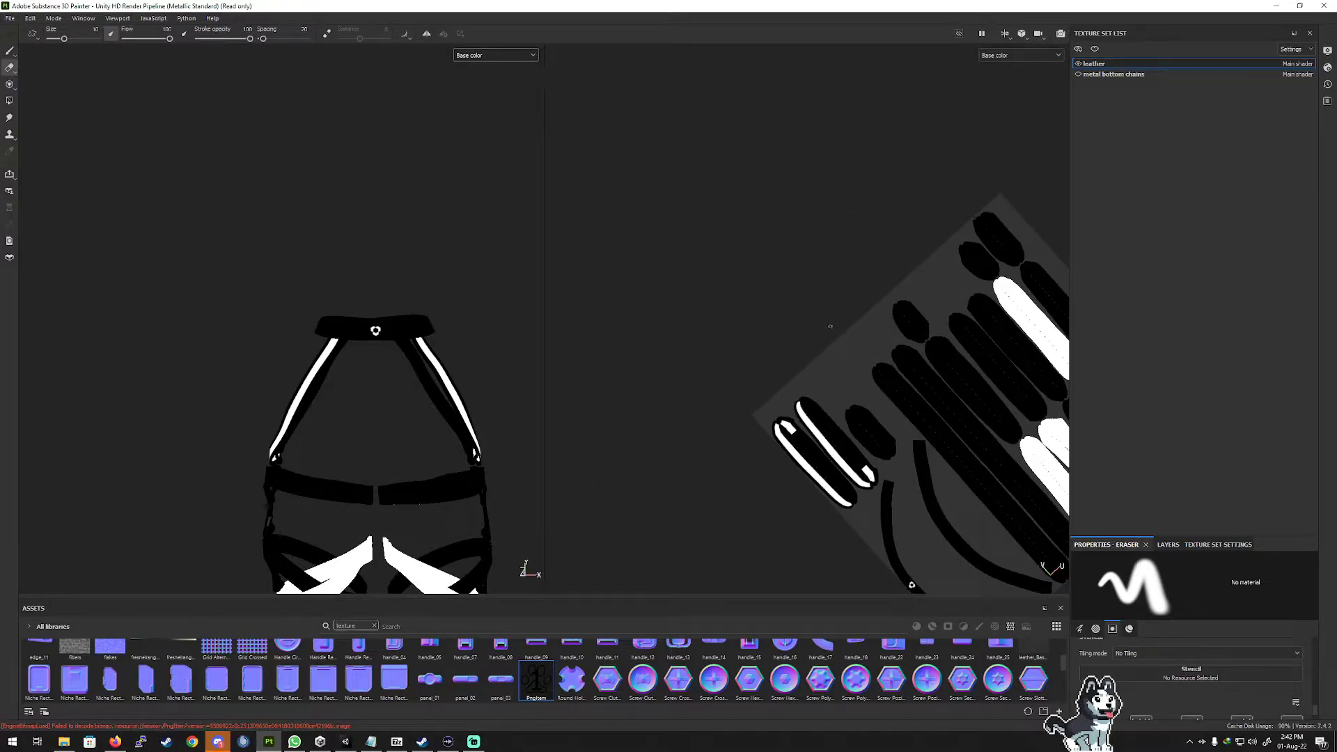
pyautogui.moveTo(811, 362); pyautogui.dragTo(705, 281, button='middle')
pyautogui.scroll(1, 325, 388)
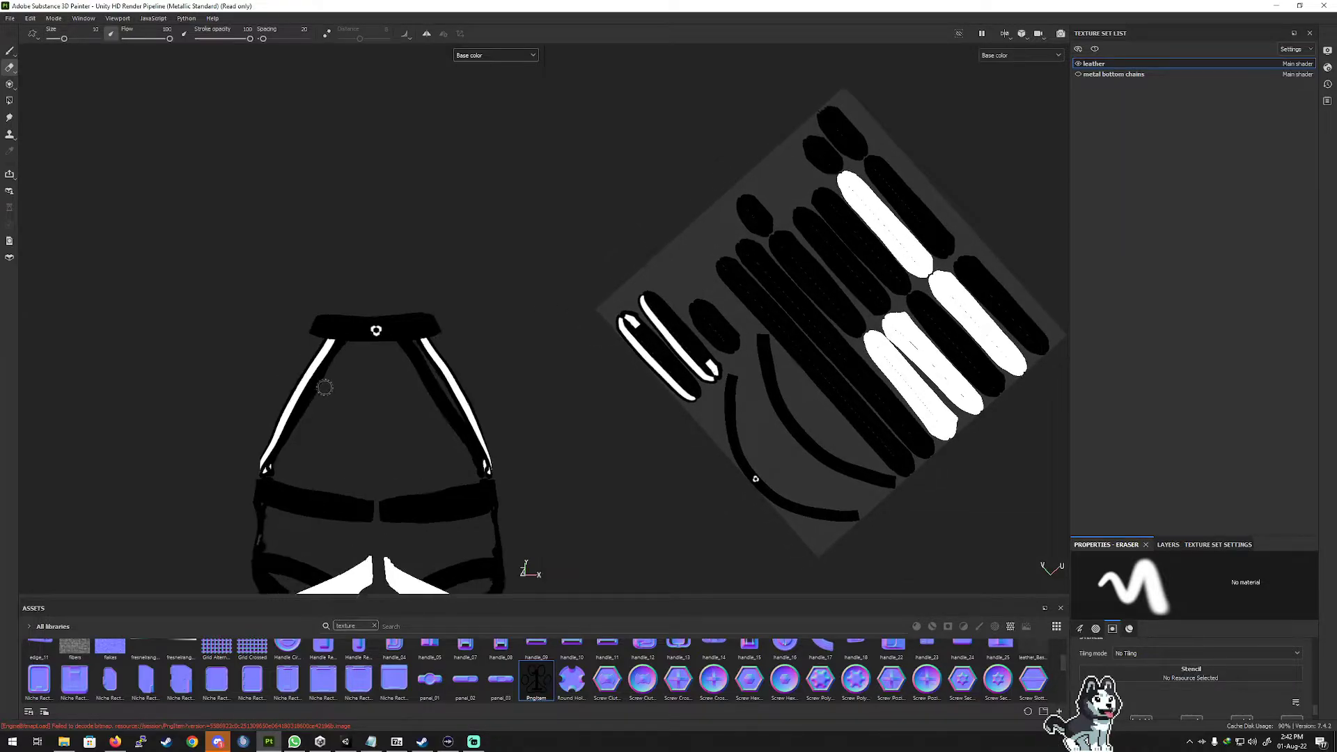
pyautogui.scroll(3, 325, 387)
pyautogui.scroll(-4, 326, 387)
pyautogui.scroll(-3, 343, 433)
pyautogui.scroll(4, 343, 430)
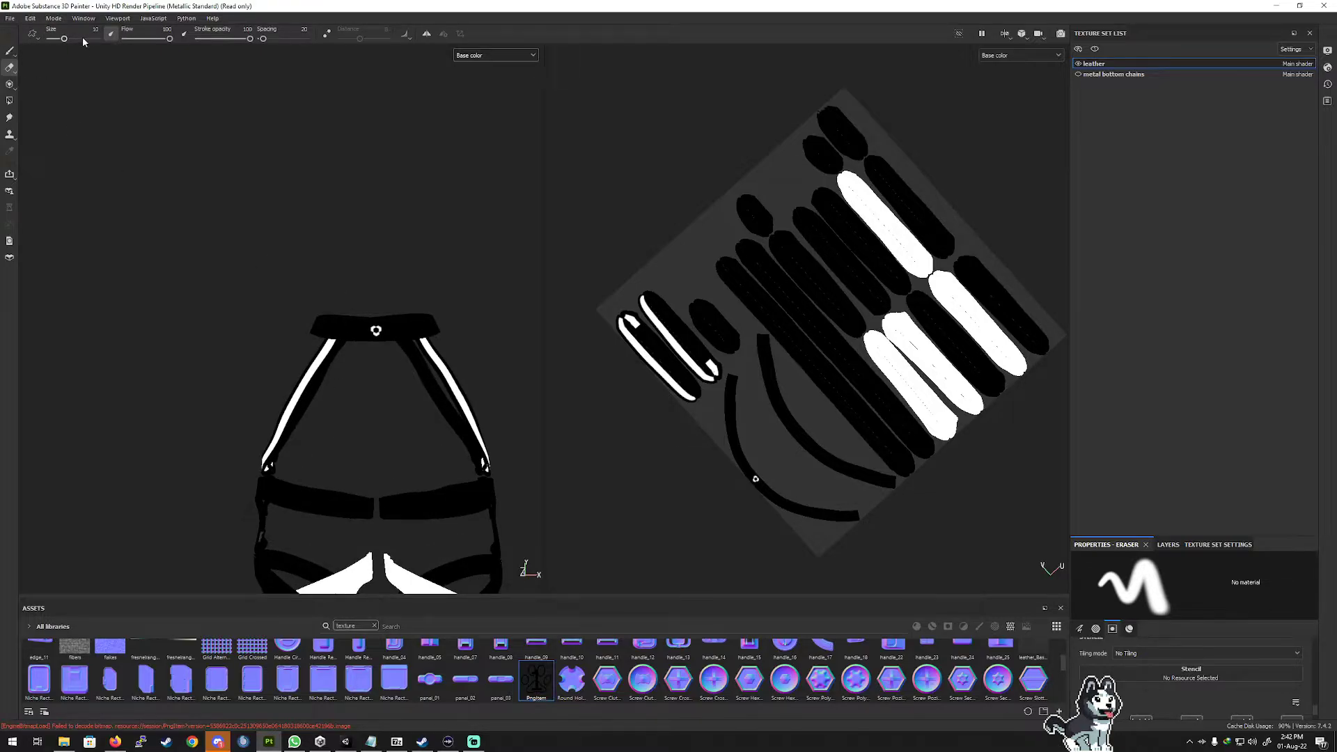
# Set the texture export's output directory to E:/Zigg and exclude the metal bottom chains texture set.
pyautogui.click(10, 18)
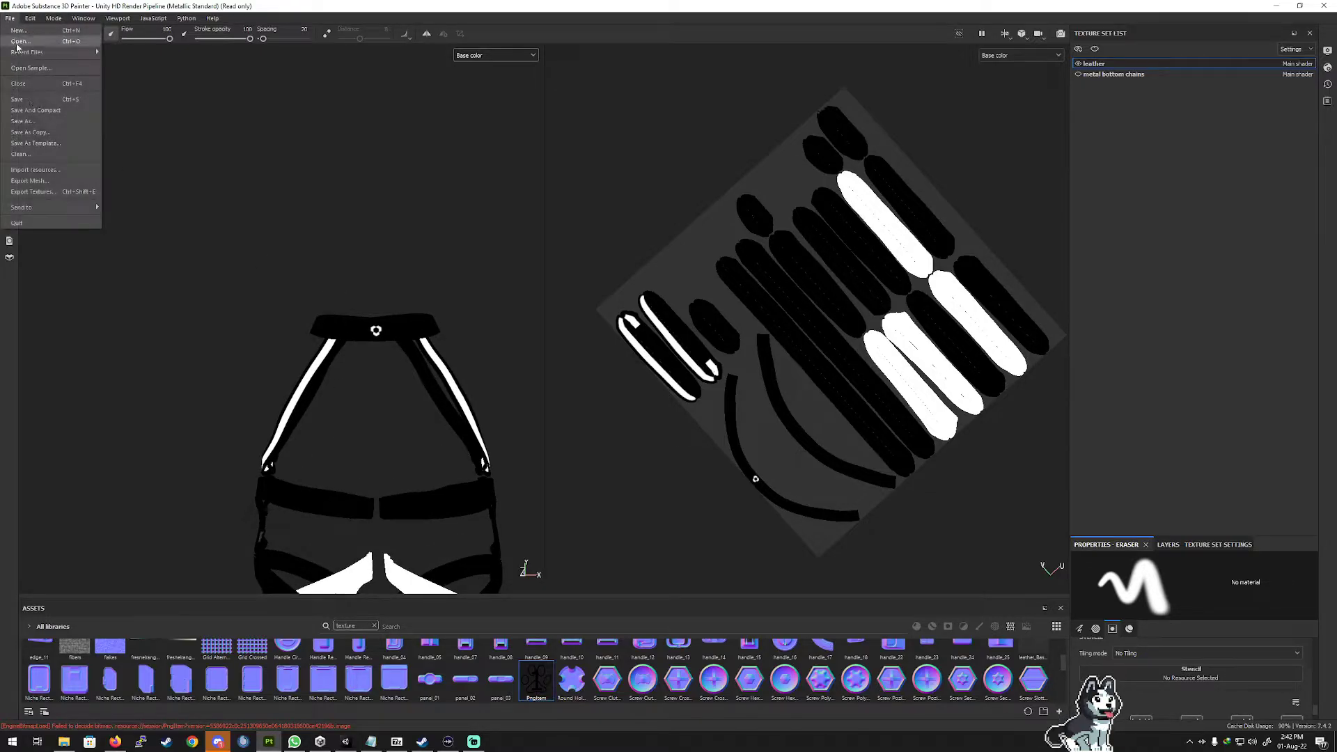
pyautogui.click(61, 191)
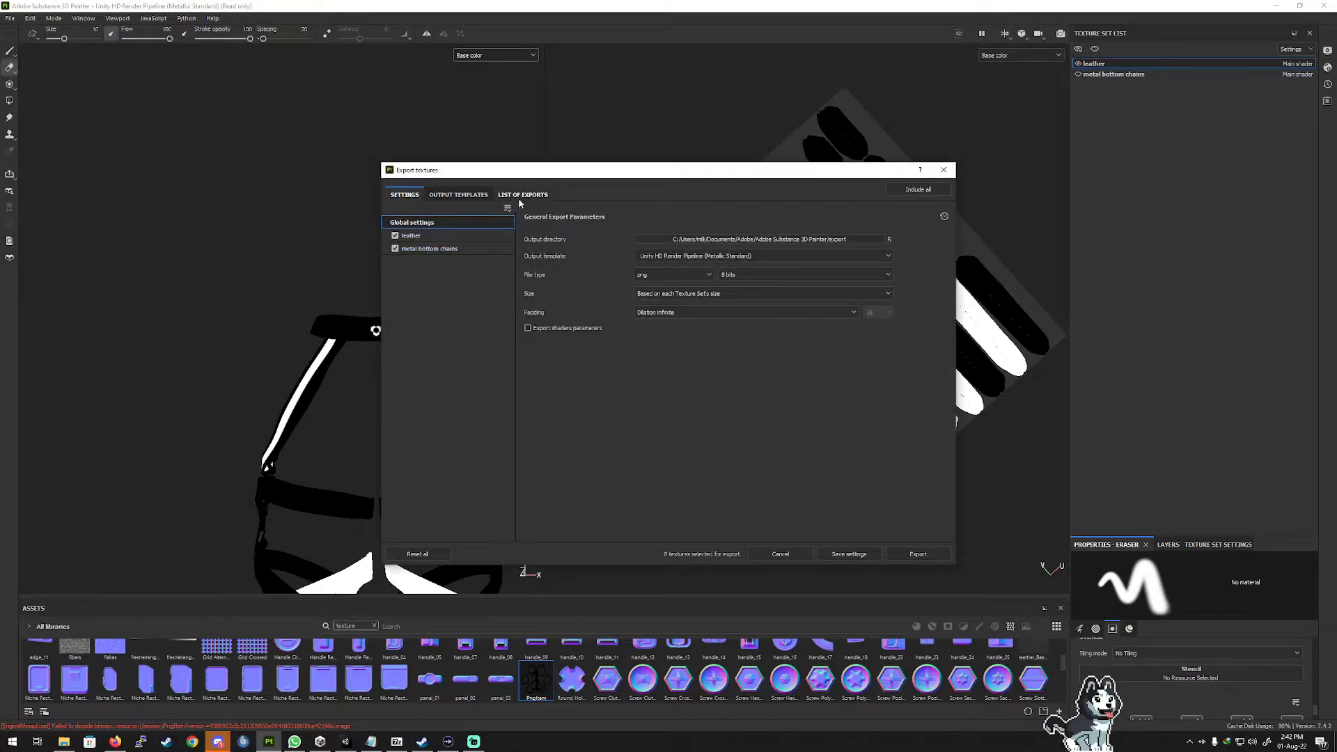
pyautogui.click(839, 239)
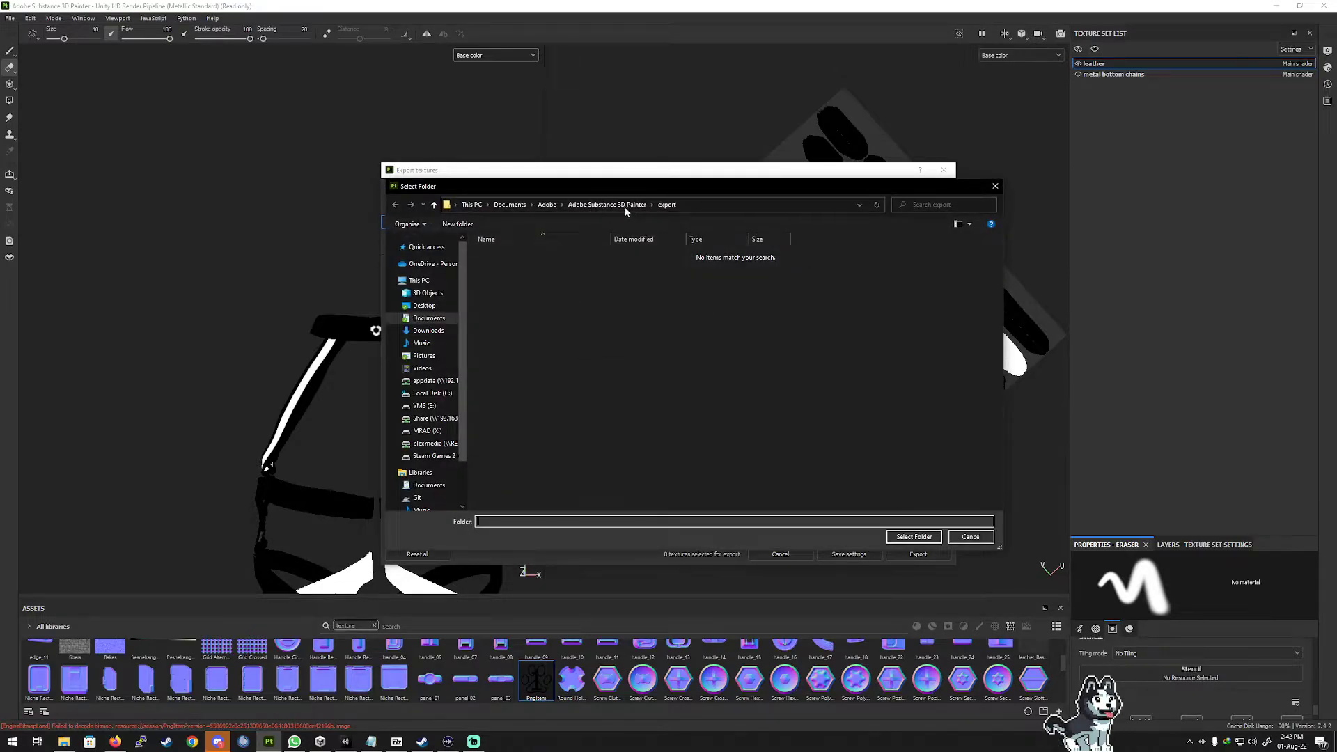
pyautogui.click(424, 405)
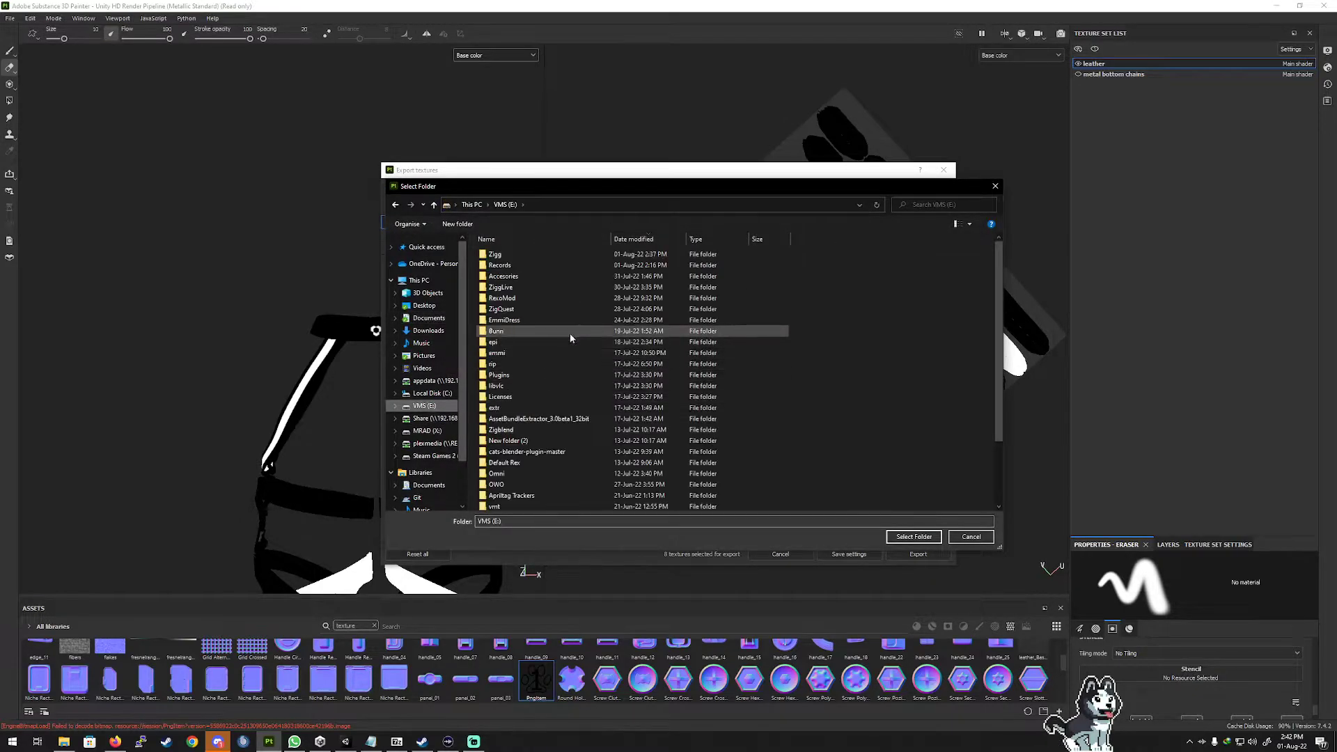
pyautogui.doubleClick(498, 254)
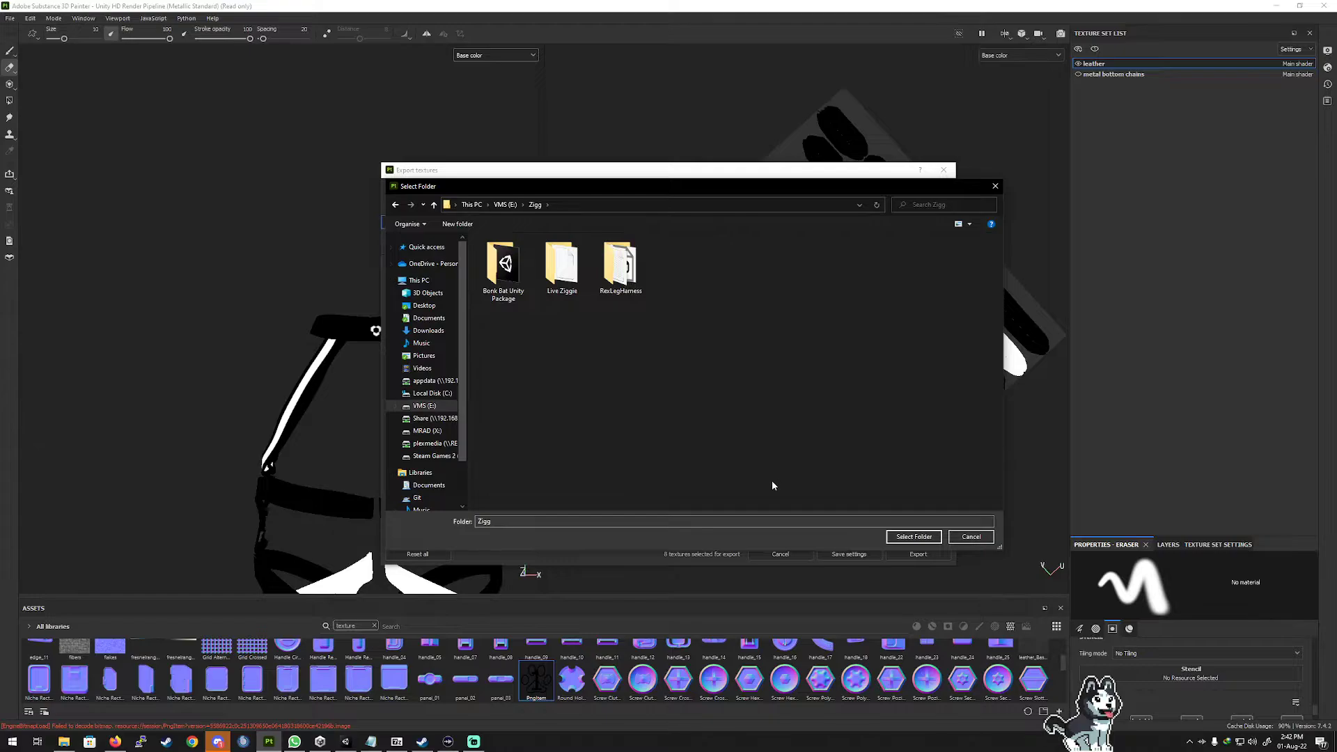
pyautogui.press('Return')
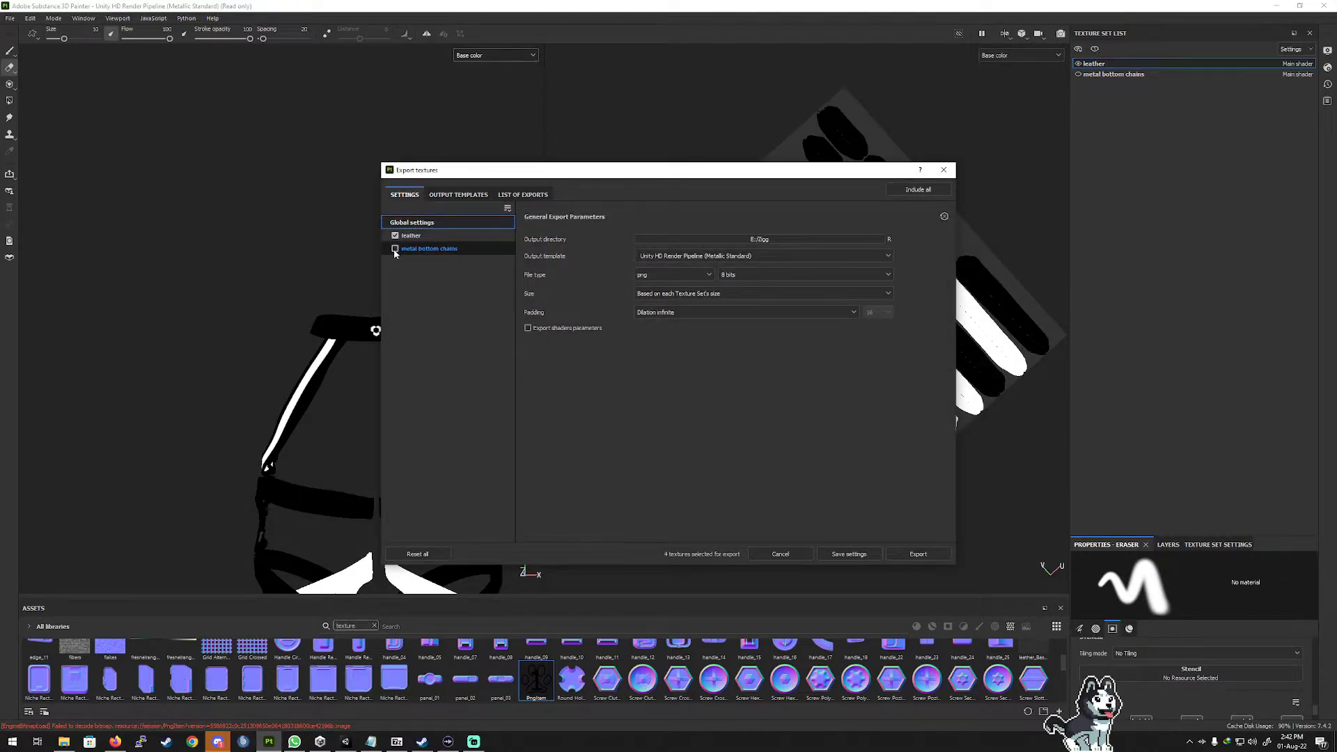
# Check the output templates, export the leather set as 8-bit PNG textures, and show the Zigg output folder.
pyautogui.click(470, 196)
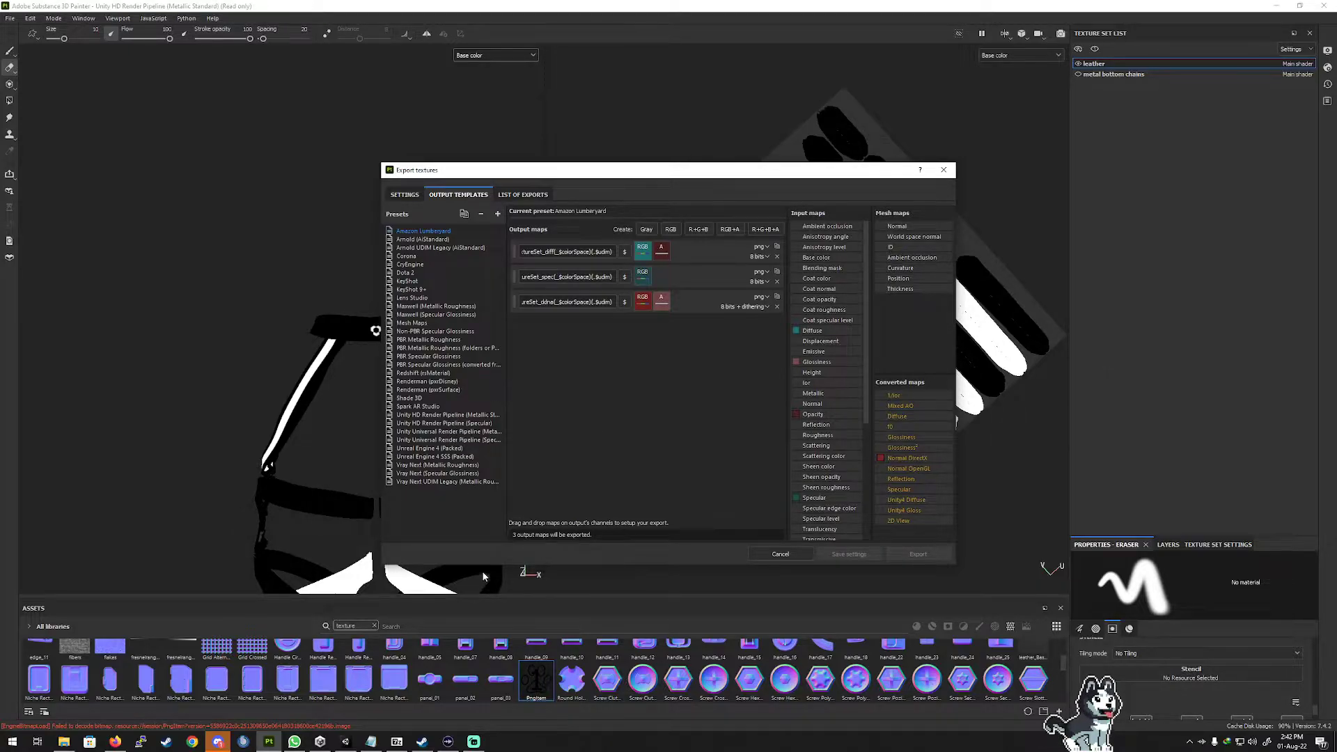
pyautogui.click(405, 194)
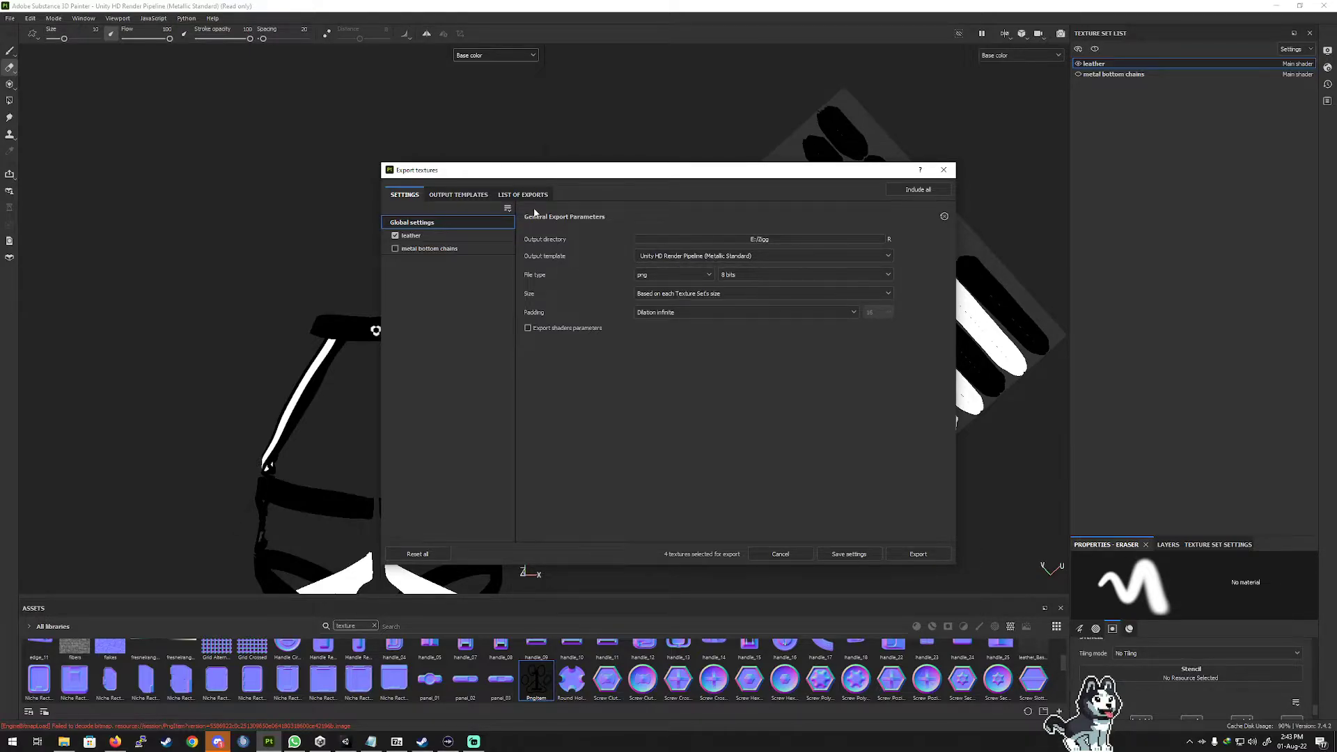
pyautogui.click(918, 555)
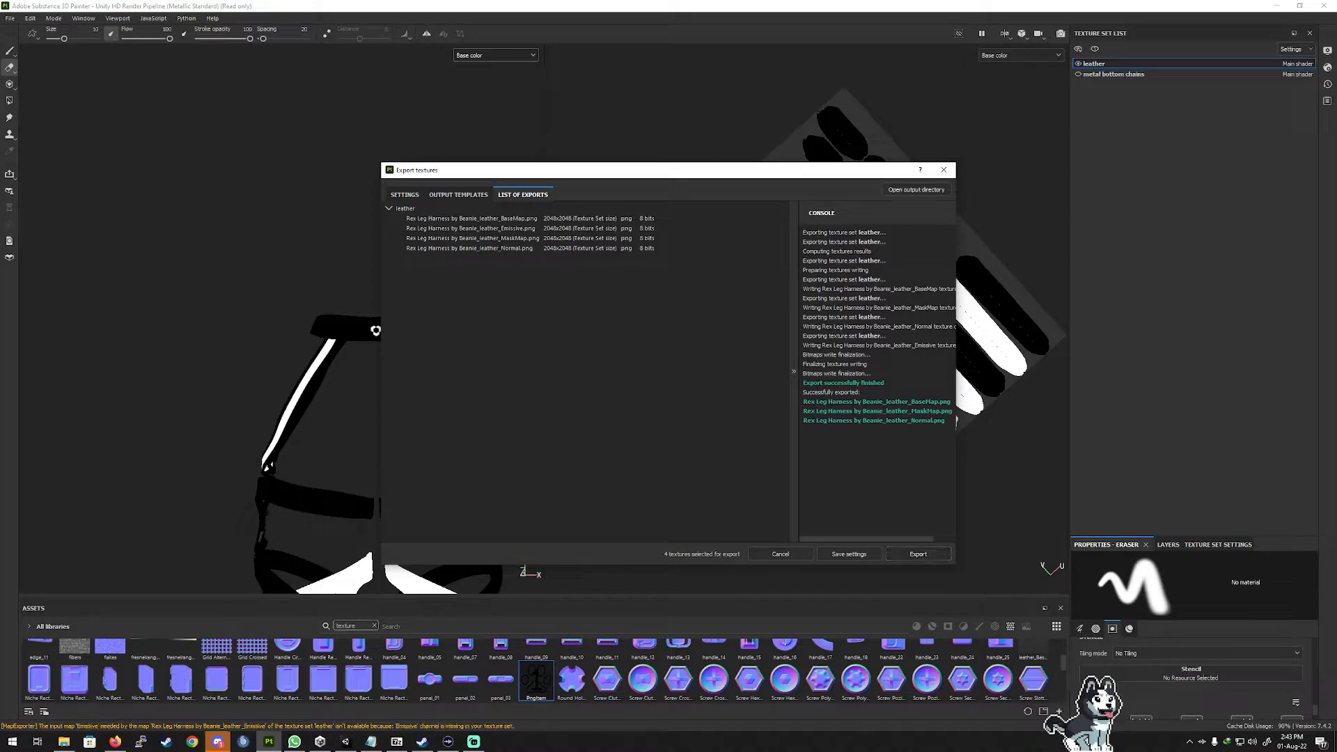
pyautogui.moveTo(1336, 127); pyautogui.dragTo(577, 78)
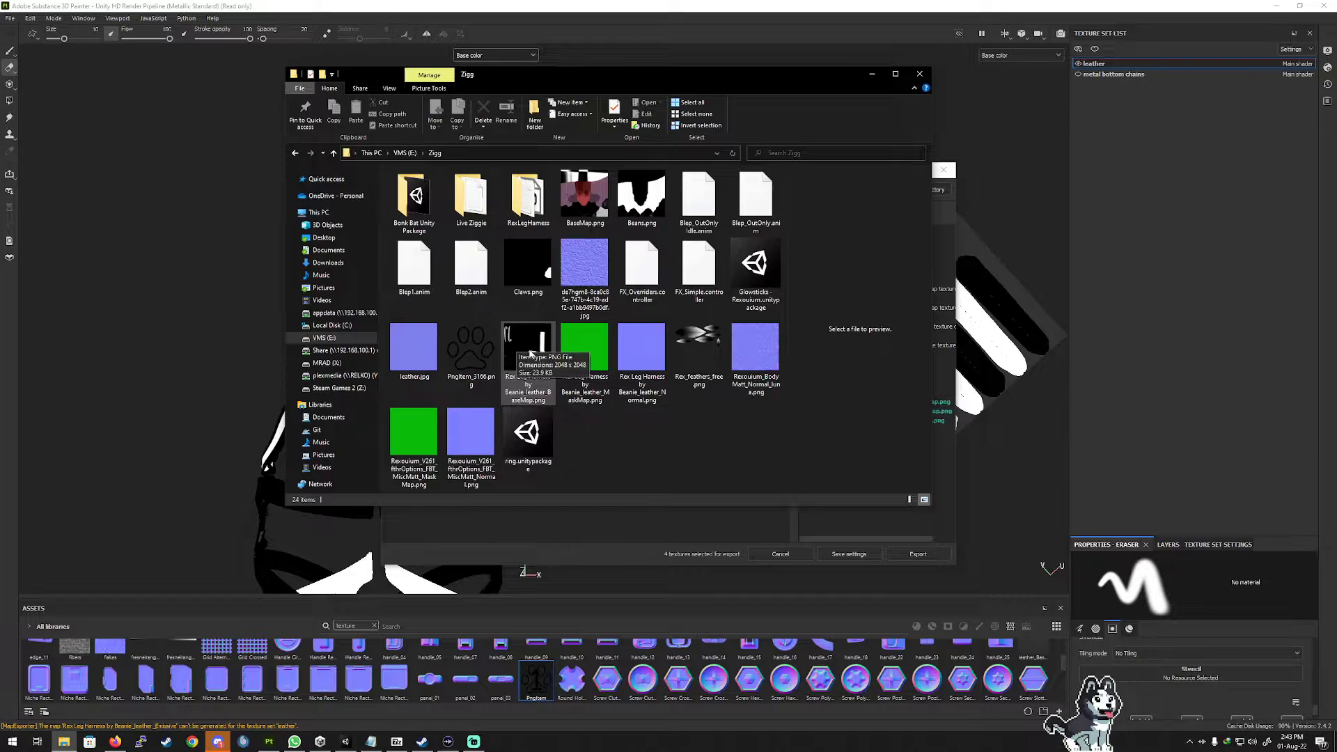
# Check the exported leather BaseMap image at full view, and close the texture export dialog.
pyautogui.click(531, 353)
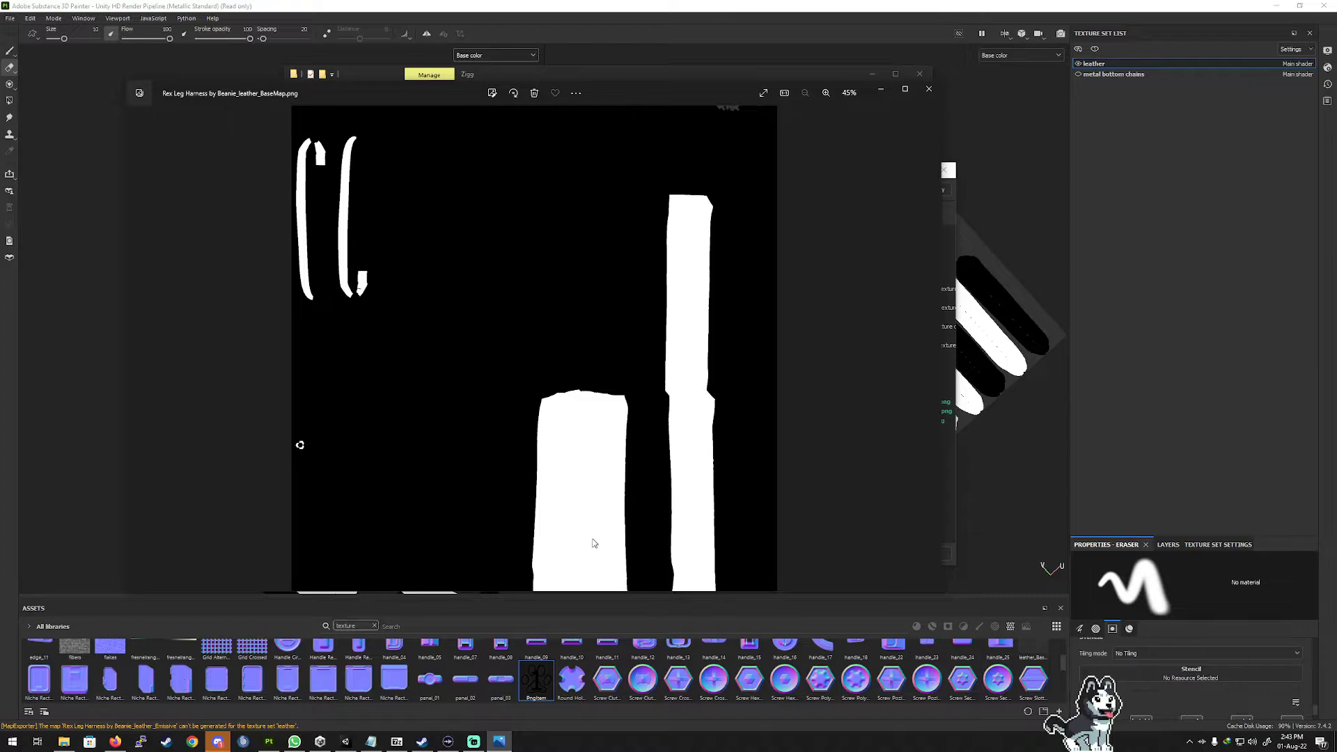
pyautogui.click(929, 90)
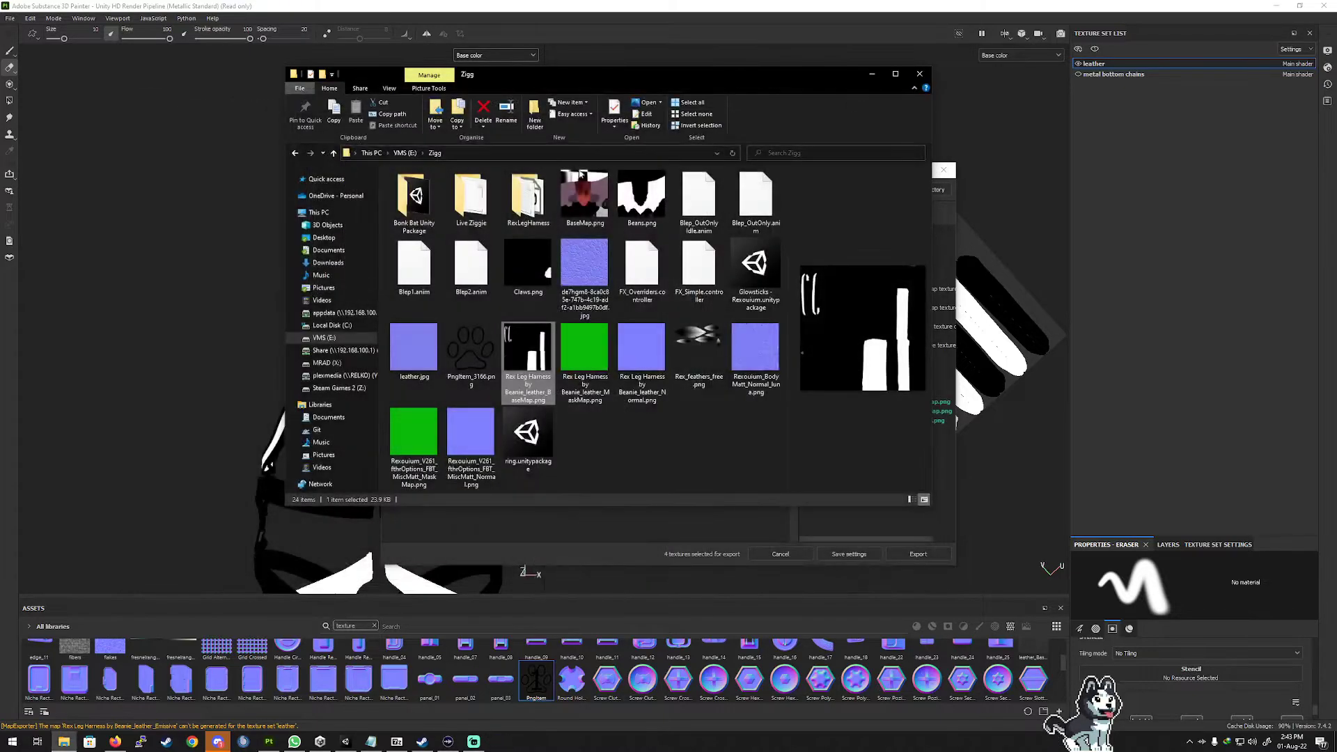
pyautogui.click(872, 75)
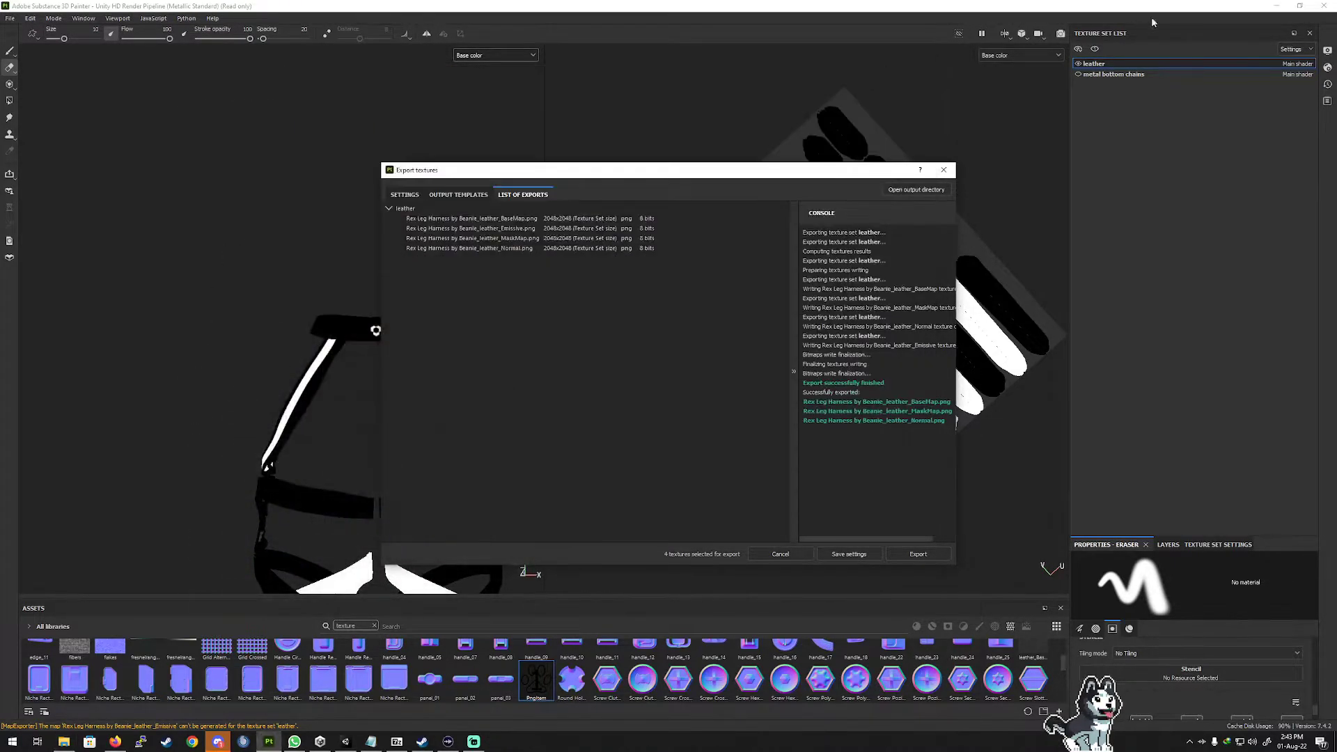
pyautogui.click(943, 170)
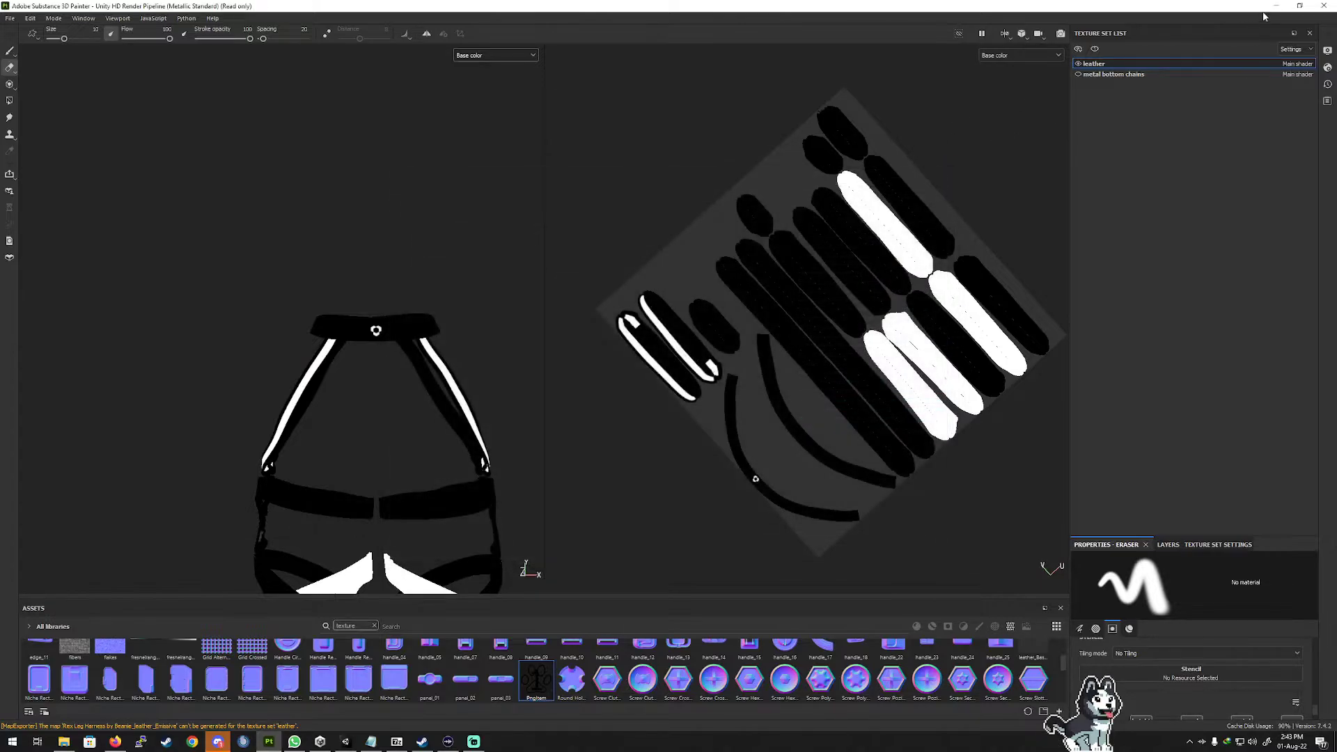
# Switch to the Live Ziggie project in Unity, inspect the leg harness and its materials, and collapse the Piercings folder.
pyautogui.hotkey('alt', 'Tab')
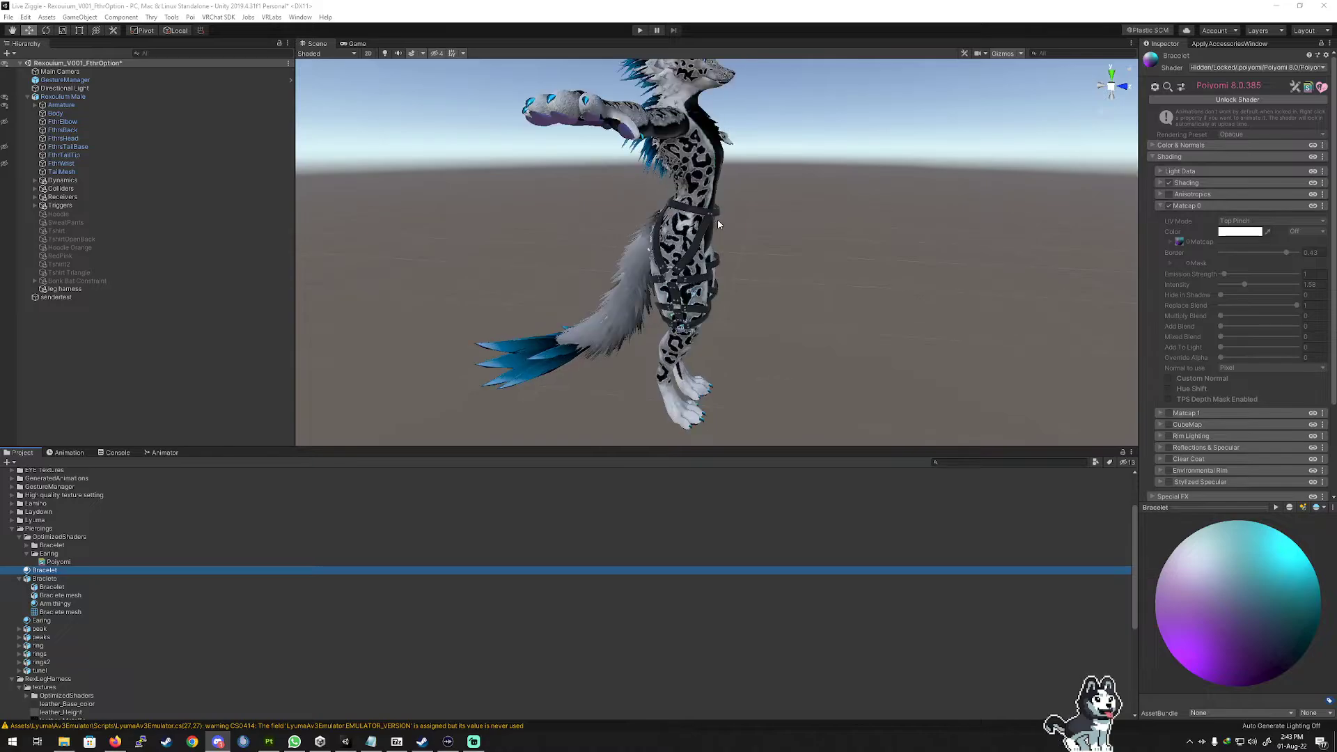
pyautogui.scroll(5, 717, 219)
pyautogui.scroll(-3, 718, 220)
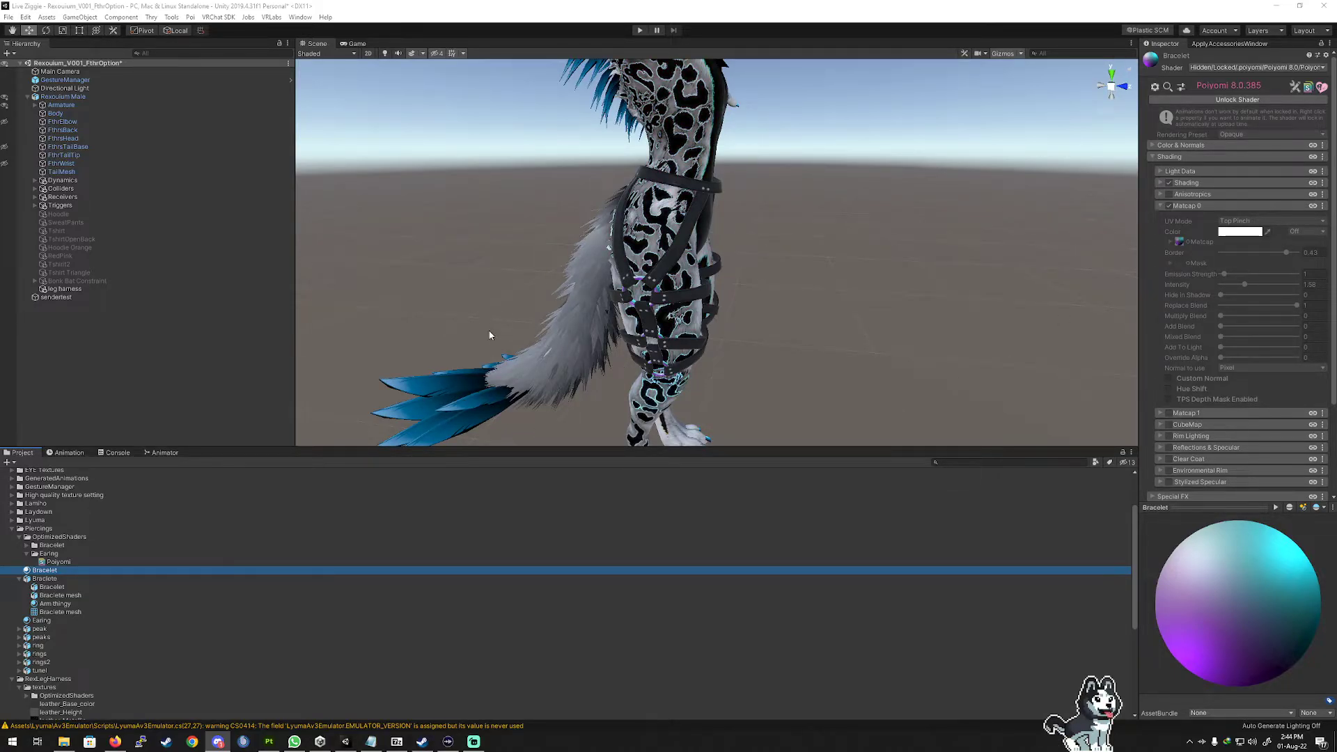
pyautogui.click(28, 555)
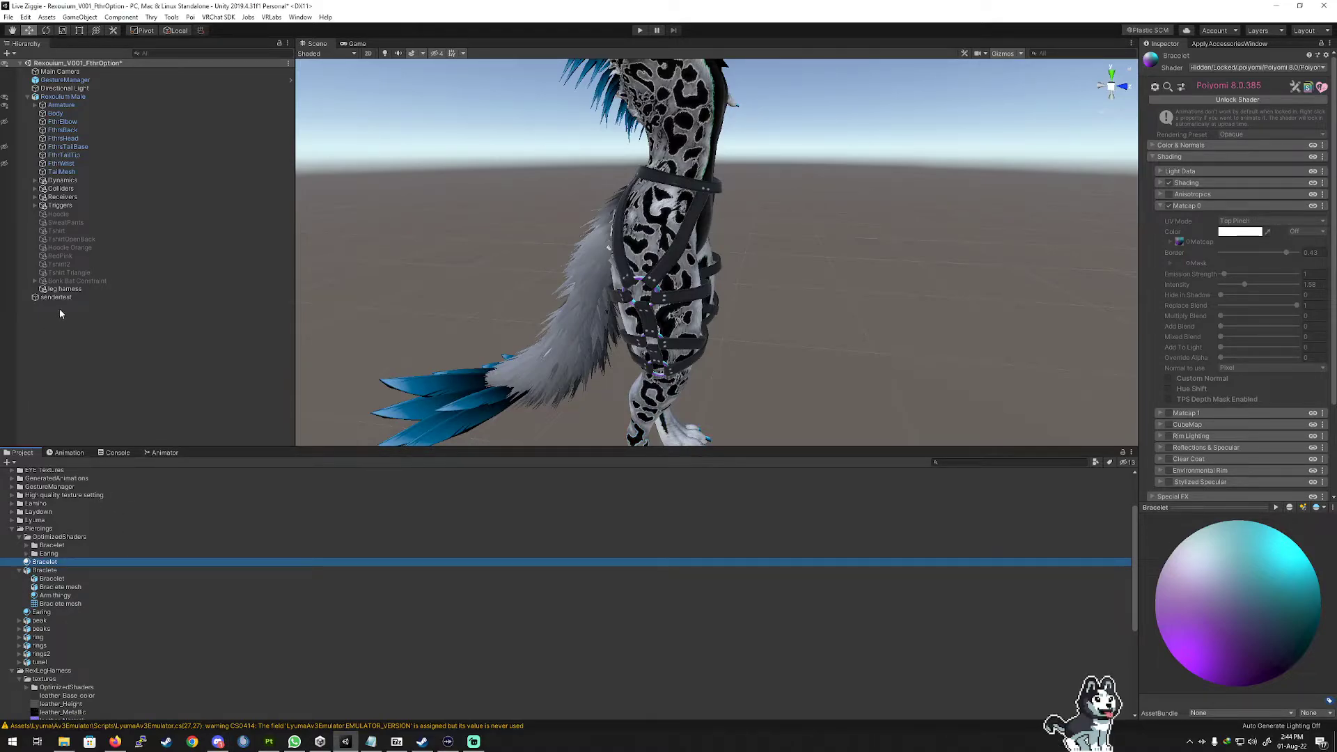
pyautogui.click(63, 289)
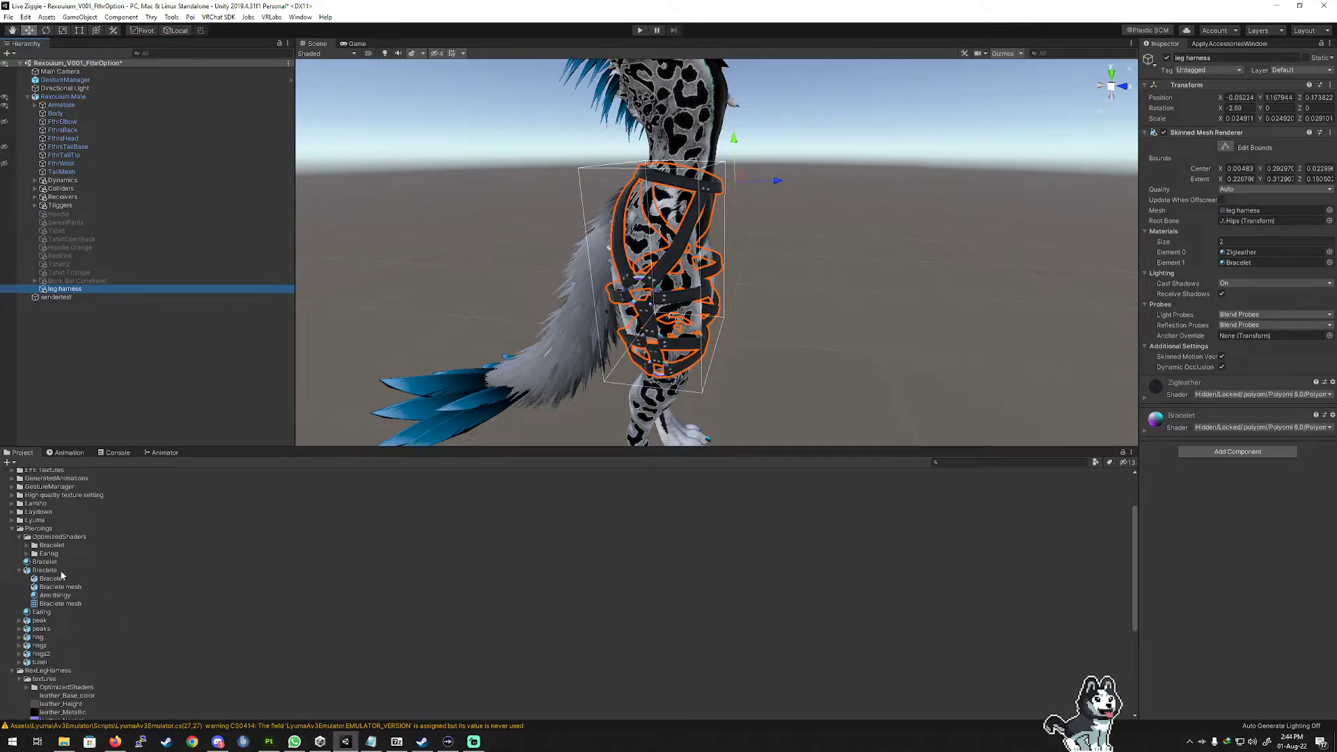
pyautogui.click(11, 529)
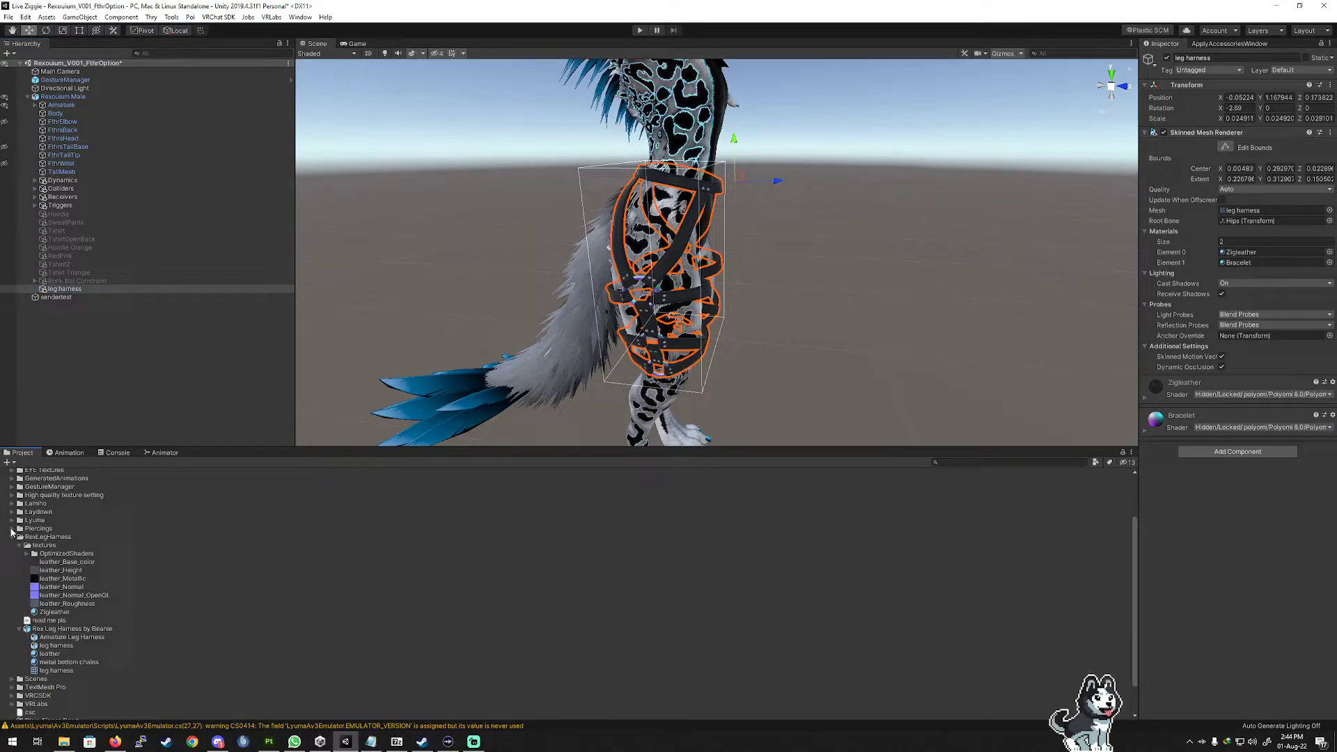
# Create a new material named emmilare in the RexLegHarness textures folder.
pyautogui.click(45, 546)
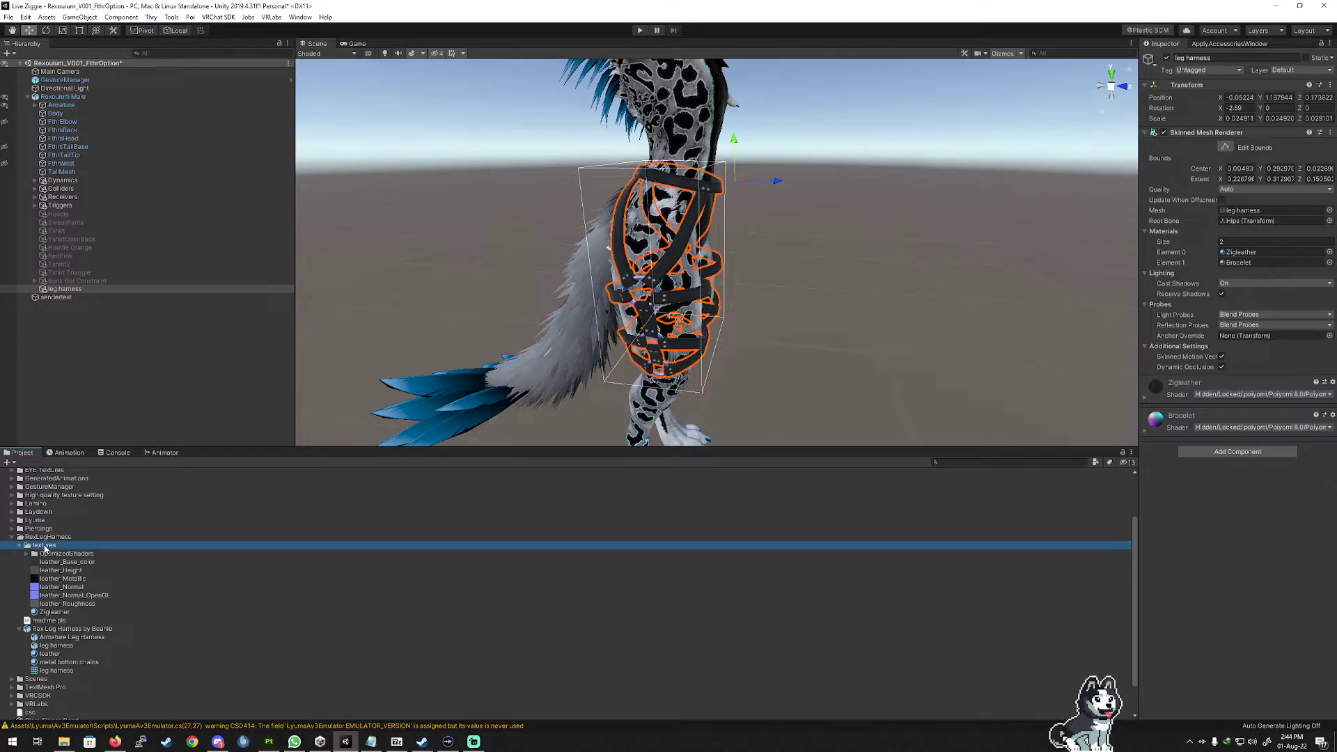
pyautogui.click(59, 628)
pyautogui.rightClick(44, 546)
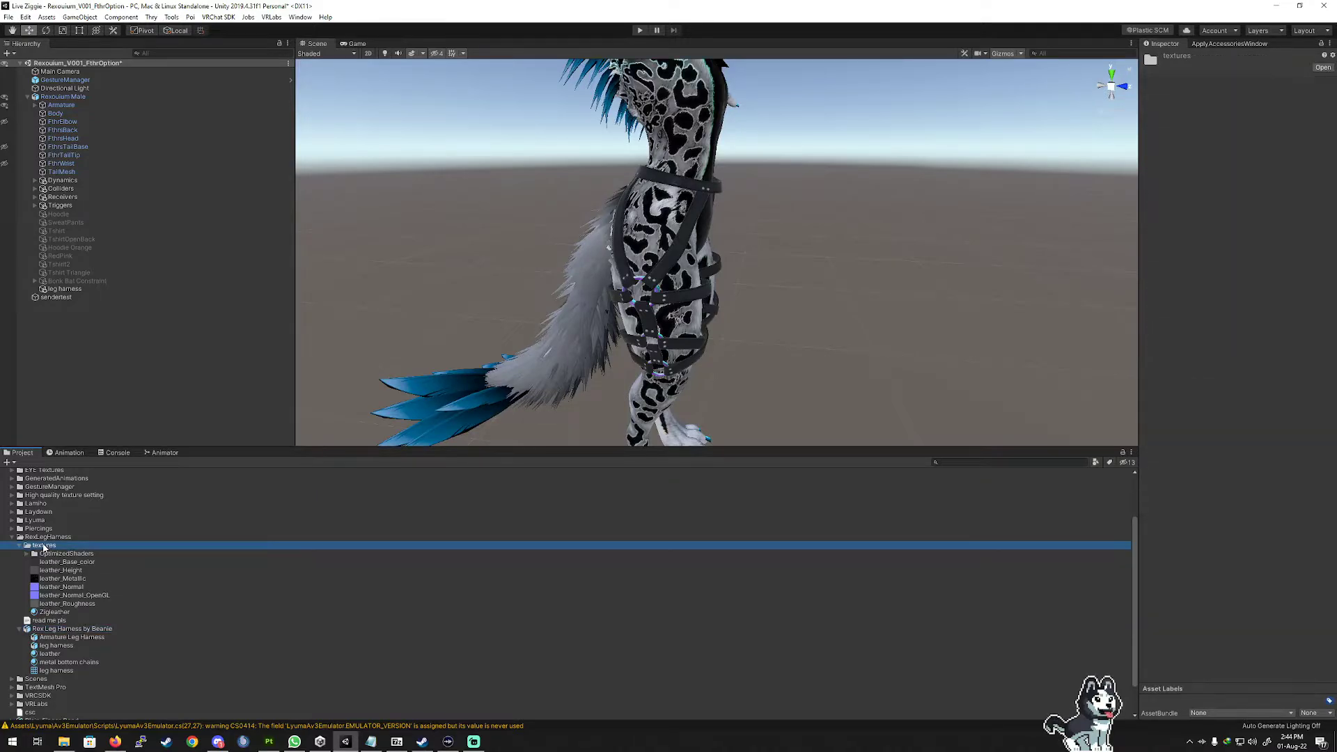
pyautogui.moveTo(162, 271)
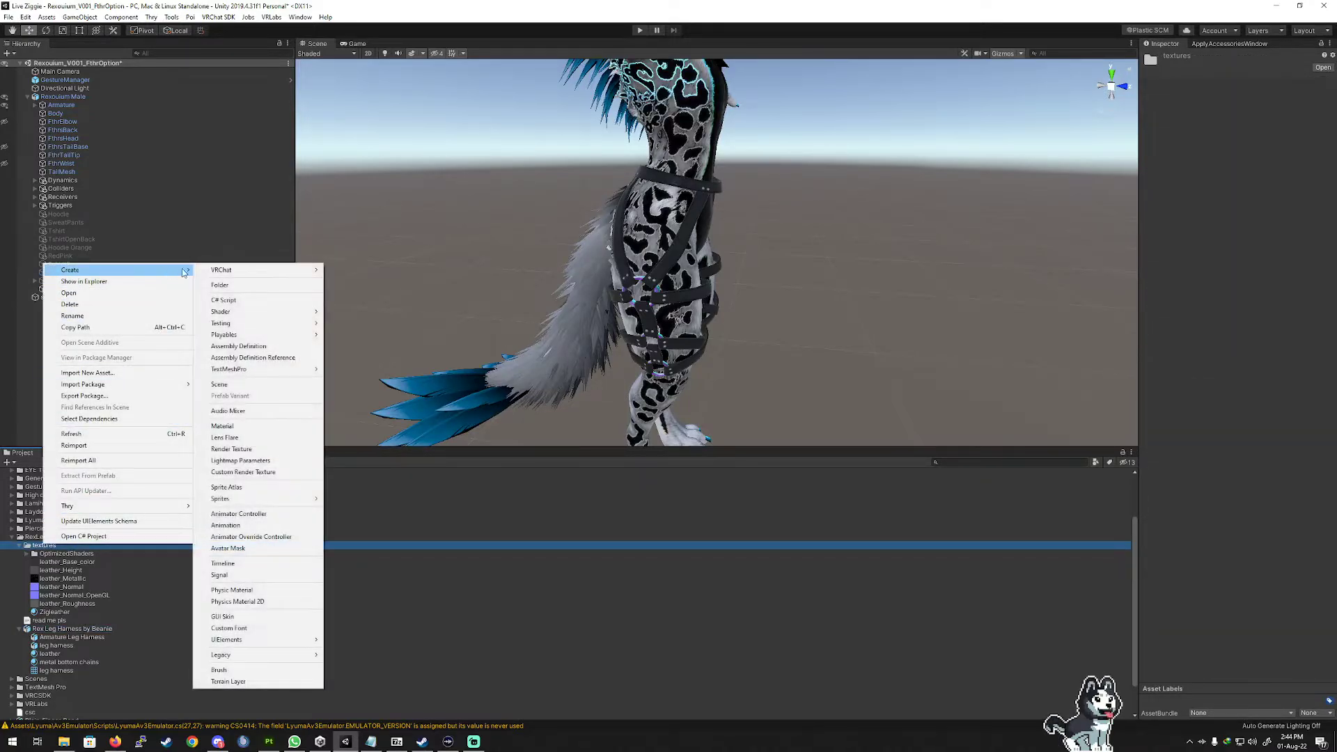
pyautogui.click(257, 426)
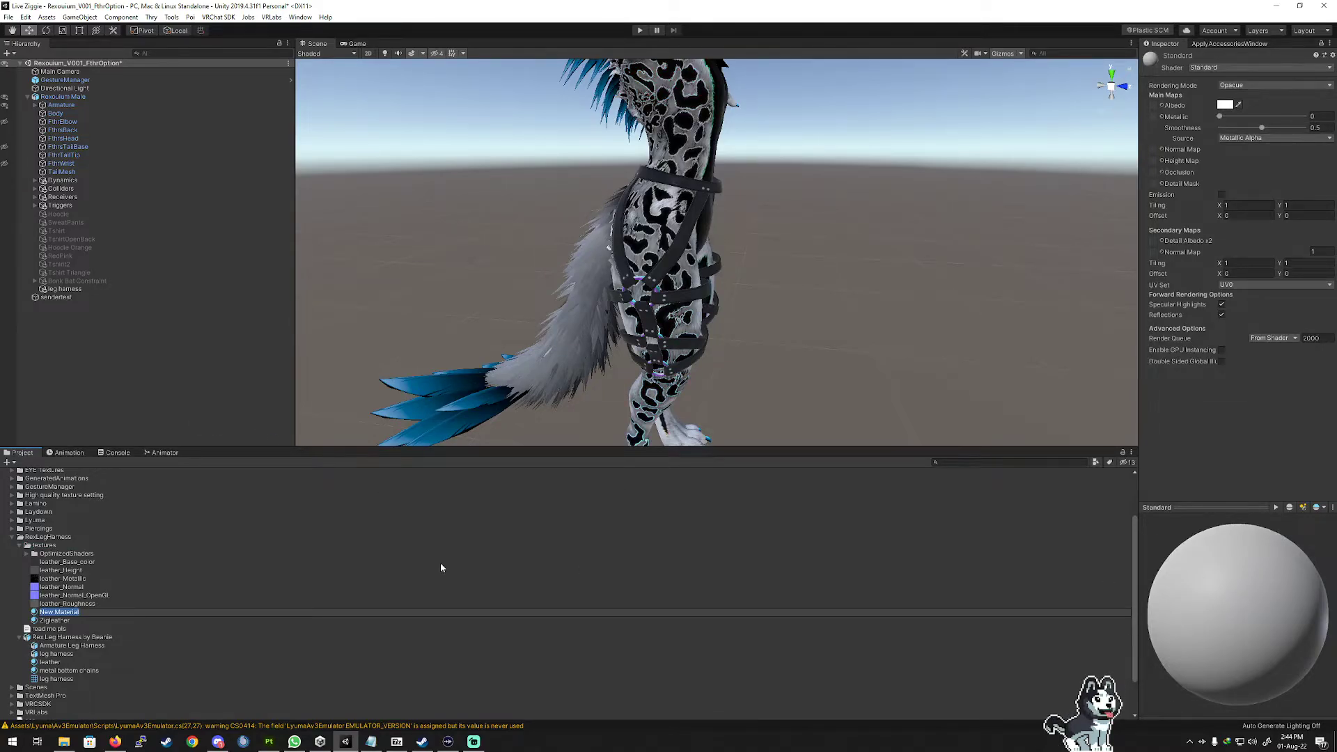
pyautogui.click(84, 613)
pyautogui.moveTo(75, 616); pyautogui.dragTo(39, 618)
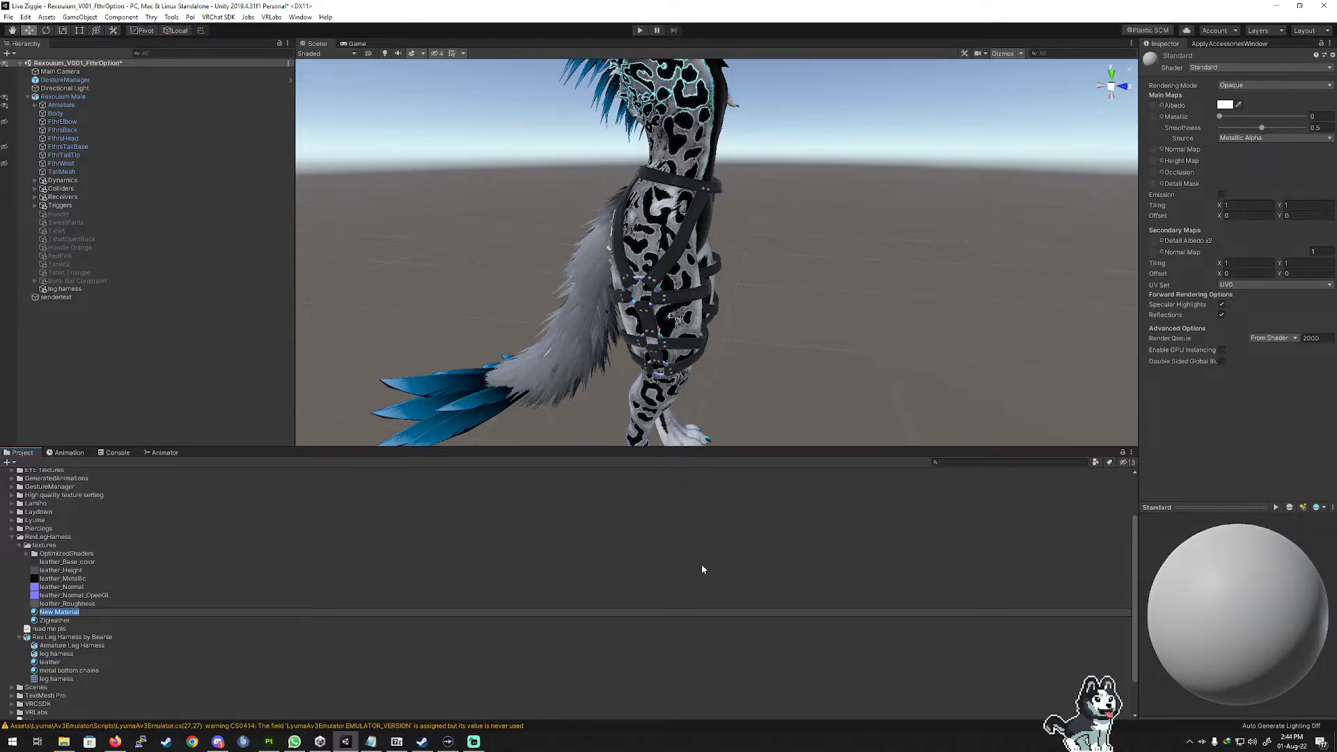
pyautogui.write('emmila')
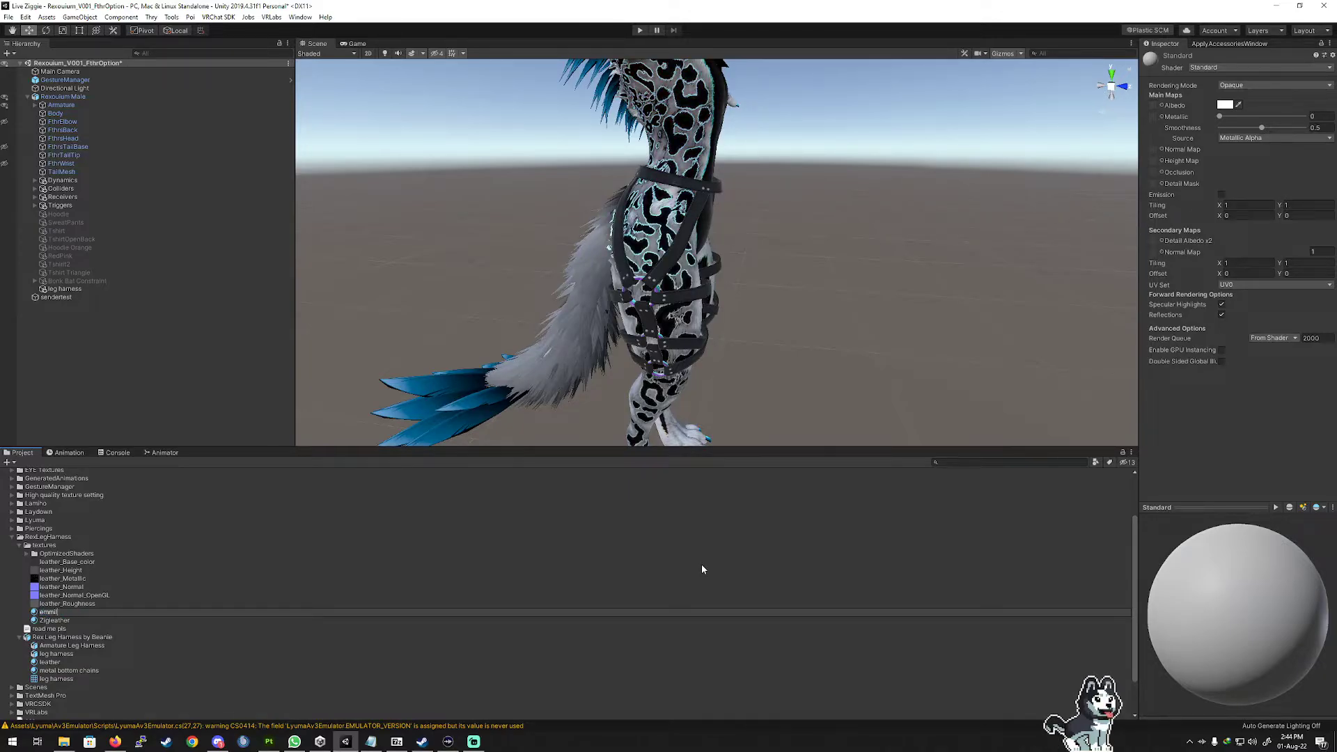
pyautogui.write('re')
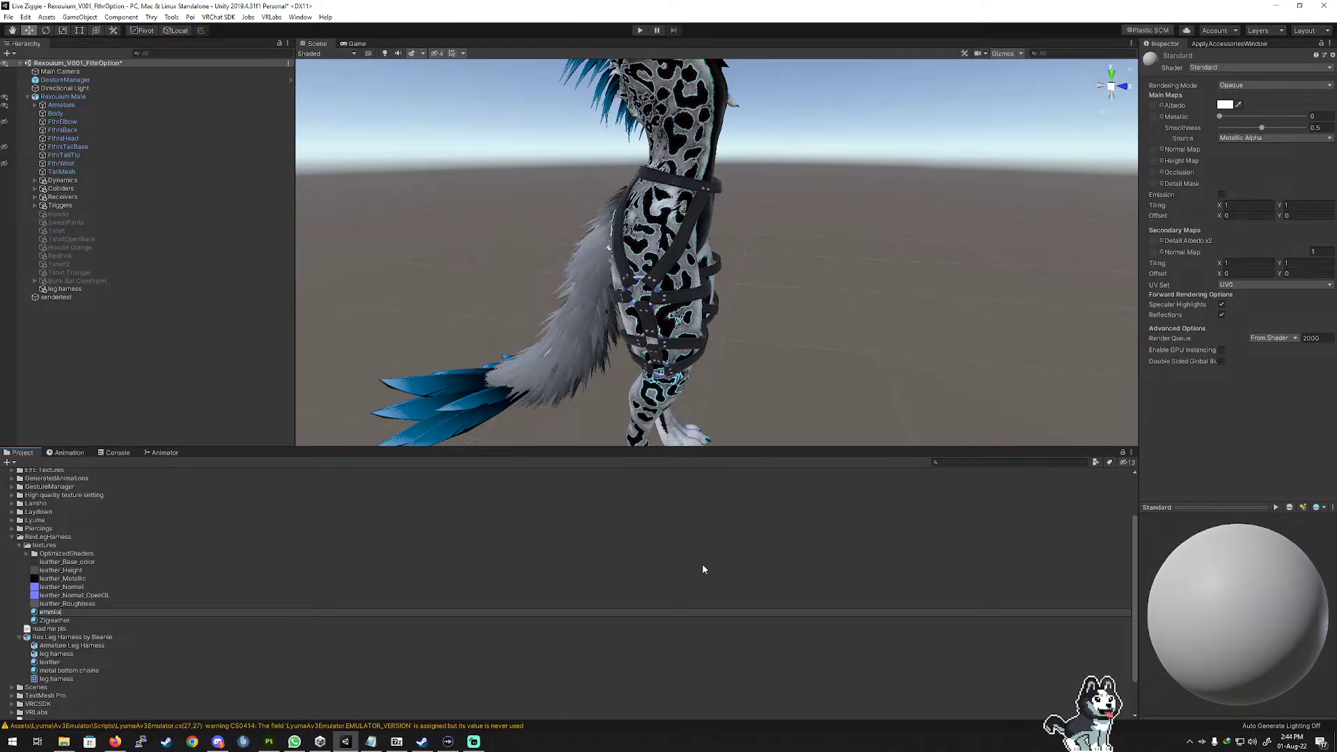
pyautogui.press('Return')
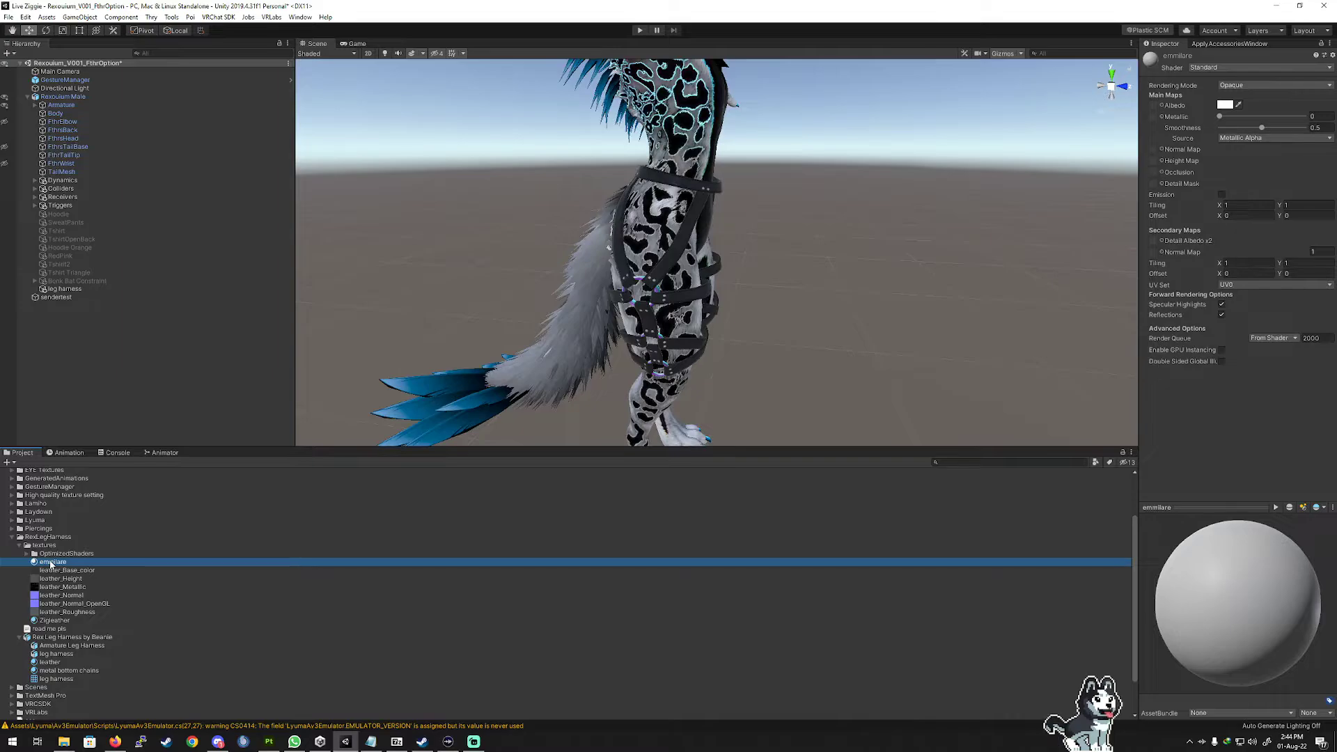
# Set the leg harness's material count to 3 and assign the emmilare material to Element 2.
pyautogui.click(66, 289)
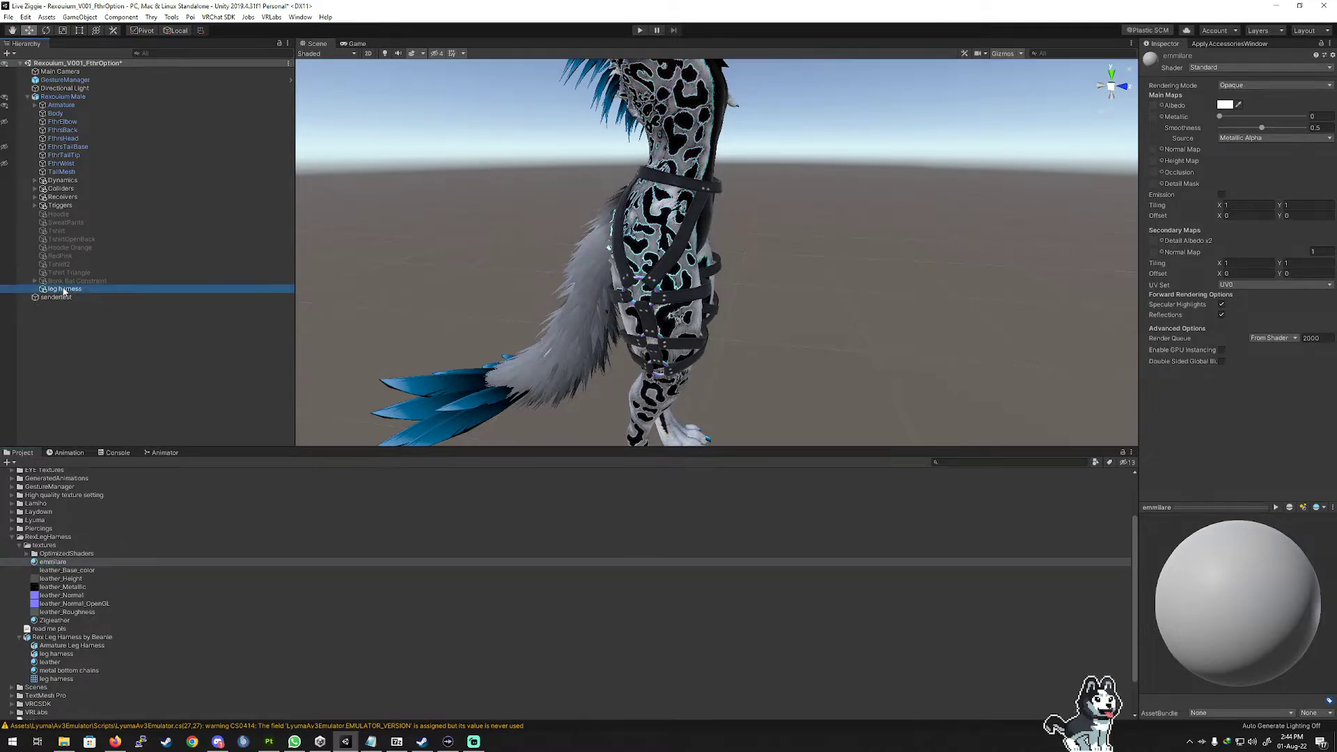
pyautogui.click(1200, 548)
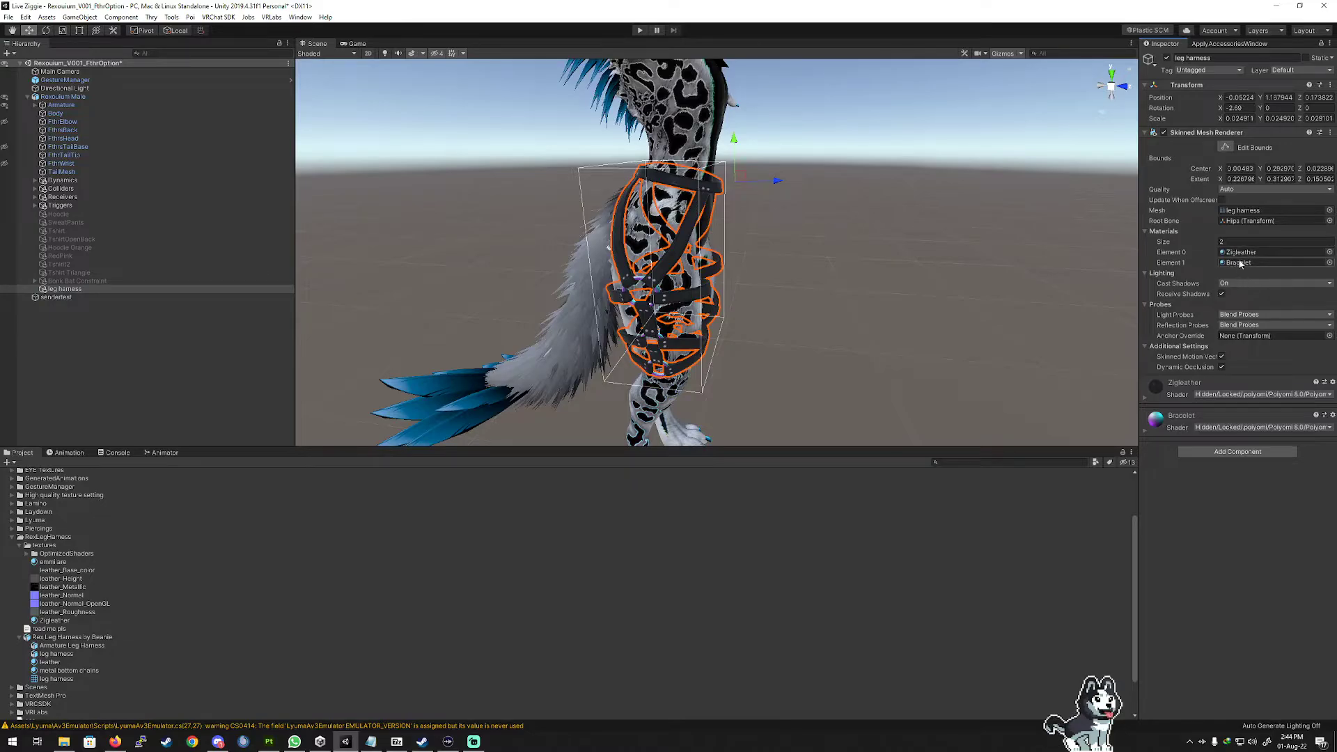
pyautogui.click(1219, 242)
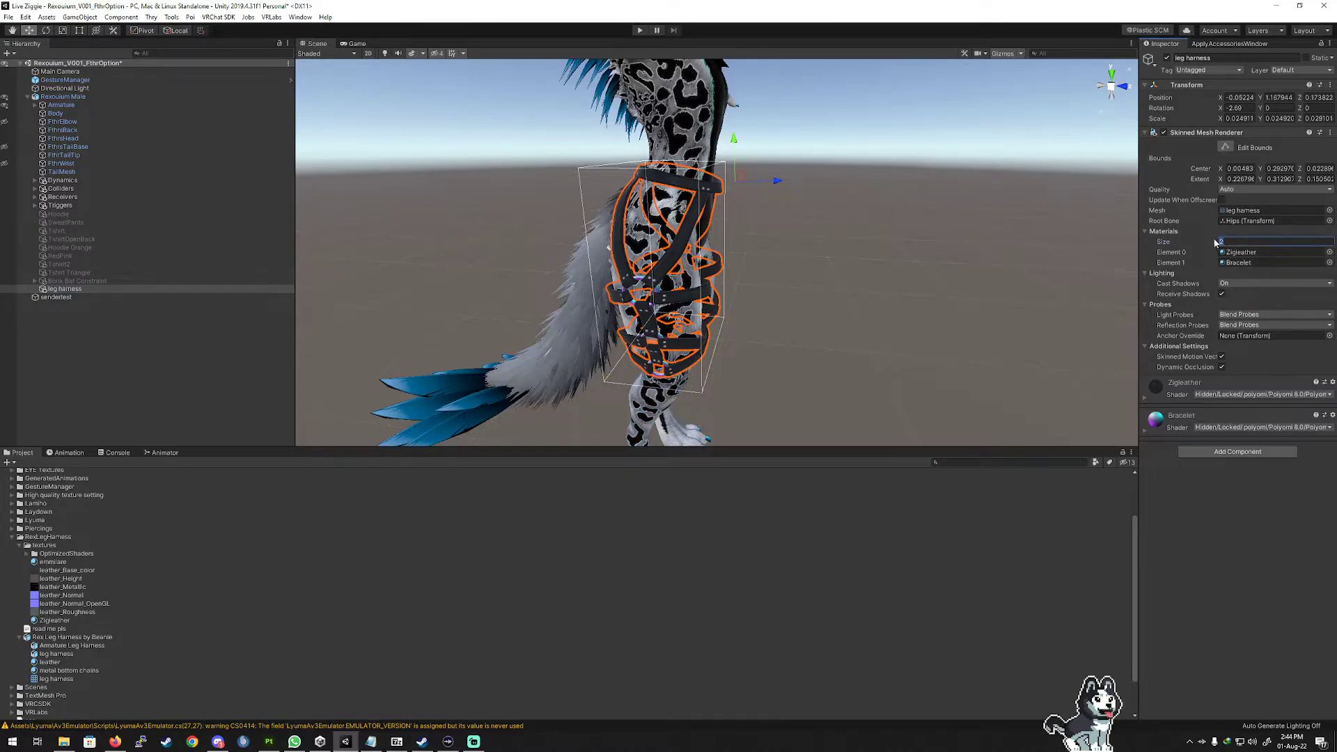
pyautogui.write('3')
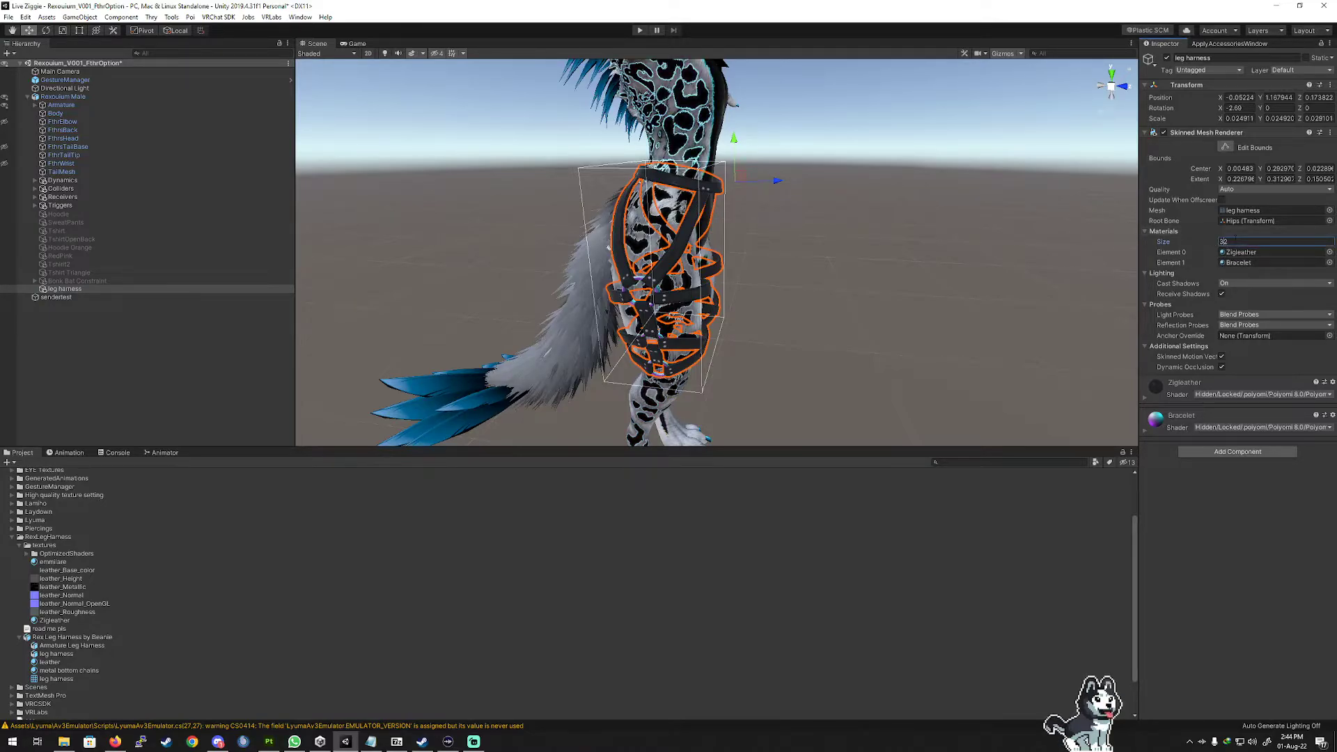
pyautogui.moveTo(1229, 242); pyautogui.dragTo(1213, 243)
pyautogui.write('3')
pyautogui.press('Return')
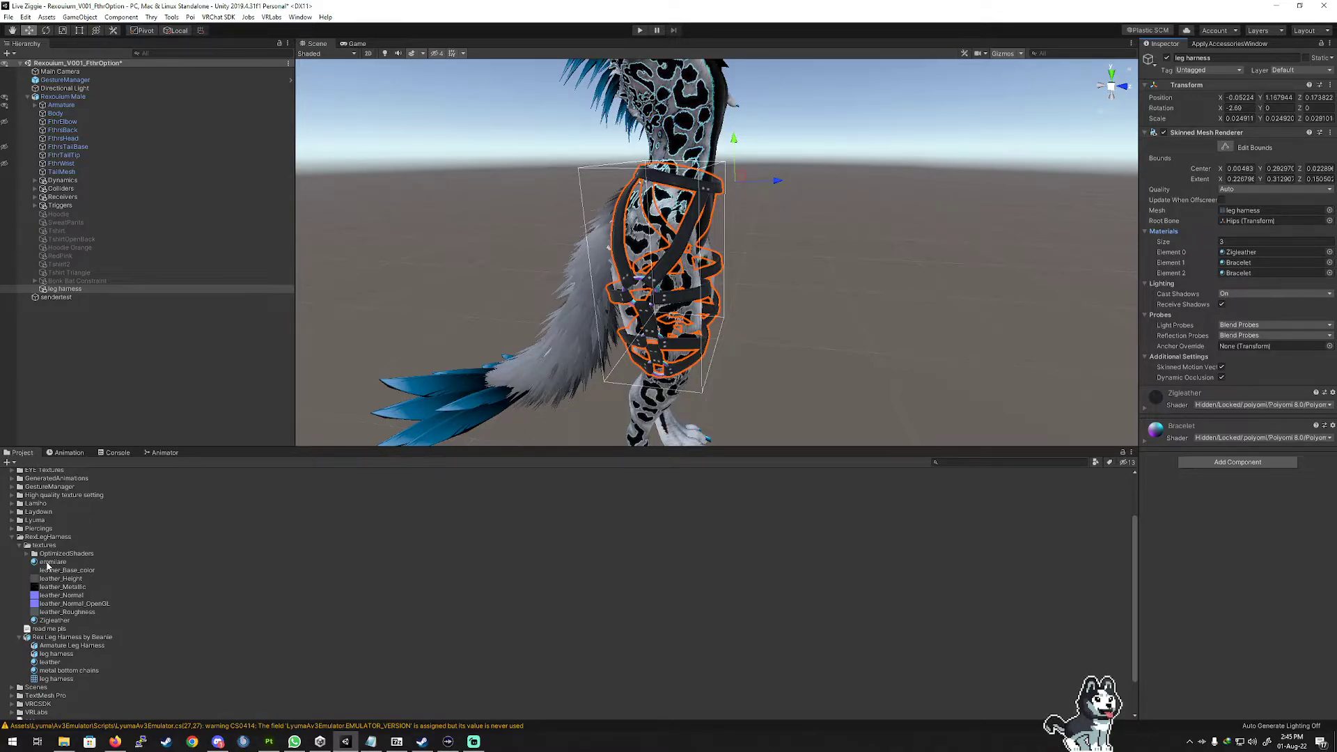
pyautogui.moveTo(47, 566); pyautogui.dragTo(1250, 277)
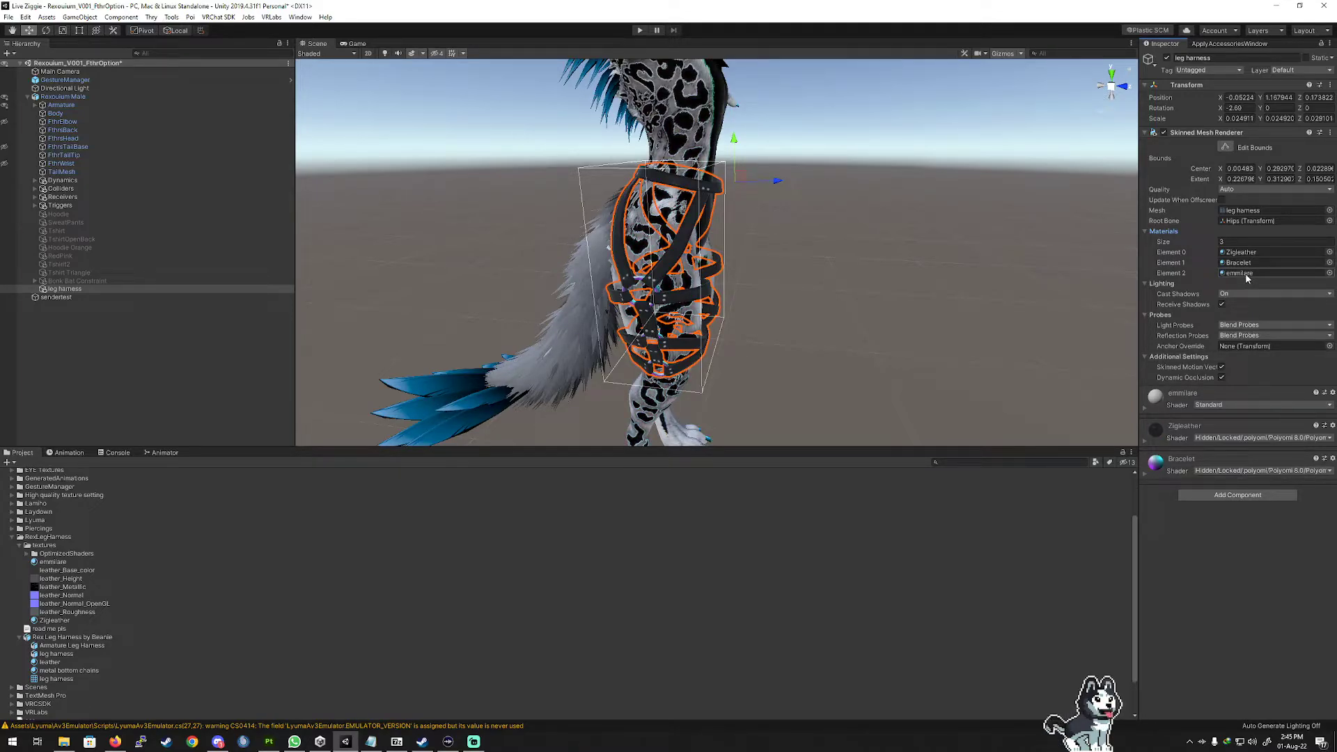
# Set the emmilare material's shader to Poiyomi Toon from Poiyomi 8.0.
pyautogui.click(1213, 405)
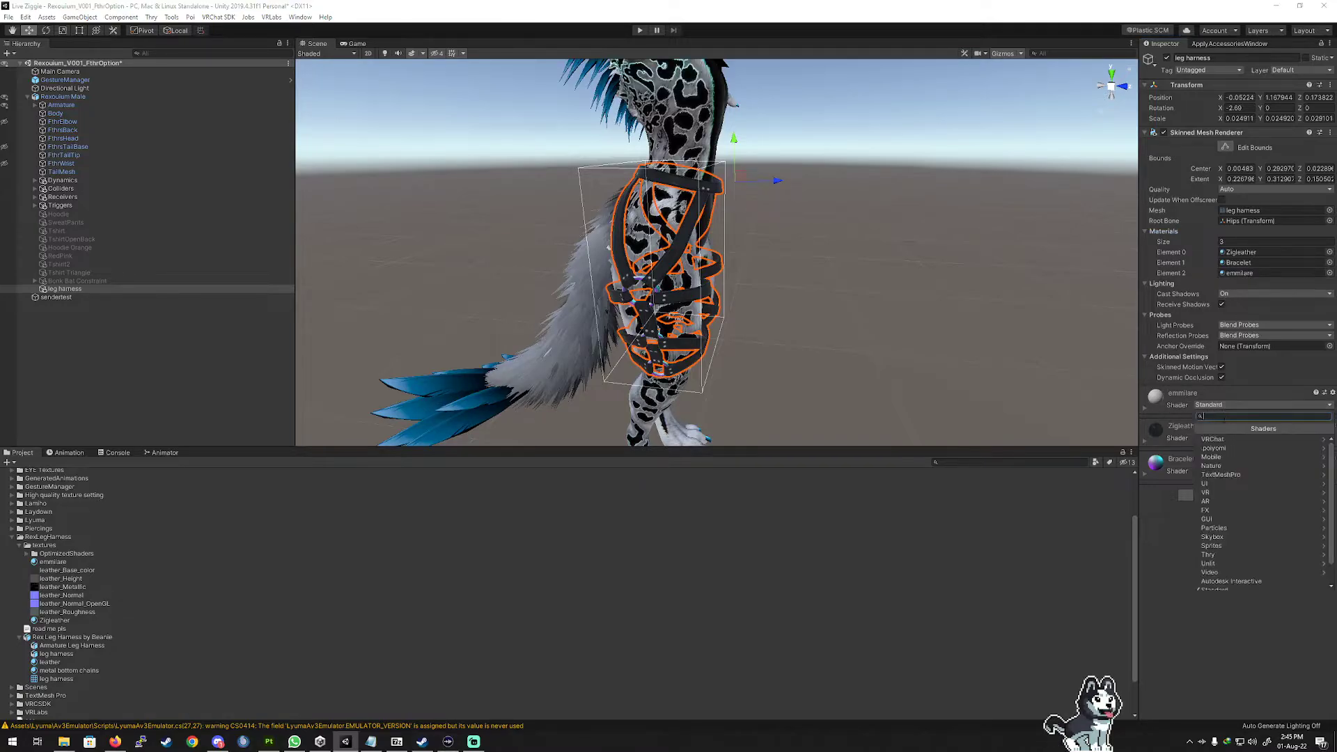
pyautogui.click(1218, 439)
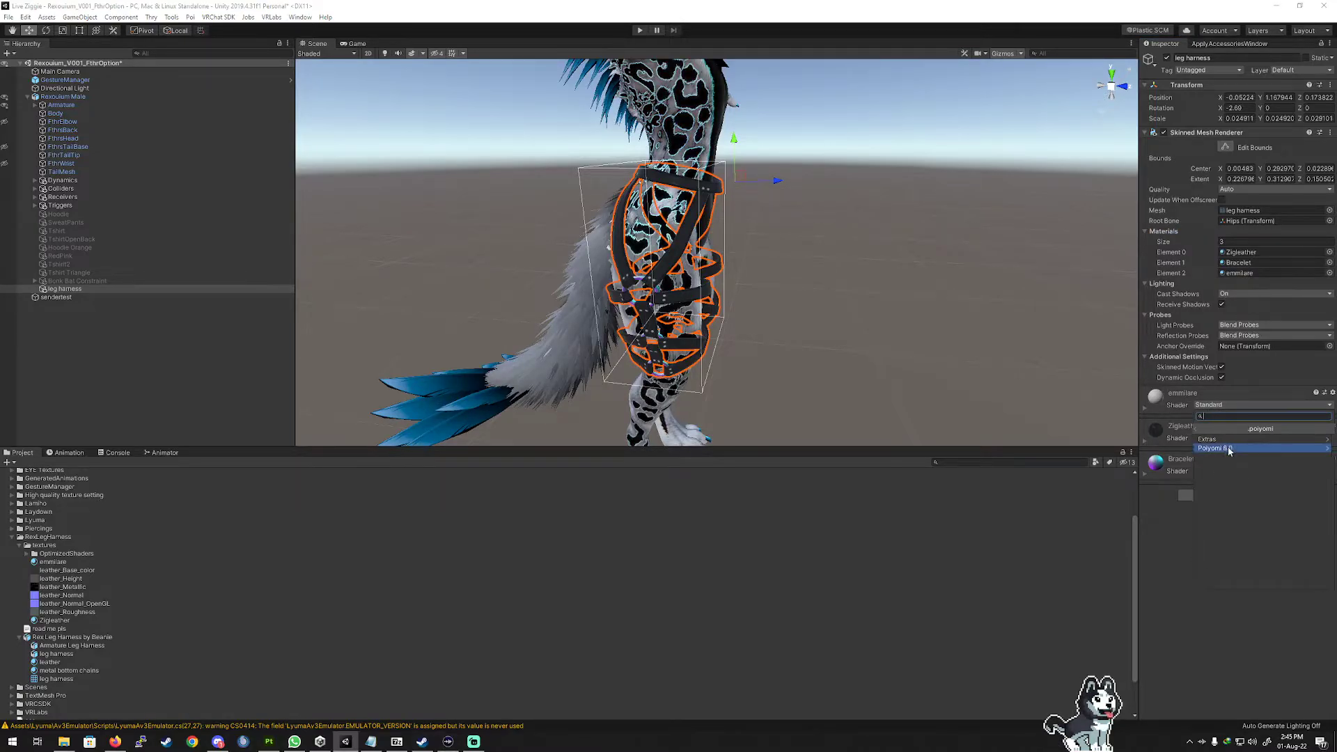
pyautogui.click(1227, 448)
pyautogui.click(1244, 458)
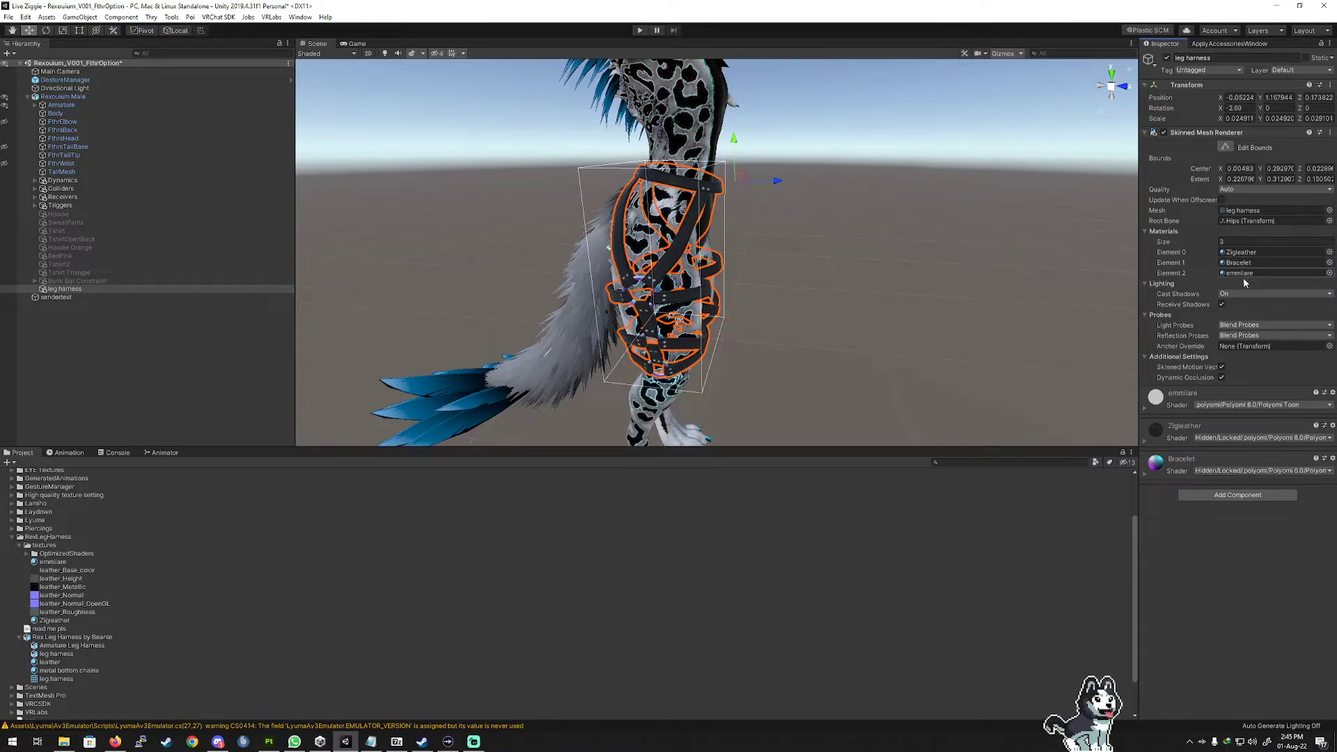
# Enable Emission 0 under the emmilare material's Special FX emissions and expand its settings.
pyautogui.click(1144, 405)
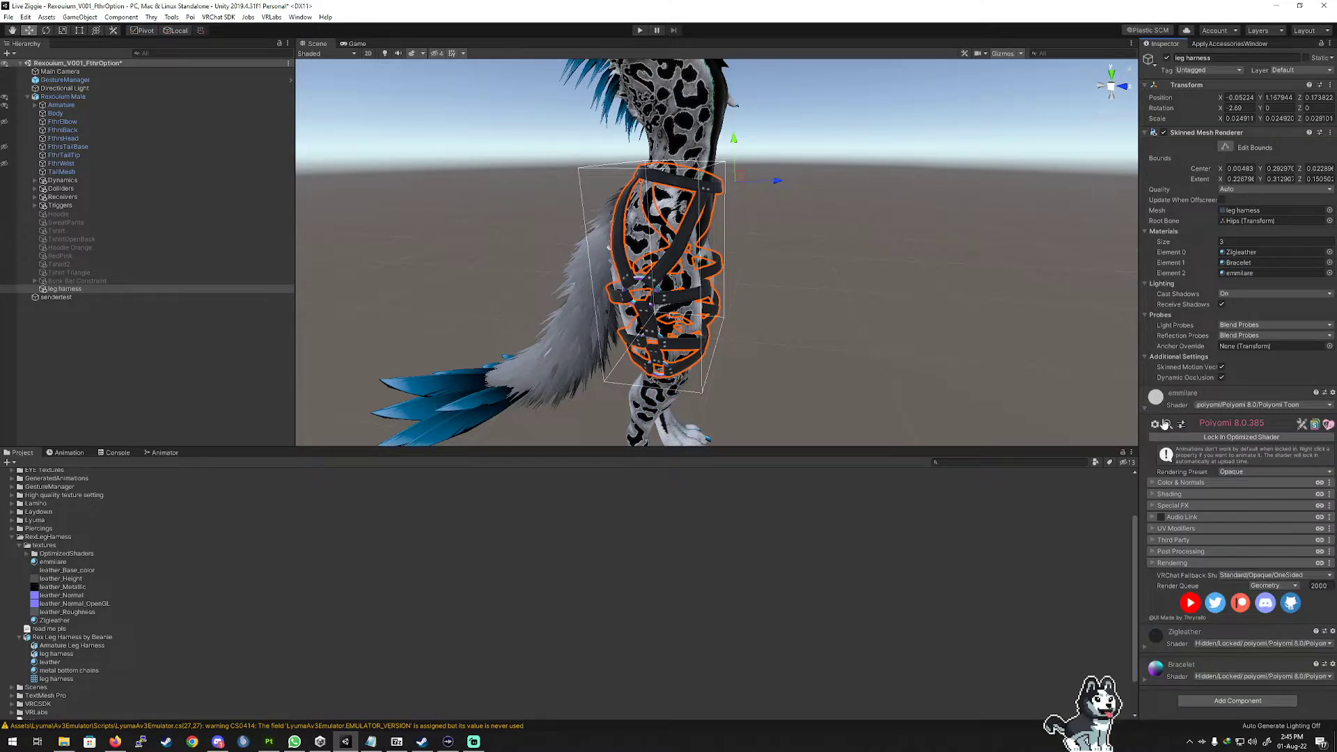
pyautogui.click(1152, 506)
pyautogui.scroll(-3, 1150, 504)
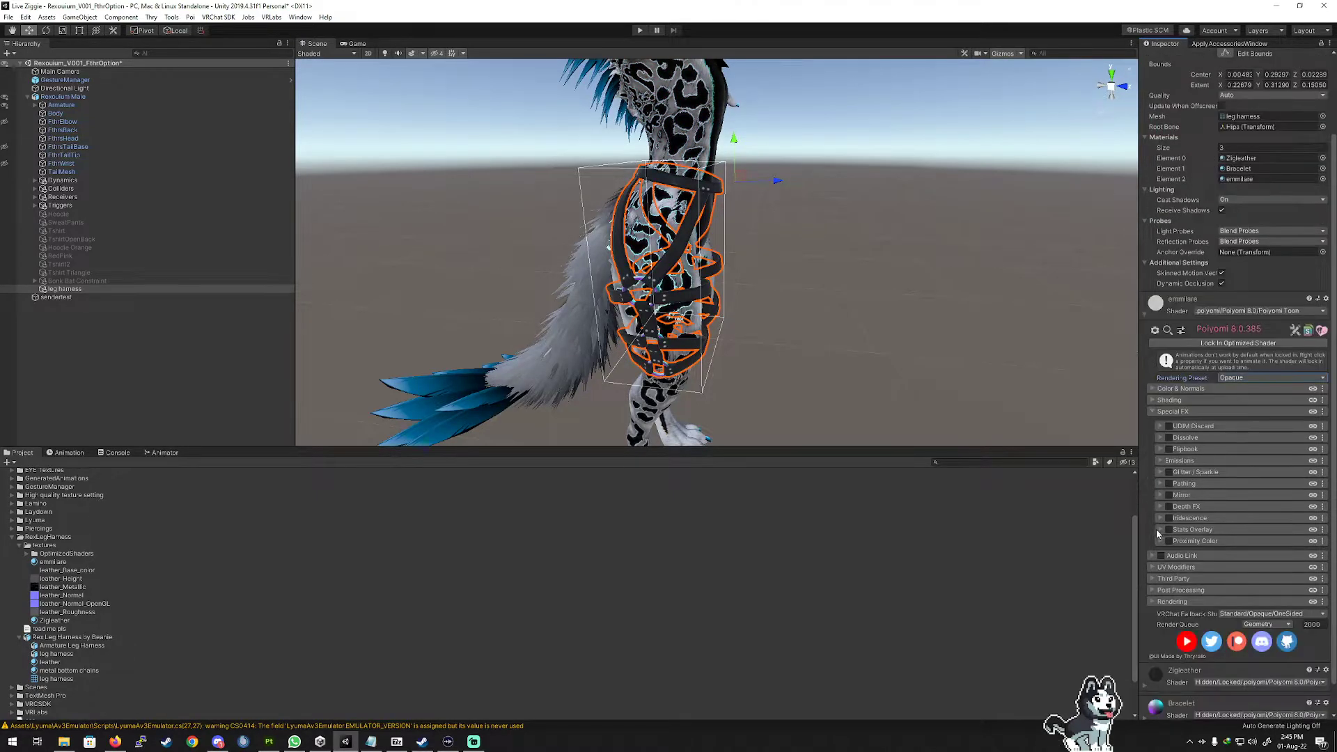
pyautogui.click(1159, 462)
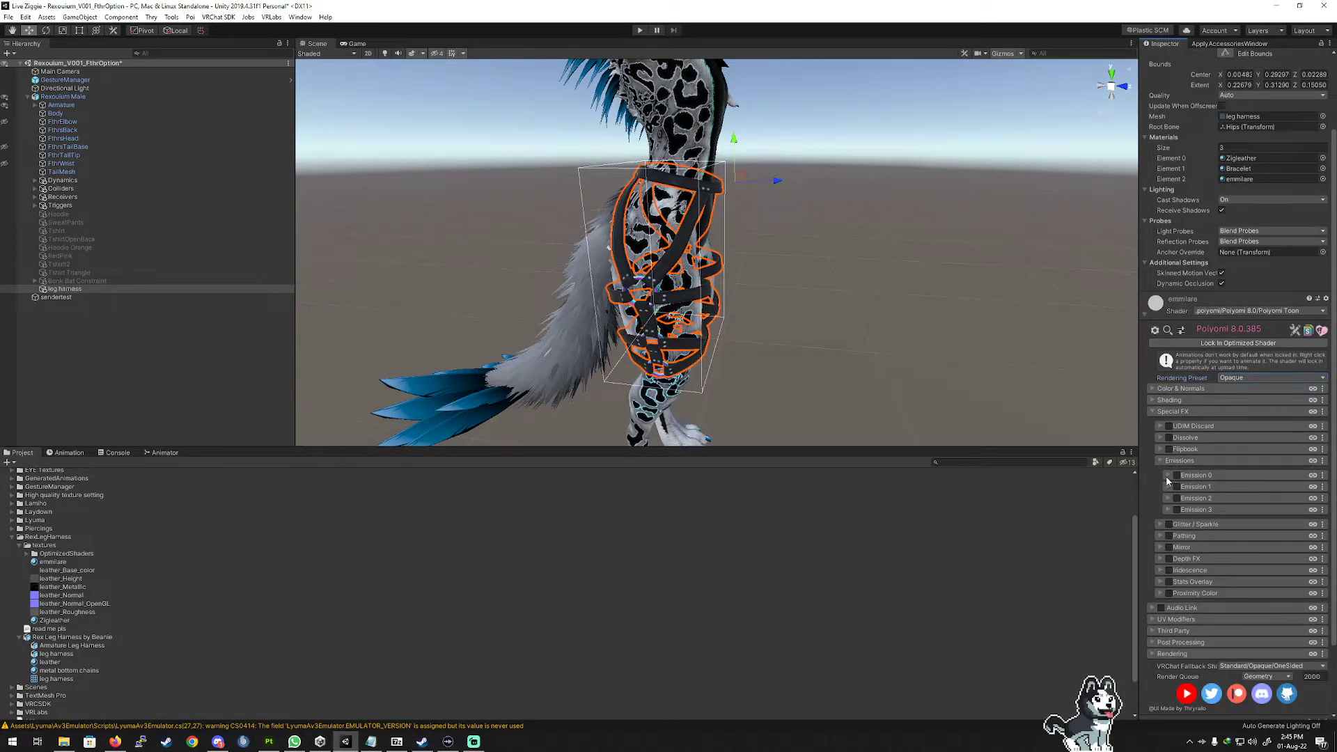
pyautogui.click(1177, 476)
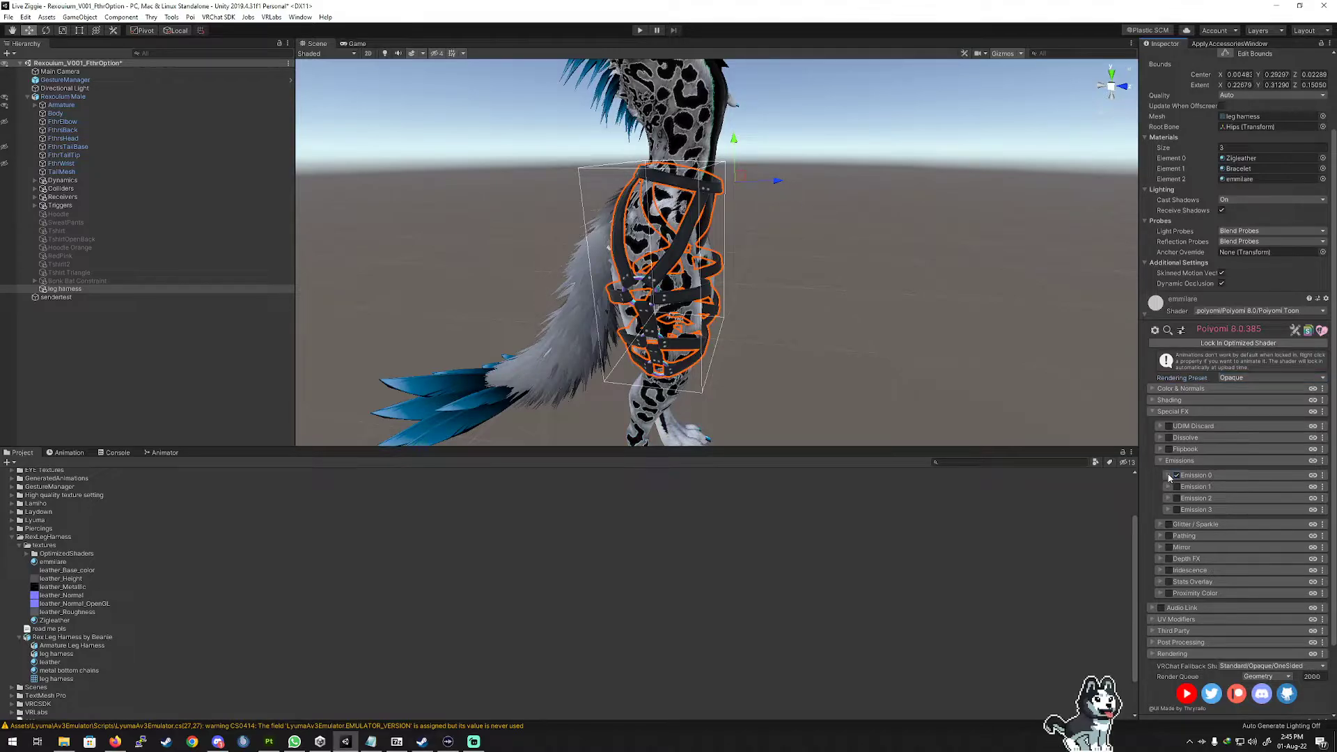
pyautogui.click(1169, 477)
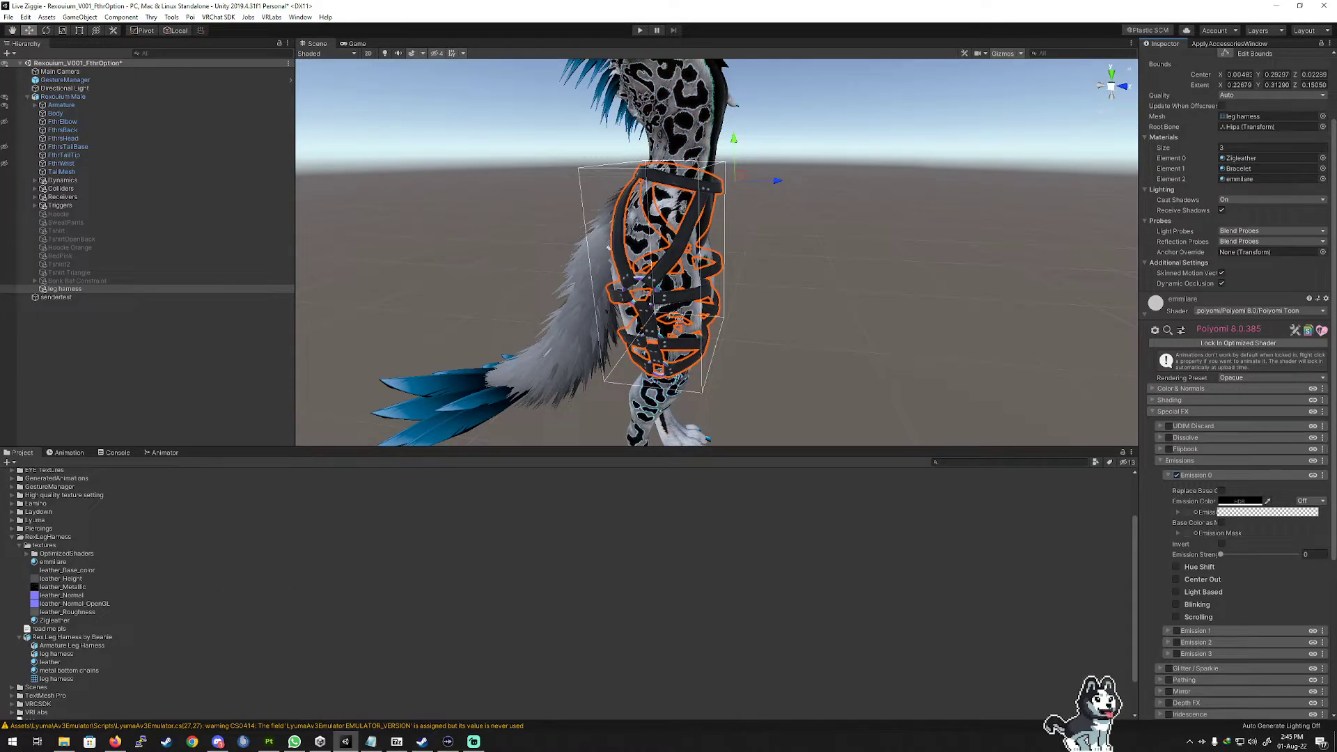
# Import the leather BaseMap PNG from the Zigg folder into the RexLegHarness textures folder and reselect the leg harness.
pyautogui.click(64, 742)
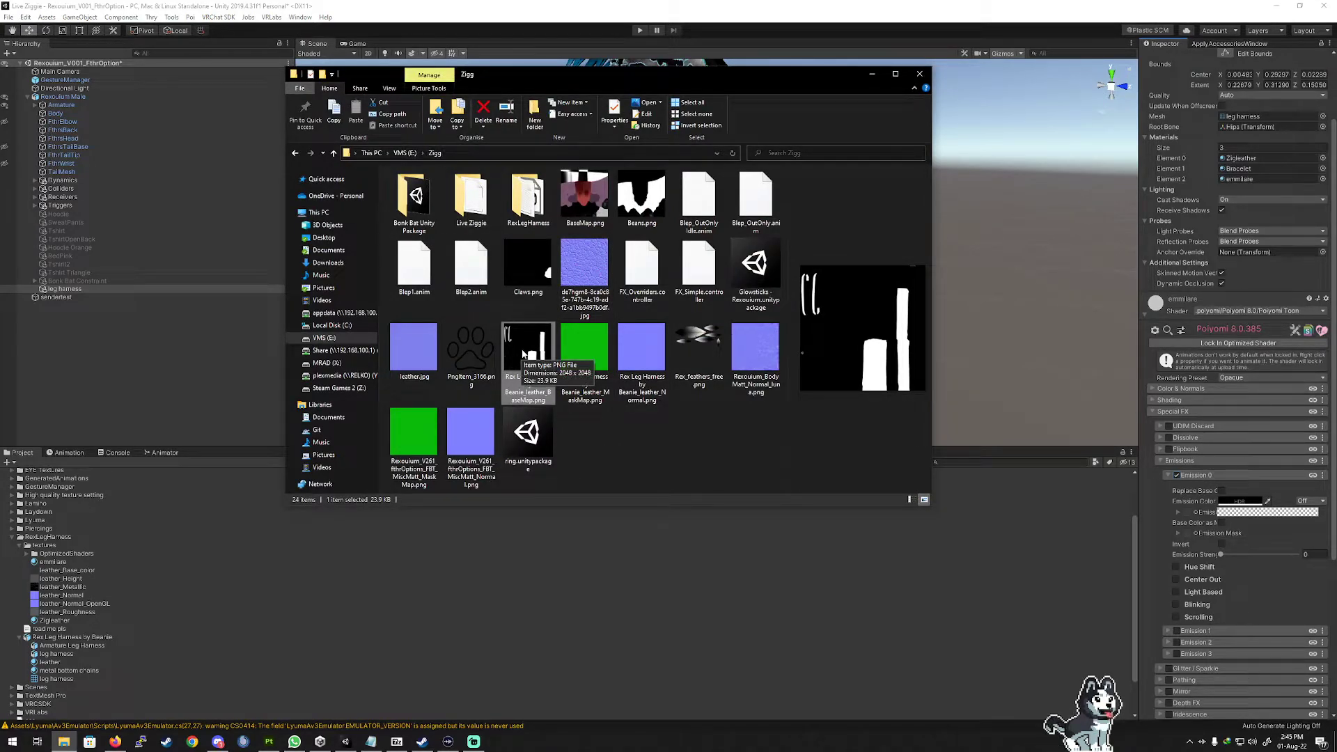
pyautogui.moveTo(523, 354); pyautogui.dragTo(39, 549)
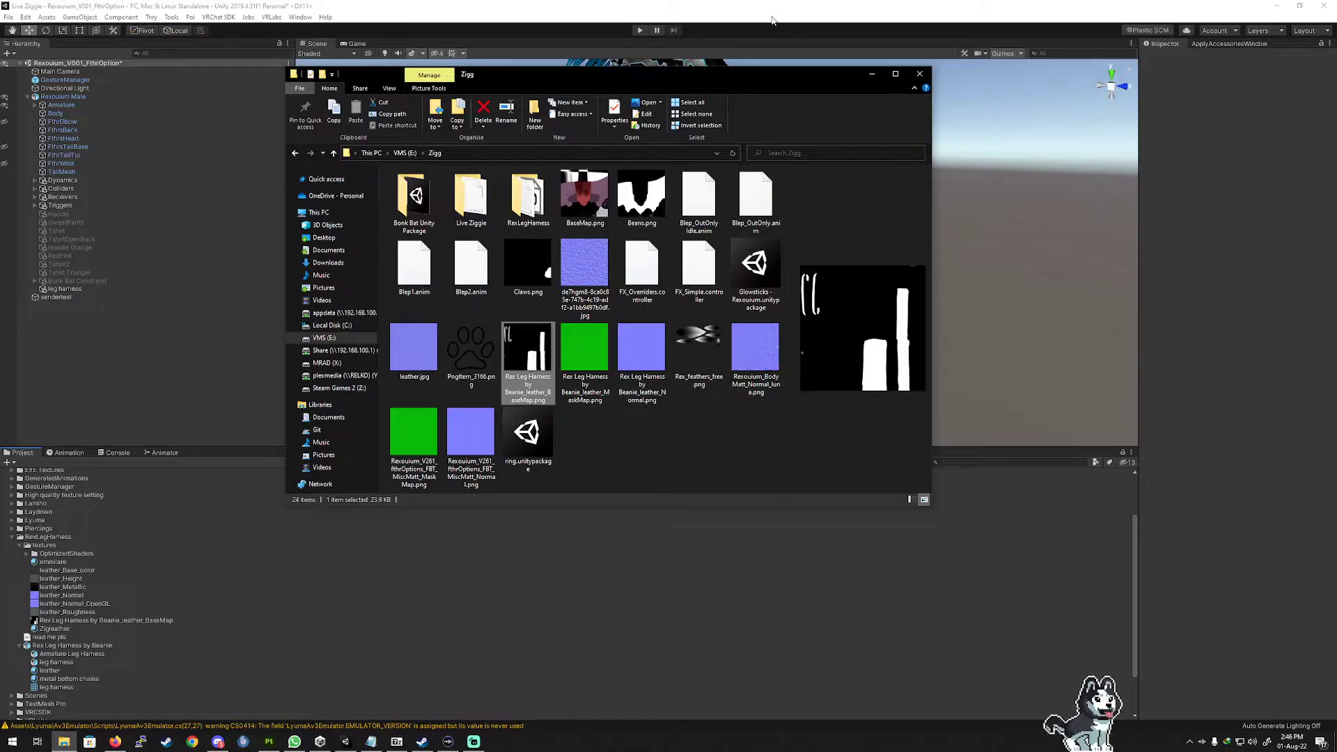
pyautogui.click(277, 507)
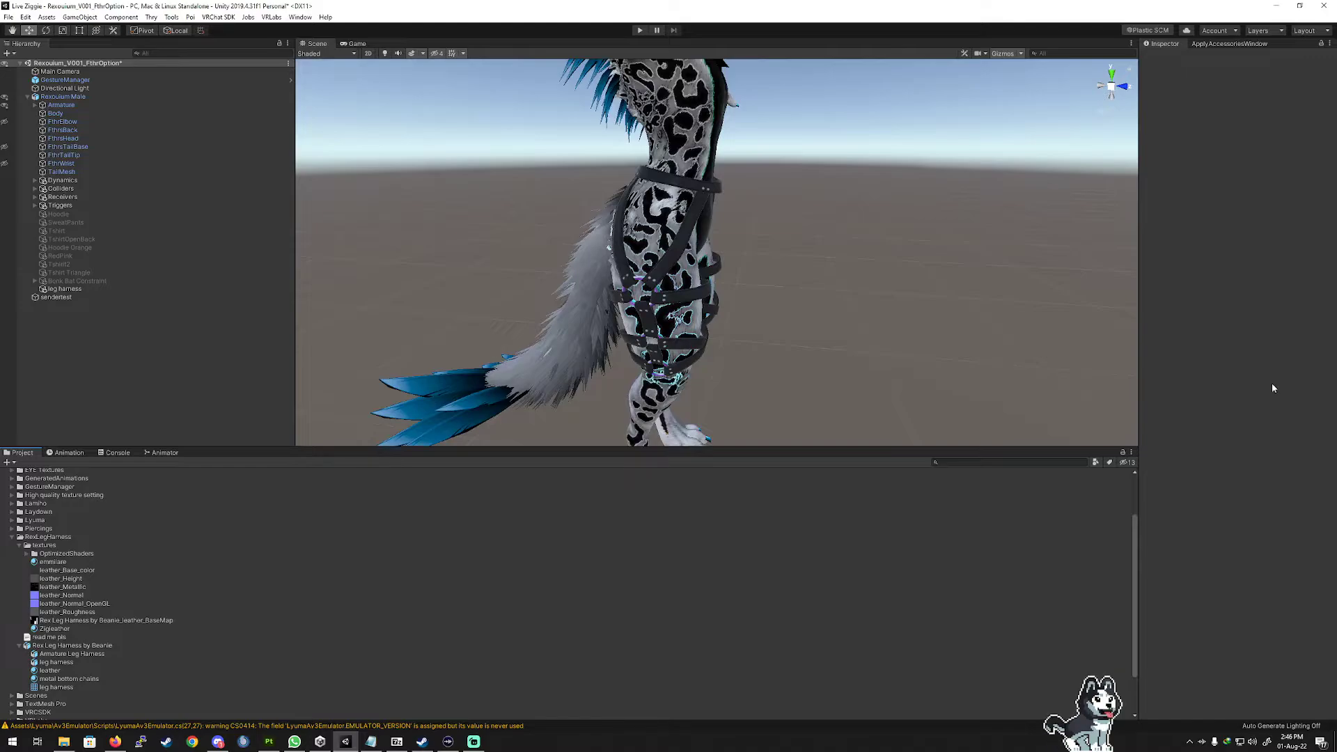
pyautogui.click(64, 288)
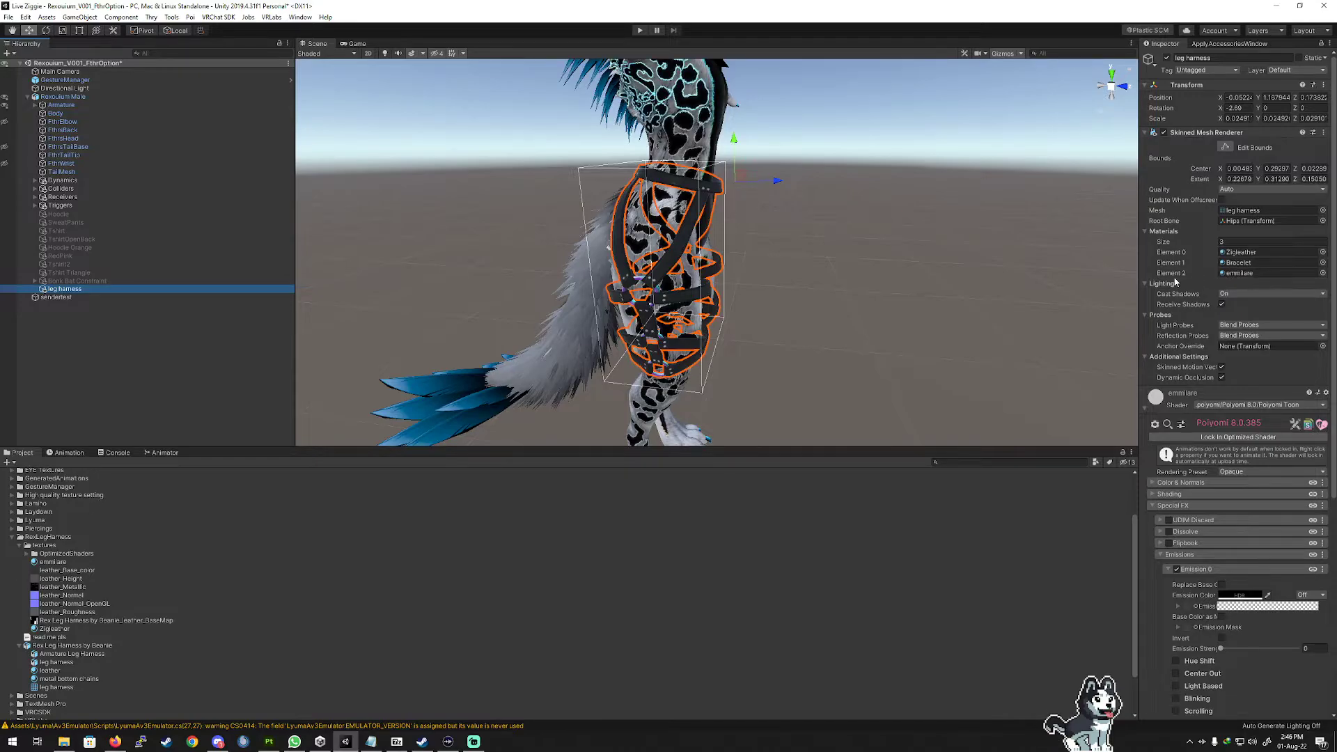
pyautogui.scroll(-5, 1215, 608)
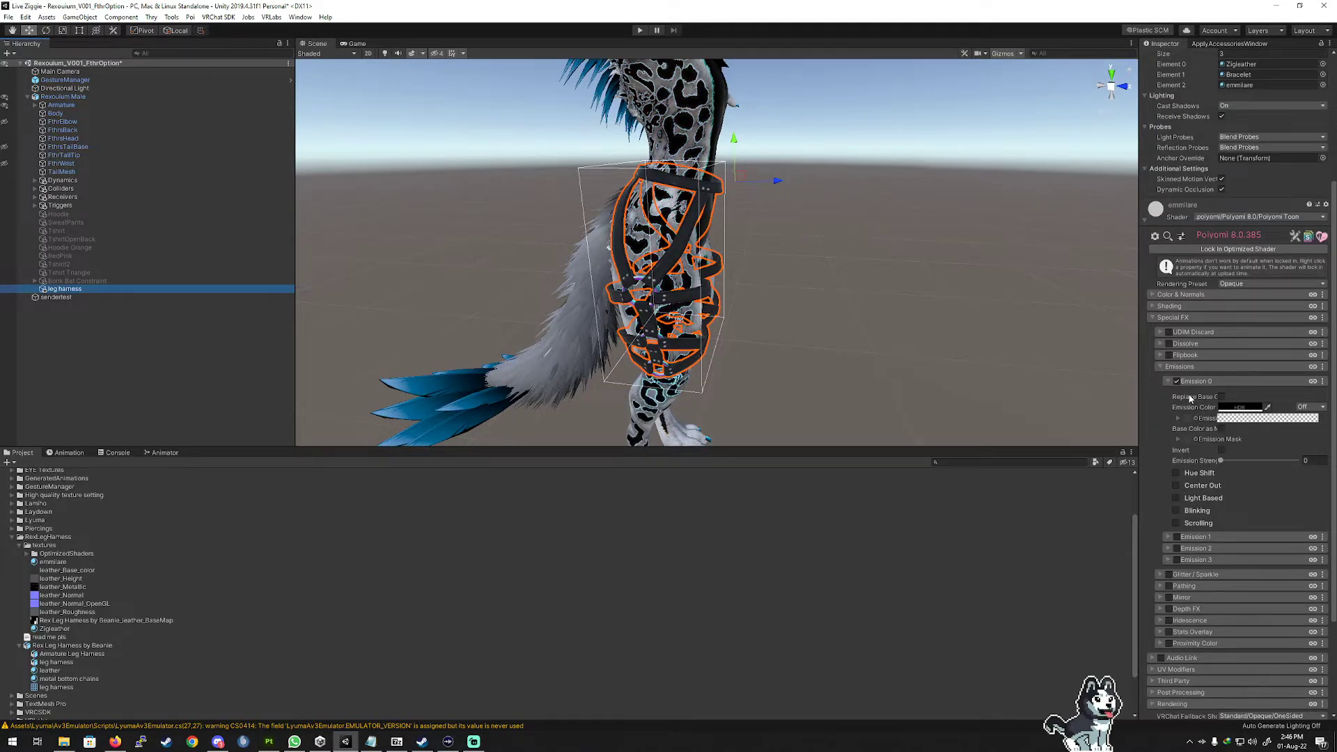
pyautogui.scroll(3, 1190, 398)
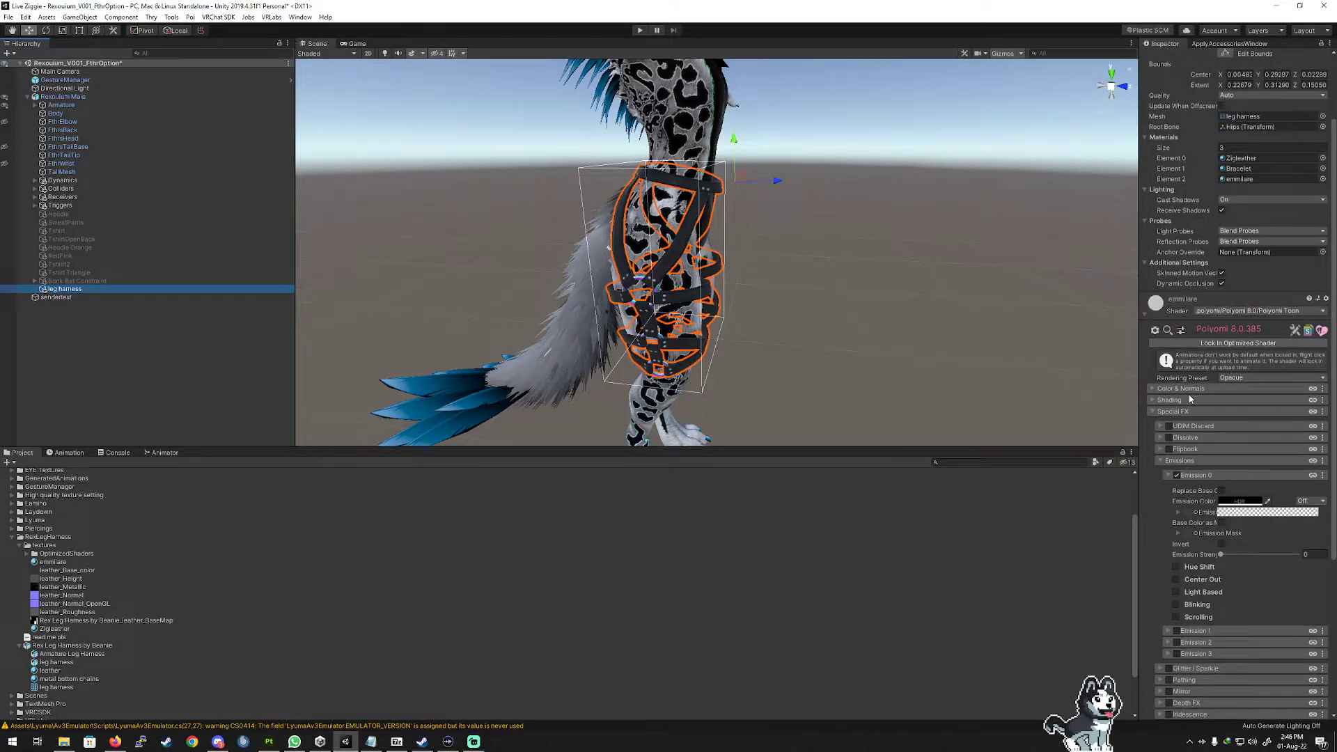
pyautogui.scroll(-3, 1190, 398)
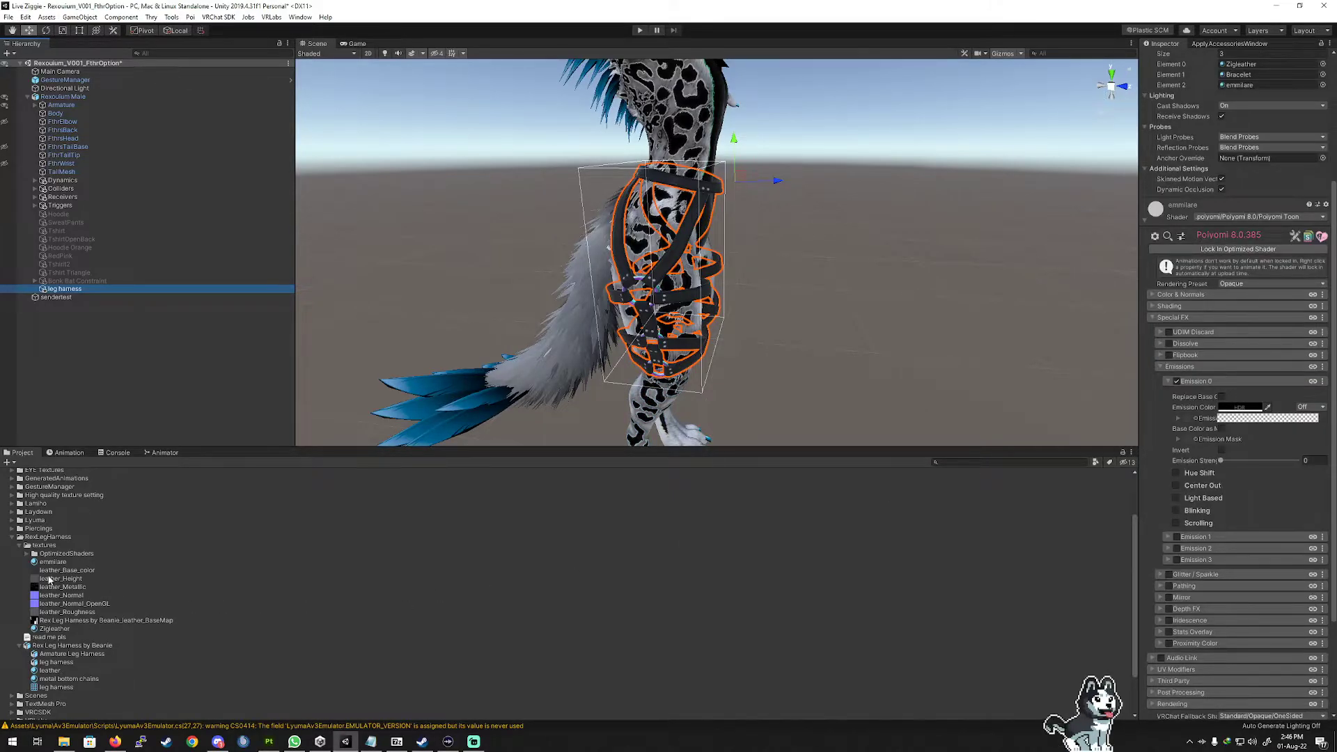
pyautogui.moveTo(51, 563); pyautogui.dragTo(1187, 418)
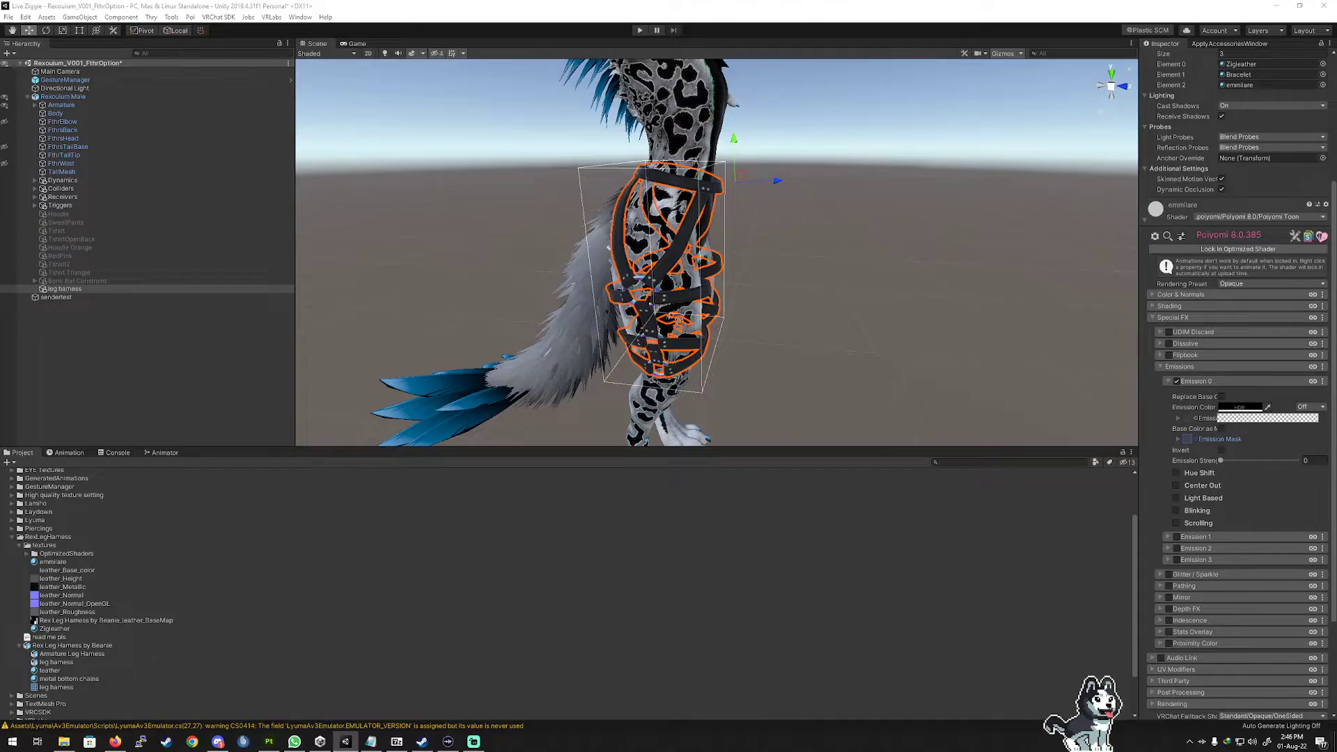
pyautogui.click(1188, 439)
pyautogui.write('w')
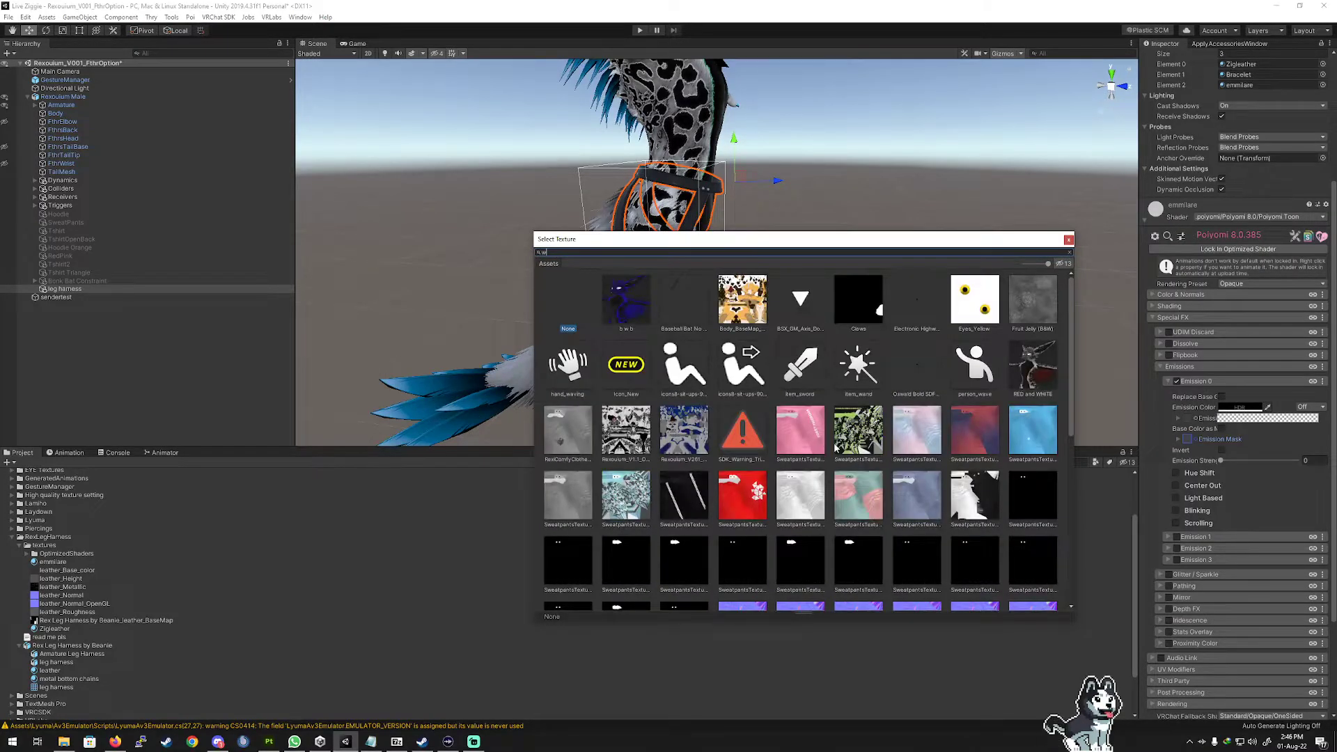
pyautogui.scroll(-3, 836, 448)
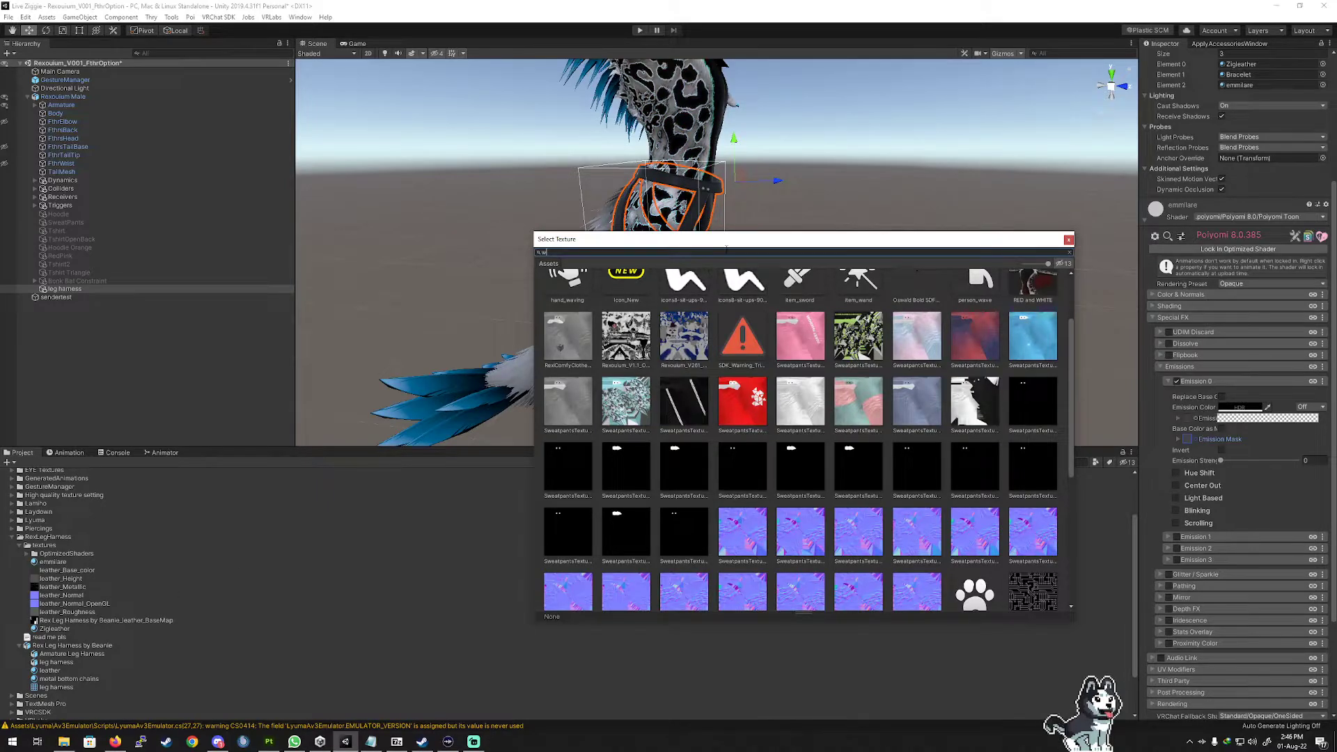
pyautogui.write('rex')
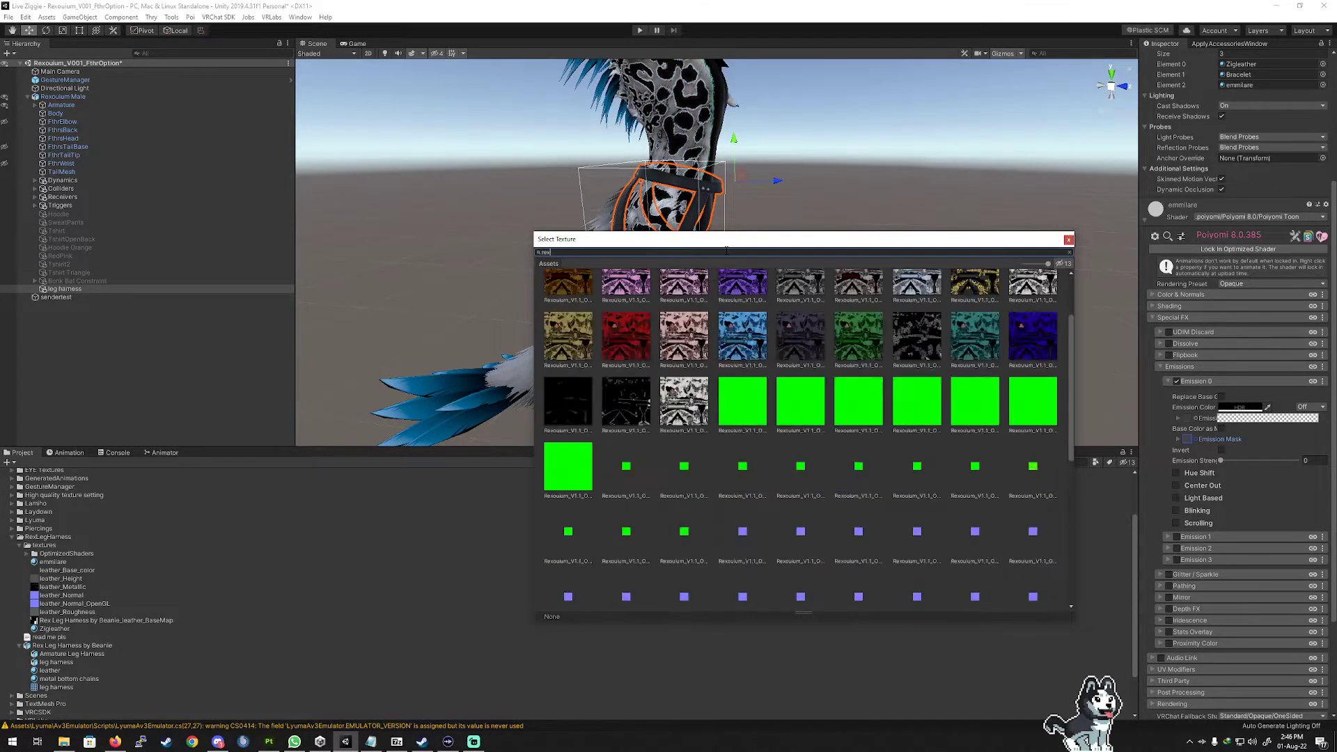
pyautogui.scroll(-2, 736, 394)
pyautogui.scroll(-5, 737, 393)
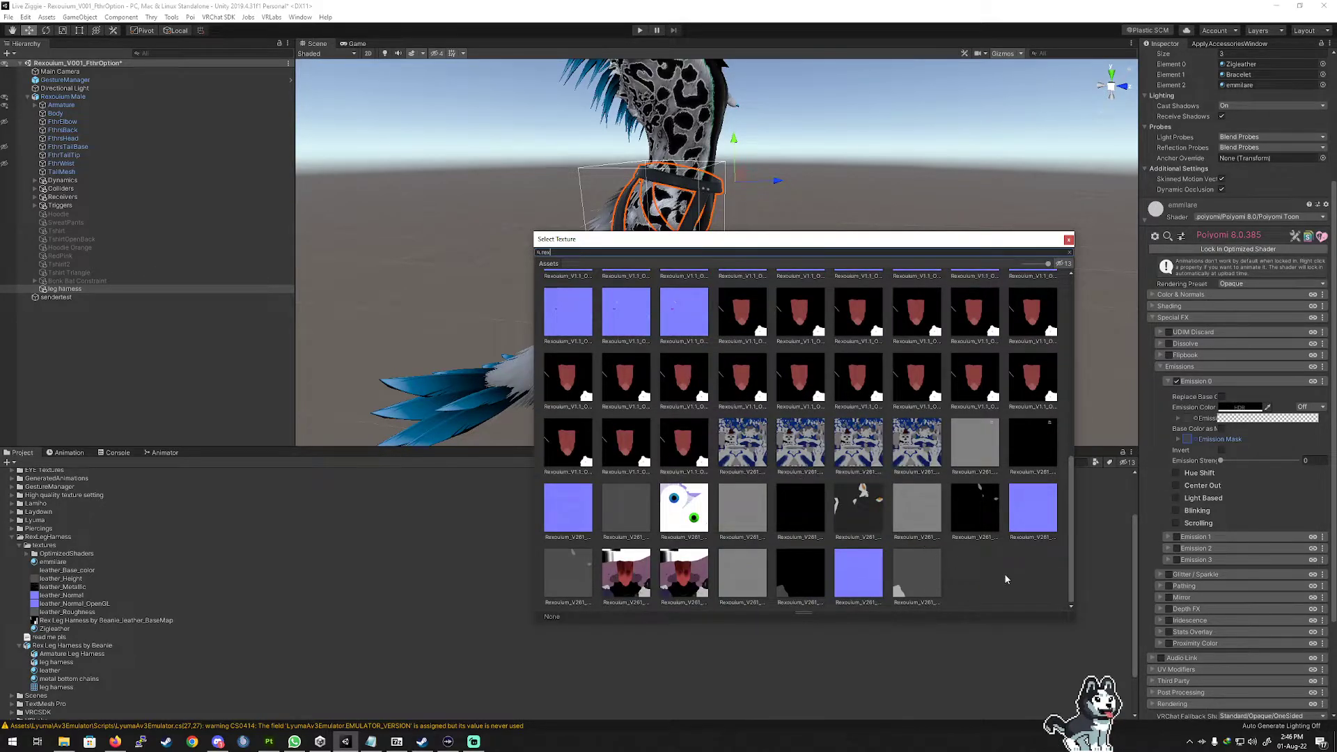
pyautogui.scroll(5, 1004, 576)
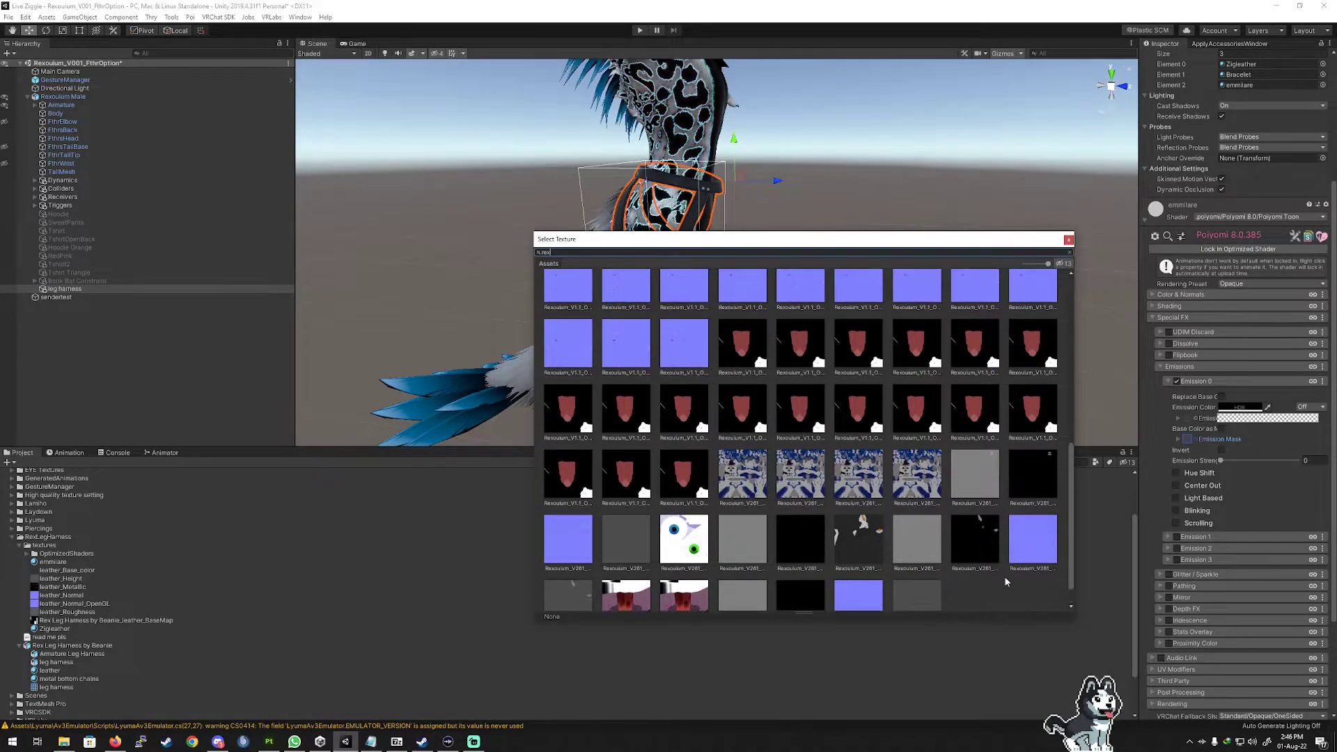
pyautogui.scroll(1, 1005, 578)
pyautogui.click(1069, 240)
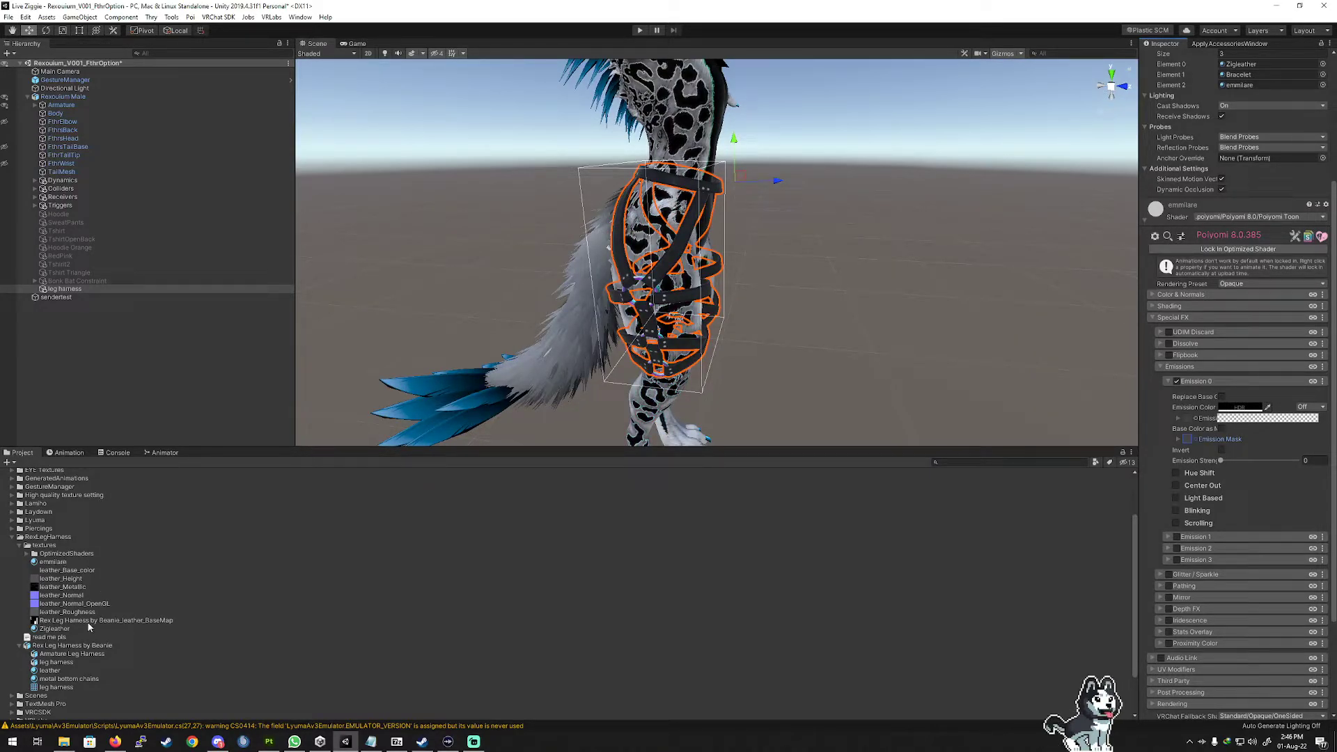
# Assign the leather BaseMap texture to the emmilare material's Emission 0 map, then view the harness unselected and reselect it.
pyautogui.moveTo(53, 624); pyautogui.dragTo(1189, 423)
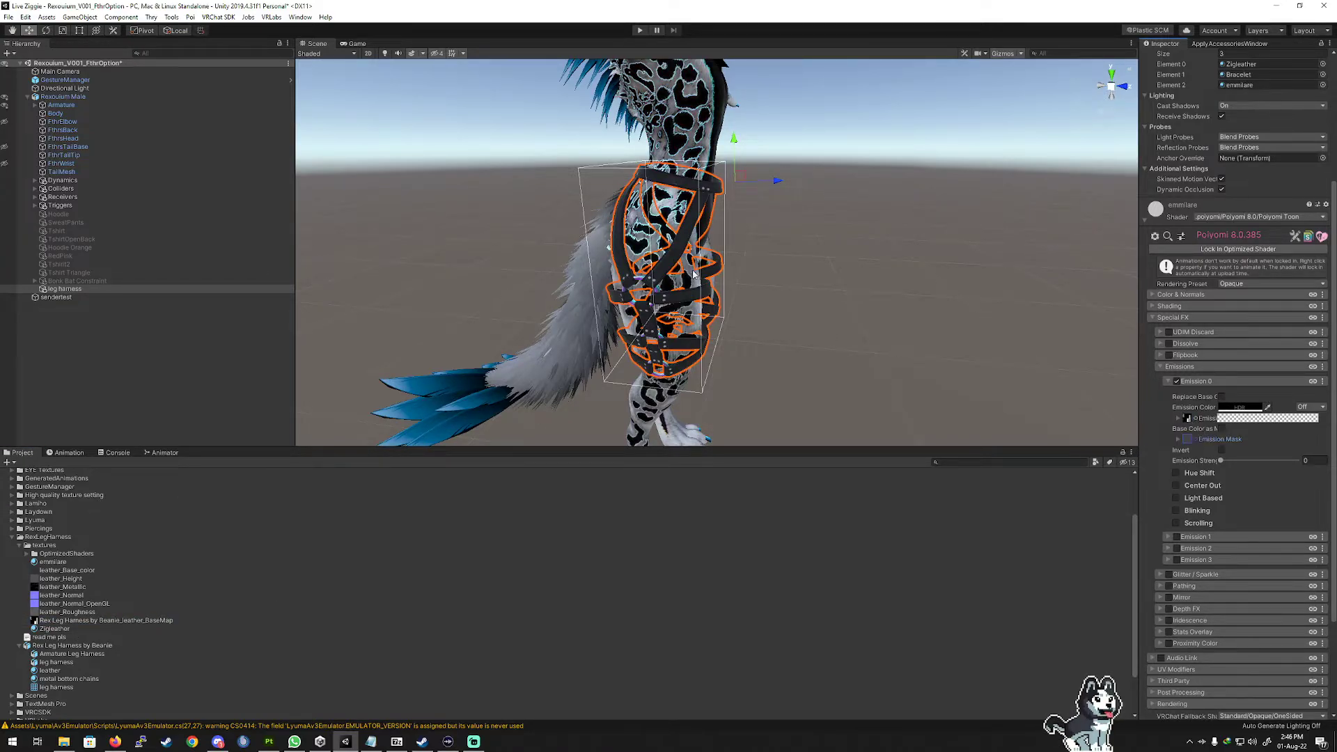
pyautogui.click(902, 285)
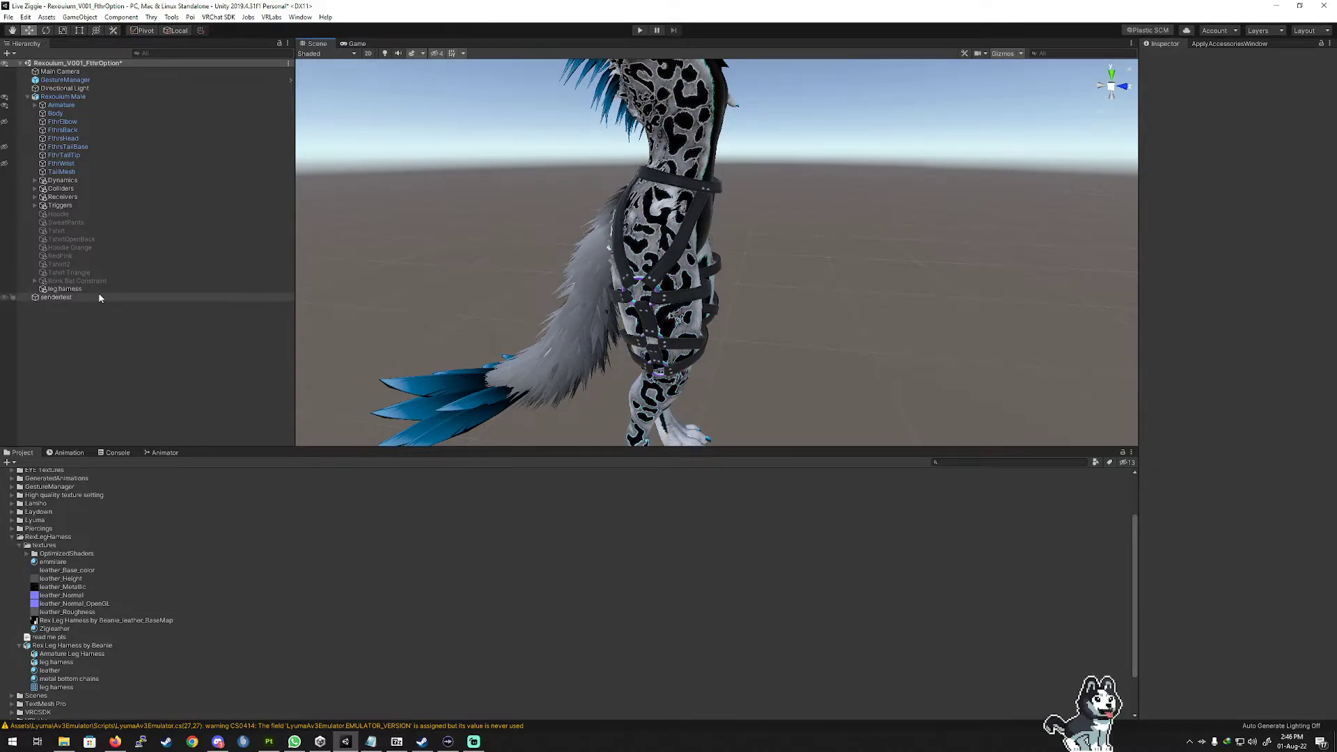
pyautogui.click(65, 290)
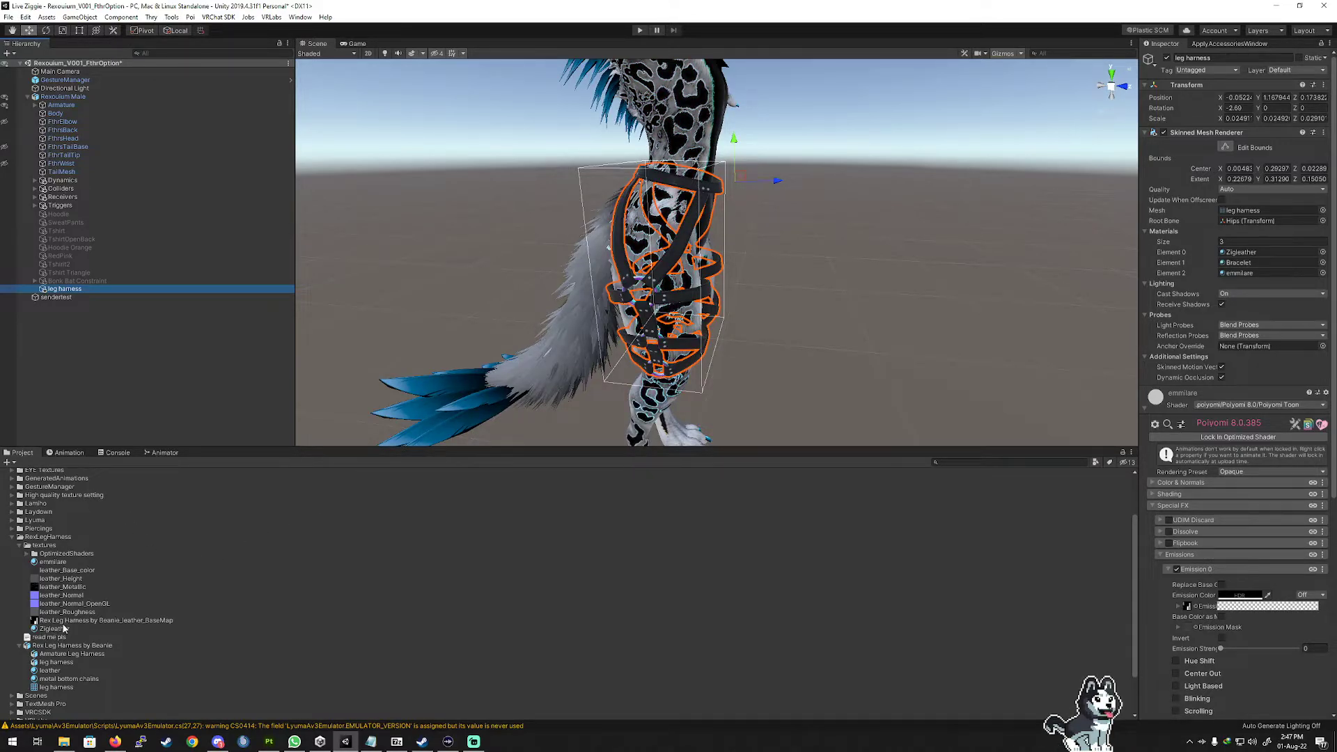
# Assign emmilare to the leg harness's Element 1 and the Bracelet material from the Piercings folder to Element 2.
pyautogui.moveTo(47, 567); pyautogui.dragTo(1249, 265)
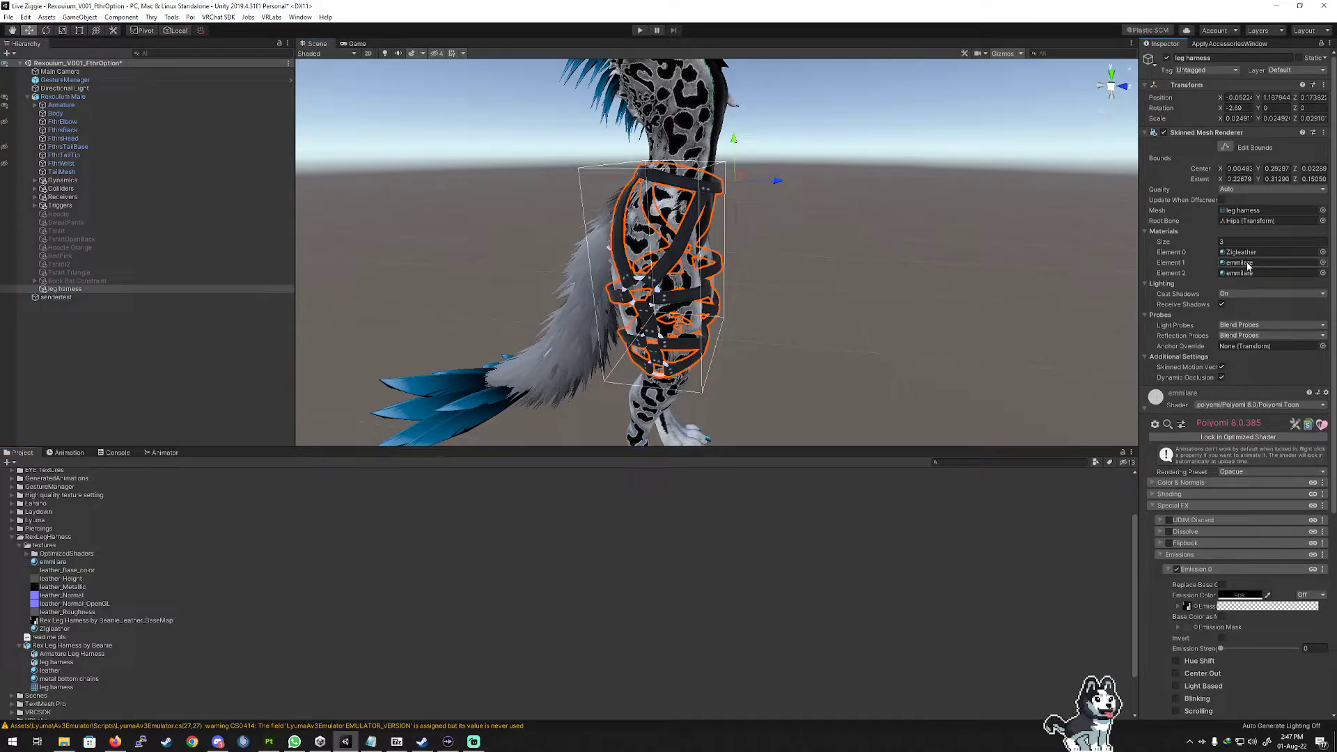
pyautogui.click(12, 529)
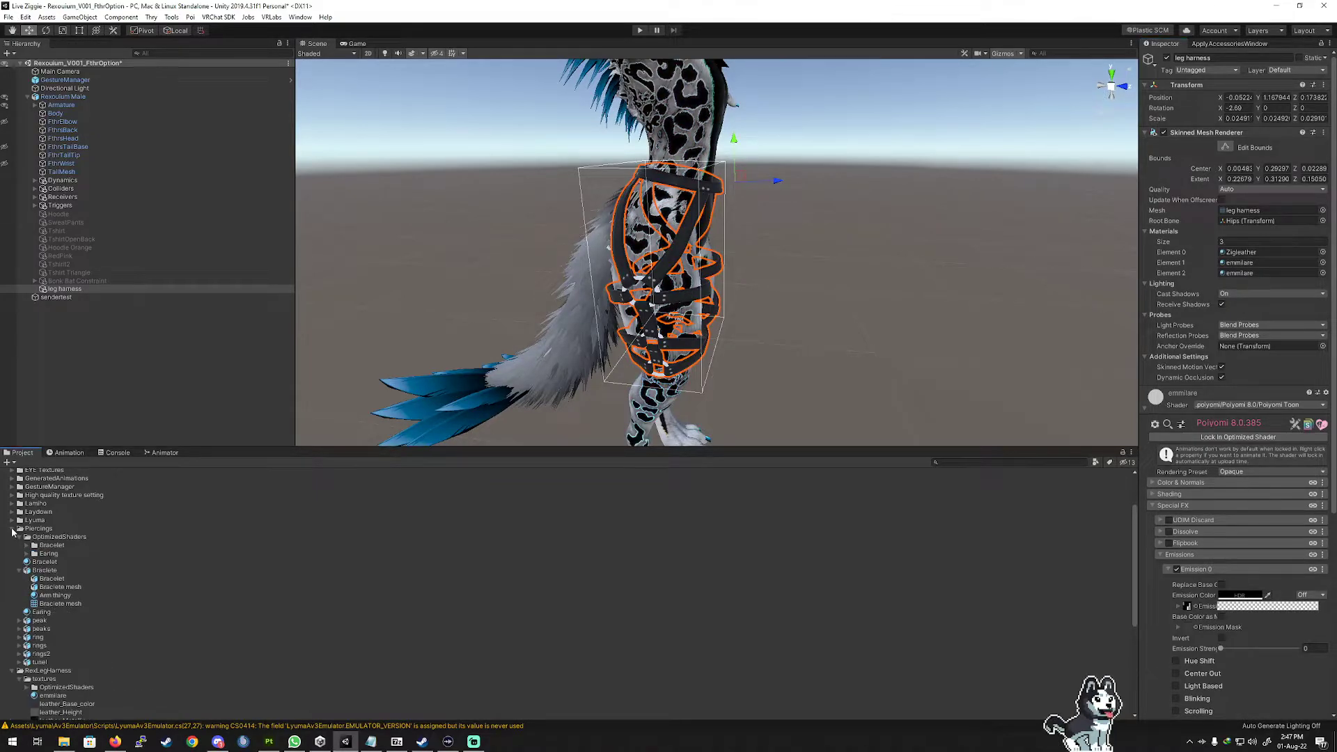
pyautogui.moveTo(44, 562); pyautogui.dragTo(1247, 274)
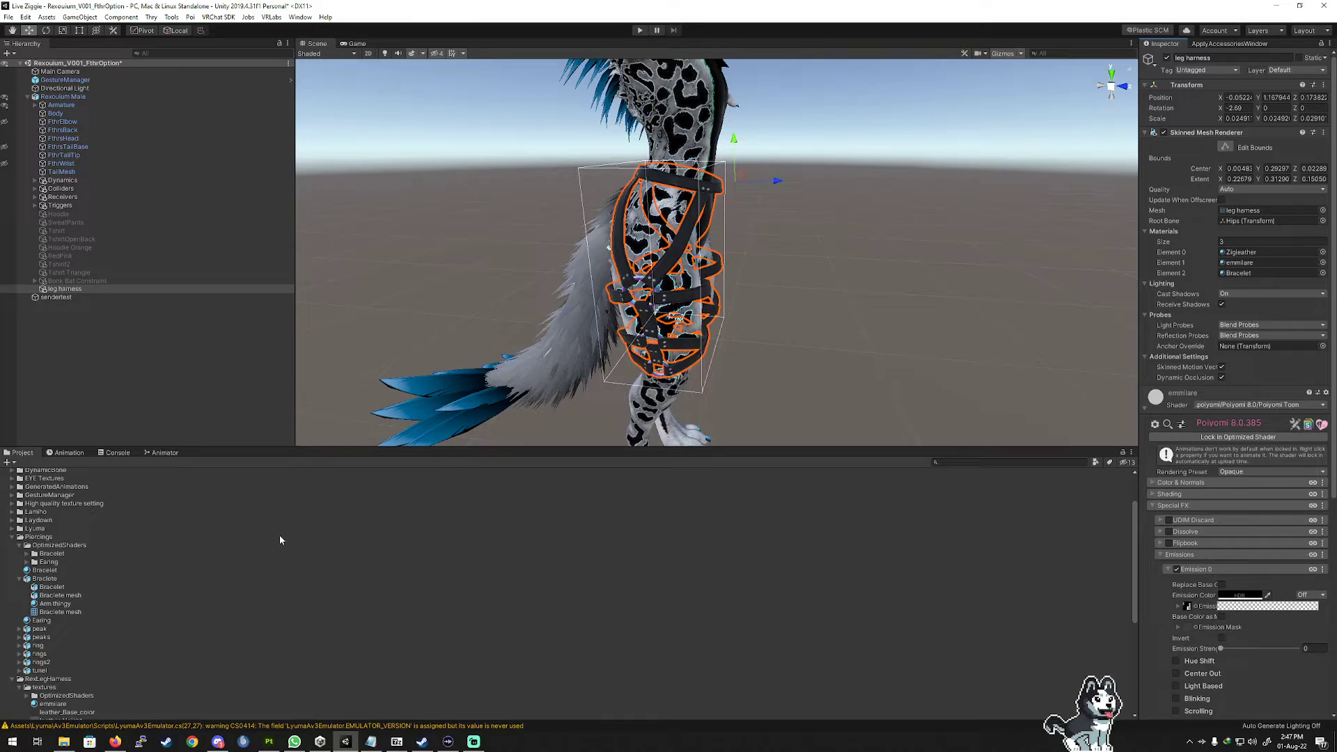
# Set the leg harness's materials to emmilare in Element 0, Zigleather in Element 1 and emmilare in Element 2.
pyautogui.scroll(-2, 65, 624)
pyautogui.scroll(-3, 66, 624)
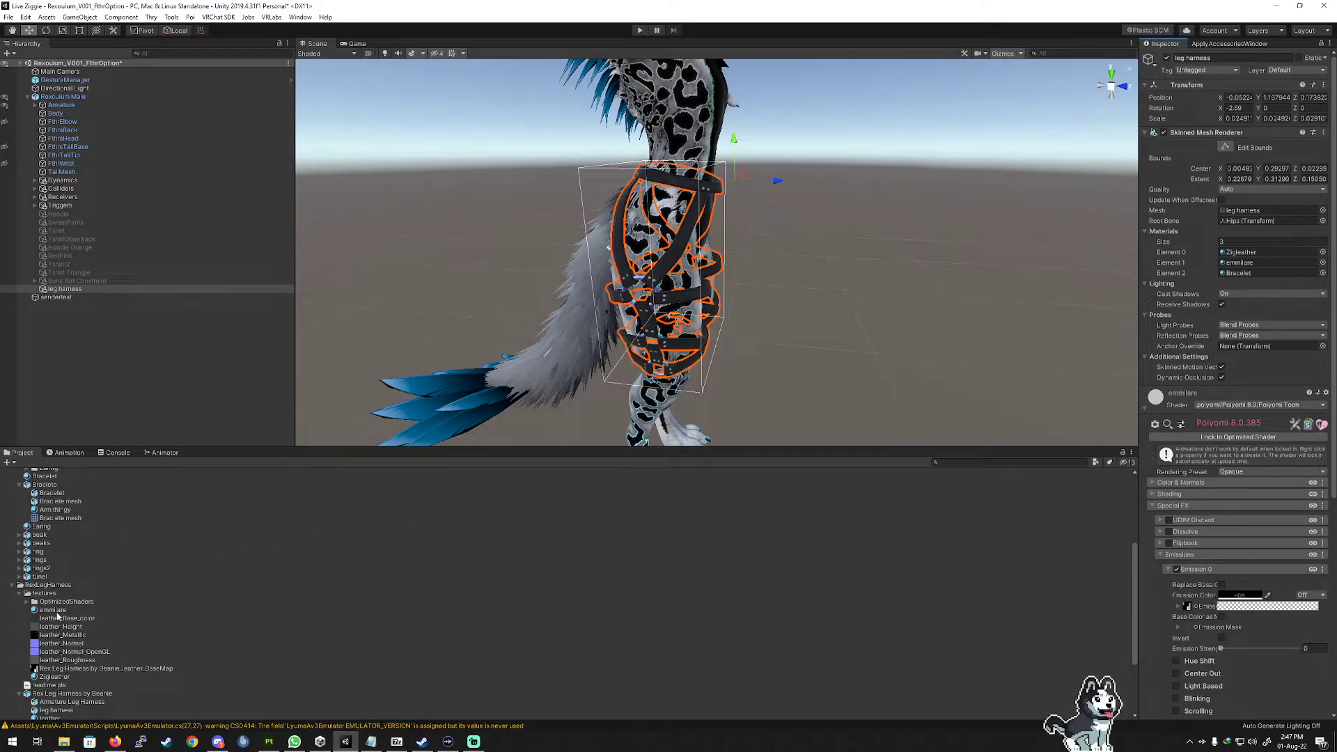
pyautogui.moveTo(53, 615); pyautogui.dragTo(1246, 255)
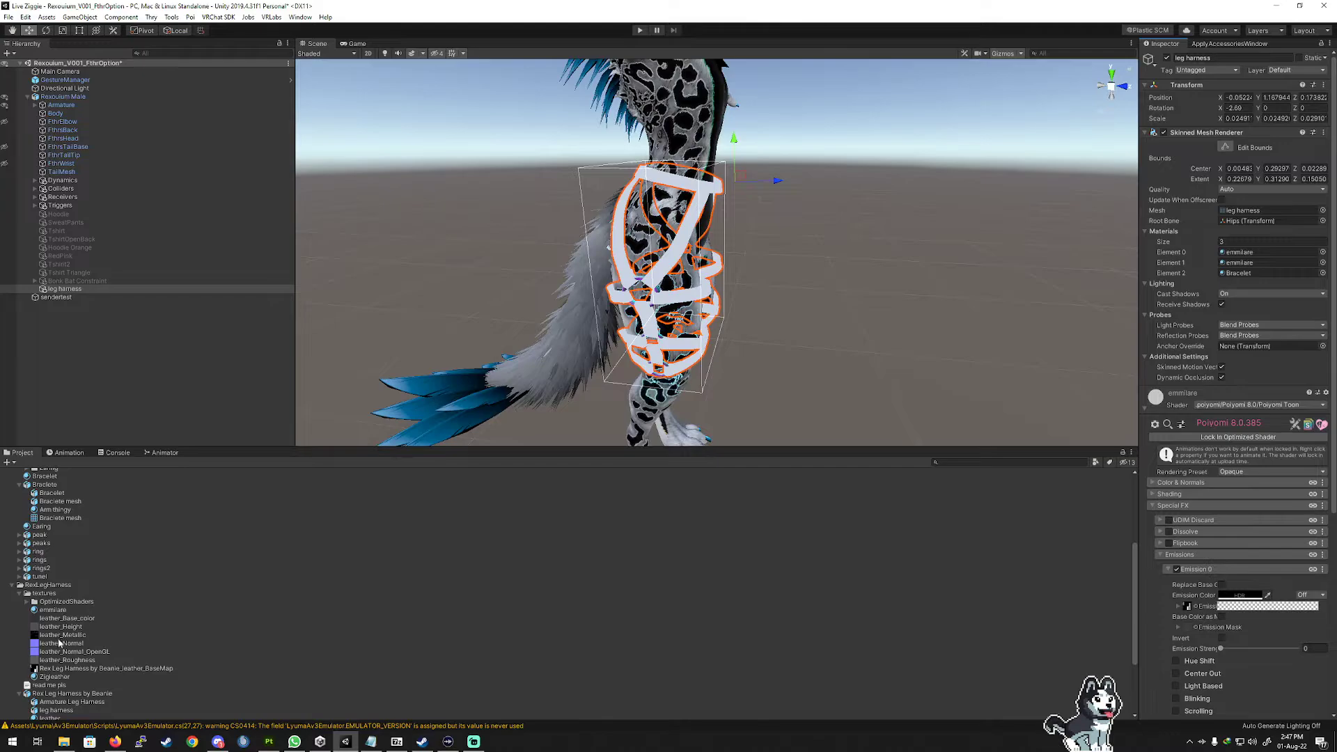
pyautogui.scroll(-3, 59, 644)
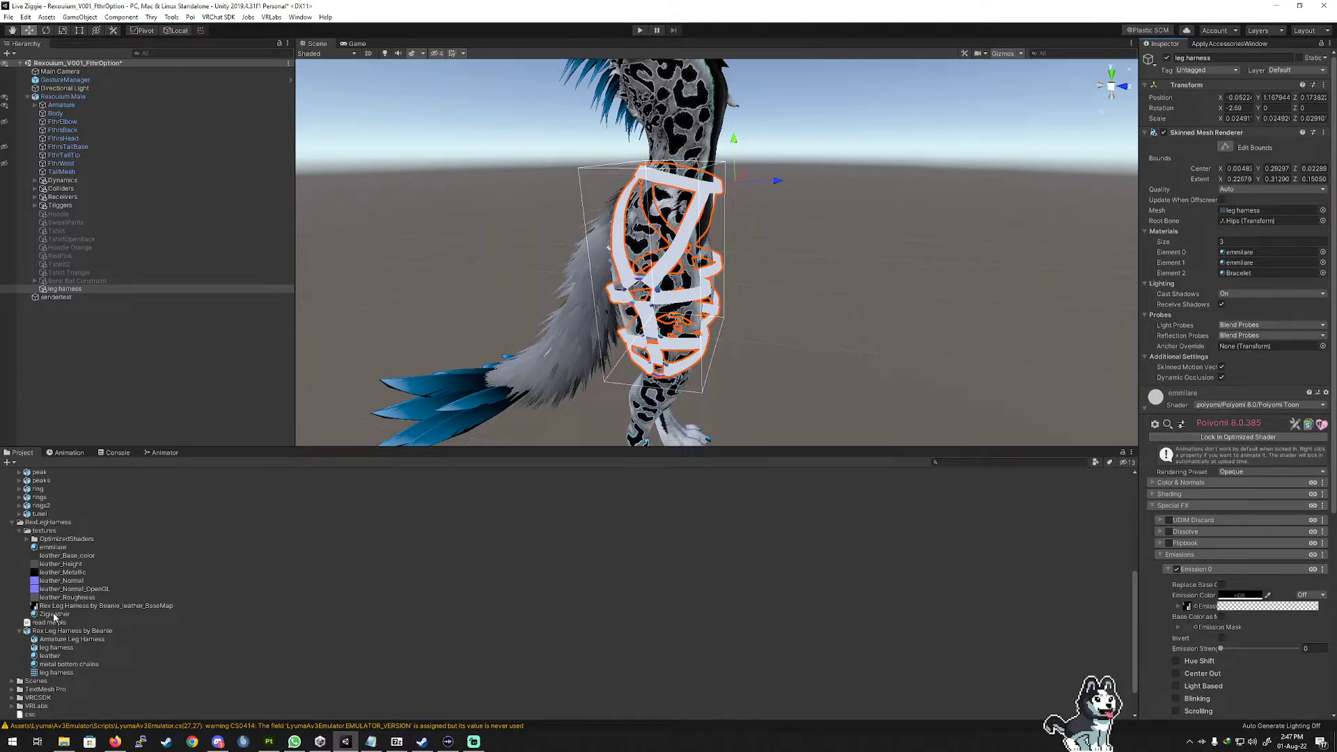
pyautogui.moveTo(54, 617); pyautogui.dragTo(1252, 266)
pyautogui.scroll(5, 814, 362)
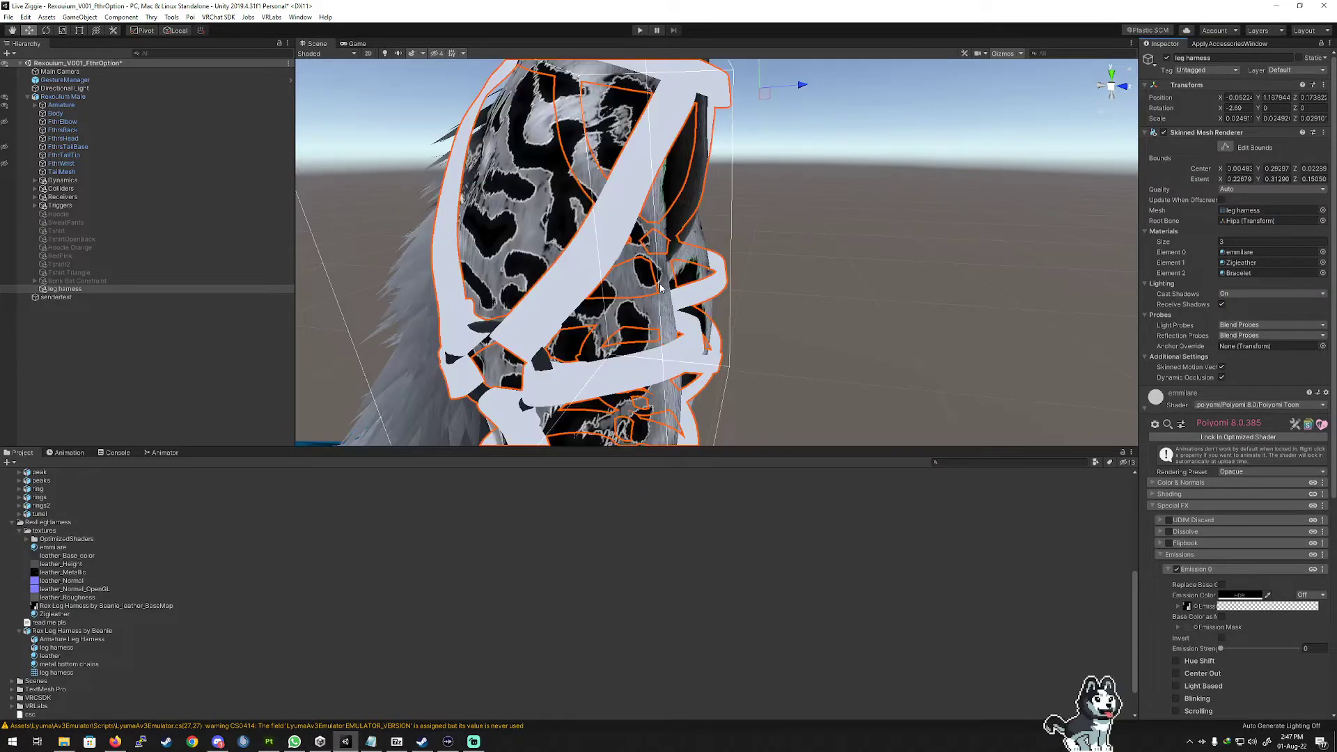
pyautogui.scroll(-5, 662, 287)
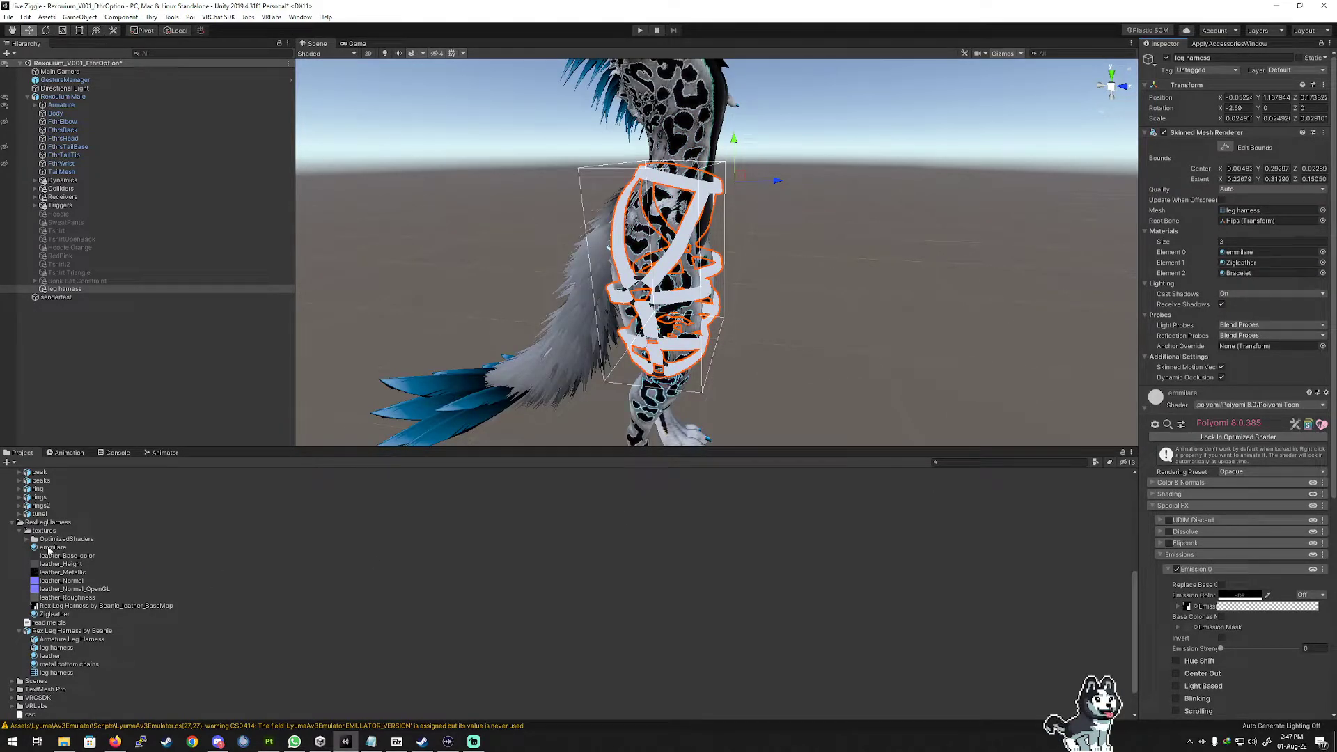
pyautogui.moveTo(48, 548); pyautogui.dragTo(1249, 277)
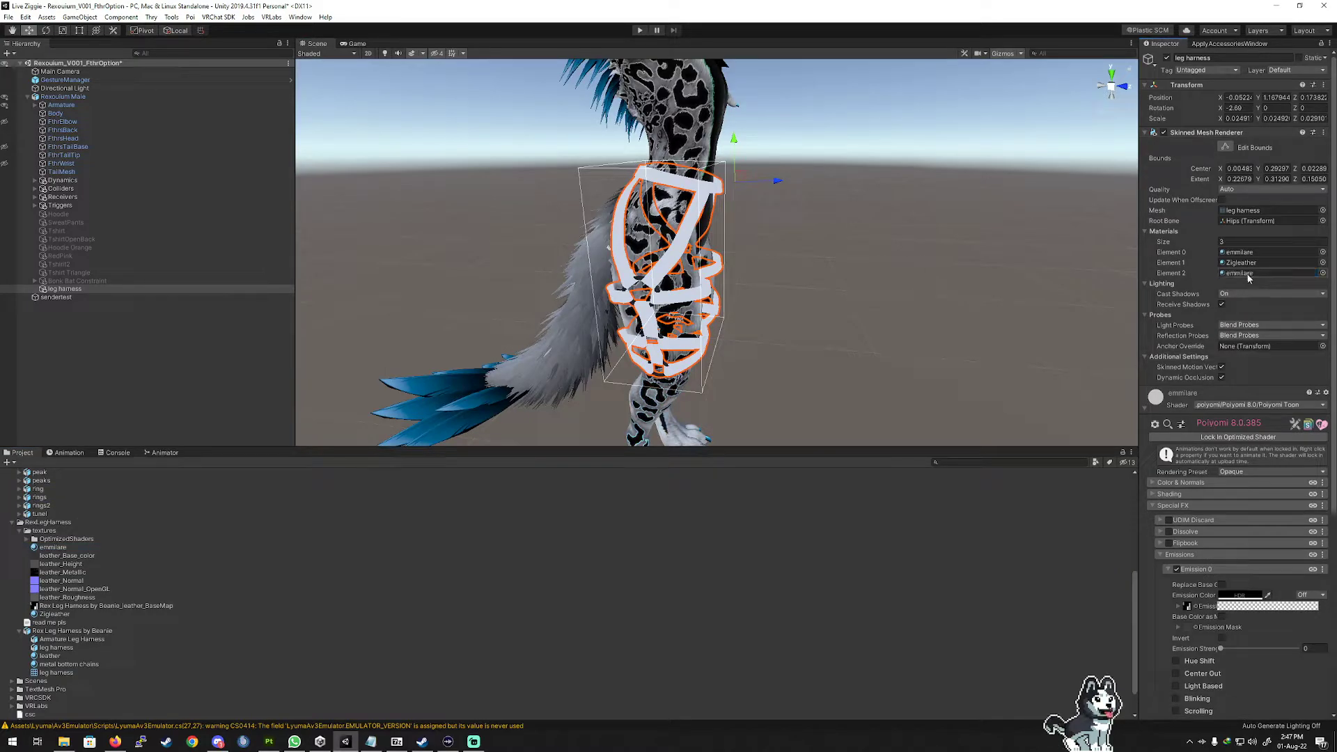
pyautogui.click(1244, 253)
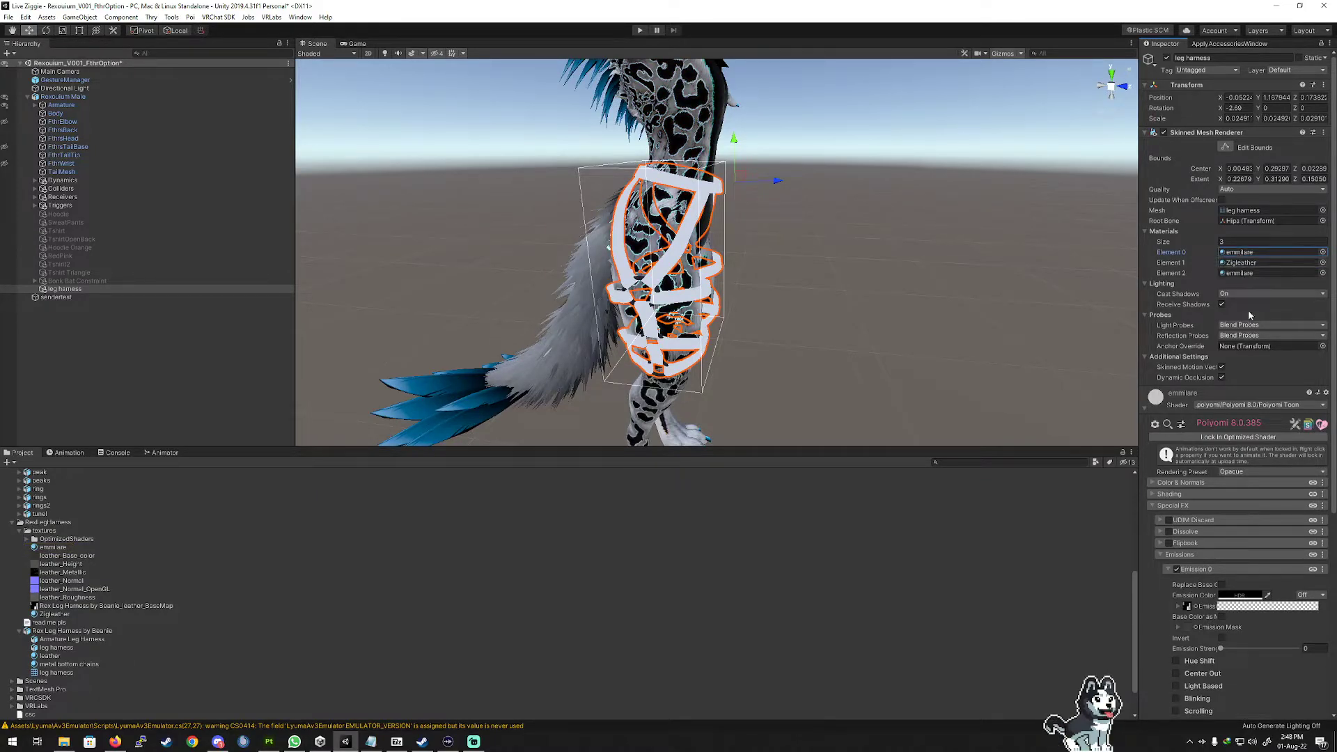
# Set the emmilare material's Emission 0 color to light pink, RGB 255, 170, 170.
pyautogui.scroll(-3, 1194, 591)
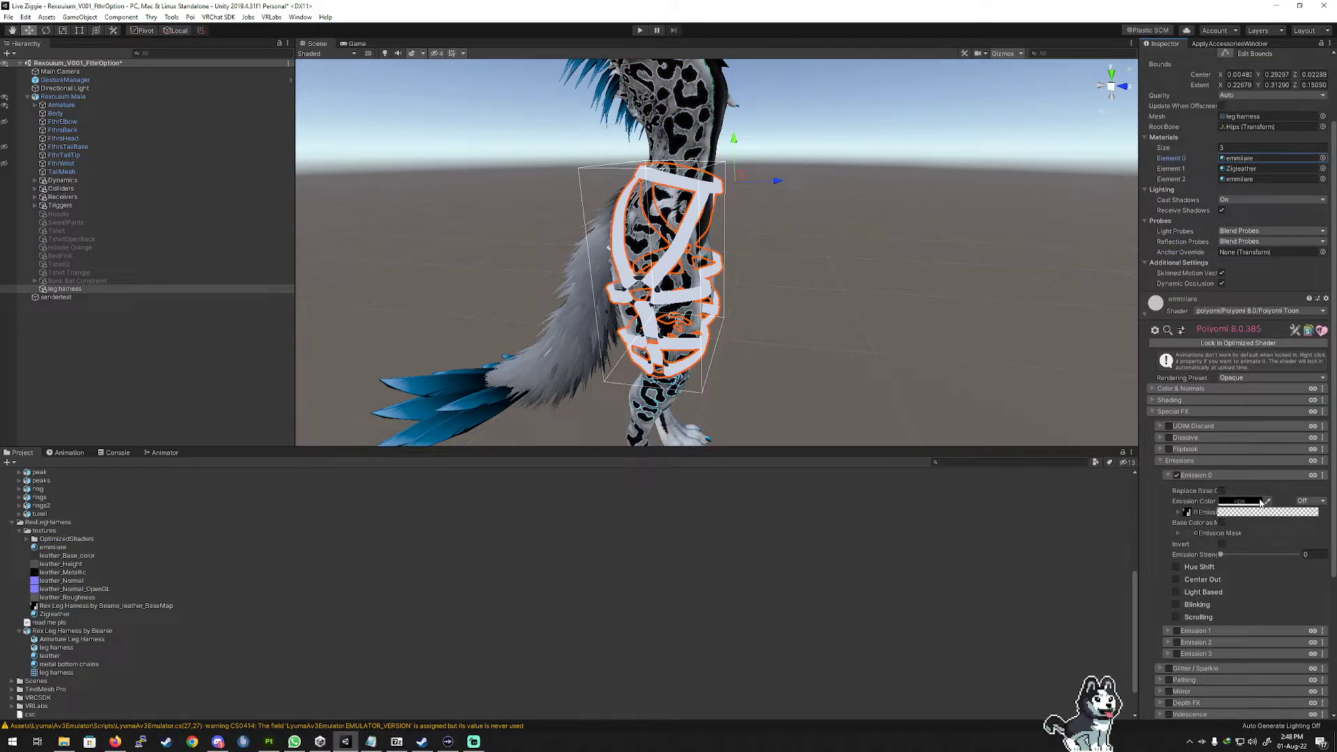
pyautogui.click(1230, 502)
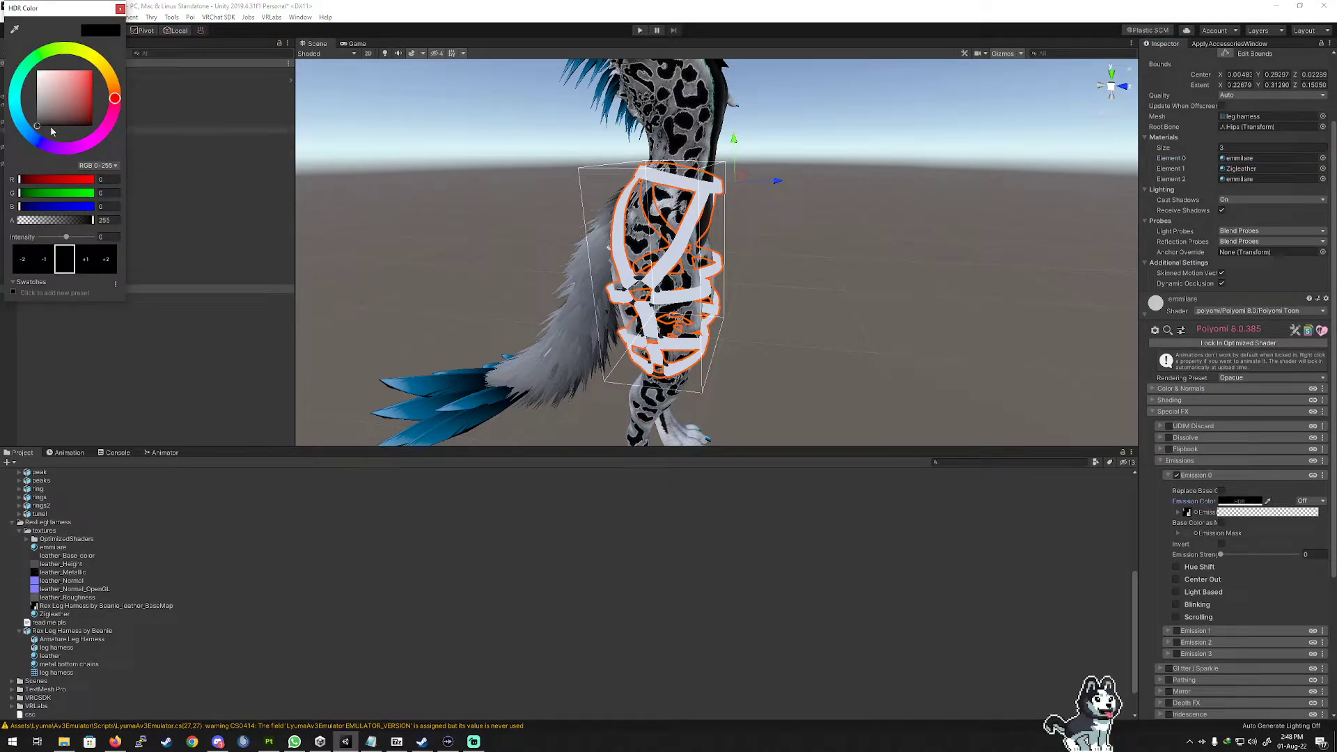
pyautogui.moveTo(51, 118); pyautogui.dragTo(56, 70)
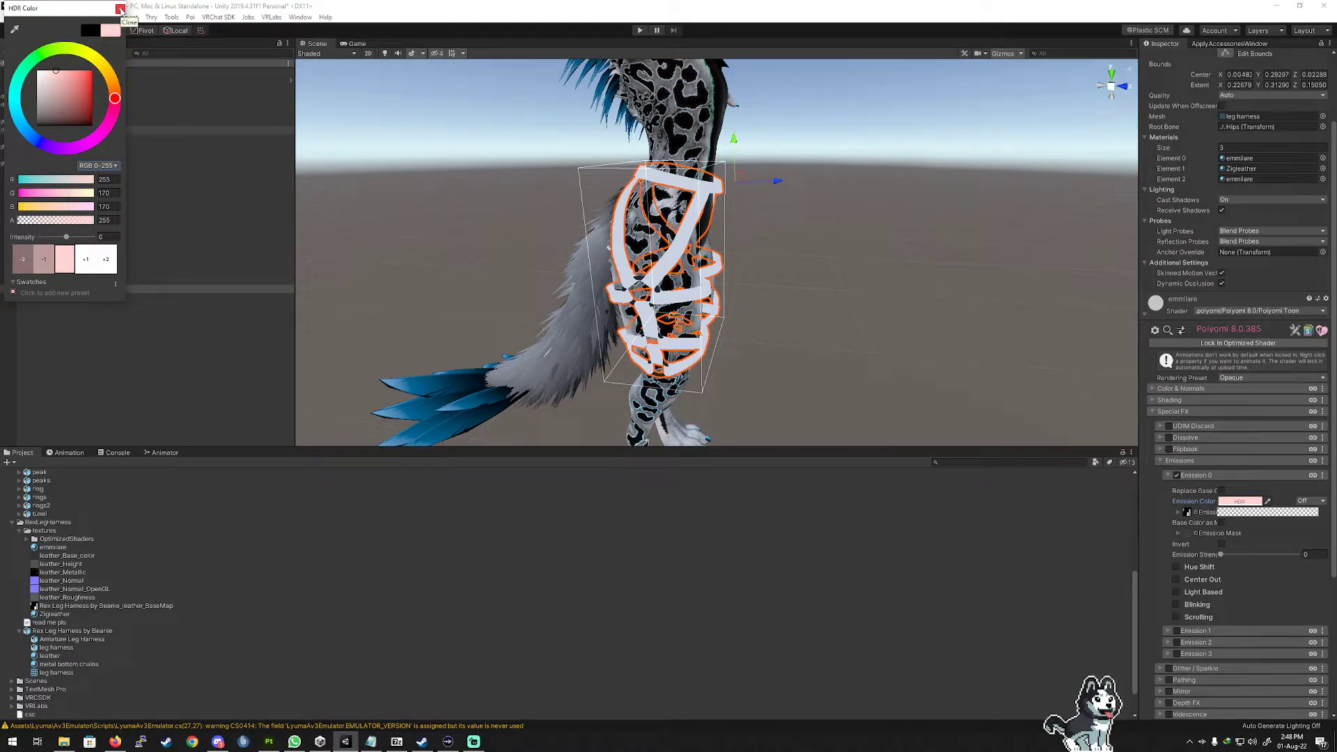
pyautogui.click(120, 9)
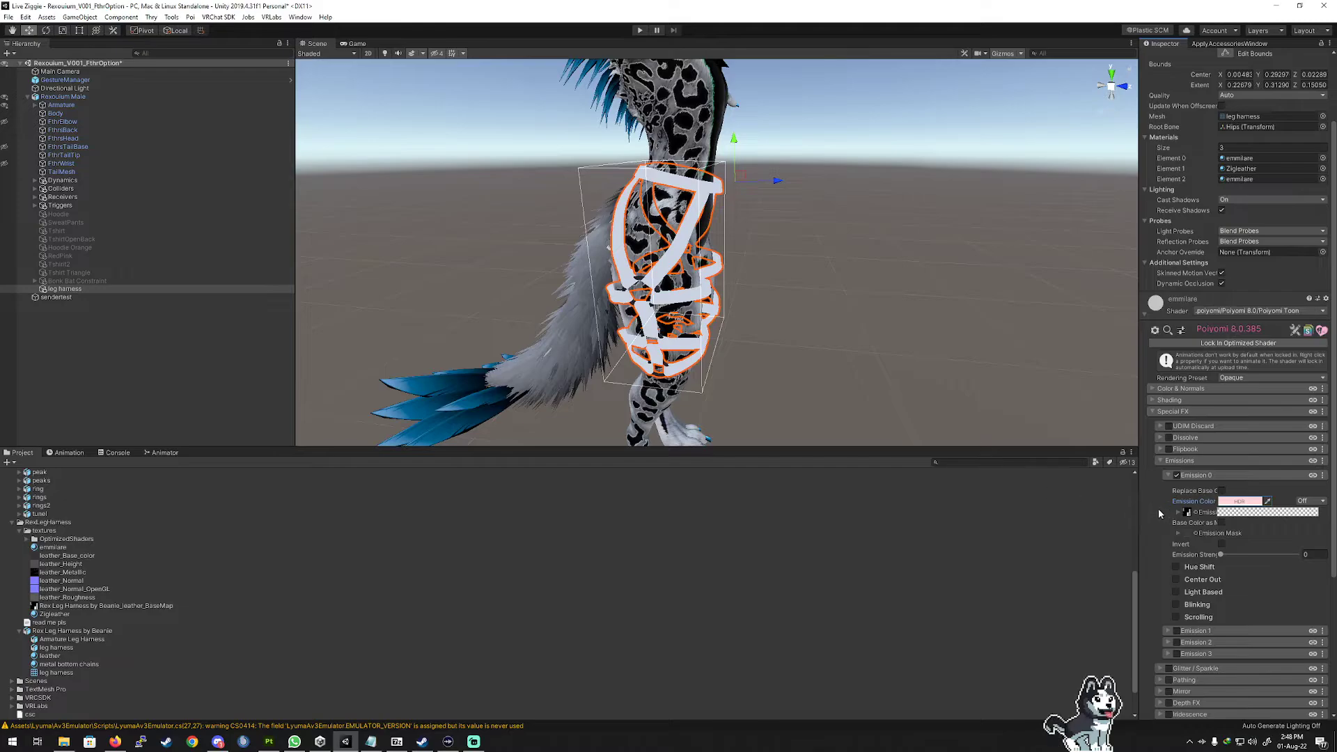
# Set the emmilare material's Emission 0 map to None and assign the leather BaseMap texture as its Emission Mask.
pyautogui.click(1188, 513)
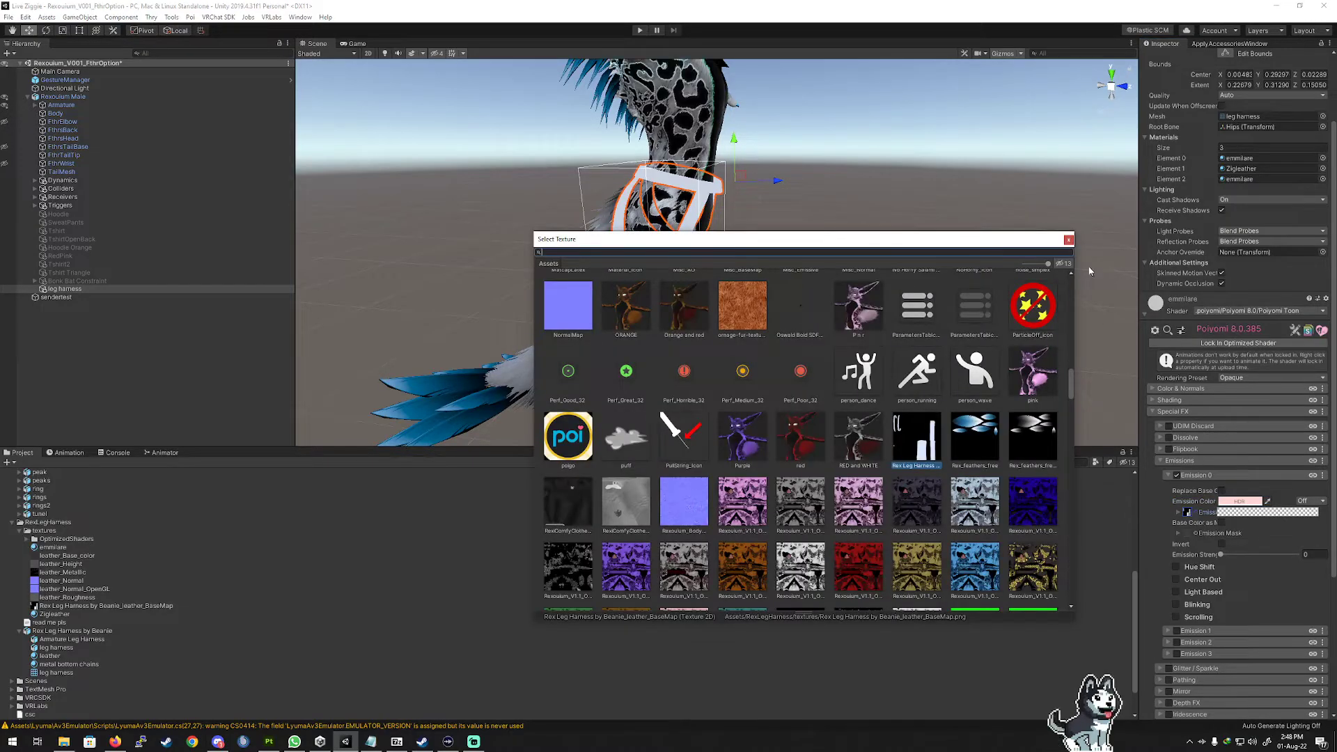
pyautogui.press('Escape')
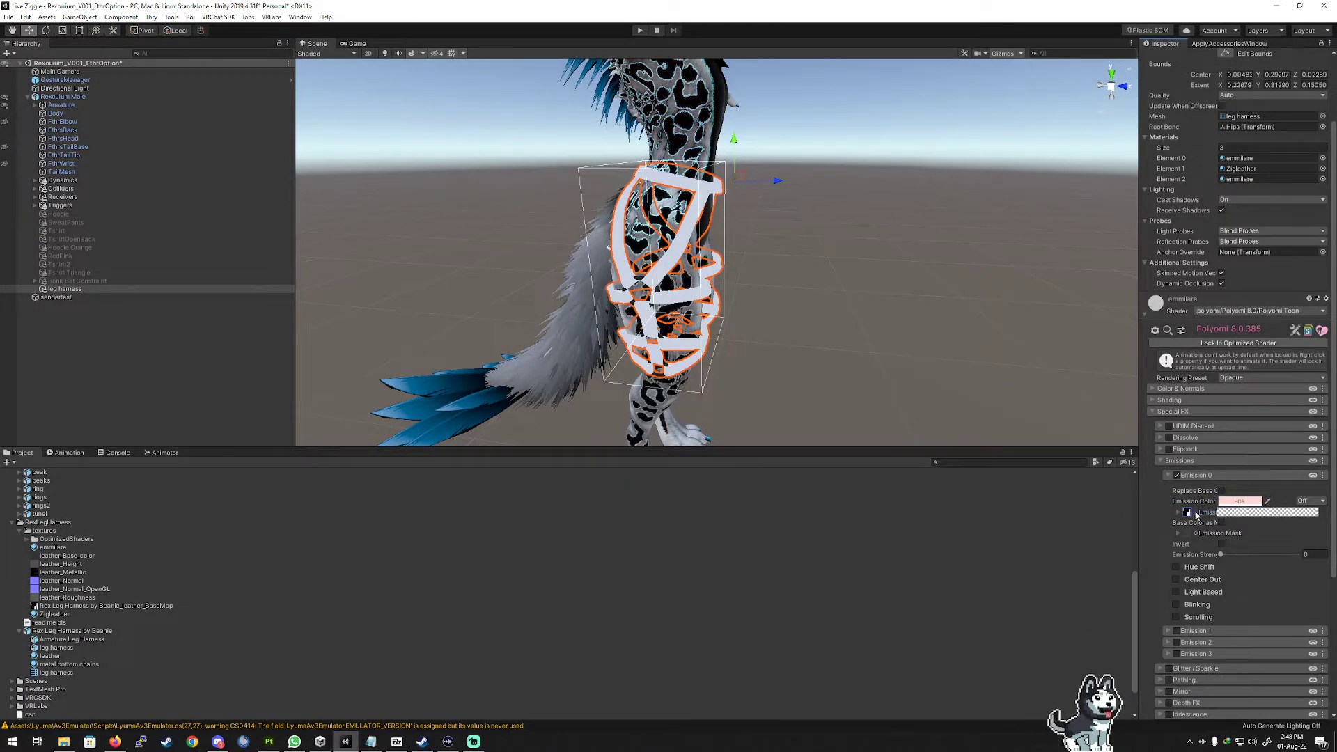
pyautogui.click(1189, 513)
pyautogui.scroll(-5, 611, 356)
pyautogui.scroll(10, 602, 360)
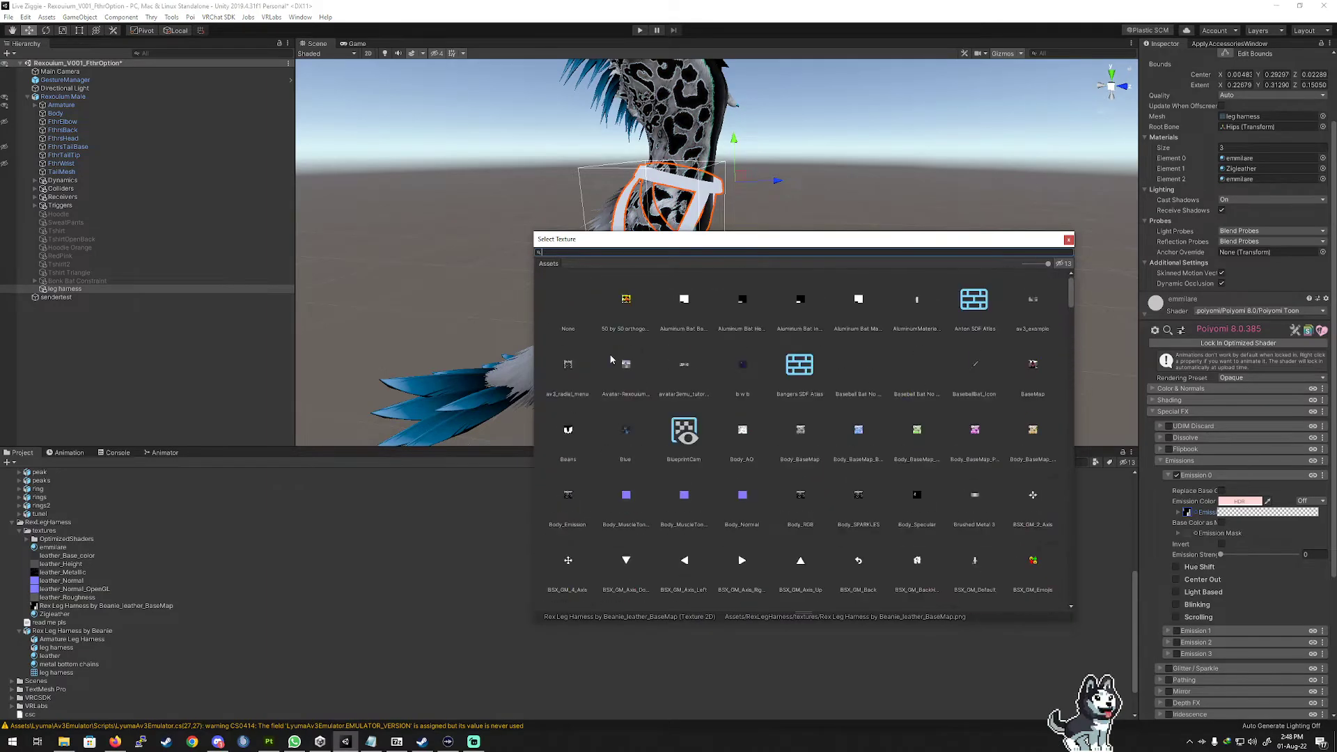
pyautogui.click(575, 299)
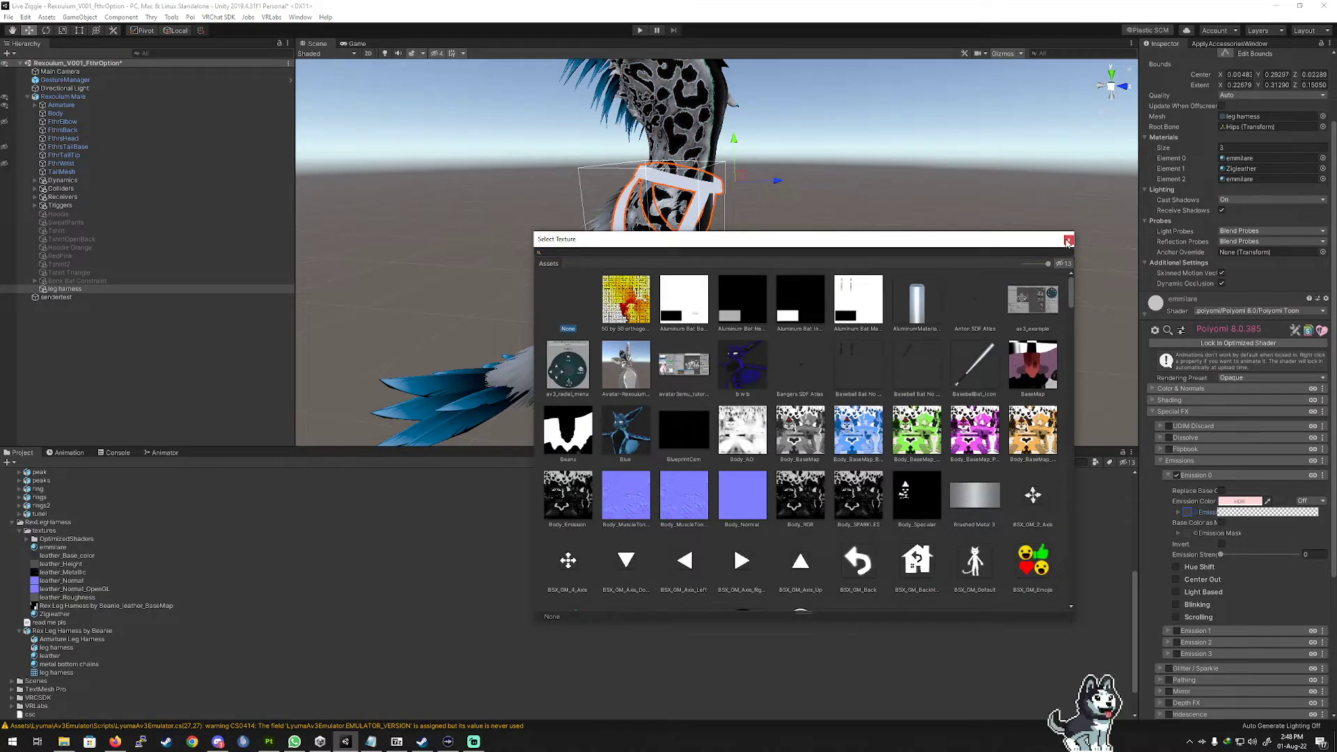
pyautogui.click(1068, 241)
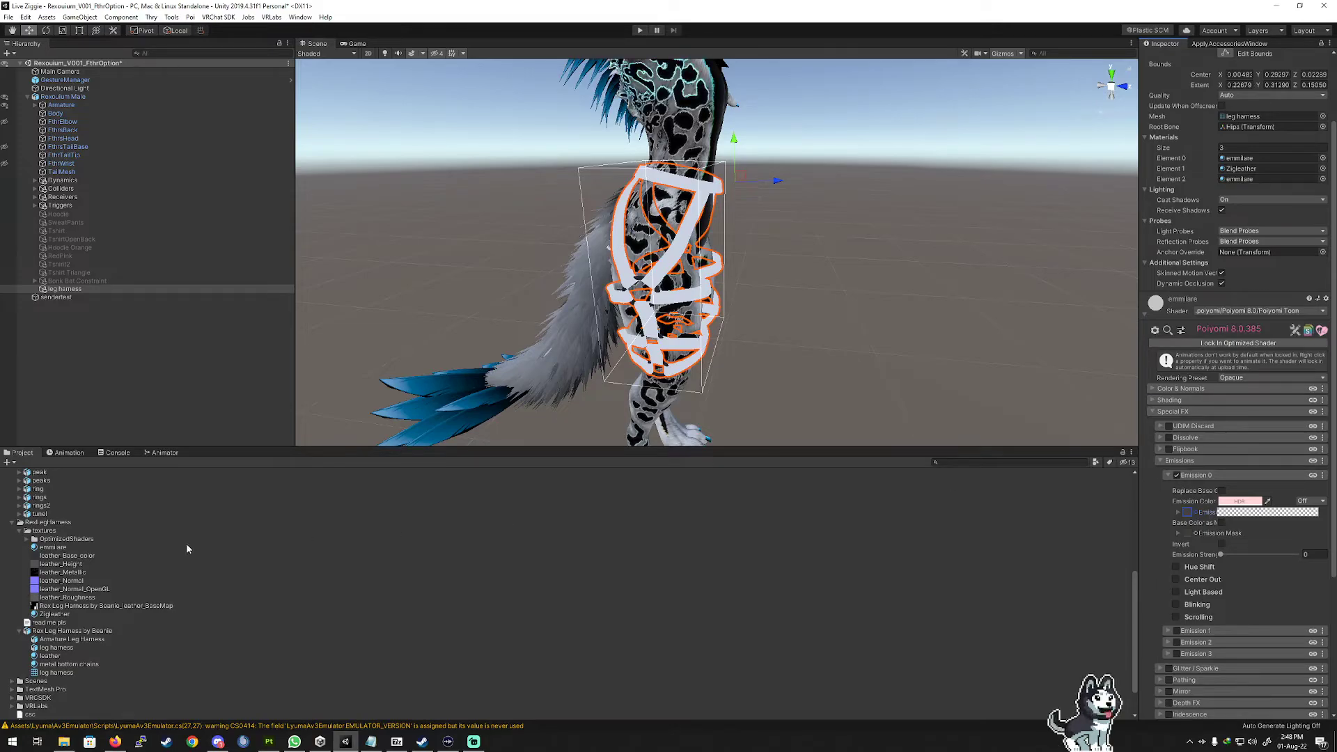
pyautogui.moveTo(72, 609); pyautogui.dragTo(1194, 536)
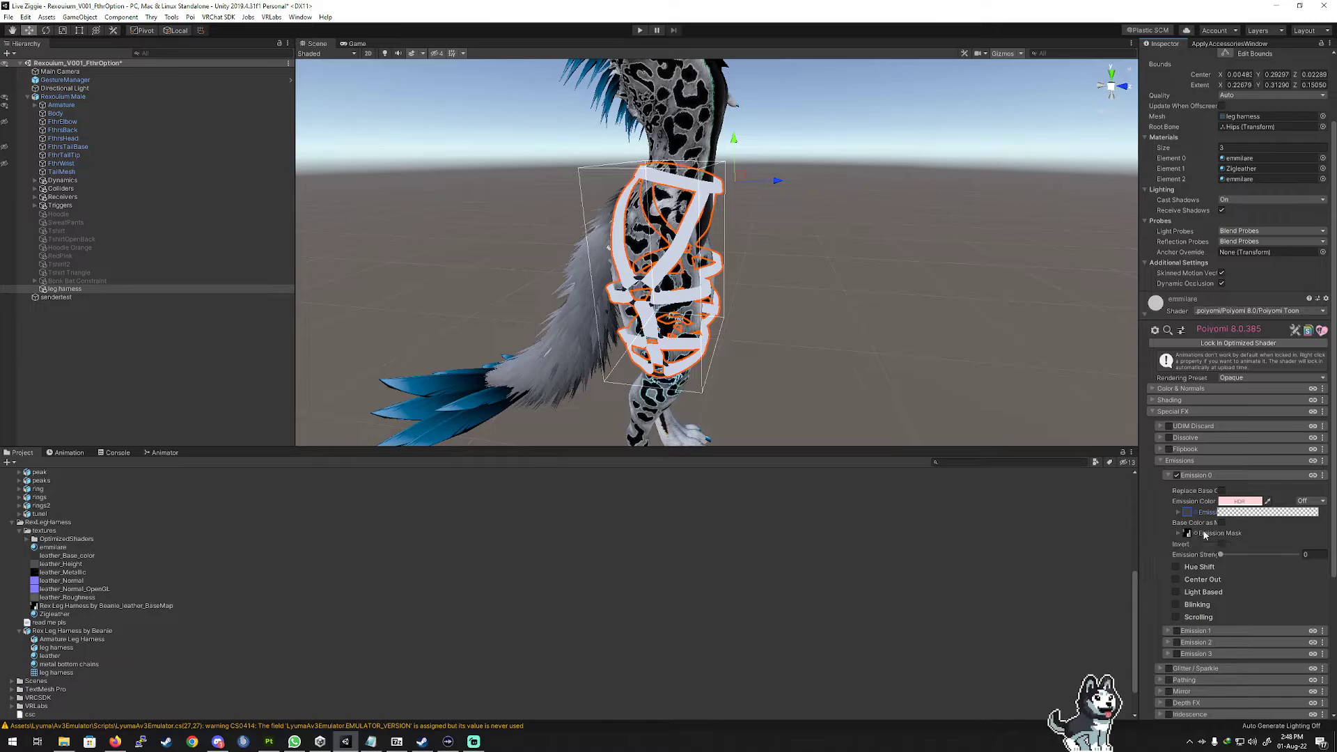
pyautogui.click(1206, 533)
pyautogui.click(1205, 534)
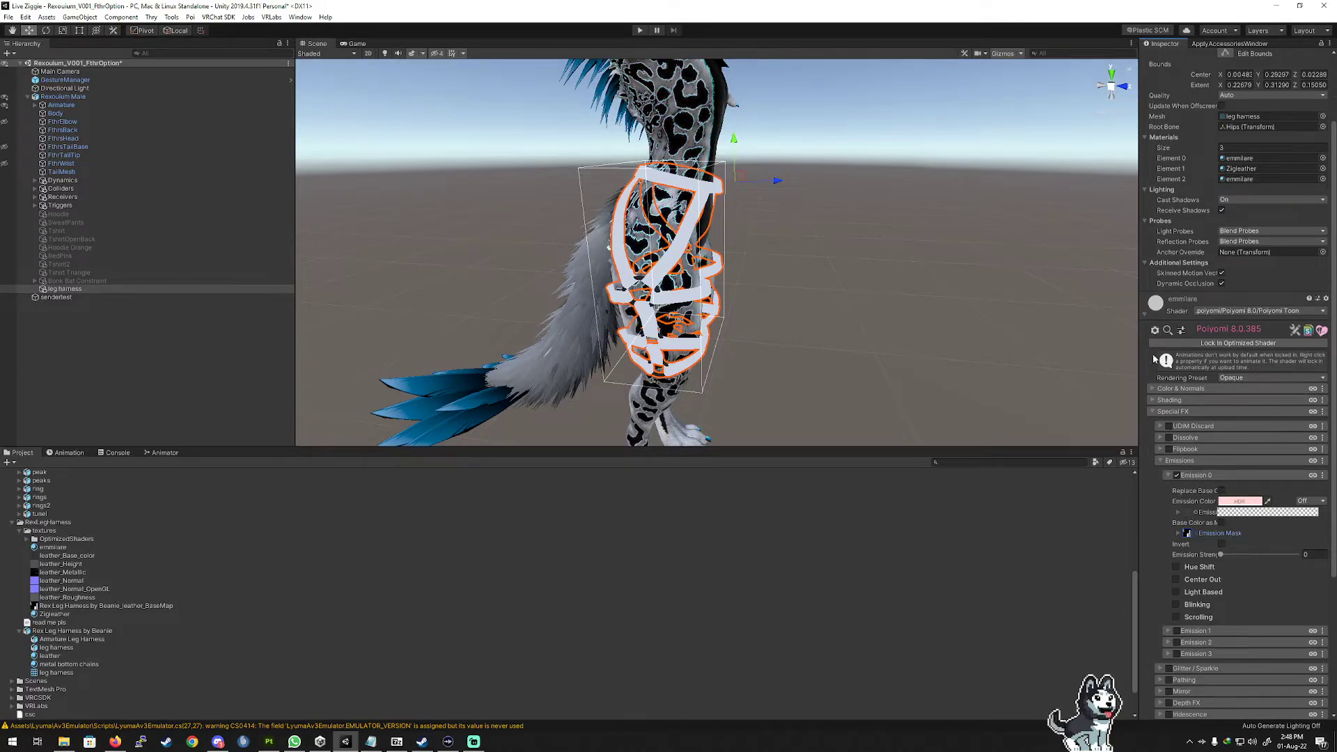
# Assign the leather BaseMap texture as the emmilare material's main color texture.
pyautogui.click(1154, 389)
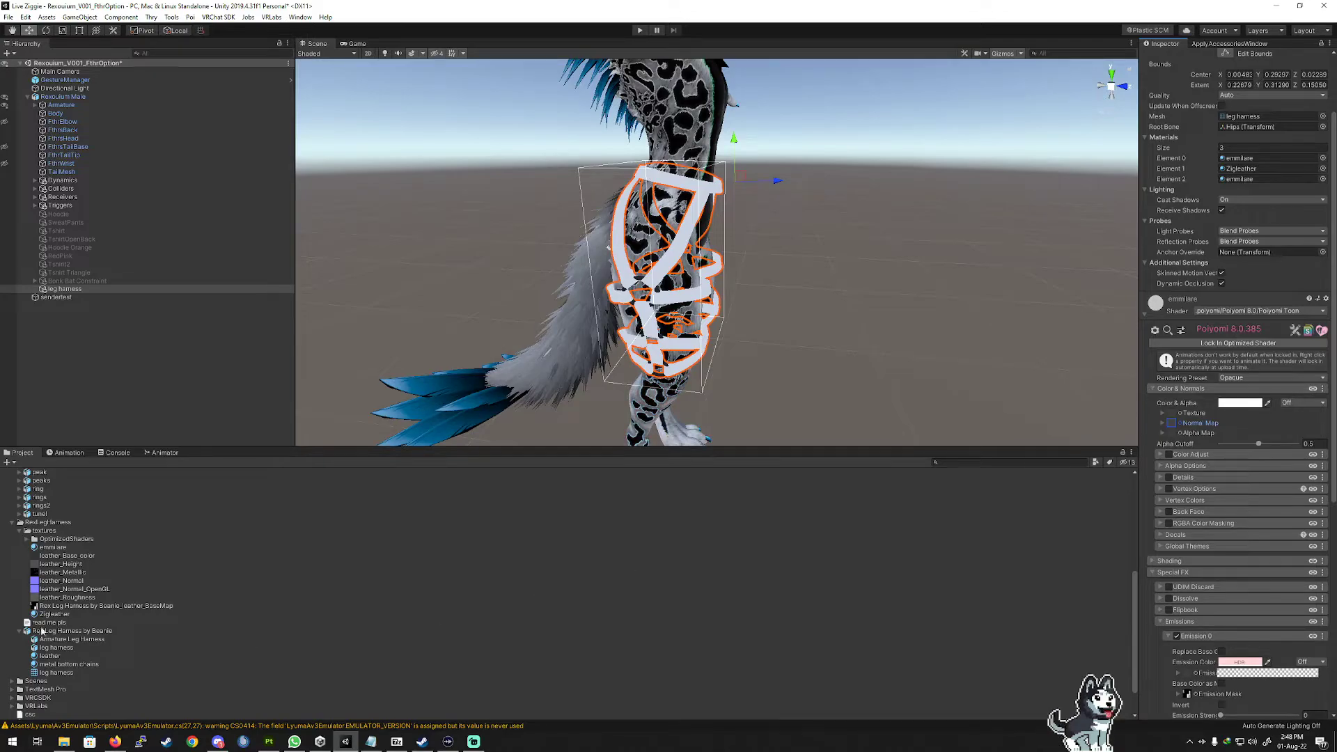
pyautogui.moveTo(64, 608); pyautogui.dragTo(1172, 416)
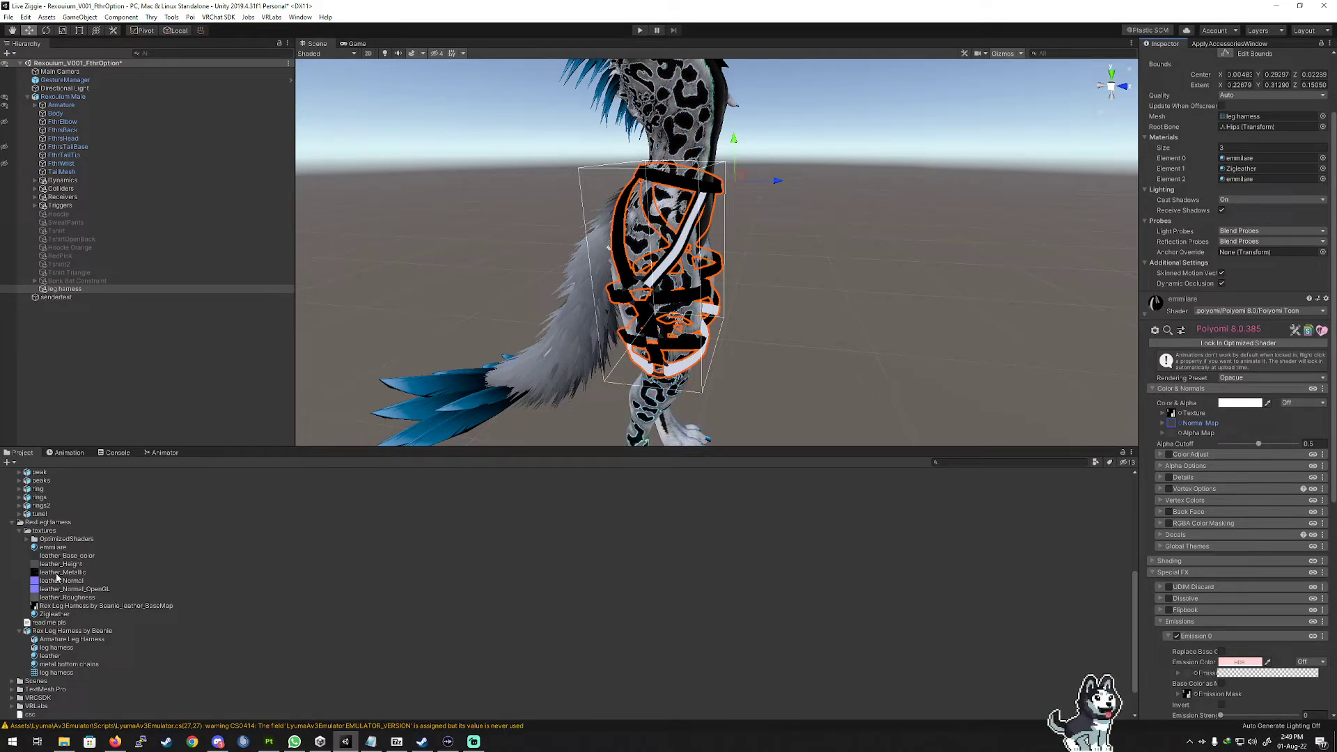
# Reduce the leg harness to 2 materials, with Zigleather in Element 0 and the Bracelet material from the Piercings folder in Element 1.
pyautogui.click(1219, 147)
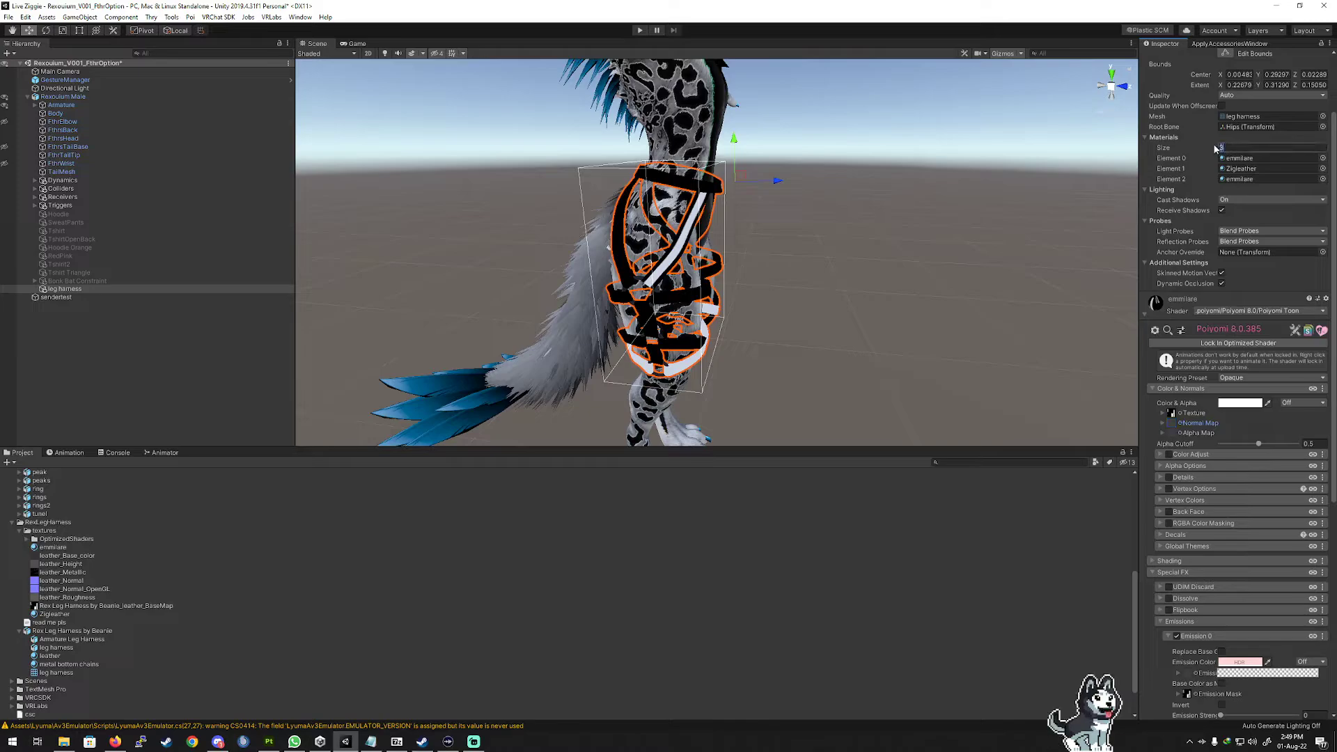
pyautogui.write('2')
pyautogui.click(1187, 159)
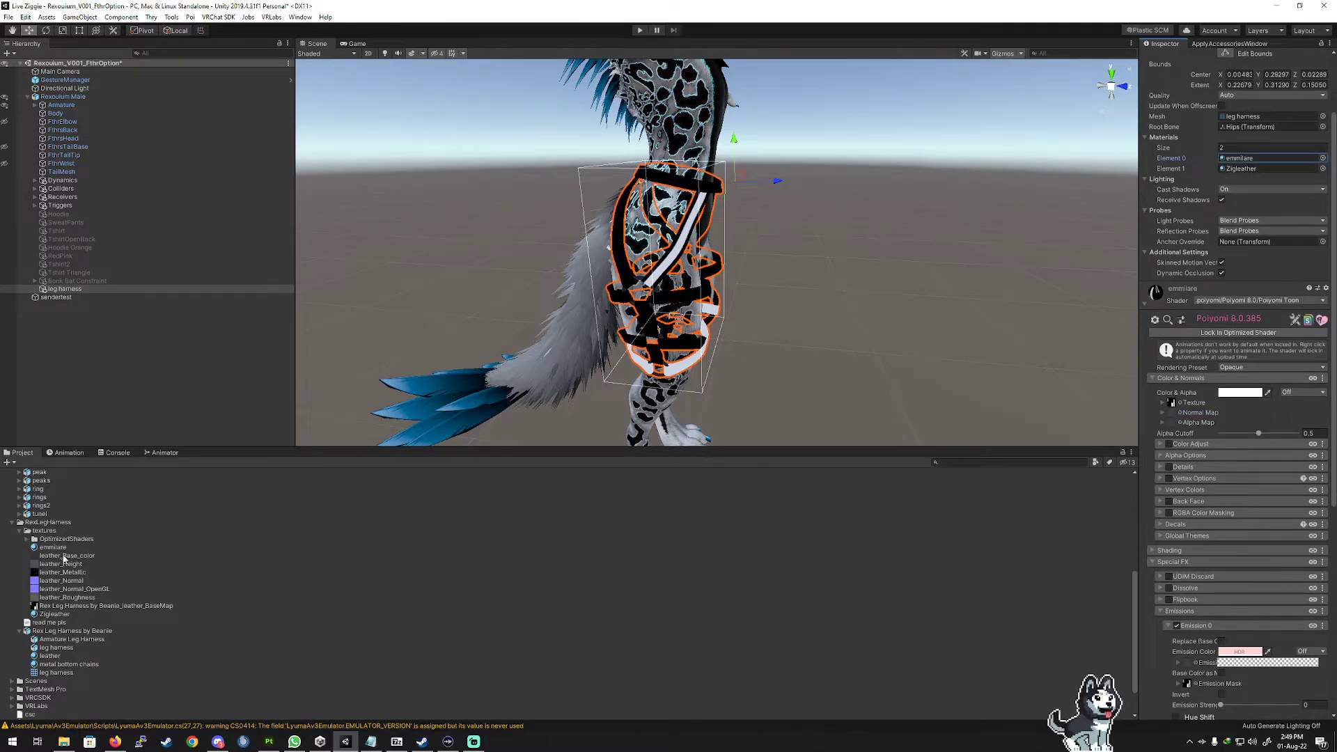
pyautogui.moveTo(53, 616); pyautogui.dragTo(1250, 160)
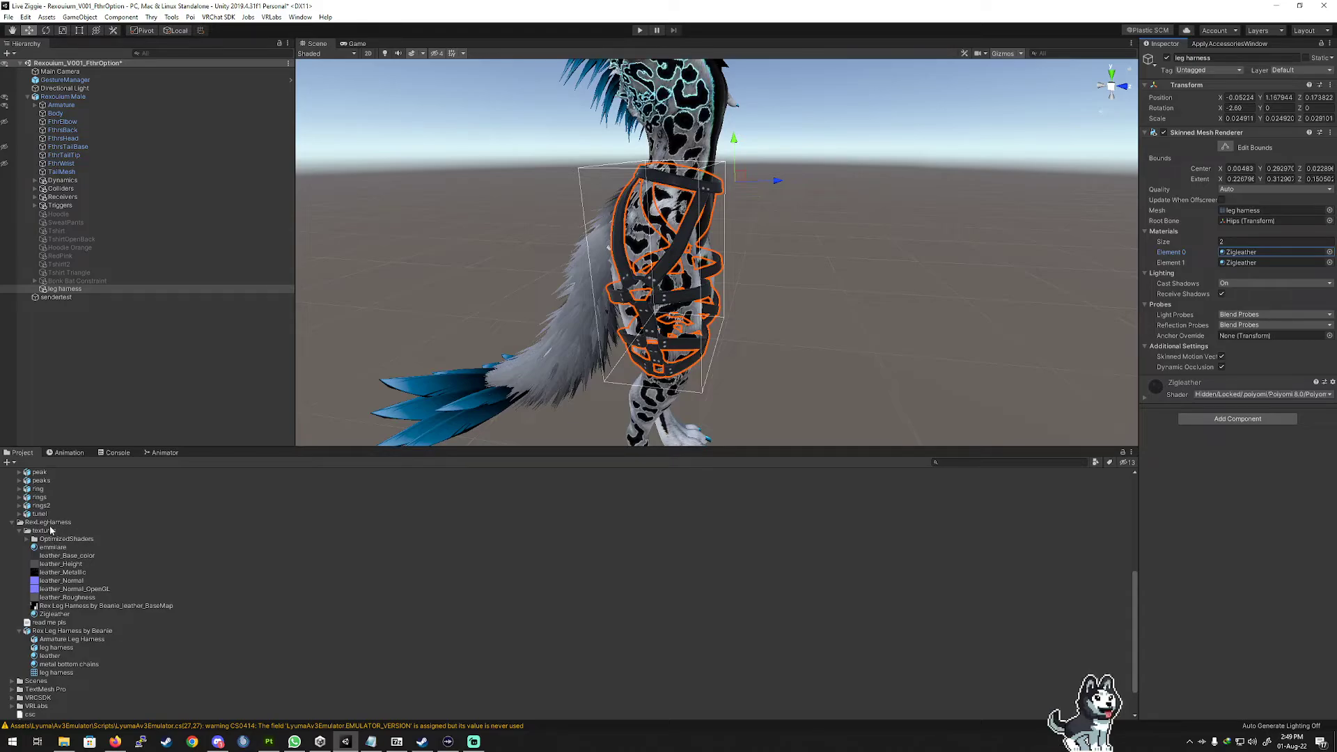
pyautogui.scroll(3, 48, 536)
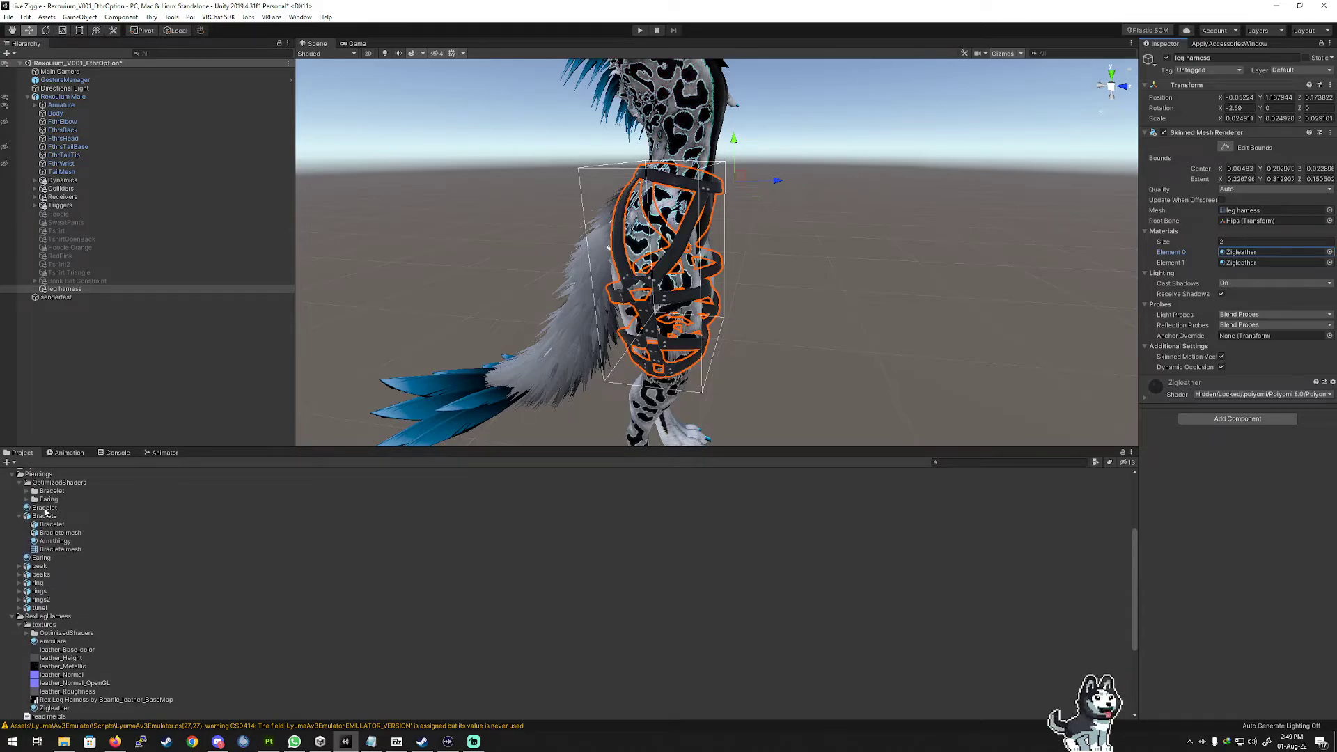
pyautogui.moveTo(45, 509); pyautogui.dragTo(1246, 263)
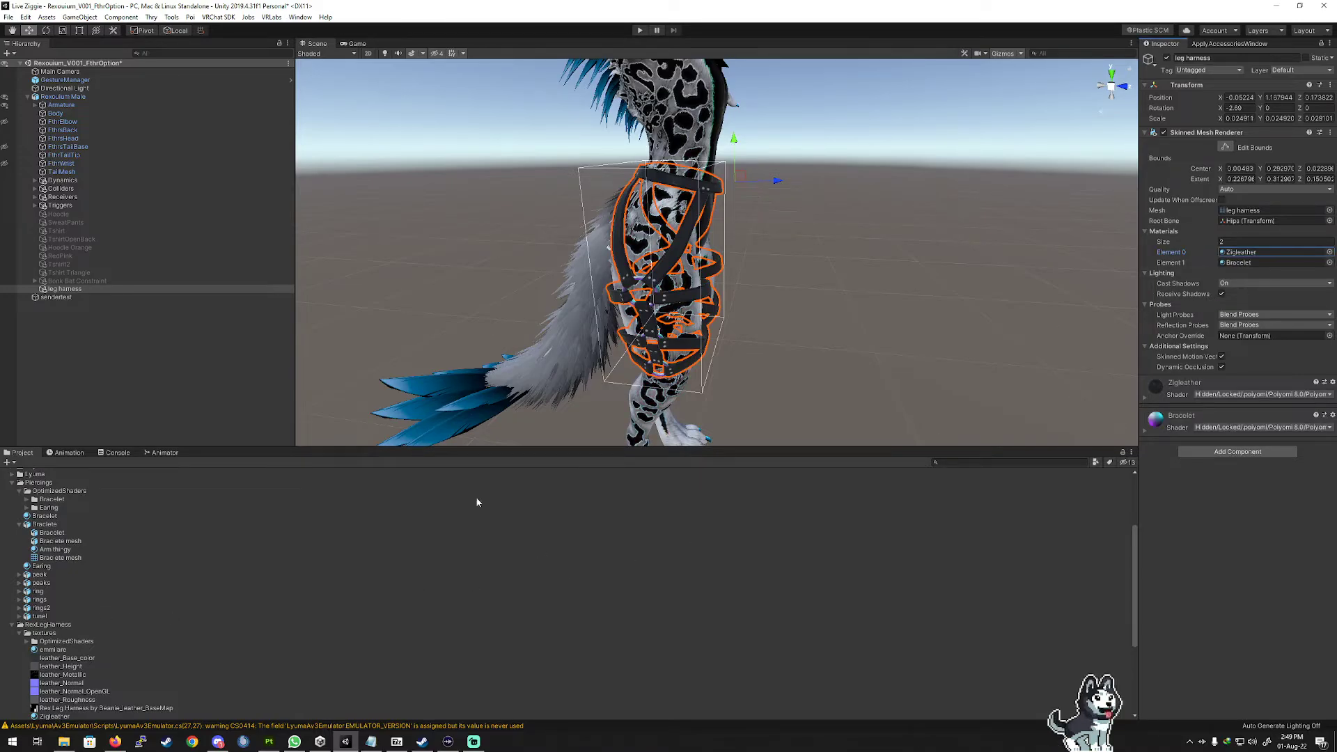
# Unlock the Zigleather material's shader and enable Emission 0 in its Special FX settings.
pyautogui.scroll(-4, 87, 584)
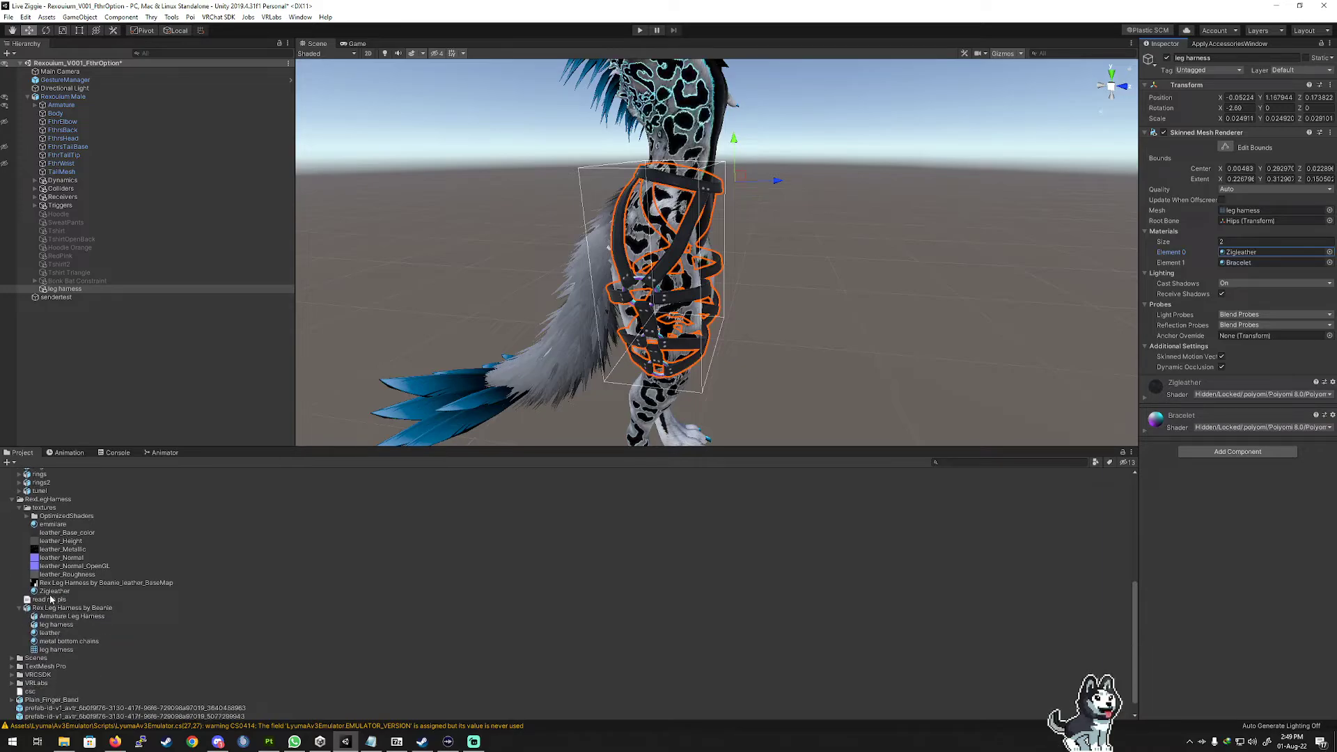
pyautogui.click(50, 592)
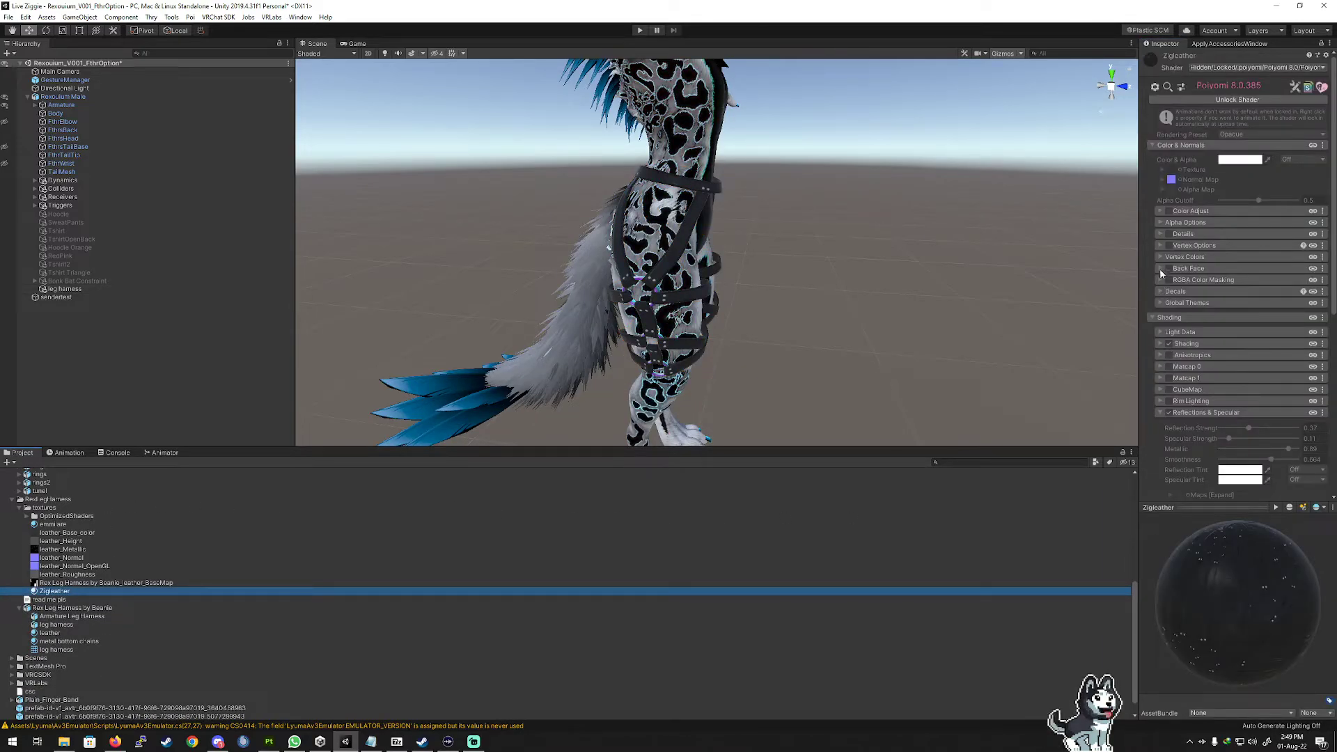
pyautogui.click(1155, 318)
pyautogui.click(1152, 329)
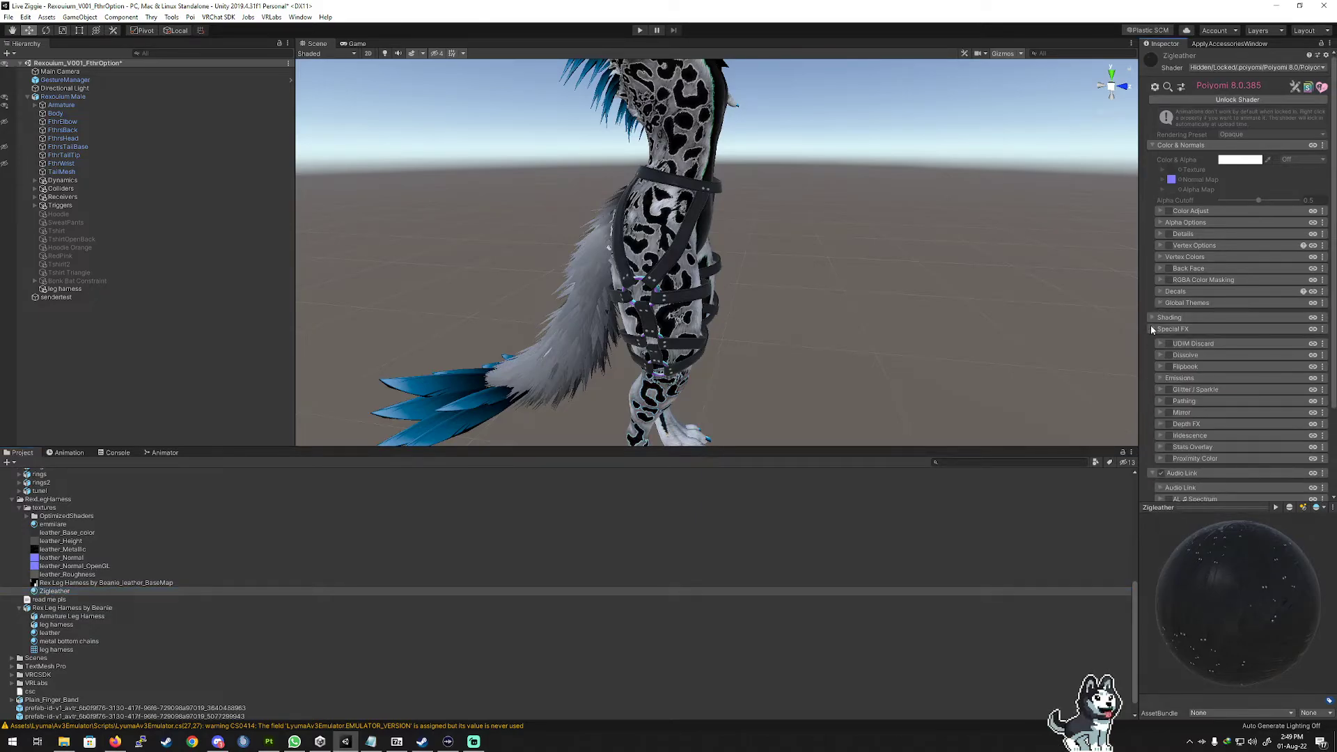
pyautogui.click(1161, 379)
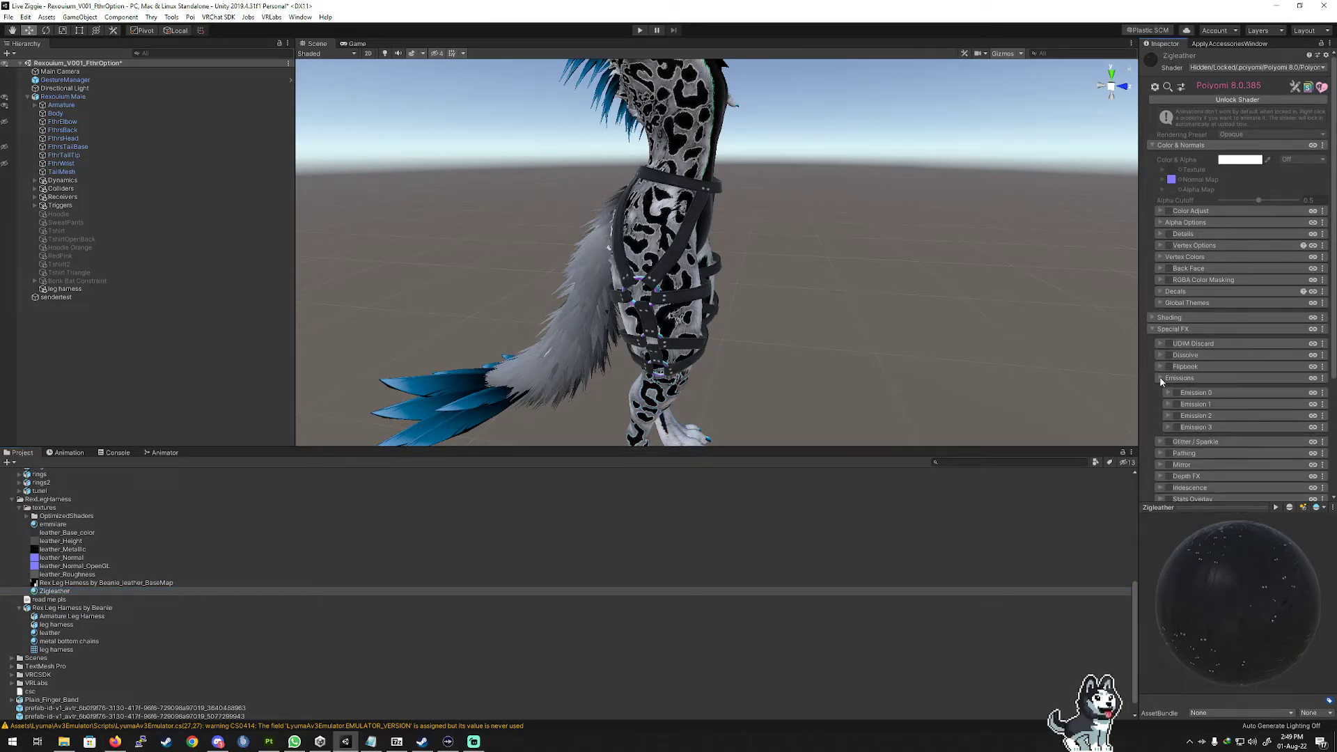
pyautogui.click(1177, 393)
pyautogui.click(1177, 393)
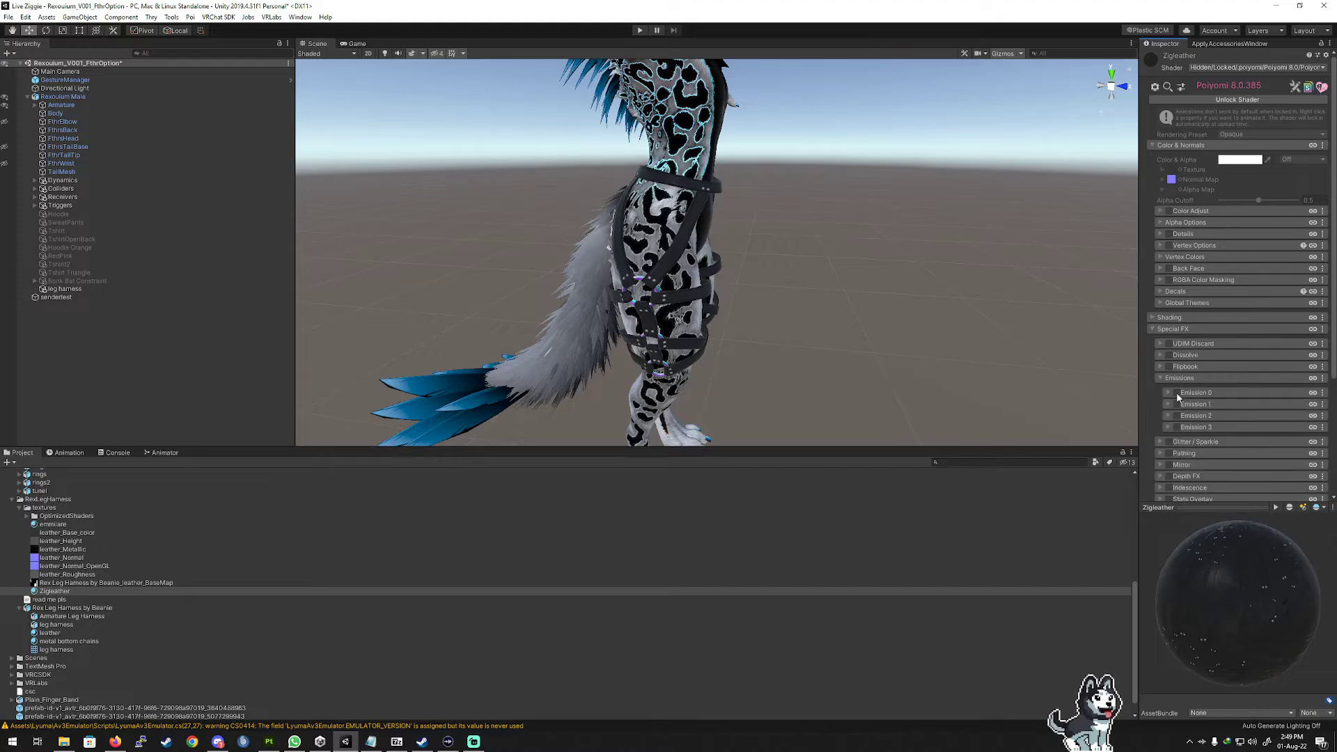
pyautogui.click(1230, 101)
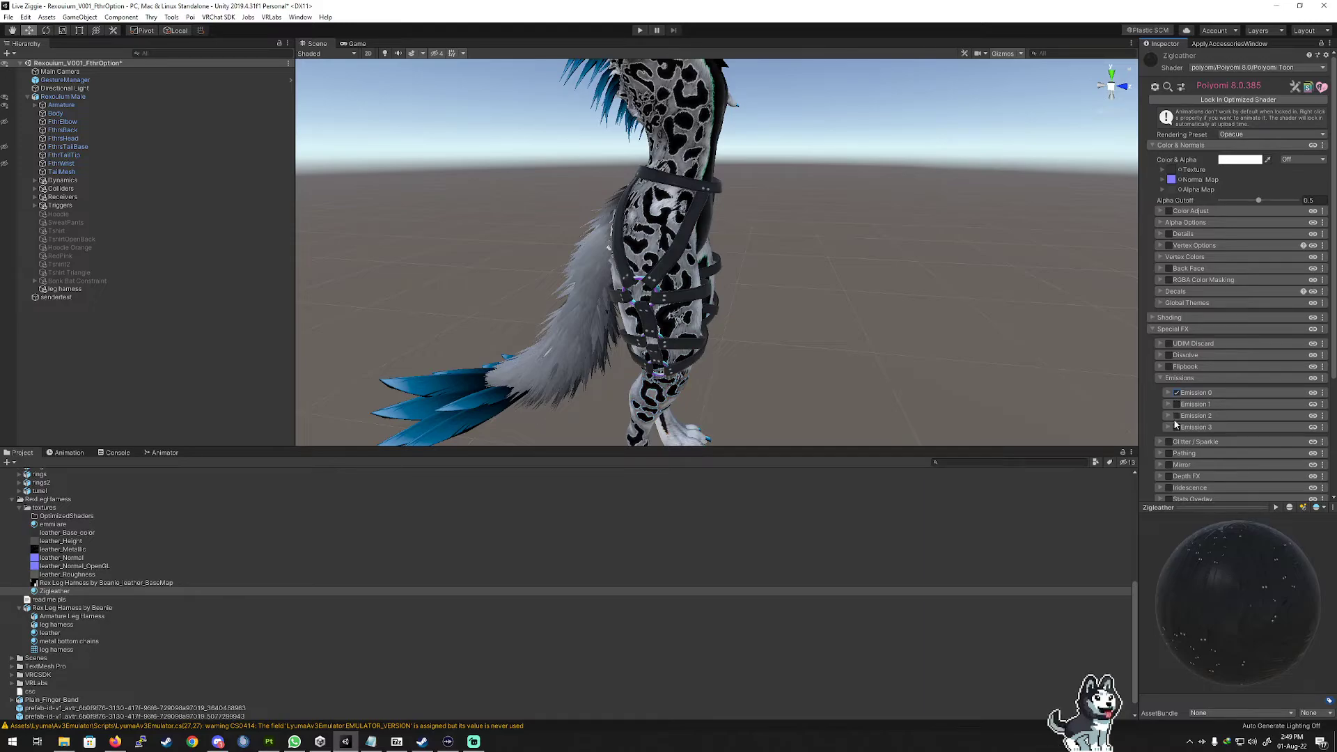
pyautogui.click(1176, 393)
pyautogui.click(1167, 393)
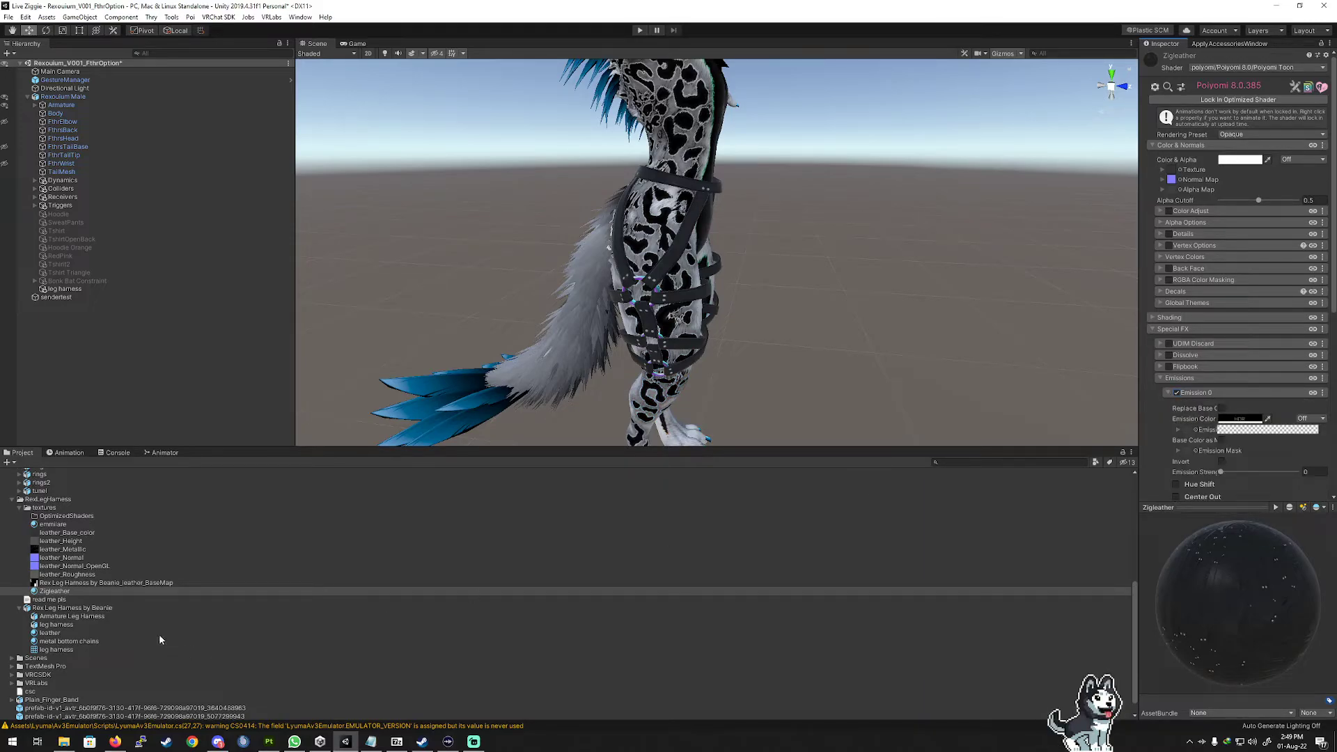
# Assign the leather BaseMap as Zigleather's Emission 0 mask and set the emission color to very light pink, about RGB 255, 221, 221.
pyautogui.moveTo(53, 584); pyautogui.dragTo(1188, 391)
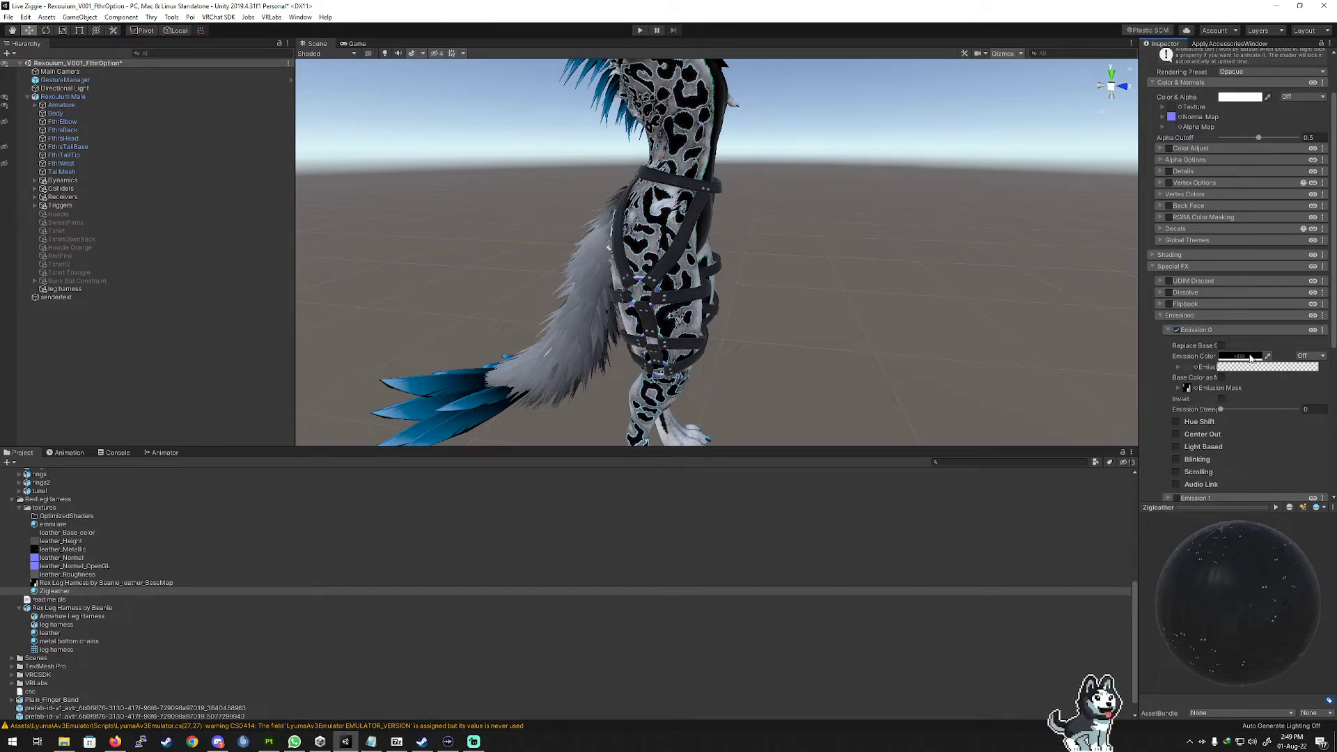
pyautogui.click(1252, 357)
pyautogui.moveTo(56, 82); pyautogui.dragTo(46, 74)
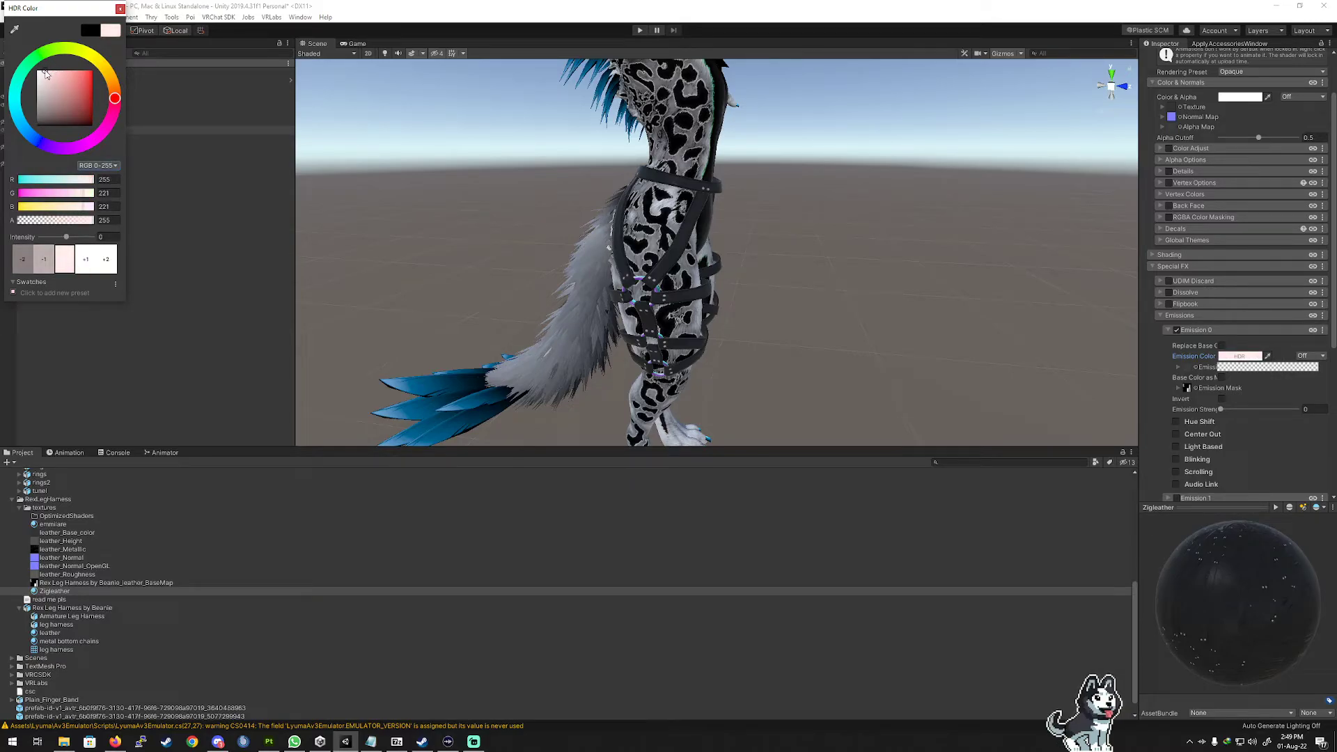
pyautogui.click(120, 9)
# Preview Zigleather's Emission 0 at a strength of about 1.1, and return the strength to 0.
pyautogui.moveTo(1227, 411)
pyautogui.mouseDown()
pyautogui.moveTo(1239, 412)
pyautogui.moveTo(1226, 419)
pyautogui.mouseUp()
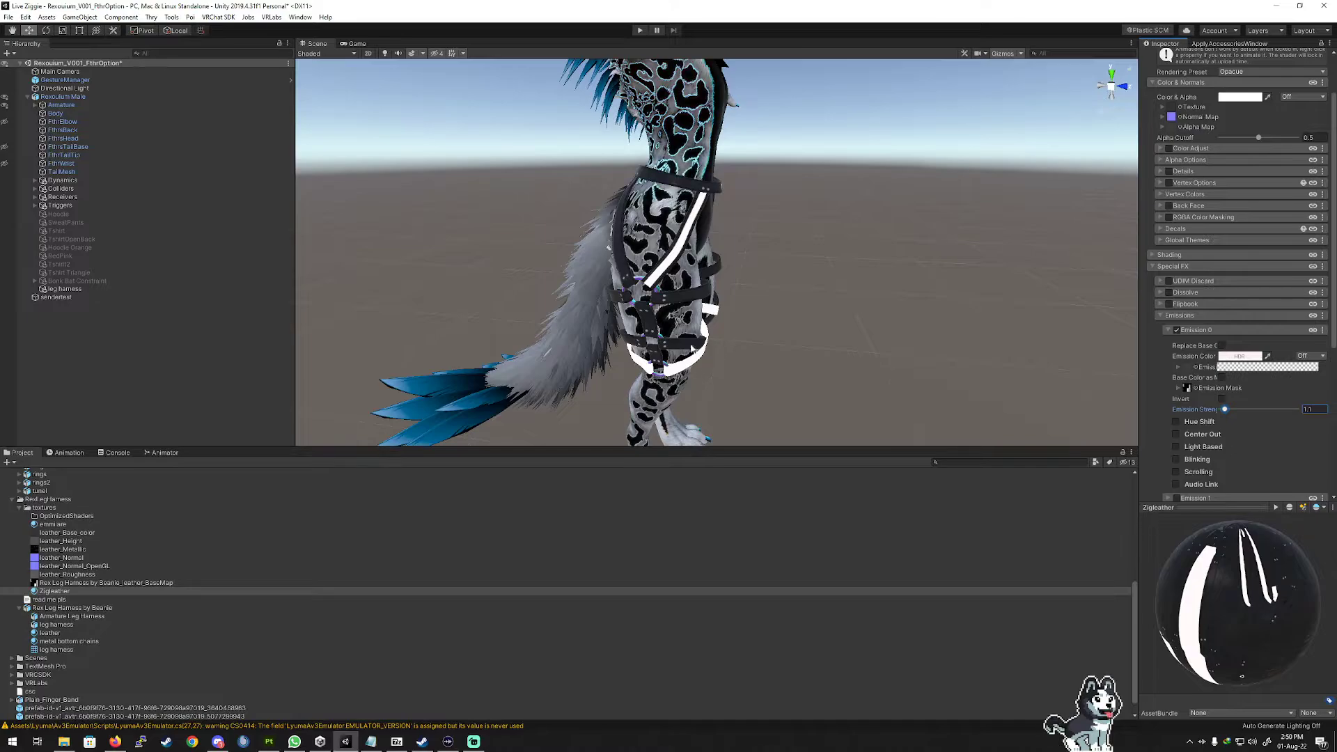
pyautogui.moveTo(1224, 413); pyautogui.dragTo(1219, 415)
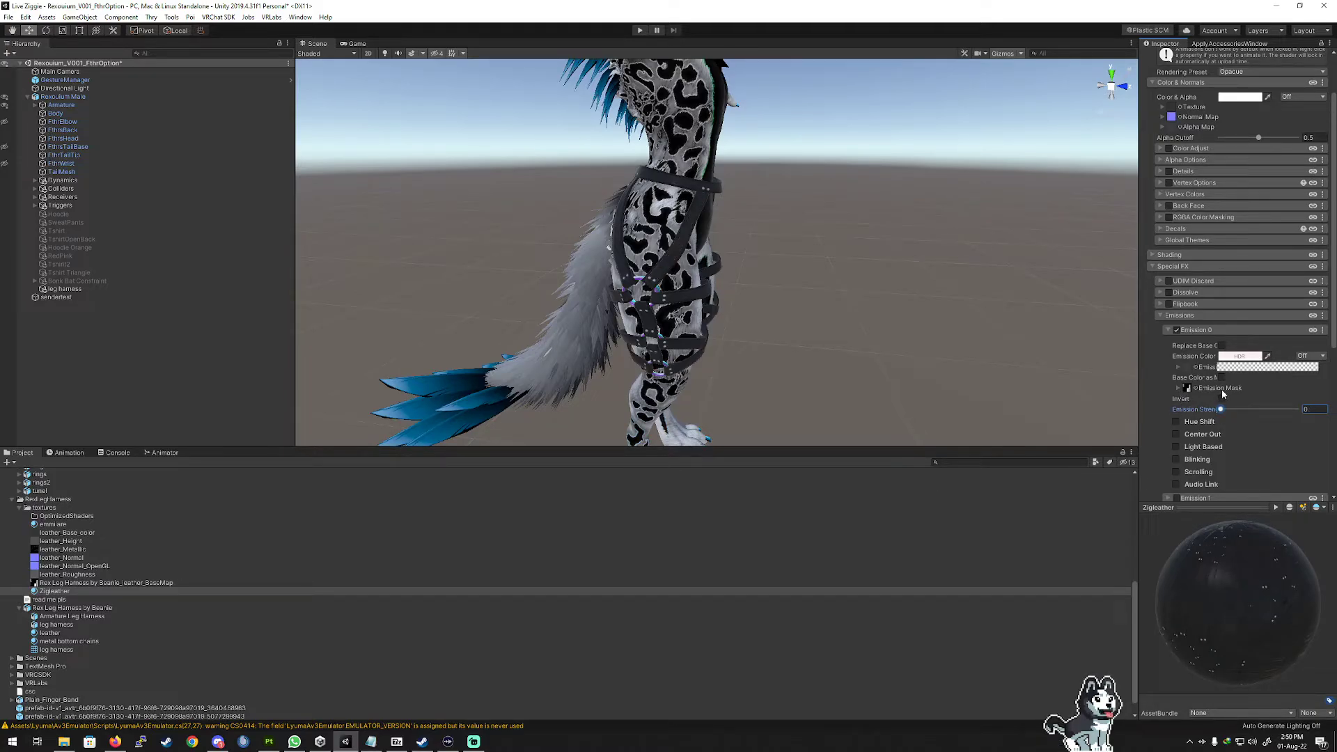
# Enable Hue Shift on Emission 0 with an emission strength of 1.5, and try different hue shifts before returning the shift to 0.
pyautogui.scroll(-3, 1172, 411)
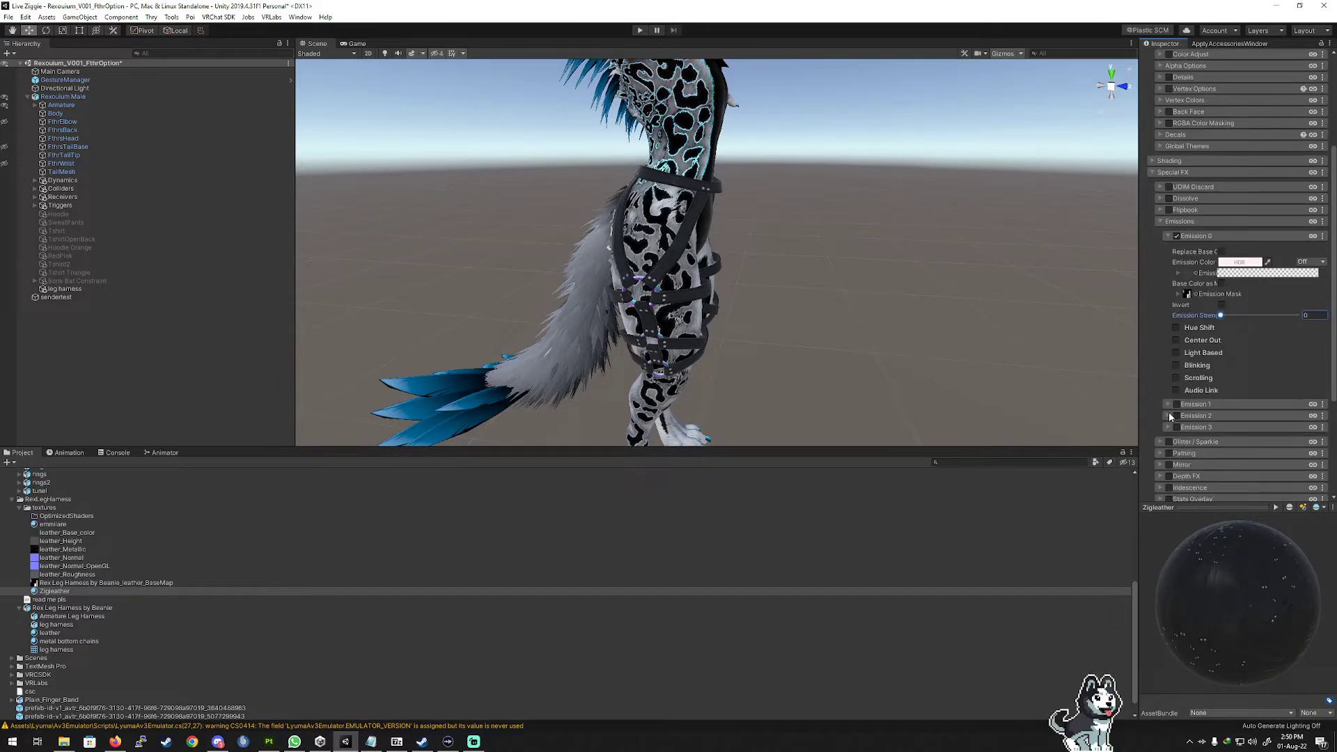
pyautogui.click(1176, 328)
pyautogui.moveTo(1220, 338)
pyautogui.mouseDown()
pyautogui.moveTo(1256, 338)
pyautogui.moveTo(1226, 315)
pyautogui.mouseUp()
pyautogui.click(1236, 338)
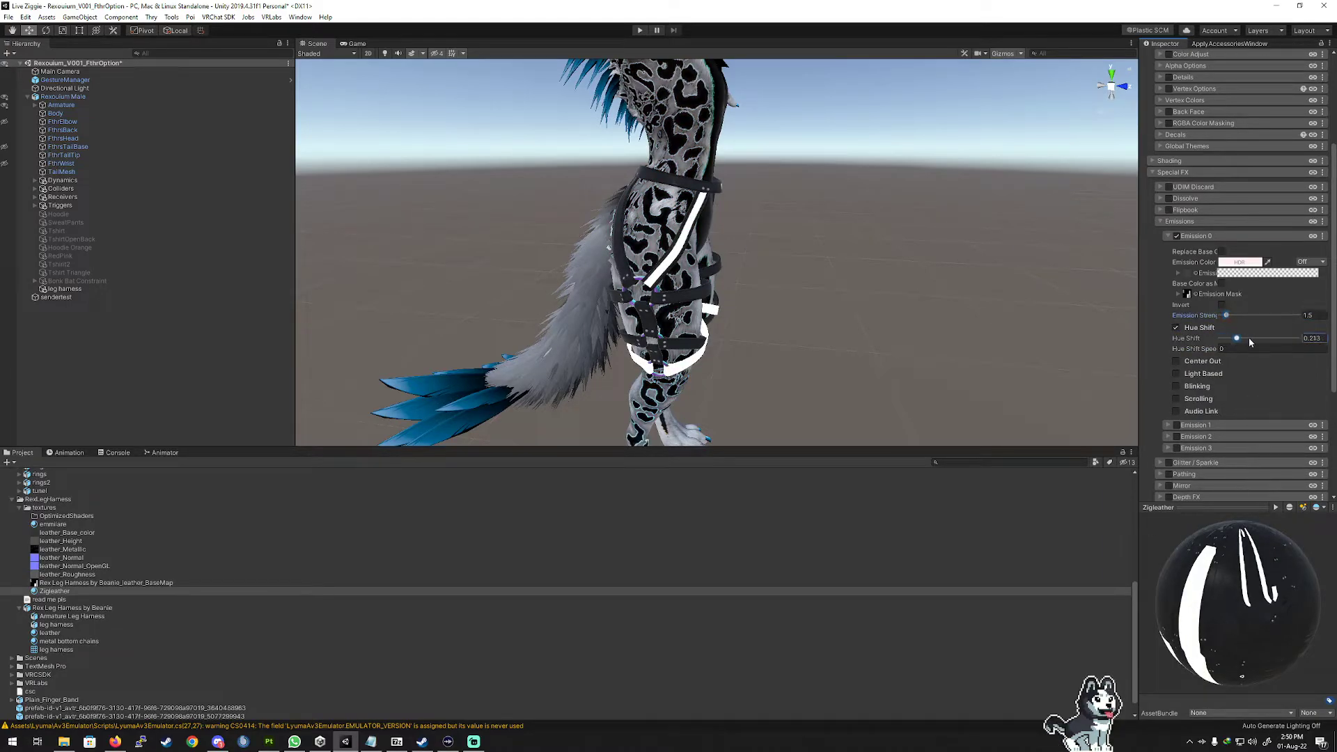
pyautogui.click(1221, 339)
pyautogui.moveTo(1281, 342); pyautogui.dragTo(1220, 344)
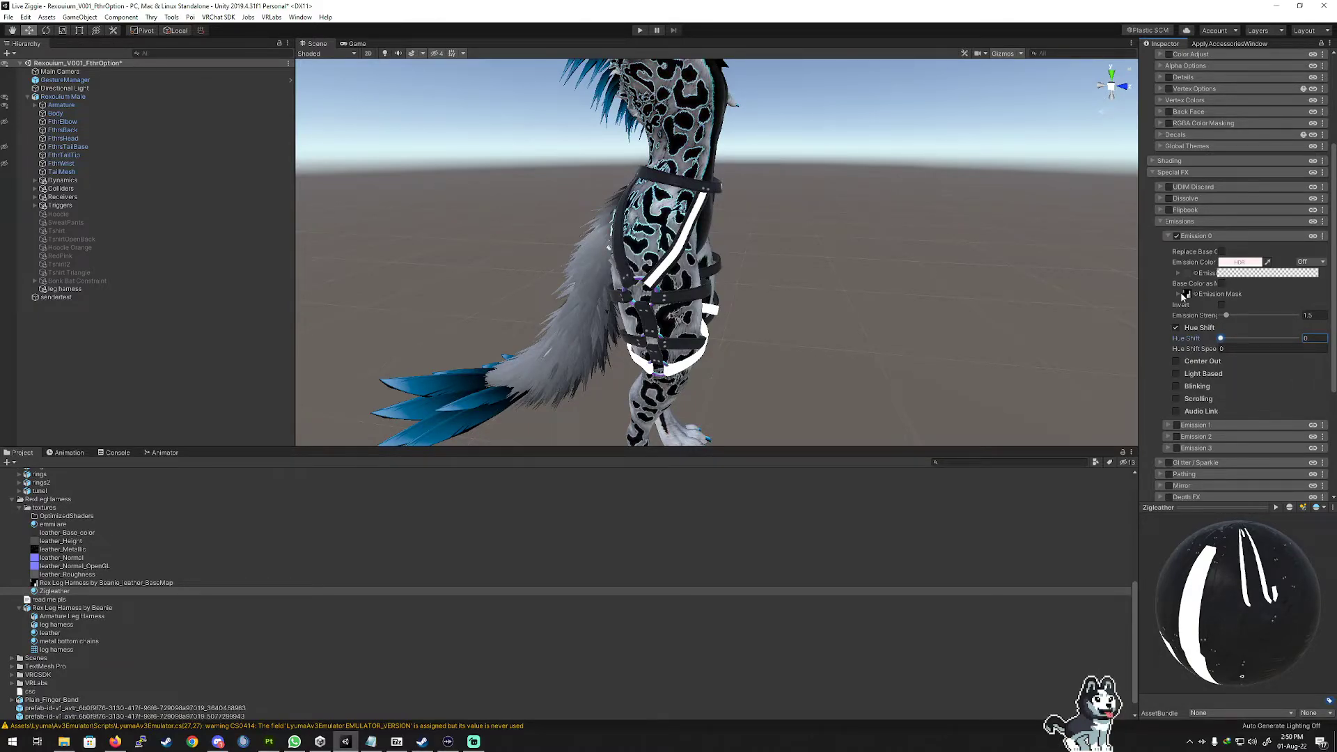
# Set Zigleather's Emission Mask to None and assign the leather BaseMap texture as the Emission 0 map.
pyautogui.click(1194, 293)
pyautogui.scroll(15, 583, 319)
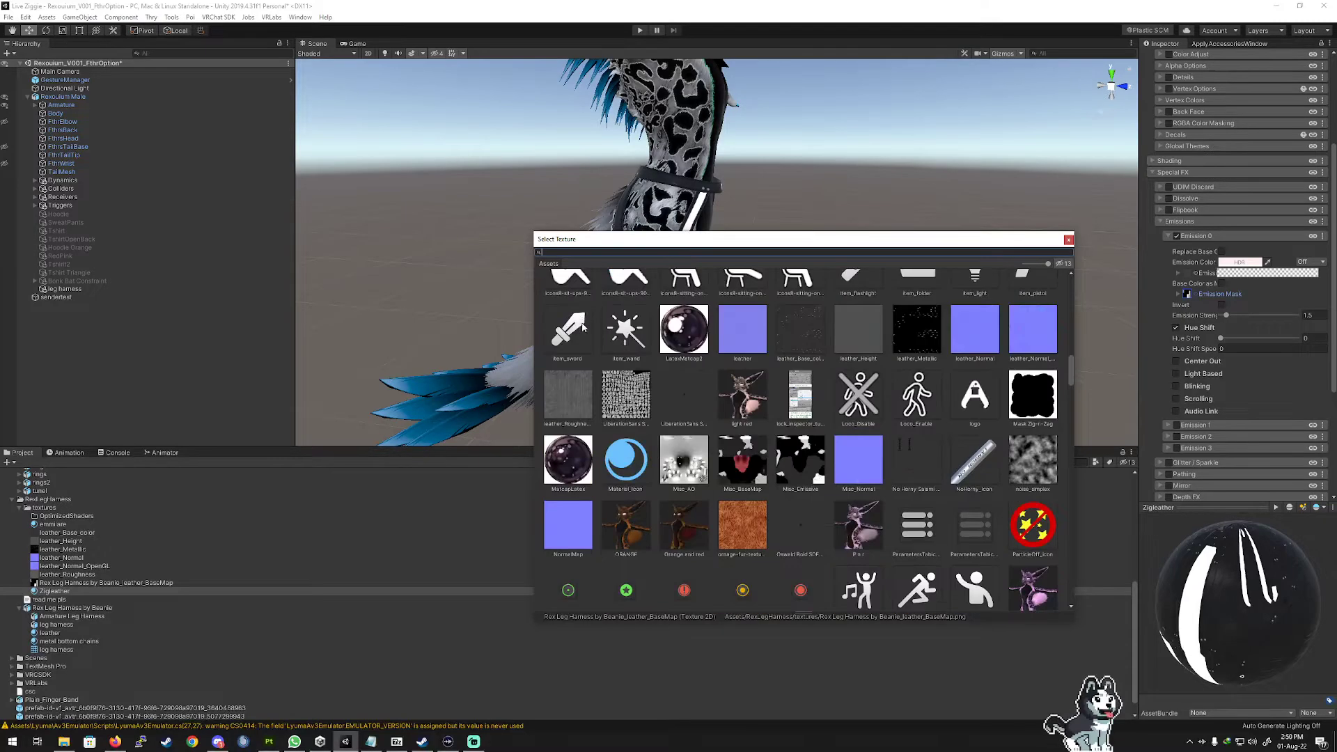
pyautogui.click(575, 308)
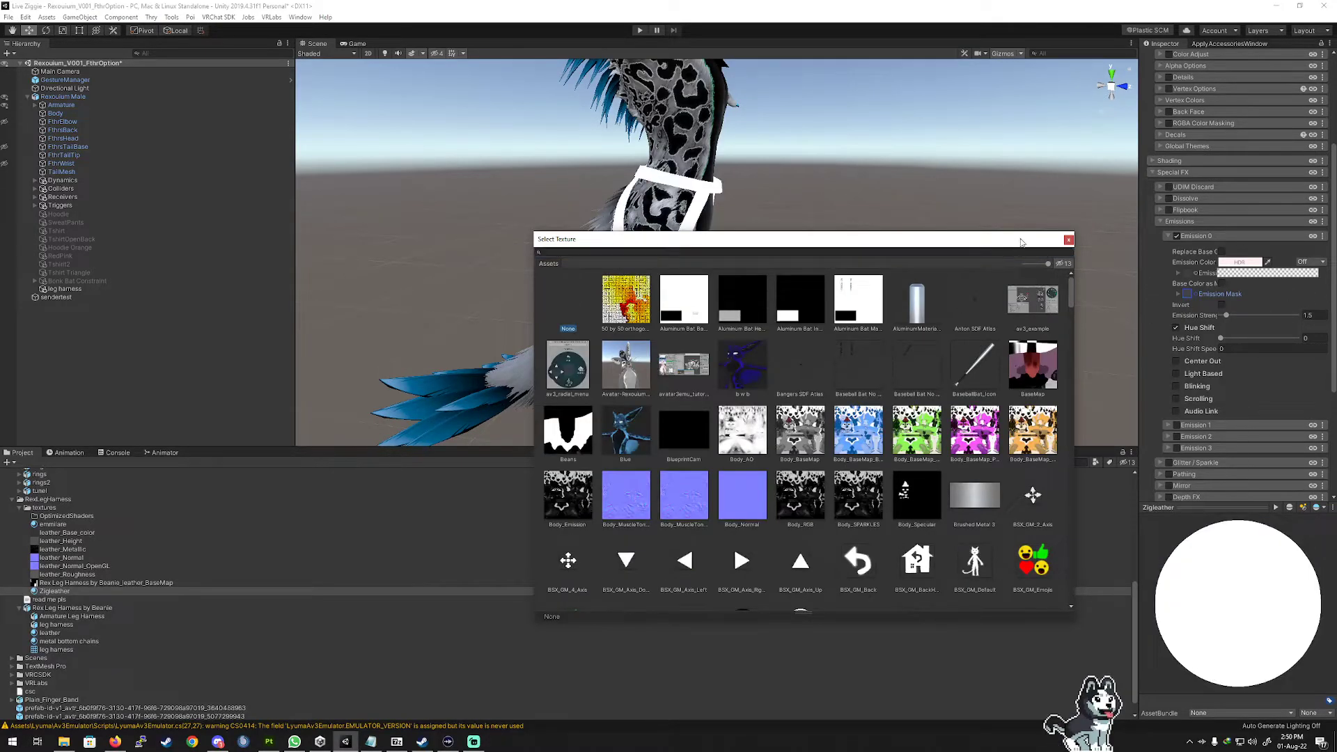
pyautogui.click(1068, 240)
pyautogui.moveTo(58, 584); pyautogui.dragTo(1189, 277)
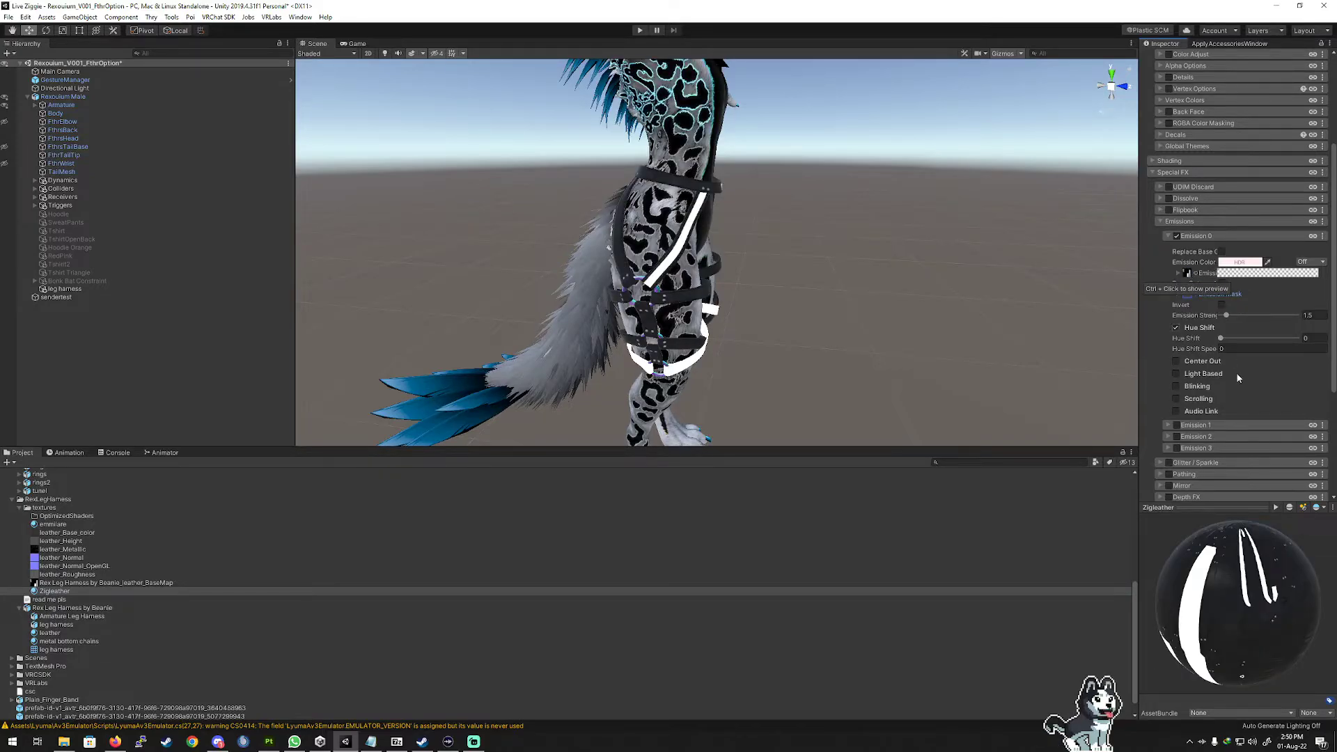
# Test the Hue Shift amount on Emission 0 again and disable Hue Shift.
pyautogui.click(1220, 339)
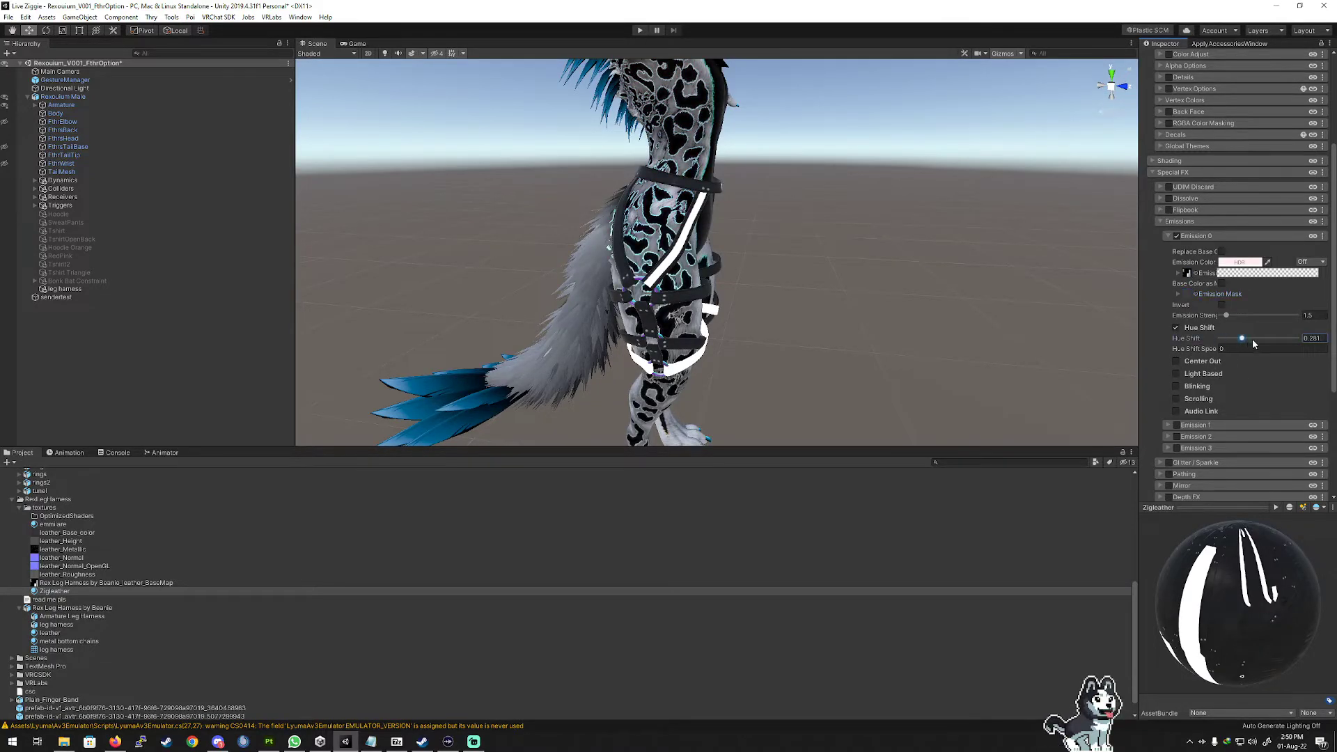
pyautogui.click(1176, 328)
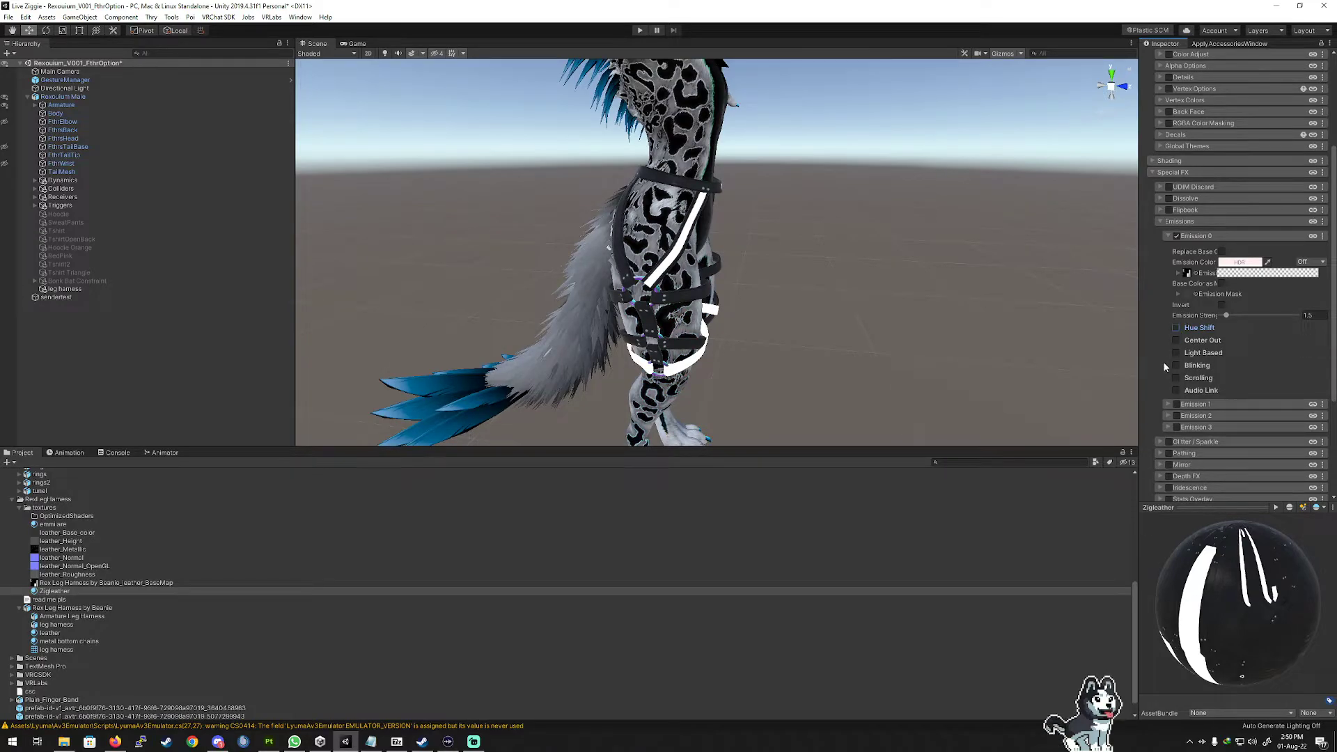
# Set Zigleather's Emission 0 color to green, about RGB 3, 174, 0.
pyautogui.scroll(-5, 1165, 367)
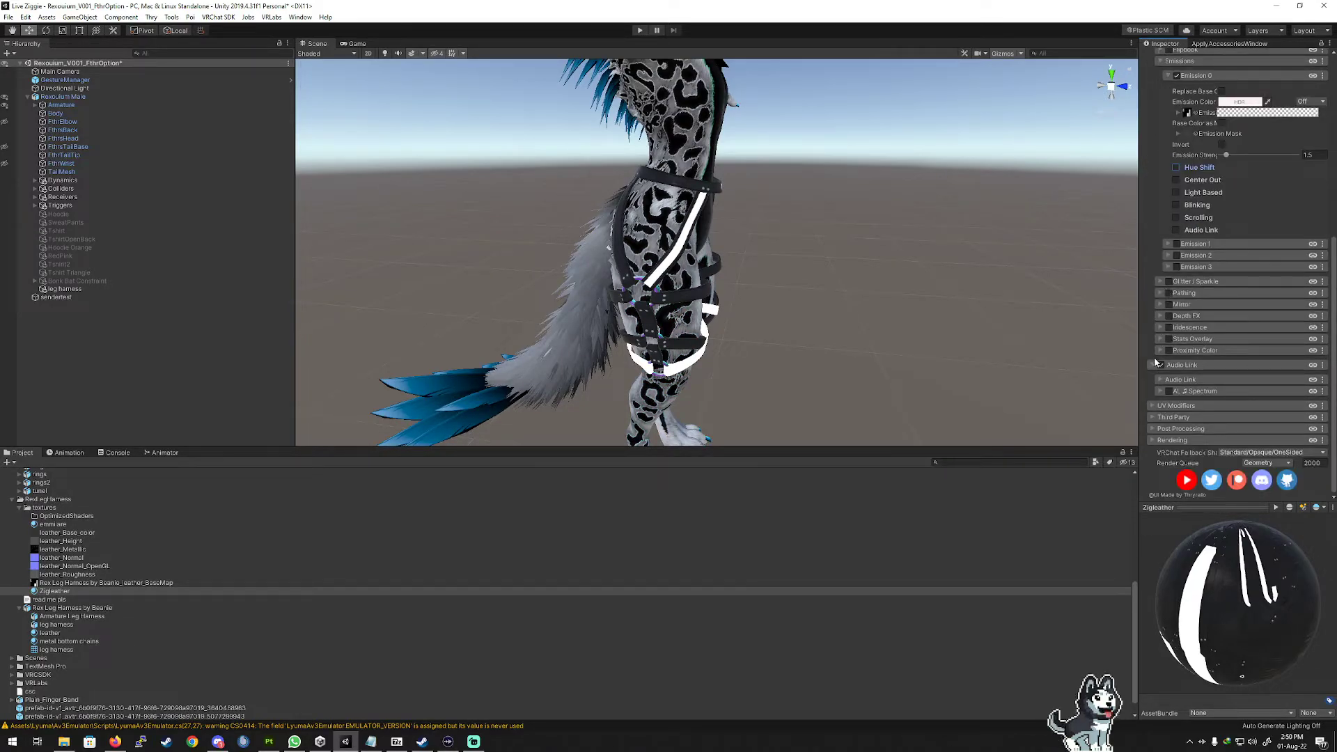
pyautogui.scroll(3, 1155, 359)
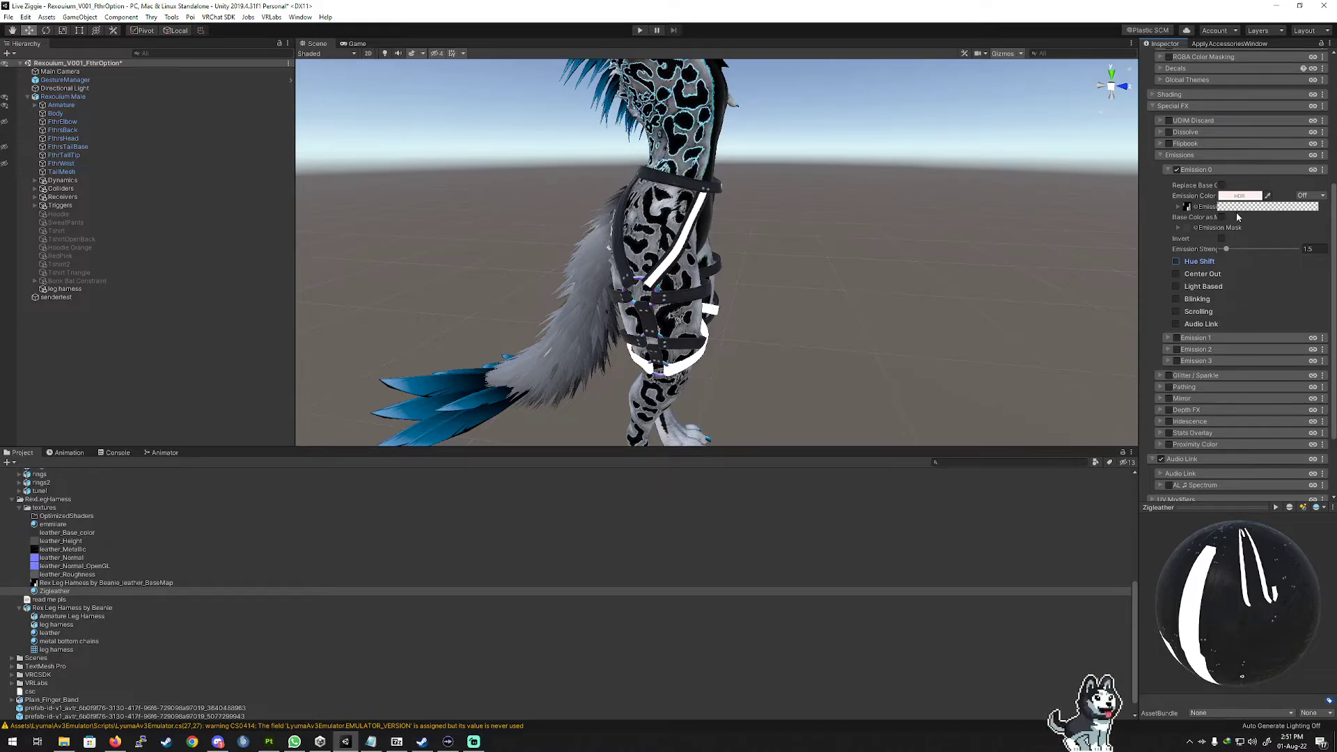
pyautogui.keyDown('alt'); pyautogui.moveTo(889, 277); pyautogui.dragTo(606, 306); pyautogui.keyUp('alt')
pyautogui.click(1222, 198)
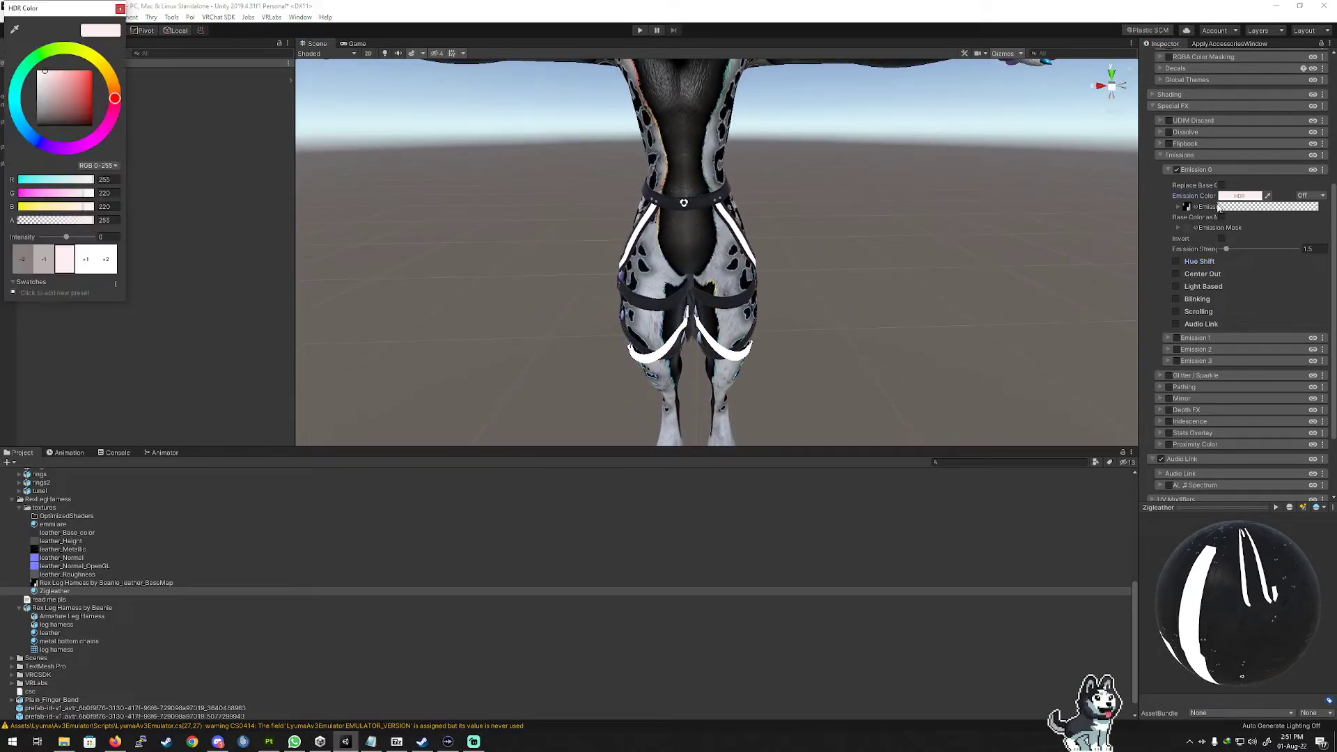
pyautogui.click(43, 54)
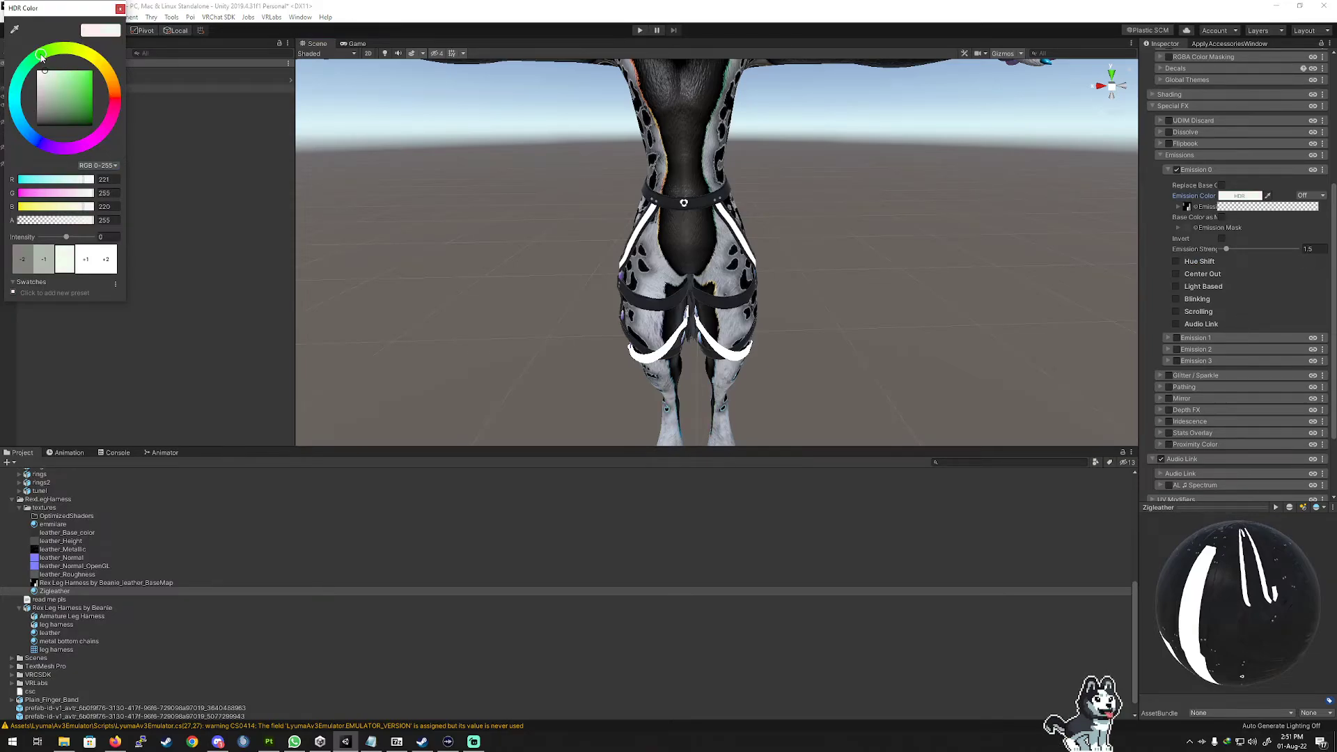
pyautogui.moveTo(74, 96); pyautogui.dragTo(108, 91)
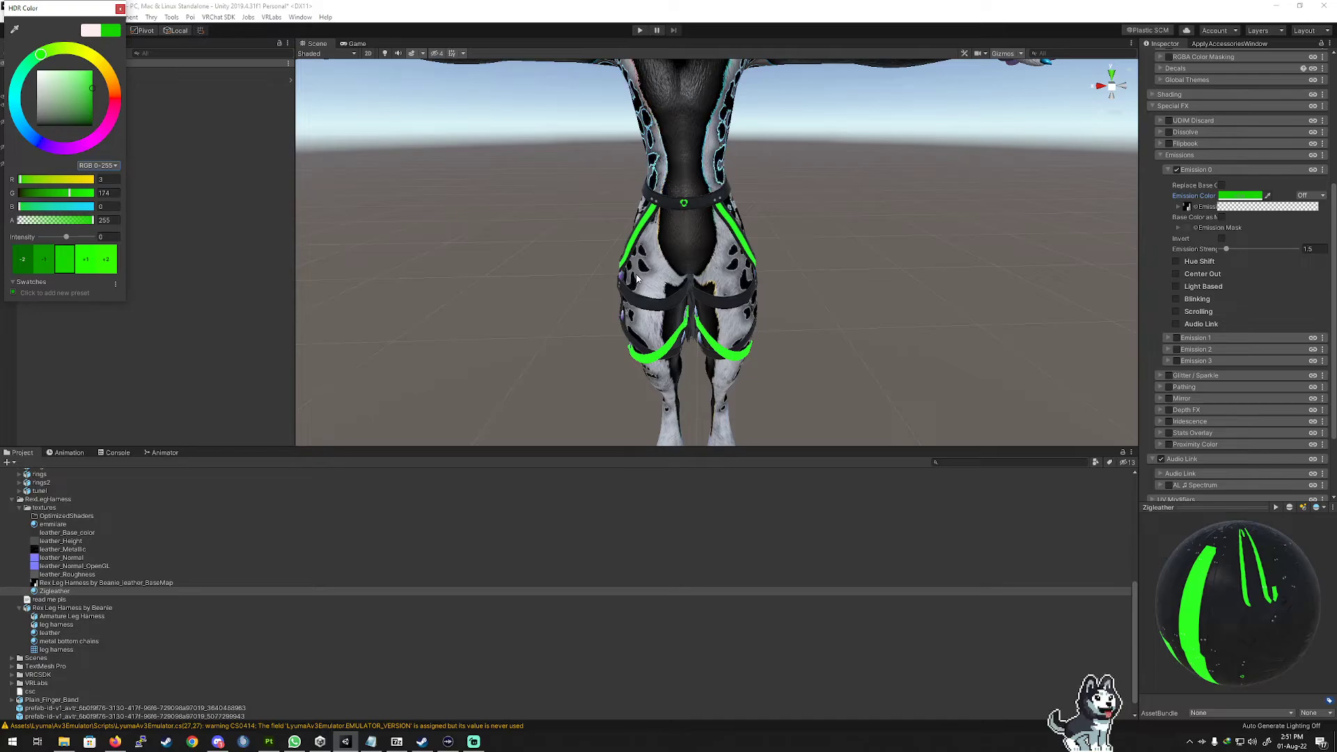
# Set Zigleather's Emission 0 strength to 0 and its emission map to None.
pyautogui.moveTo(1231, 249)
pyautogui.mouseDown()
pyautogui.moveTo(1264, 258)
pyautogui.moveTo(1219, 264)
pyautogui.mouseUp()
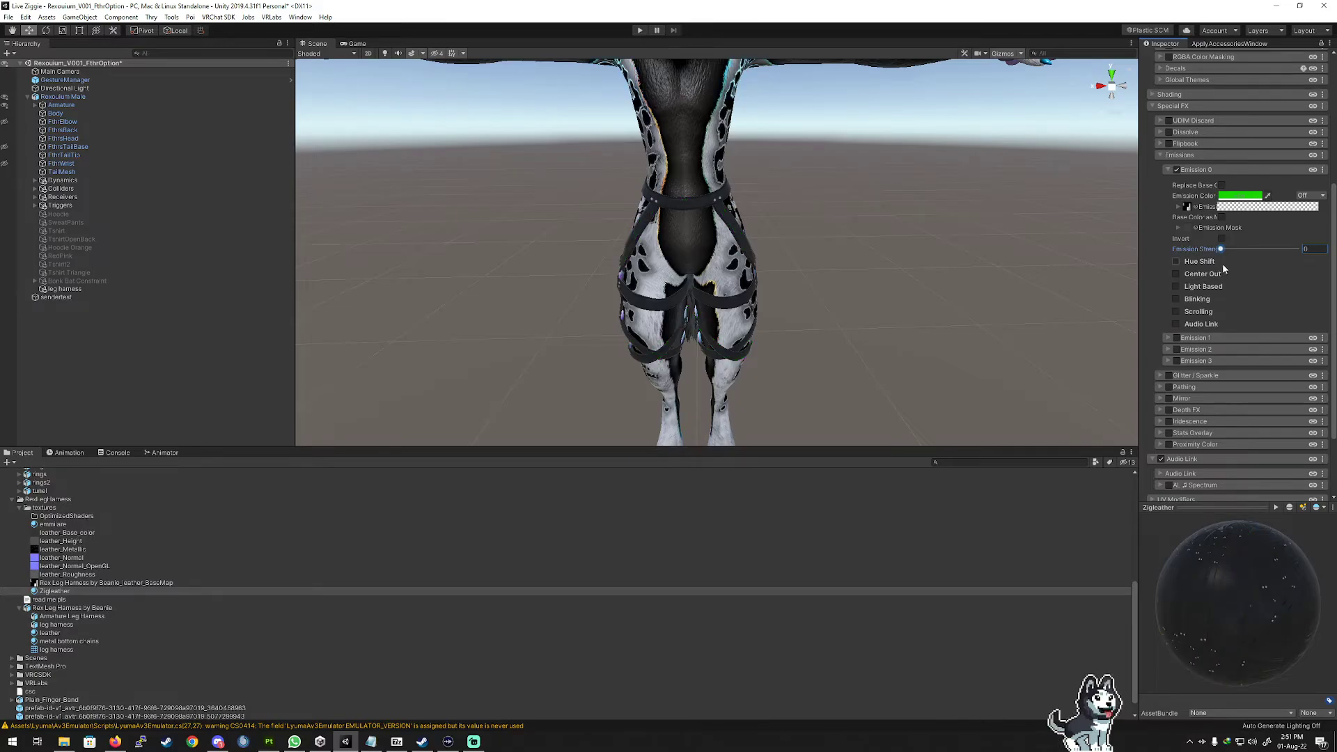
pyautogui.click(1196, 209)
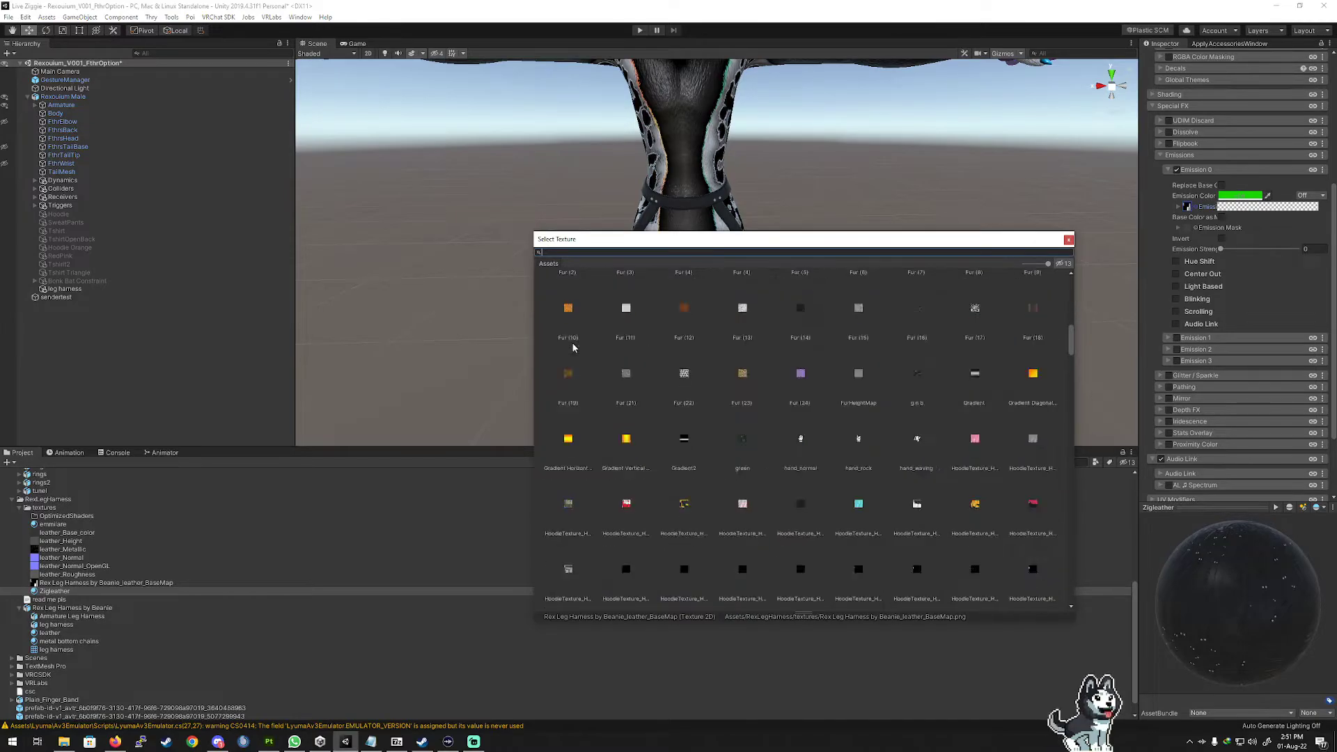
pyautogui.click(571, 305)
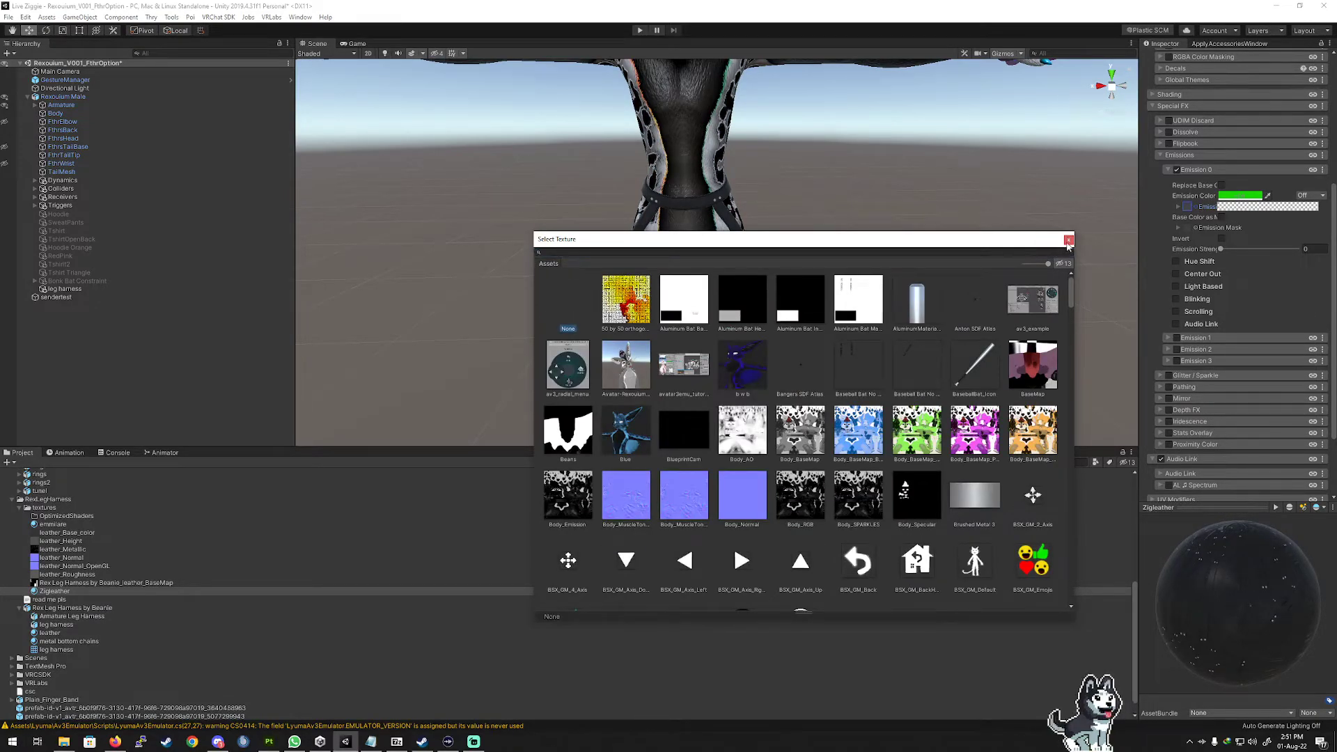
pyautogui.click(1068, 240)
pyautogui.scroll(-3, 1179, 251)
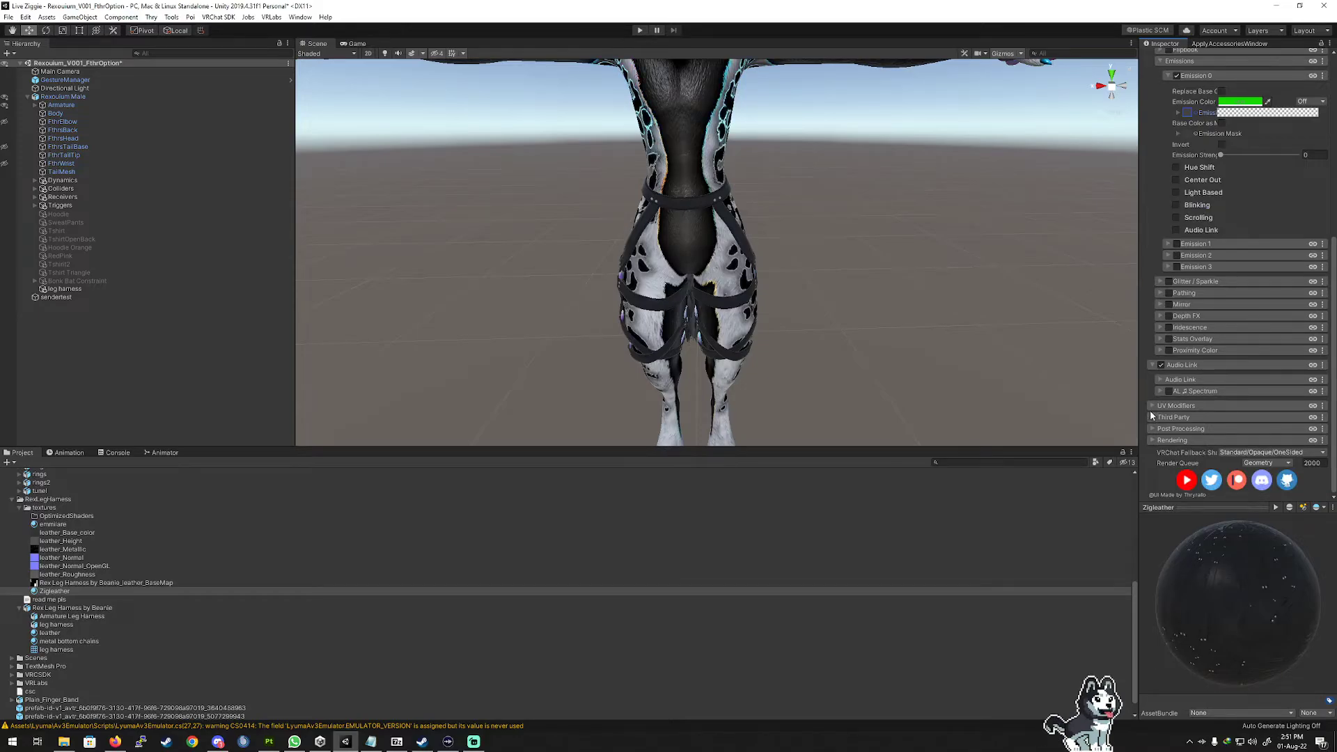
# Enable Matcap 0 in Zigleather's shading and assign the leather BaseMap texture as its mask.
pyautogui.scroll(6, 1187, 173)
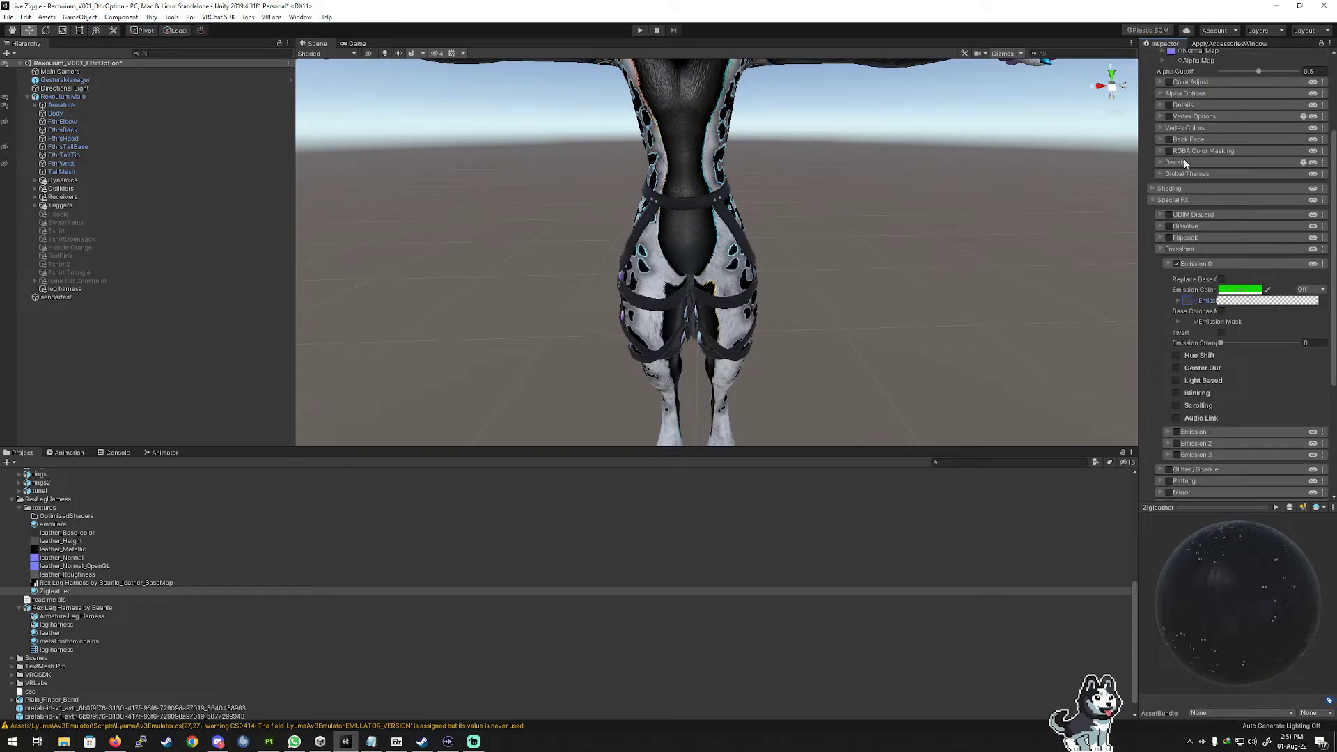
pyautogui.click(1161, 248)
pyautogui.click(1151, 222)
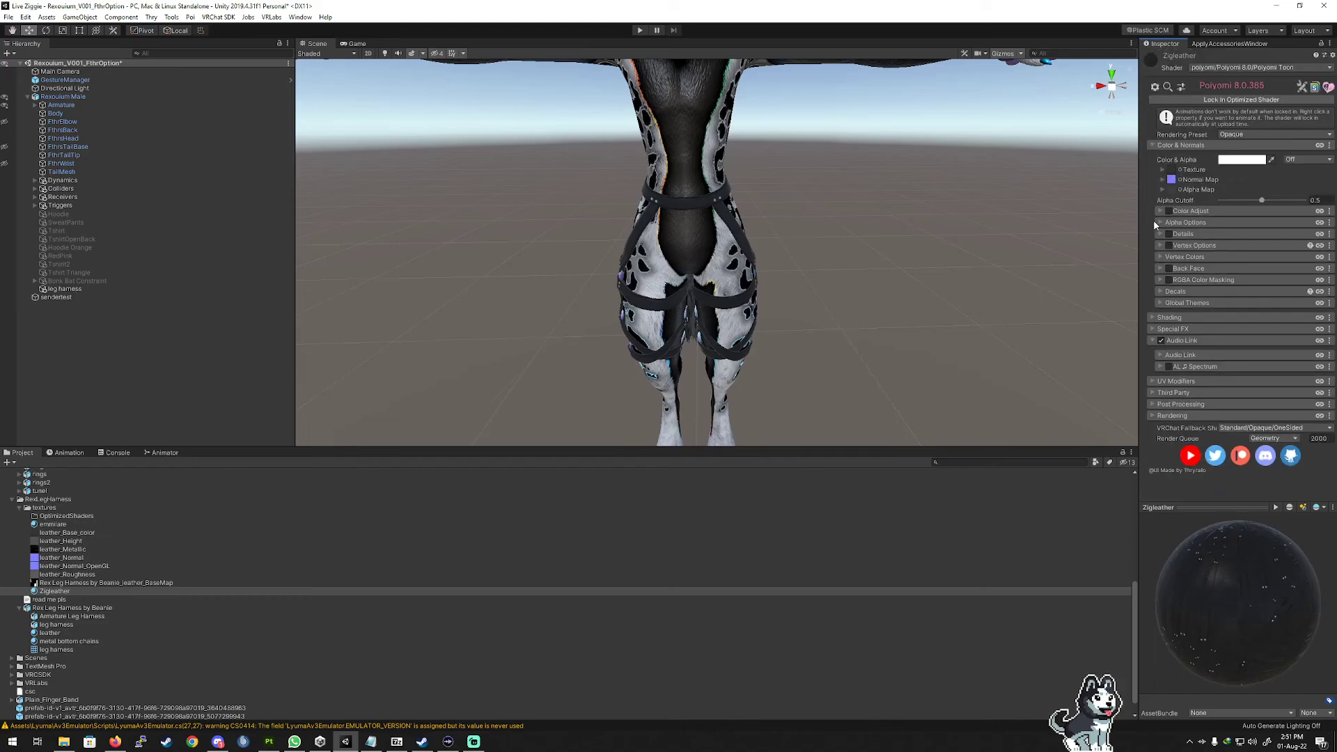
pyautogui.click(1152, 318)
pyautogui.click(1169, 367)
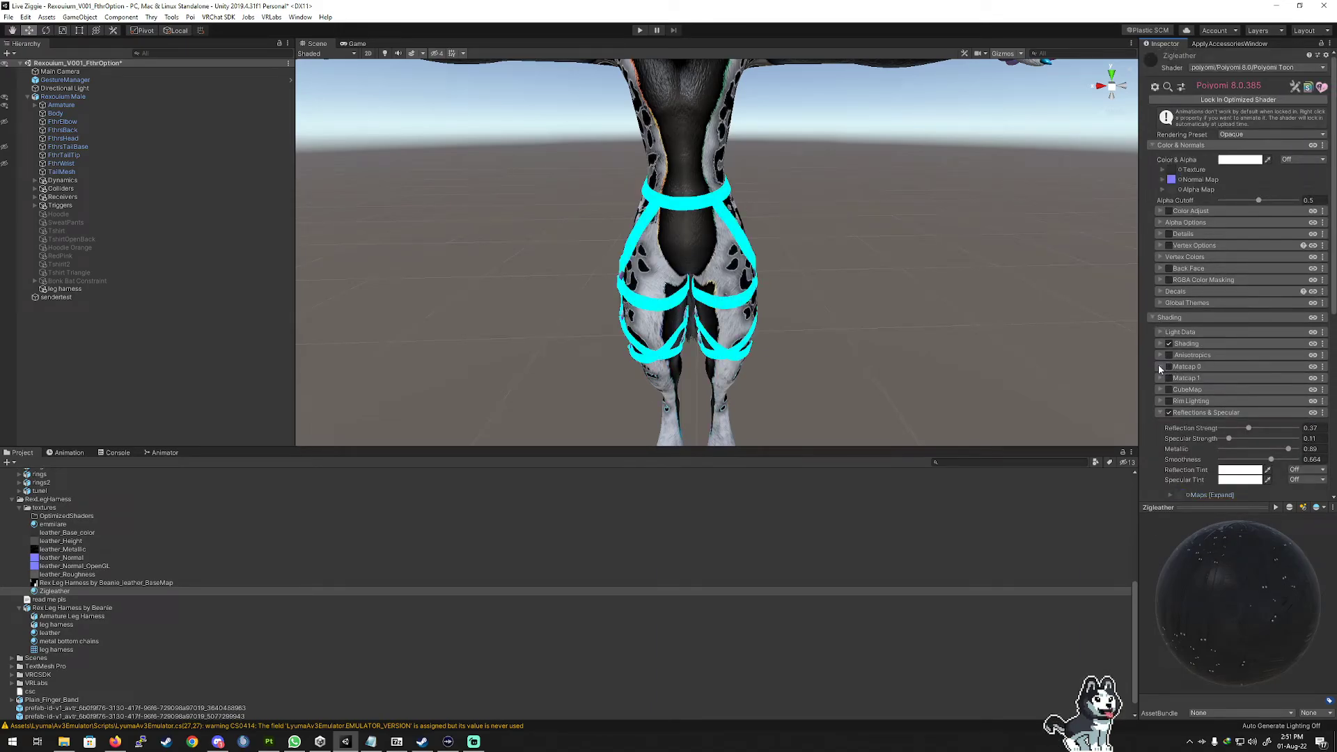
pyautogui.click(1159, 365)
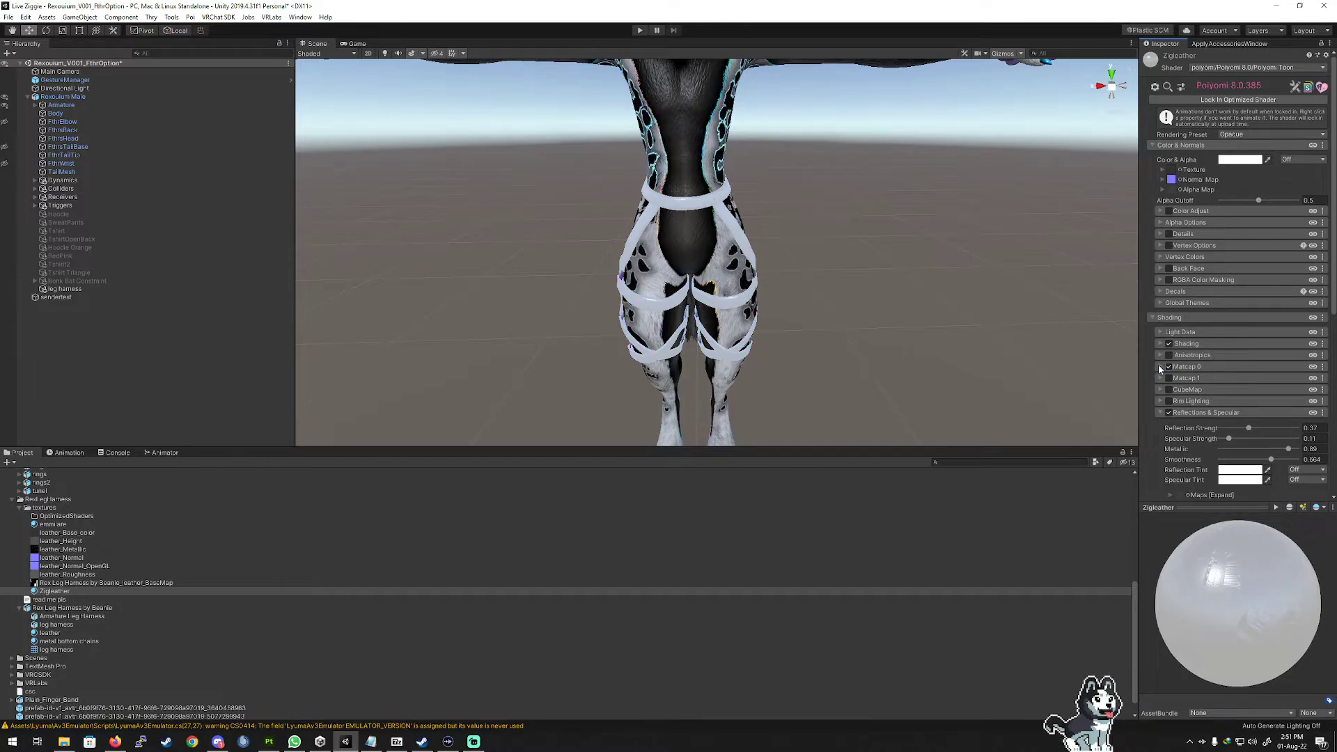
pyautogui.click(1159, 367)
pyautogui.scroll(-3, 1211, 355)
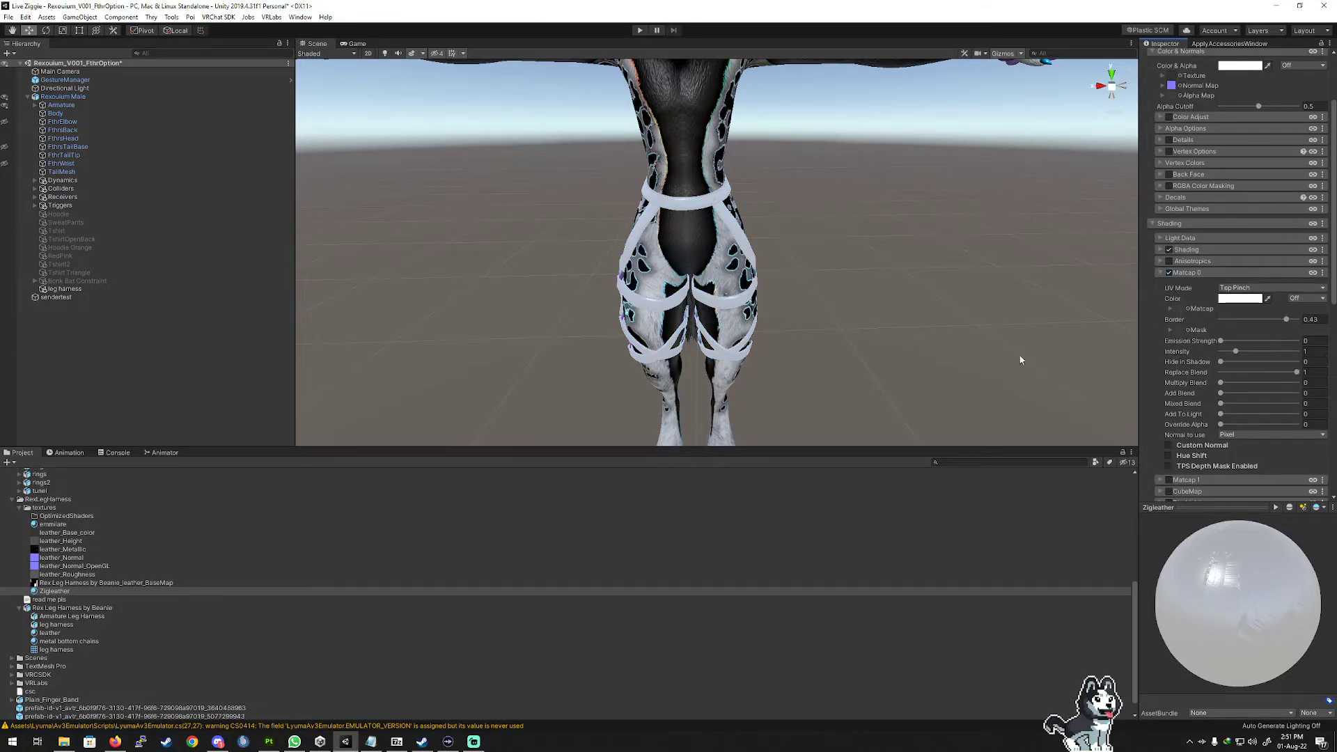
pyautogui.moveTo(44, 585); pyautogui.dragTo(1181, 332)
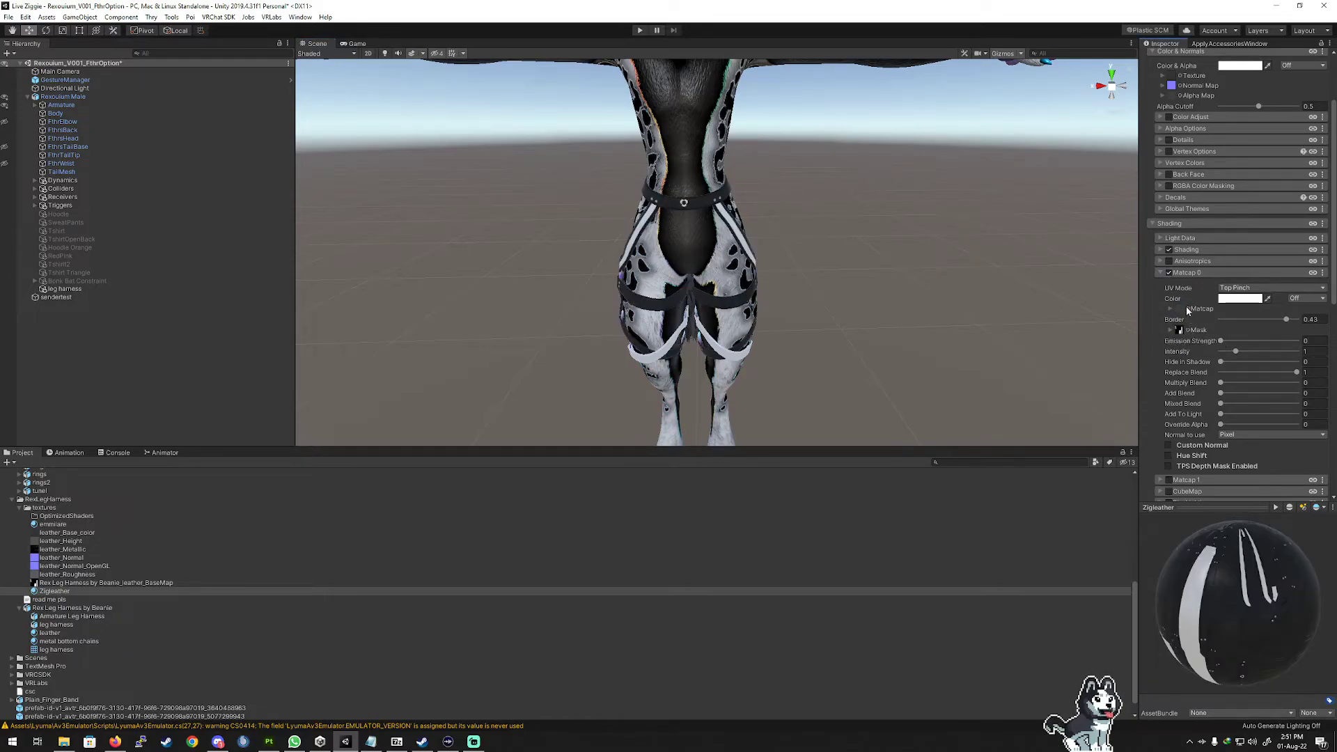
pyautogui.click(1188, 308)
pyautogui.moveTo(852, 249); pyautogui.dragTo(318, 94)
pyautogui.scroll(-10, 251, 318)
pyautogui.scroll(-10, 252, 317)
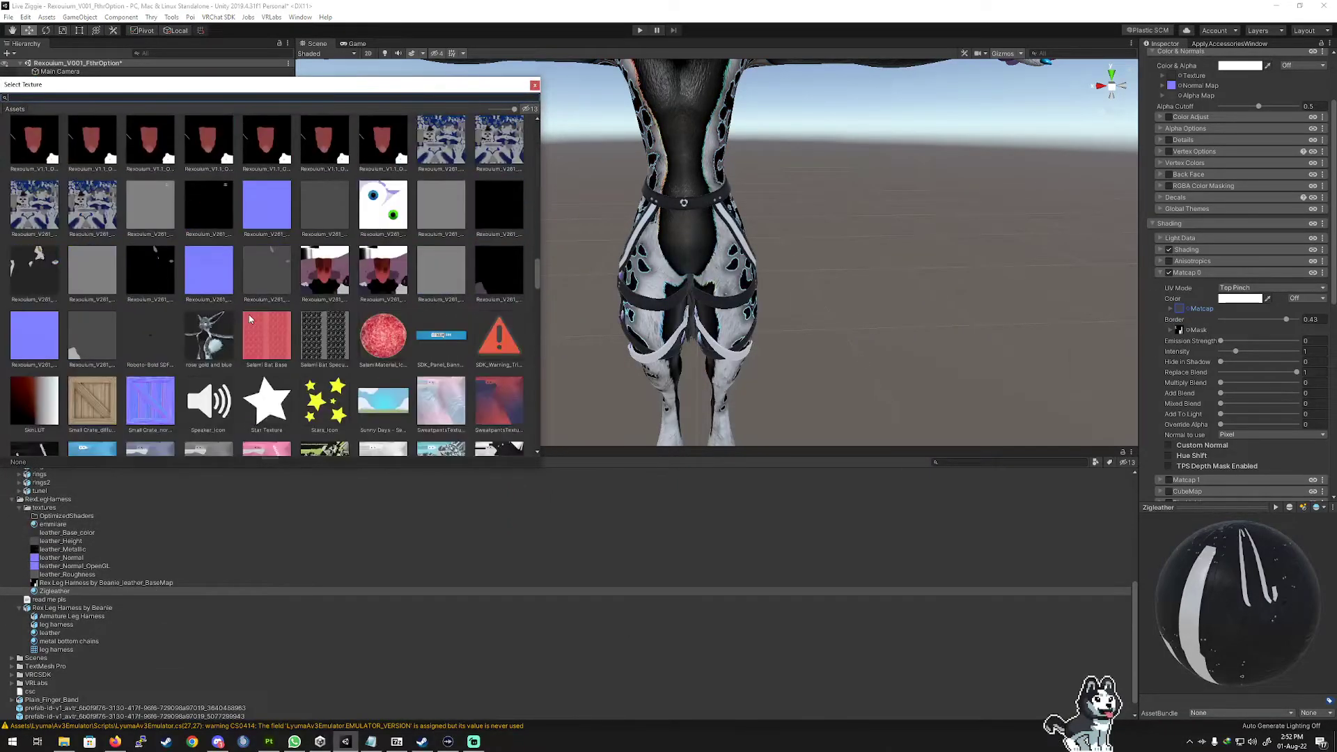
# Try the sandy T_Matcap_MC (14), blue T_Matcap_MC (17) and green T_Matcap_MC (11) as Matcap 0's texture on the harness straps.
pyautogui.scroll(5, 694, 276)
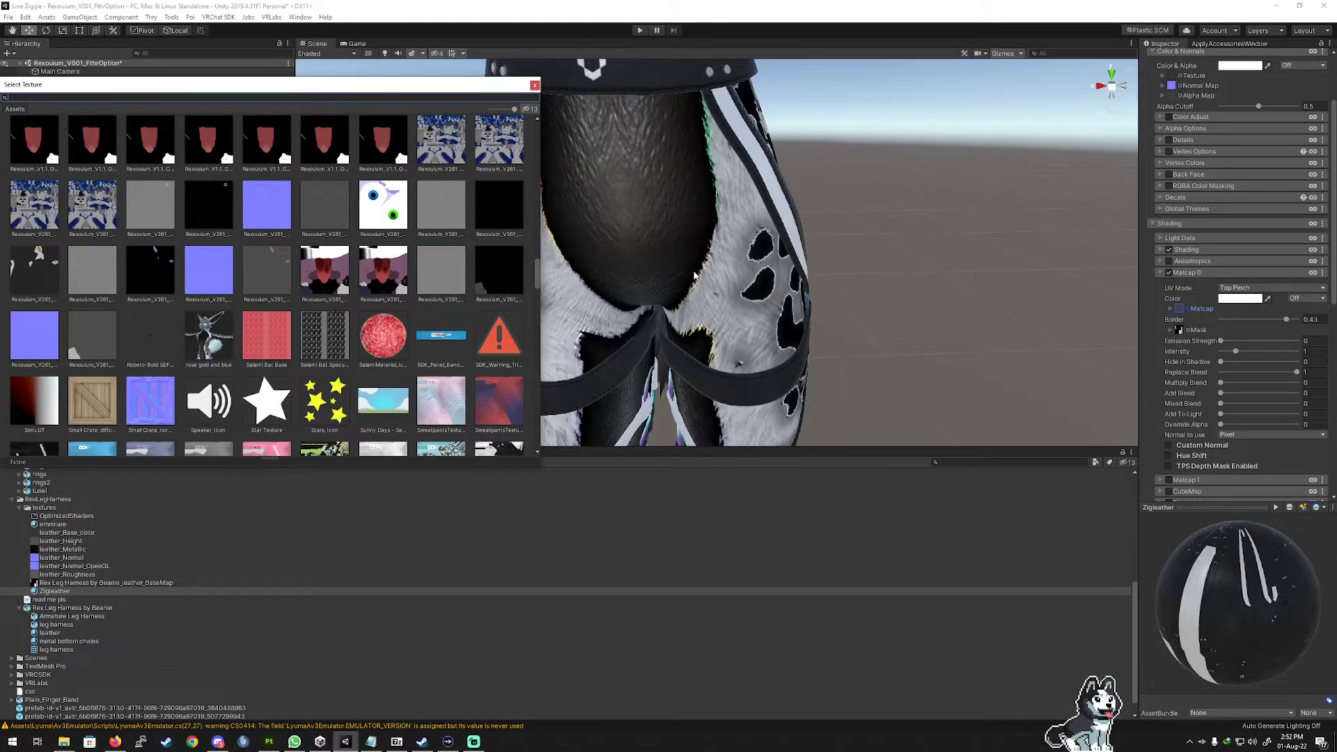
pyautogui.click(670, 299)
pyautogui.moveTo(658, 288)
pyautogui.mouseDown(button='middle')
pyautogui.moveTo(675, 269)
pyautogui.moveTo(678, 296)
pyautogui.mouseUp(button='middle')
pyautogui.scroll(-3, 676, 293)
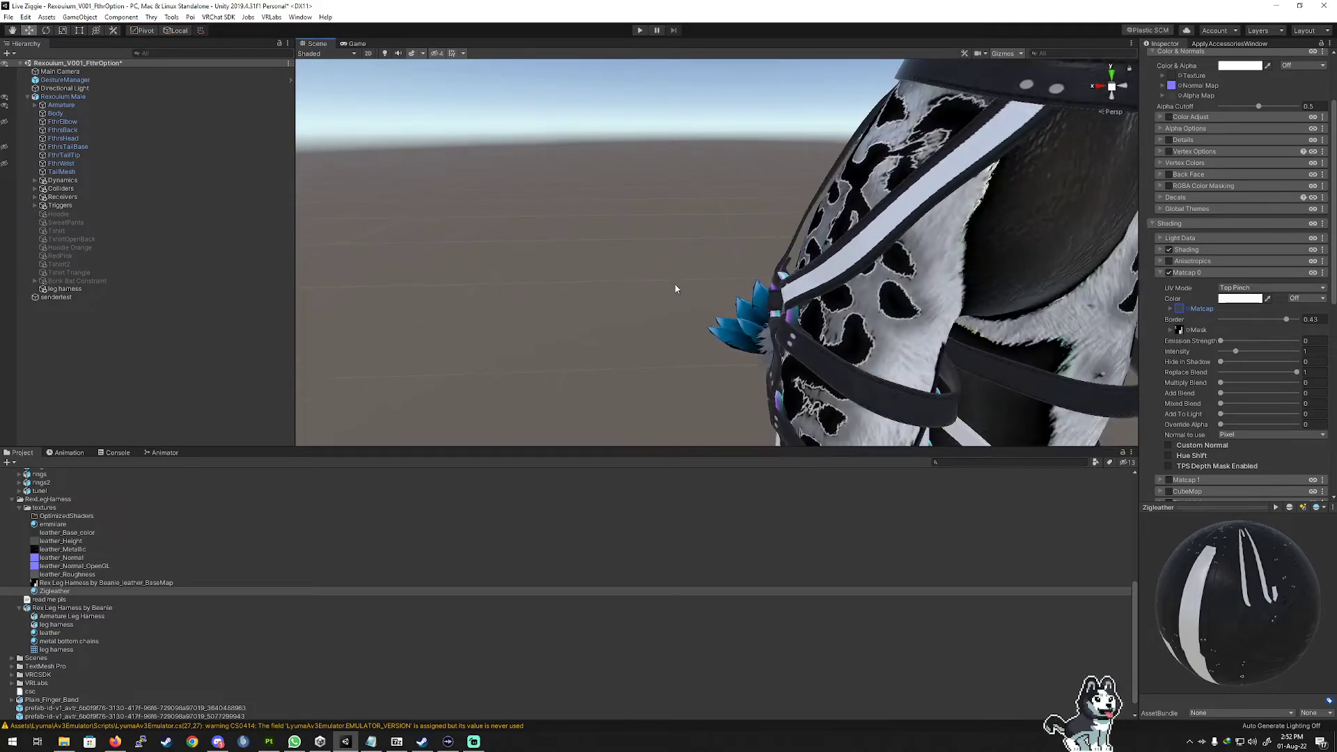
pyautogui.moveTo(674, 290); pyautogui.dragTo(728, 306, button='right')
pyautogui.moveTo(727, 307)
pyautogui.mouseDown(button='middle')
pyautogui.moveTo(734, 279)
pyautogui.moveTo(727, 294)
pyautogui.mouseUp(button='middle')
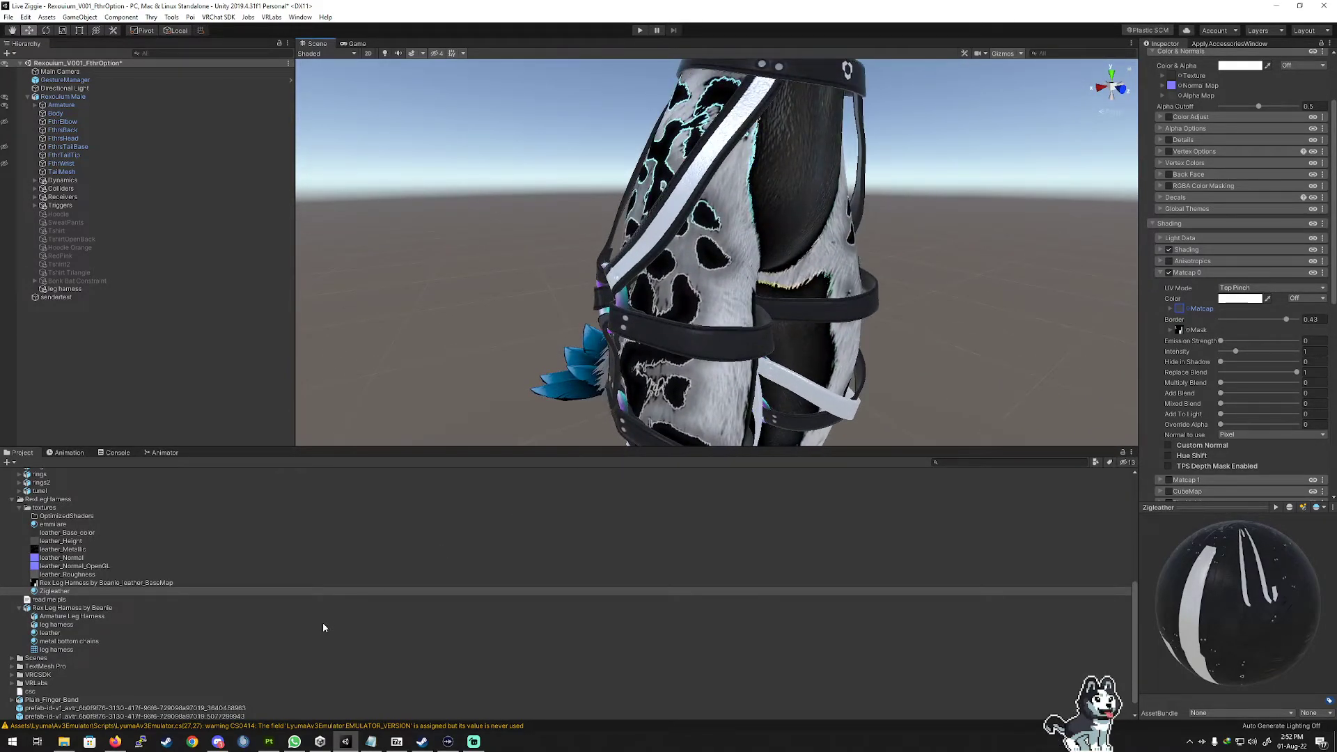
pyautogui.click(1189, 308)
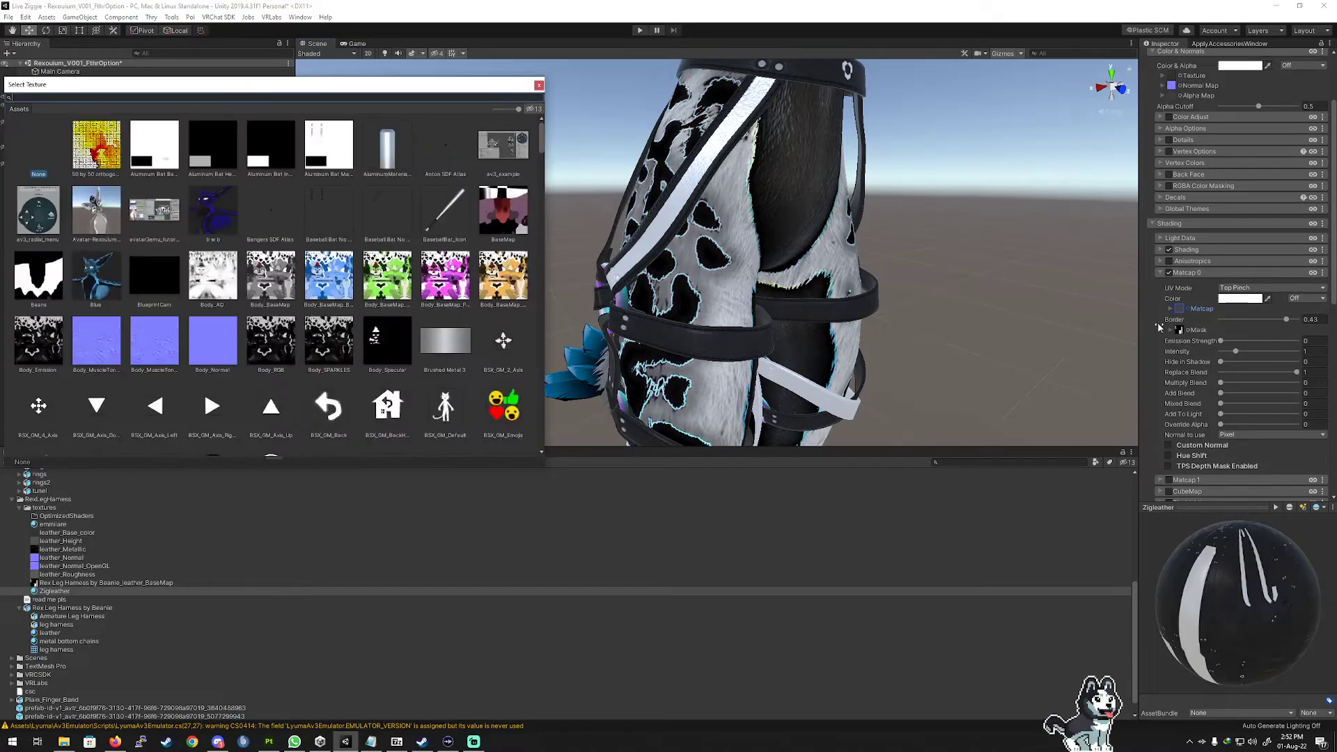
pyautogui.scroll(-15, 282, 329)
pyautogui.scroll(-20, 283, 334)
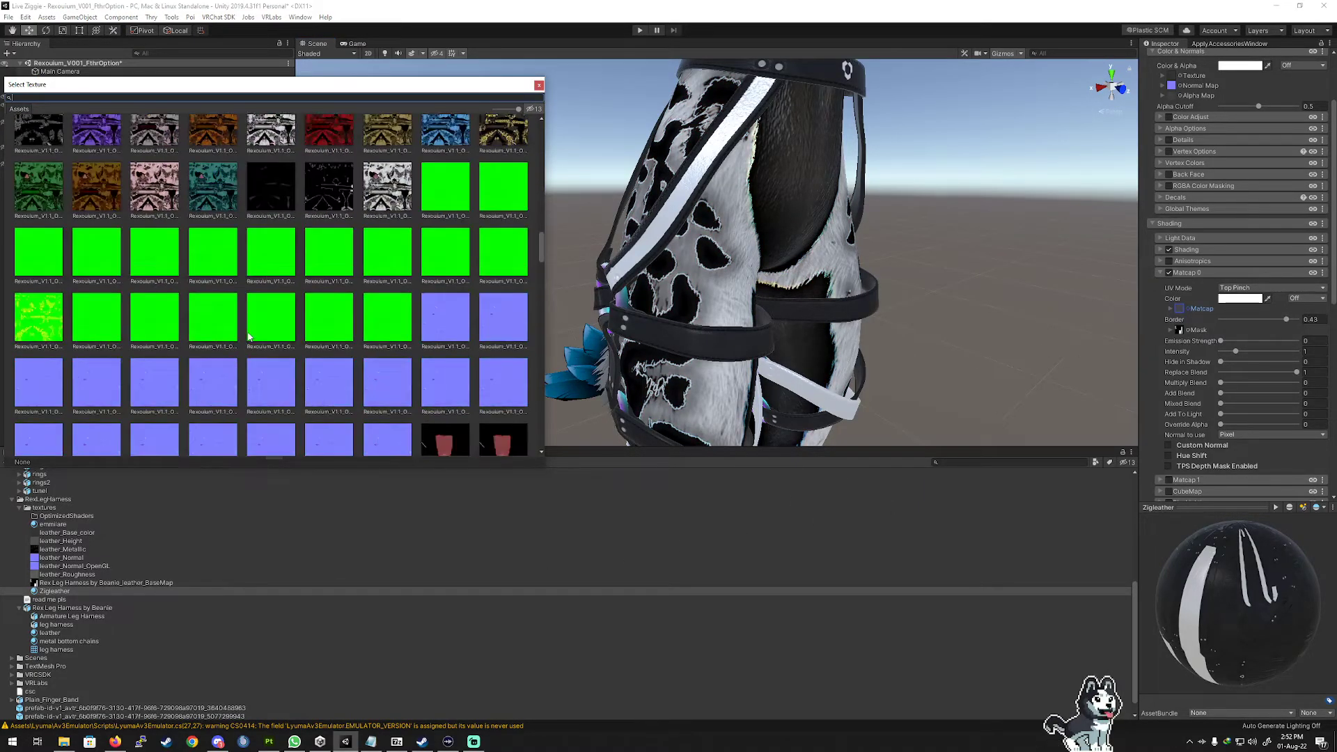
pyautogui.scroll(-15, 241, 340)
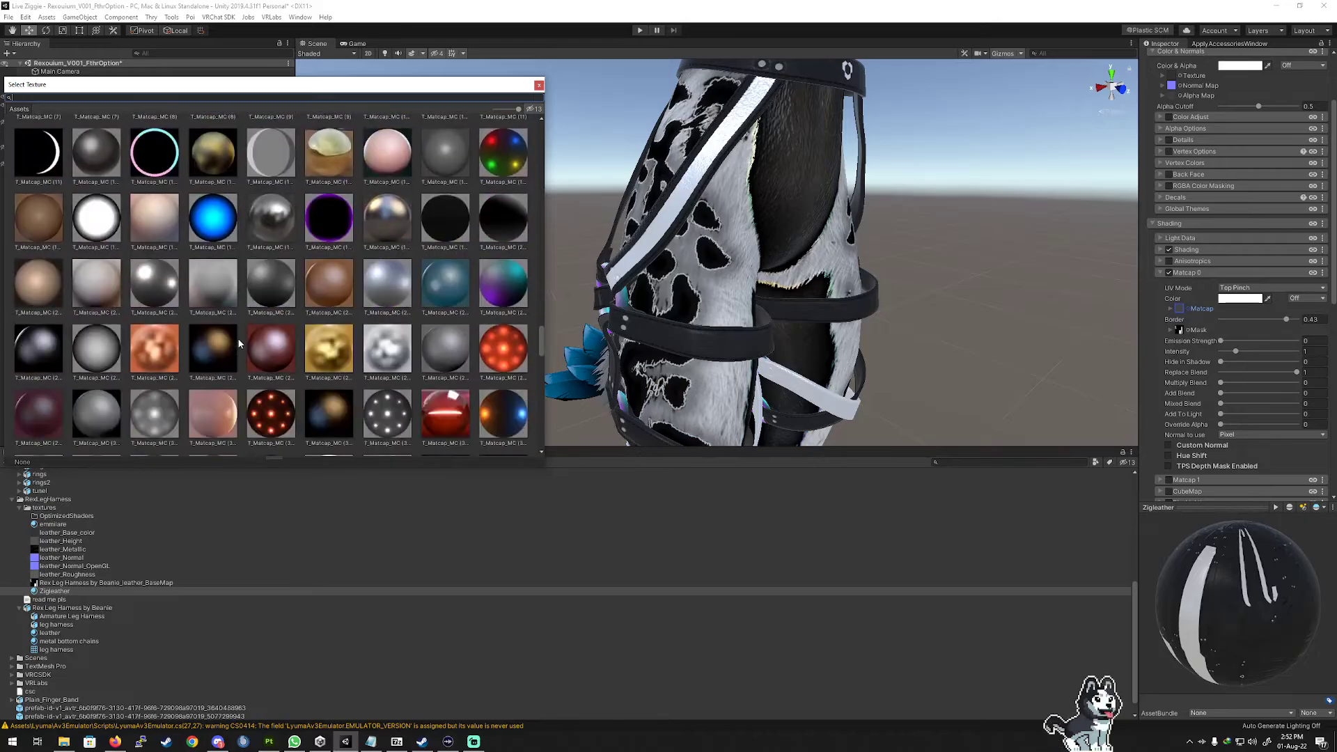
pyautogui.click(333, 217)
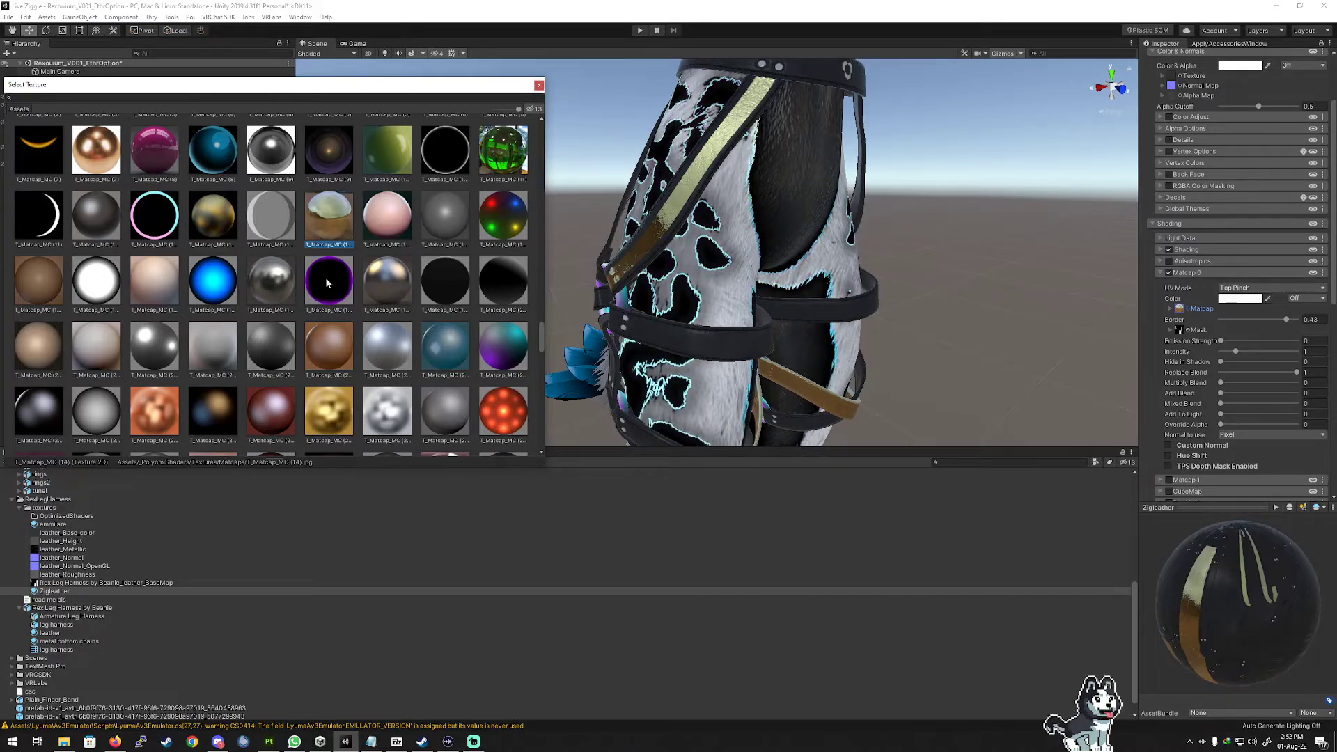
pyautogui.click(216, 288)
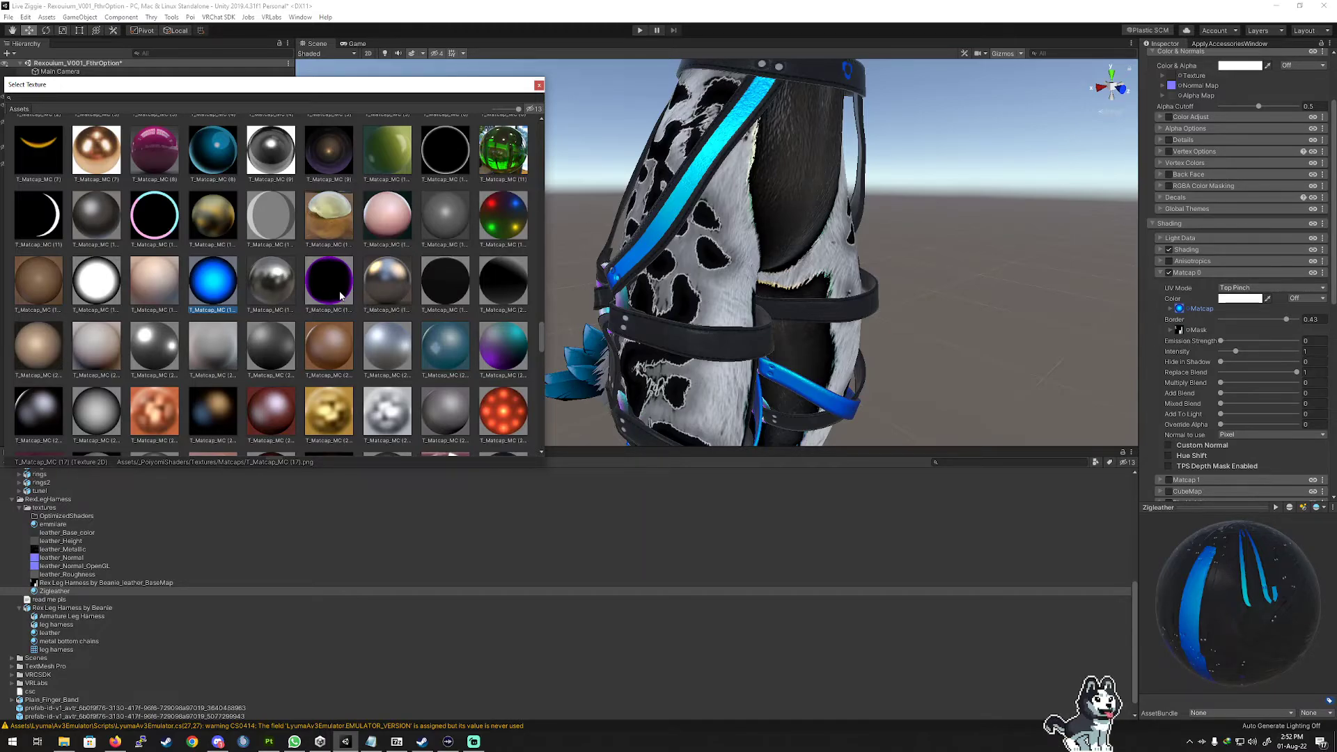
pyautogui.click(502, 163)
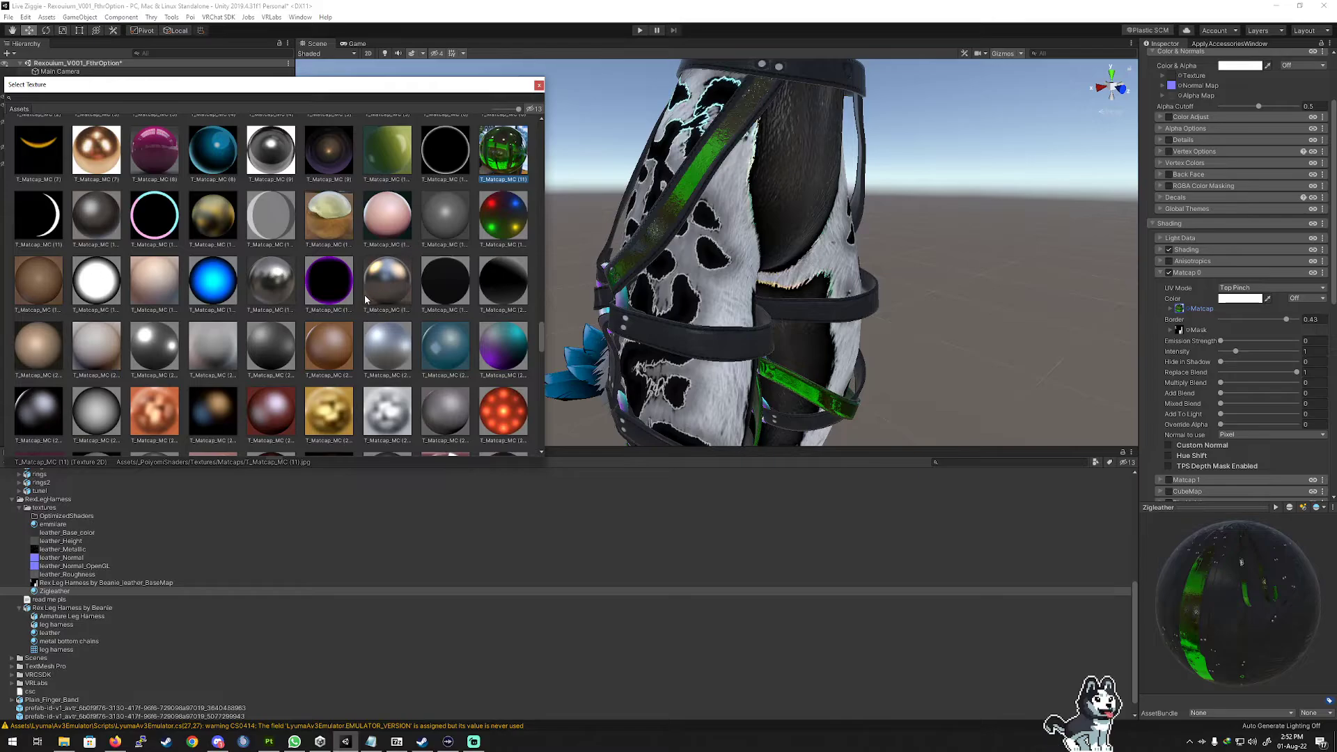
# Try the red spotted, dark iridescent, tan glass and pink T_Matcap_MC (31) textures for Matcap 0.
pyautogui.scroll(-3, 365, 295)
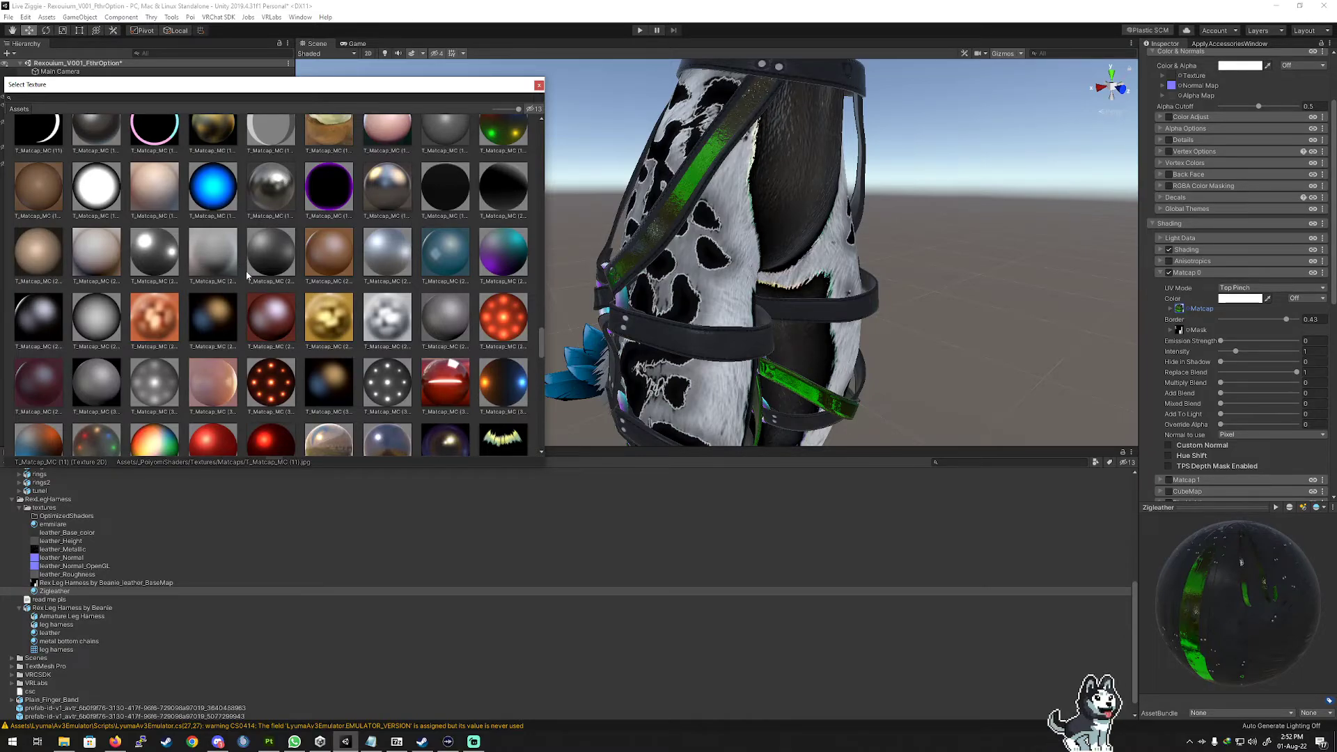
pyautogui.scroll(-1, 247, 275)
pyautogui.click(511, 280)
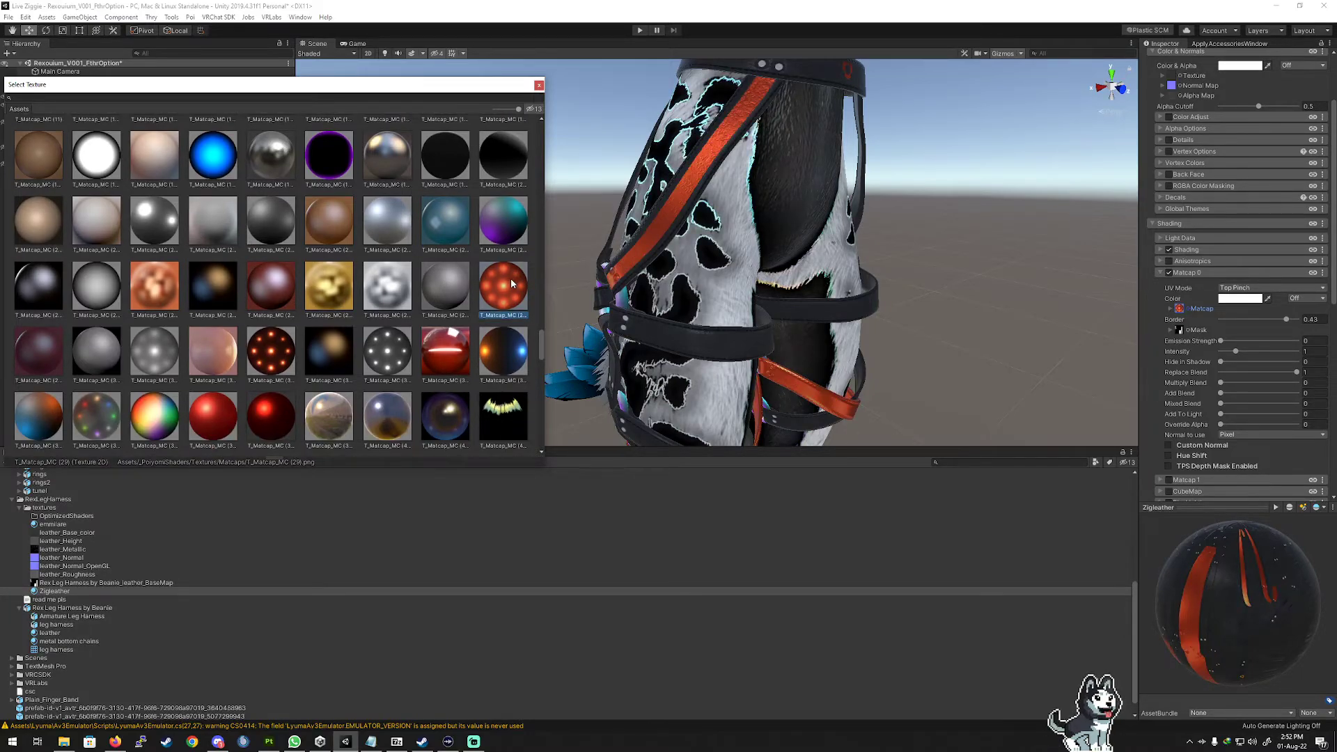
pyautogui.scroll(-1, 454, 389)
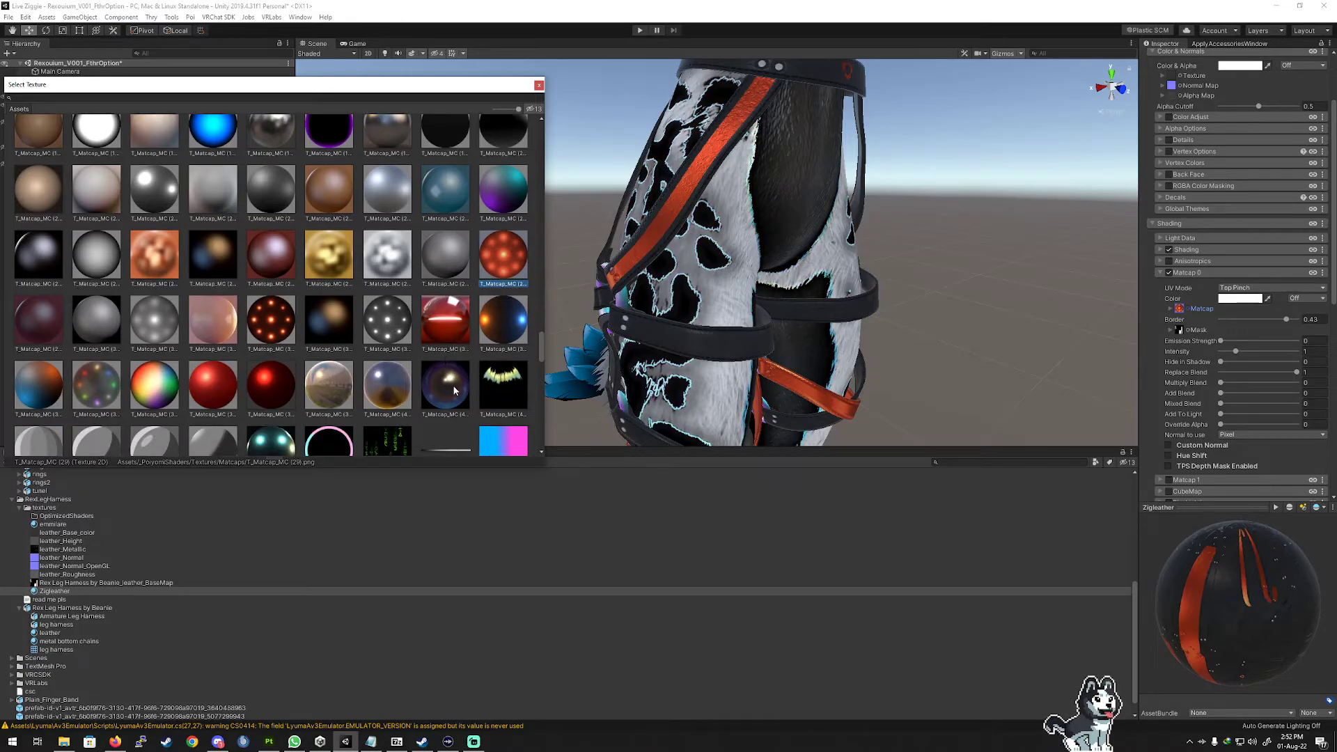
pyautogui.click(454, 390)
pyautogui.click(332, 390)
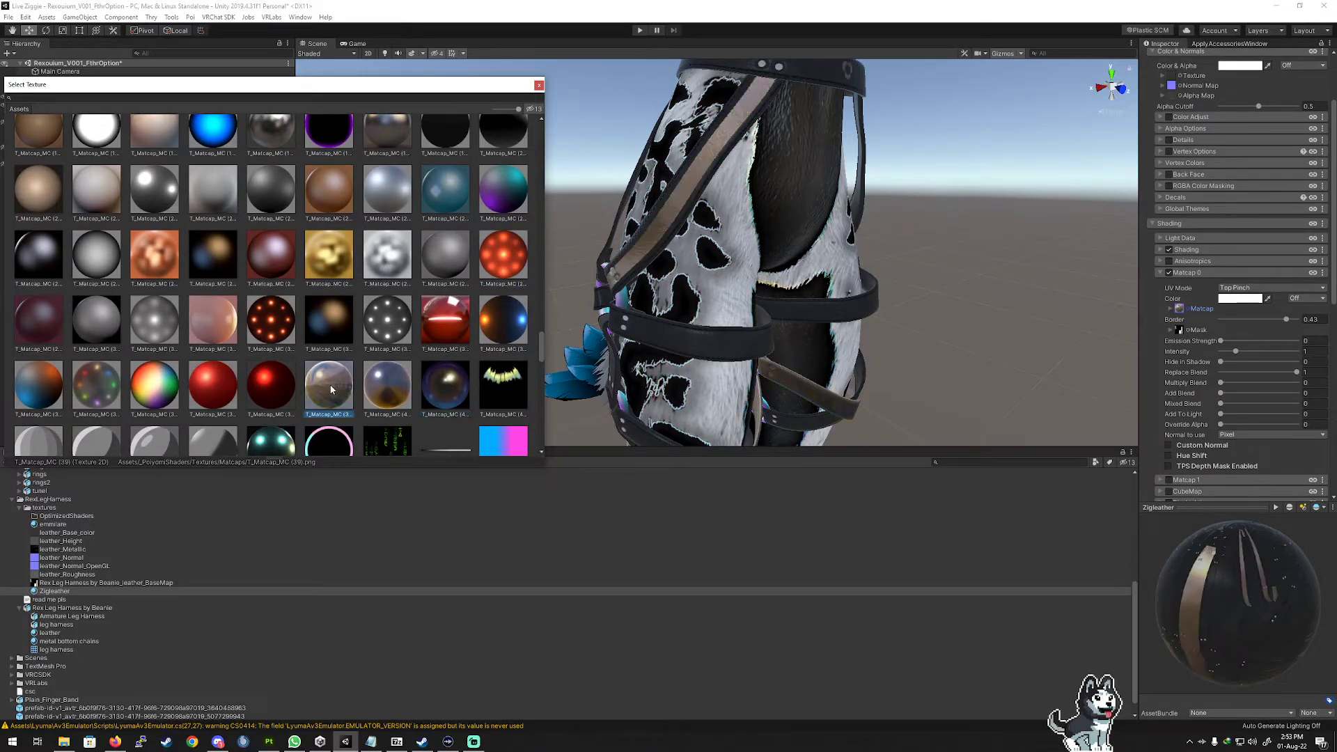
pyautogui.click(213, 329)
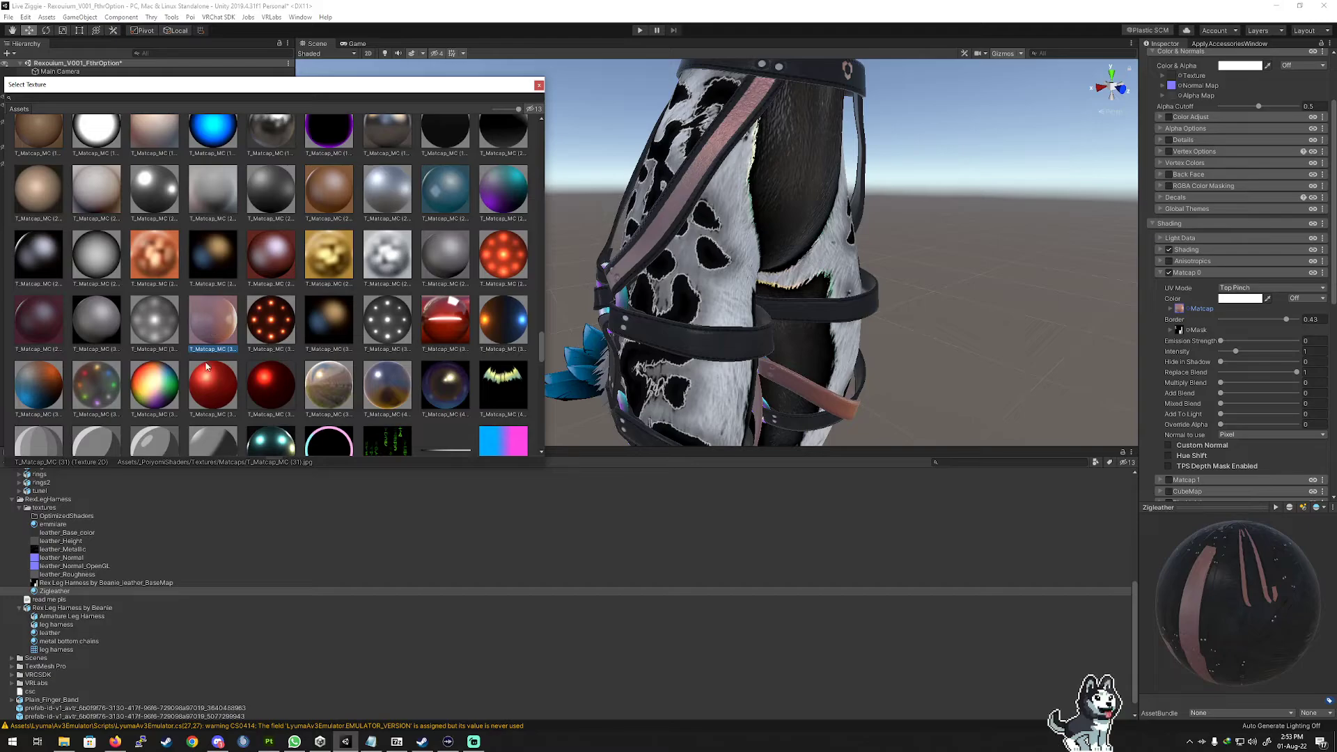
# Try the teal T_Matcap_MC (47) and rainbow textures for Matcap 0, and compare pink T_Matcap_MC (31) with blue T_Matcap_MC (17).
pyautogui.scroll(-1, 206, 366)
pyautogui.click(282, 416)
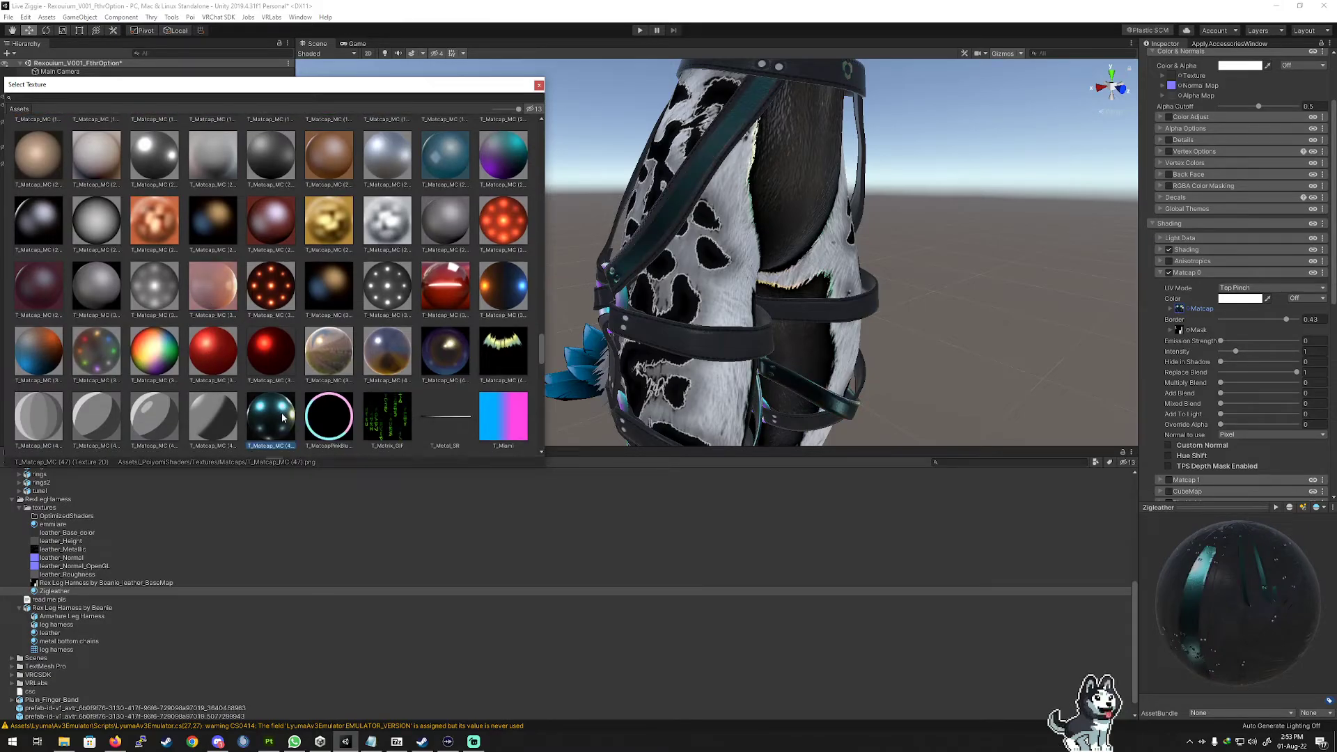
pyautogui.click(168, 358)
pyautogui.click(219, 290)
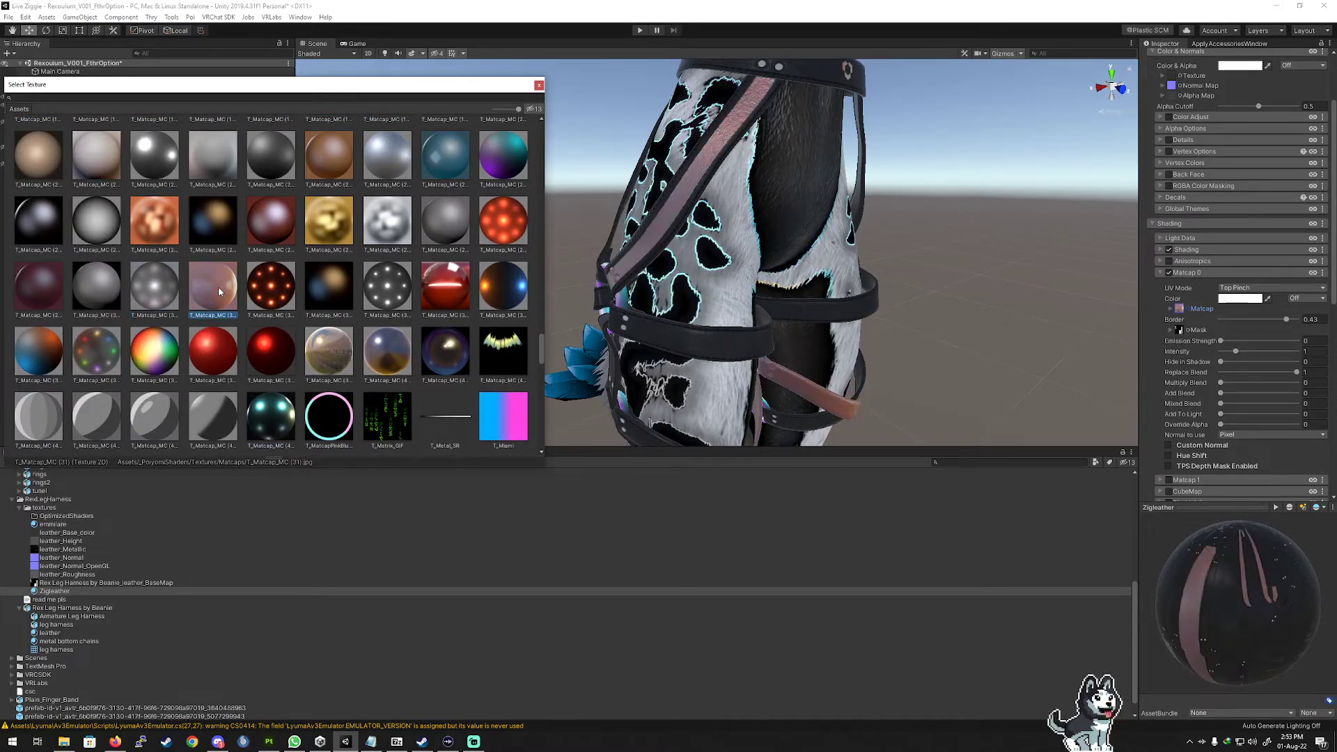
pyautogui.scroll(2, 216, 293)
pyautogui.click(213, 292)
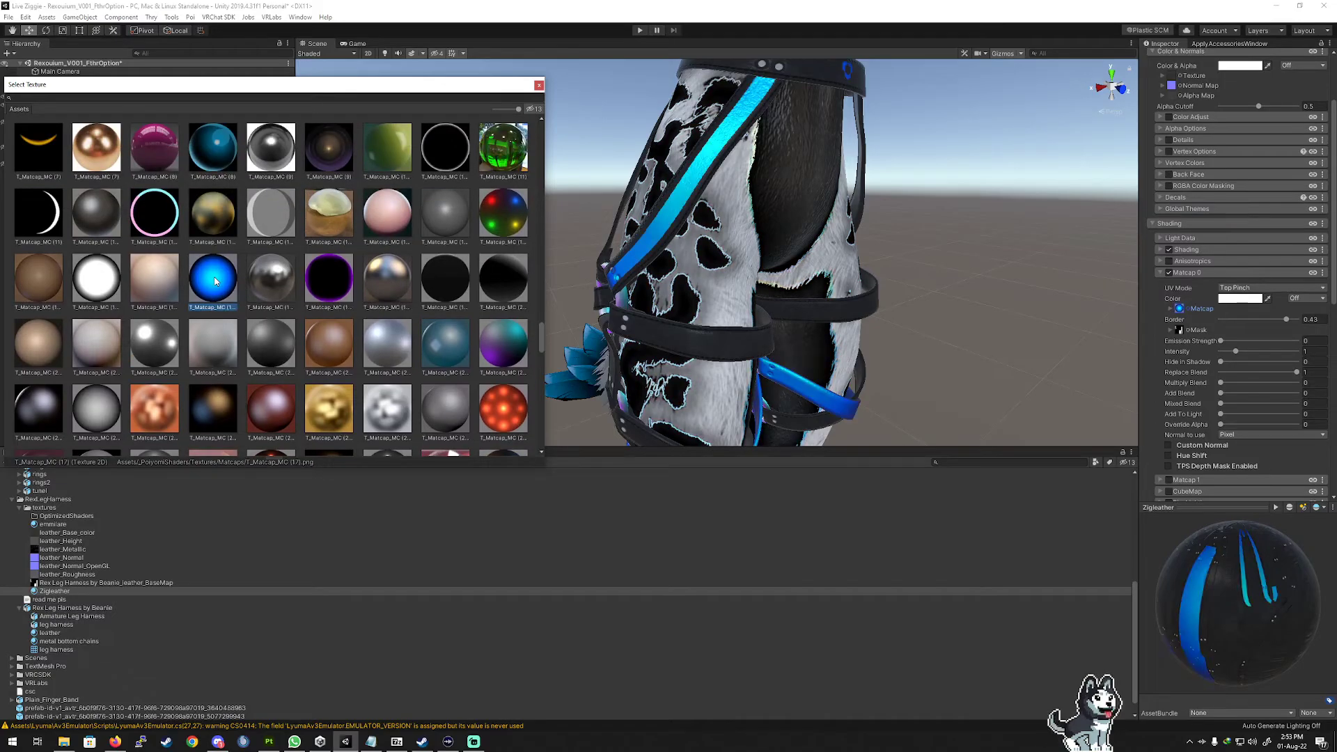
# Try T_Matcap_MC (1) in silver, (4) in red, (3) in fiery orange and (2) in blue for Matcap 0.
pyautogui.scroll(2, 257, 362)
pyautogui.click(328, 207)
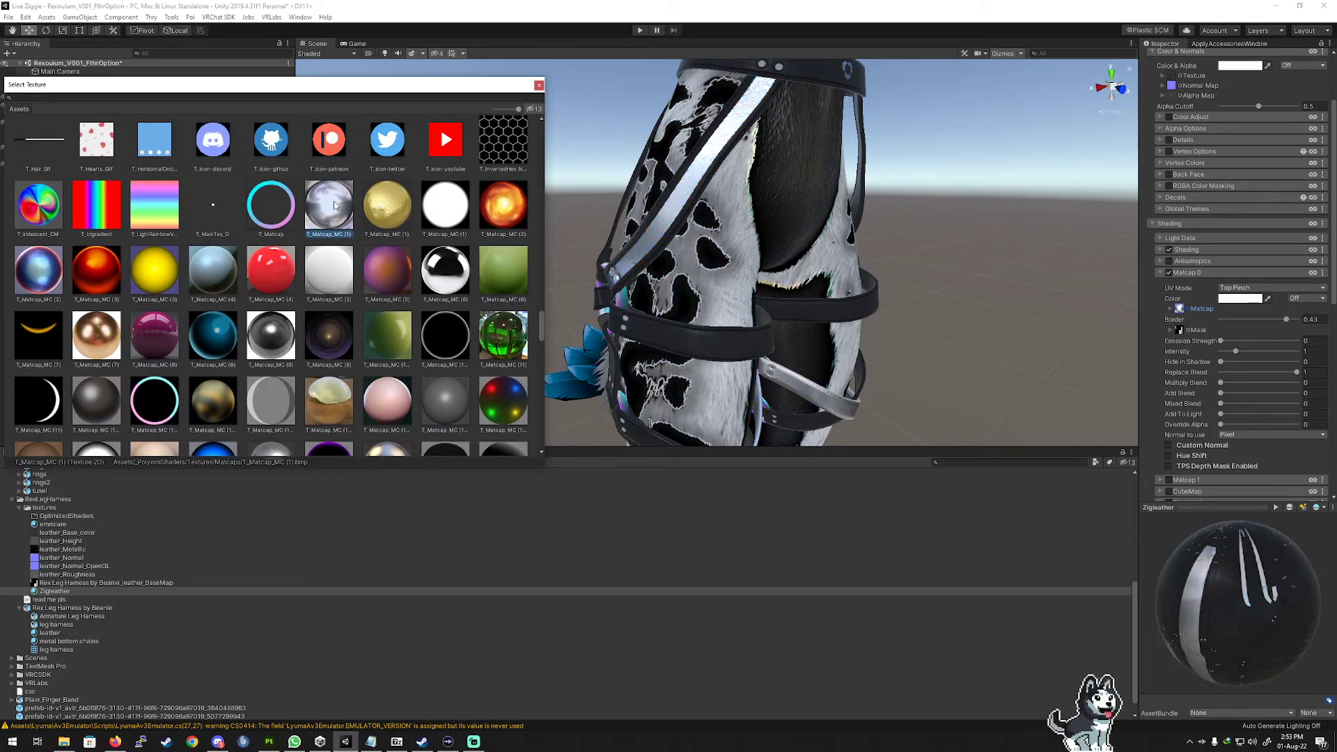
pyautogui.click(272, 279)
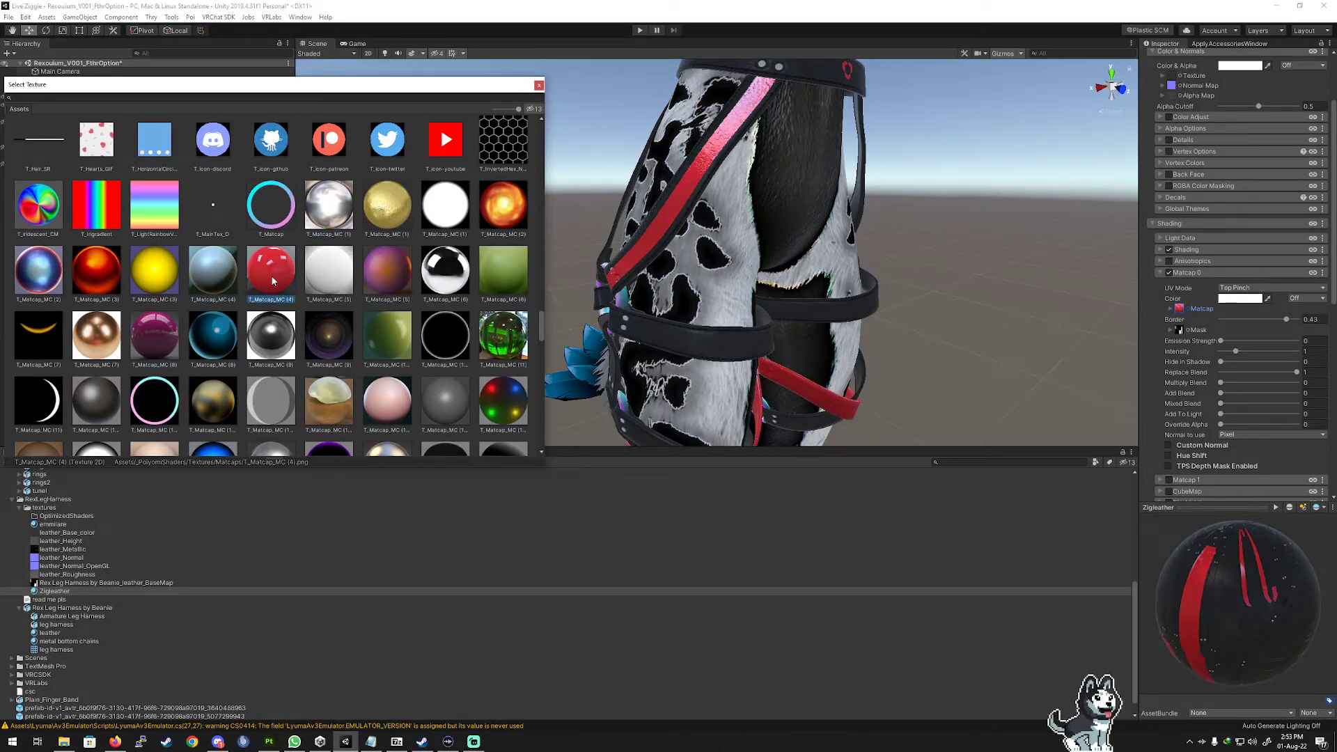
pyautogui.click(101, 281)
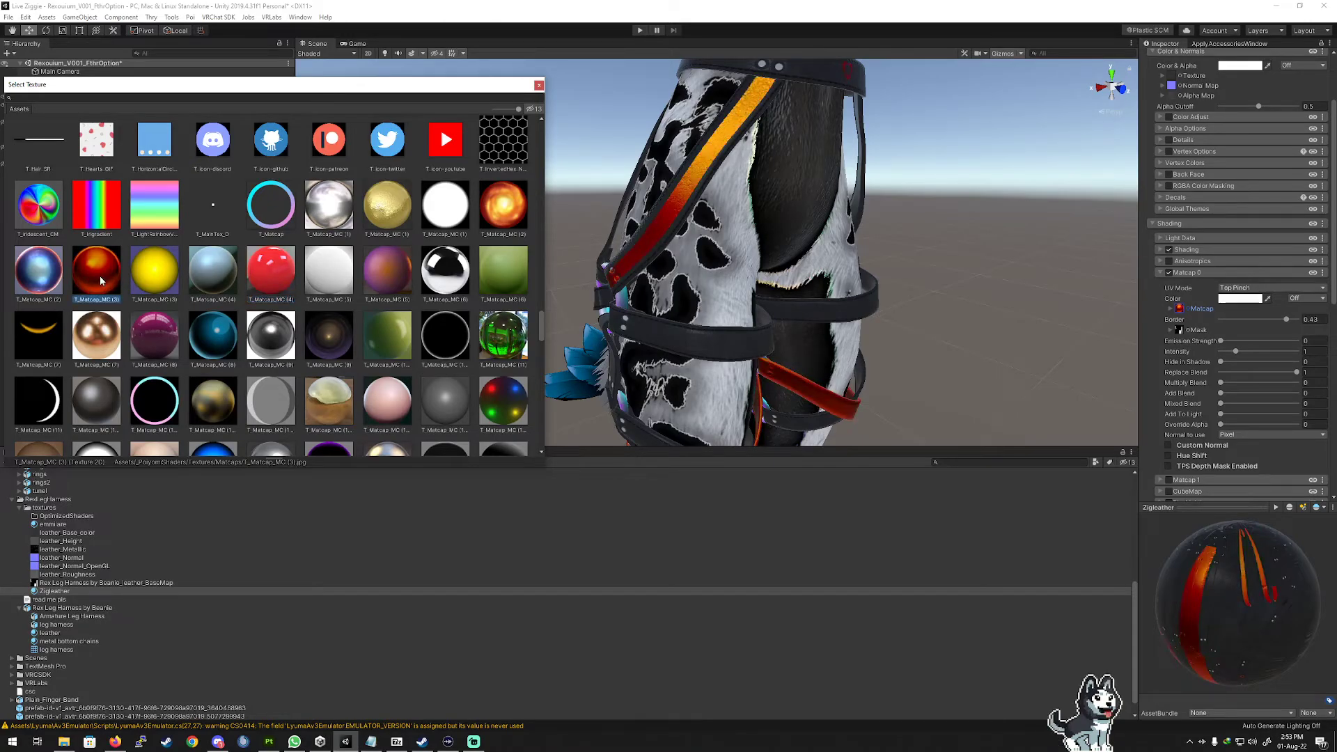
pyautogui.click(40, 277)
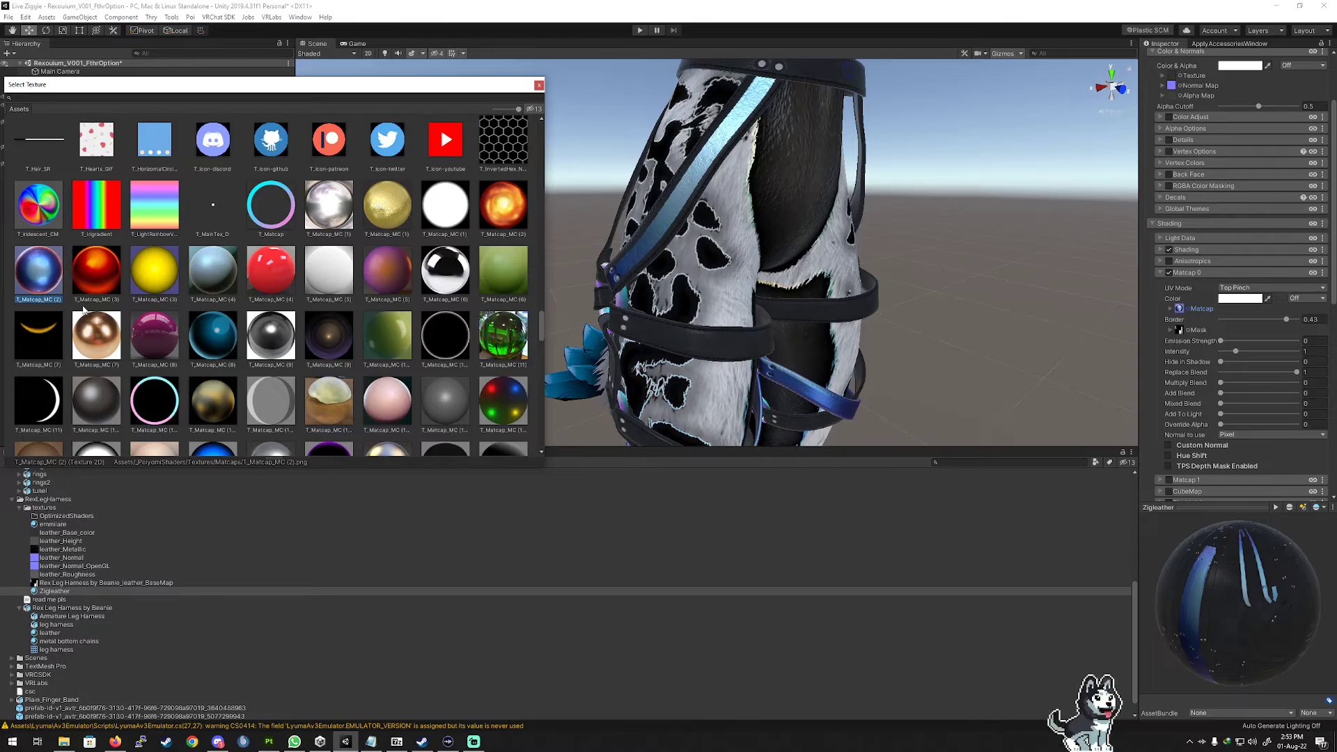
# Try the dark blue T_Matcap_MC (8) and the magenta matcap texture for Matcap 0.
pyautogui.click(218, 339)
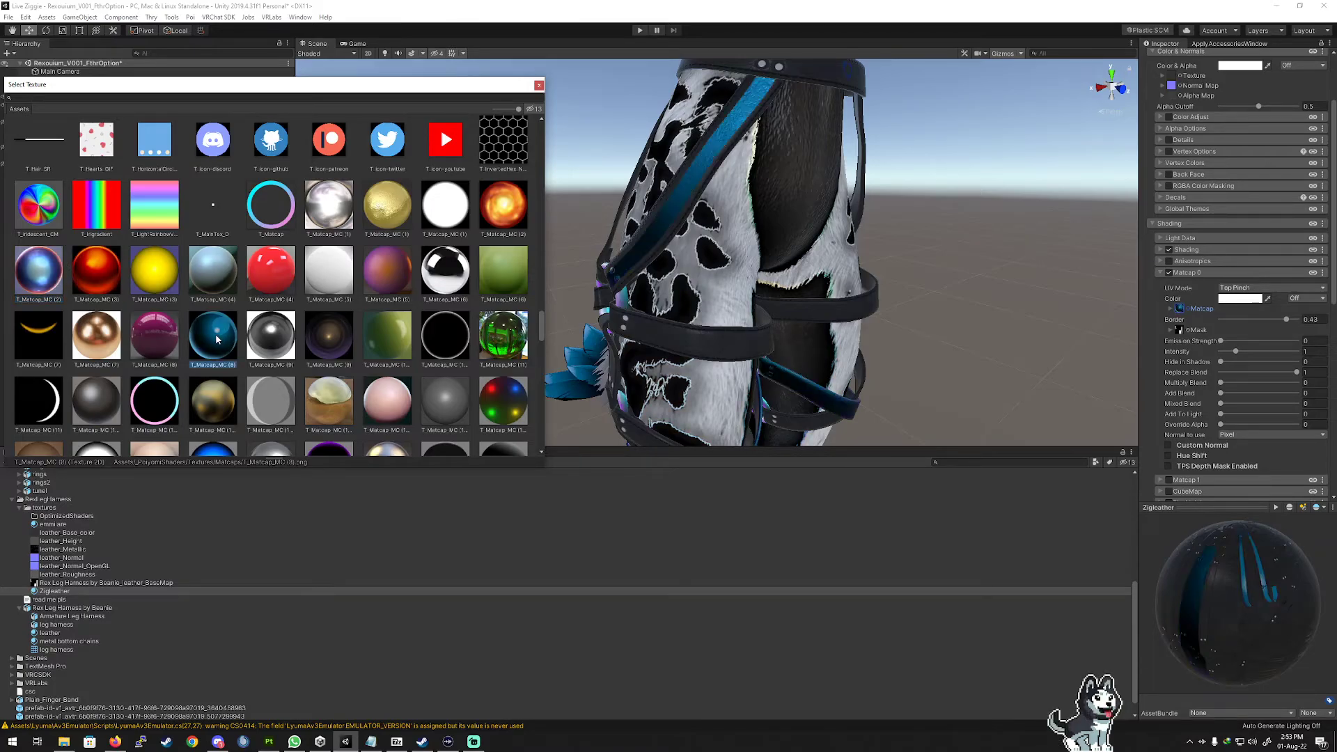
pyautogui.scroll(-5, 289, 345)
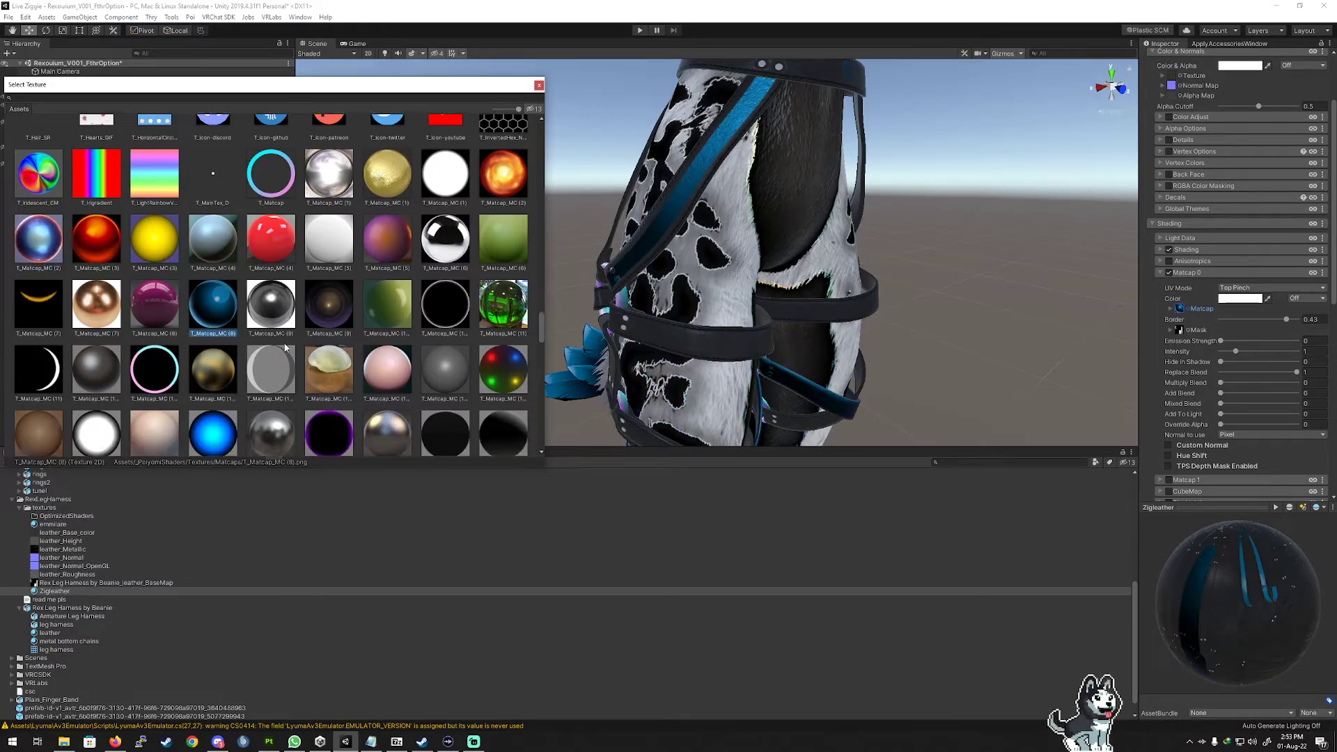
pyautogui.click(212, 313)
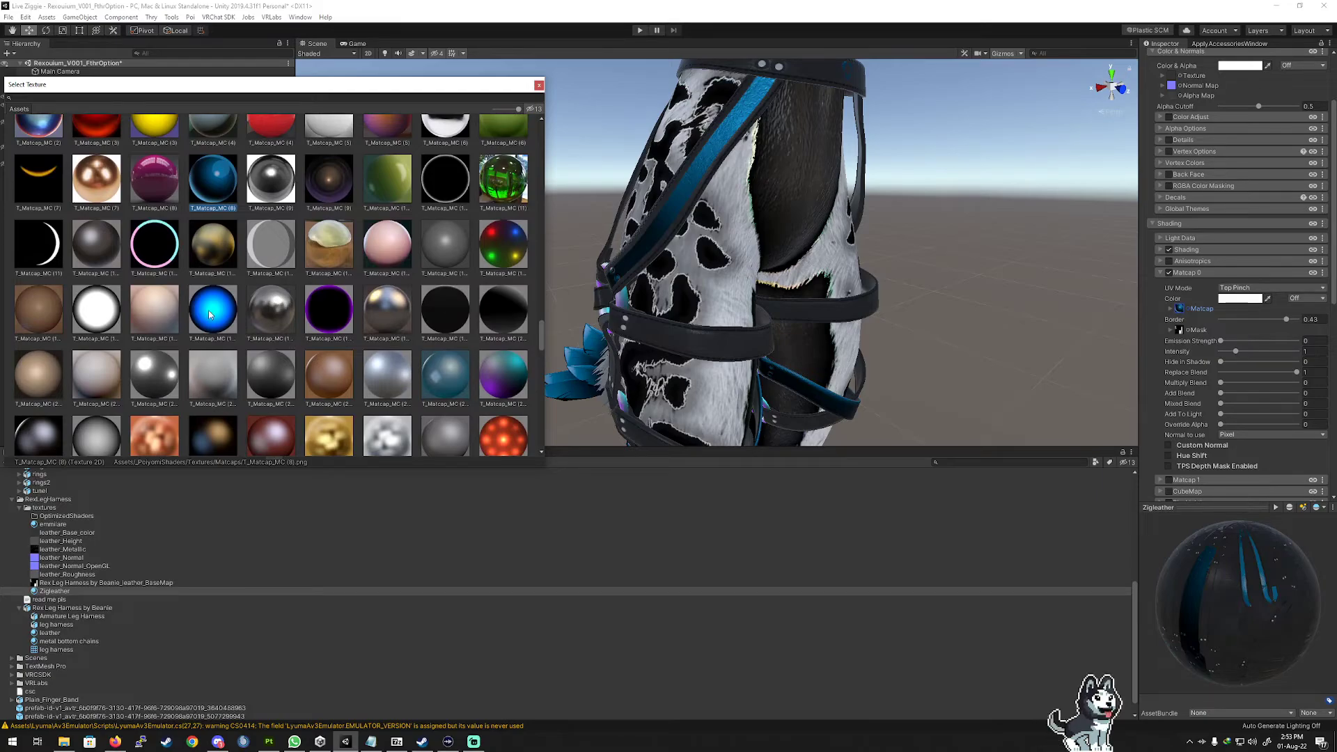
pyautogui.click(152, 183)
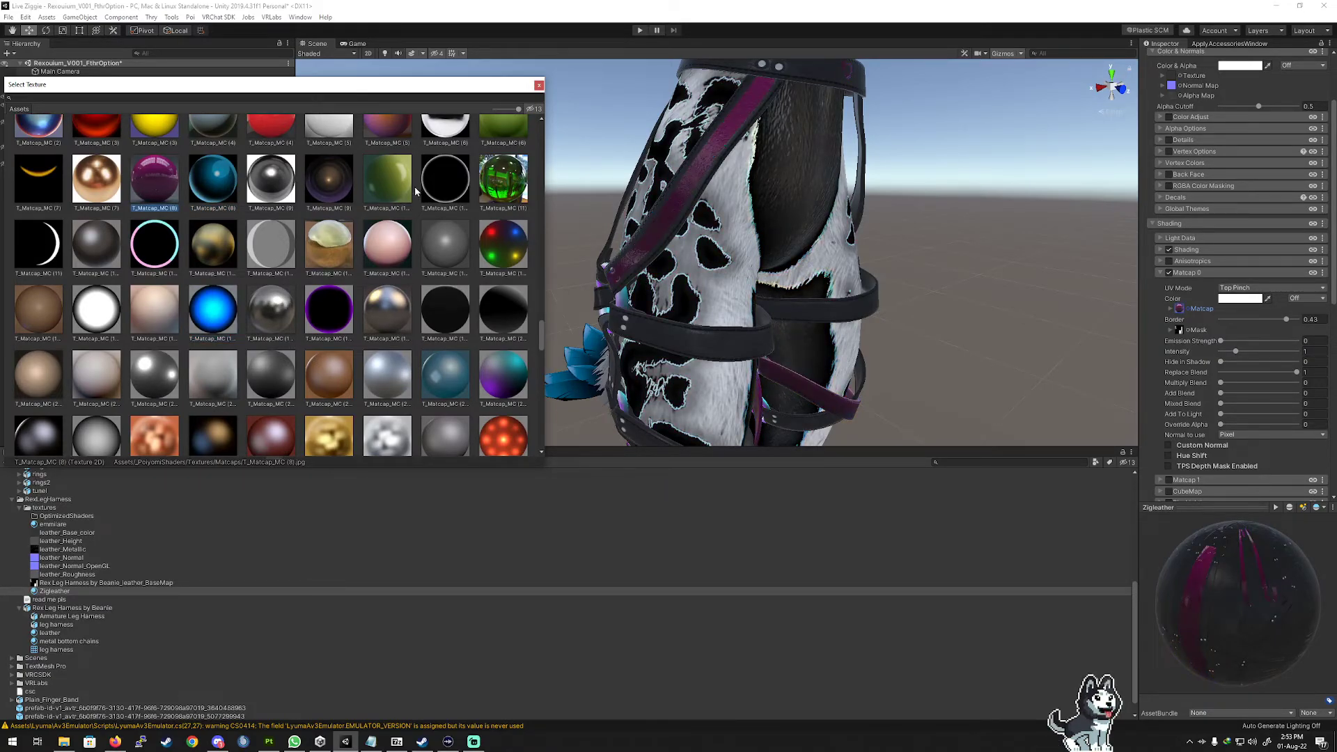
# Set Matcap 0's texture to the gold T_Matcap_MC (27).
pyautogui.scroll(-2, 388, 367)
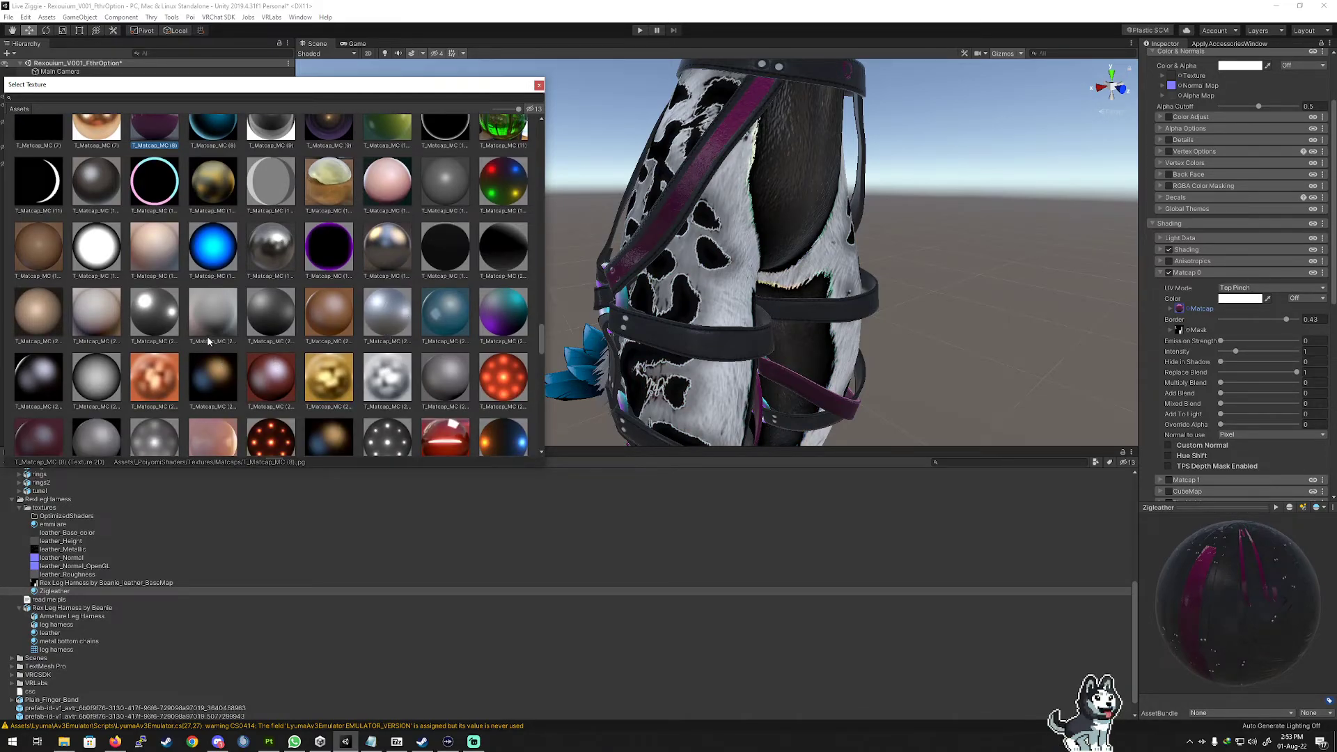
pyautogui.scroll(-2, 331, 322)
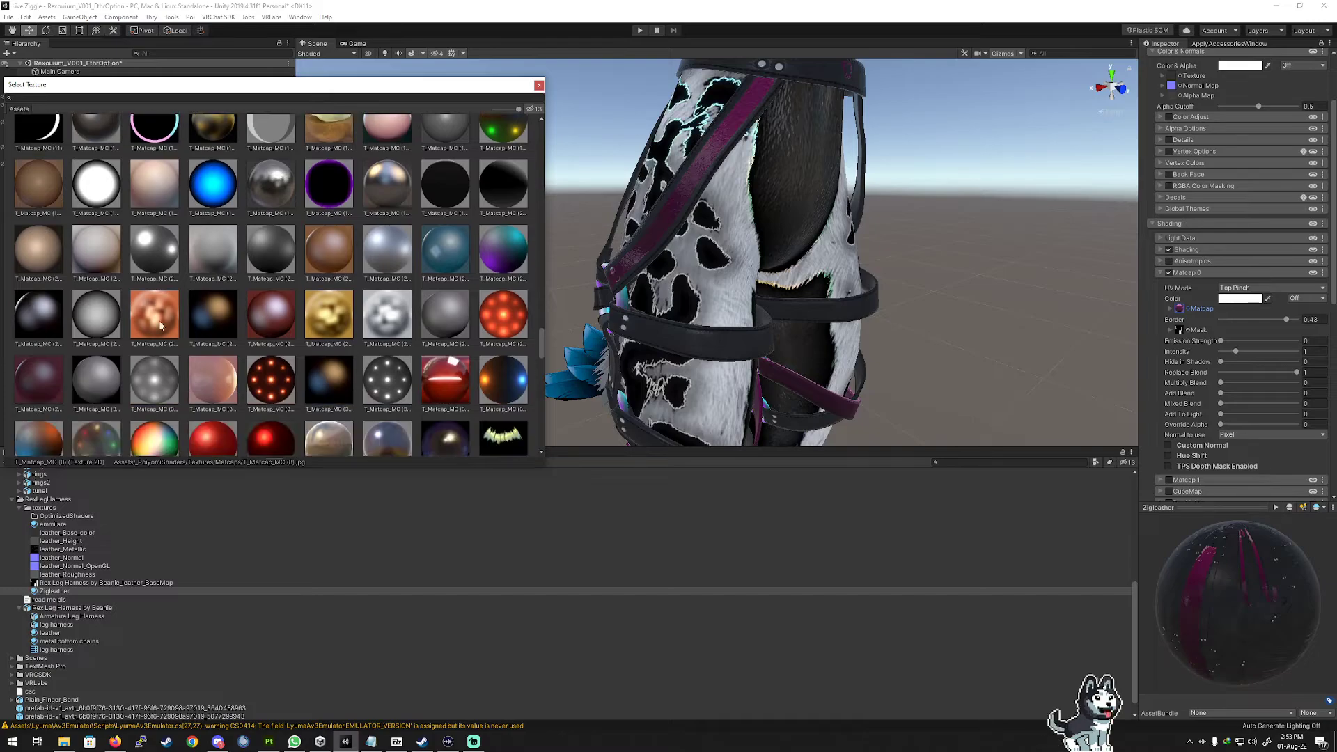
pyautogui.click(331, 322)
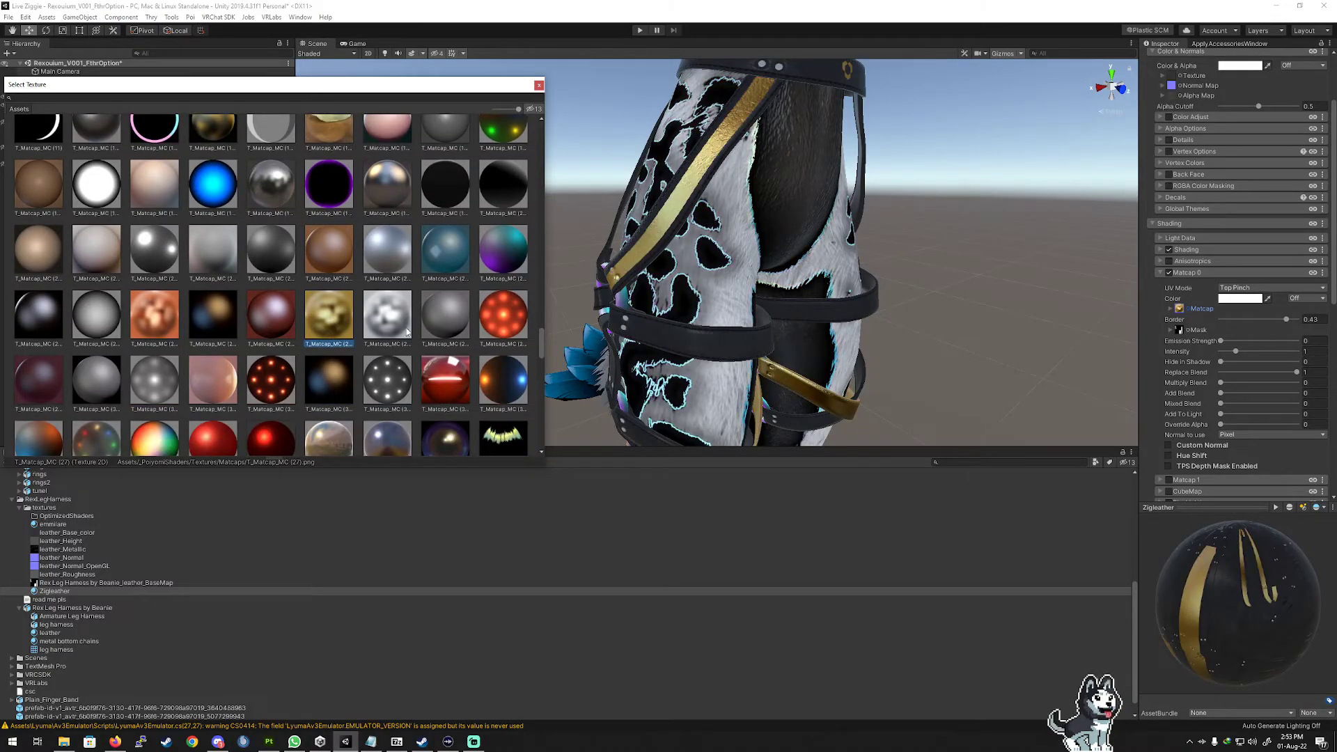
# Try the glowing red-dotted matcap texture for Matcap 0, and set its texture to the rainbow-coloured sphere matcap.
pyautogui.click(497, 320)
pyautogui.click(264, 380)
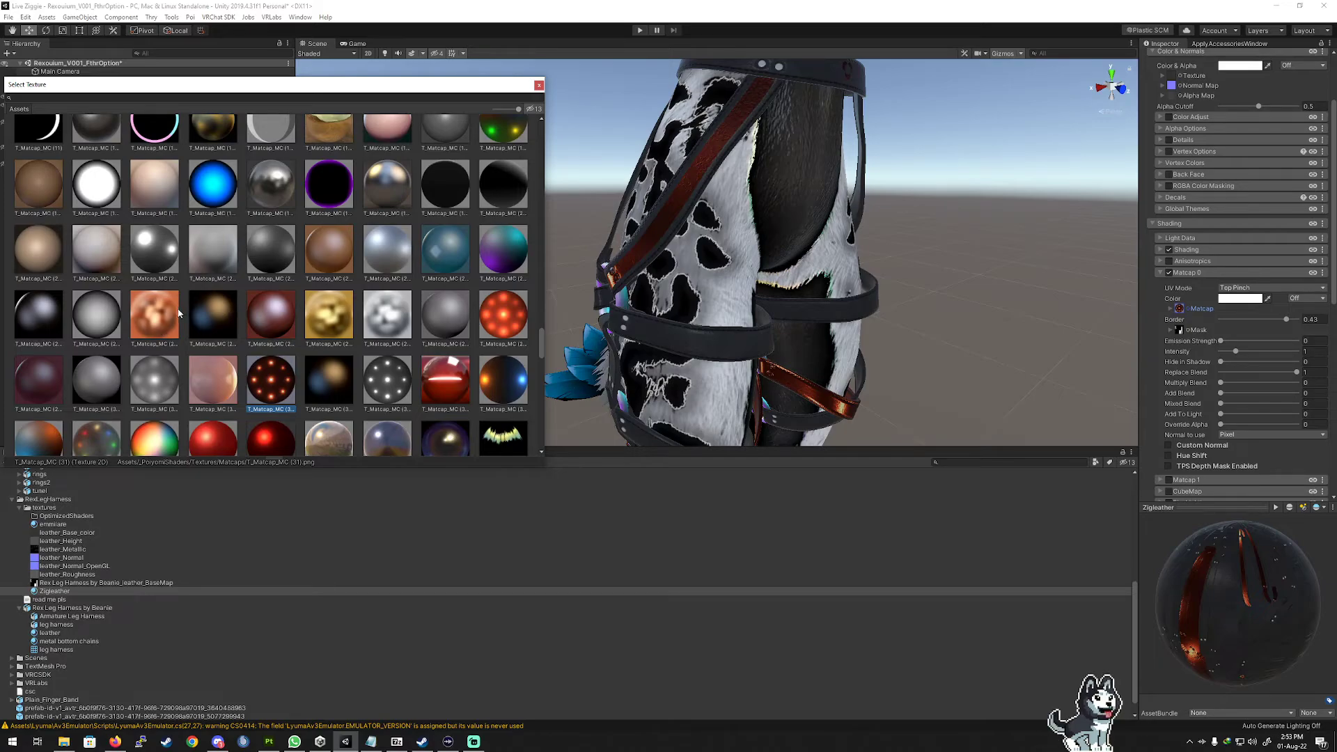
pyautogui.scroll(-1, 150, 413)
pyautogui.click(150, 413)
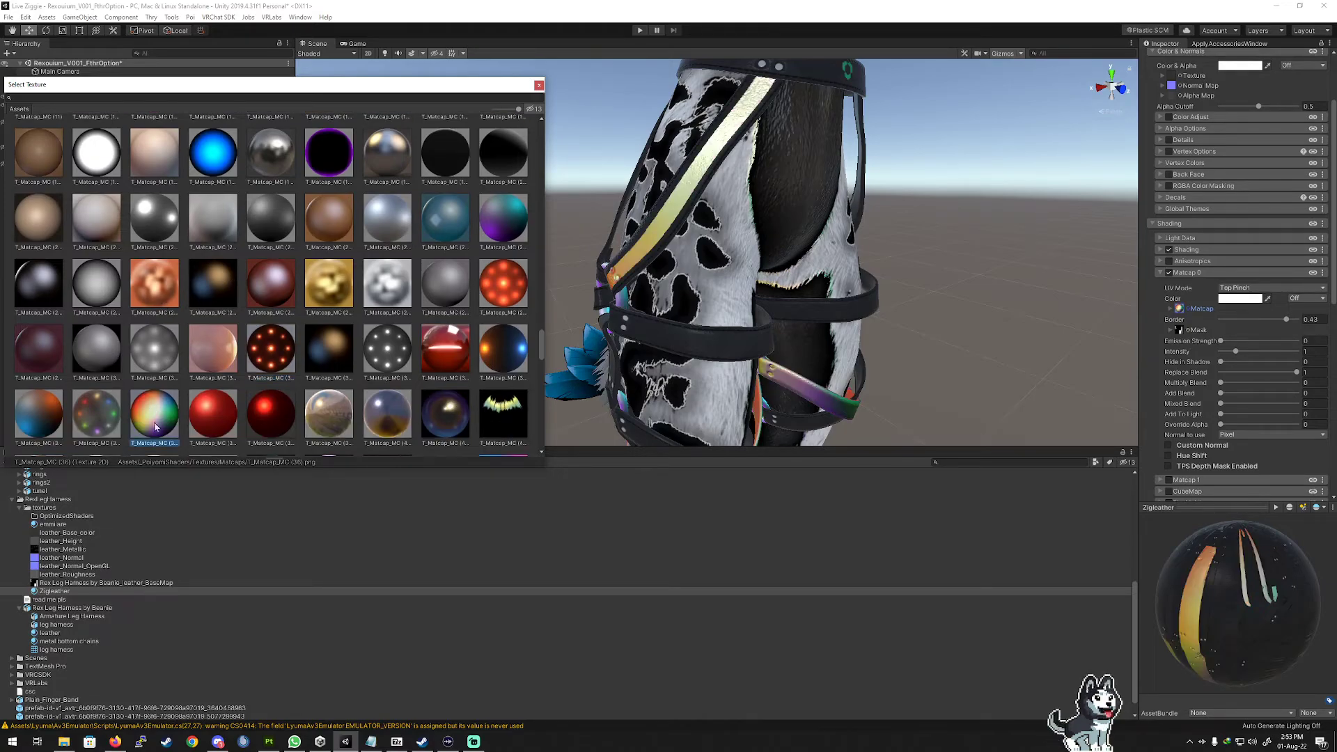
pyautogui.doubleClick(143, 420)
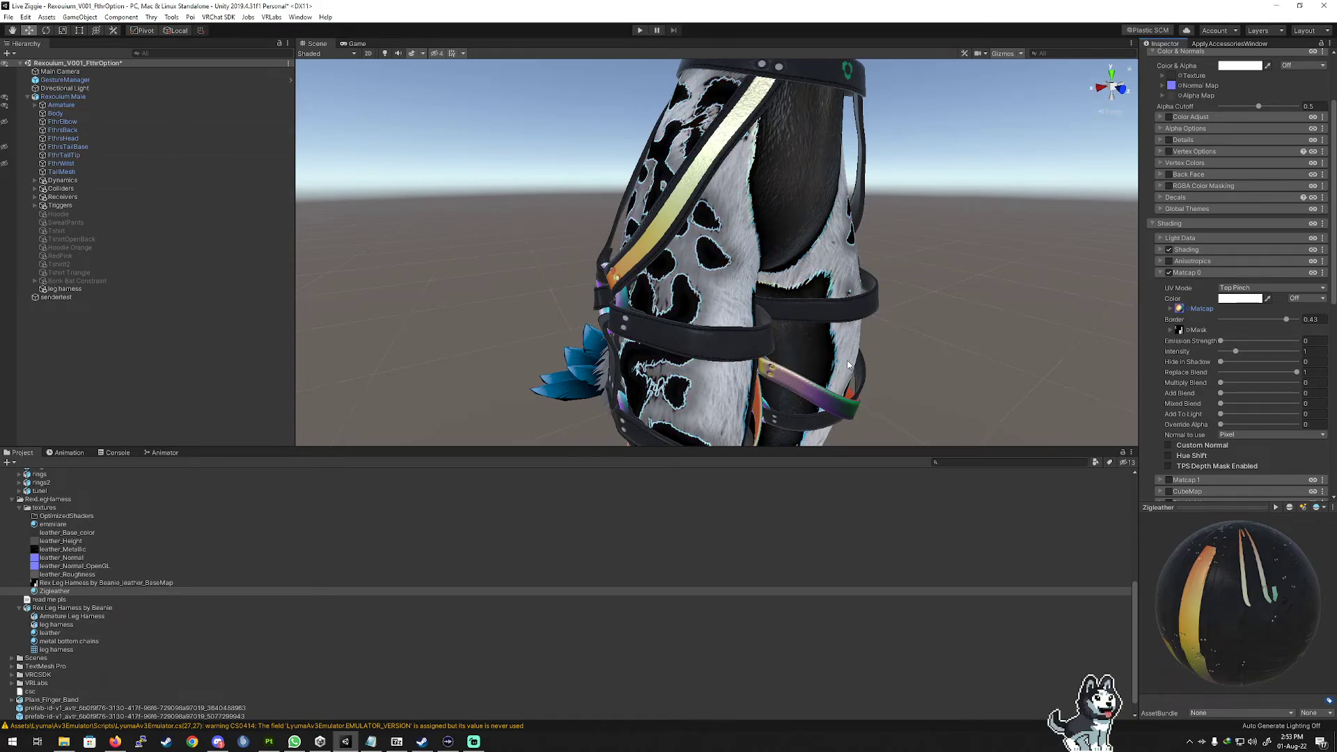
# Examine the rainbow matcap on the harness's hip and leg straps from close up, from the front and from the side.
pyautogui.click(902, 371)
pyautogui.keyDown('alt'); pyautogui.moveTo(902, 371); pyautogui.dragTo(880, 353); pyautogui.keyUp('alt')
pyautogui.scroll(-4, 860, 366)
pyautogui.keyDown('alt'); pyautogui.moveTo(745, 313); pyautogui.dragTo(785, 243); pyautogui.keyUp('alt')
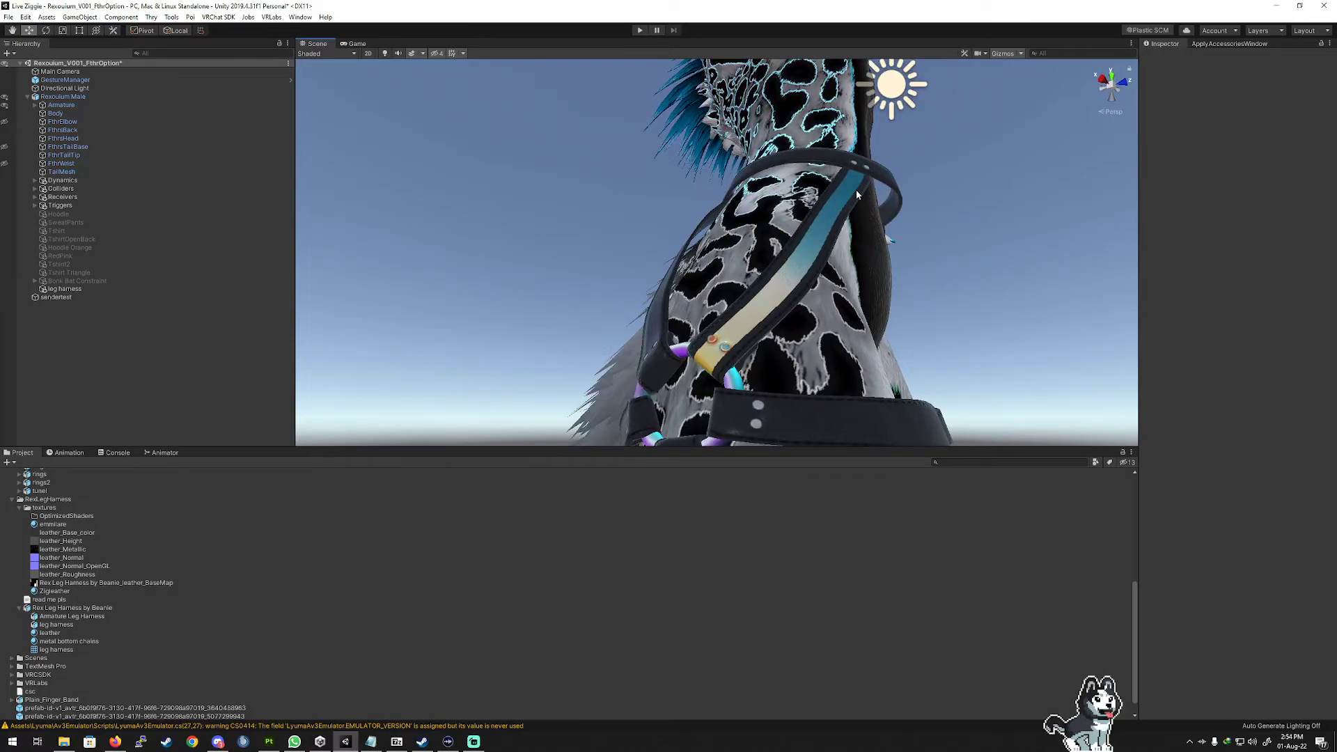
pyautogui.keyDown('alt'); pyautogui.moveTo(855, 189); pyautogui.dragTo(560, 301); pyautogui.keyUp('alt')
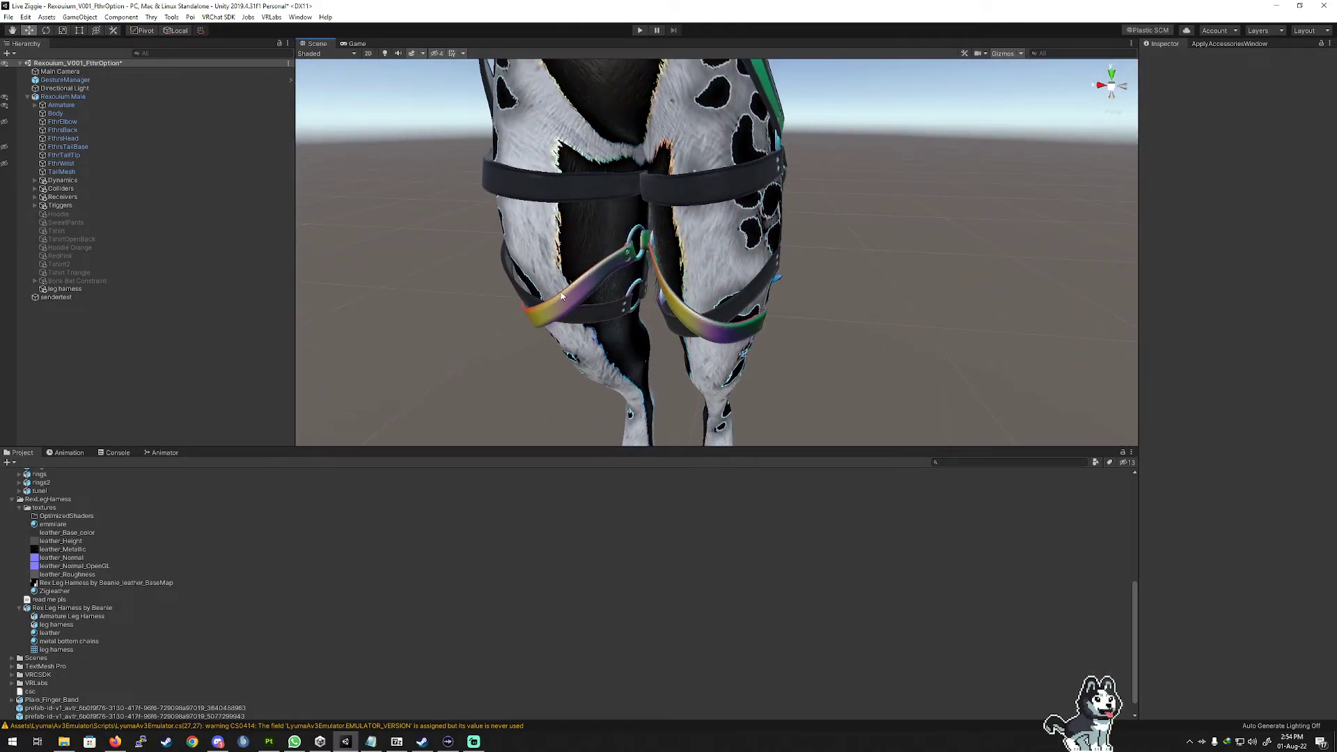
pyautogui.keyDown('alt'); pyautogui.moveTo(649, 304); pyautogui.dragTo(820, 198); pyautogui.keyUp('alt')
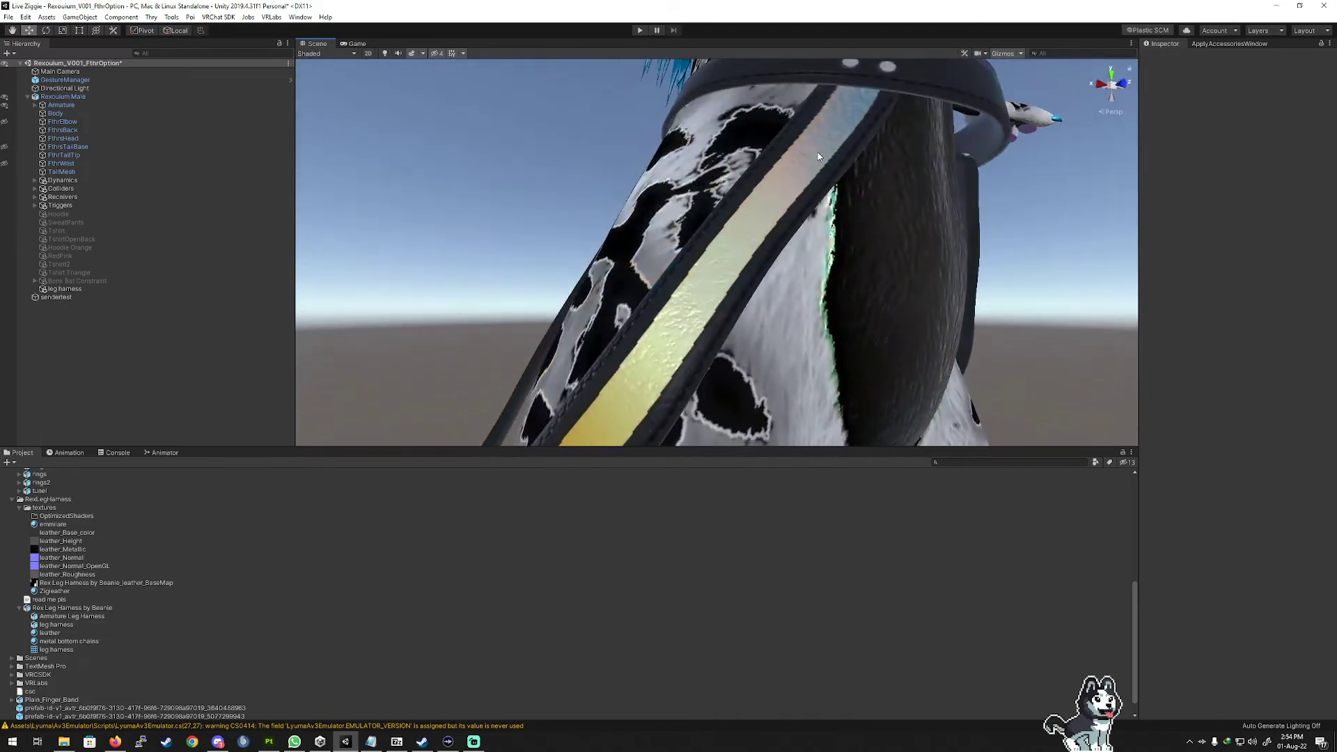
pyautogui.keyDown('alt'); pyautogui.moveTo(709, 333); pyautogui.dragTo(648, 423); pyautogui.keyUp('alt')
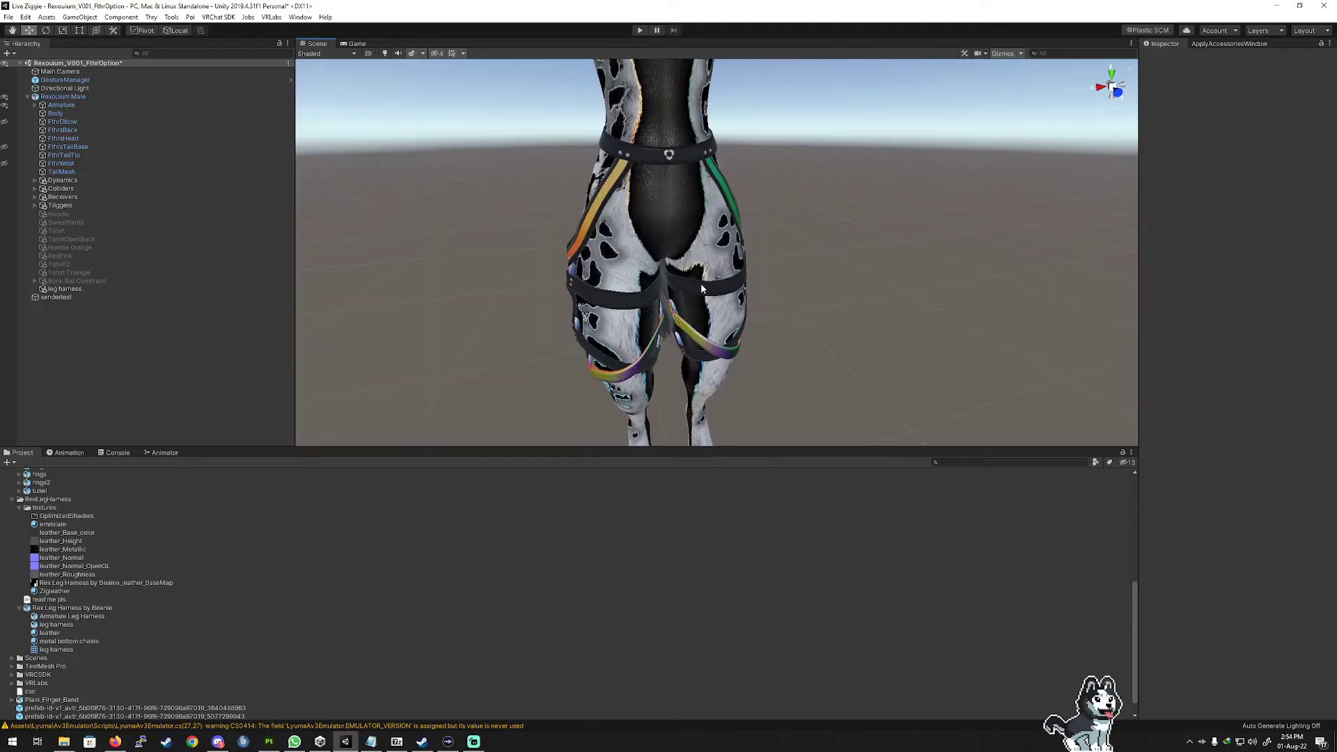
pyautogui.keyDown('alt'); pyautogui.moveTo(729, 273); pyautogui.dragTo(780, 383); pyautogui.keyUp('alt')
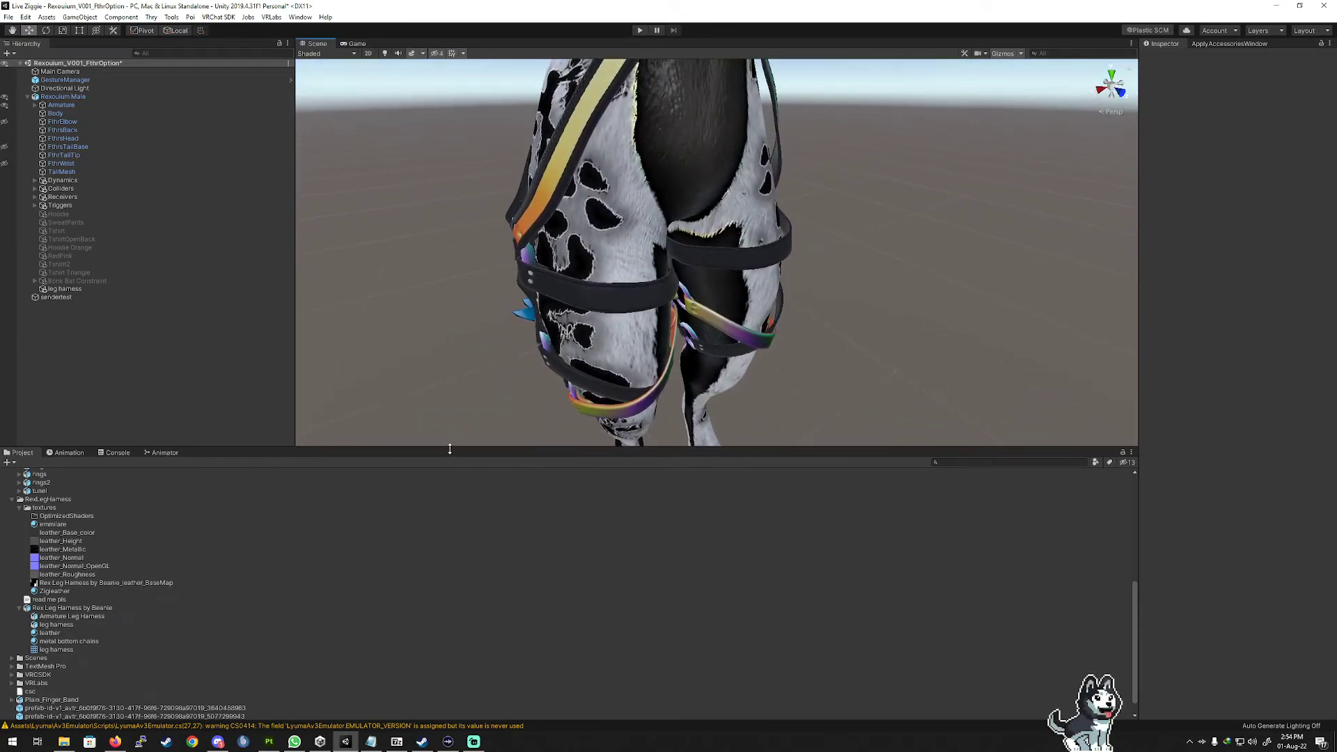
# Enable Hue Shift for Matcap 0 of the Zigleather material and set its Shift Speed to 10.
pyautogui.click(71, 289)
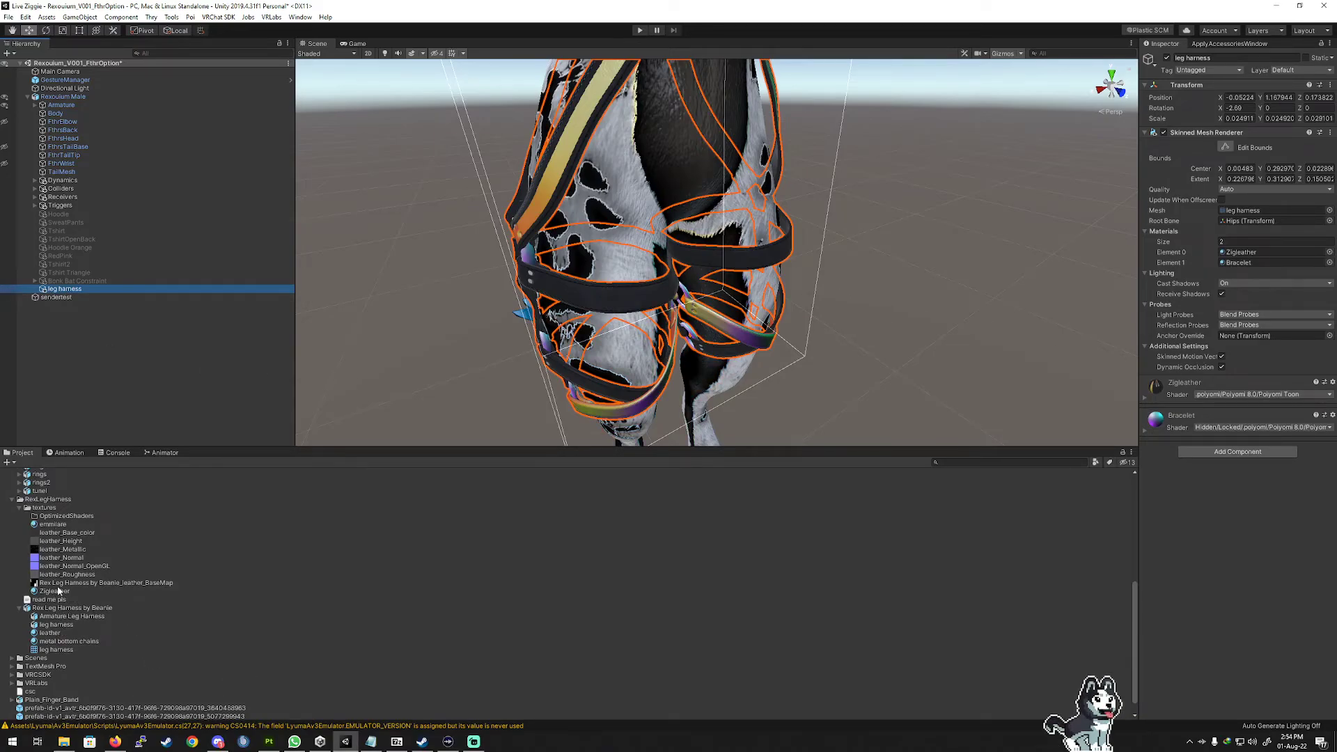
pyautogui.click(50, 633)
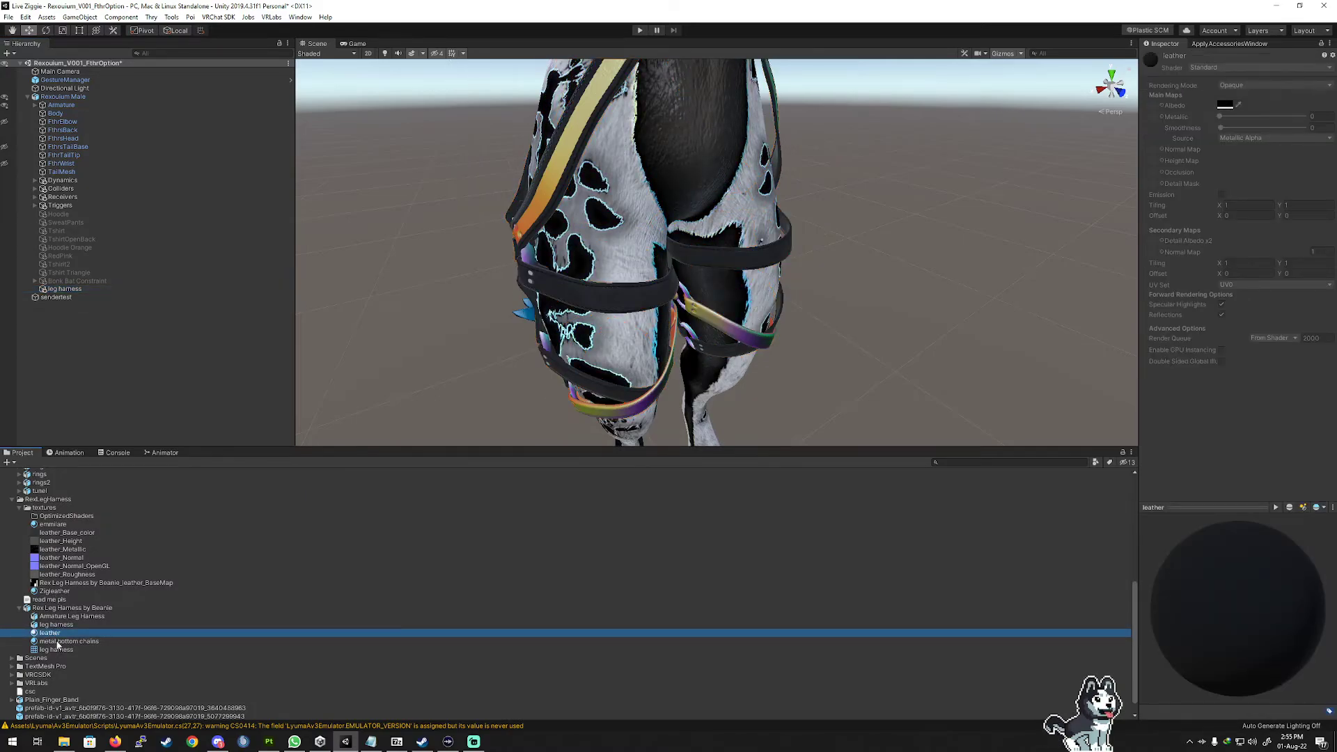
pyautogui.click(55, 591)
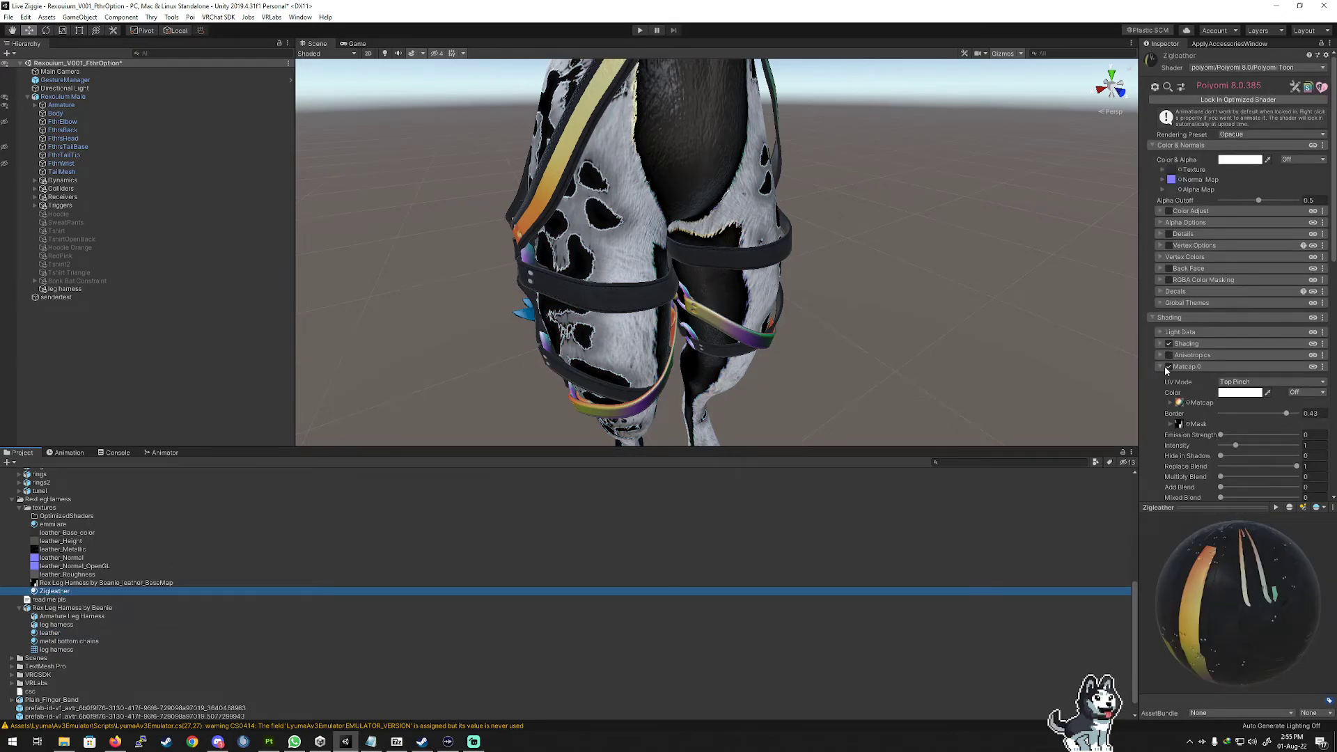
pyautogui.scroll(-5, 1167, 370)
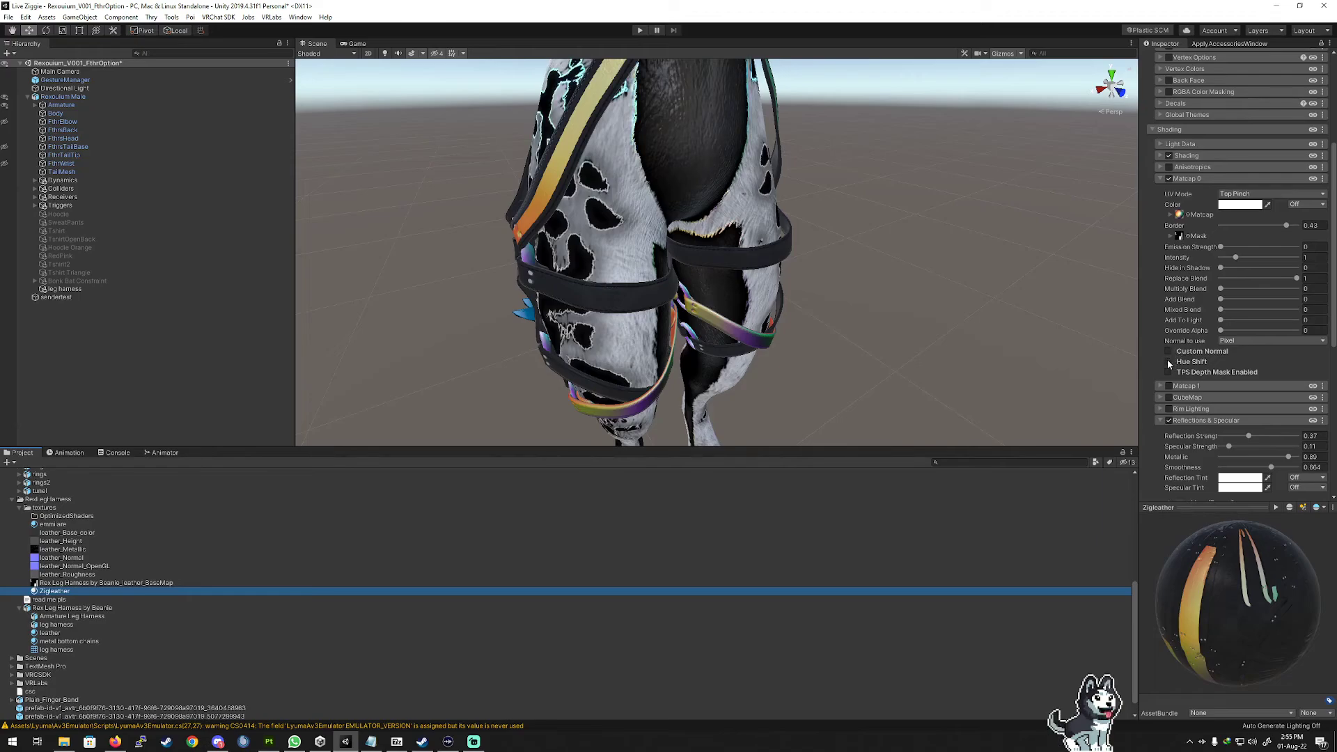
pyautogui.click(1170, 361)
pyautogui.moveTo(1221, 382)
pyautogui.mouseDown()
pyautogui.moveTo(1273, 396)
pyautogui.moveTo(1219, 385)
pyautogui.mouseUp()
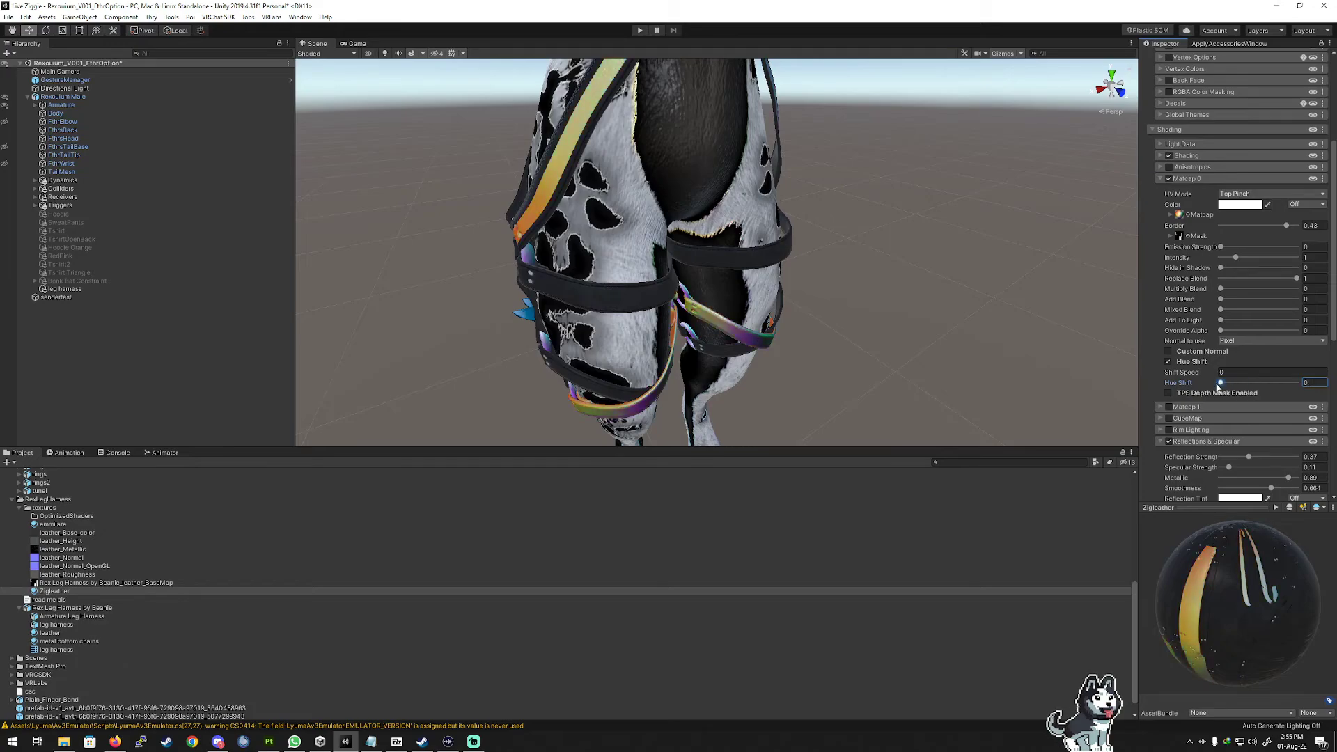
pyautogui.click(1222, 372)
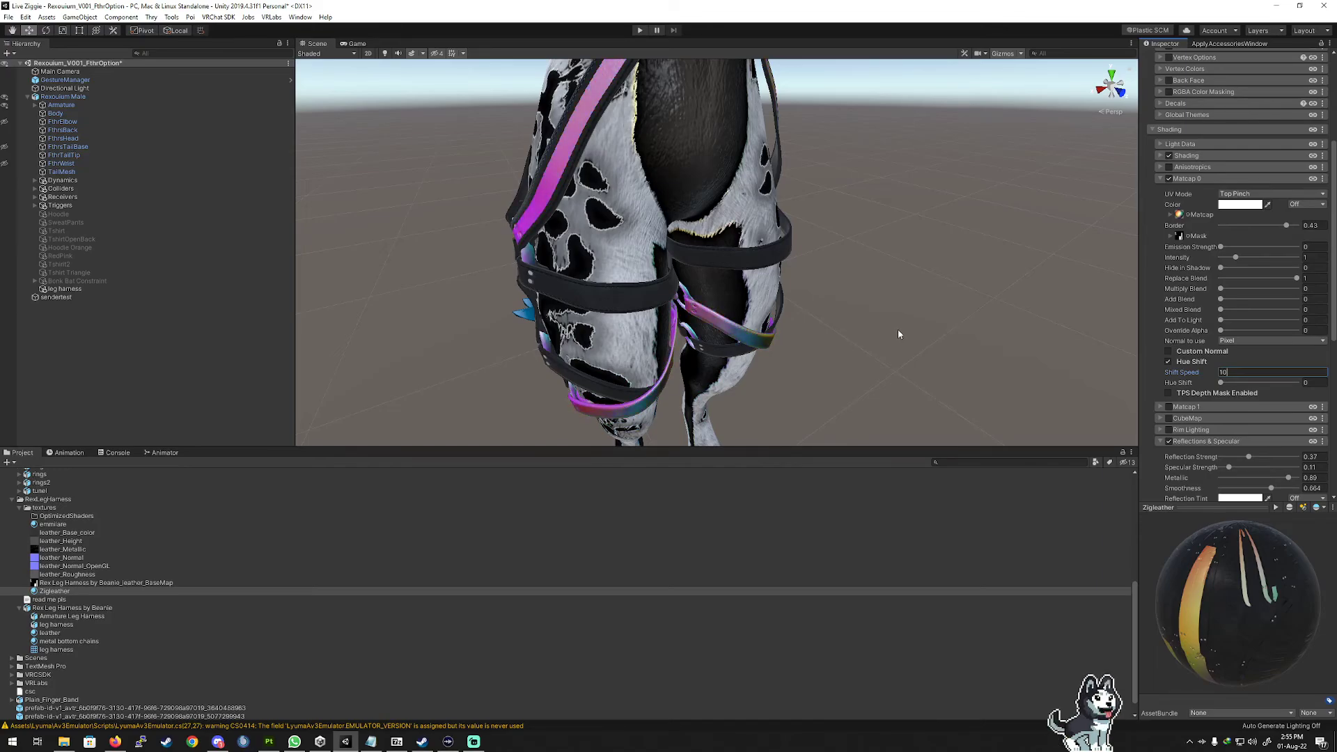
# Collapse the Reflections & Specular settings and check the hue-shifted straps on the harness.
pyautogui.scroll(-5, 1187, 413)
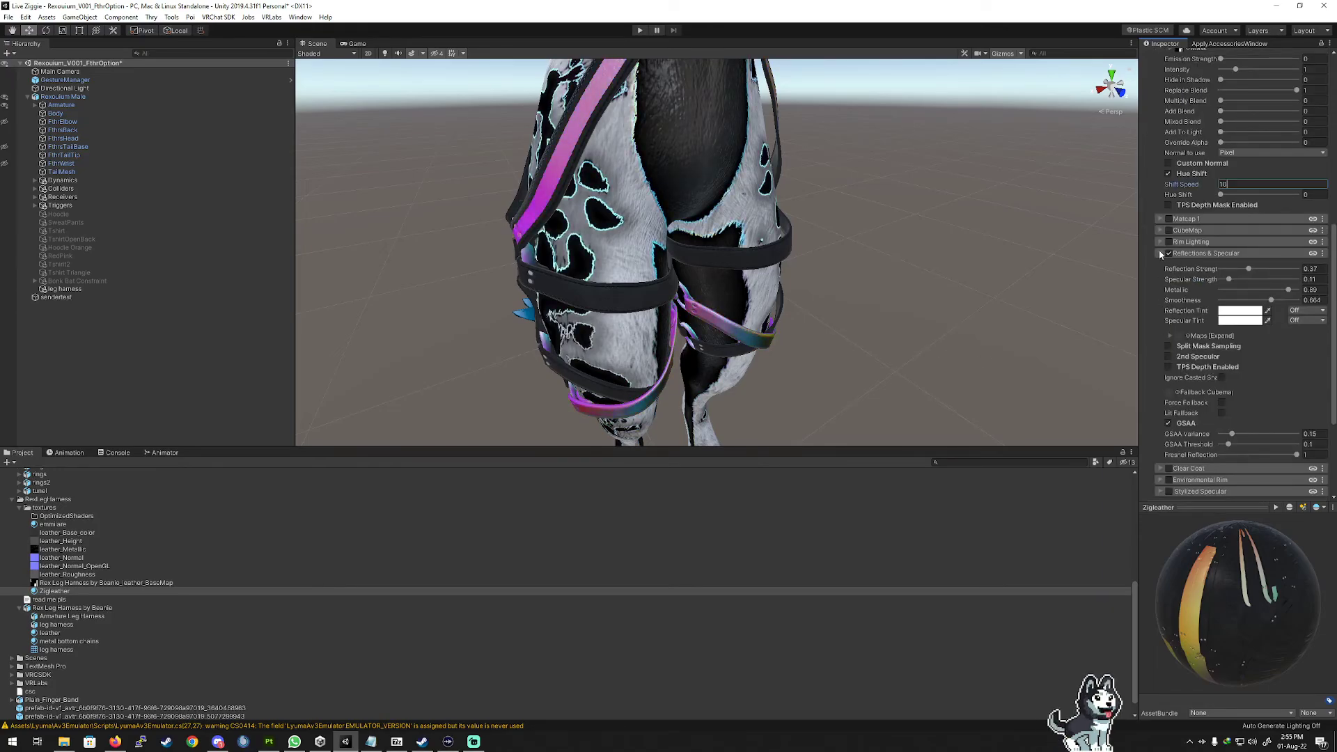
pyautogui.click(1160, 254)
pyautogui.scroll(4, 1188, 359)
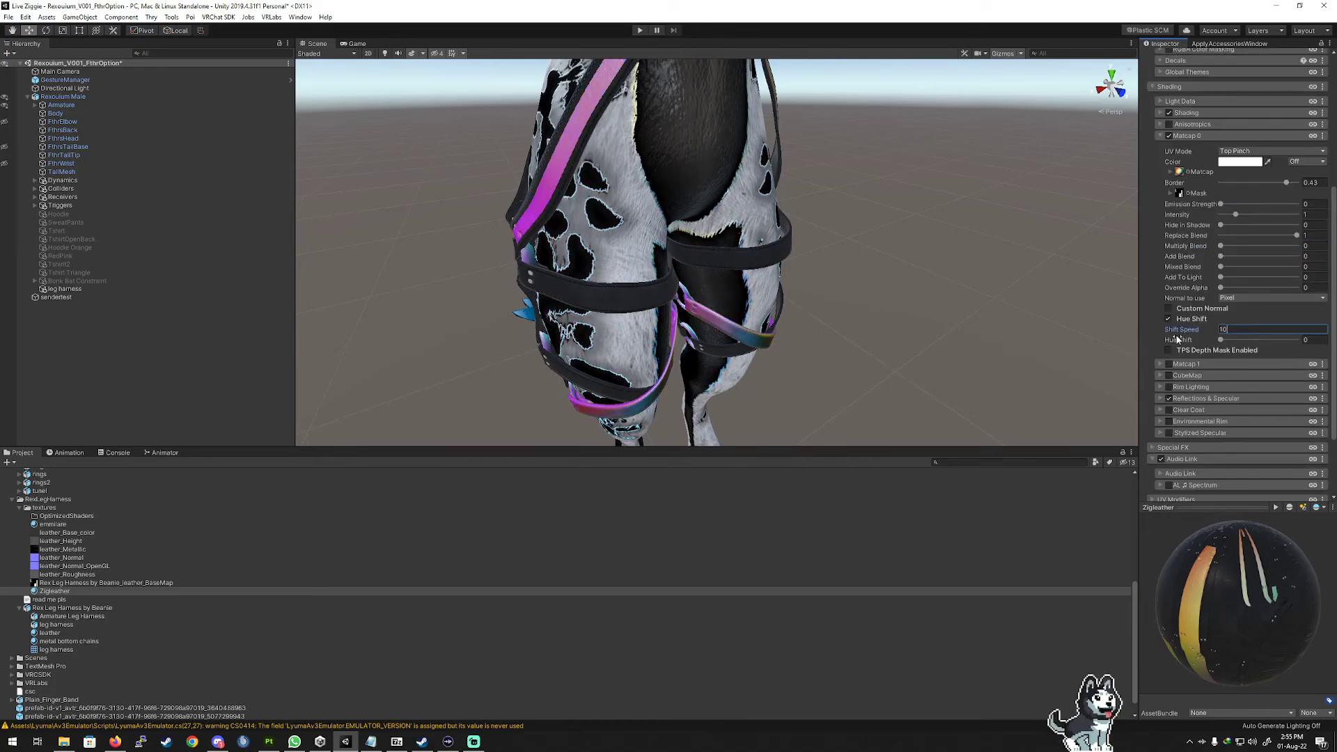
pyautogui.scroll(5, 847, 333)
pyautogui.scroll(-5, 847, 333)
pyautogui.moveTo(835, 278)
pyautogui.mouseDown(button='right')
pyautogui.moveTo(833, 227)
pyautogui.moveTo(820, 259)
pyautogui.mouseUp(button='right')
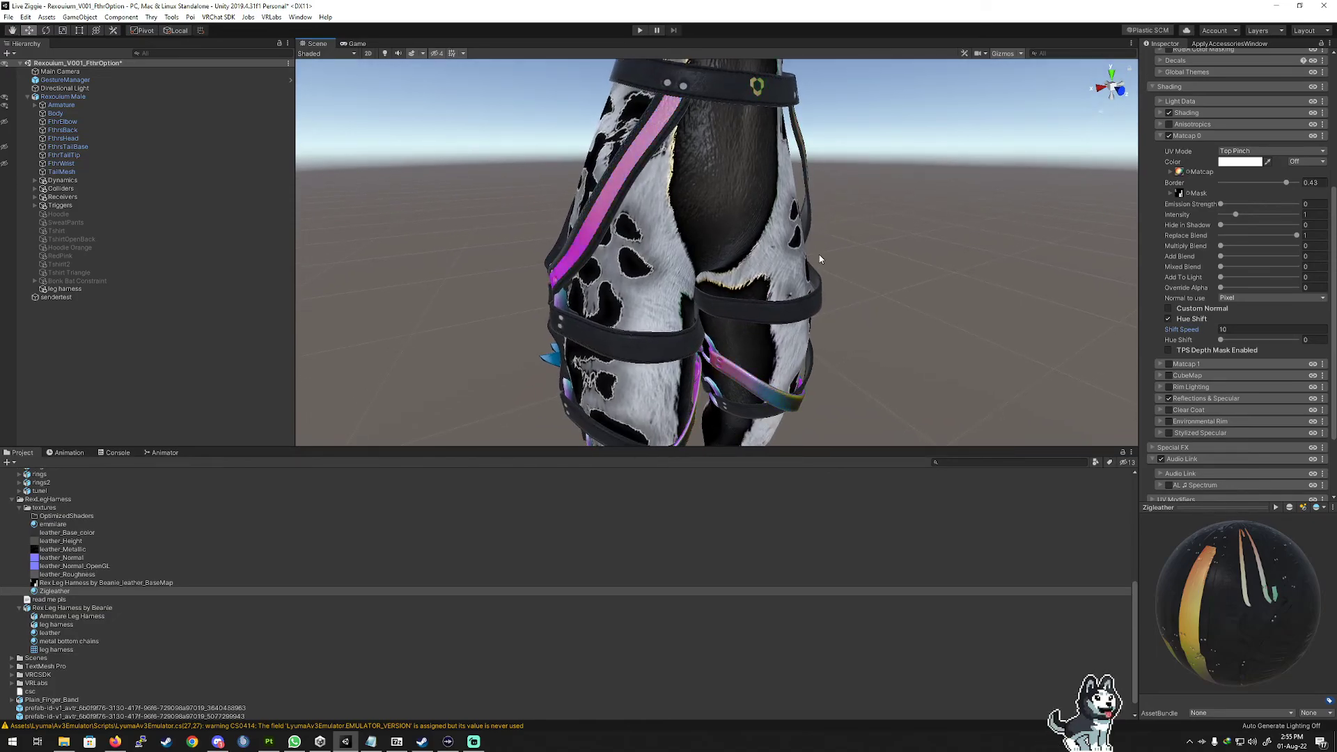